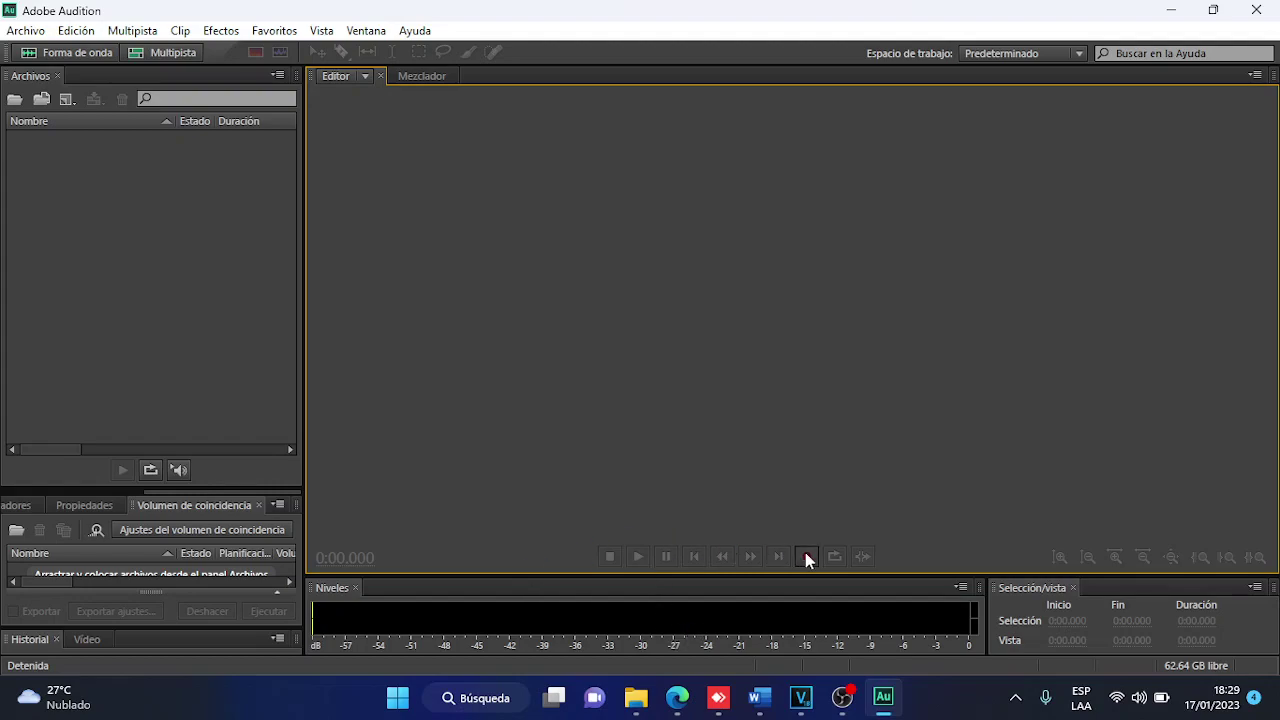
# Create a new stereo audio file at 44100 Hz and 32-bit float, and start recording the voice-over.
pyautogui.hotkey('ctrl', 'shift', 'n')
pyautogui.click(624, 411)
pyautogui.hotkey('shift', 'space')
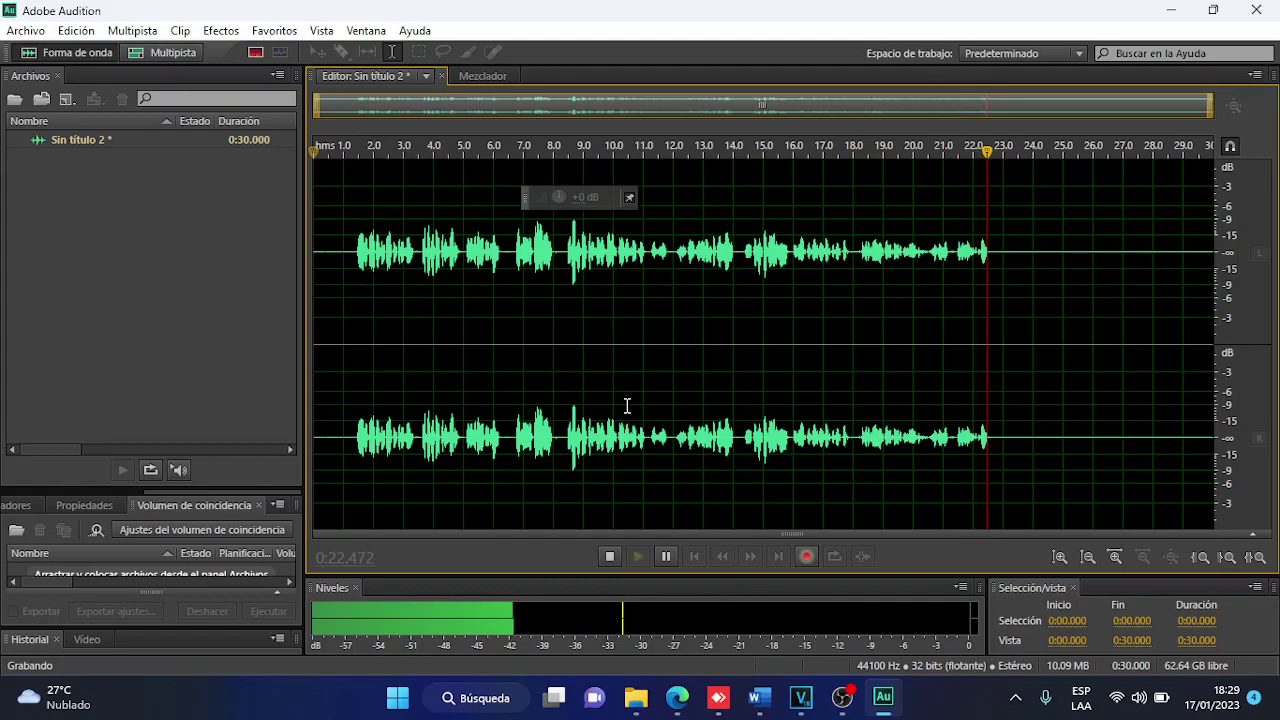
# Switch to Word and read through the poster's Seminario Mayor and Seminario Menor meeting dates, closing prayer and logos while recording.
pyautogui.click(758, 700)
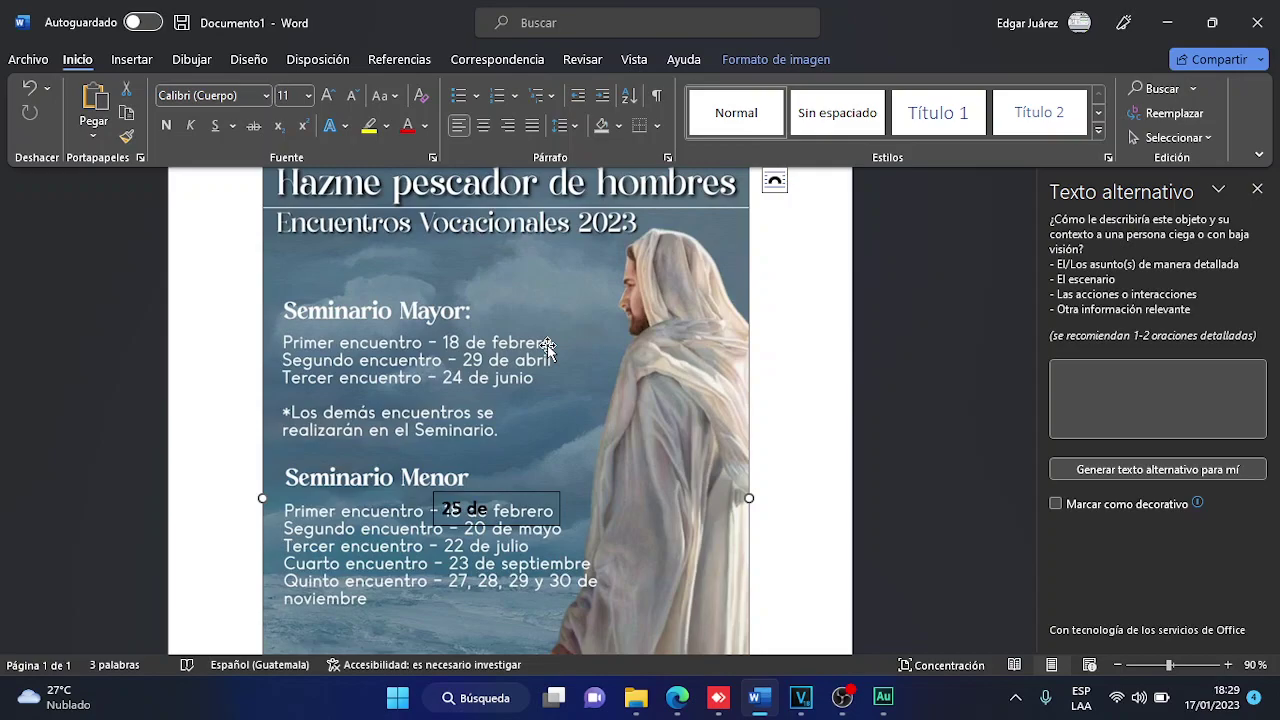
pyautogui.scroll(1, 548, 347)
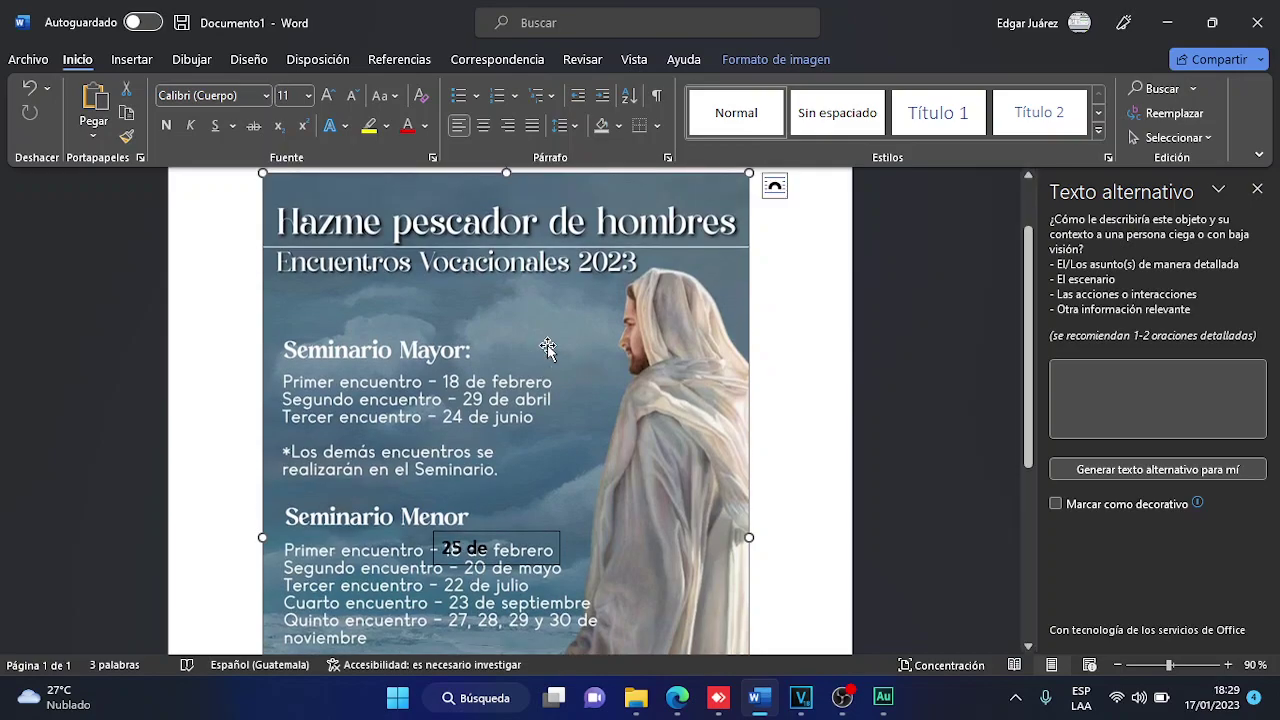
pyautogui.scroll(-1, 548, 347)
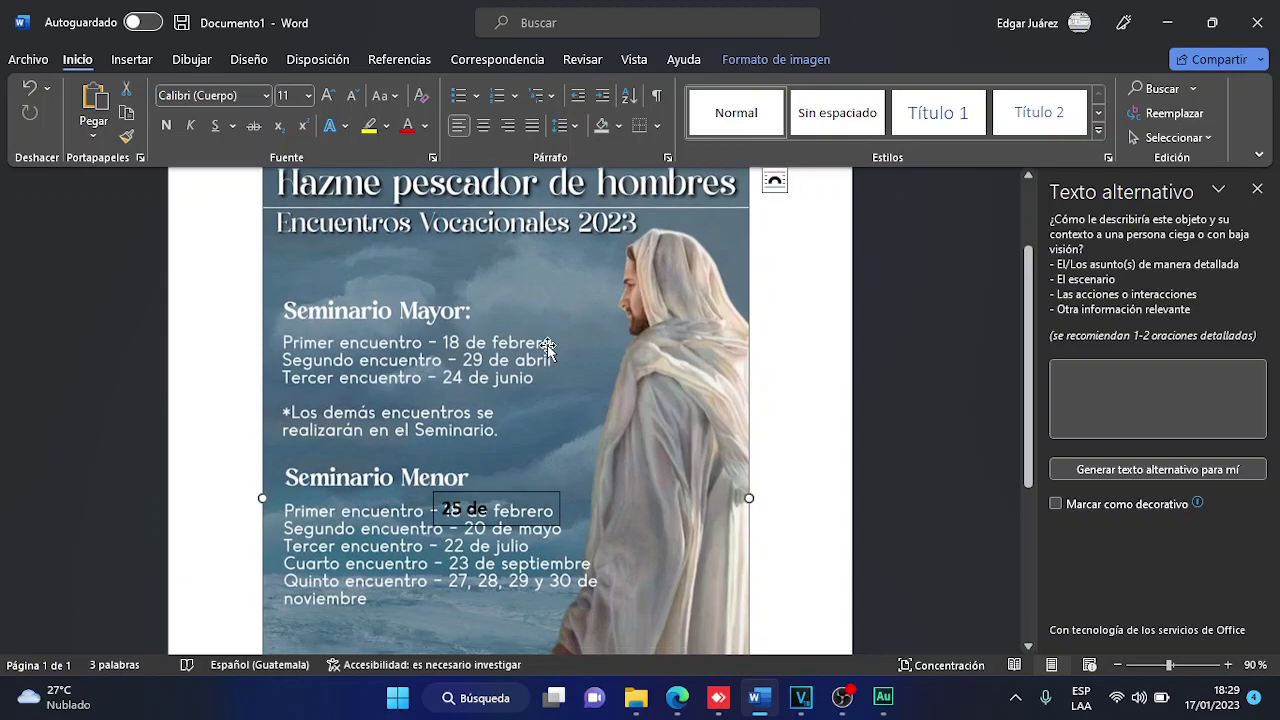
pyautogui.scroll(-2, 548, 347)
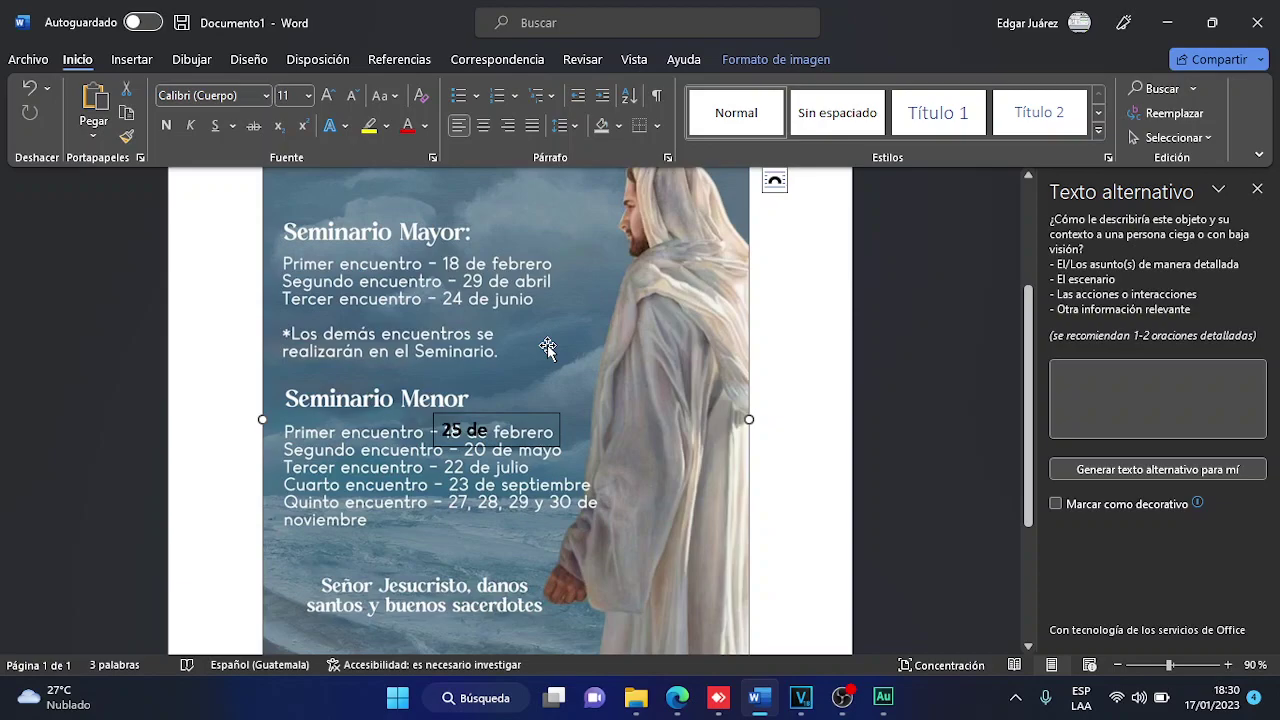
pyautogui.scroll(-3, 548, 347)
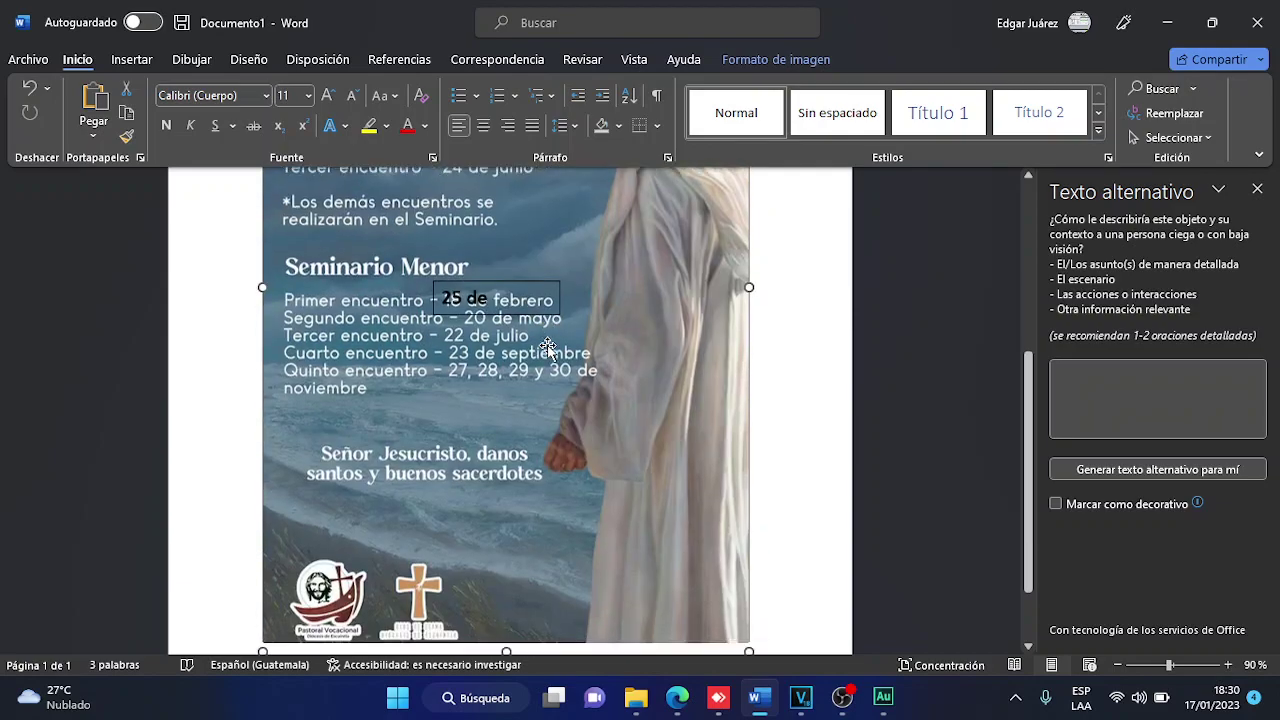
pyautogui.scroll(5, 548, 347)
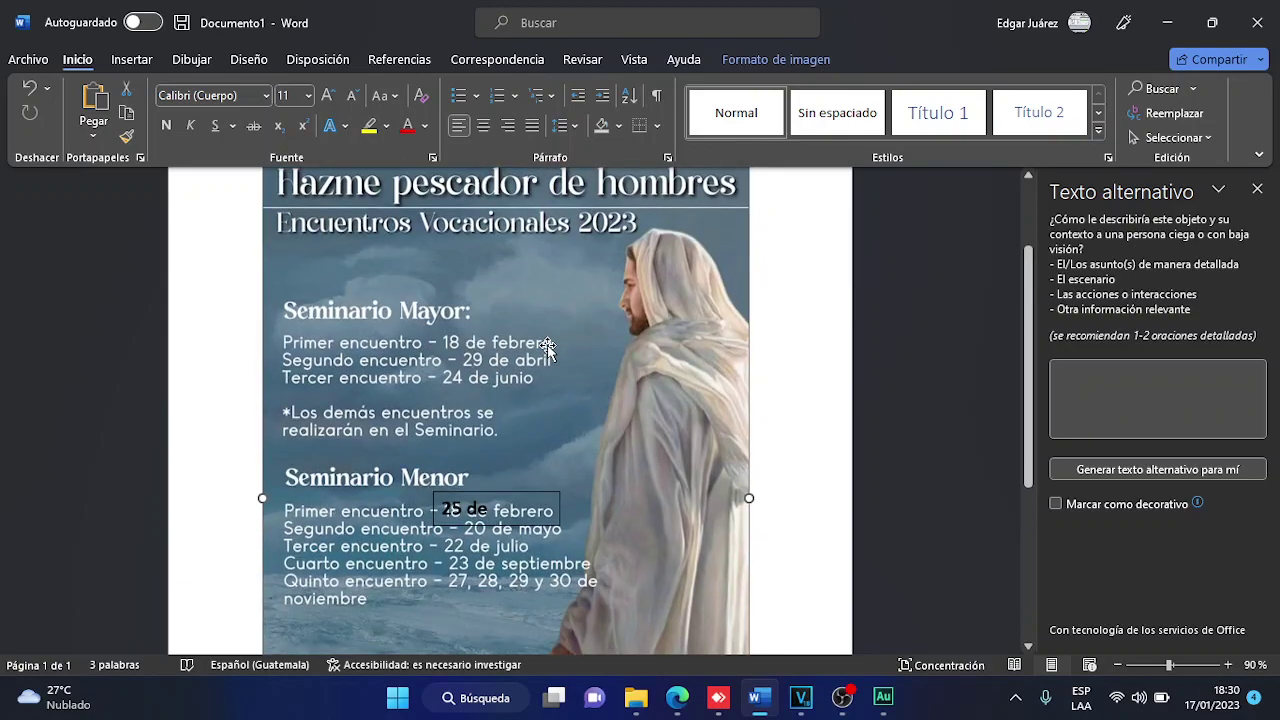
pyautogui.scroll(1, 548, 347)
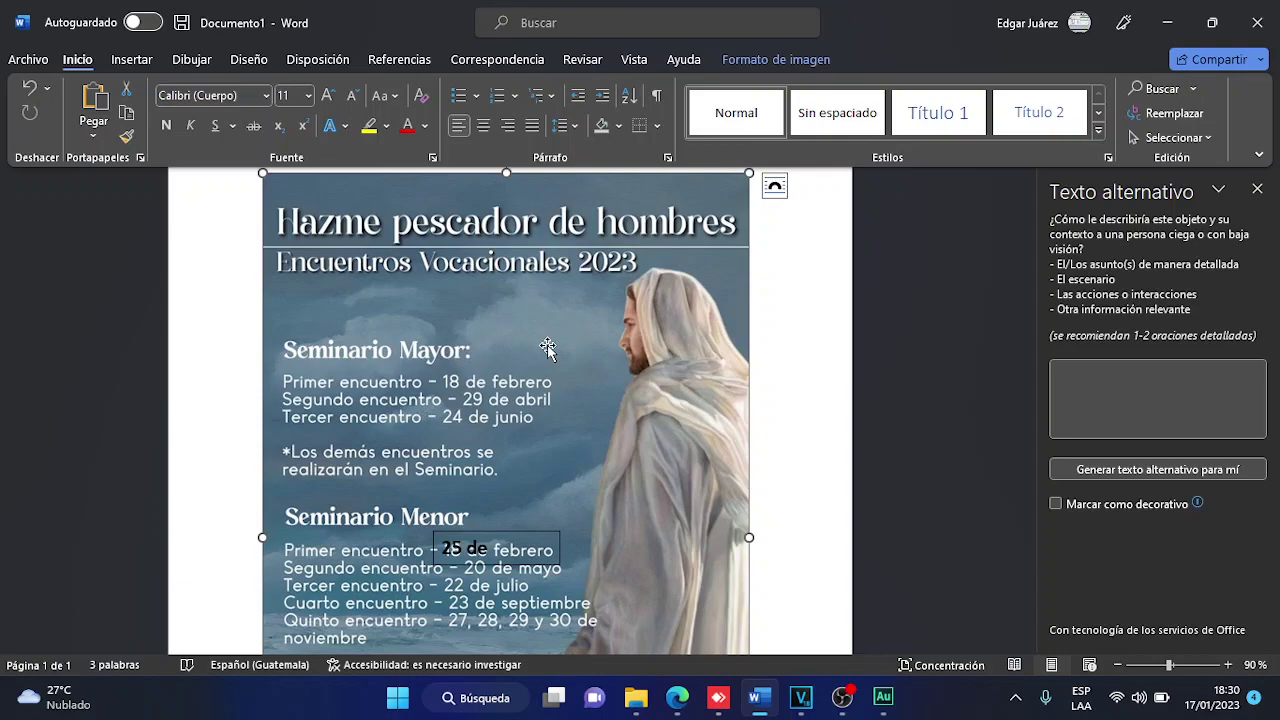
pyautogui.scroll(-1, 548, 347)
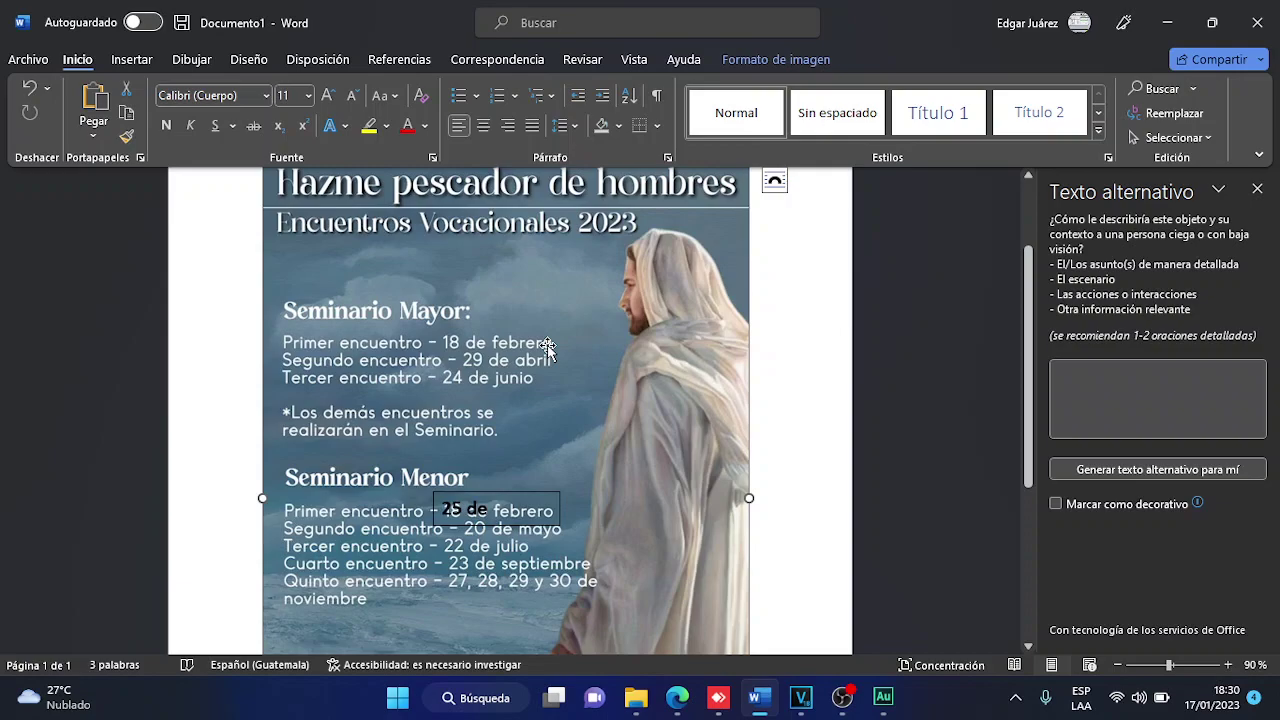
pyautogui.scroll(-2, 548, 347)
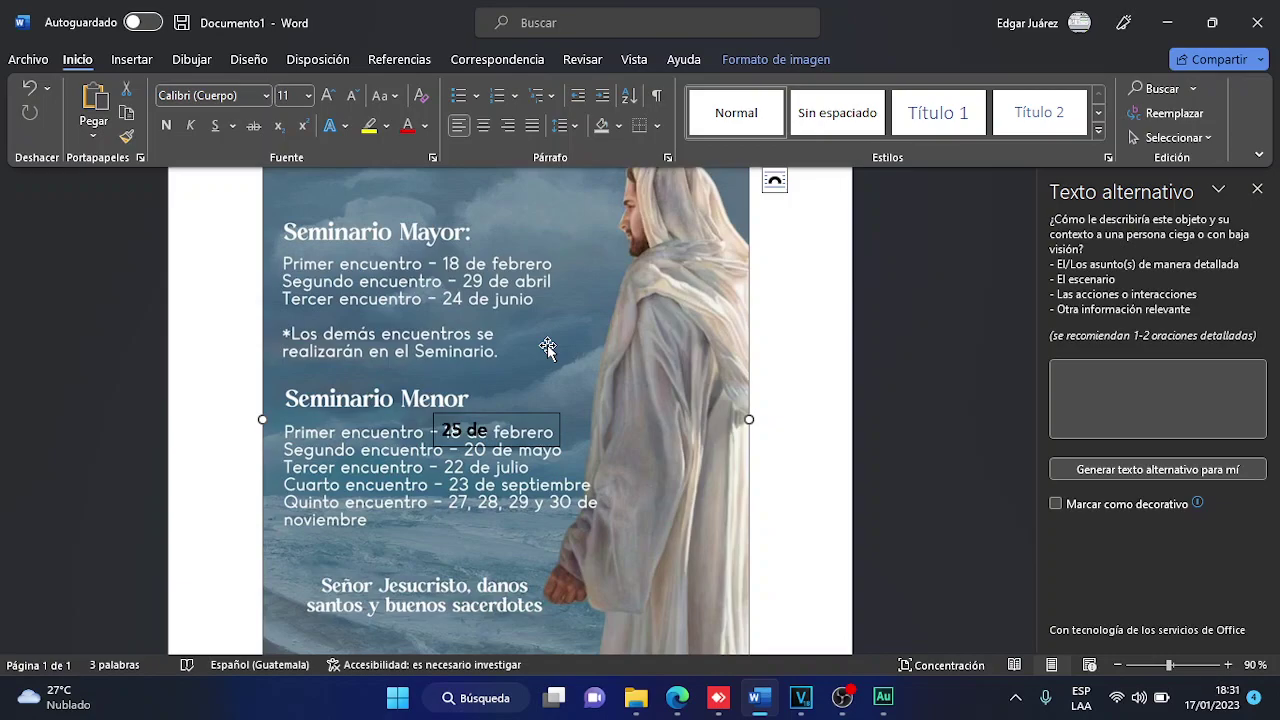
pyautogui.scroll(-2, 548, 347)
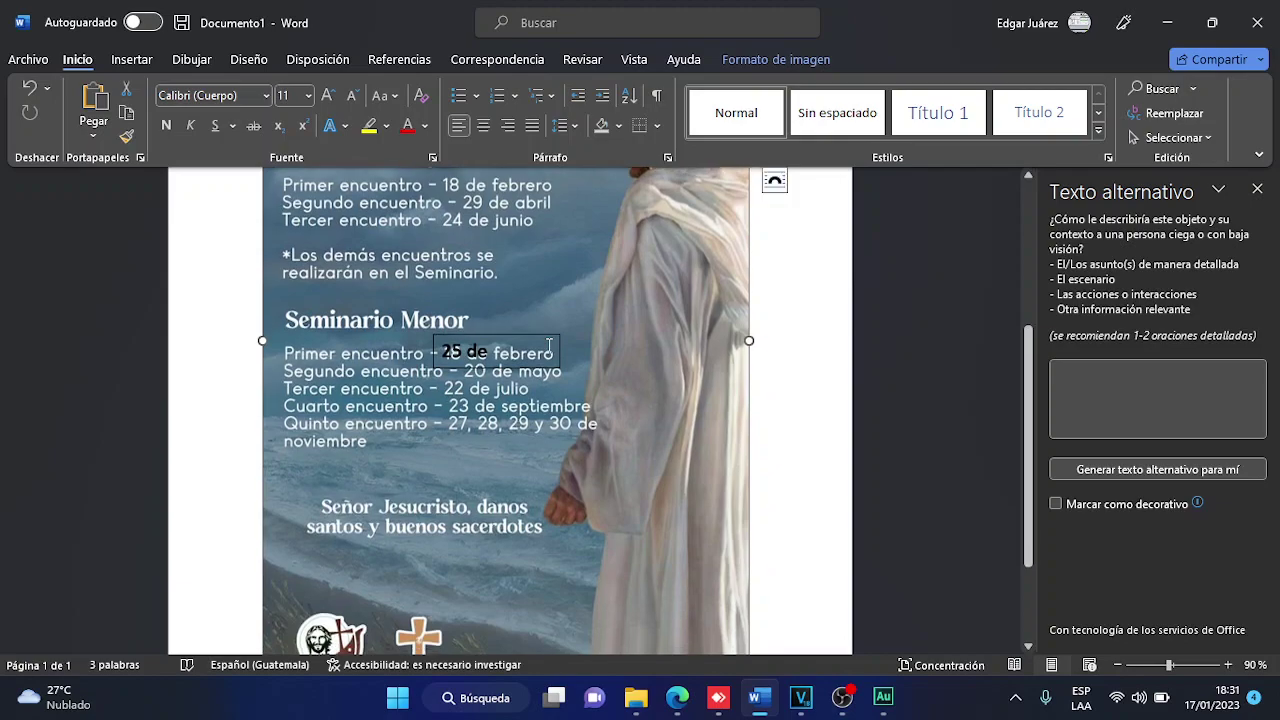
pyautogui.scroll(-3, 548, 347)
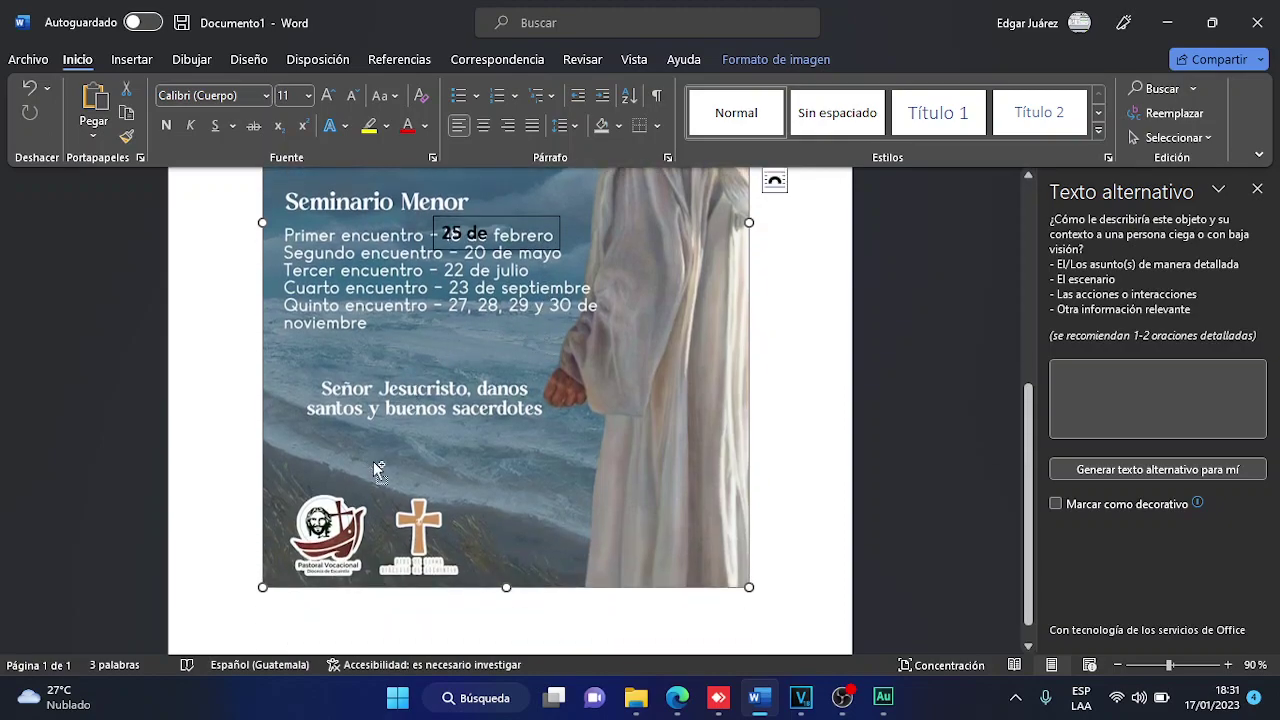
pyautogui.keyDown('ctrl'); pyautogui.scroll(3, 458, 460); pyautogui.keyUp('ctrl')
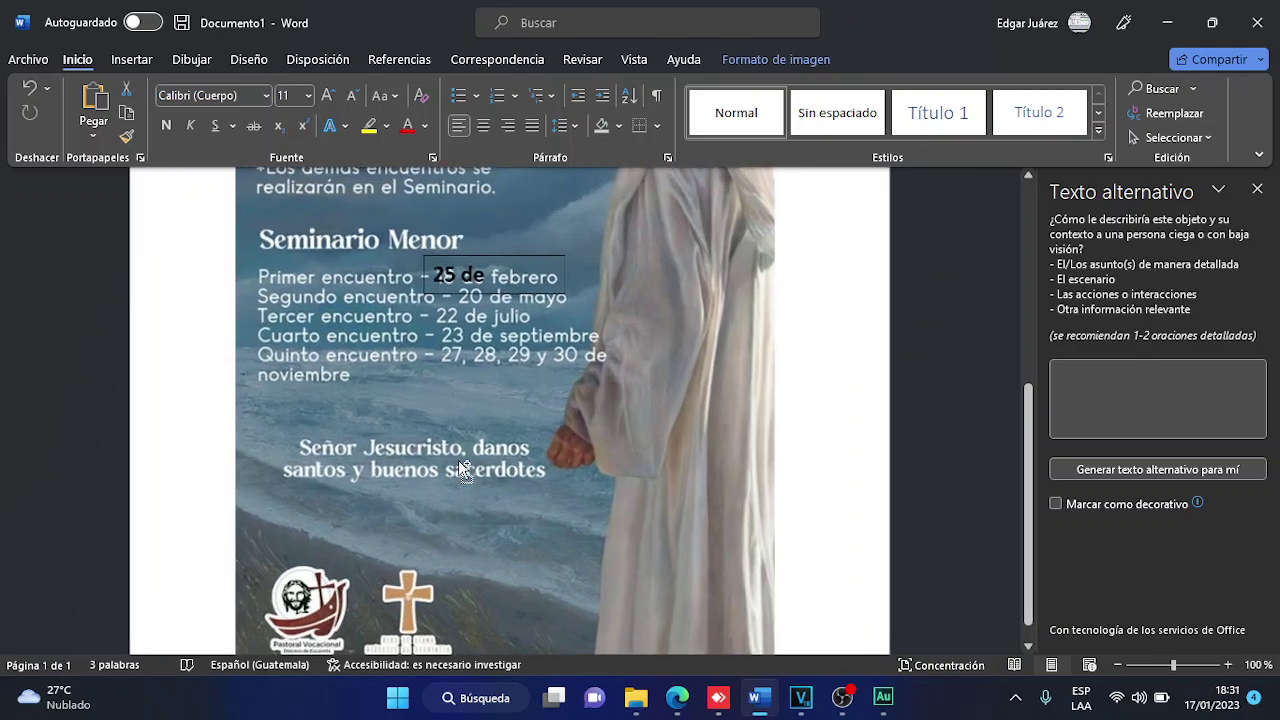
pyautogui.scroll(-3, 458, 460)
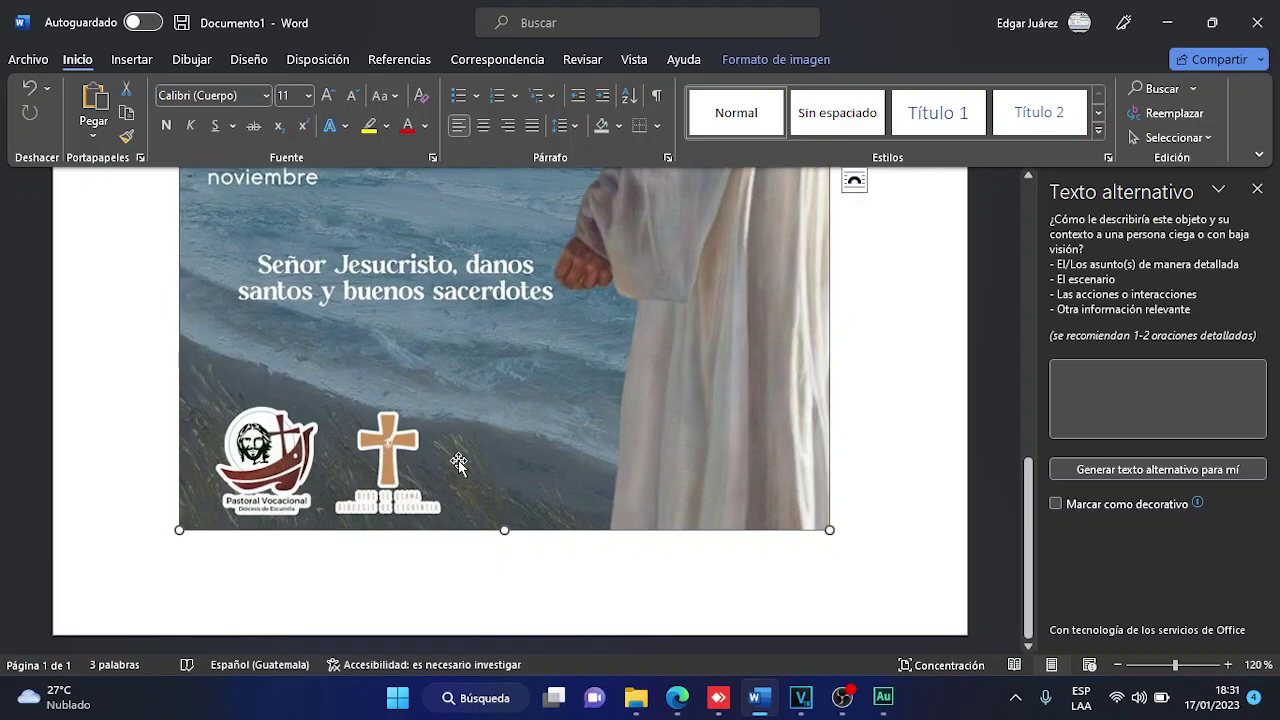
pyautogui.scroll(3, 458, 460)
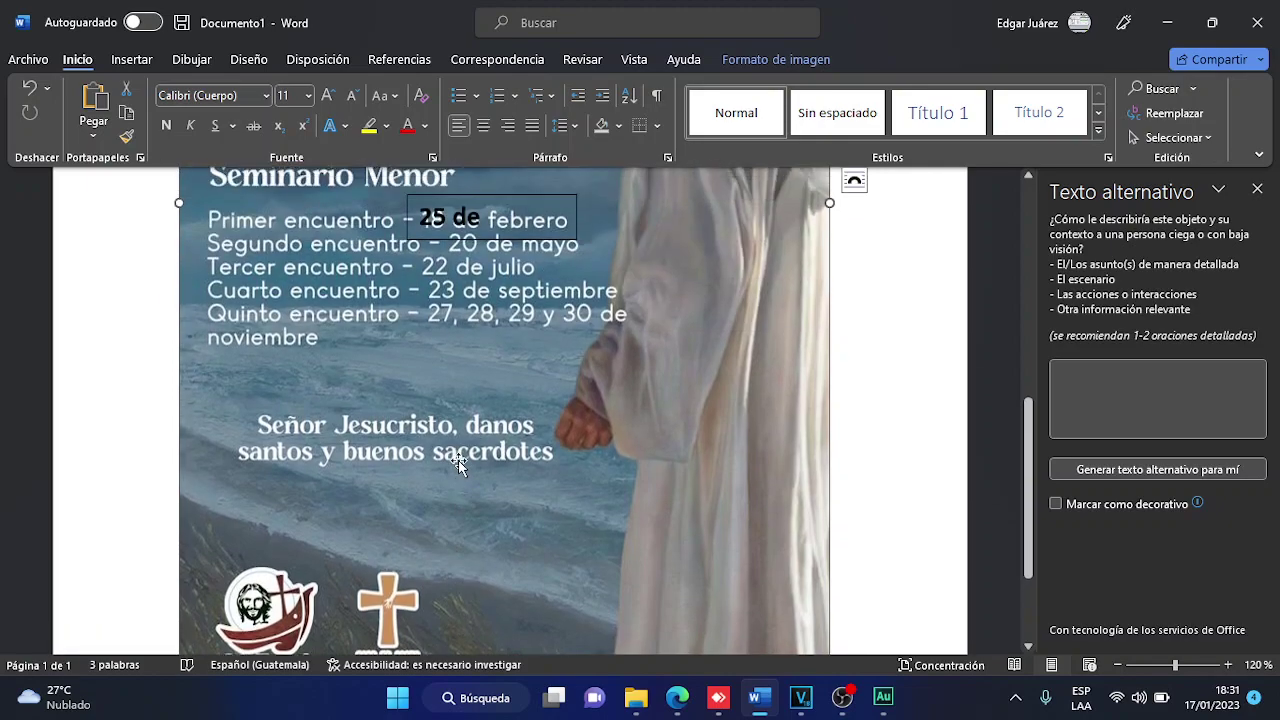
pyautogui.scroll(5, 458, 460)
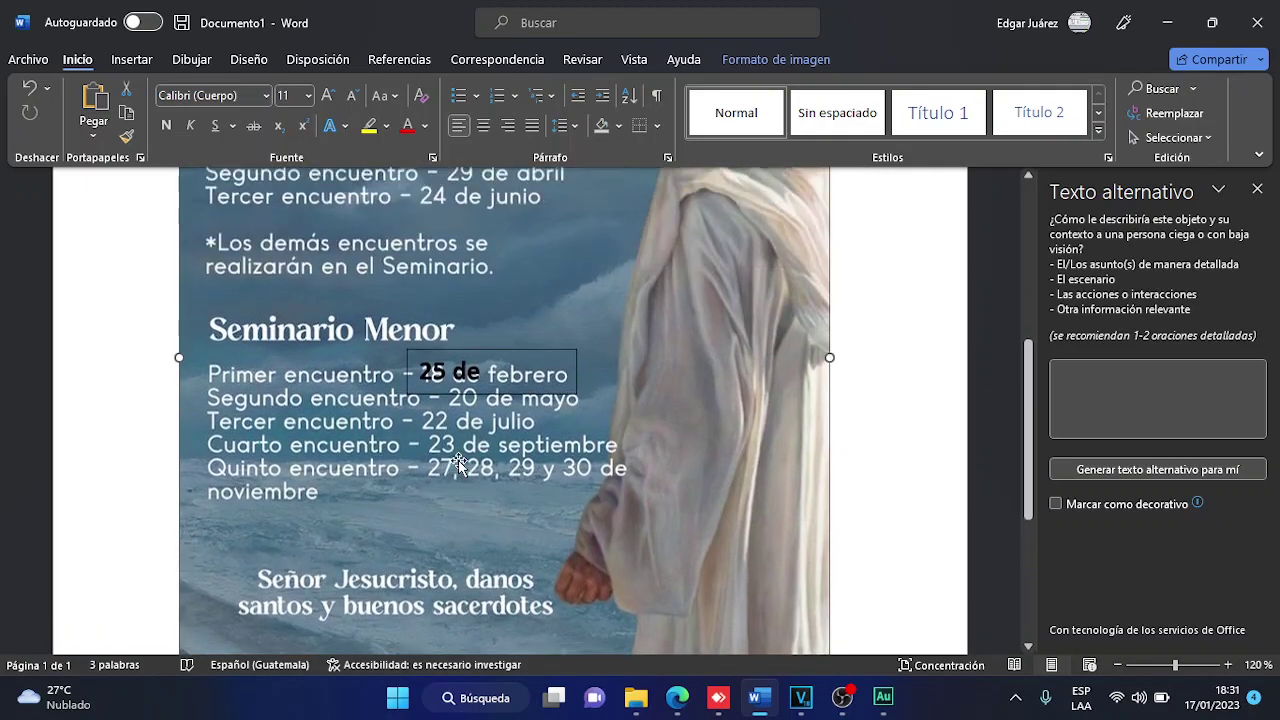
# Switch back to Adobe Audition and stop the voice recording.
pyautogui.click(883, 697)
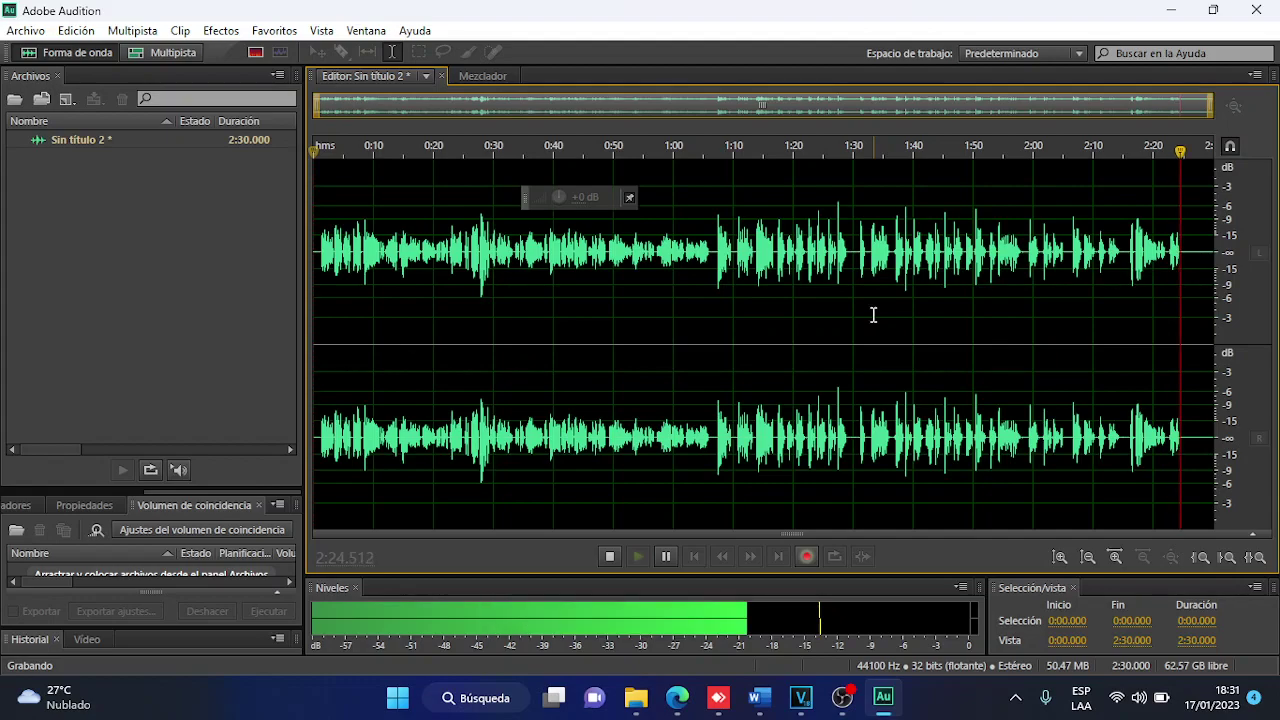
pyautogui.click(609, 556)
pyautogui.click(1047, 283)
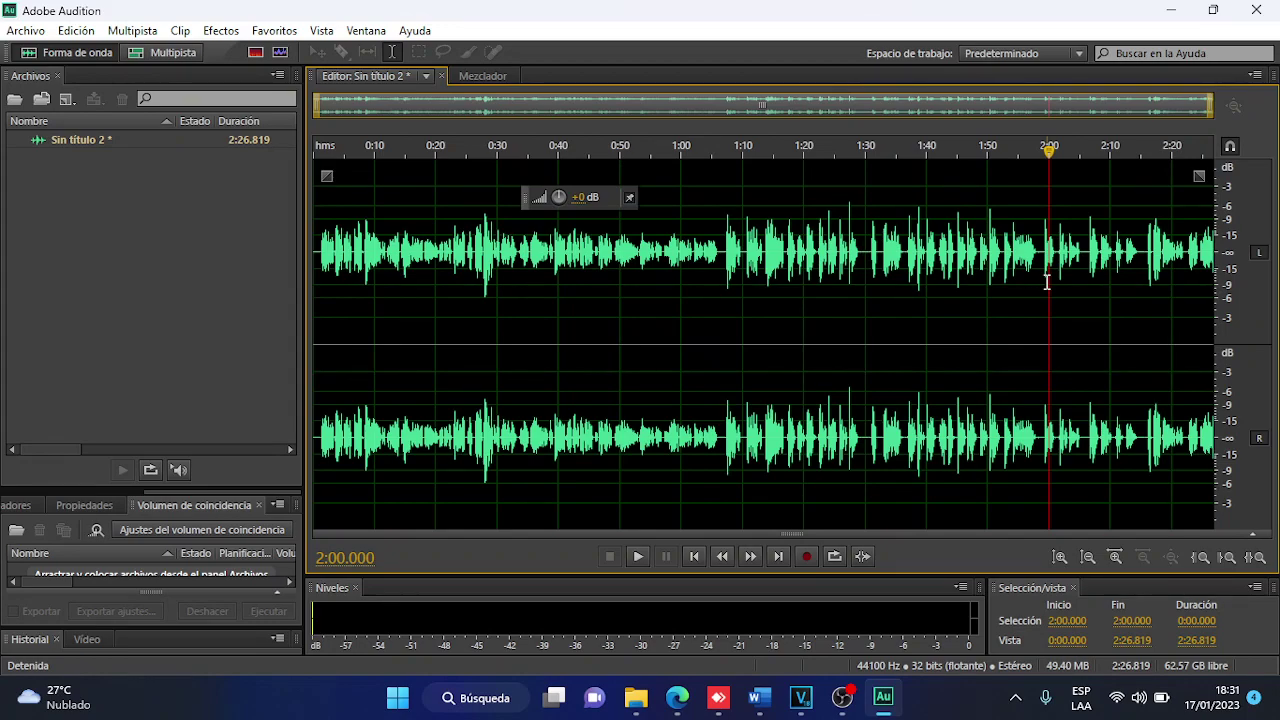
# Delete the first take from the start of the recording to about 1:06.8.
pyautogui.click(720, 310)
pyautogui.scroll(3, 722, 300)
pyautogui.moveTo(732, 286); pyautogui.dragTo(217, 274)
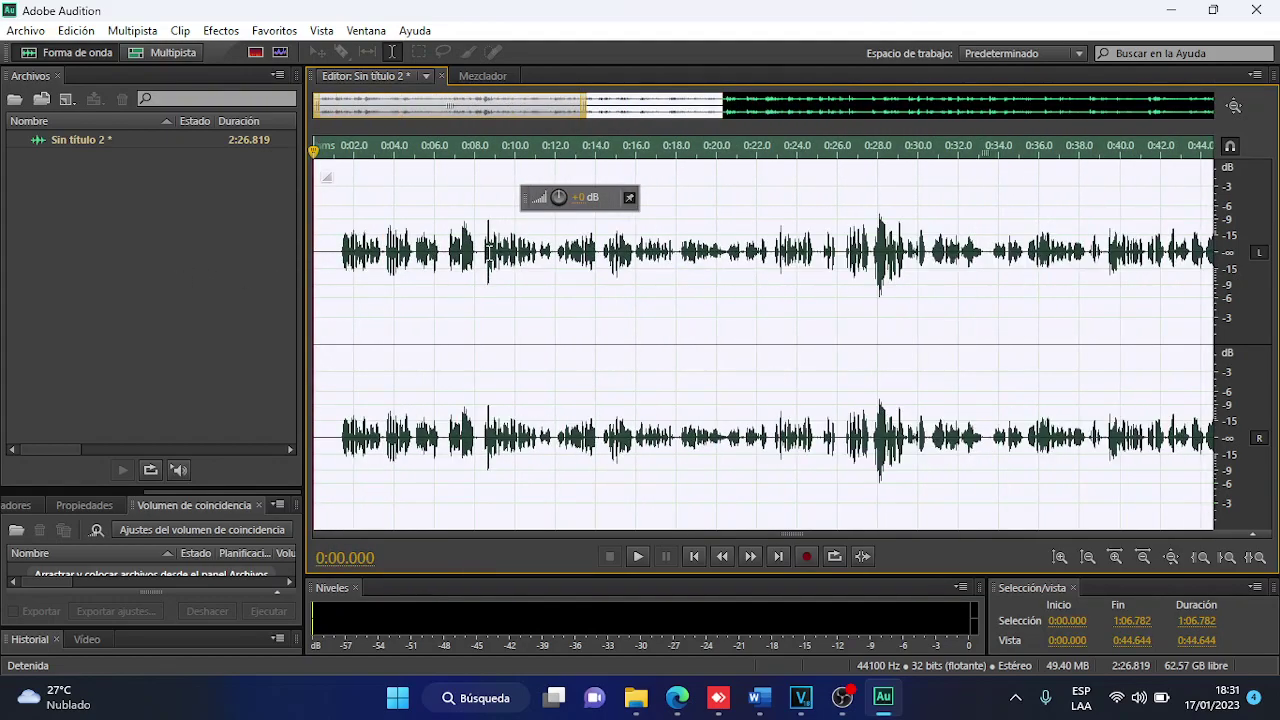
pyautogui.press('Delete')
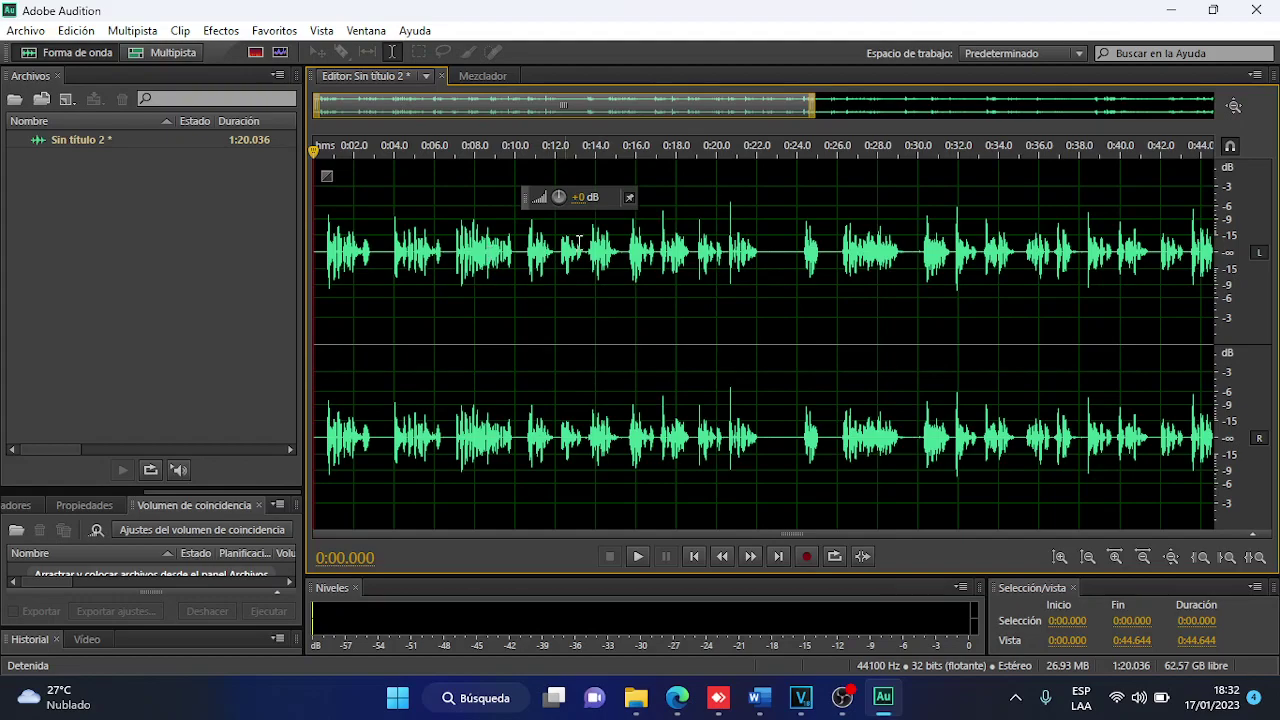
# Trim about 0.56 seconds of silence from the beginning of the recording.
pyautogui.click(324, 260)
pyautogui.scroll(2, 324, 261)
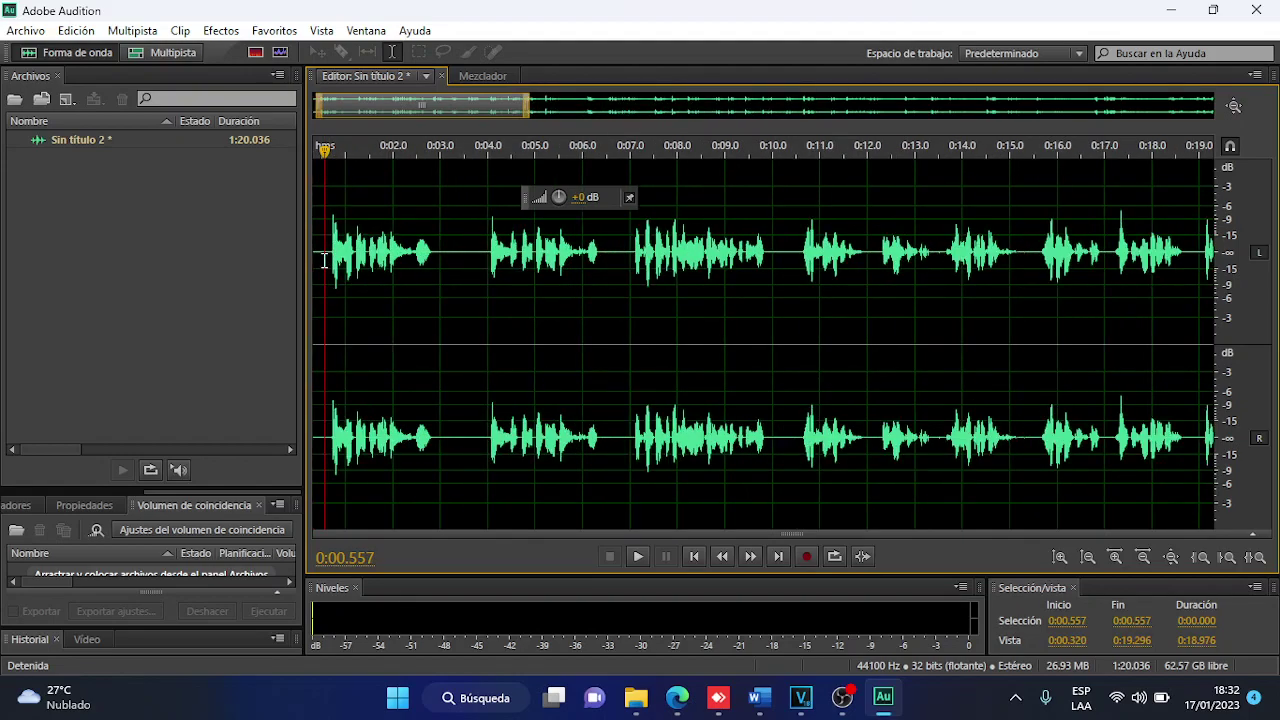
pyautogui.moveTo(324, 260); pyautogui.dragTo(277, 281)
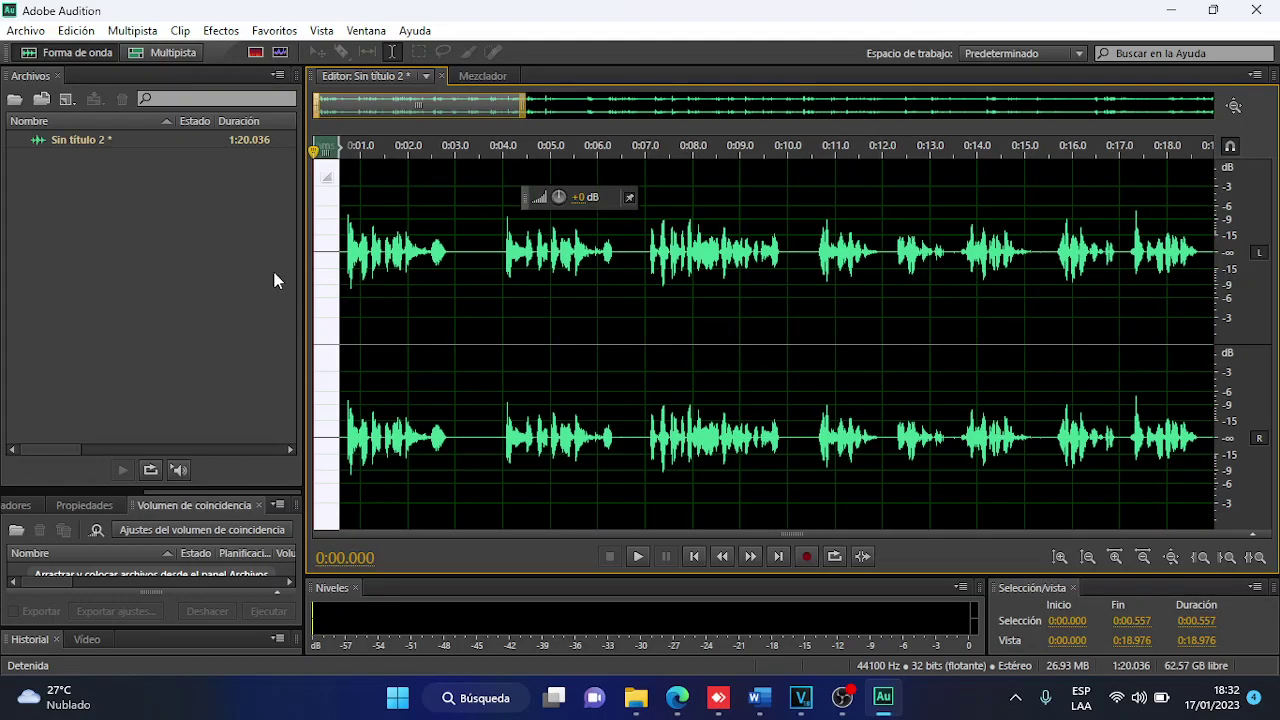
pyautogui.press('Delete')
# Play the opening and delete its first phrase, from the start to about 0:03.4.
pyautogui.press('space')
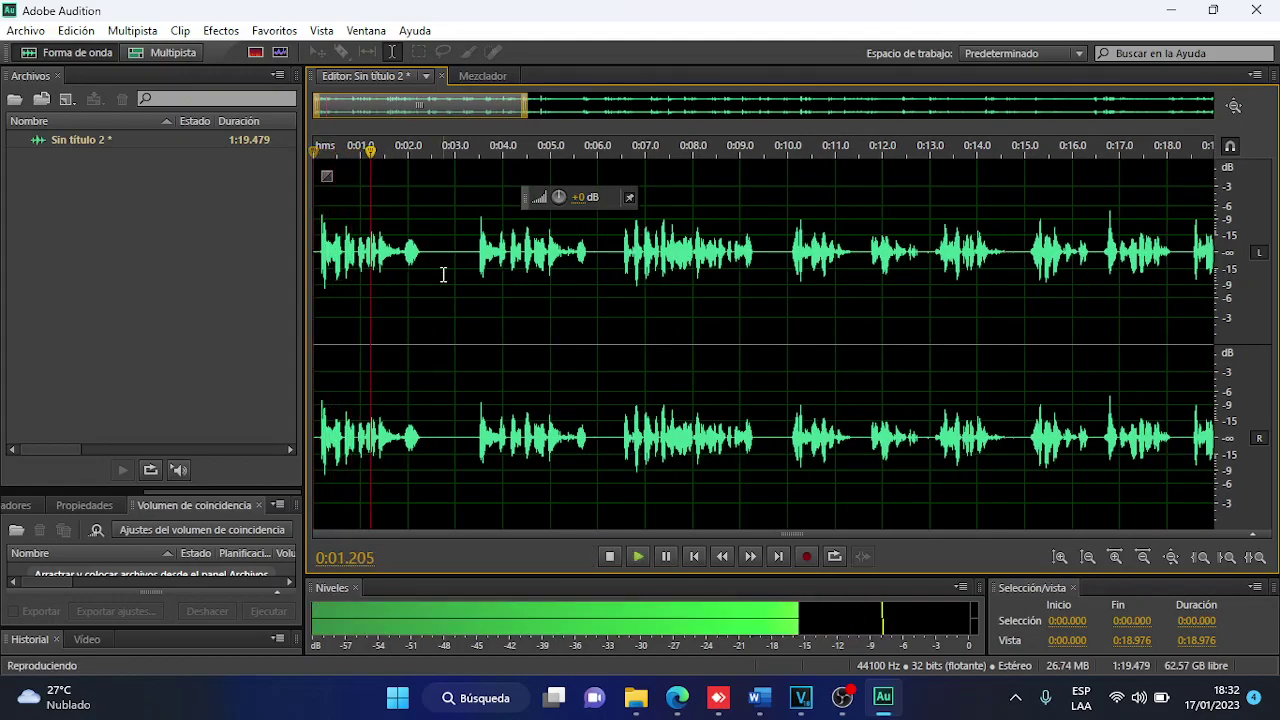
pyautogui.scroll(3, 420, 274)
pyautogui.moveTo(407, 274); pyautogui.dragTo(523, 274)
pyautogui.scroll(-2, 517, 275)
pyautogui.moveTo(527, 272); pyautogui.dragTo(189, 272)
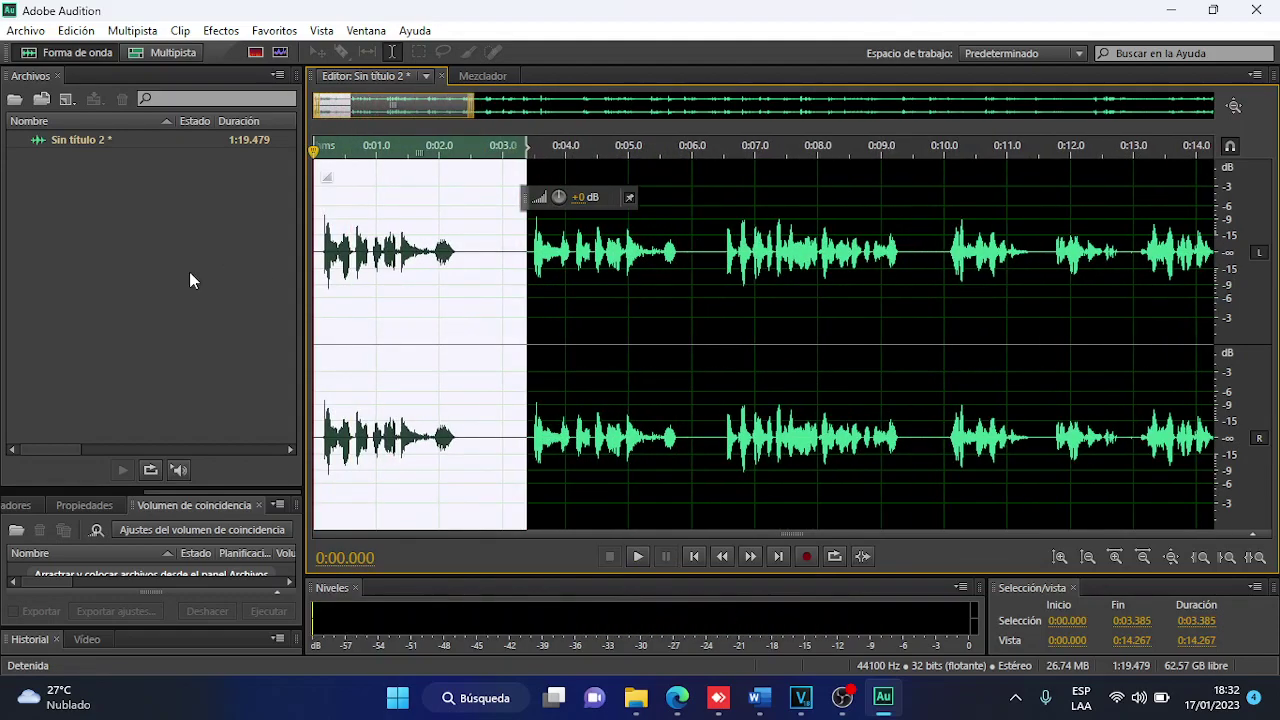
pyautogui.press('Delete')
# Listen from the start and cut the silent pause between about 0:02.4 and 0:03.1.
pyautogui.press('space')
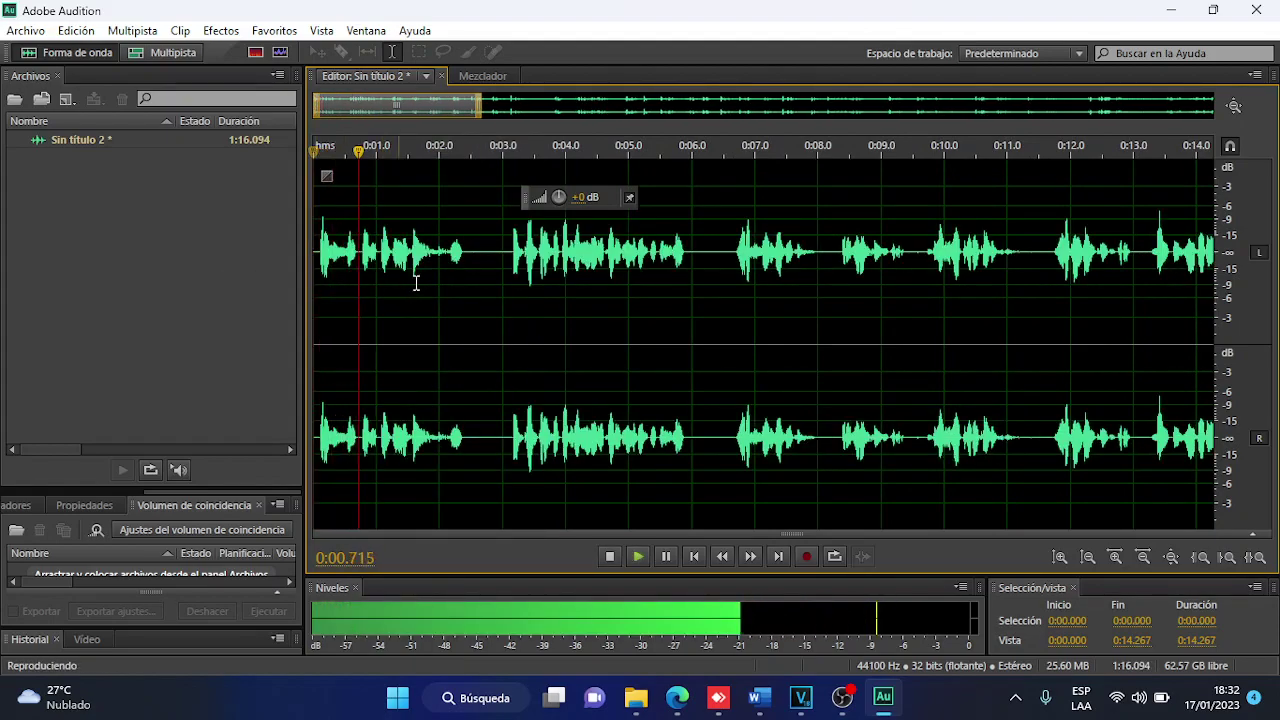
pyautogui.scroll(2, 470, 279)
pyautogui.moveTo(452, 277); pyautogui.dragTo(546, 270)
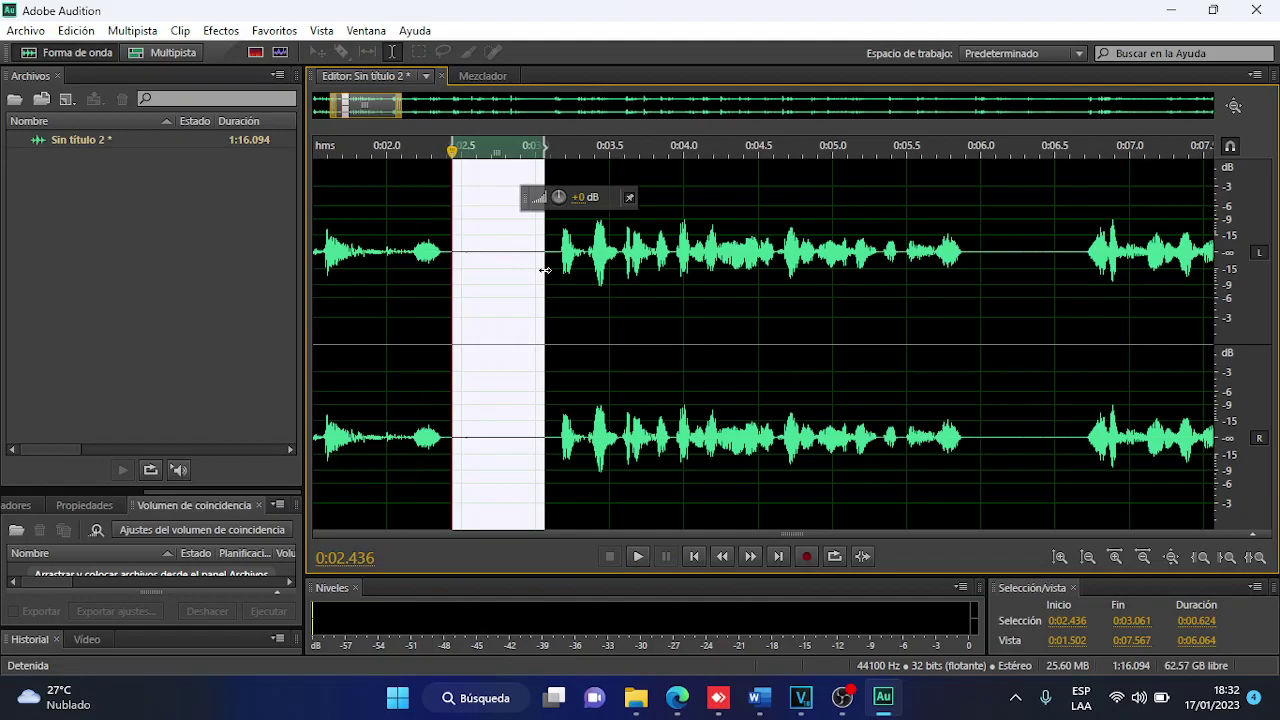
pyautogui.press('Delete')
# Continue playback and delete the pauses at about 0:05.35–0:05.95 and 0:06.76–0:07.04.
pyautogui.press('space')
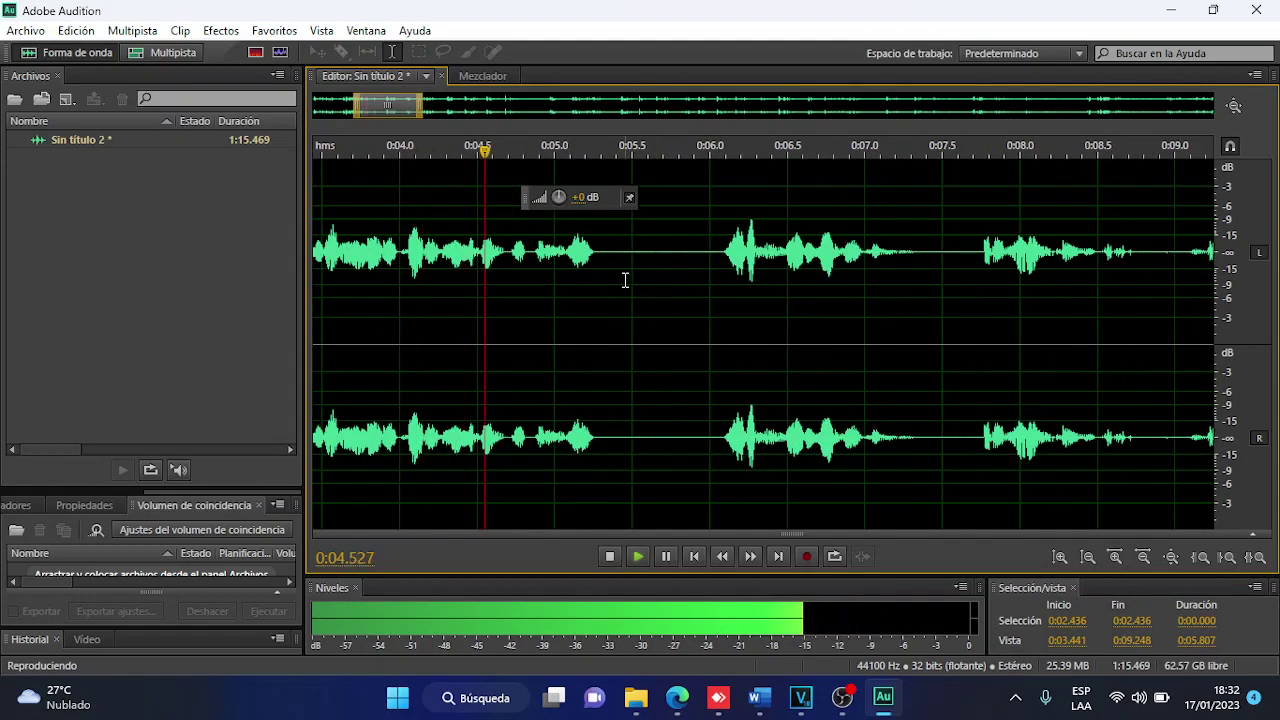
pyautogui.moveTo(609, 277); pyautogui.dragTo(703, 275)
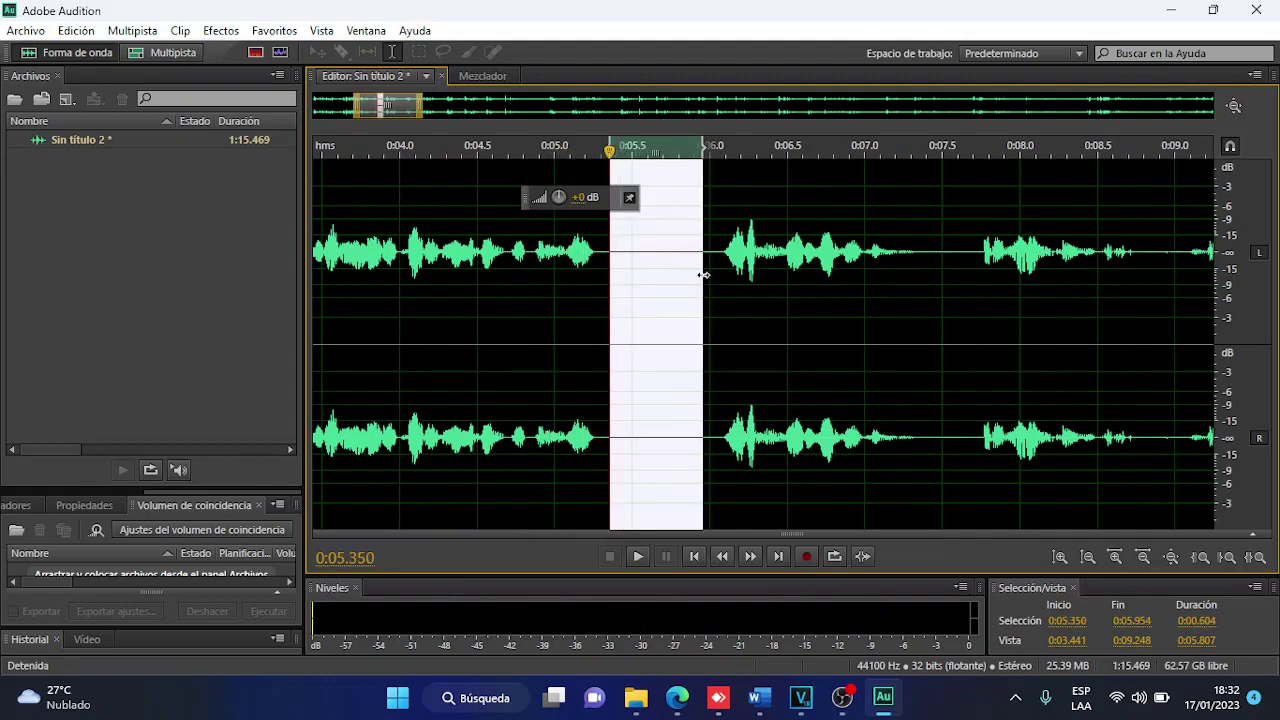
pyautogui.press('Delete')
pyautogui.press('space')
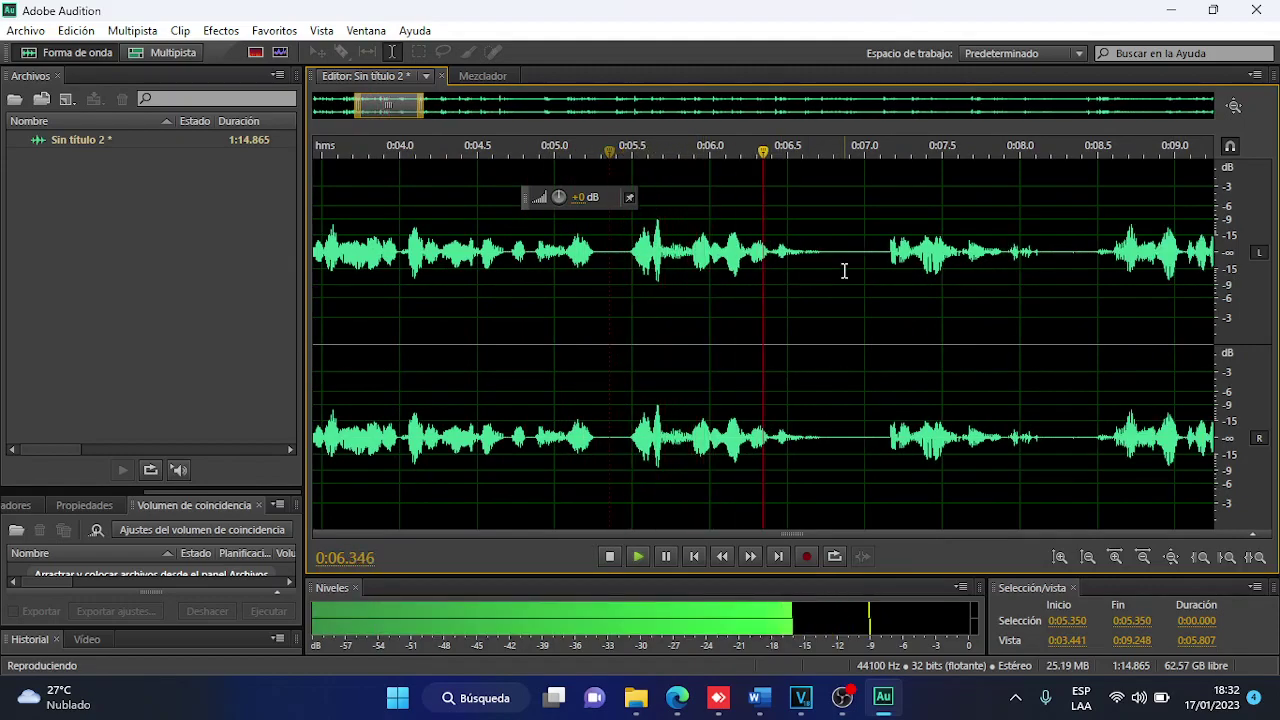
pyautogui.moveTo(829, 276); pyautogui.dragTo(871, 277)
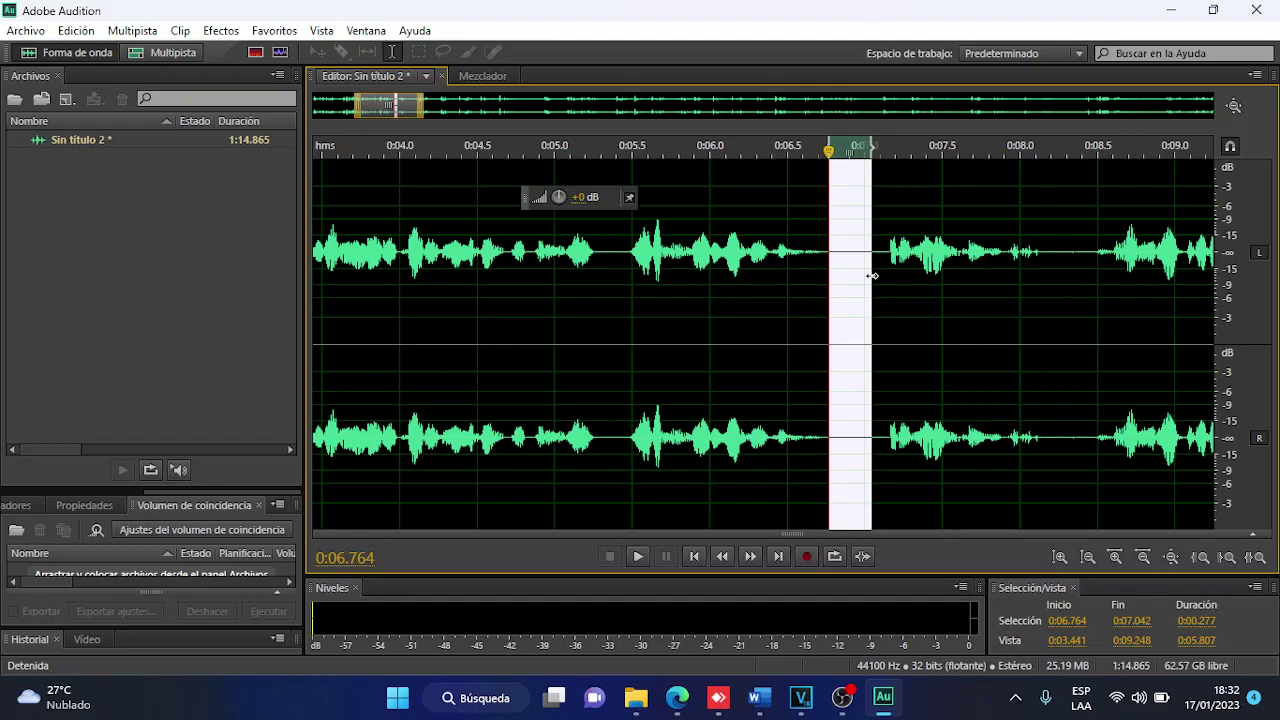
pyautogui.press('Delete')
# Play the next phrases and delete the short pause from about 0:07.92 to 0:08.16.
pyautogui.press('space')
pyautogui.scroll(-4, 866, 277)
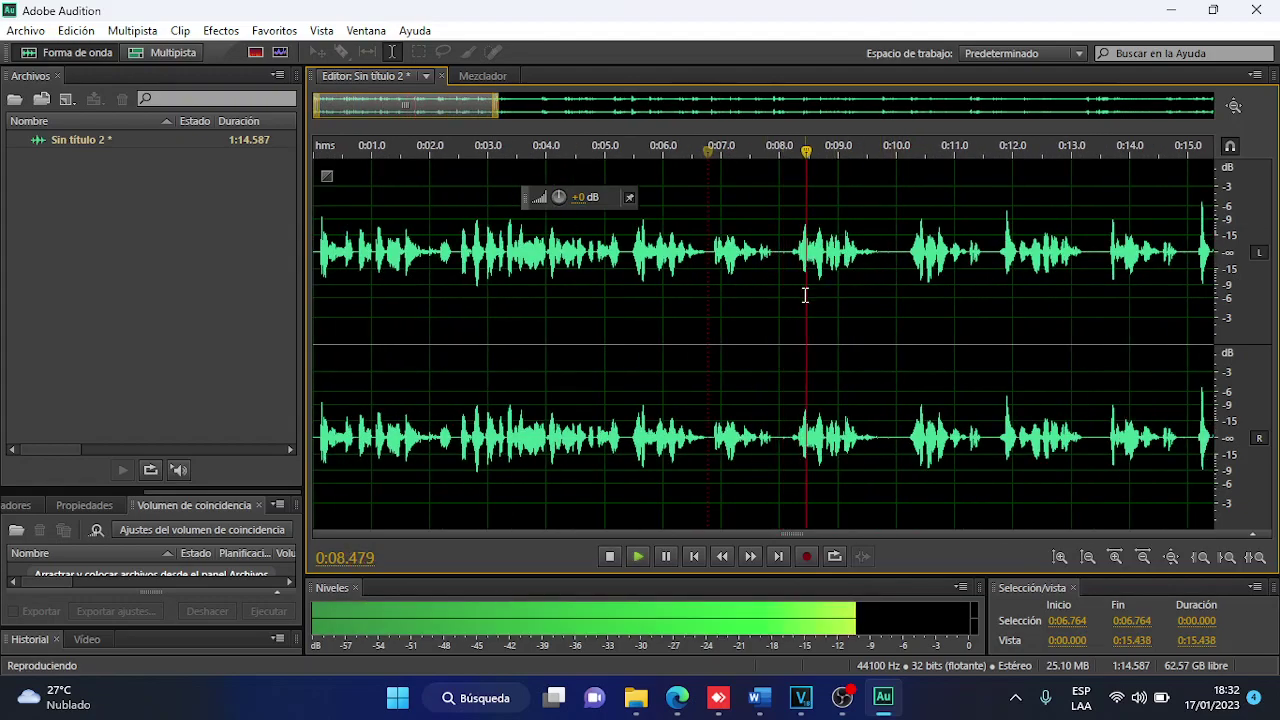
pyautogui.scroll(3, 805, 295)
pyautogui.moveTo(691, 275); pyautogui.dragTo(722, 275)
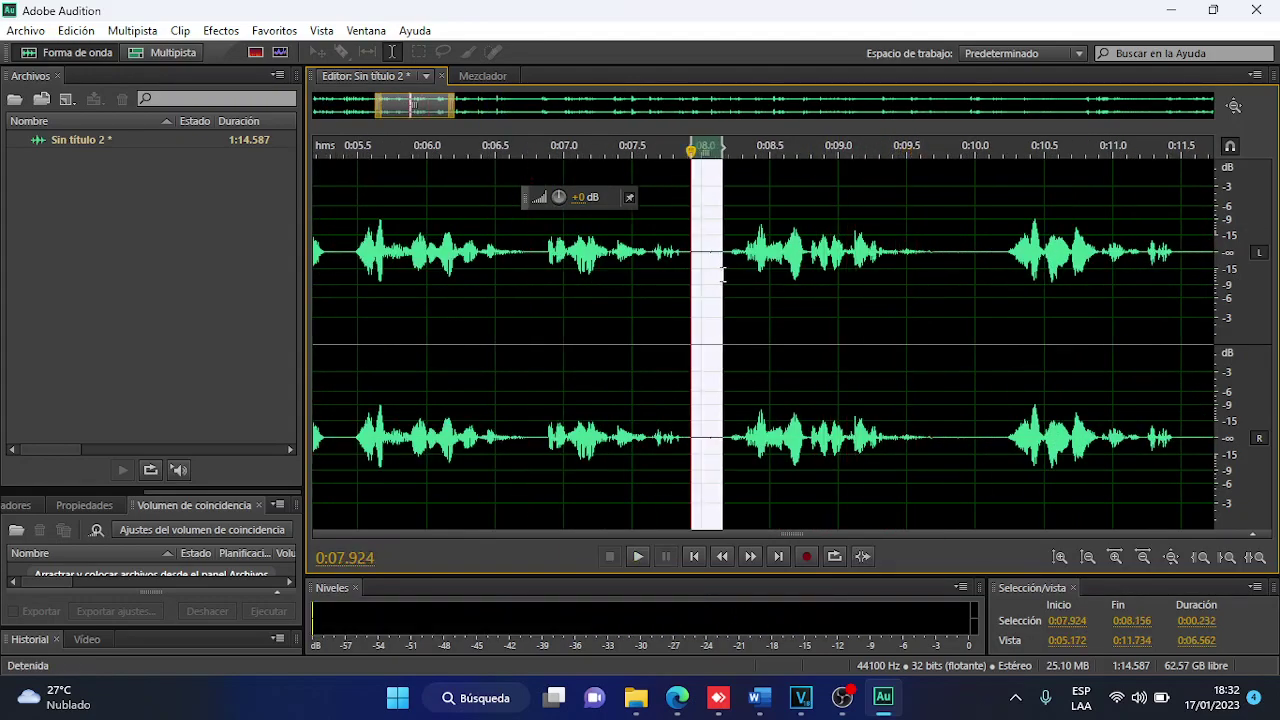
pyautogui.press('Delete')
# Play on and remove the silence between about 0:09.39 and 0:09.88.
pyautogui.press('space')
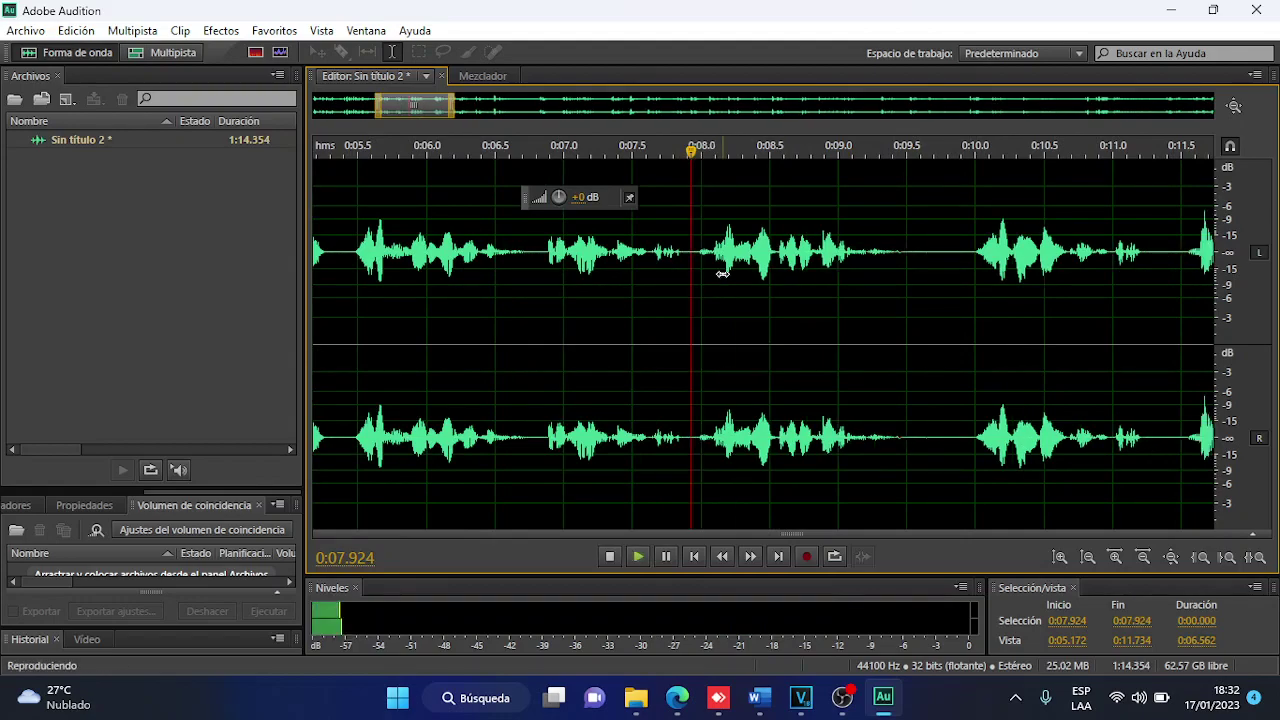
pyautogui.scroll(1, 757, 277)
pyautogui.press('space')
pyautogui.moveTo(742, 268); pyautogui.dragTo(831, 272)
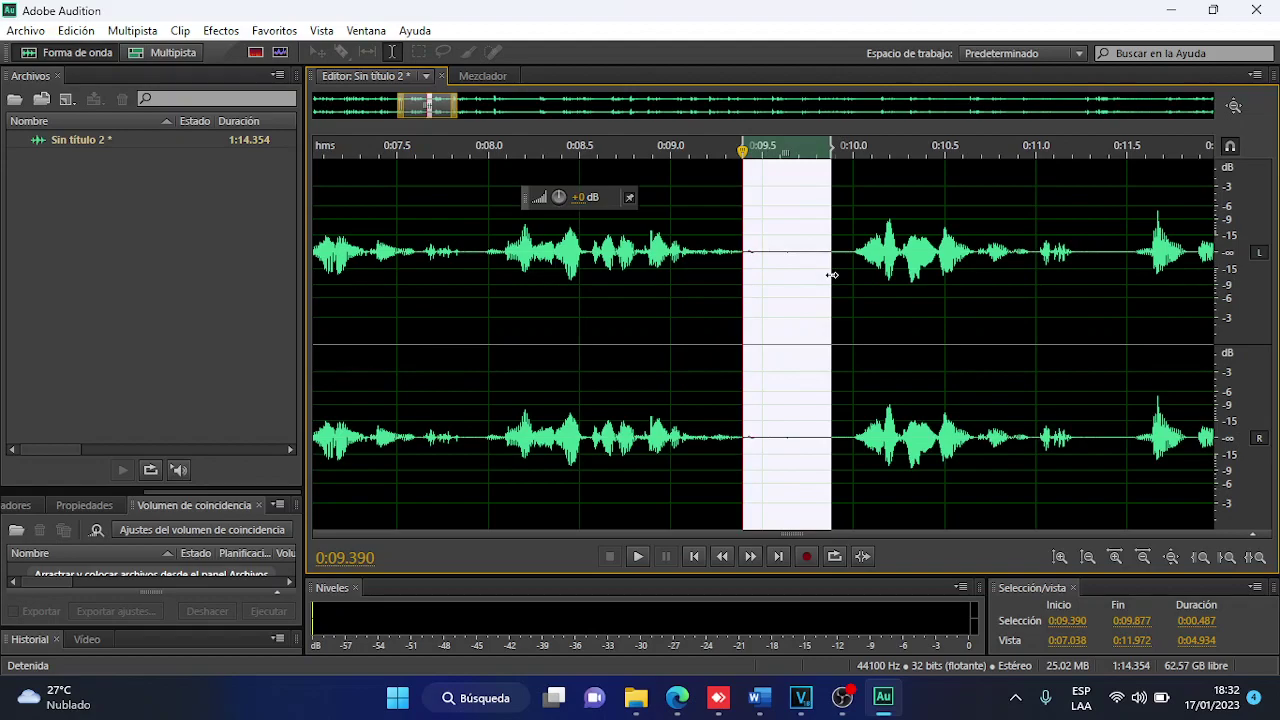
pyautogui.press('Delete')
pyautogui.scroll(-4, 780, 273)
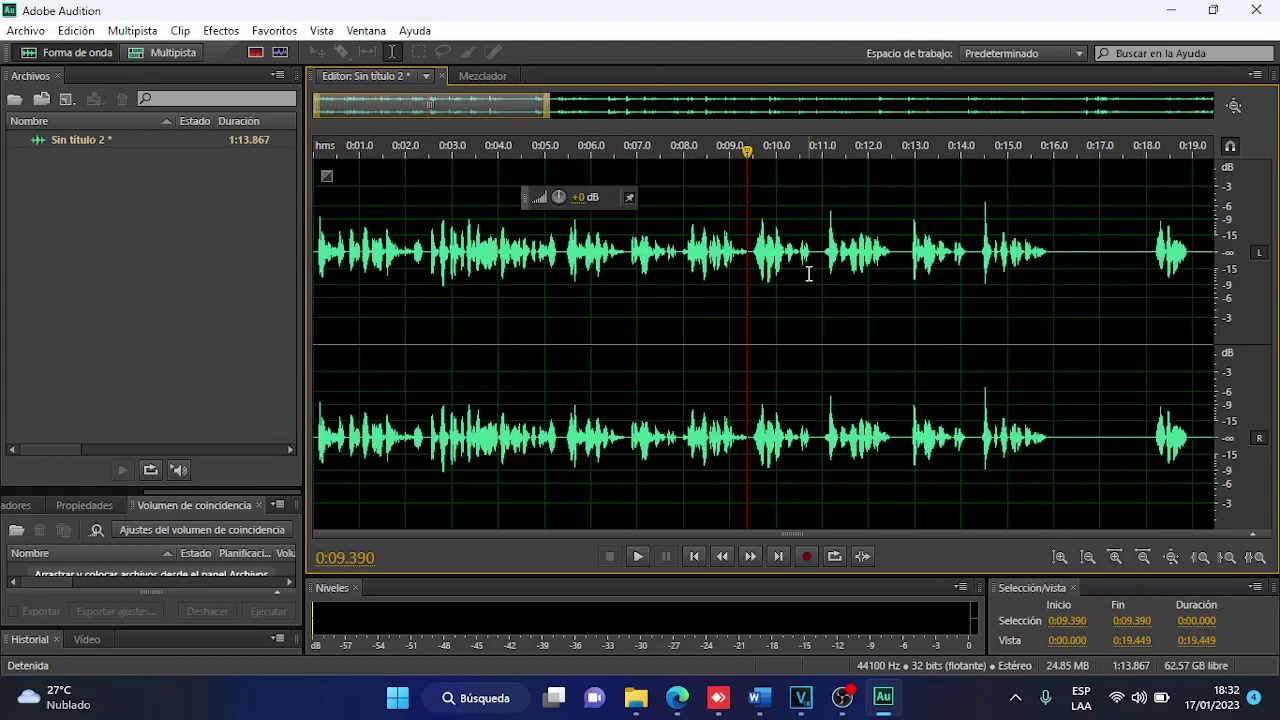
# Replay the edit point from about 0:08.9 and delete the pause between about 0:10.75 and 0:11.00.
pyautogui.scroll(4, 808, 273)
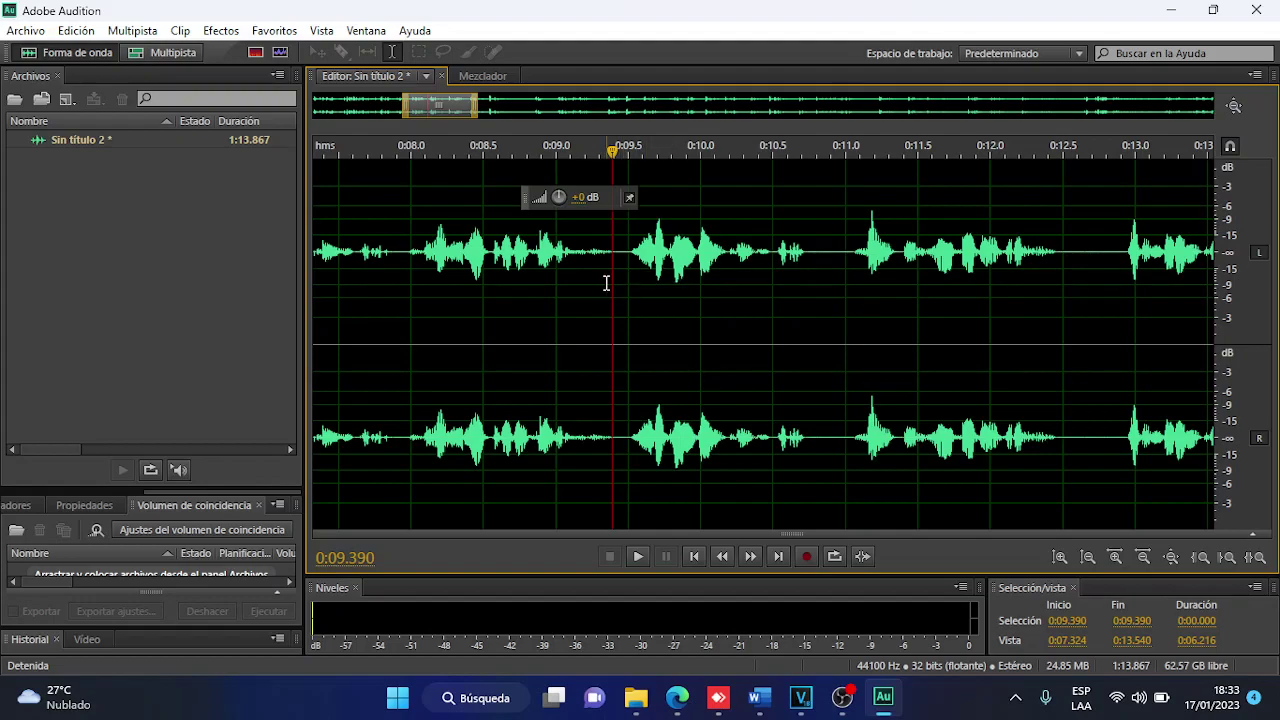
pyautogui.click(546, 283)
pyautogui.press('space')
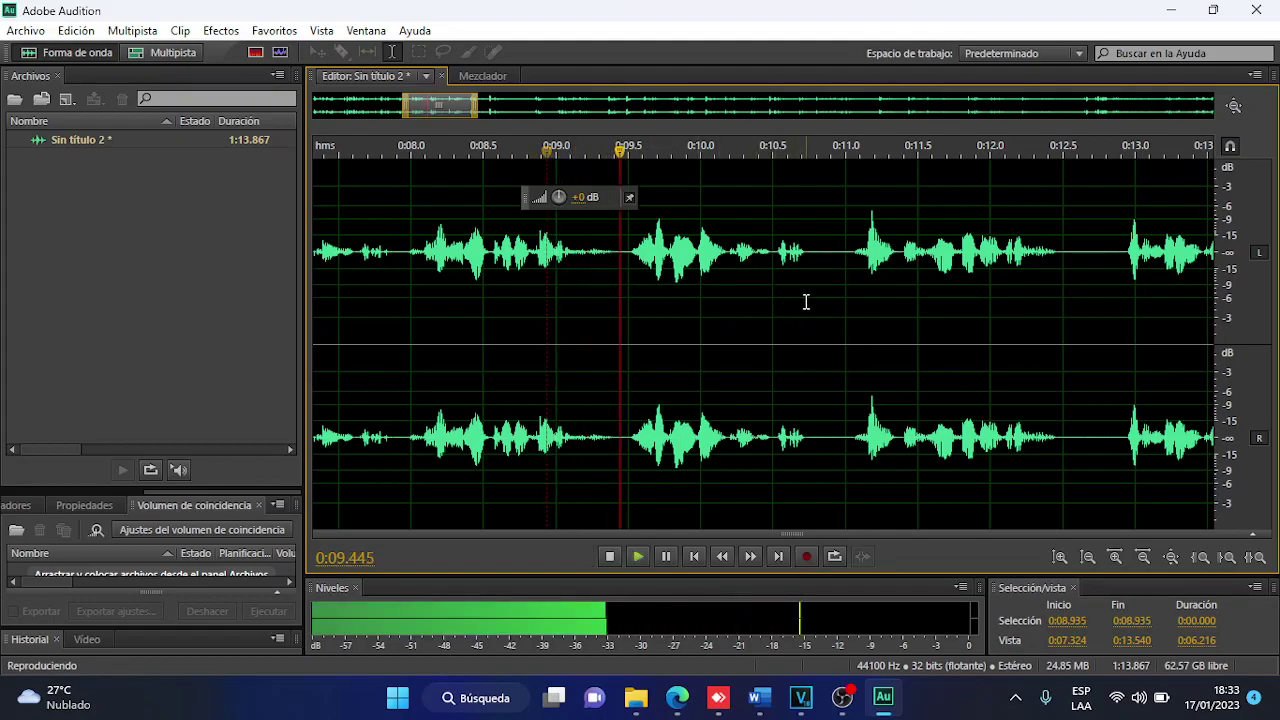
pyautogui.scroll(2, 806, 295)
pyautogui.moveTo(811, 283); pyautogui.dragTo(878, 281)
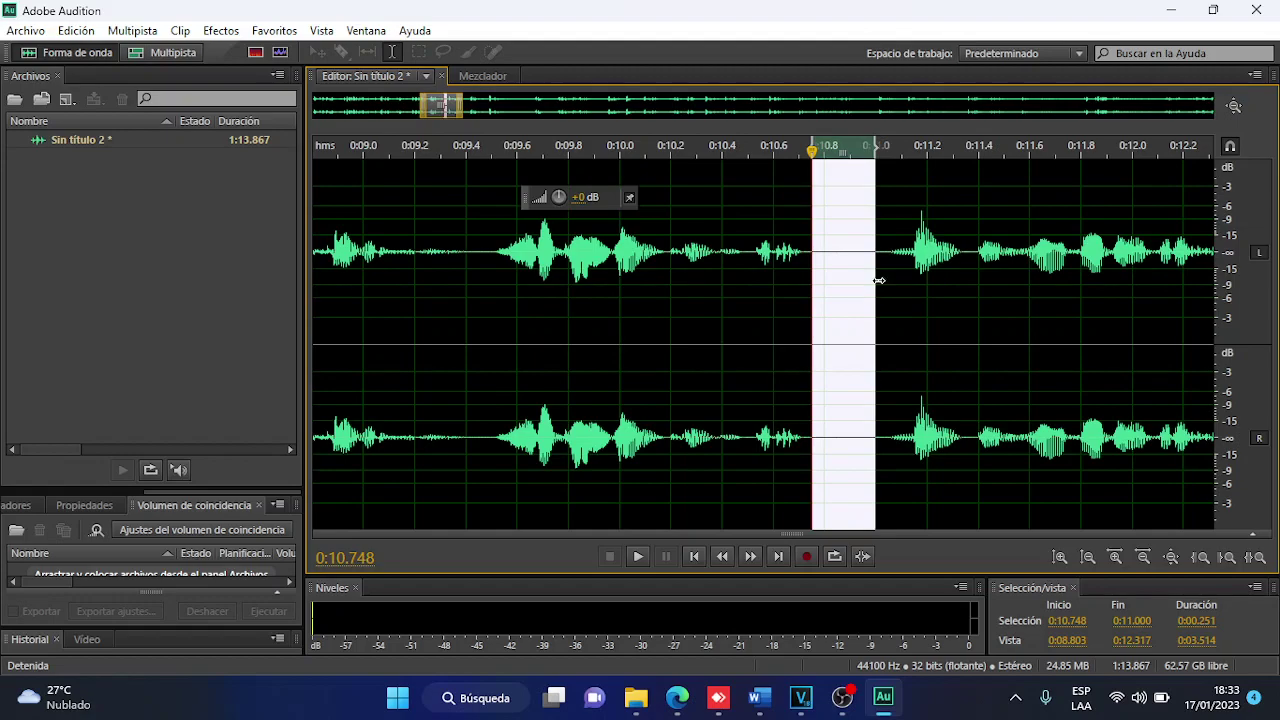
pyautogui.press('Delete')
# Play the next phrase and cut the silence from about 0:12.25 to 0:12.60.
pyautogui.press('space')
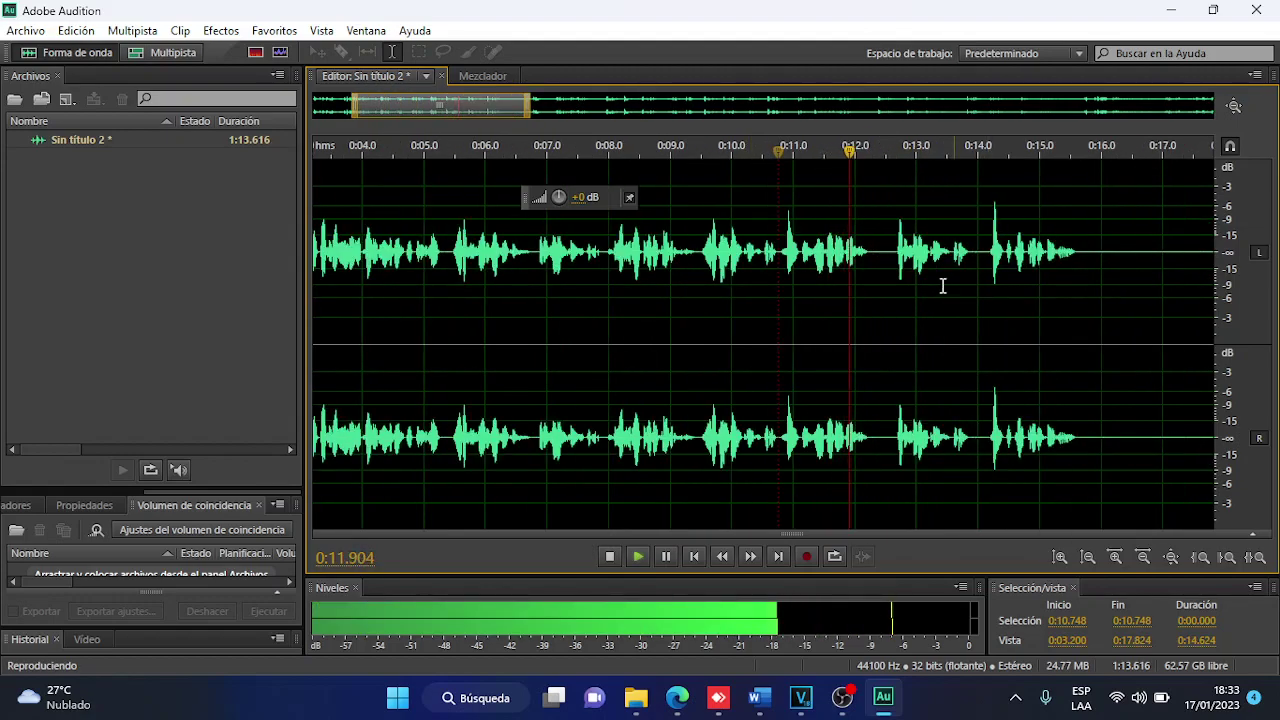
pyautogui.press('space')
pyautogui.moveTo(761, 274); pyautogui.dragTo(835, 272)
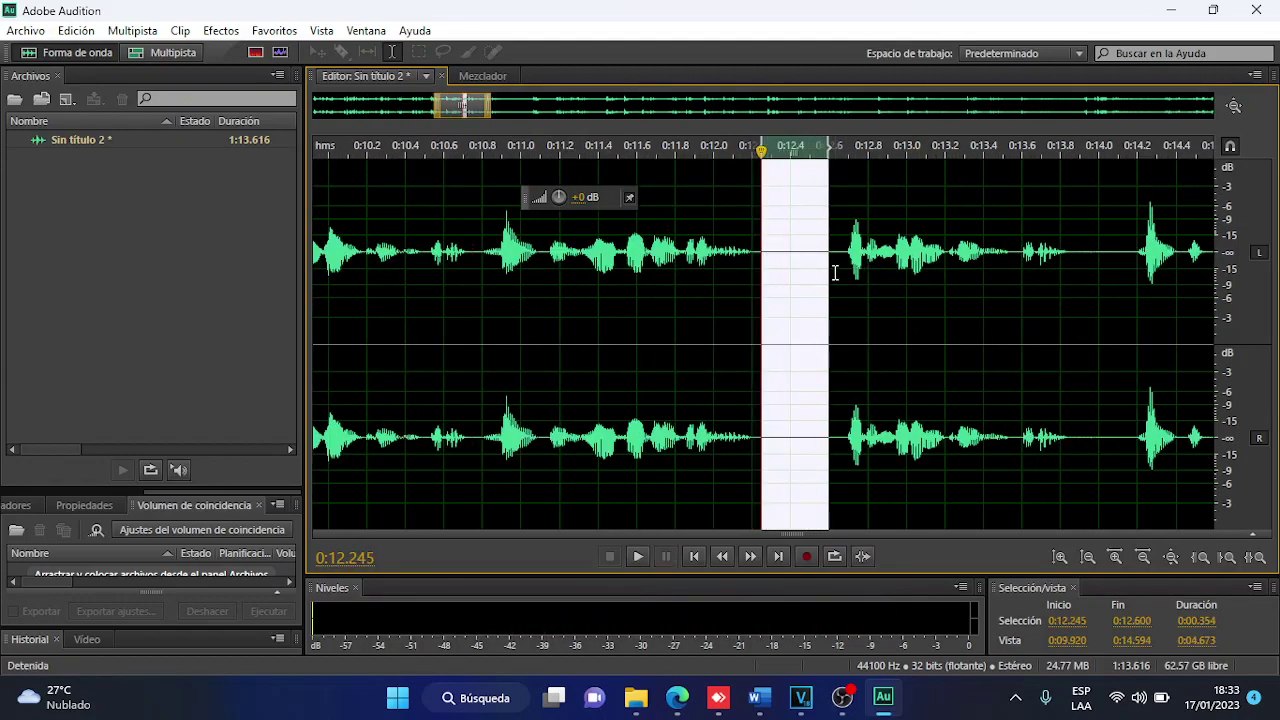
pyautogui.press('Delete')
# Continue playback and remove the short pause between about 0:13.56 and 0:13.84.
pyautogui.press('space')
pyautogui.scroll(-2, 777, 286)
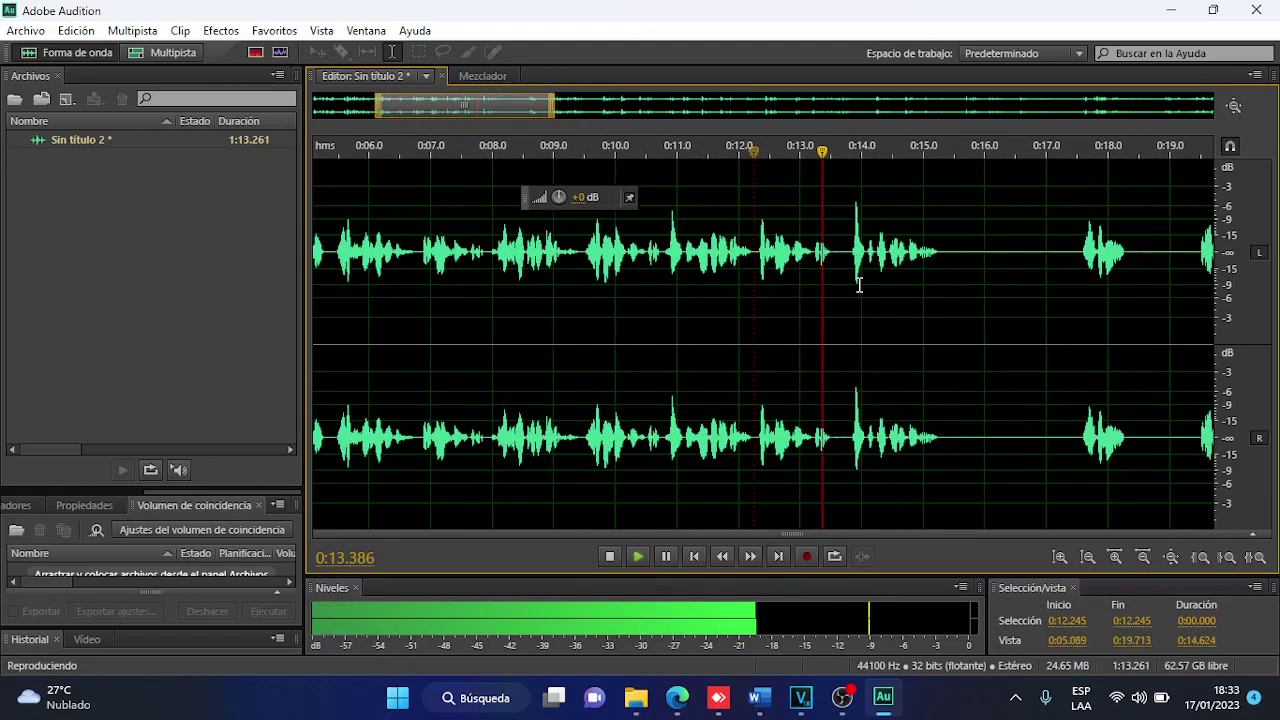
pyautogui.moveTo(815, 266); pyautogui.dragTo(844, 266)
pyautogui.press('space')
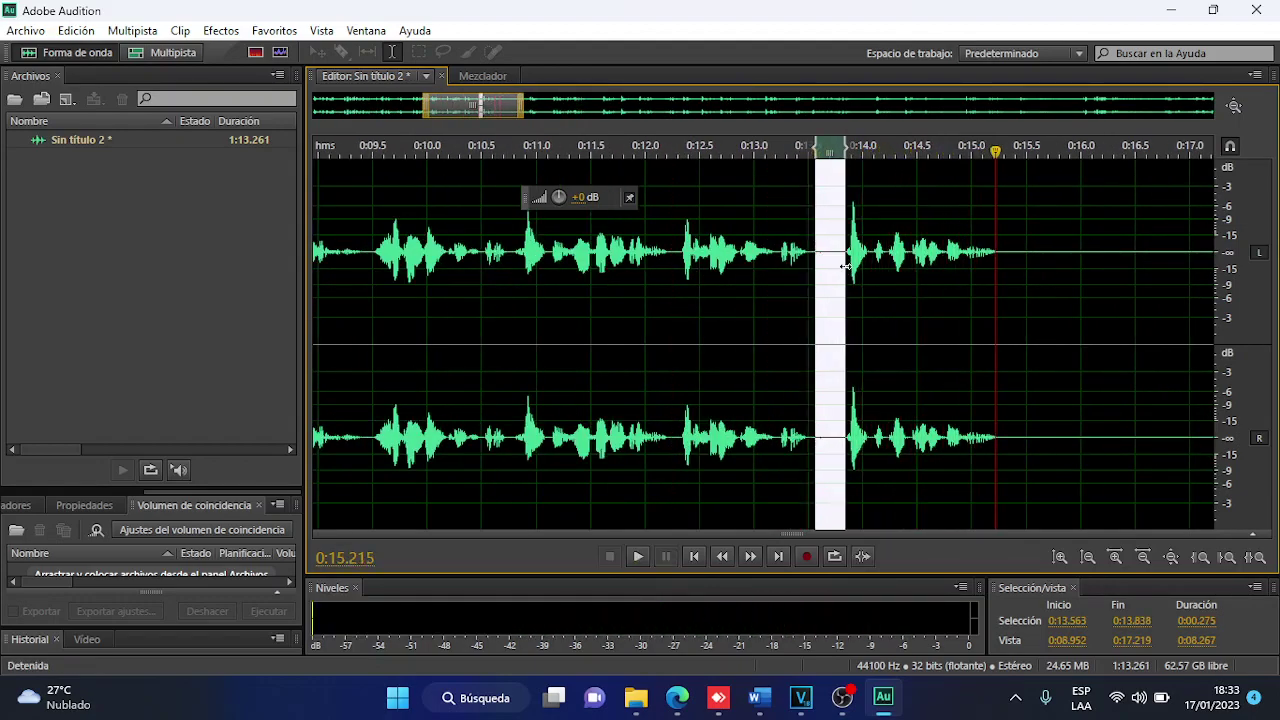
pyautogui.press('Delete')
# Listen on and delete the section from about 0:15.13 to 0:19.15, including the isolated short utterance between the two long silences.
pyautogui.press('space')
pyautogui.scroll(-2, 830, 272)
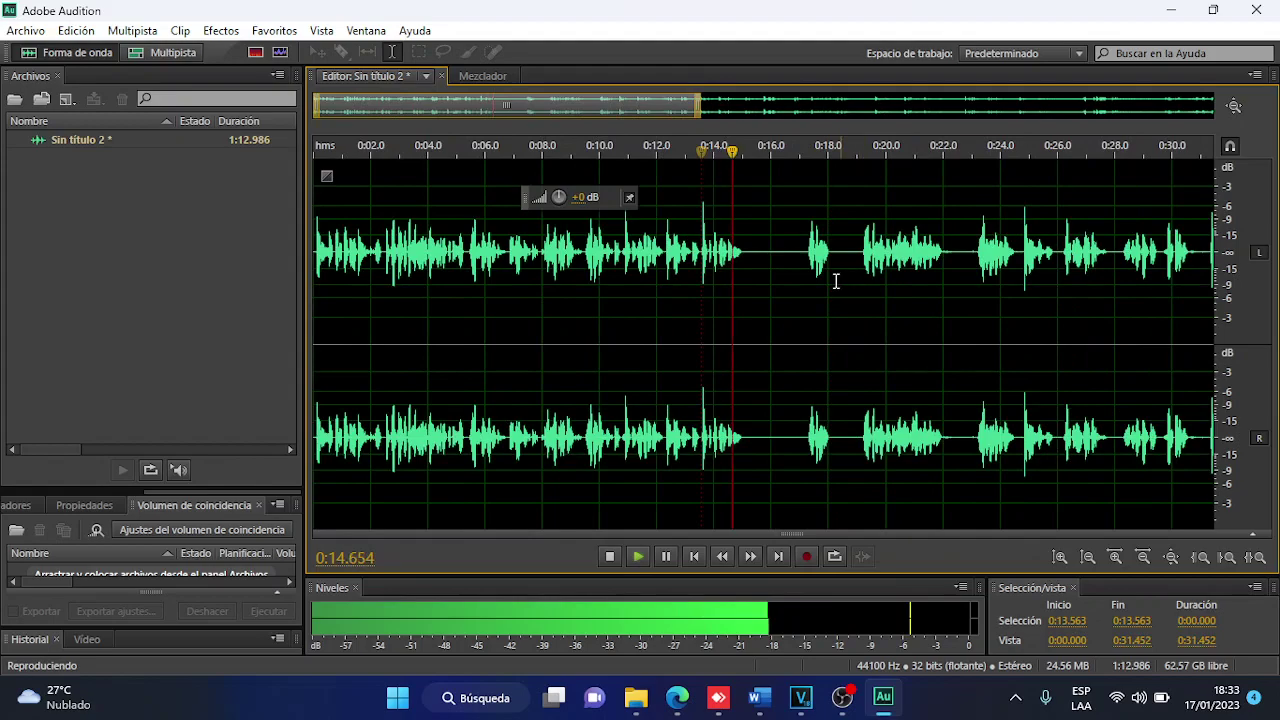
pyautogui.press('space')
pyautogui.scroll(2, 816, 280)
pyautogui.click(751, 269)
pyautogui.press('space')
pyautogui.moveTo(499, 257); pyautogui.dragTo(977, 298)
pyautogui.press('space')
pyautogui.press('Delete')
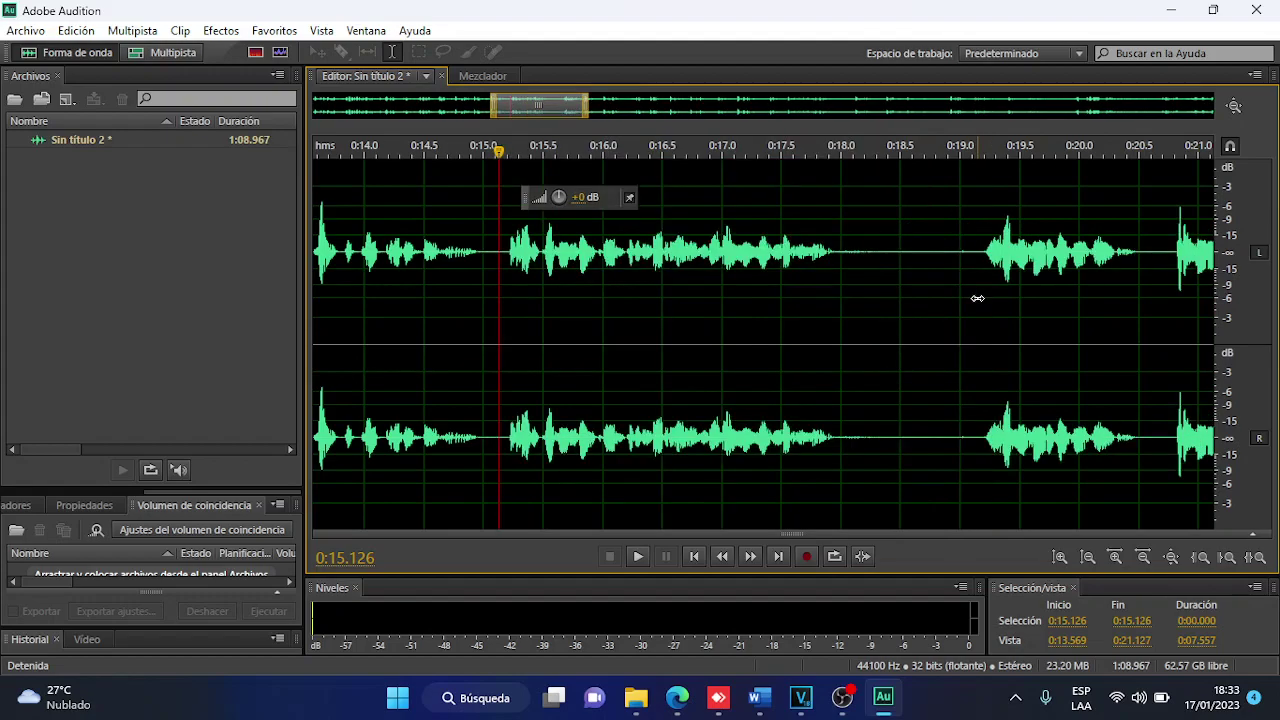
# Play the following phrase and cut the silence from about 0:18.26 to 0:19.20.
pyautogui.press('space')
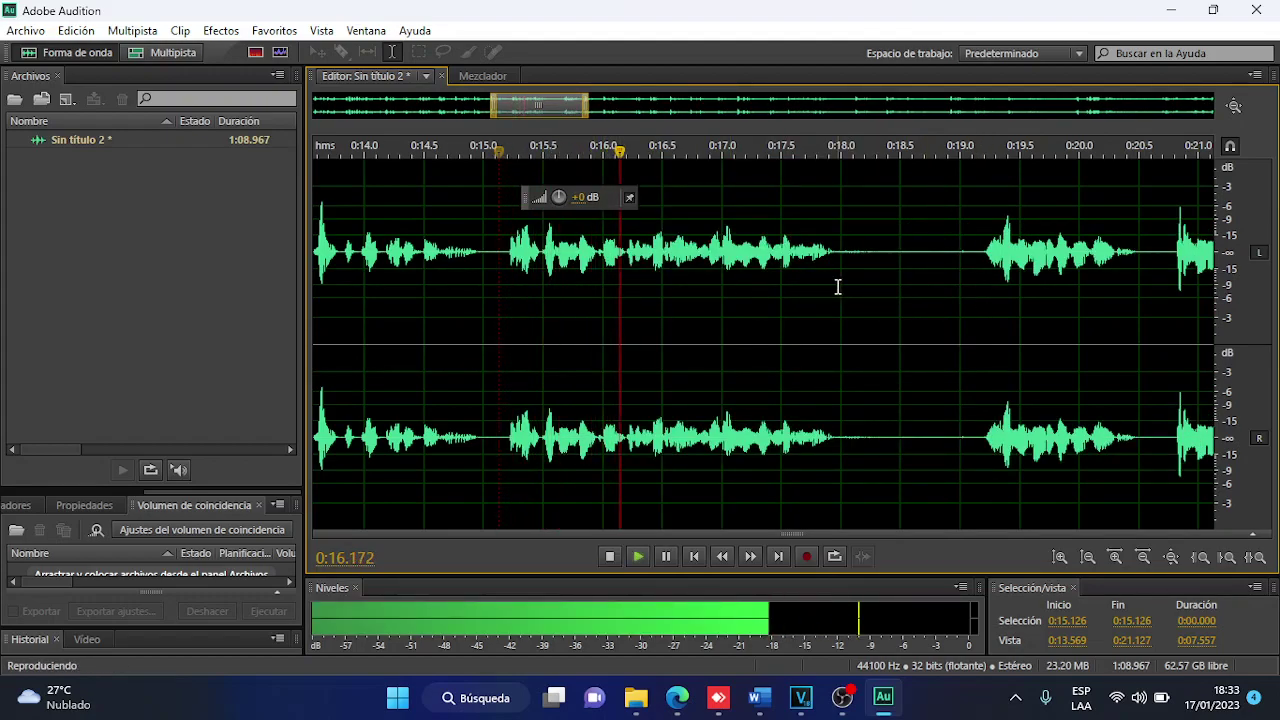
pyautogui.scroll(2, 932, 298)
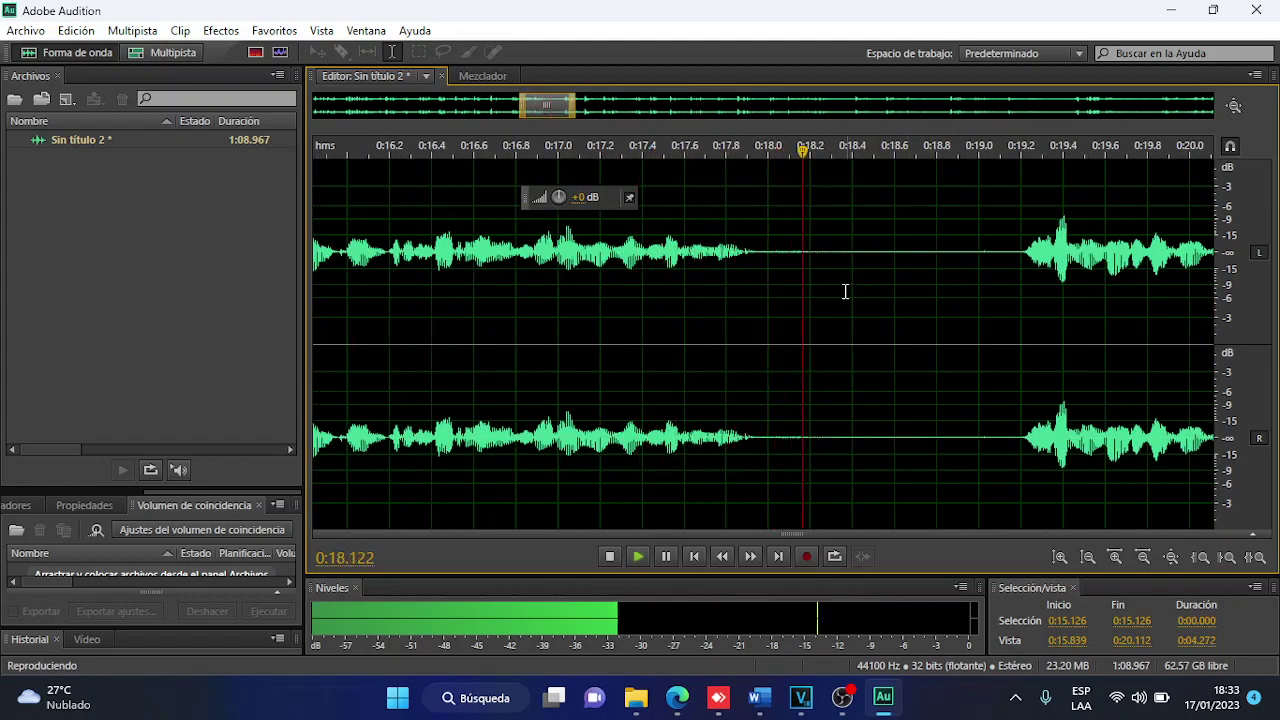
pyautogui.press('space')
pyautogui.moveTo(823, 285); pyautogui.dragTo(1021, 297)
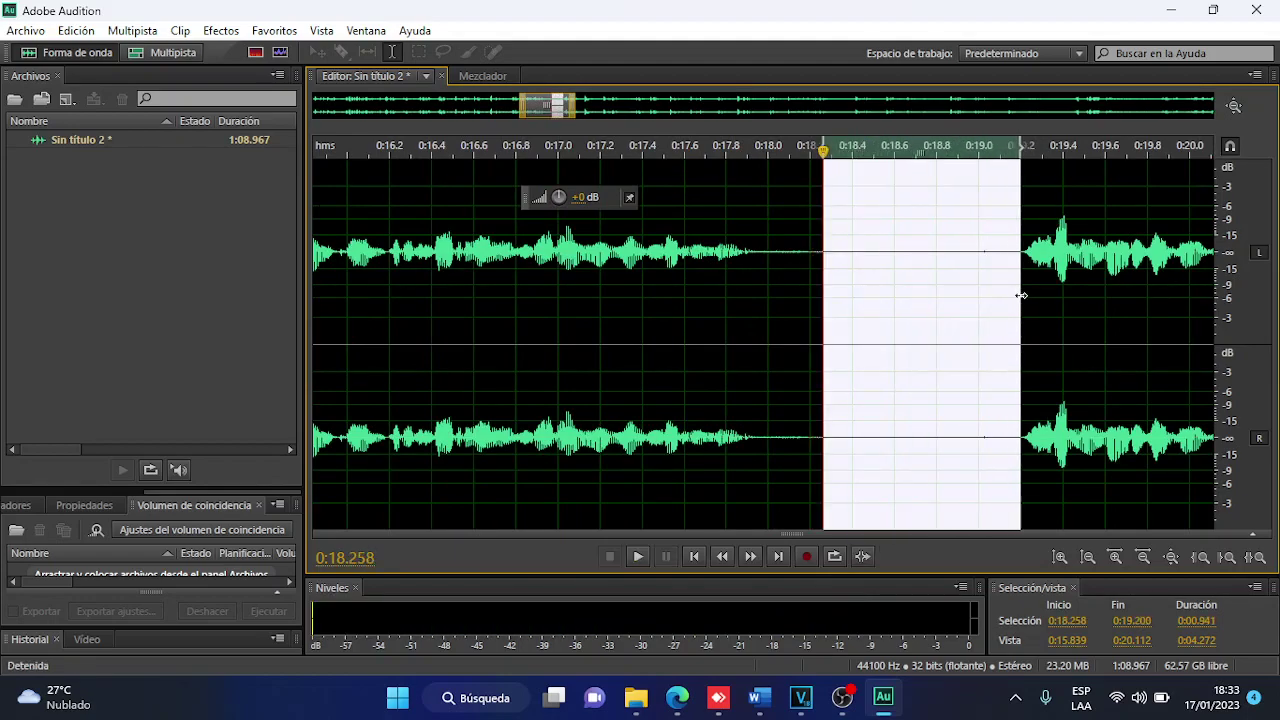
pyautogui.press('Delete')
# Play on and delete the short pause between about 0:19.64 and 0:19.81.
pyautogui.press('space')
pyautogui.scroll(-2, 829, 271)
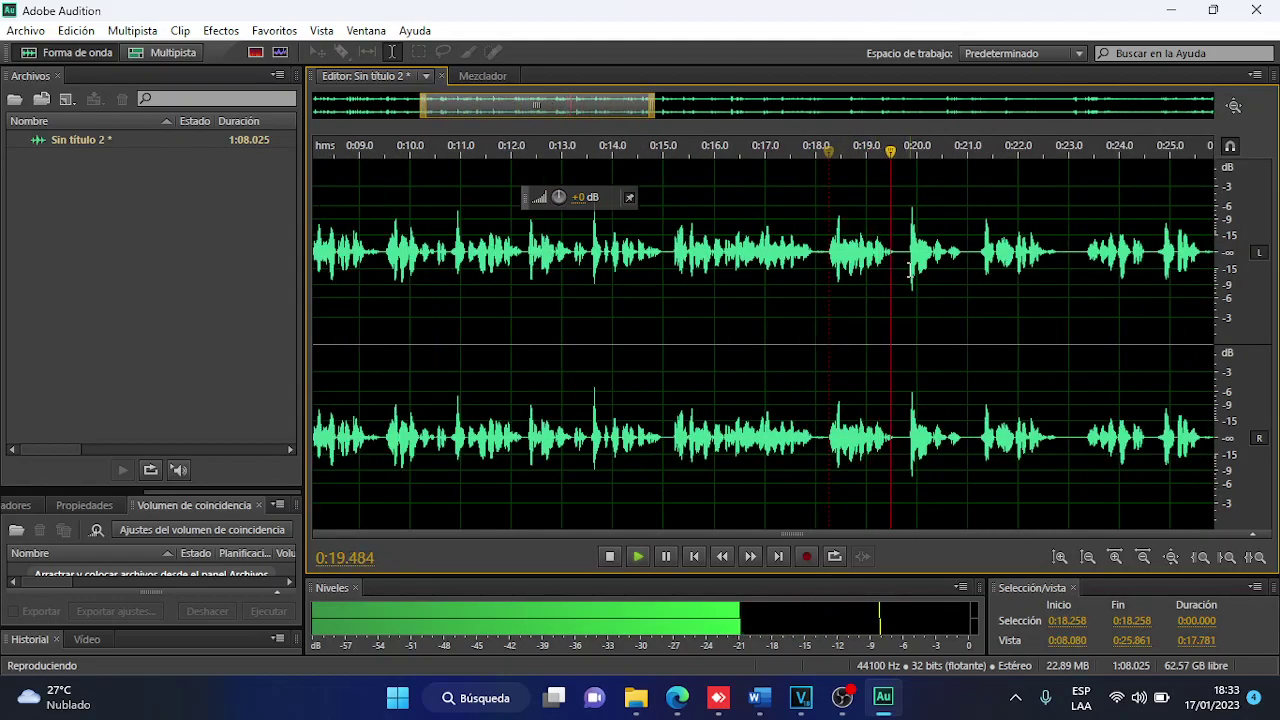
pyautogui.moveTo(883, 270); pyautogui.dragTo(903, 261)
pyautogui.press('space')
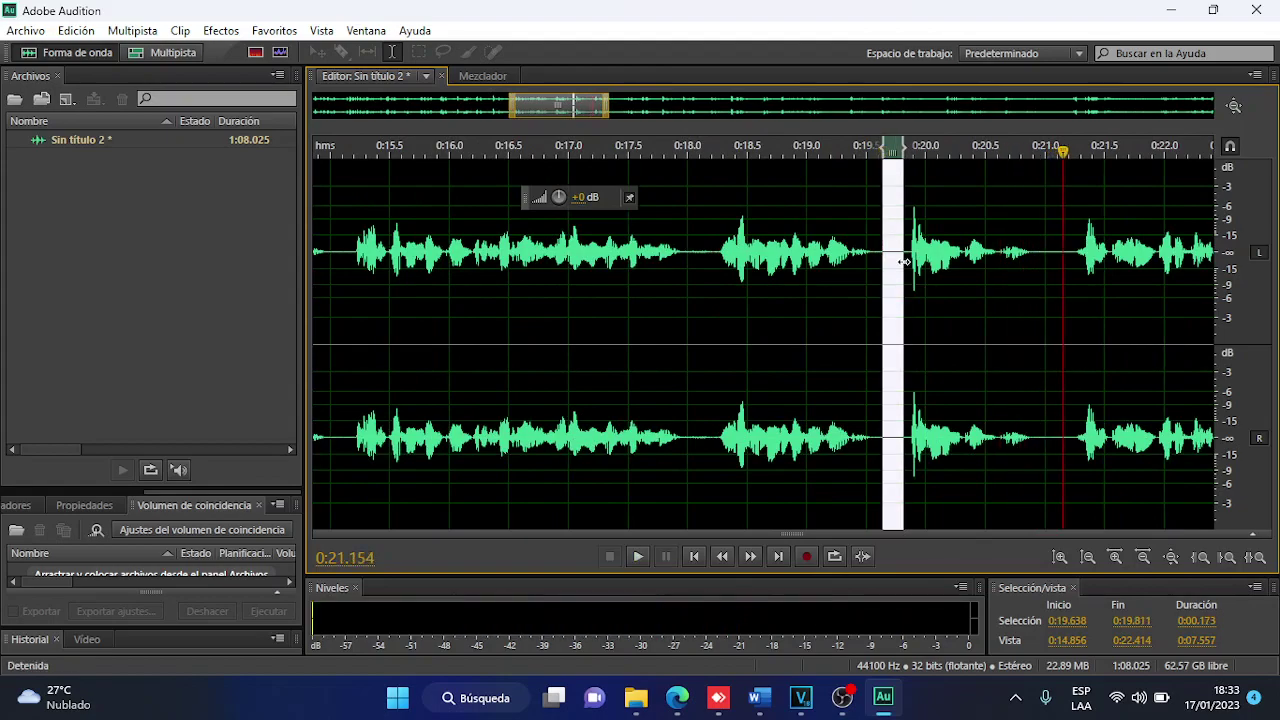
pyautogui.press('Delete')
# Continue listening and remove the pause from about 0:20.74 to 0:21.00.
pyautogui.press('space')
pyautogui.scroll(2, 995, 280)
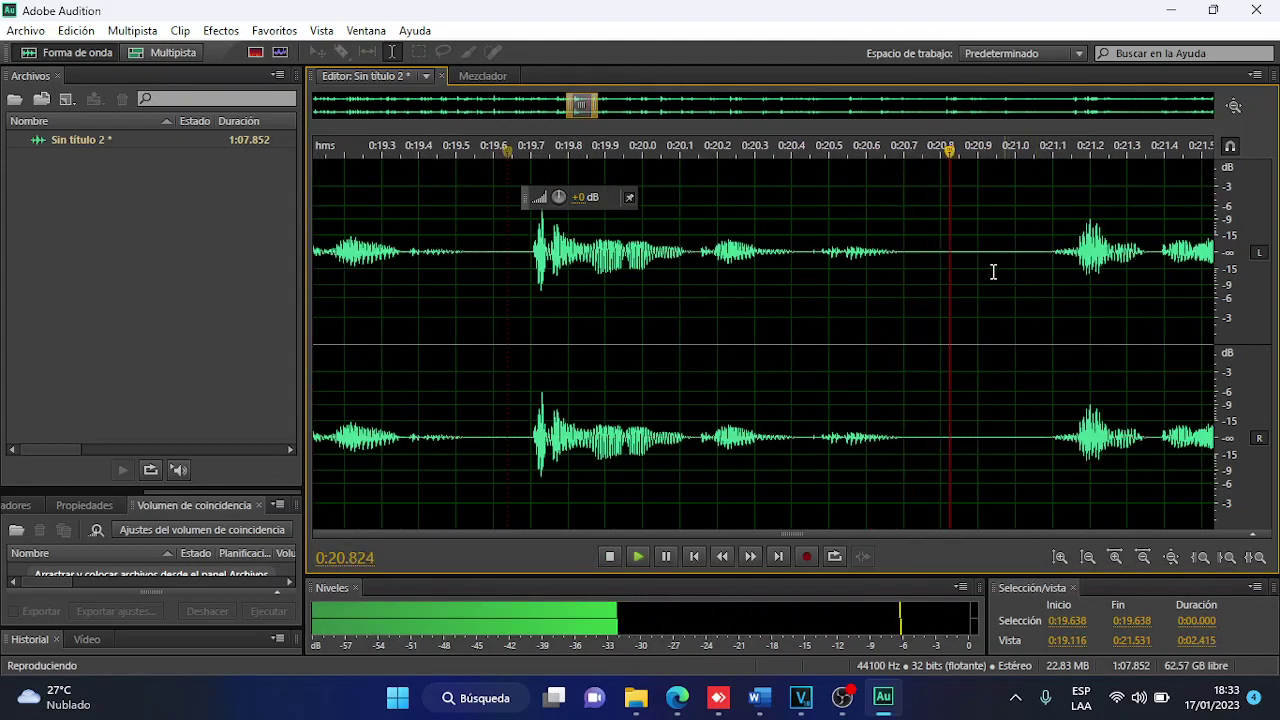
pyautogui.press('space')
pyautogui.moveTo(919, 292); pyautogui.dragTo(1018, 289)
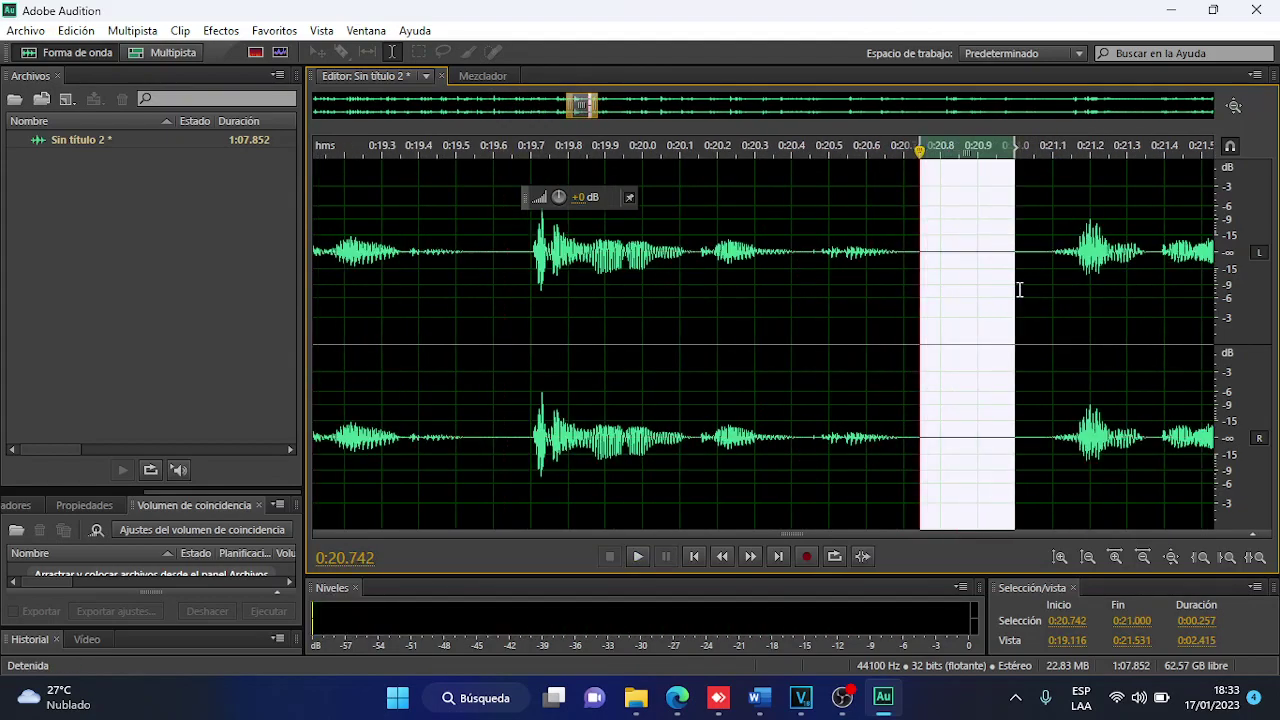
pyautogui.press('Delete')
# Play the next phrase and delete the silence between about 0:22.37 and 0:22.84.
pyautogui.press('space')
pyautogui.scroll(-3, 760, 289)
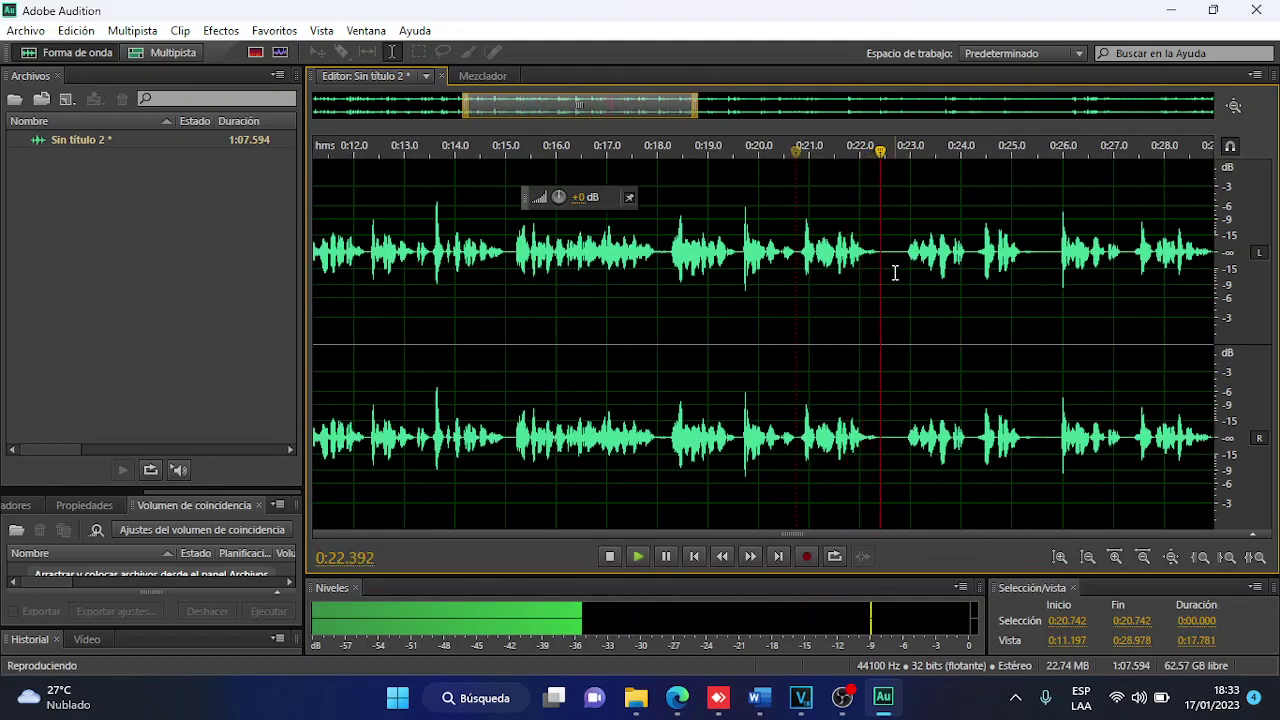
pyautogui.scroll(2, 895, 272)
pyautogui.press('space')
pyautogui.moveTo(846, 272); pyautogui.dragTo(919, 272)
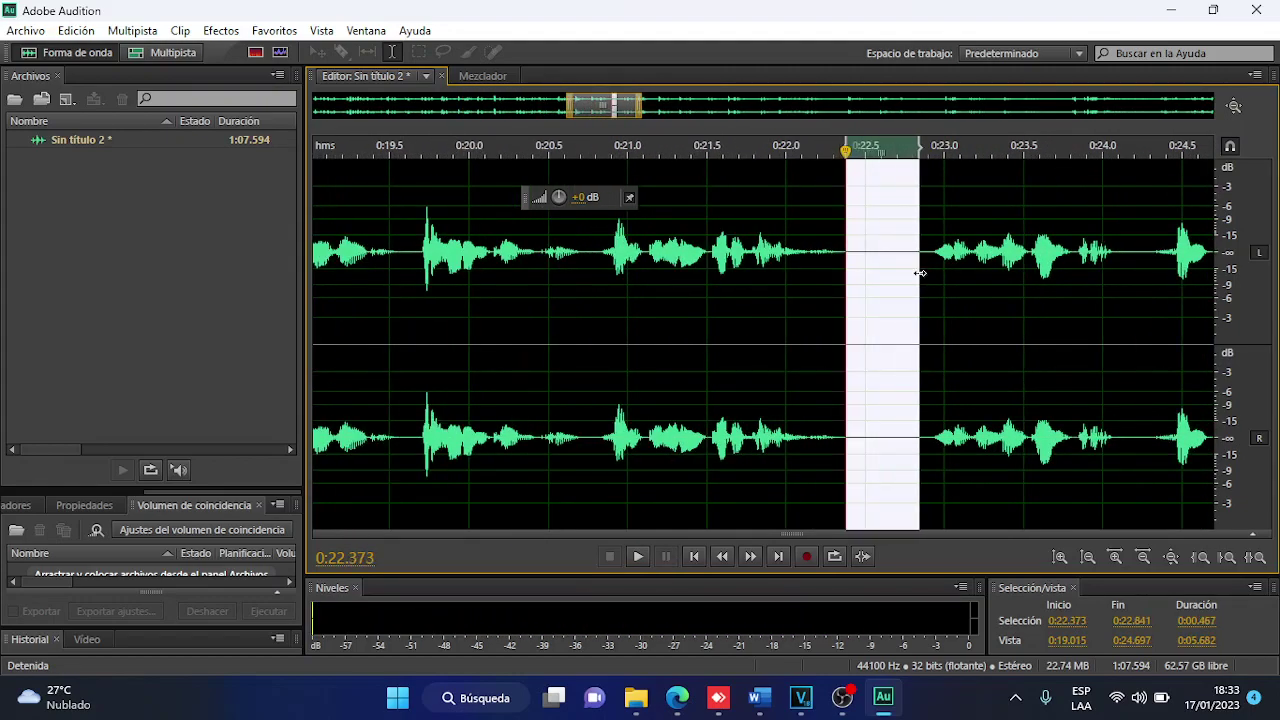
pyautogui.press('Delete')
# Resume playback and cut the short gap from about 0:23.67 to 0:23.83.
pyautogui.press('space')
pyautogui.scroll(-3, 917, 274)
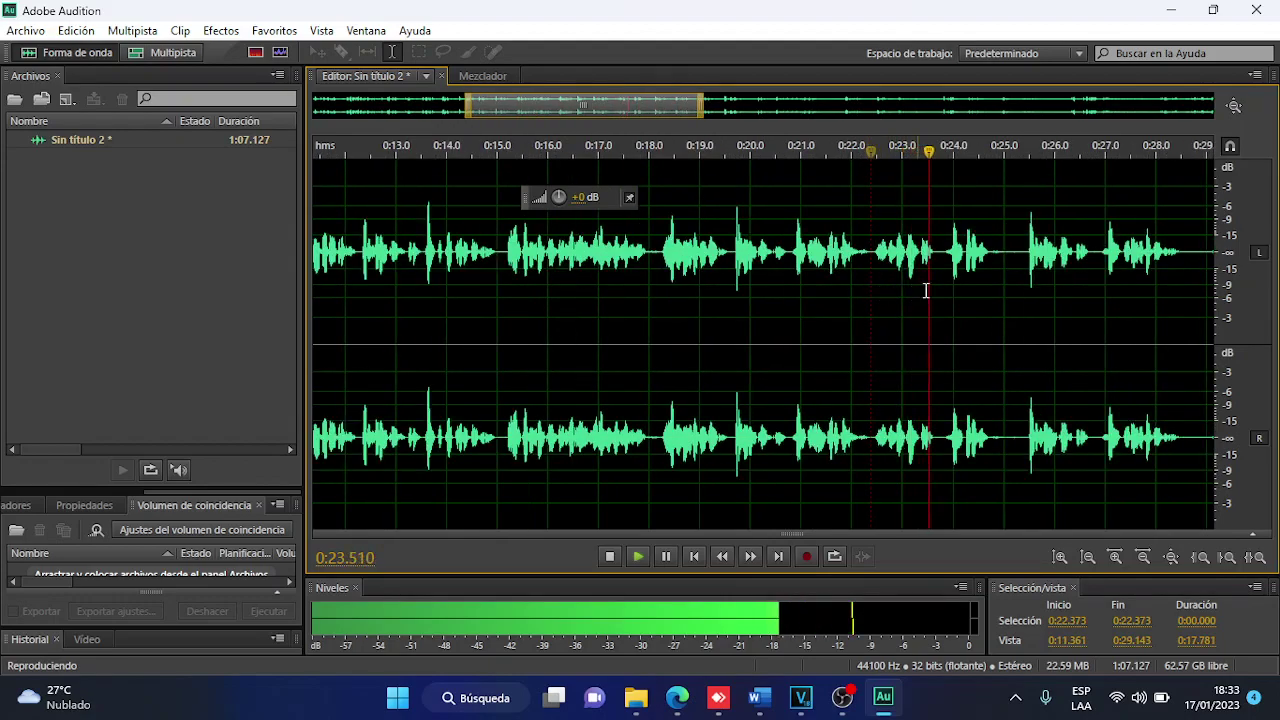
pyautogui.press('space')
pyautogui.scroll(1, 934, 272)
pyautogui.scroll(2, 934, 272)
pyautogui.moveTo(876, 272); pyautogui.dragTo(910, 272)
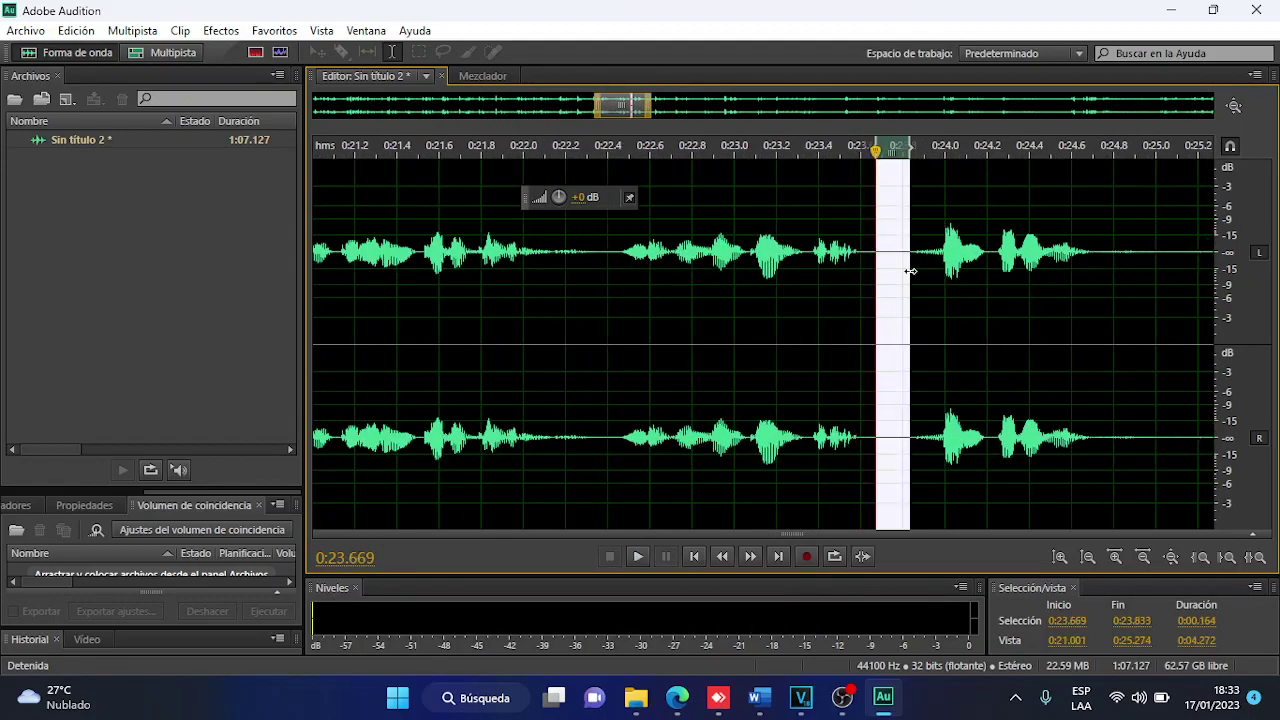
pyautogui.press('Delete')
# Play on and remove the silence between about 0:24.93 and 0:25.31.
pyautogui.press('space')
pyautogui.scroll(-2, 969, 274)
pyautogui.press('space')
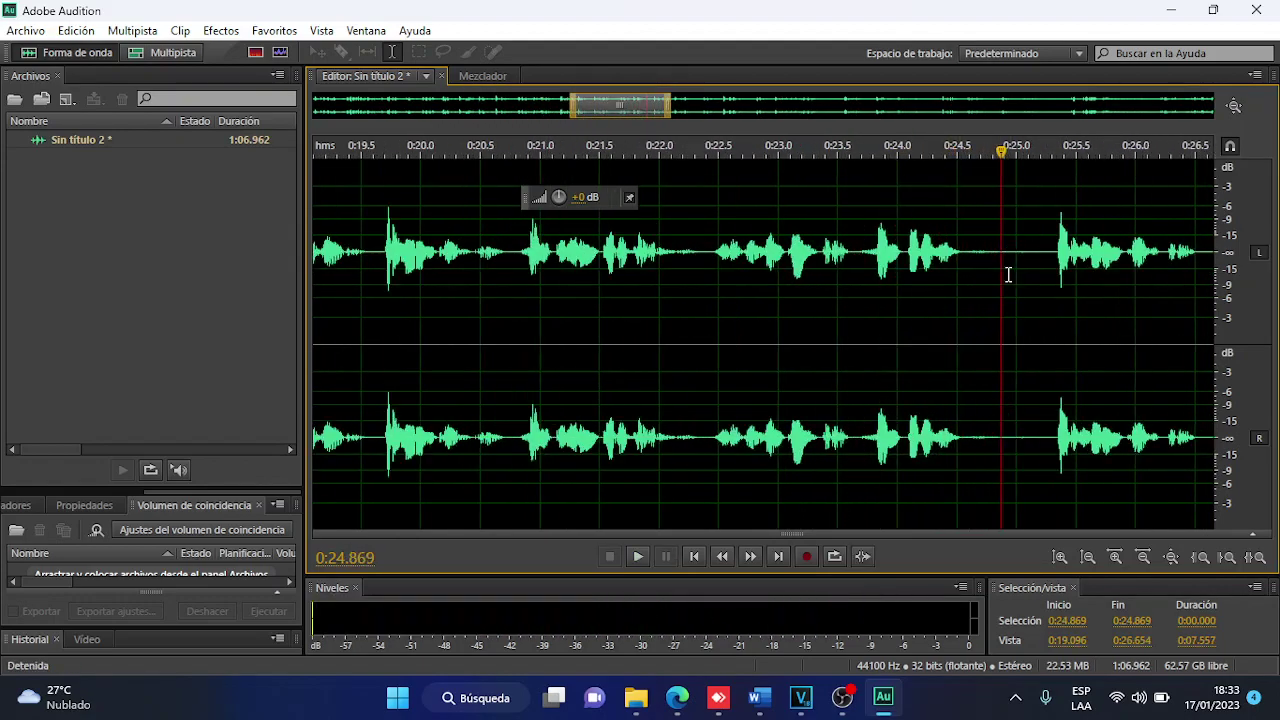
pyautogui.moveTo(1012, 270); pyautogui.dragTo(1054, 272)
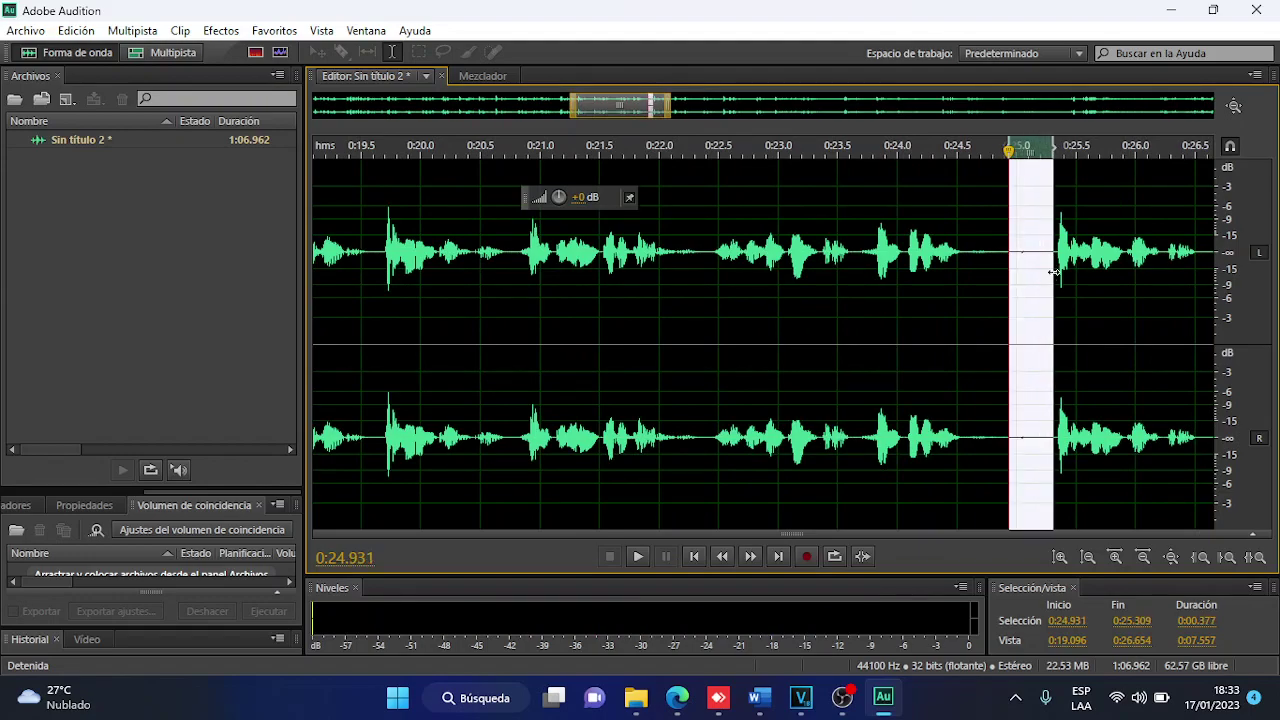
pyautogui.press('Delete')
# Listen to the next phrases and delete the short pause from about 0:26.18 to 0:26.34.
pyautogui.press('space')
pyautogui.scroll(-4, 1050, 265)
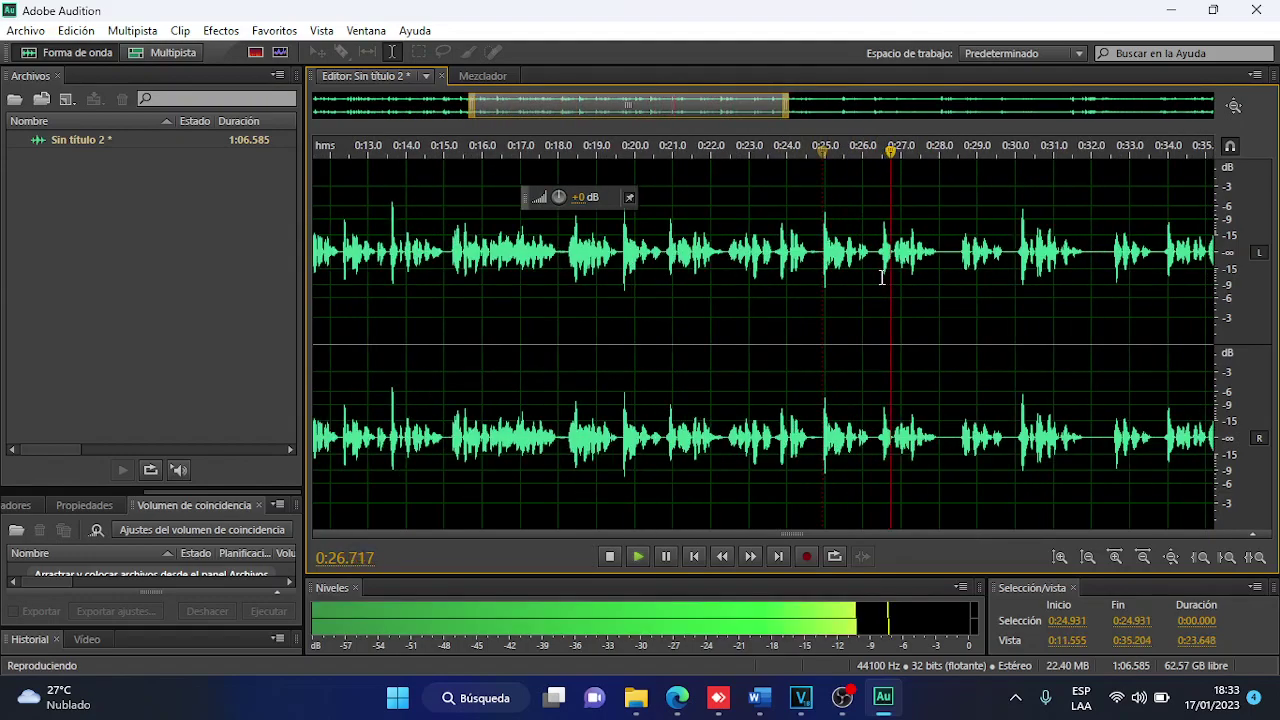
pyautogui.scroll(4, 882, 278)
pyautogui.press('space')
pyautogui.moveTo(833, 274); pyautogui.dragTo(858, 274)
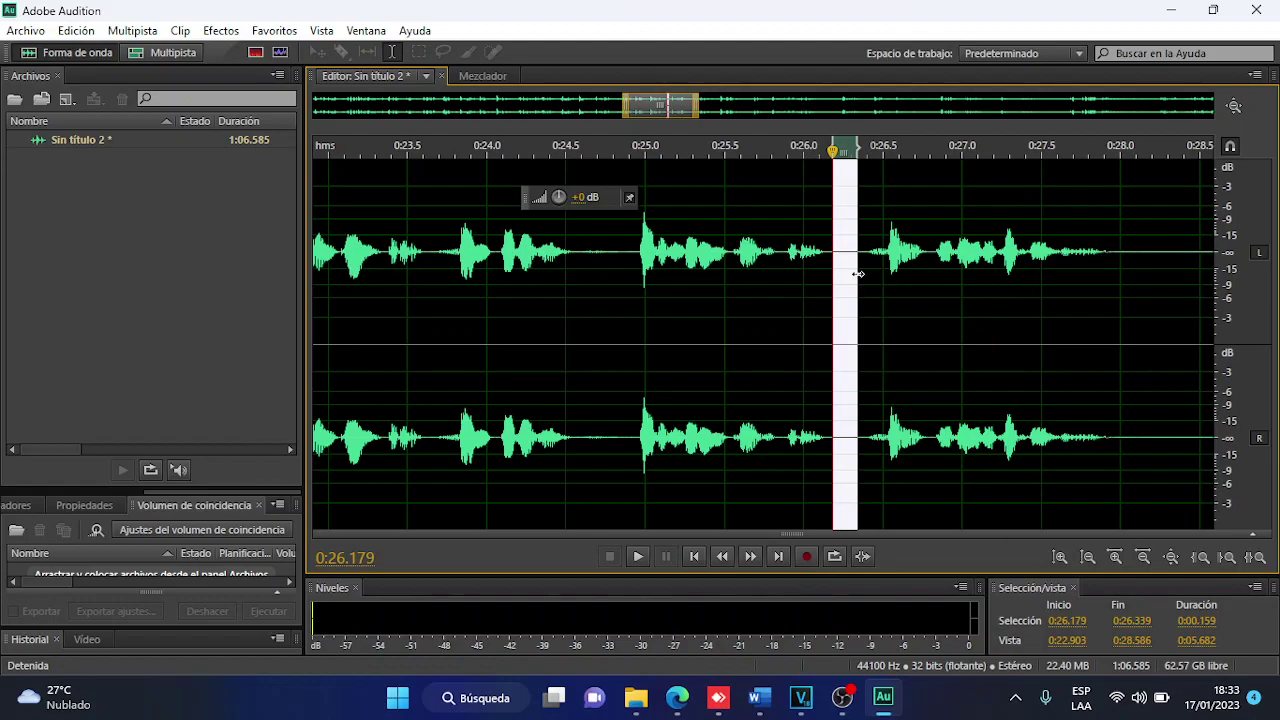
pyautogui.press('Delete')
# Continue playback and cut the silence between about 0:27.84 and 0:28.37.
pyautogui.press('space')
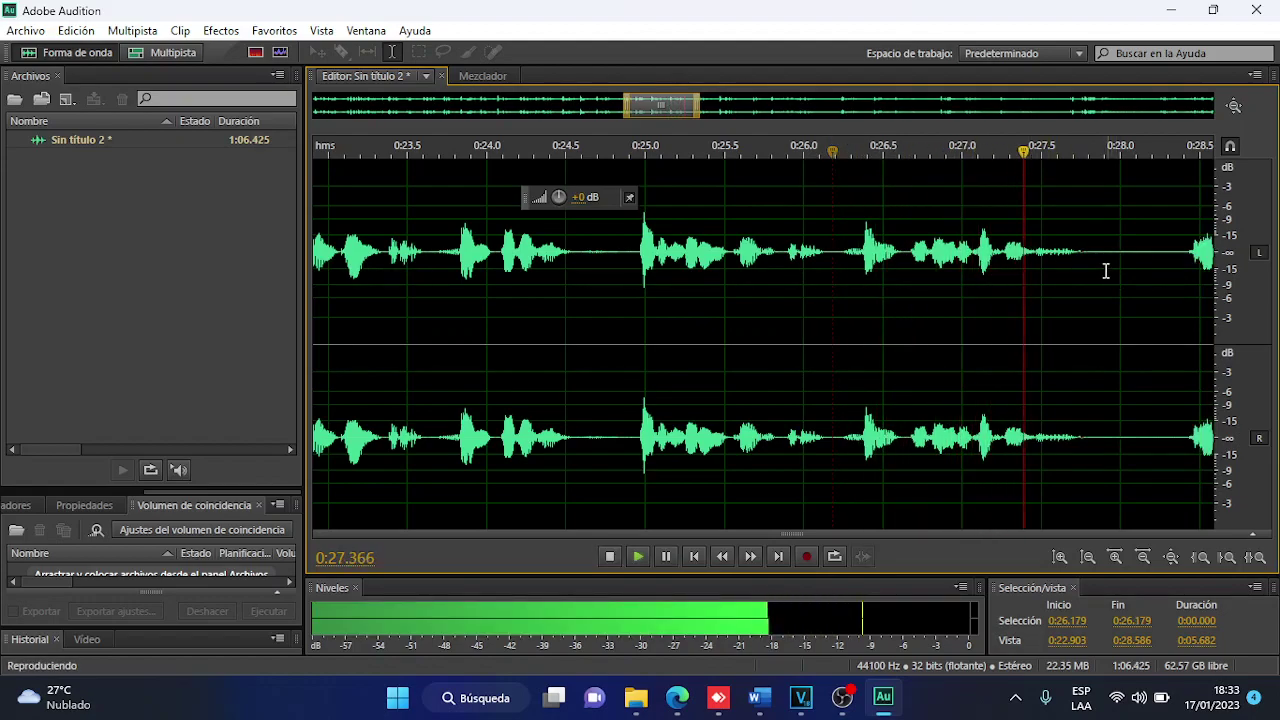
pyautogui.press('space')
pyautogui.moveTo(1108, 270); pyautogui.dragTo(1181, 264)
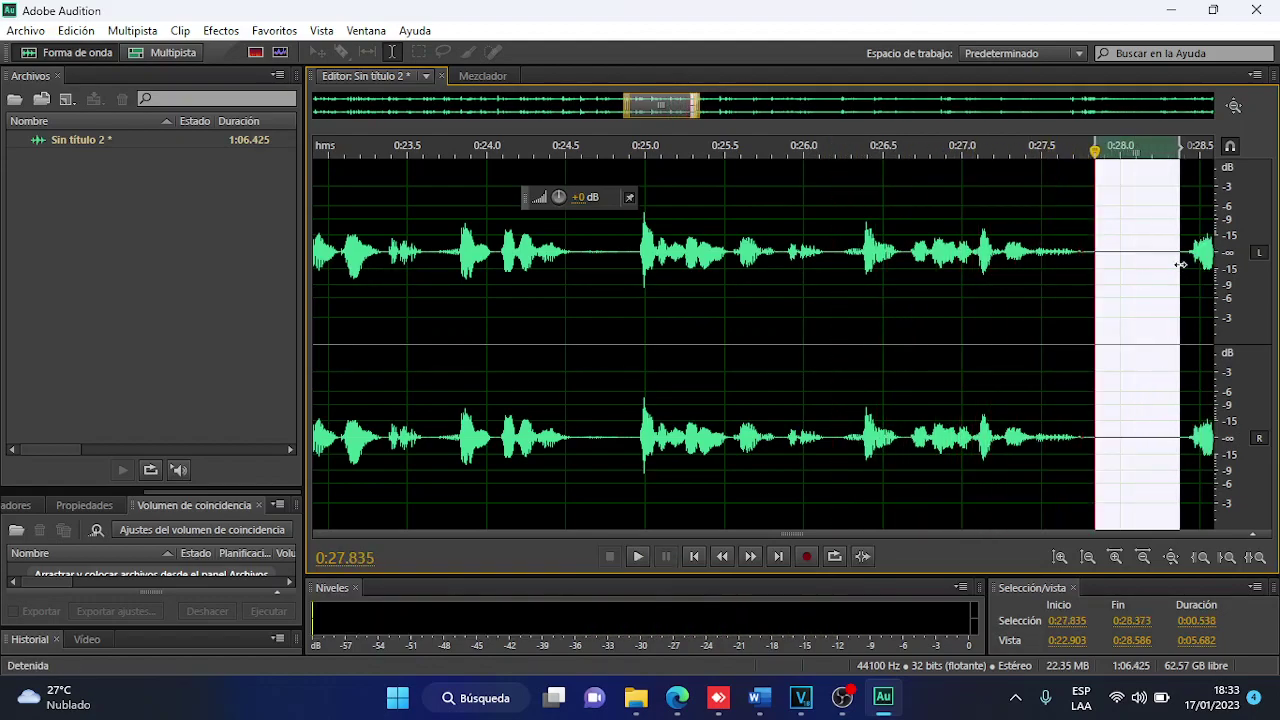
pyautogui.press('Delete')
# Play the following phrase and remove the pause from about 0:29.00 to 0:29.35.
pyautogui.press('space')
pyautogui.scroll(-4, 838, 287)
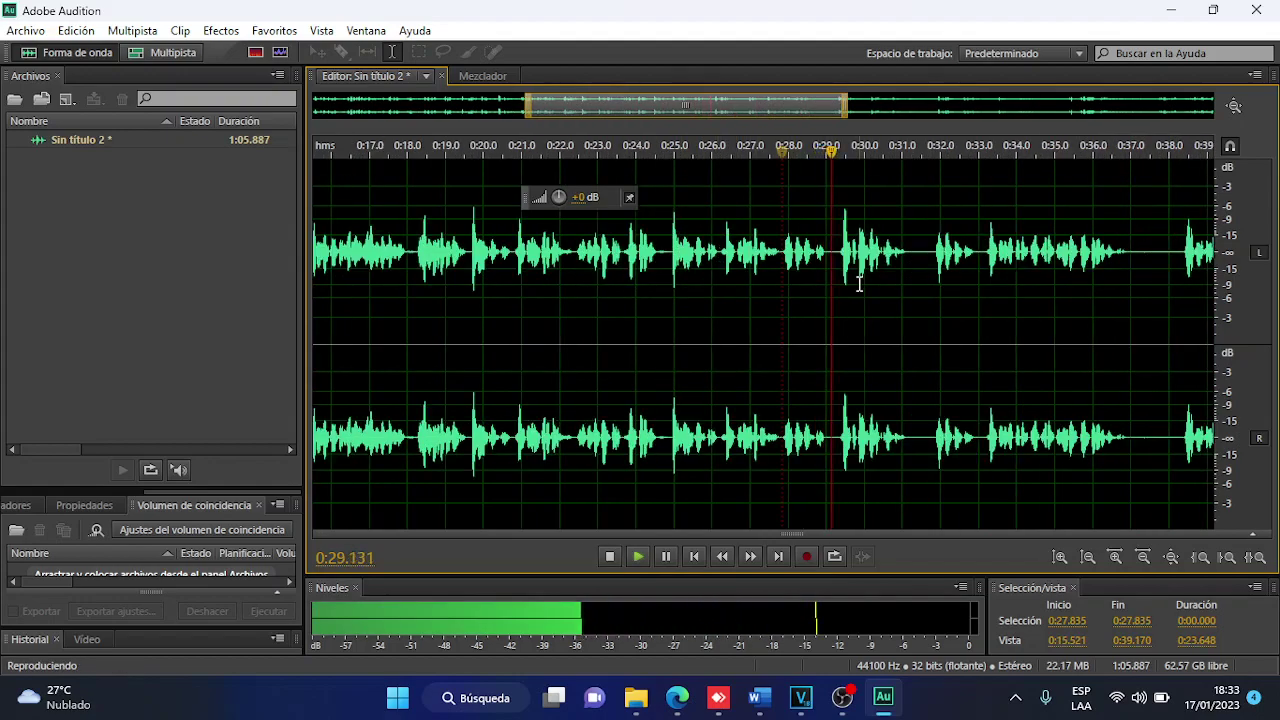
pyautogui.scroll(3, 838, 287)
pyautogui.press('space')
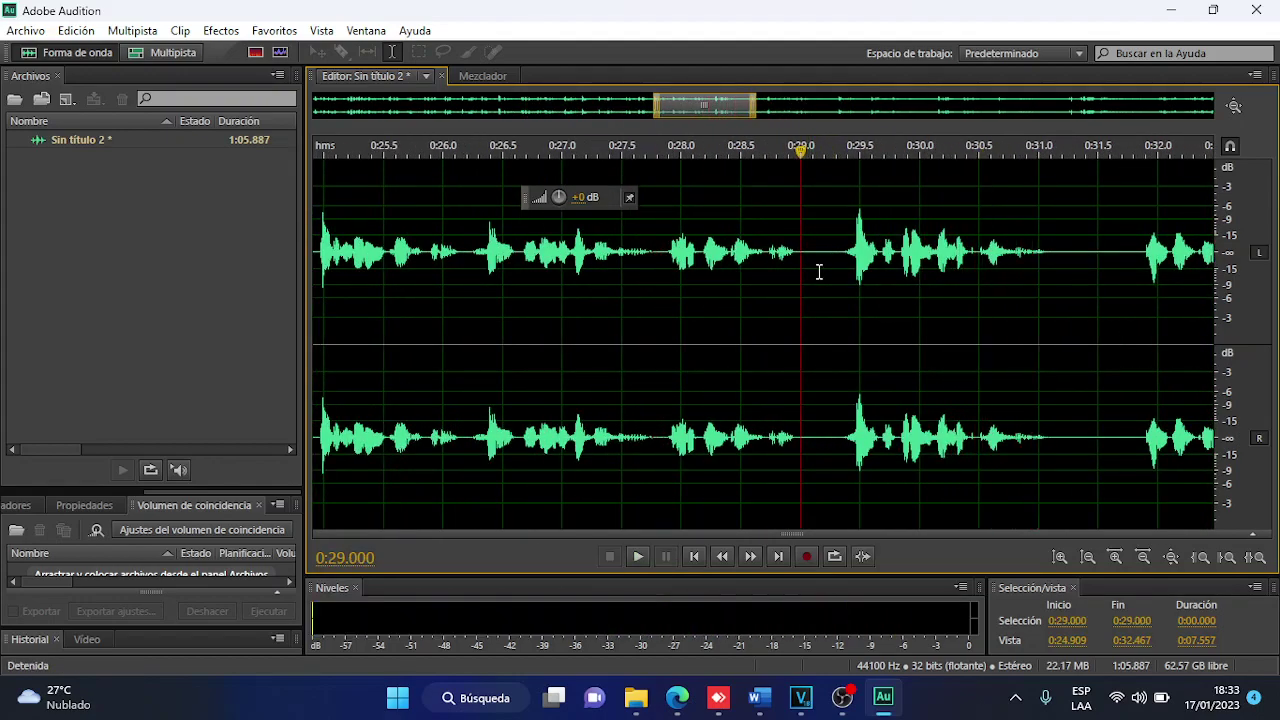
pyautogui.moveTo(801, 270); pyautogui.dragTo(843, 272)
pyautogui.press('Delete')
# Play on and delete the silence between about 0:30.84 and 0:31.50.
pyautogui.press('space')
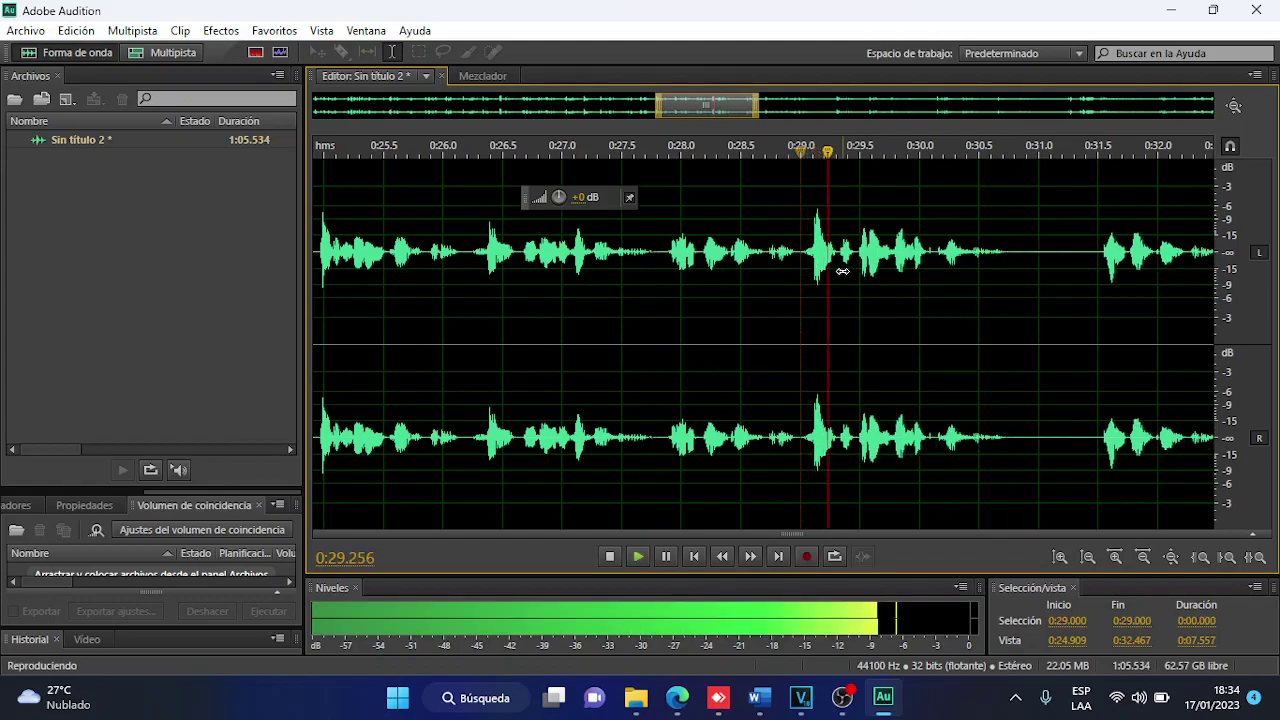
pyautogui.scroll(2, 1031, 271)
pyautogui.press('space')
pyautogui.moveTo(1031, 271); pyautogui.dragTo(1168, 281)
pyautogui.press('Delete')
# Continue listening and cut the short pause from about 0:31.90 to 0:32.08.
pyautogui.press('space')
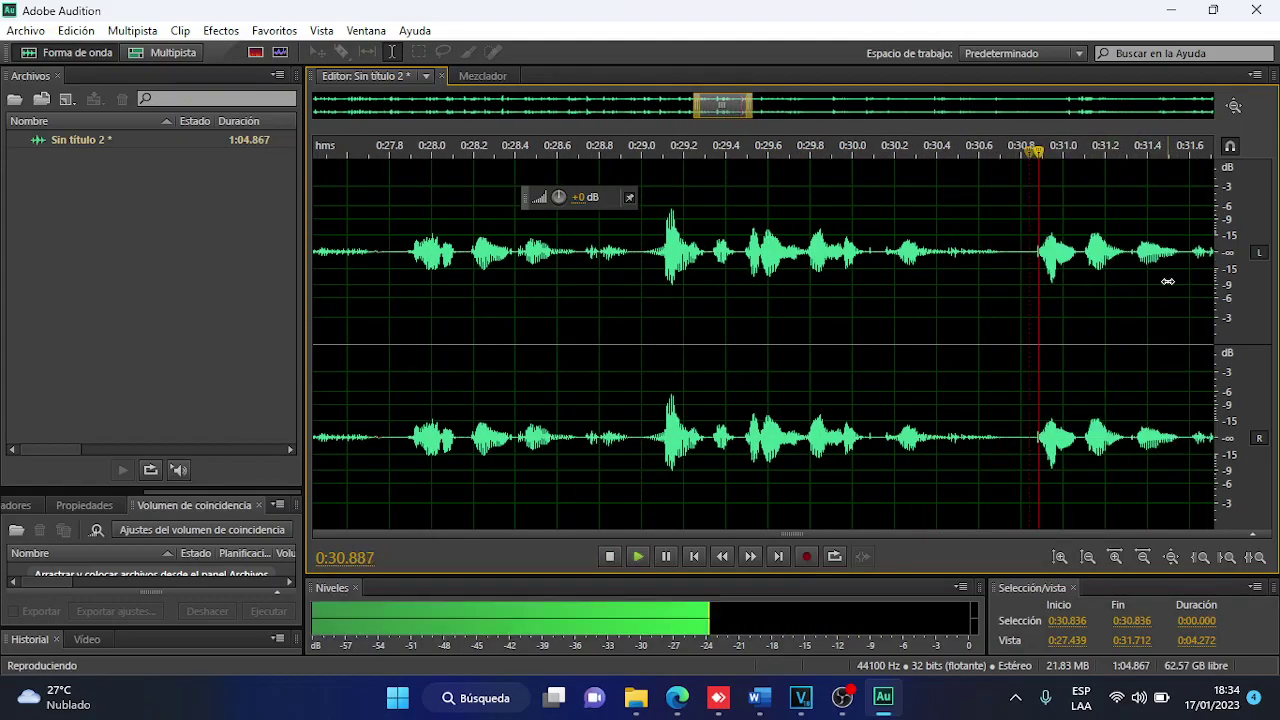
pyautogui.scroll(-4, 906, 310)
pyautogui.scroll(5, 908, 288)
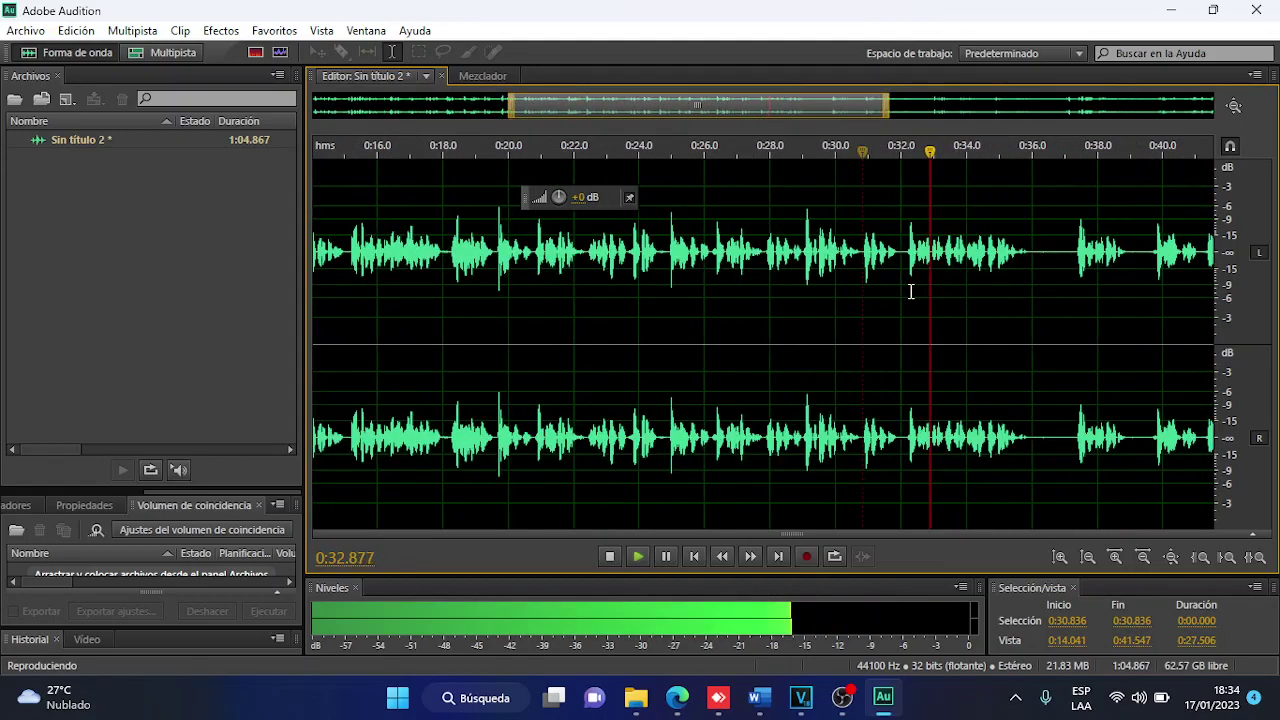
pyautogui.press('space')
pyautogui.moveTo(808, 270); pyautogui.dragTo(864, 291)
pyautogui.click(821, 277)
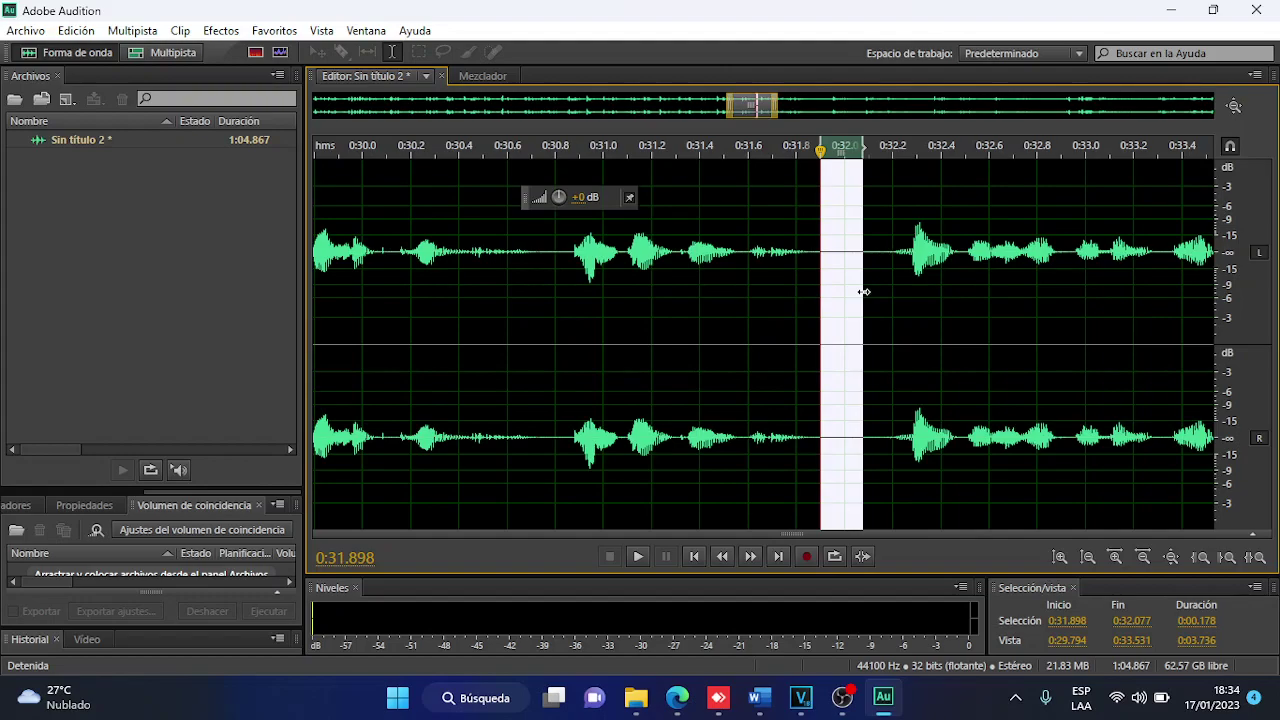
pyautogui.press('Delete')
# Continue playback and cut the silence between about 0:35.83 and 0:37.14.
pyautogui.press('space')
pyautogui.scroll(-3, 640, 297)
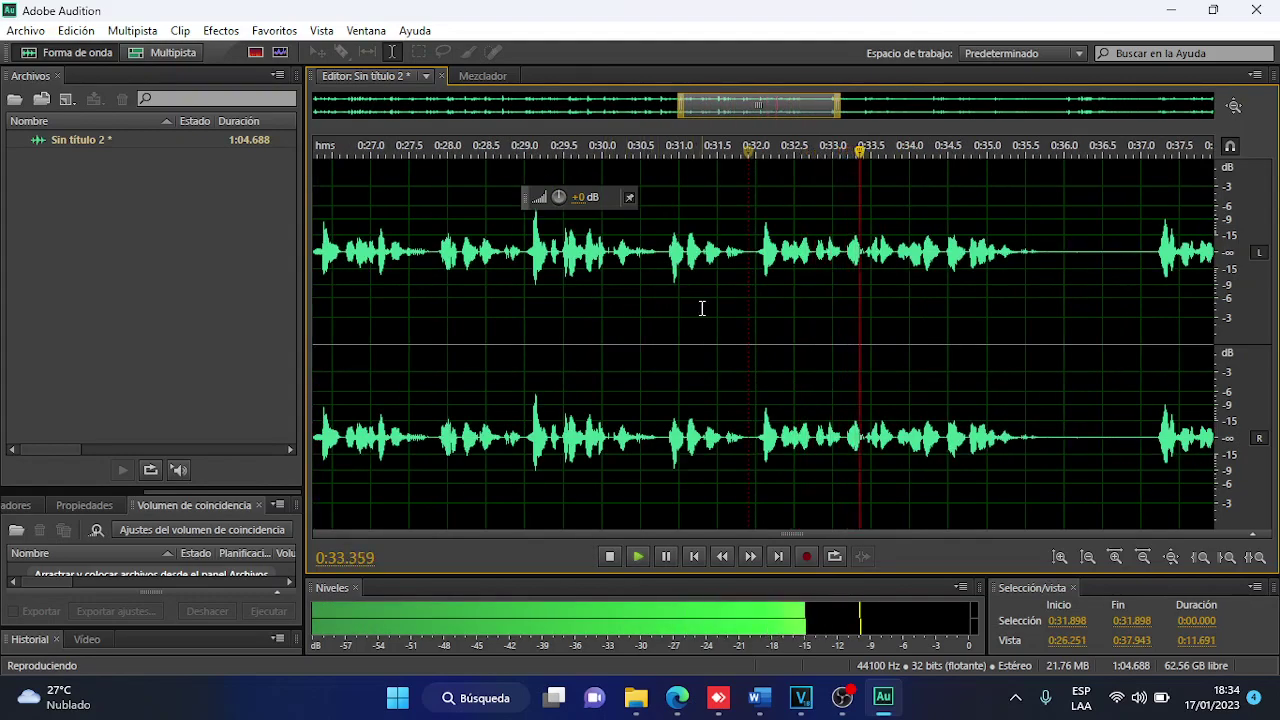
pyautogui.scroll(1, 1000, 302)
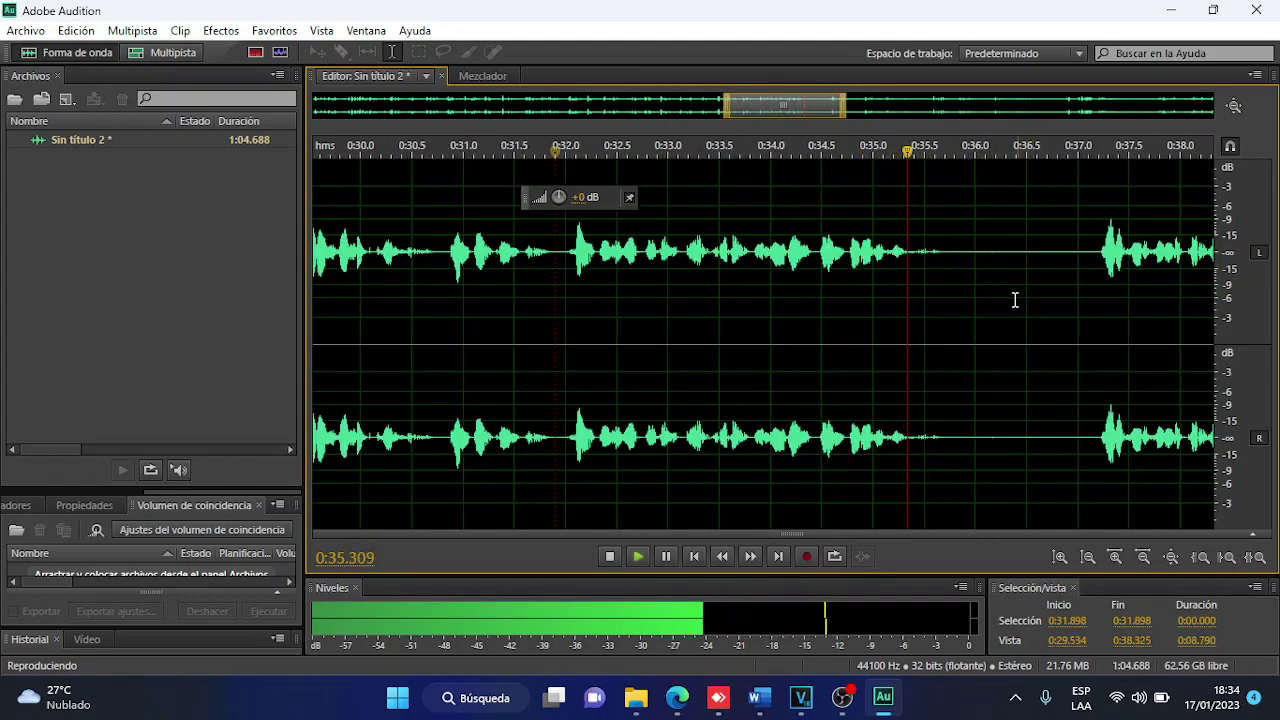
pyautogui.moveTo(960, 263); pyautogui.dragTo(1093, 278)
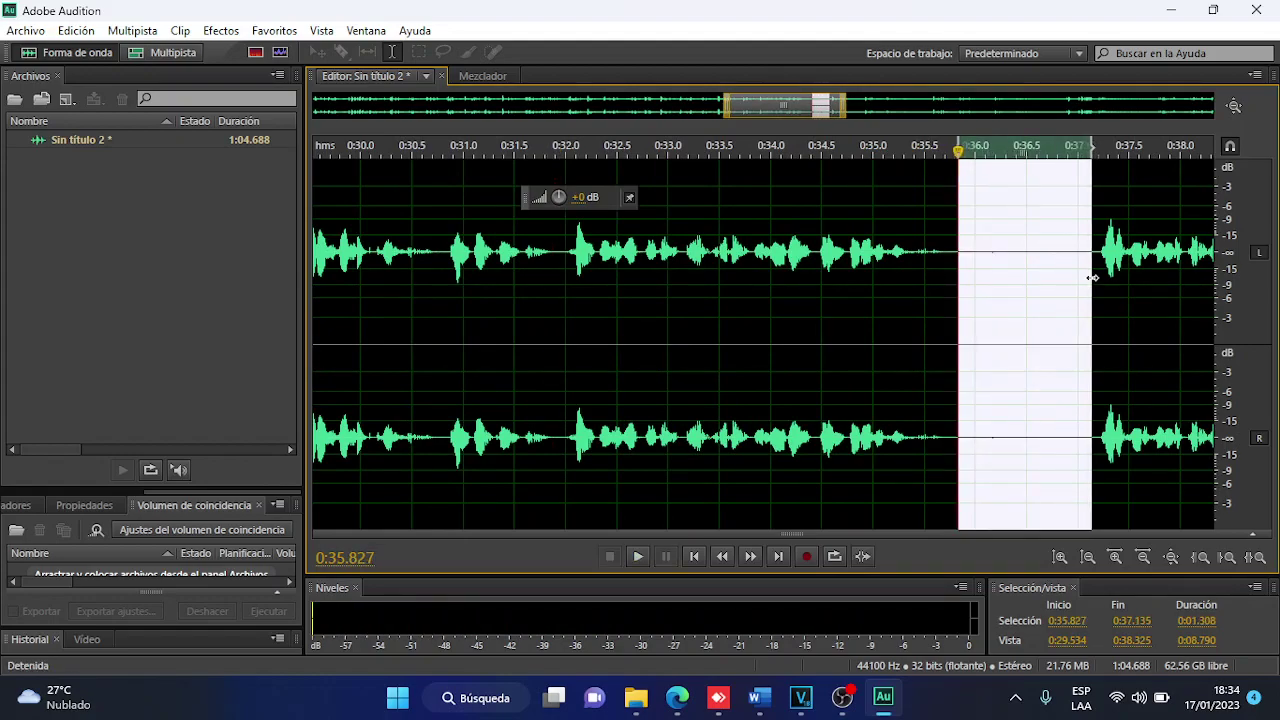
pyautogui.press('Delete')
# Play the following phrase and remove the pause from about 0:37.50 to 0:38.00.
pyautogui.press('space')
pyautogui.scroll(-4, 1100, 272)
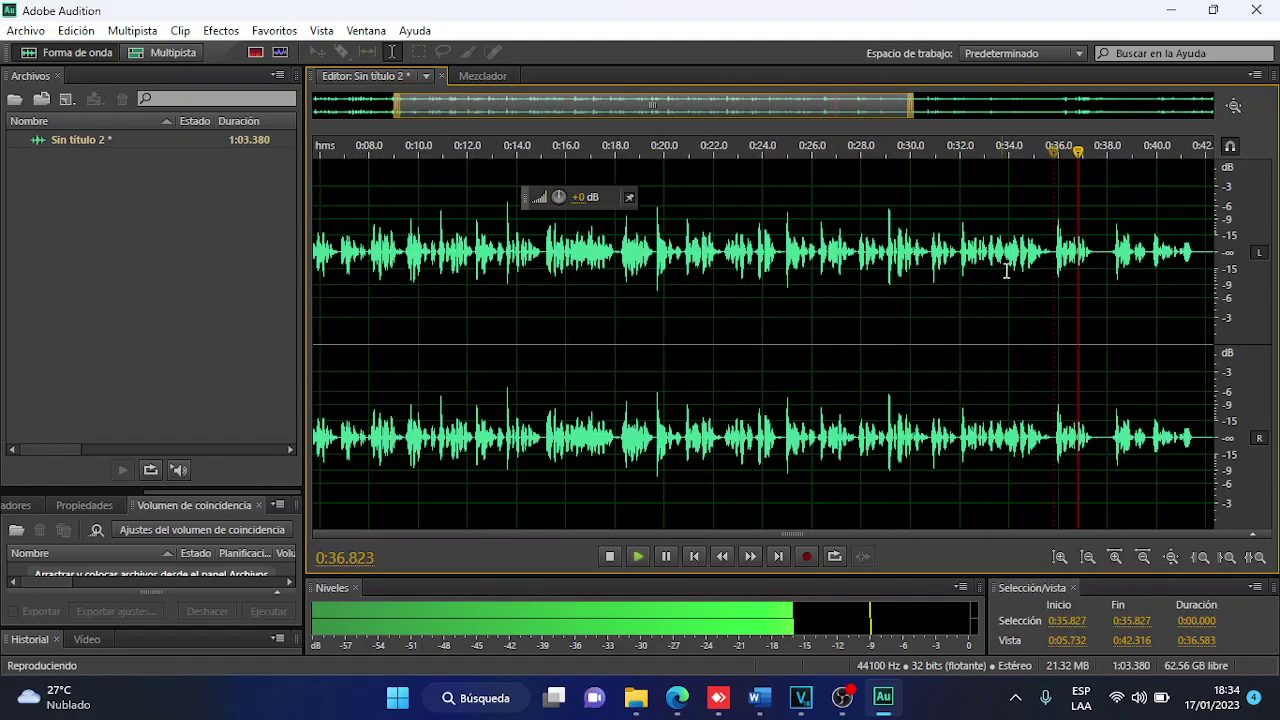
pyautogui.press('space')
pyautogui.scroll(3, 1054, 268)
pyautogui.moveTo(1058, 268); pyautogui.dragTo(1132, 265)
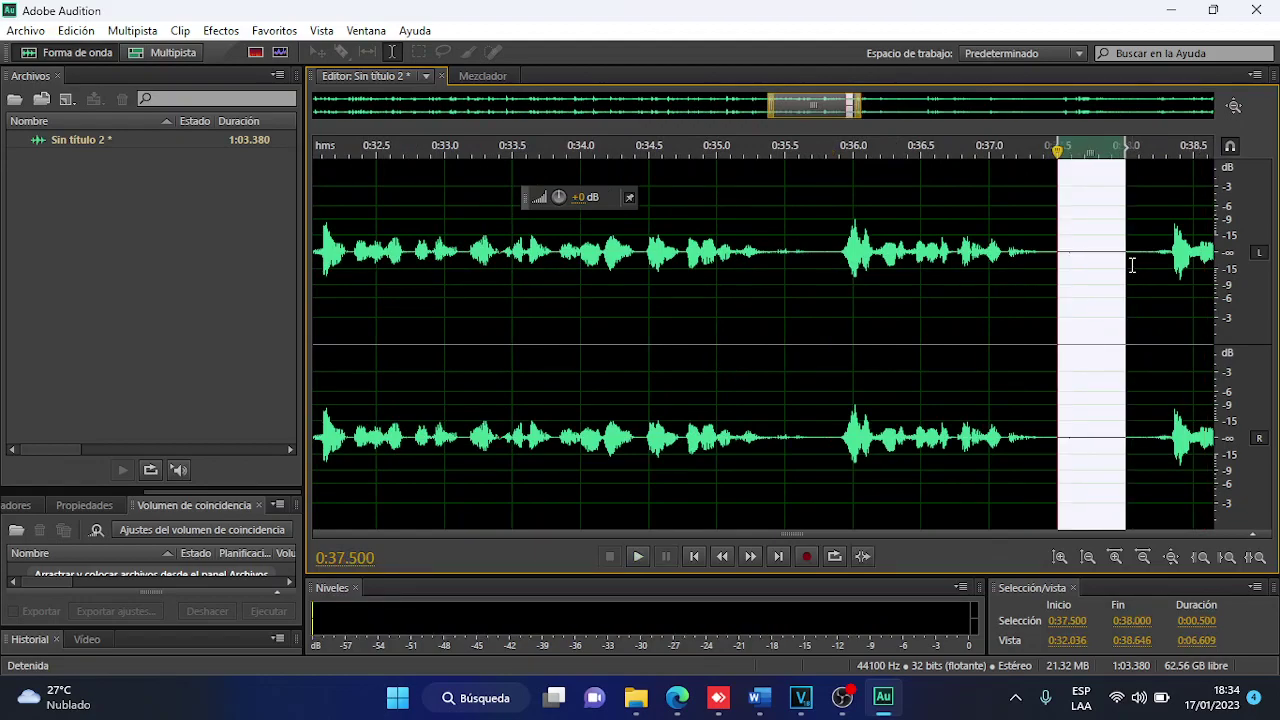
pyautogui.press('Delete')
# Play on and delete the silence between about 0:41.24 and 0:42.50.
pyautogui.press('space')
pyautogui.scroll(-3, 889, 289)
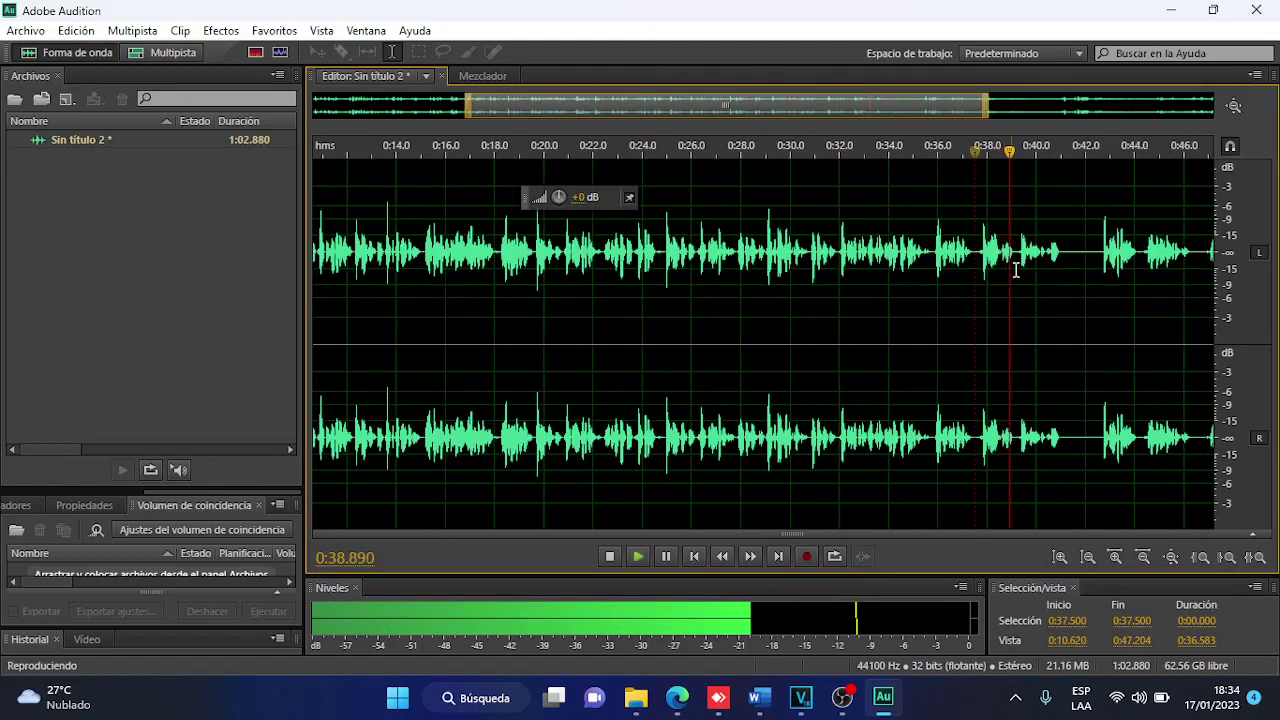
pyautogui.scroll(1, 1100, 277)
pyautogui.moveTo(1084, 266); pyautogui.dragTo(1181, 277)
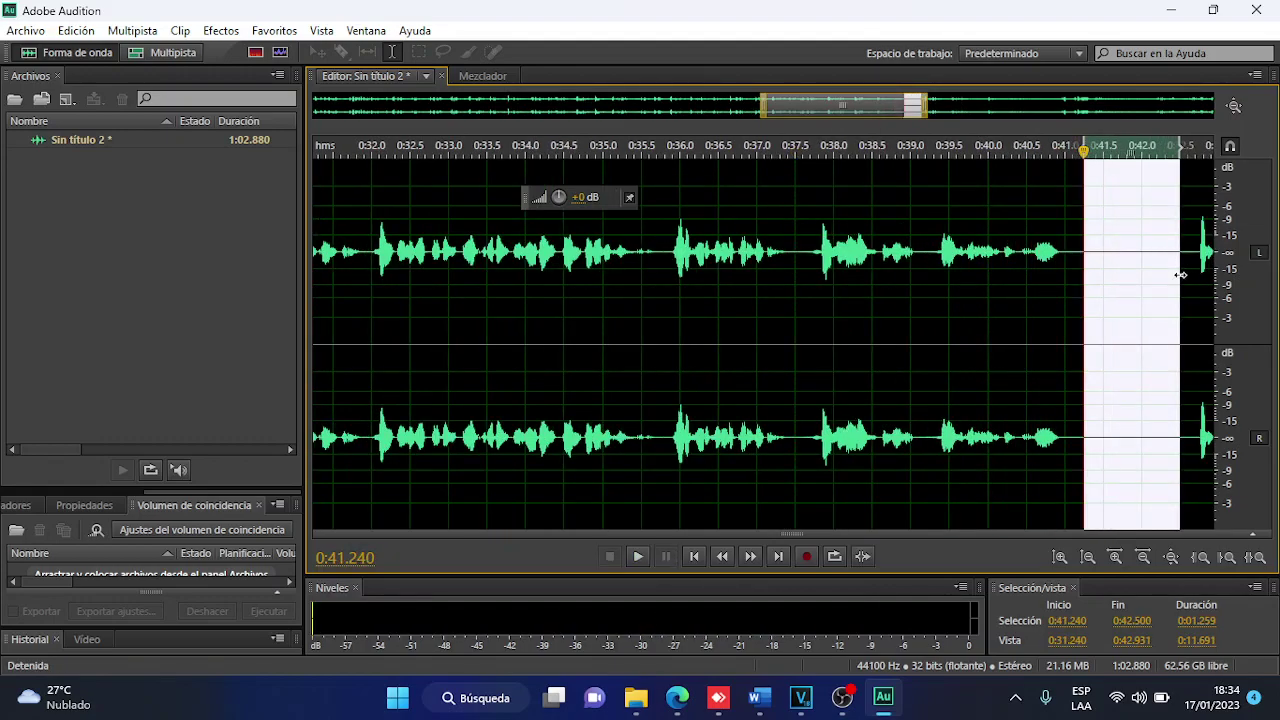
pyautogui.press('Delete')
# Continue listening and cut the short pause from about 0:42.84 to 0:43.13.
pyautogui.press('space')
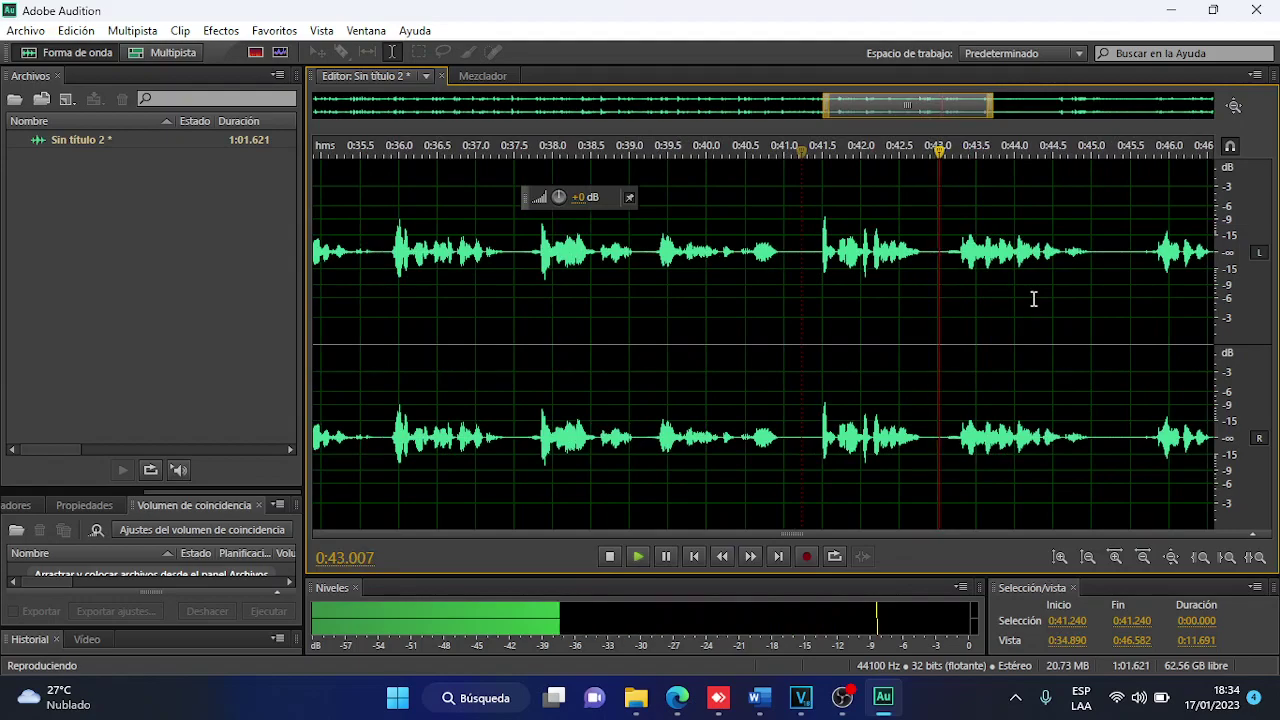
pyautogui.scroll(3, 1034, 298)
pyautogui.moveTo(777, 271); pyautogui.dragTo(831, 268)
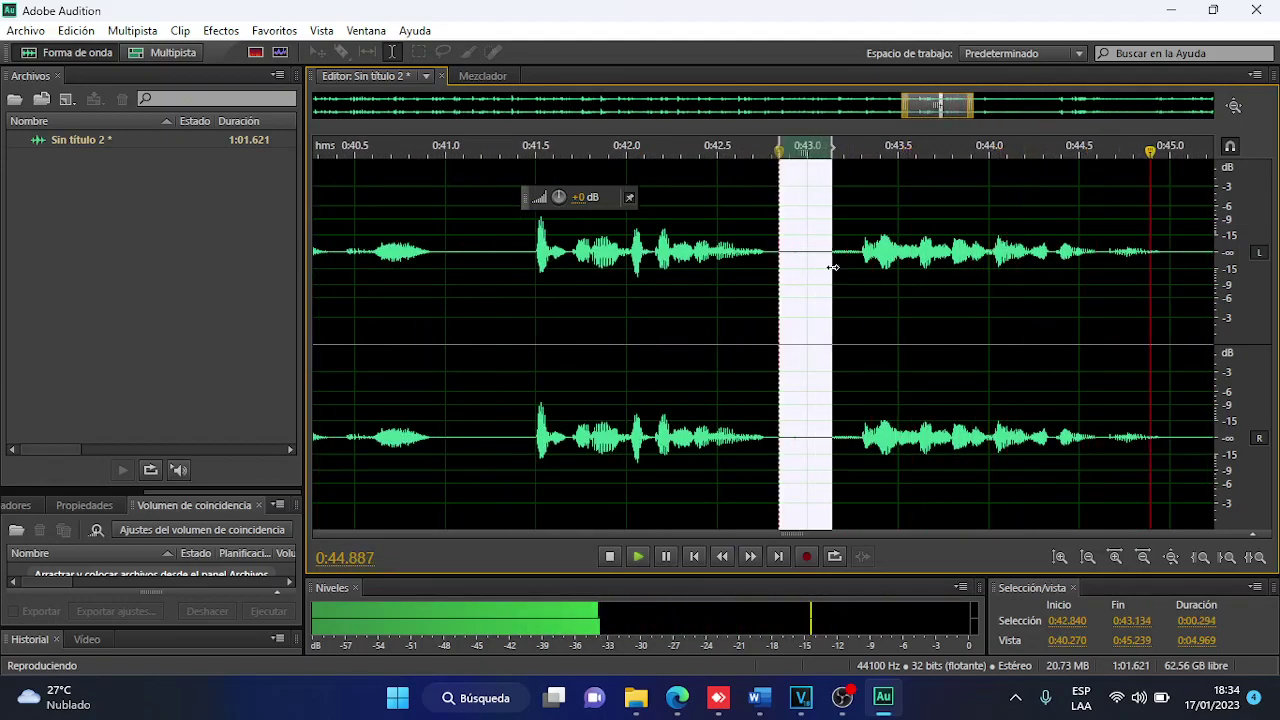
pyautogui.press('Delete')
# Check the next phrase and remove the silence between about 0:44.82 and 0:45.50.
pyautogui.scroll(-3, 904, 266)
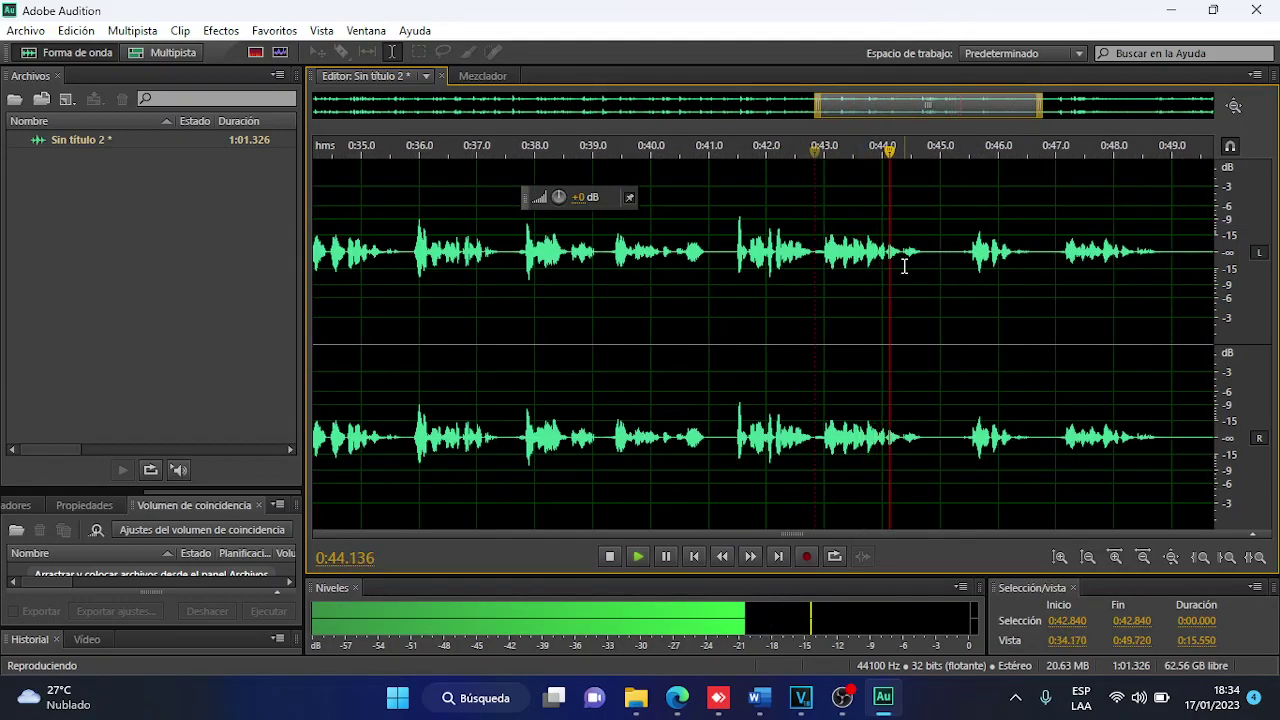
pyautogui.press('space')
pyautogui.scroll(2, 917, 266)
pyautogui.moveTo(906, 268); pyautogui.dragTo(1001, 273)
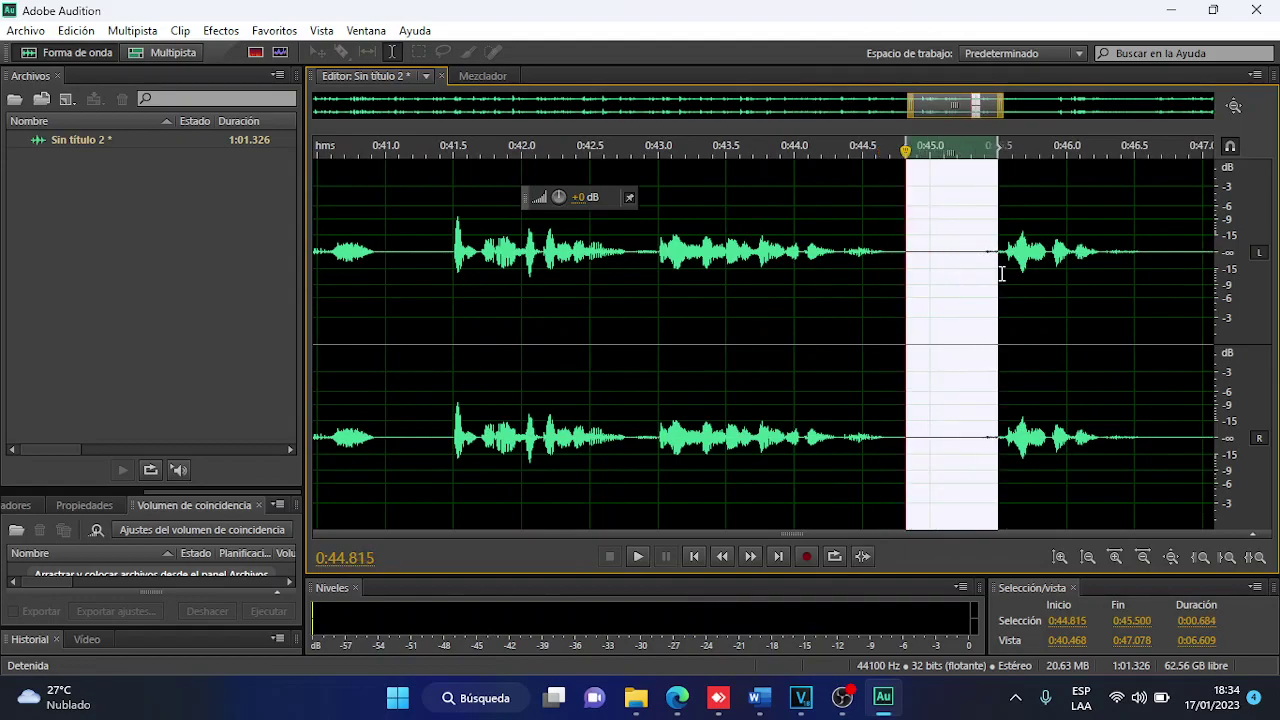
pyautogui.press('Delete')
# Resume playback and delete the pause from about 0:46.00 to 0:46.40.
pyautogui.press('space')
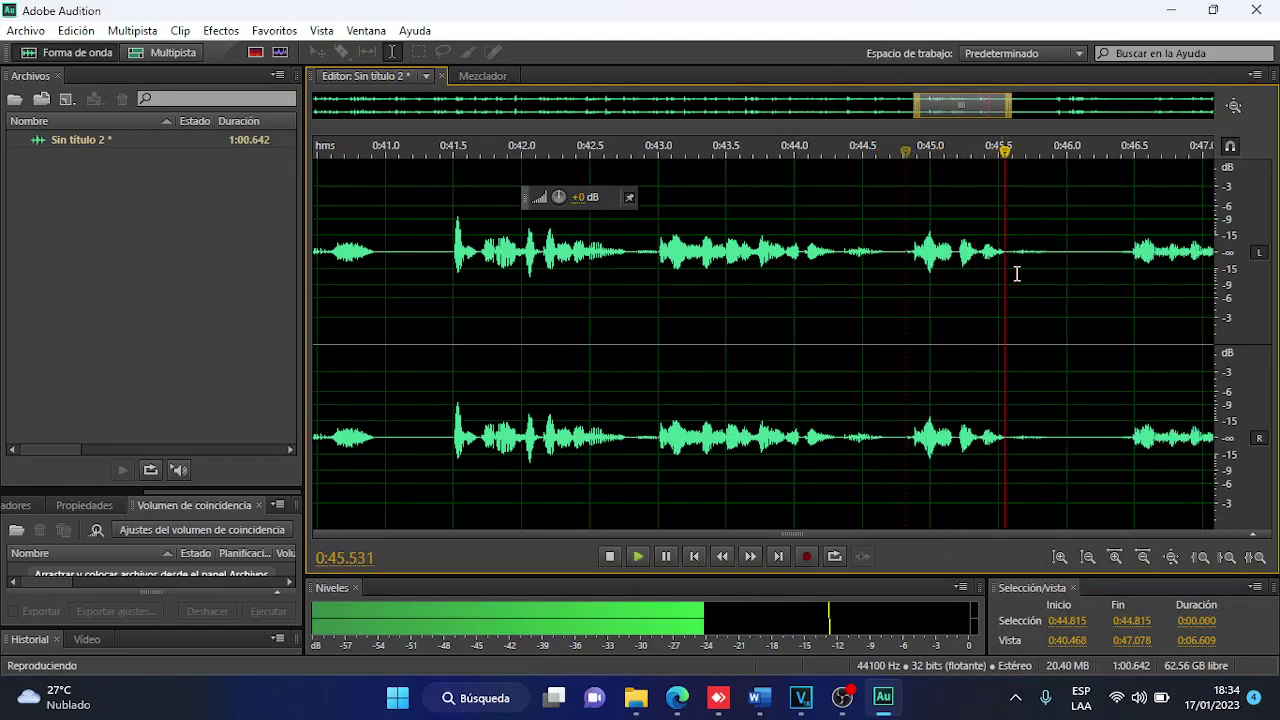
pyautogui.press('space')
pyautogui.moveTo(1066, 268); pyautogui.dragTo(1121, 284)
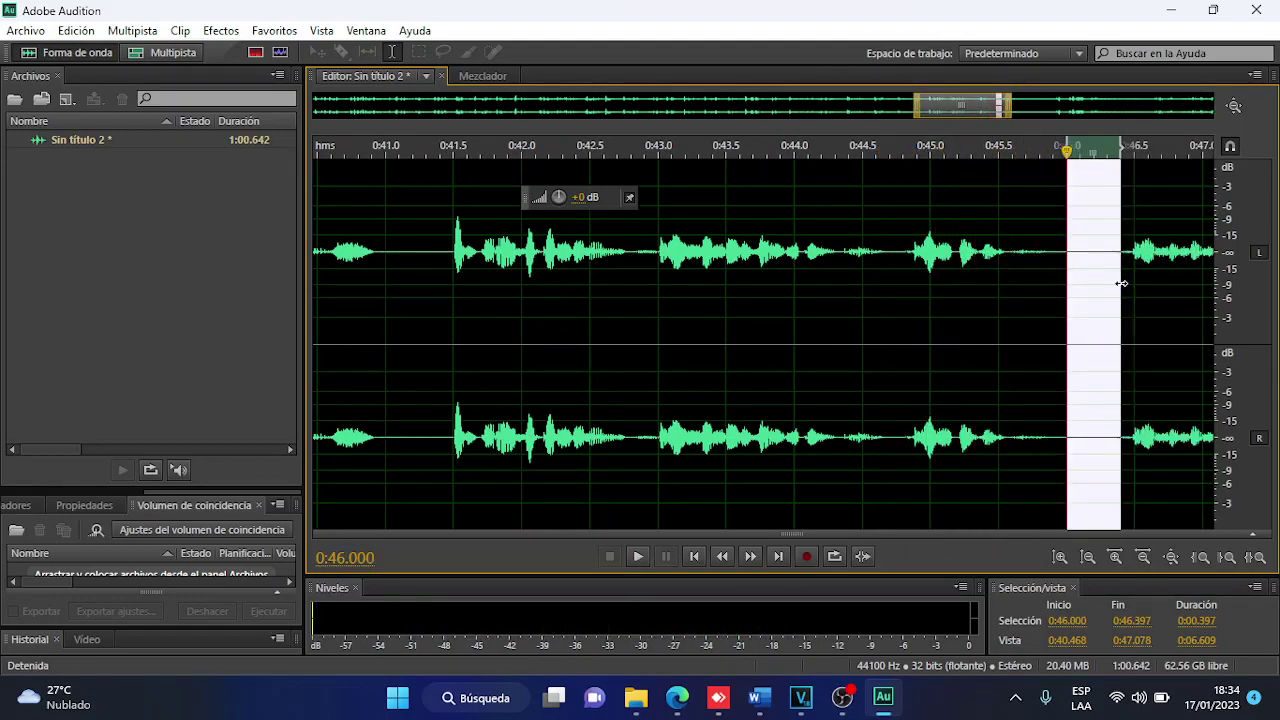
pyautogui.press('Delete')
# Play the closing phrase and delete all leftover audio from about 0:48.85 to the end of the recording.
pyautogui.press('space')
pyautogui.scroll(-4, 1006, 240)
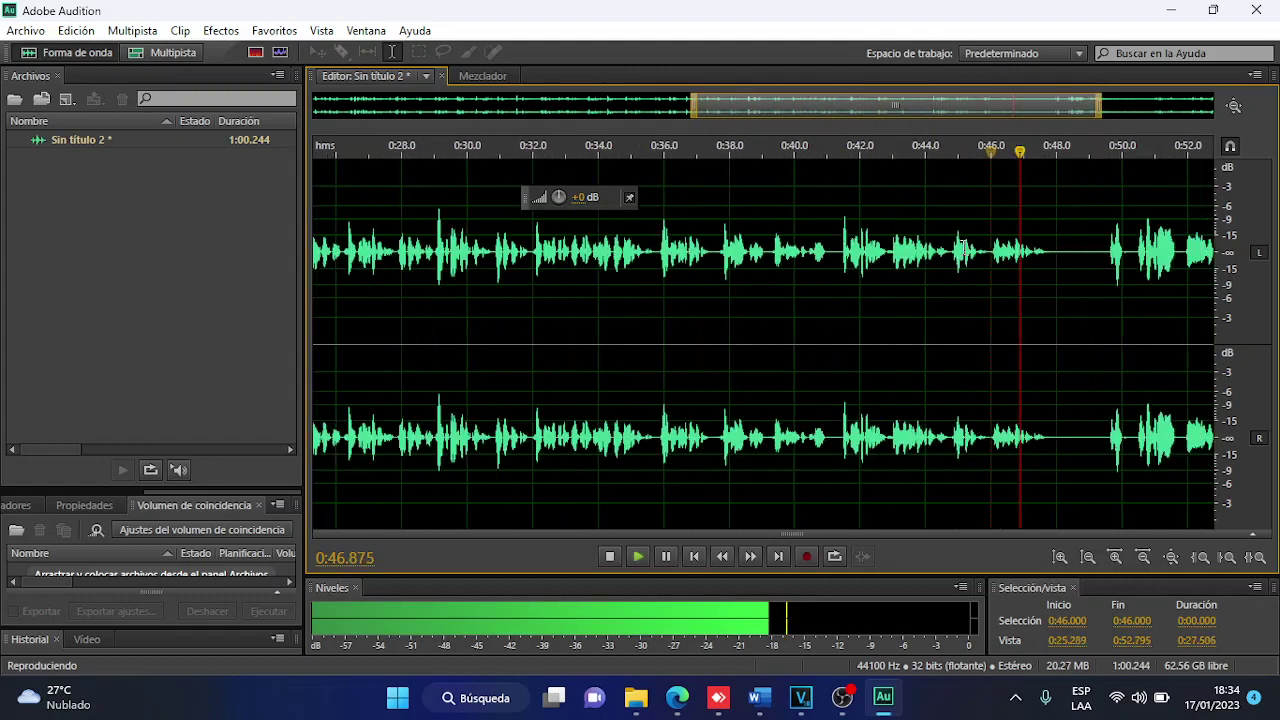
pyautogui.click(1076, 252)
pyautogui.moveTo(1055, 254); pyautogui.dragTo(1197, 176)
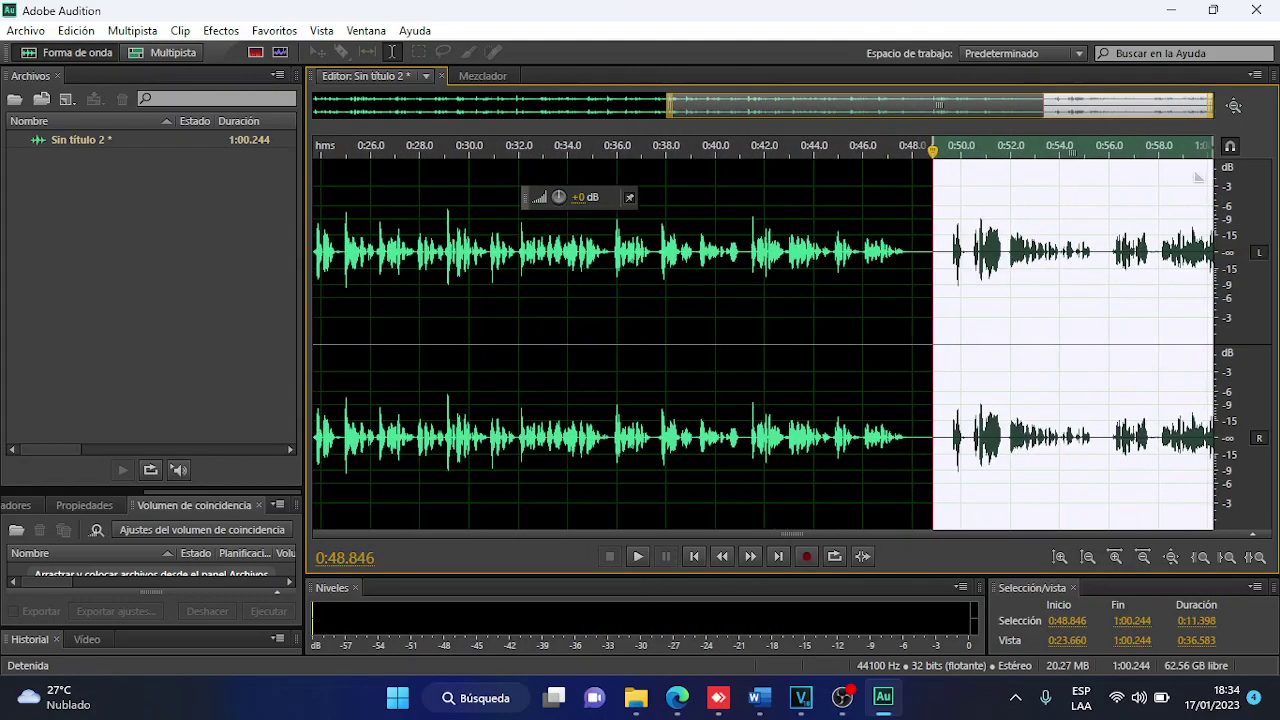
pyautogui.press('Delete')
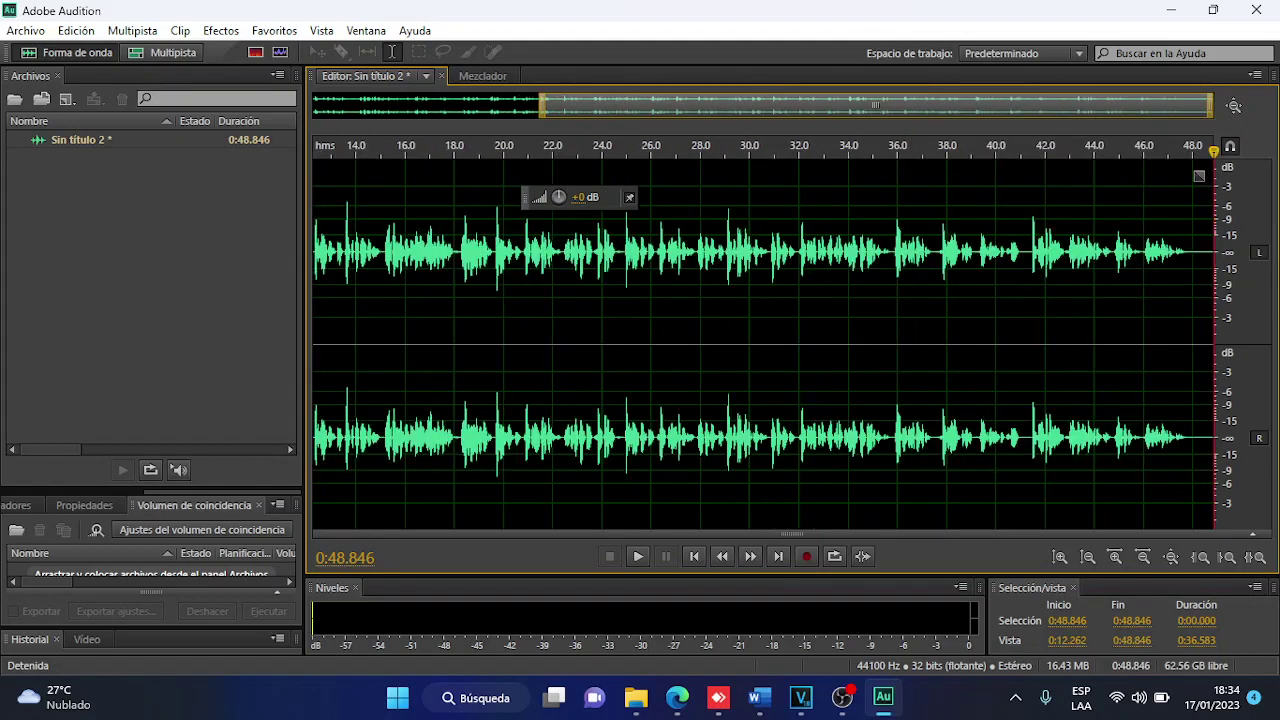
pyautogui.scroll(-2, 945, 343)
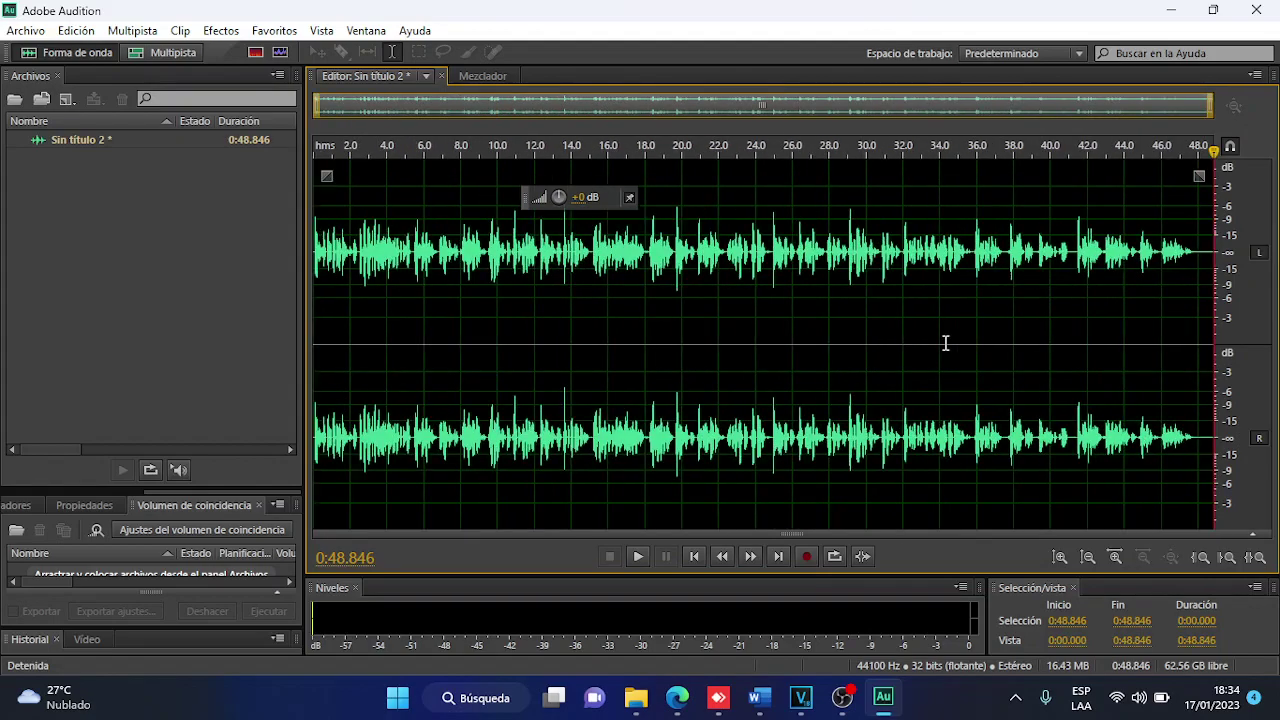
# Select the entire recording and apply the FFT Filter (Filtro FFT) with the "Eliminar vibraciones de micrófono" preset.
pyautogui.click(783, 341)
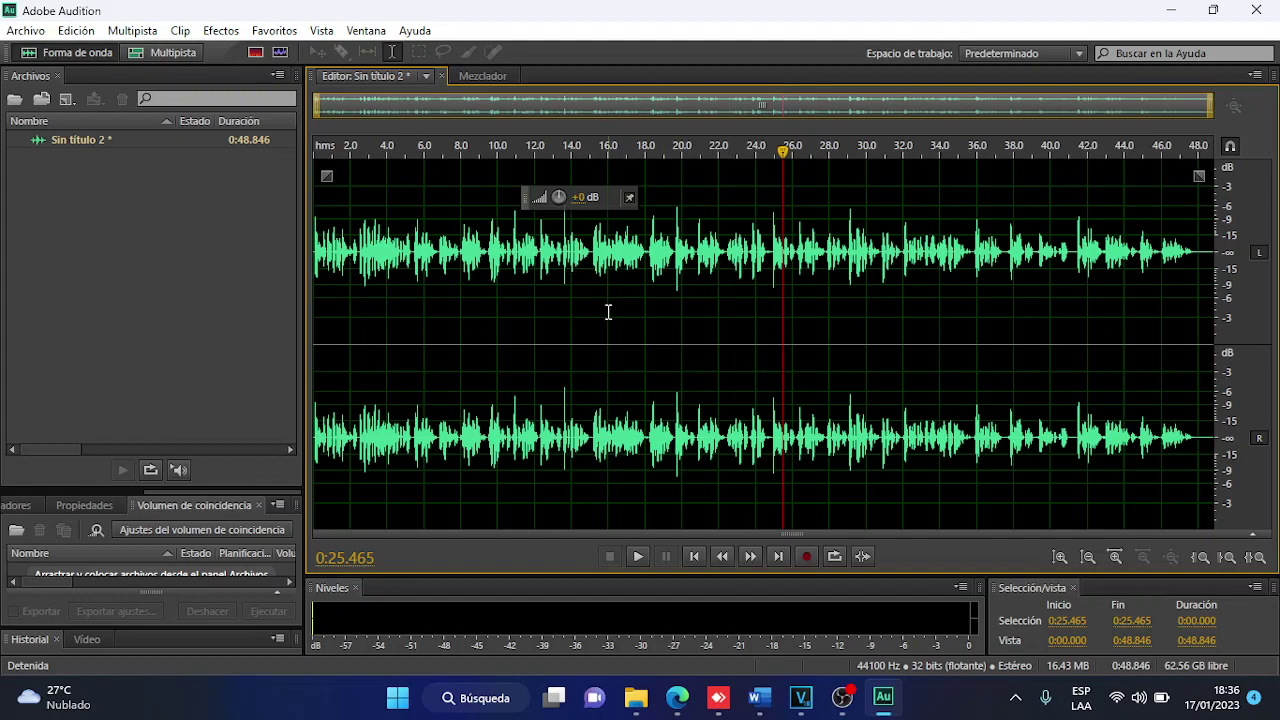
pyautogui.hotkey('ctrl', 'a')
pyautogui.click(221, 31)
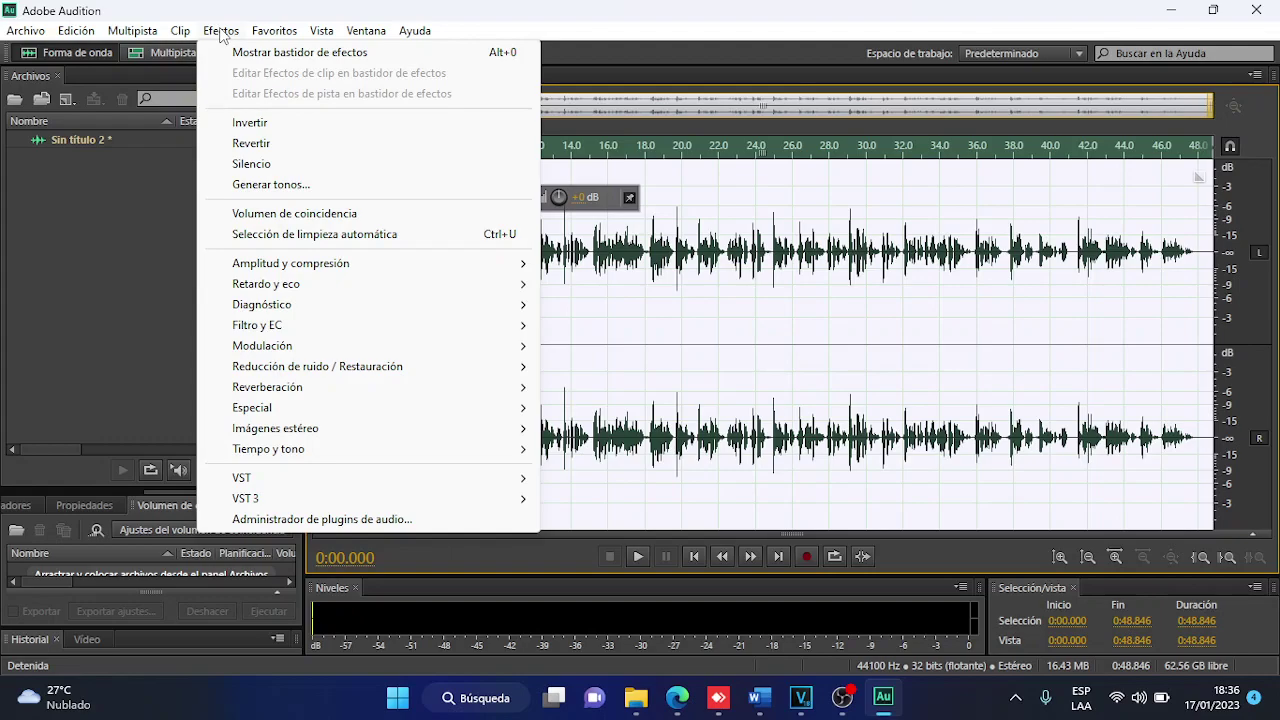
pyautogui.click(221, 31)
pyautogui.click(274, 31)
pyautogui.moveTo(225, 33)
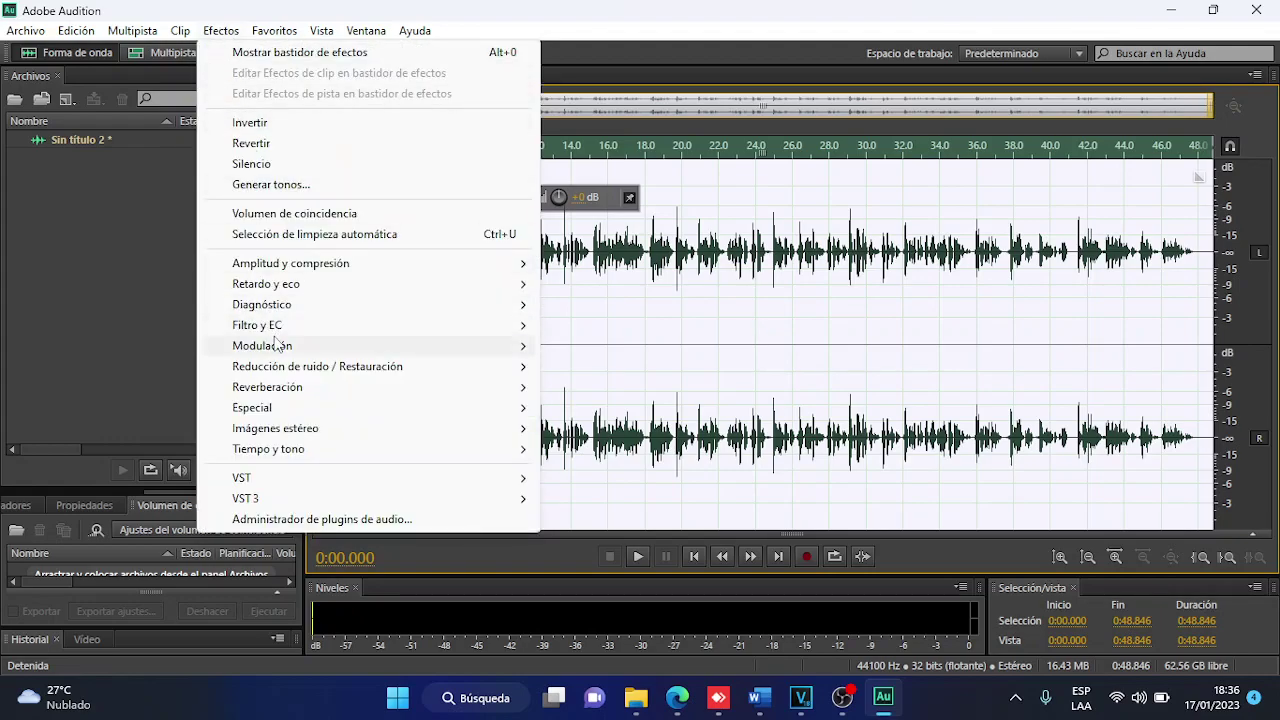
pyautogui.moveTo(280, 325)
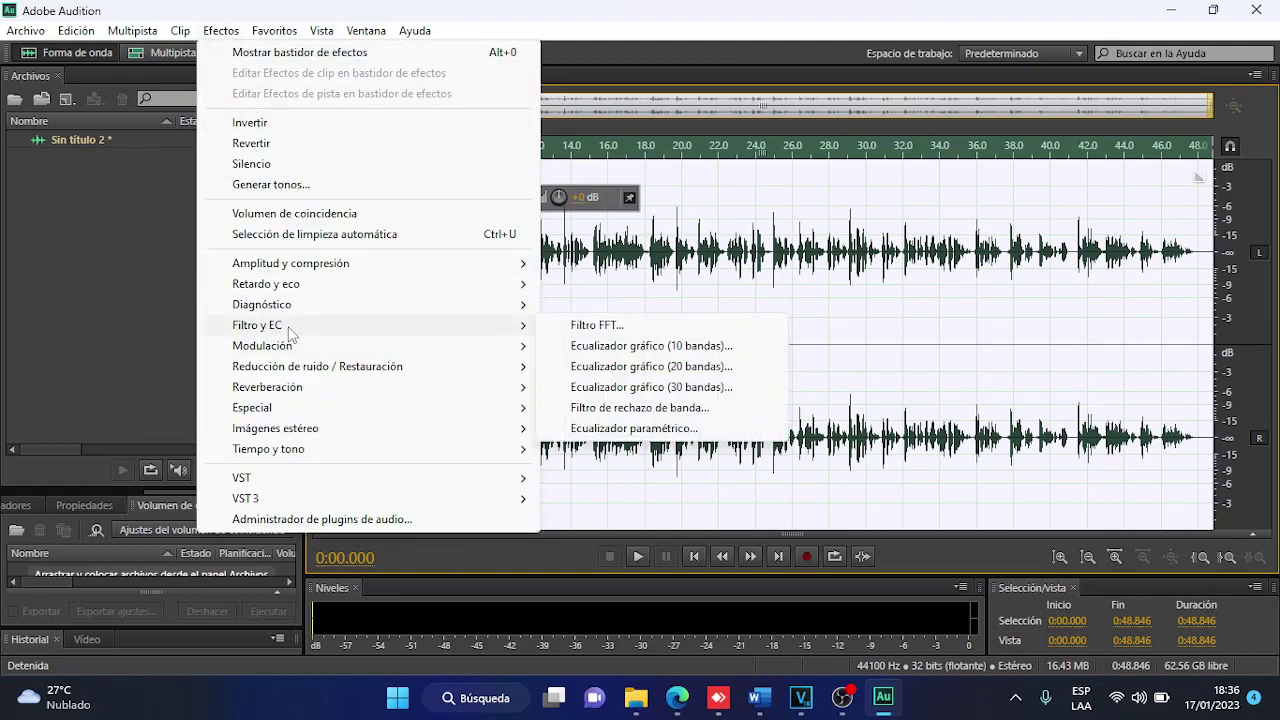
pyautogui.click(626, 334)
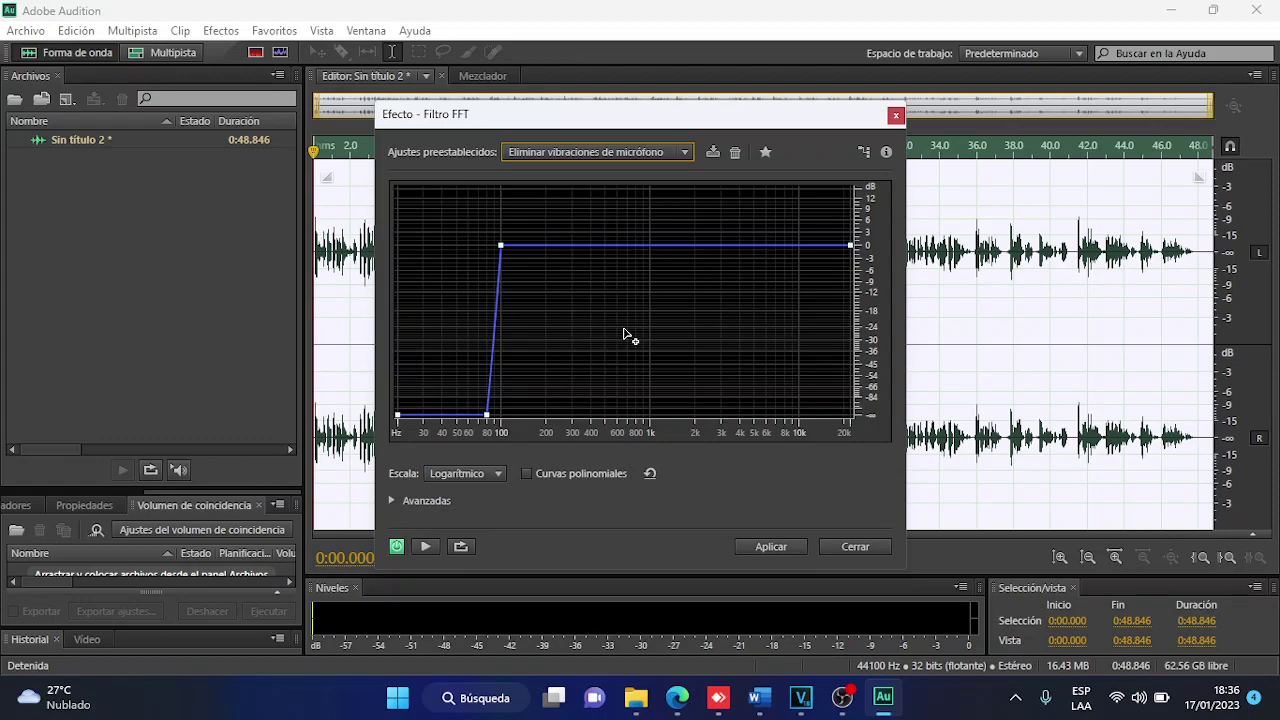
pyautogui.click(685, 153)
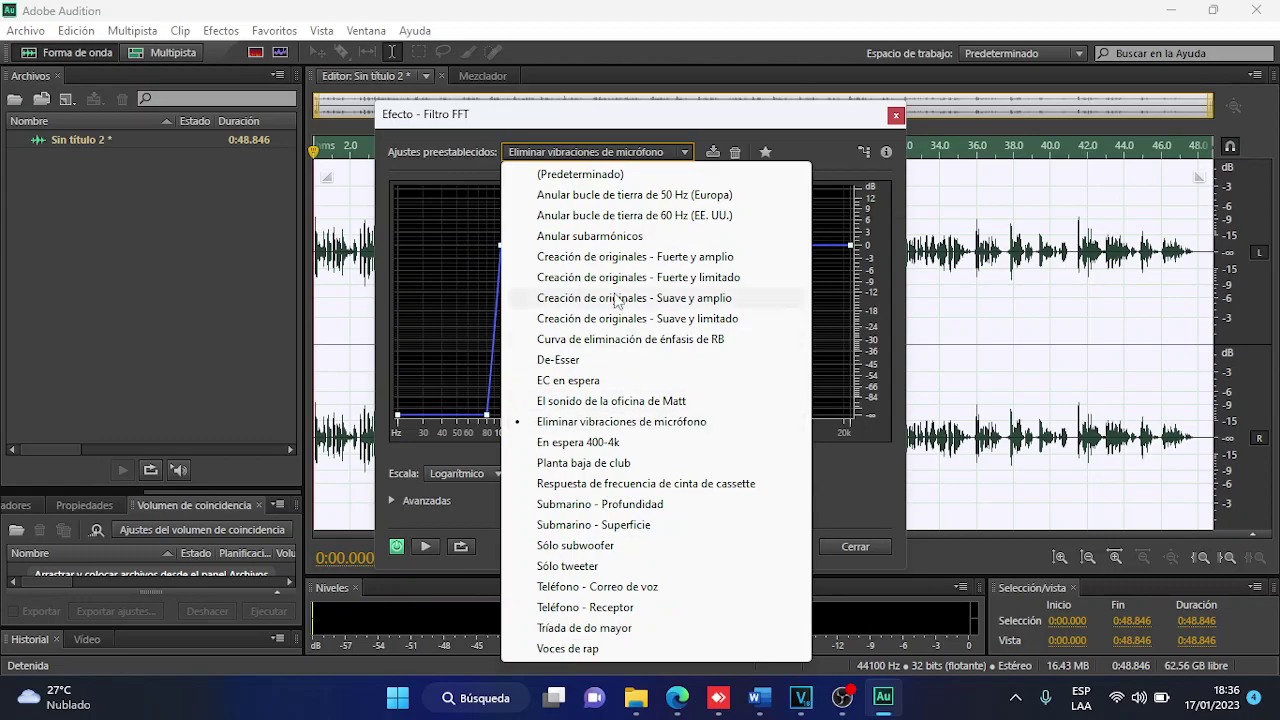
pyautogui.click(597, 422)
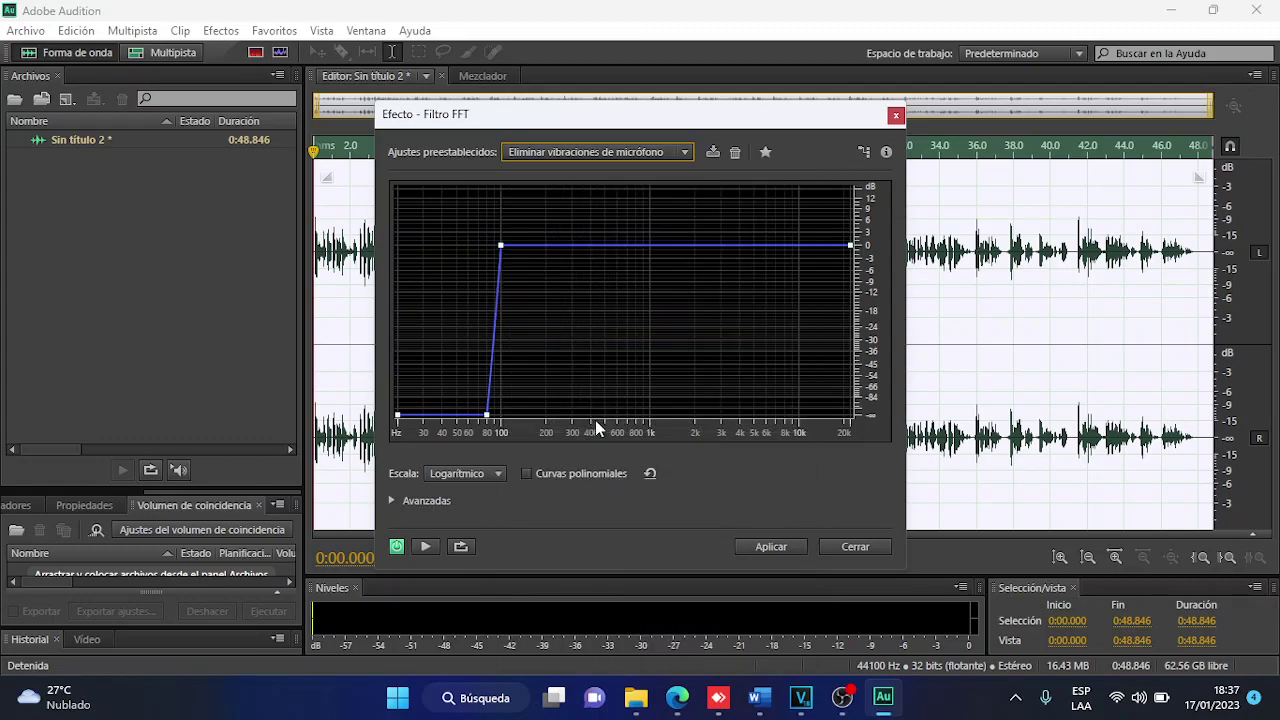
pyautogui.click(772, 546)
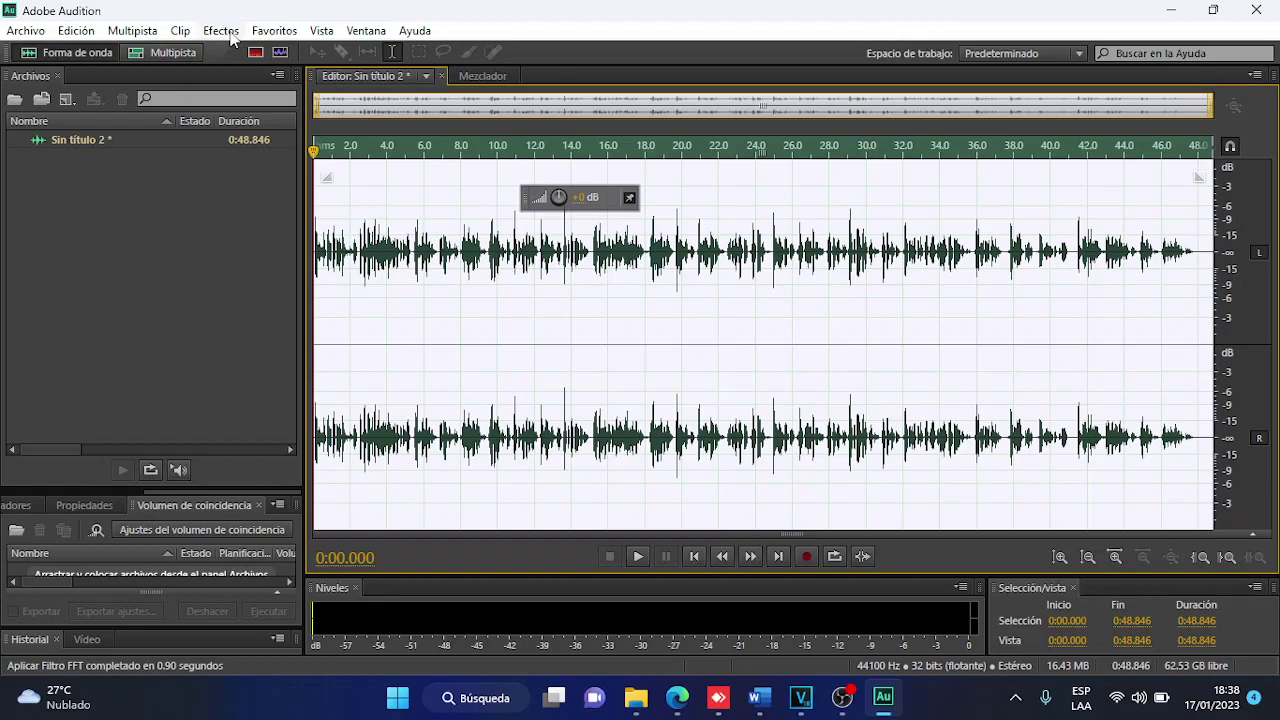
# Open the parametric equalizer (Ecualizador paramétrico) for the whole recording and load its "(Predeterminado)" preset.
pyautogui.click(221, 30)
pyautogui.moveTo(291, 327)
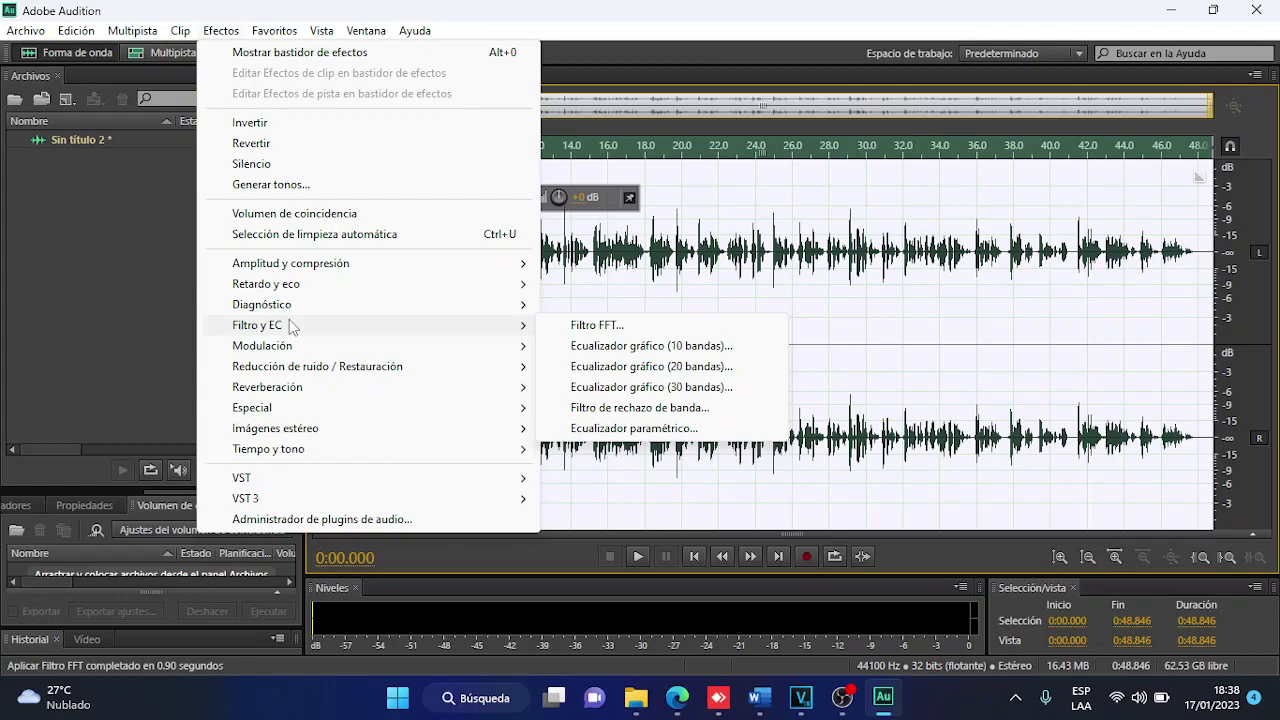
pyautogui.click(614, 428)
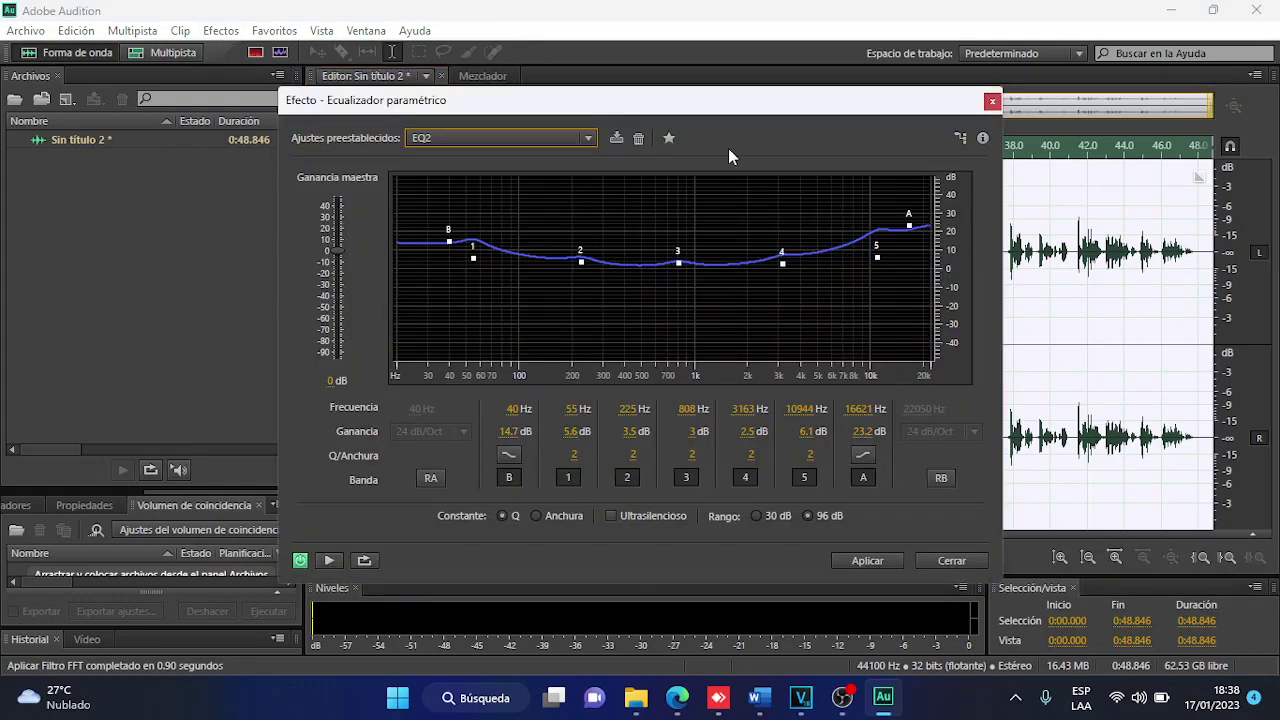
pyautogui.moveTo(660, 100); pyautogui.dragTo(616, 88)
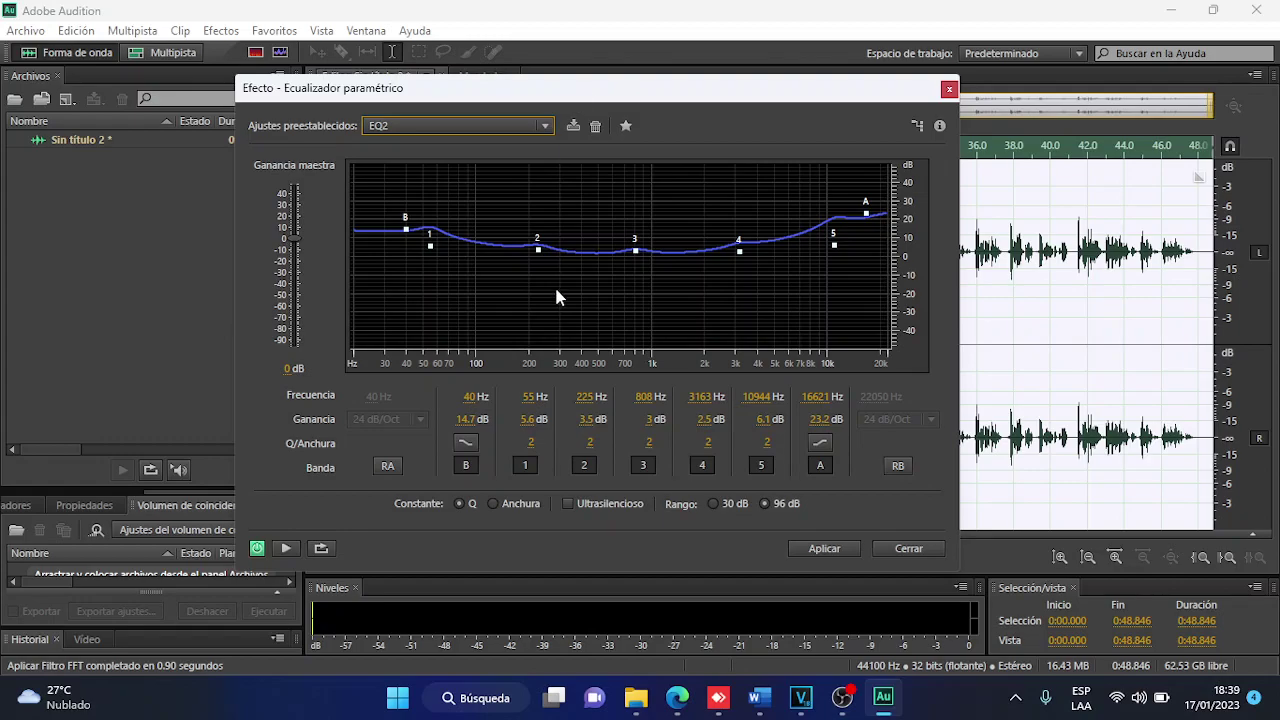
pyautogui.click(545, 126)
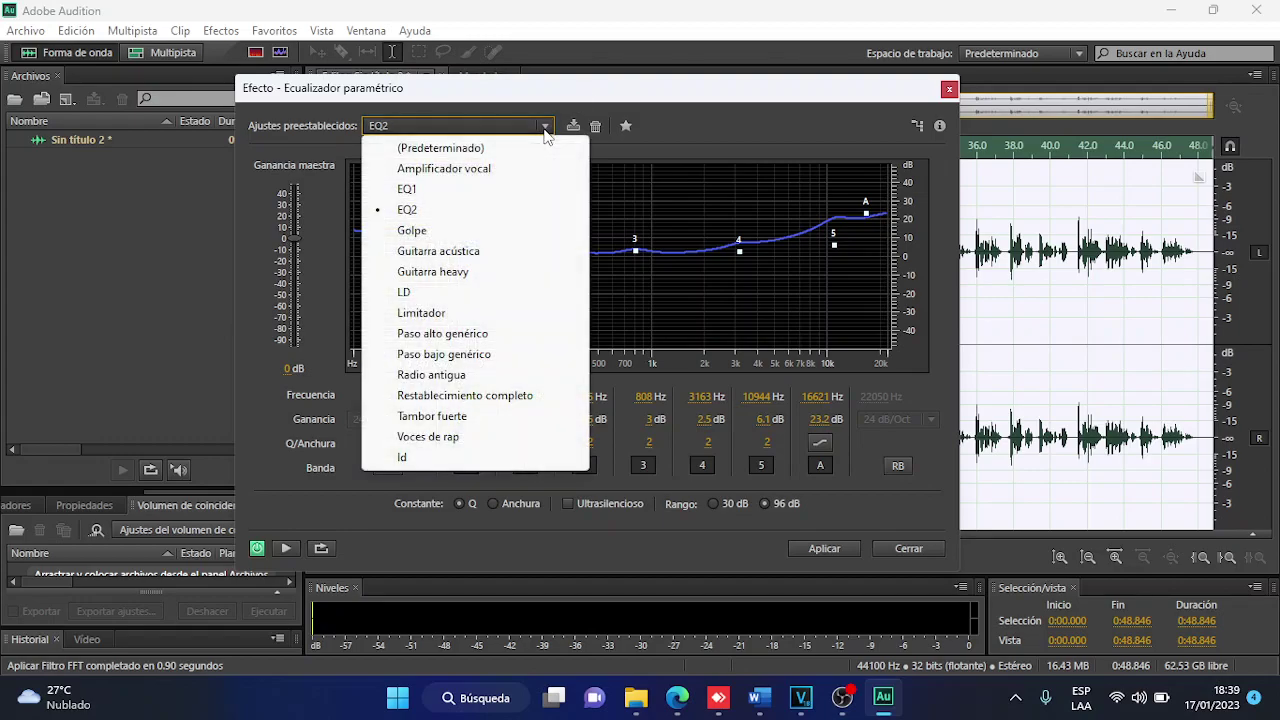
pyautogui.click(441, 148)
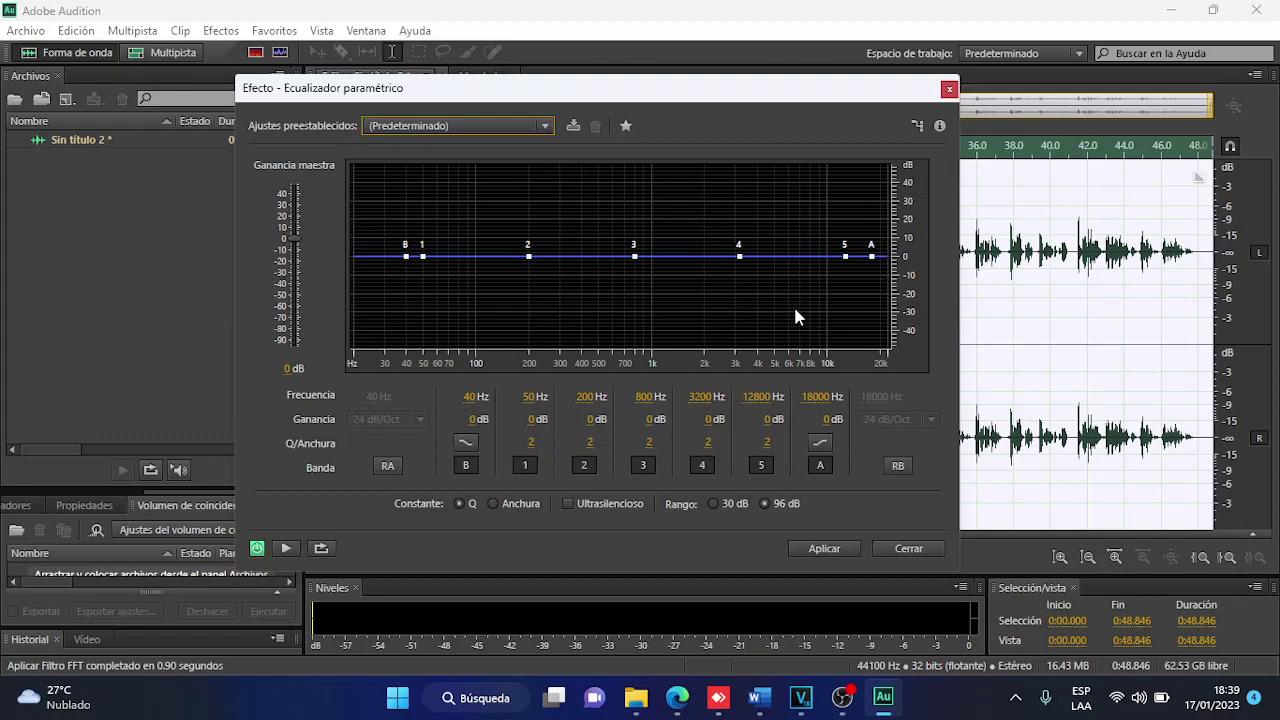
# Preview the voice while boosting equalizer band 5 to about 14.7 dB at 9798 Hz.
pyautogui.click(294, 549)
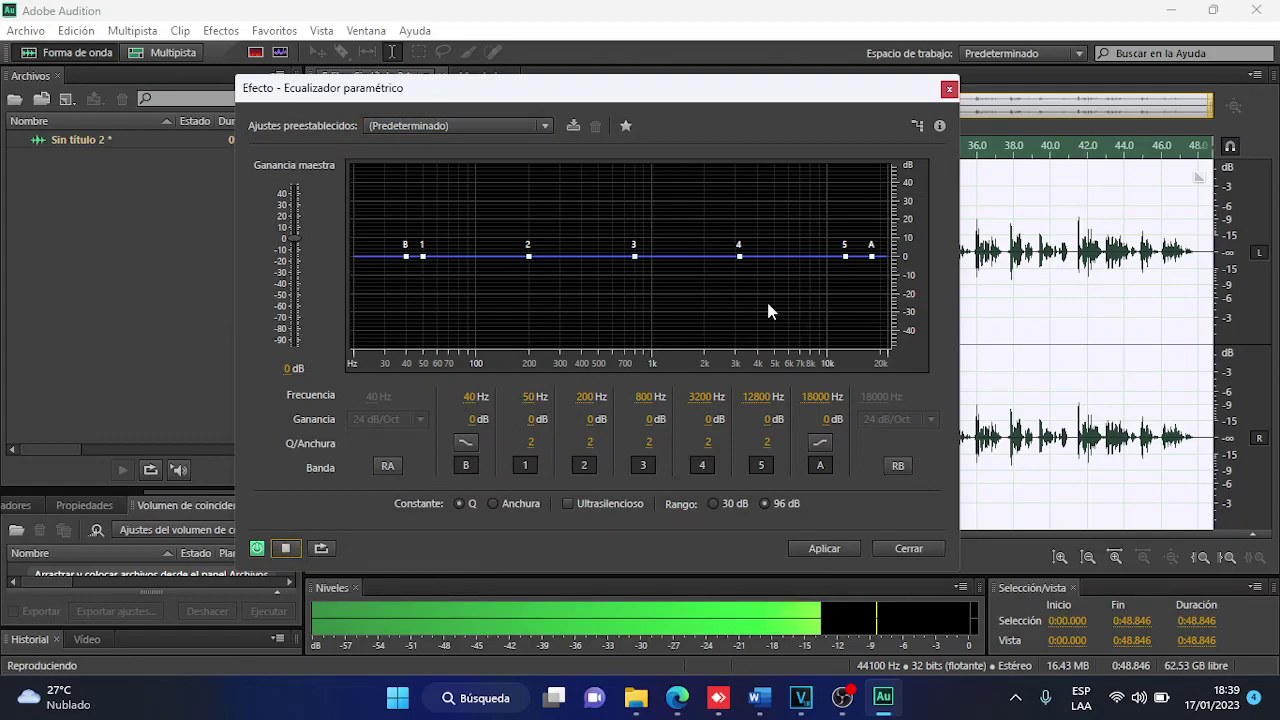
pyautogui.moveTo(845, 256); pyautogui.dragTo(825, 229)
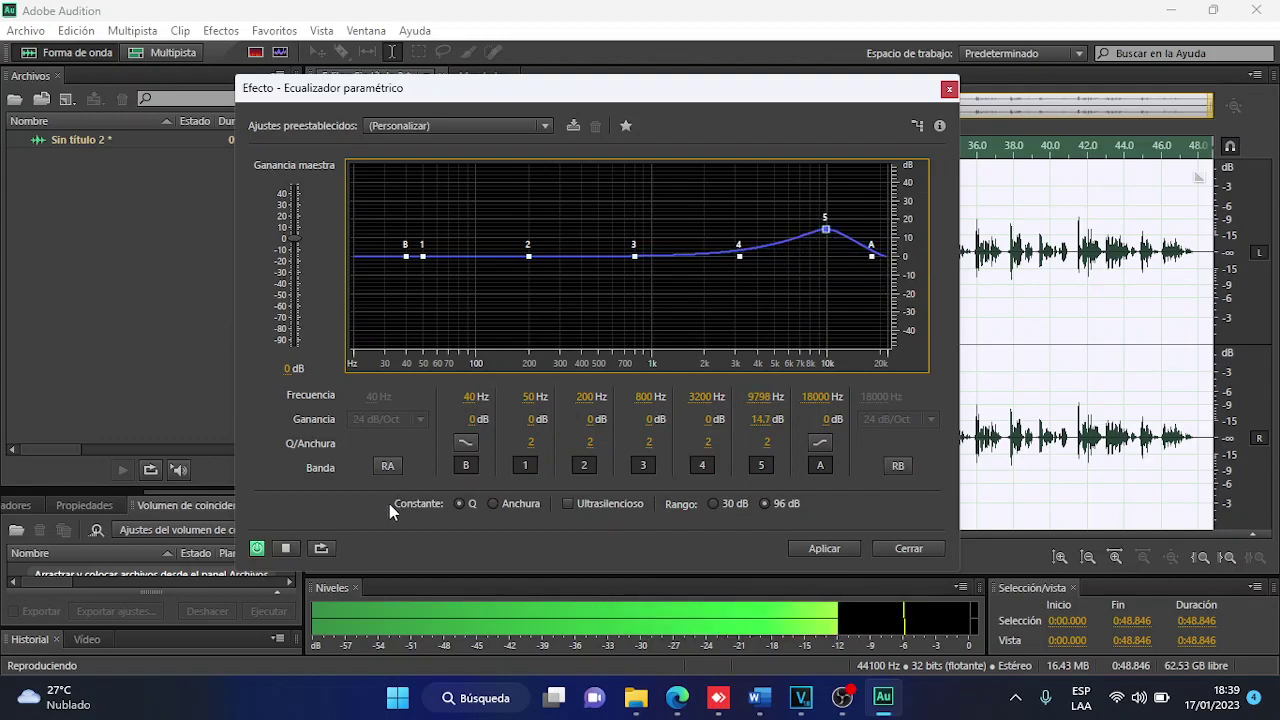
pyautogui.click(287, 548)
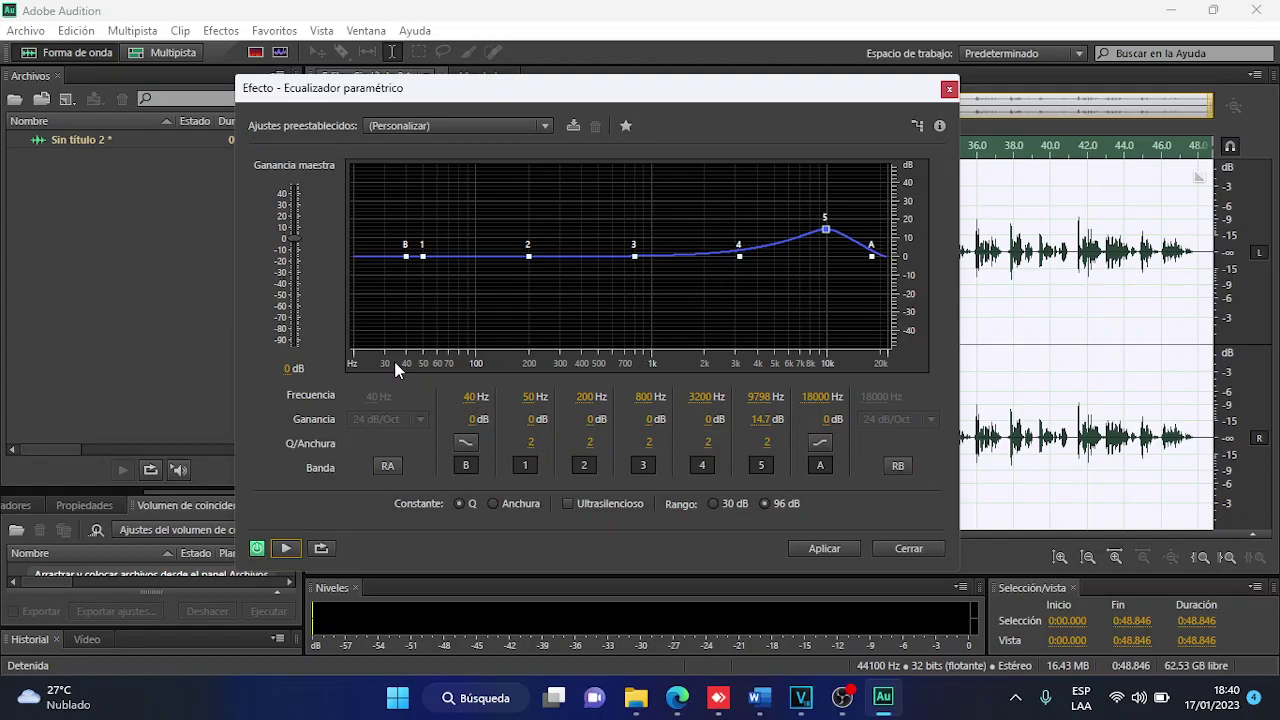
# Preview the voice again and shift equalizer band 5 to about 10944 Hz.
pyautogui.click(288, 549)
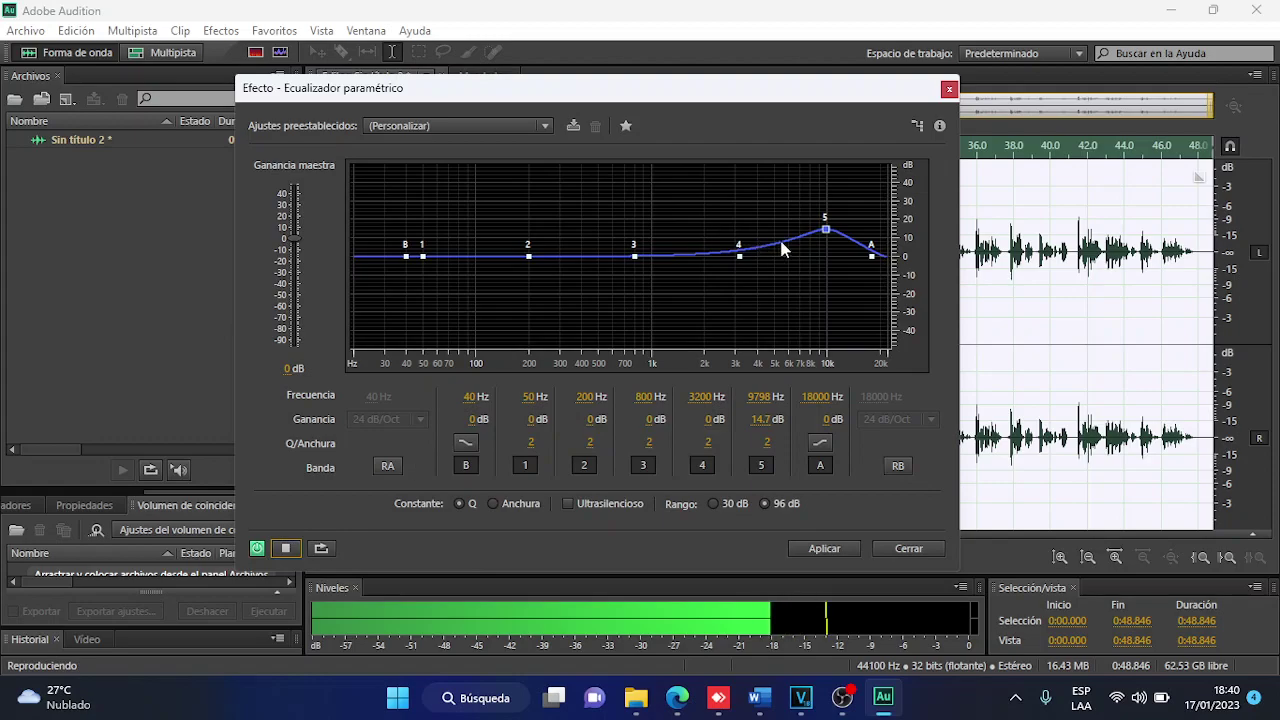
pyautogui.moveTo(825, 230)
pyautogui.moveTo(825, 230); pyautogui.dragTo(834, 230)
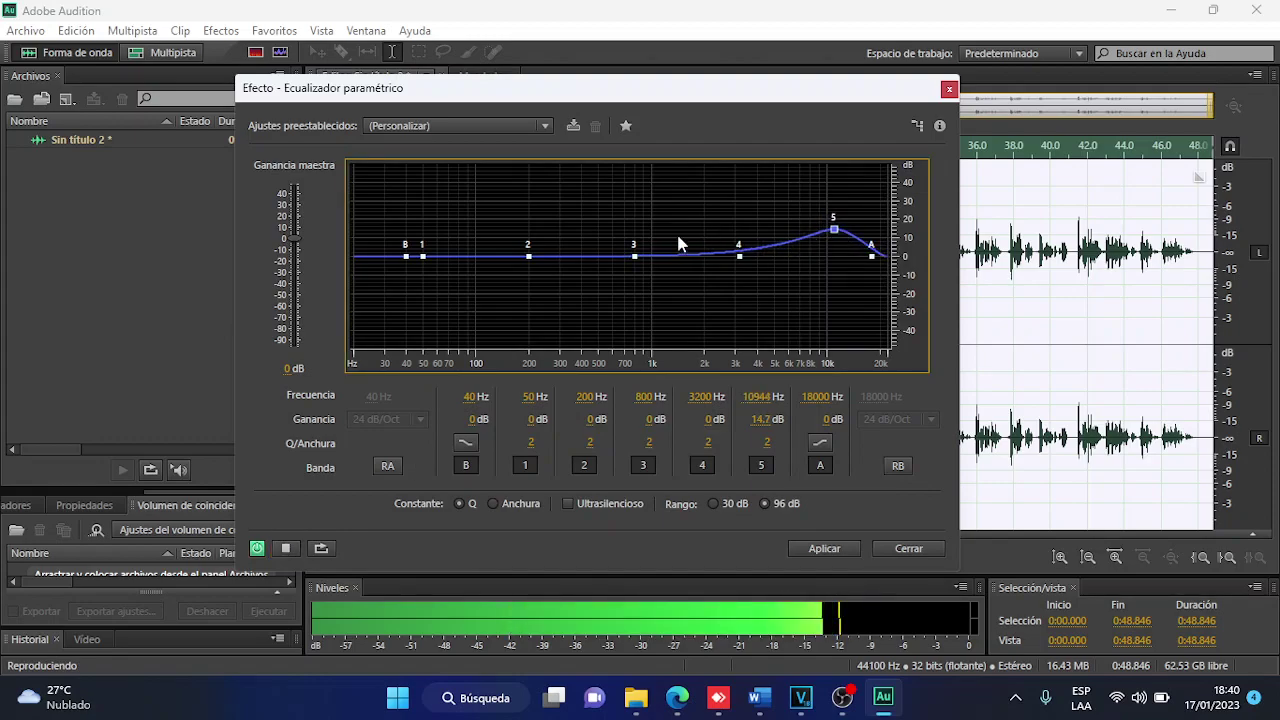
# Boost equalizer low shelf B to about 19.2 dB and cut band 2 to about -7.1 dB at 245 Hz and band 3 to -2 dB at 996 Hz.
pyautogui.moveTo(406, 256); pyautogui.dragTo(406, 220)
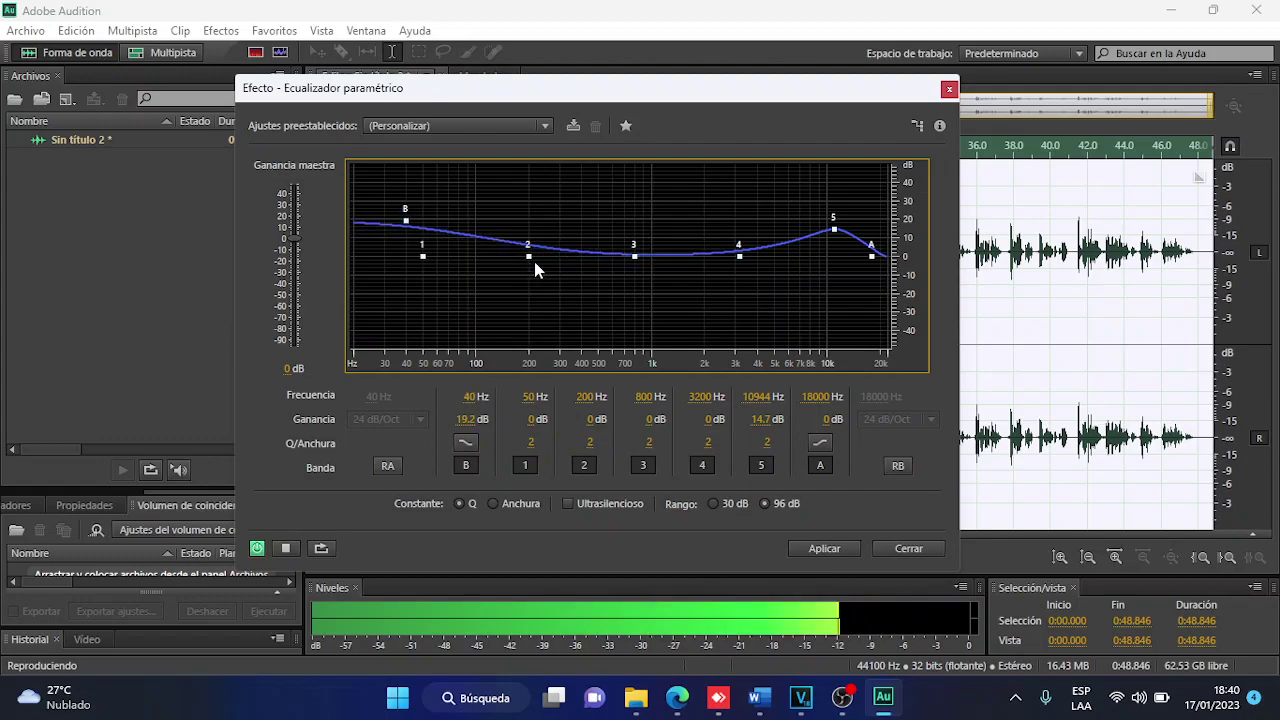
pyautogui.moveTo(531, 258)
pyautogui.moveTo(531, 258)
pyautogui.mouseDown()
pyautogui.moveTo(561, 267)
pyautogui.moveTo(544, 270)
pyautogui.mouseUp()
pyautogui.moveTo(640, 259)
pyautogui.mouseDown()
pyautogui.moveTo(658, 278)
pyautogui.moveTo(651, 260)
pyautogui.mouseUp()
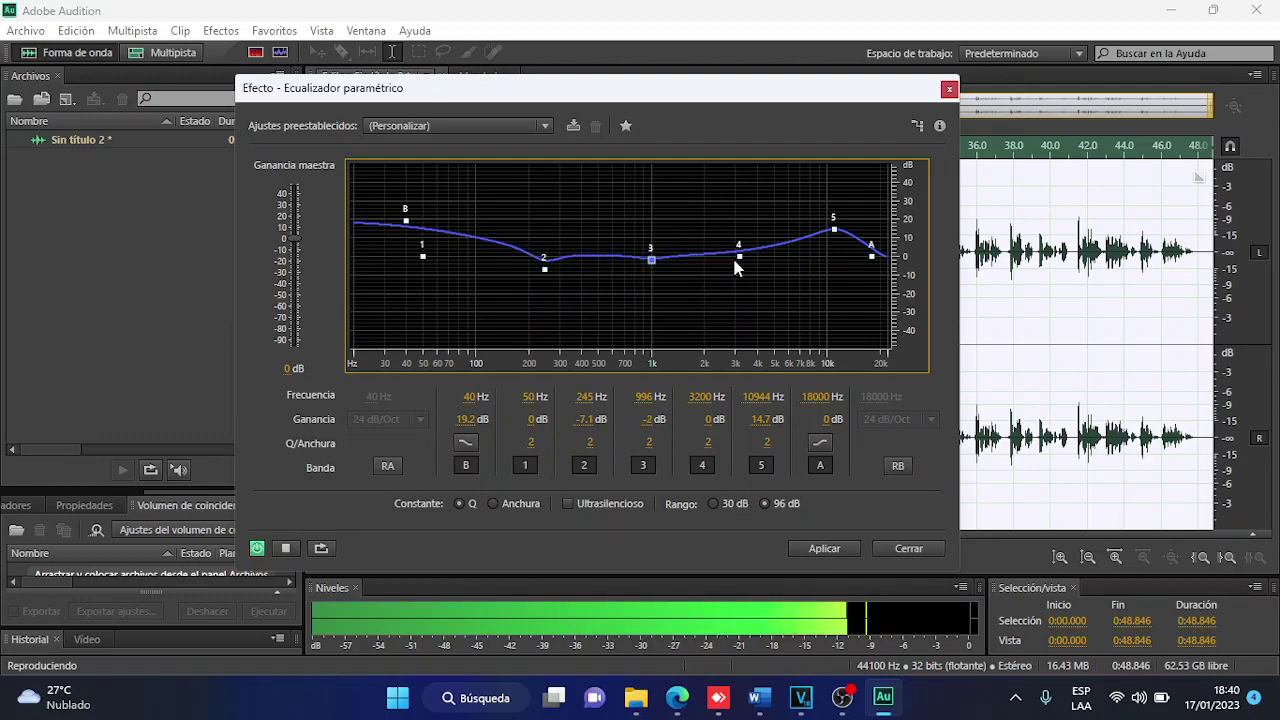
# Boost equalizer band 4 to about 5.6 dB at 3202 Hz and high shelf A to about 11.1 dB at 20483 Hz.
pyautogui.moveTo(739, 257); pyautogui.dragTo(740, 245)
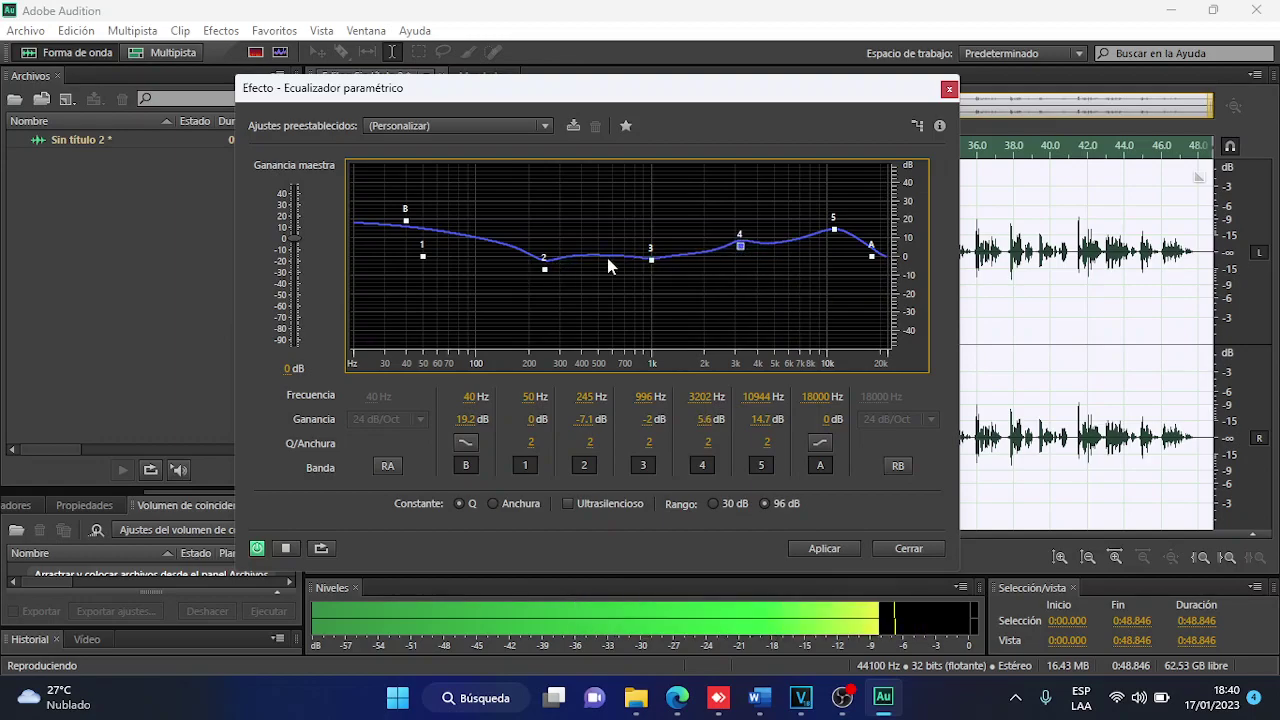
pyautogui.click(872, 258)
pyautogui.moveTo(872, 258)
pyautogui.mouseDown()
pyautogui.moveTo(886, 224)
pyautogui.moveTo(876, 246)
pyautogui.mouseUp()
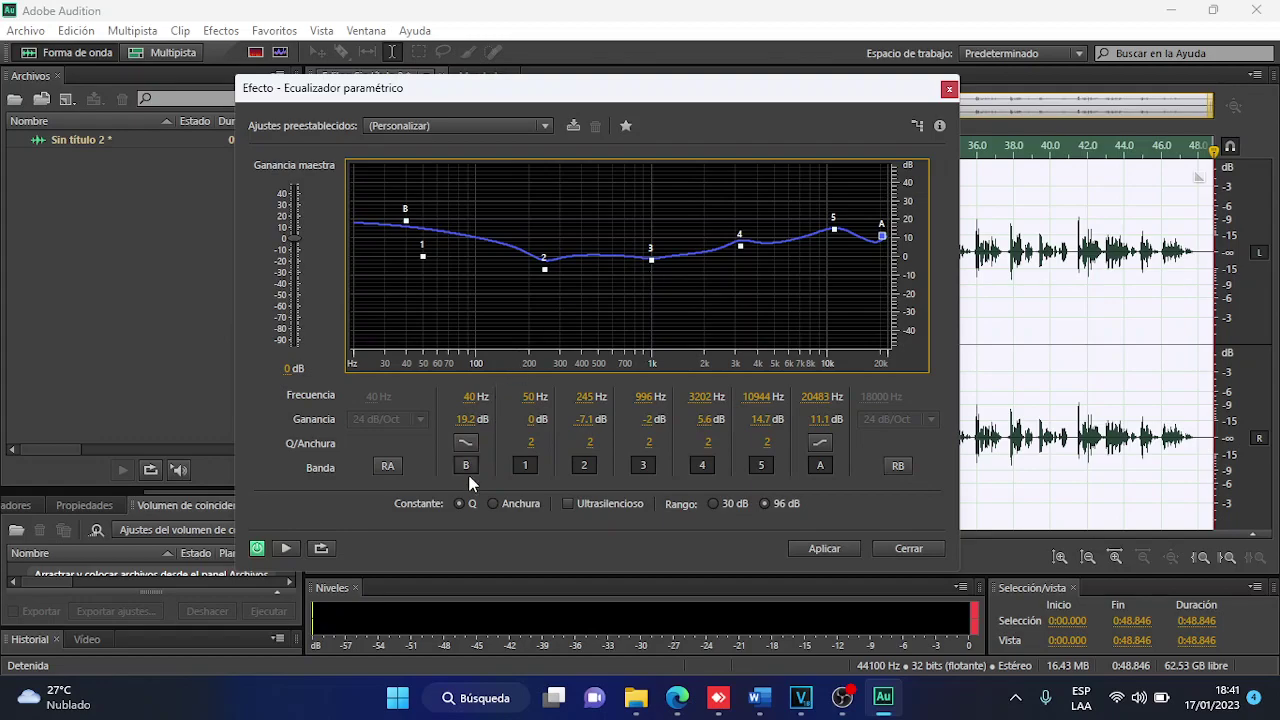
# Preview the voice while adjusting band 5 to about 11.6 dB at 10292 Hz and high shelf A to about 16.2 dB at 20232 Hz.
pyautogui.click(286, 549)
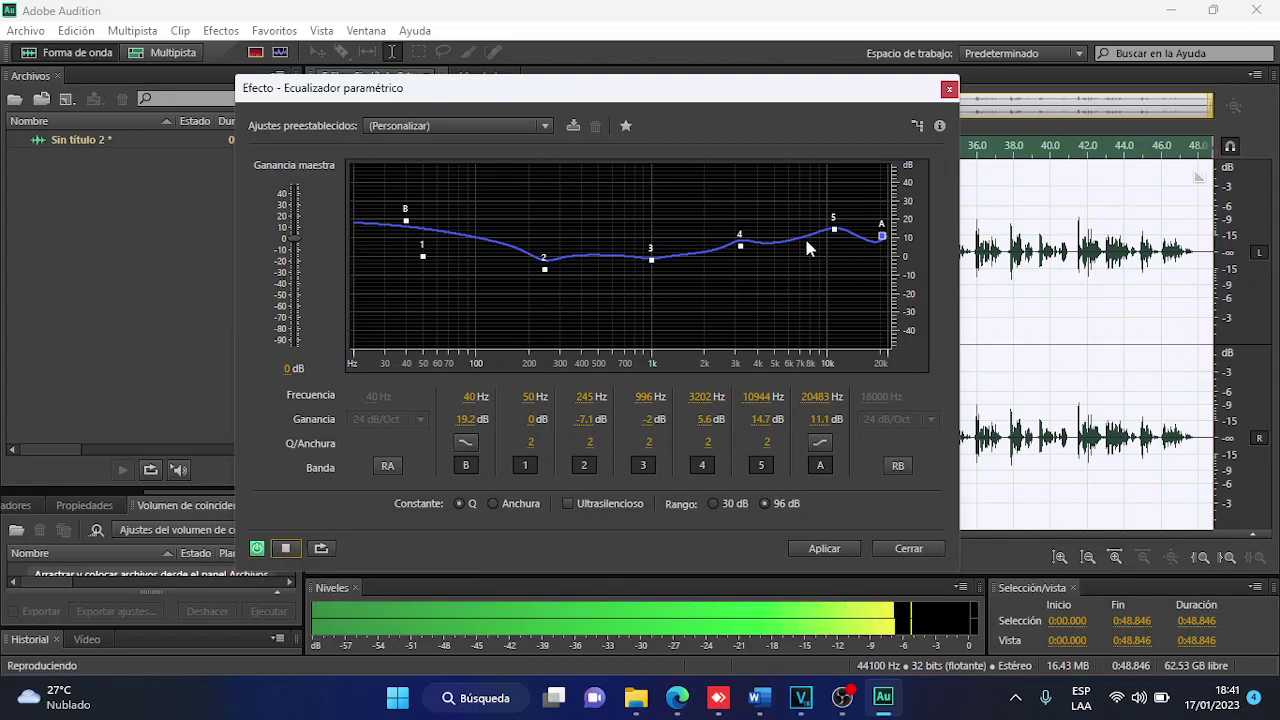
pyautogui.moveTo(835, 233)
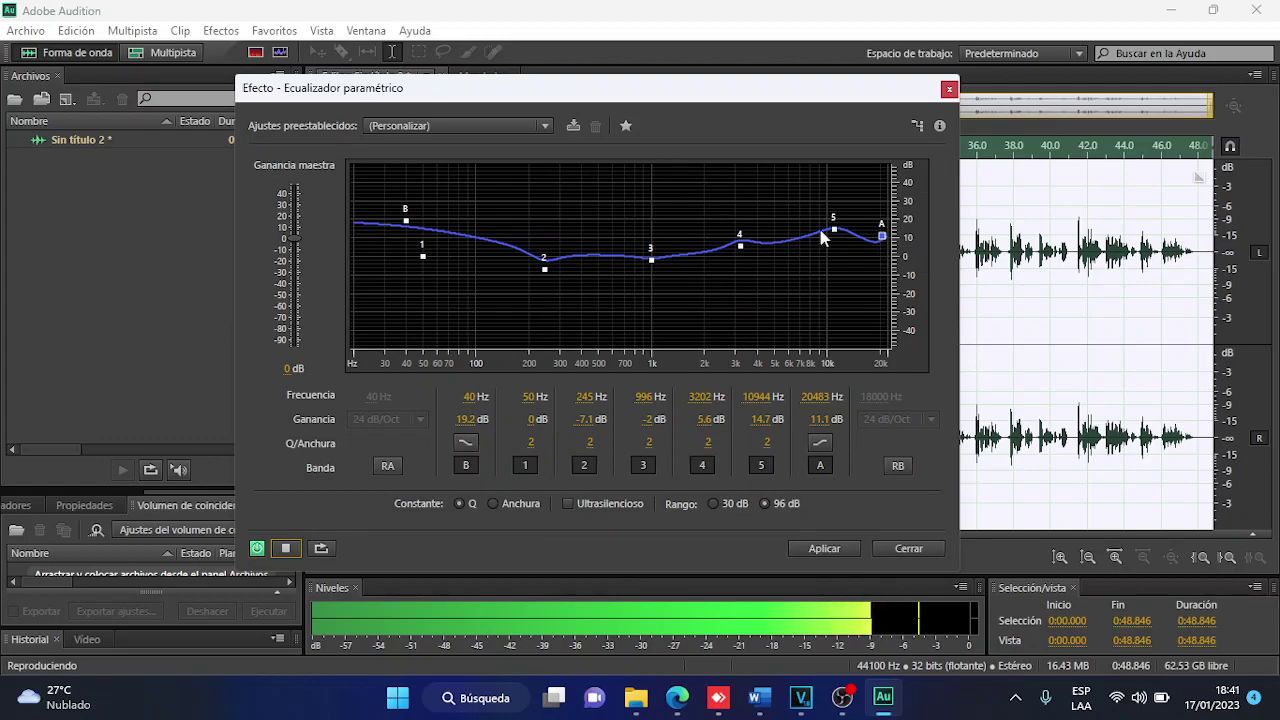
pyautogui.moveTo(834, 232); pyautogui.dragTo(880, 234)
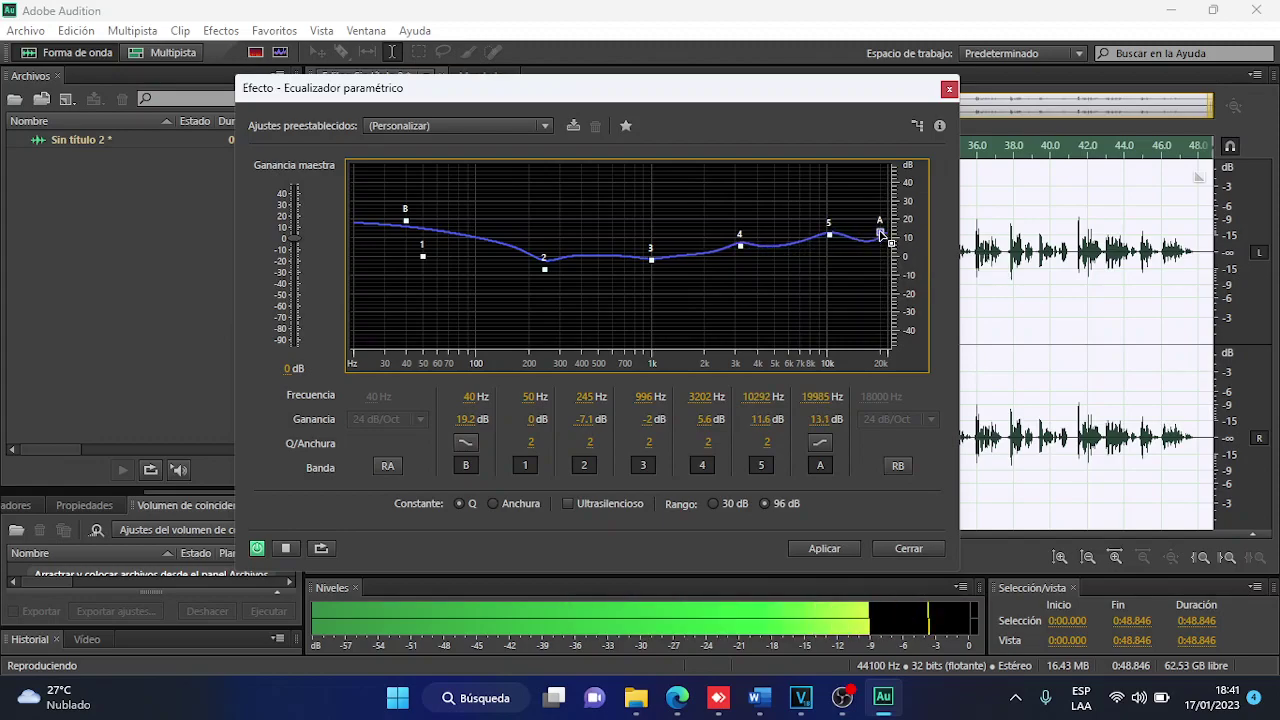
pyautogui.moveTo(880, 232); pyautogui.dragTo(883, 226)
pyautogui.click(288, 548)
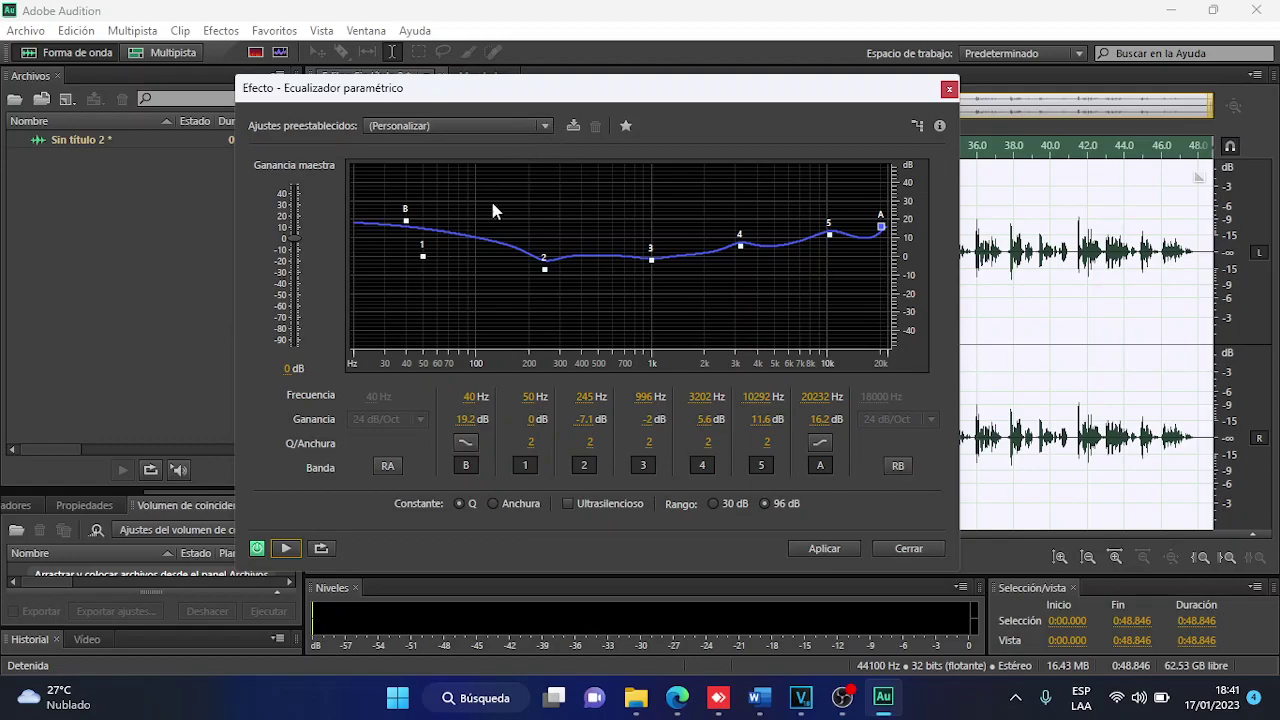
# Save the equalizer settings as a preset named "EQ3" and apply the equalization to the recording.
pyautogui.click(573, 125)
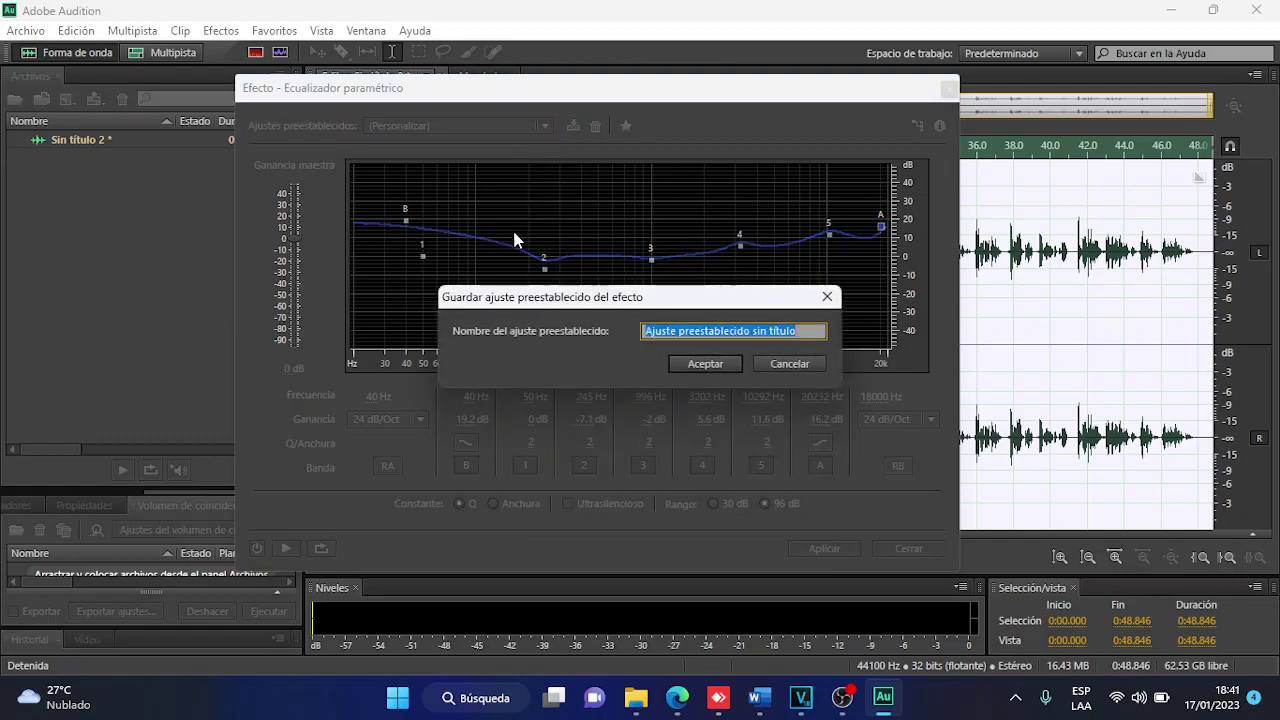
pyautogui.write('EQ3')
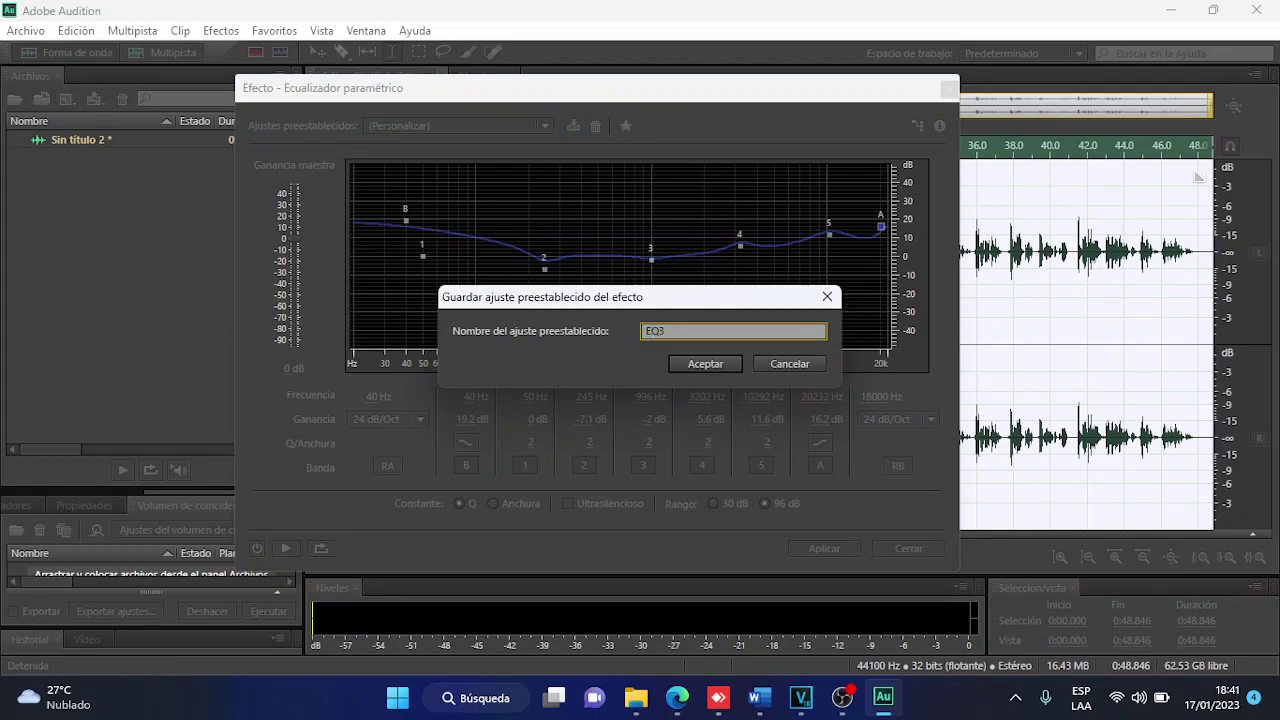
pyautogui.click(706, 363)
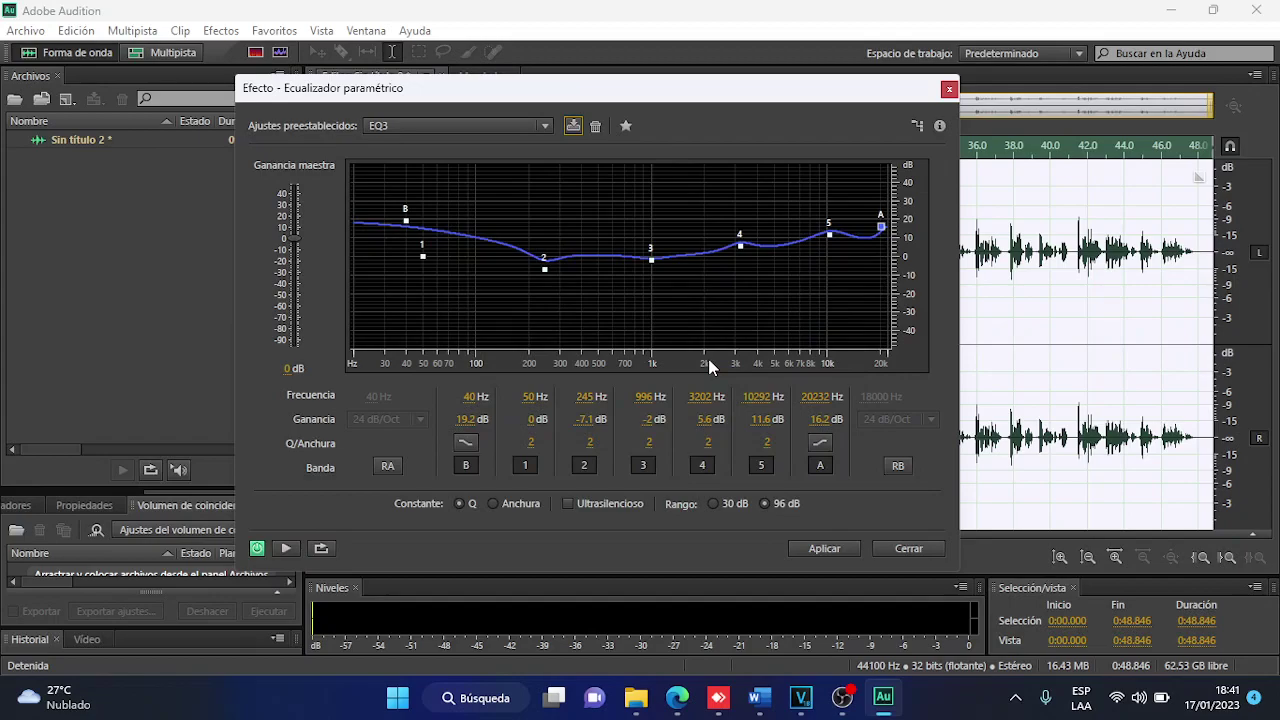
pyautogui.click(827, 548)
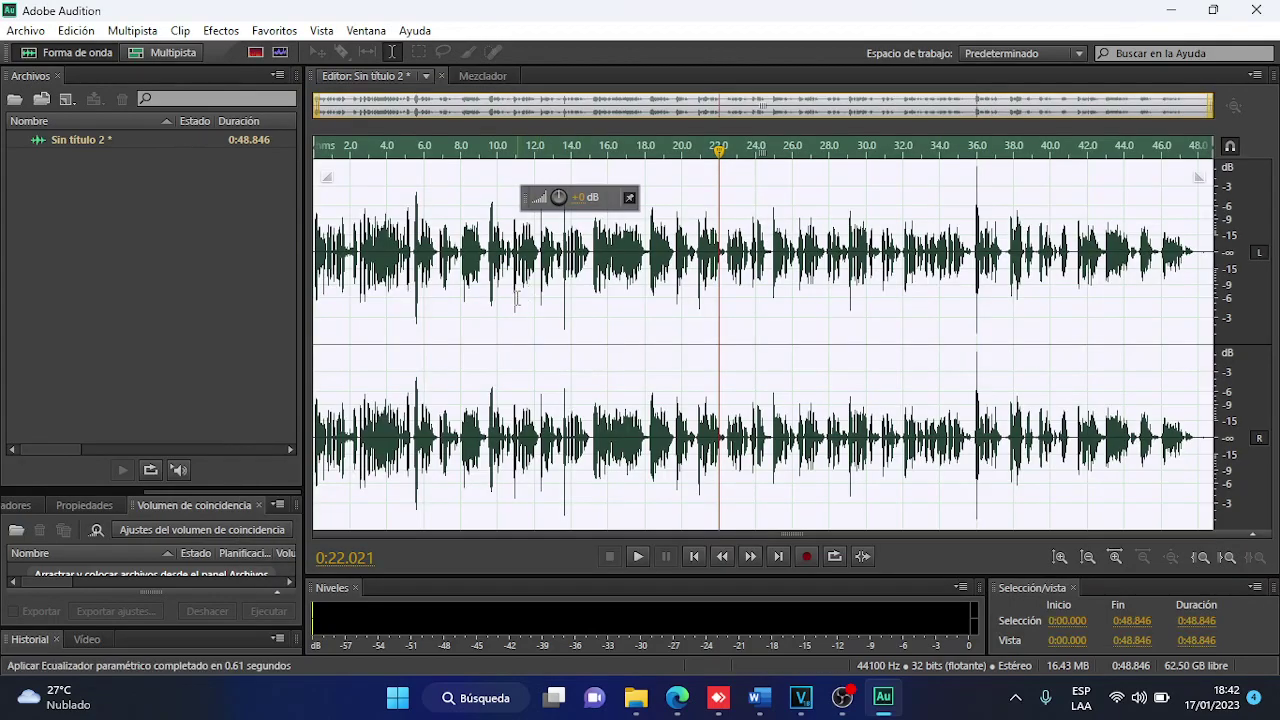
# Apply the hard limiter (Limitador forzado) to the recording with the "Limitar a -6 dB" preset and 3.0 dB input amplification.
pyautogui.press('Home')
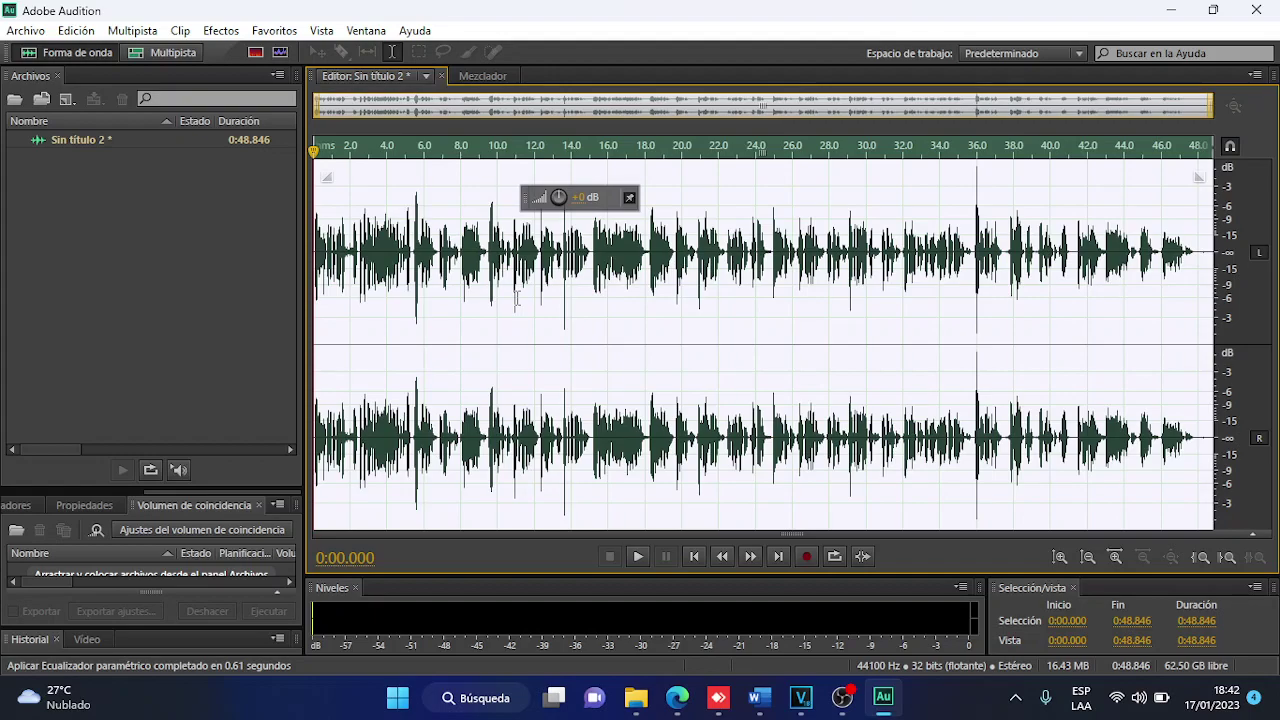
pyautogui.click(219, 31)
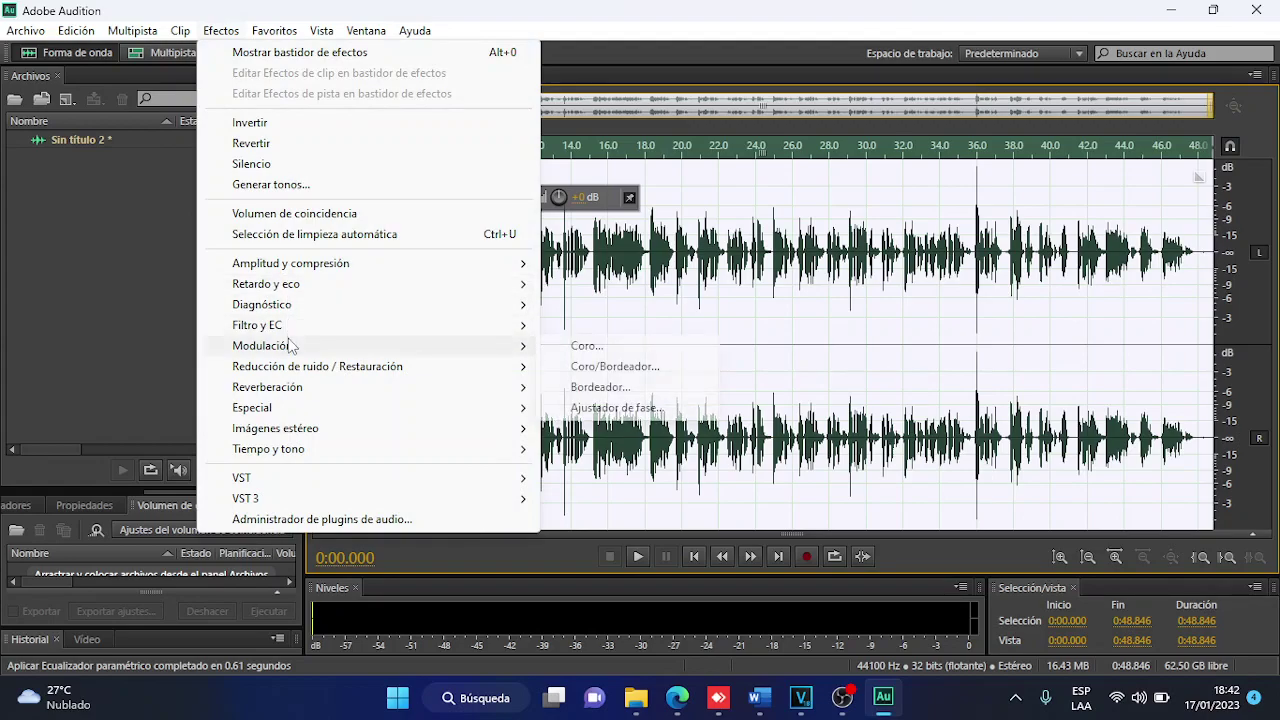
pyautogui.moveTo(300, 264)
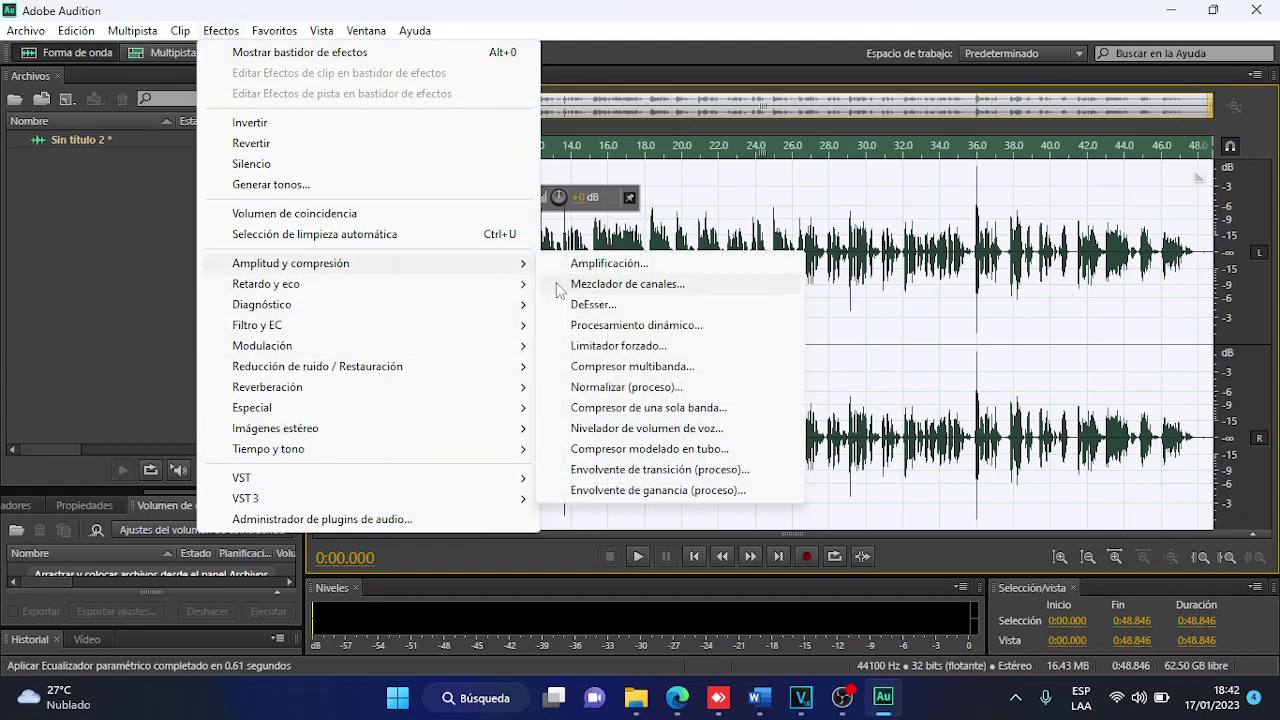
pyautogui.click(610, 345)
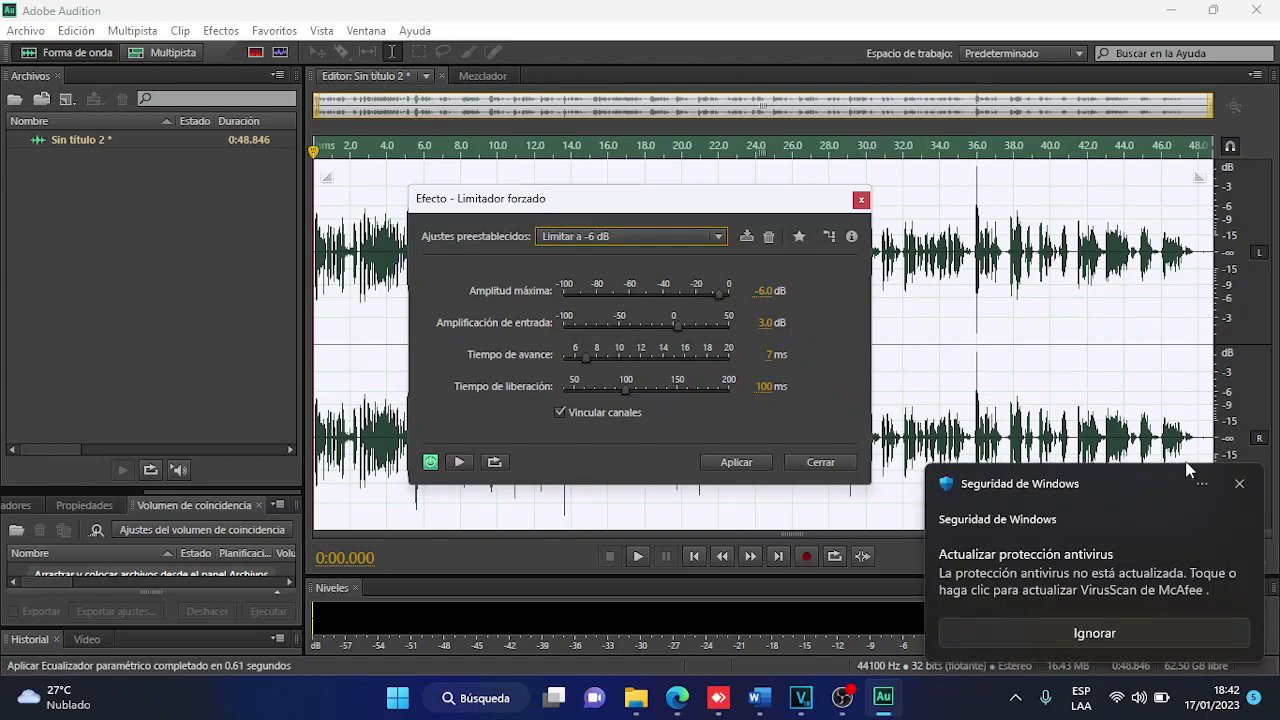
pyautogui.click(1239, 484)
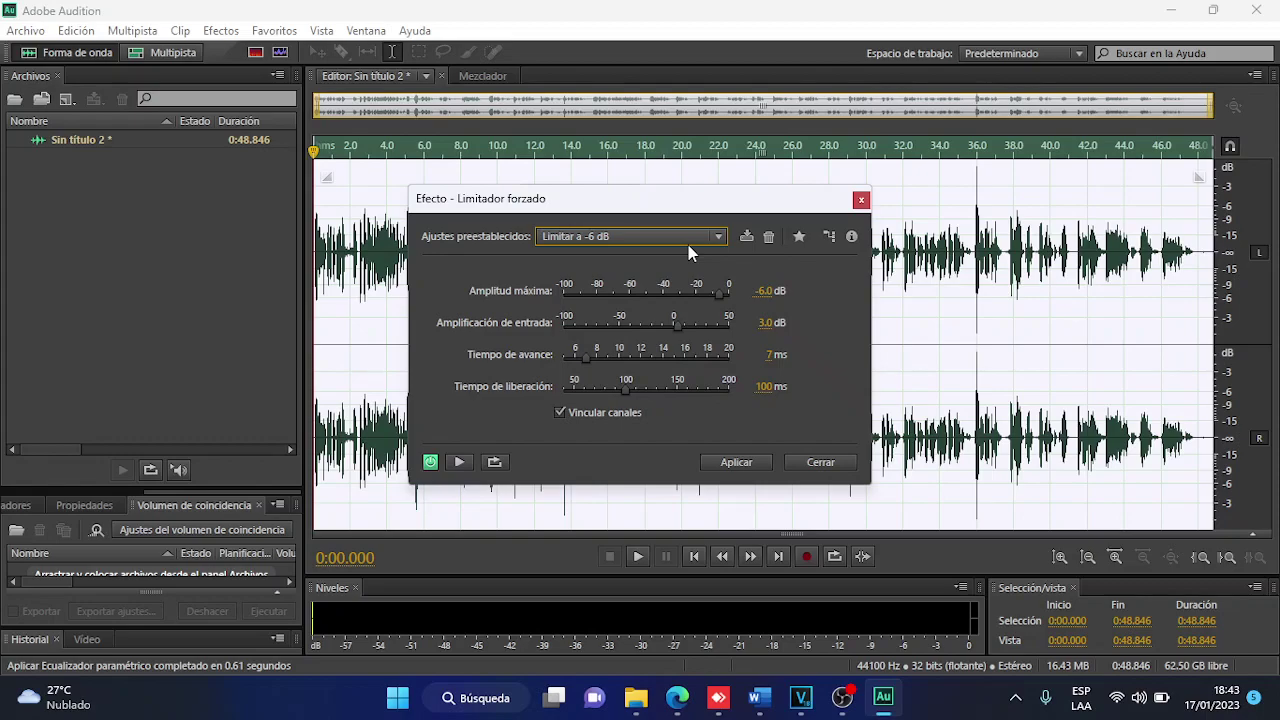
pyautogui.click(741, 464)
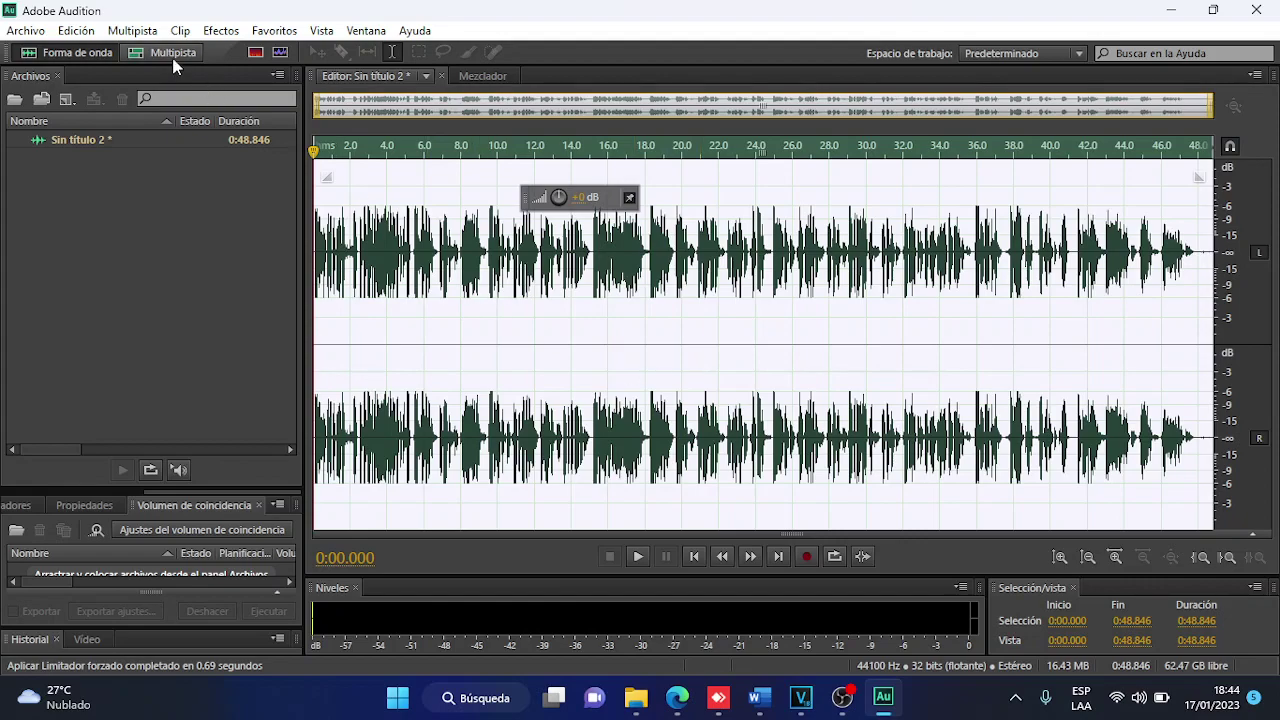
# Normalize the recording to -3.0 dB, with all channels normalized equally.
pyautogui.click(221, 30)
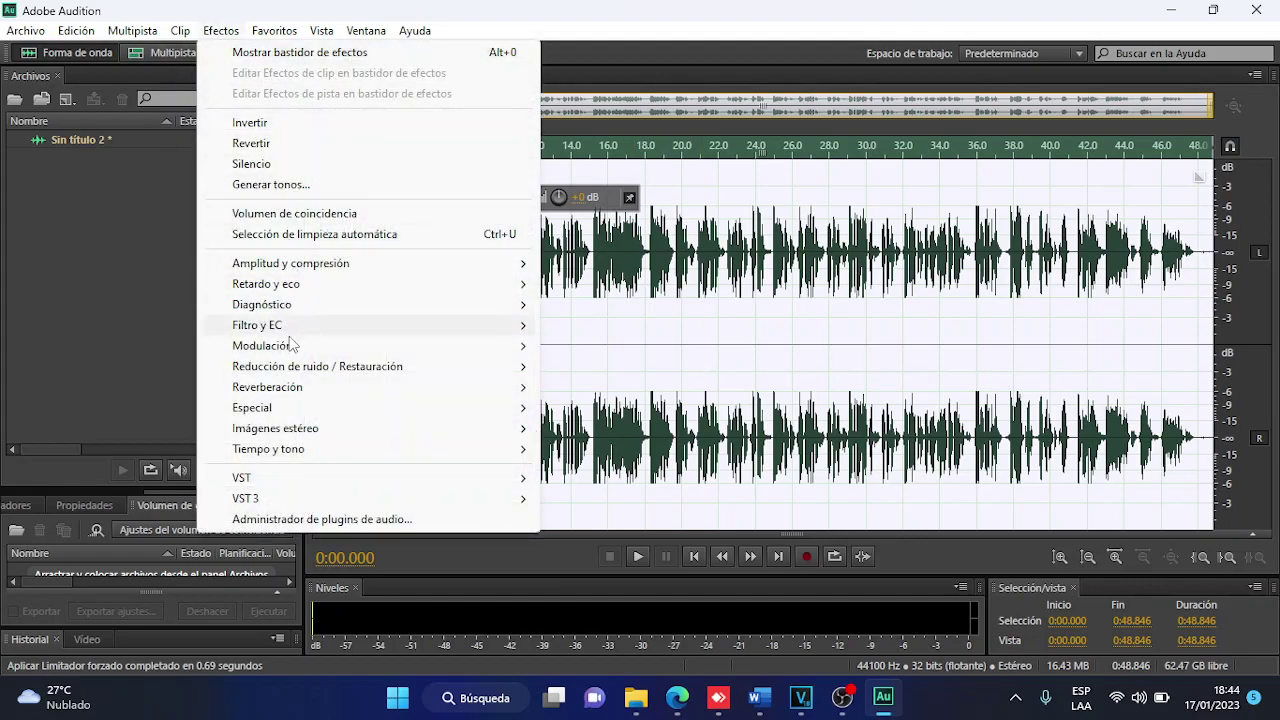
pyautogui.moveTo(318, 268)
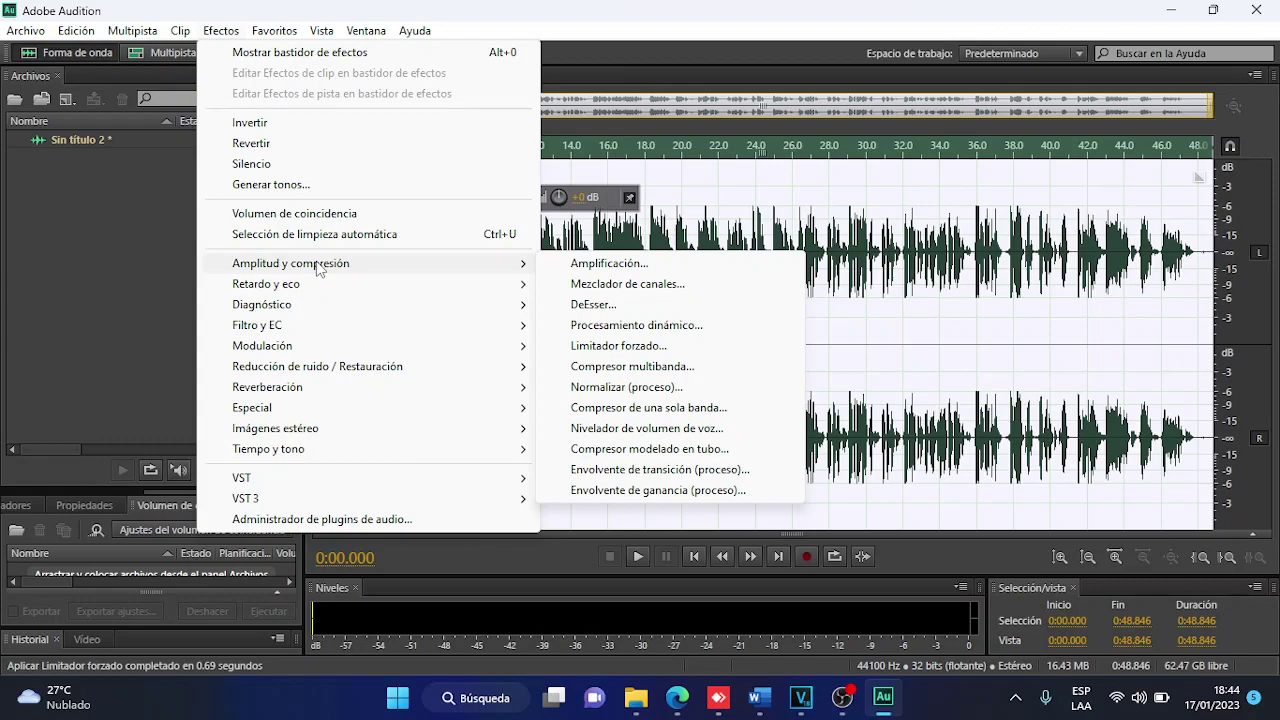
pyautogui.click(612, 387)
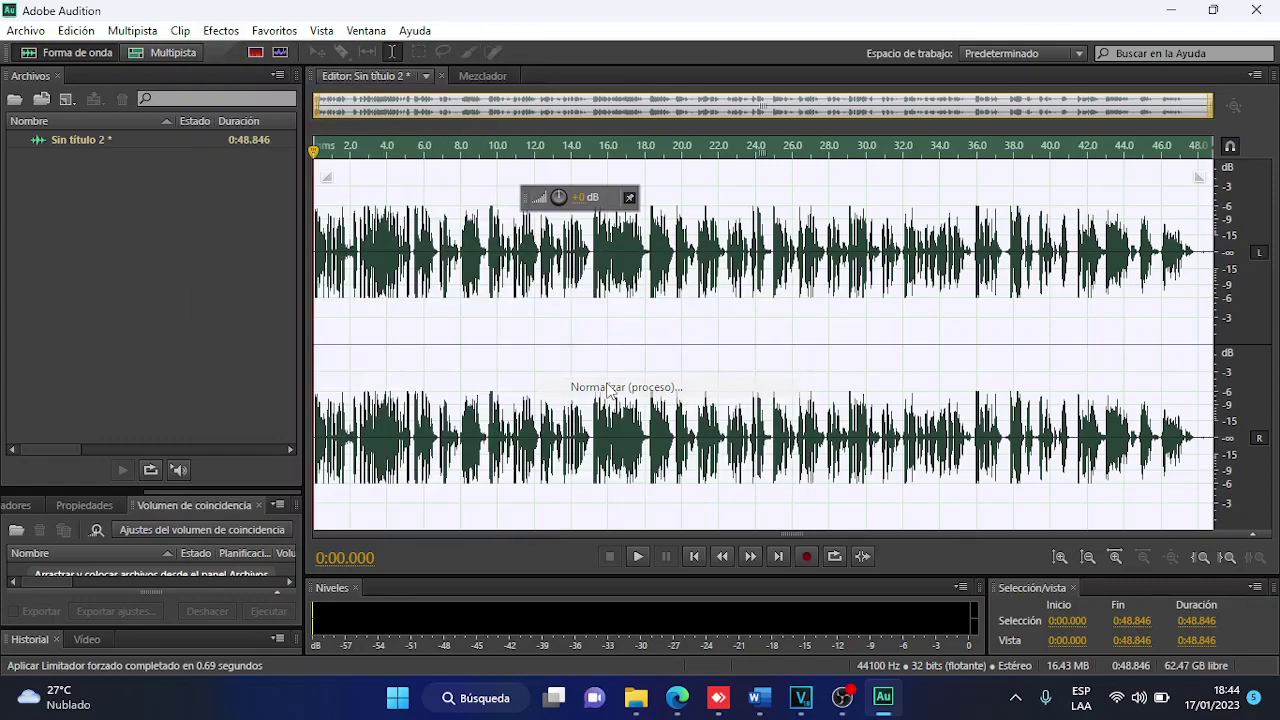
pyautogui.click(662, 308)
pyautogui.moveTo(586, 312)
pyautogui.mouseDown()
pyautogui.moveTo(582, 354)
pyautogui.moveTo(586, 306)
pyautogui.moveTo(591, 331)
pyautogui.moveTo(590, 320)
pyautogui.mouseUp()
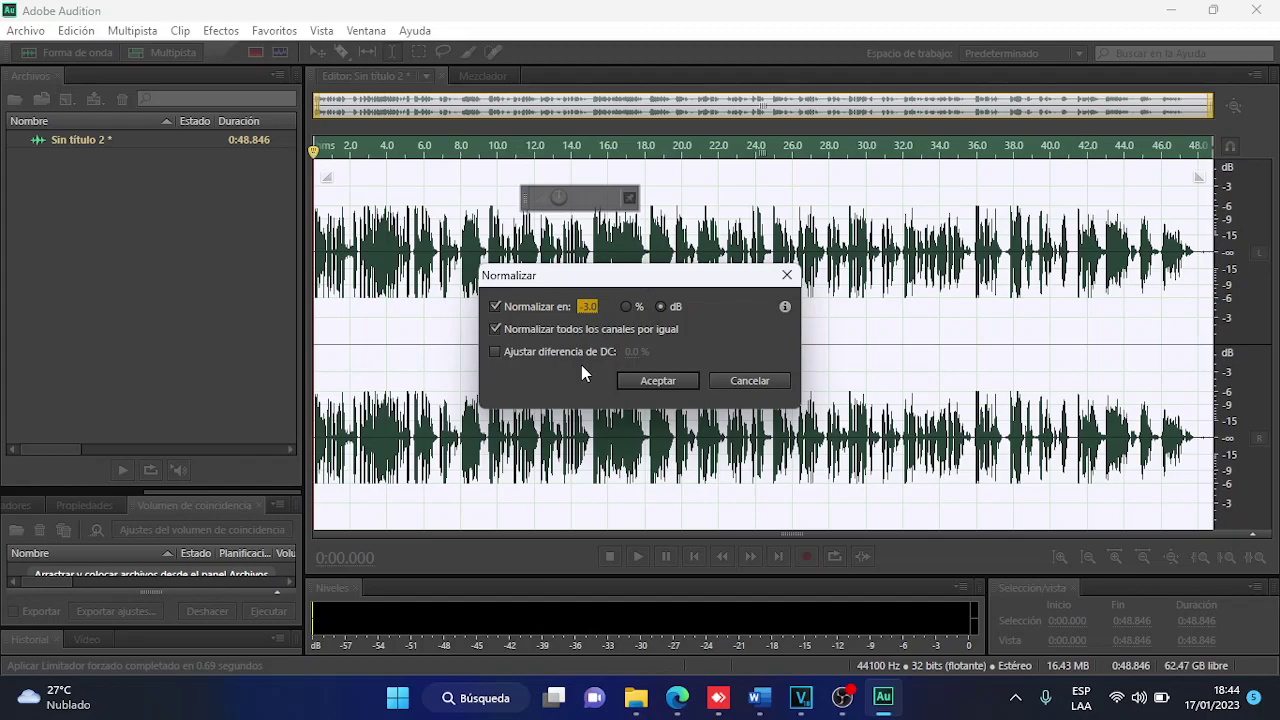
pyautogui.click(641, 382)
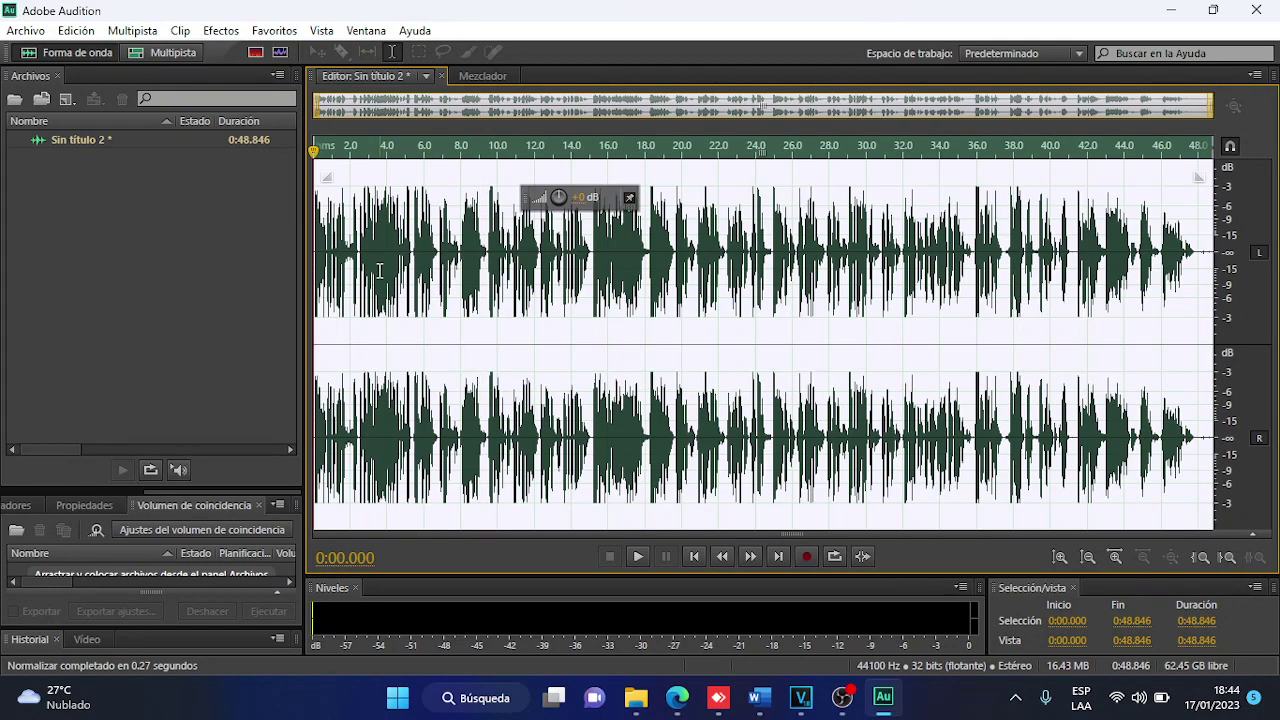
# Play the processed voice-over from start to end and return the playhead to the beginning.
pyautogui.press('space')
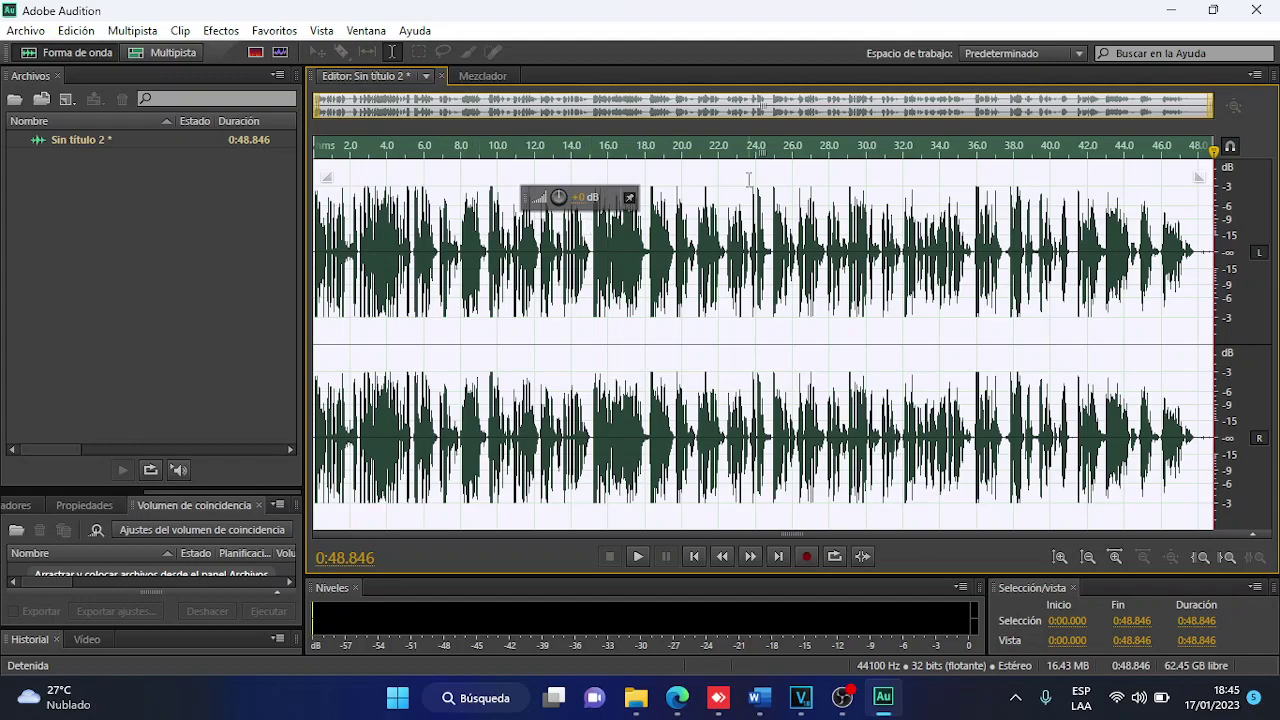
pyautogui.click(423, 310)
pyautogui.press('Home')
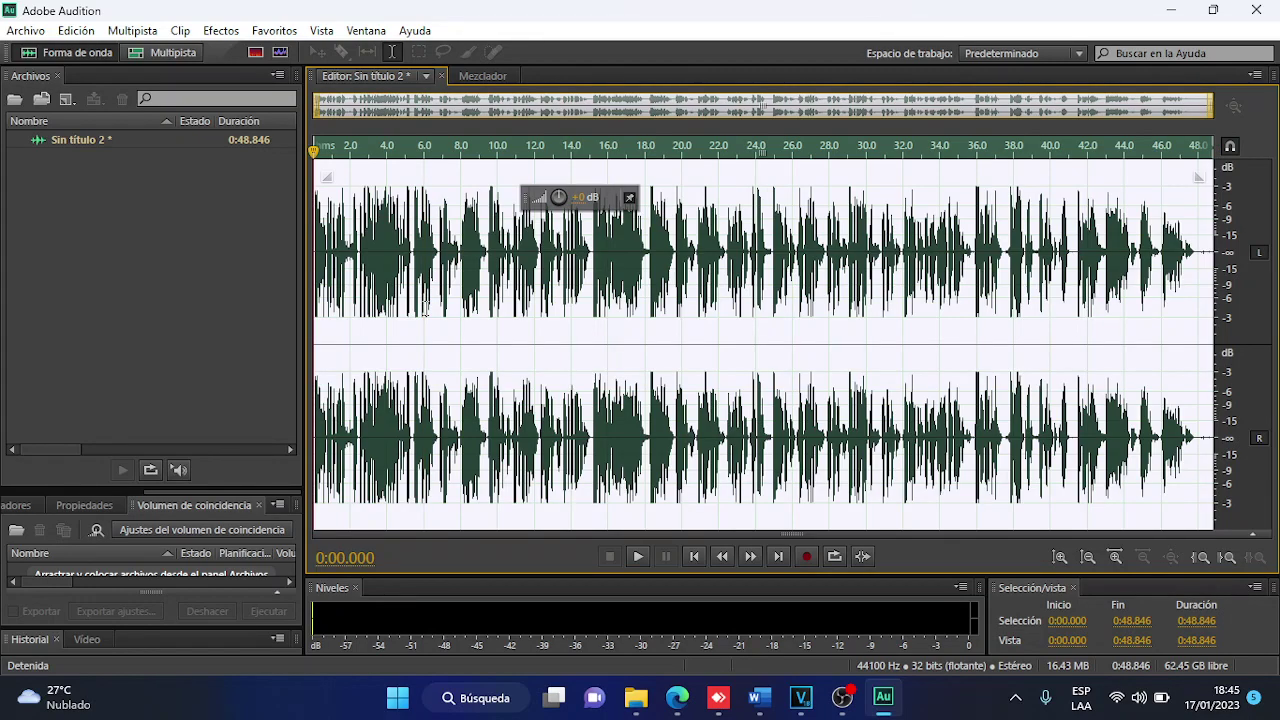
# Set up saving the recording as MP3 audio (*.mp3) with a constant bit rate of 320 Kbps (44100 Hz).
pyautogui.hotkey('ctrl', 'shift', 's')
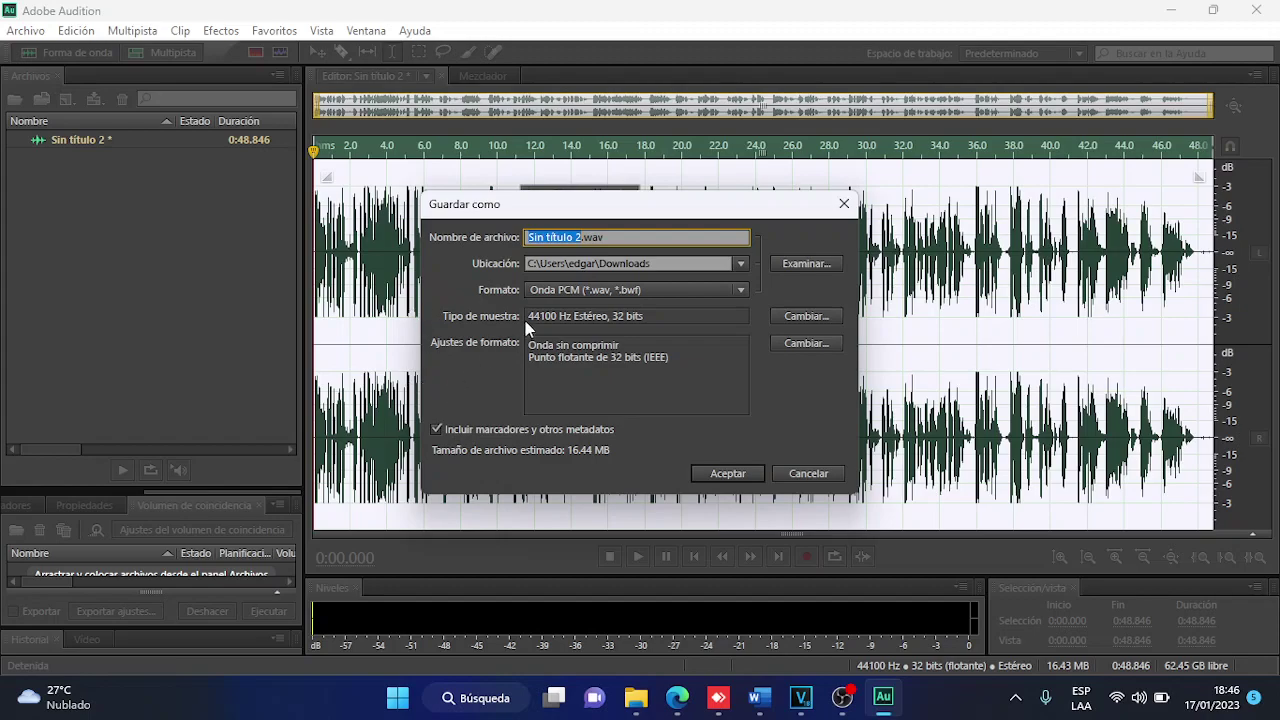
pyautogui.click(741, 292)
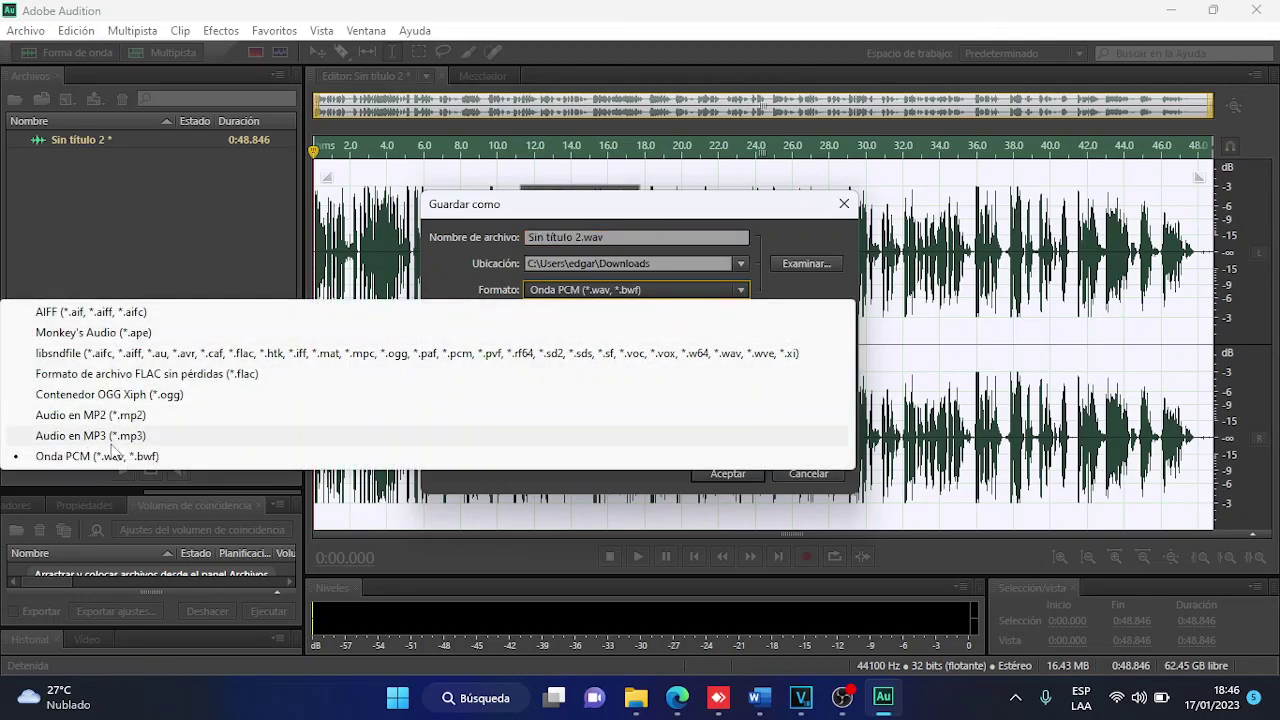
pyautogui.click(113, 436)
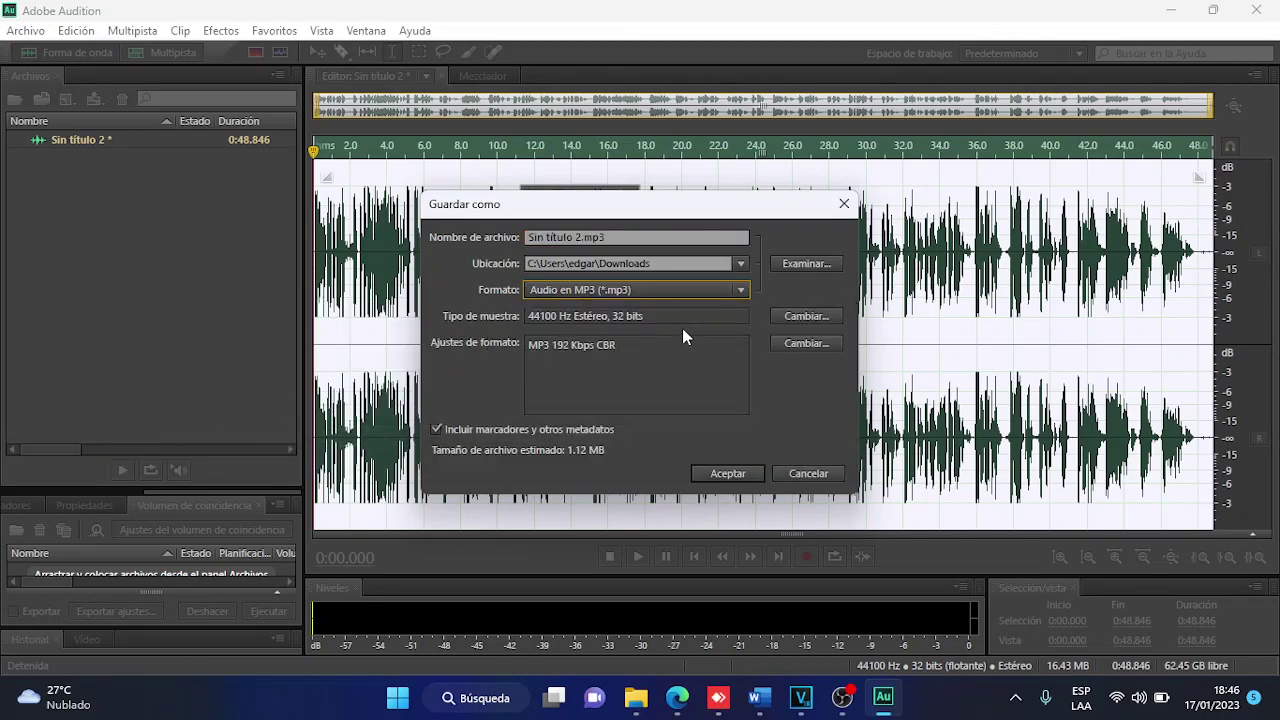
pyautogui.click(792, 348)
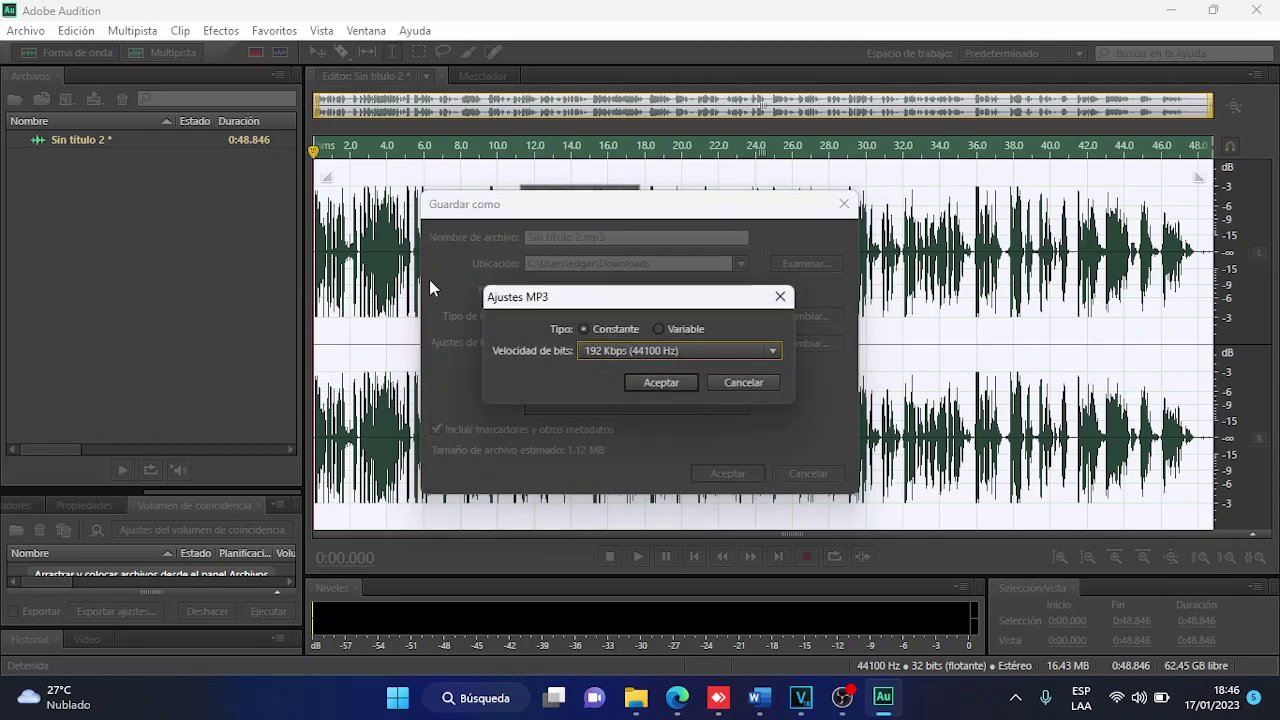
pyautogui.click(772, 351)
pyautogui.click(820, 661)
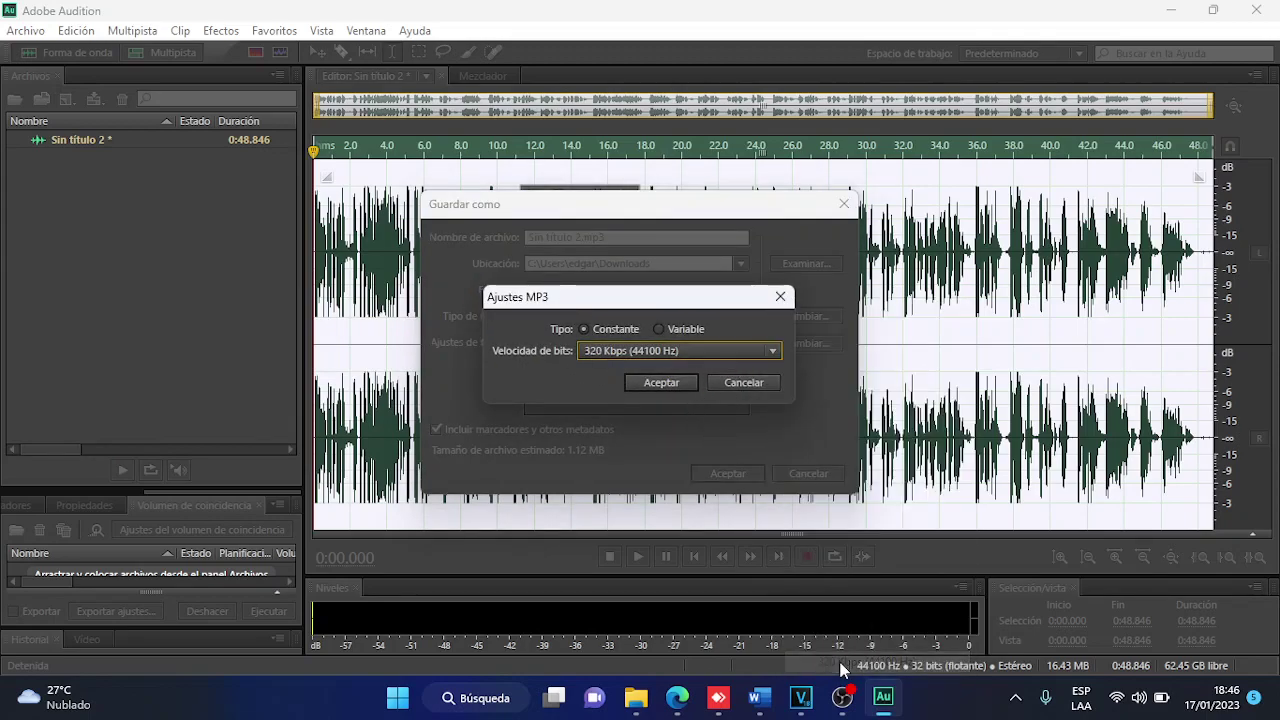
pyautogui.click(662, 385)
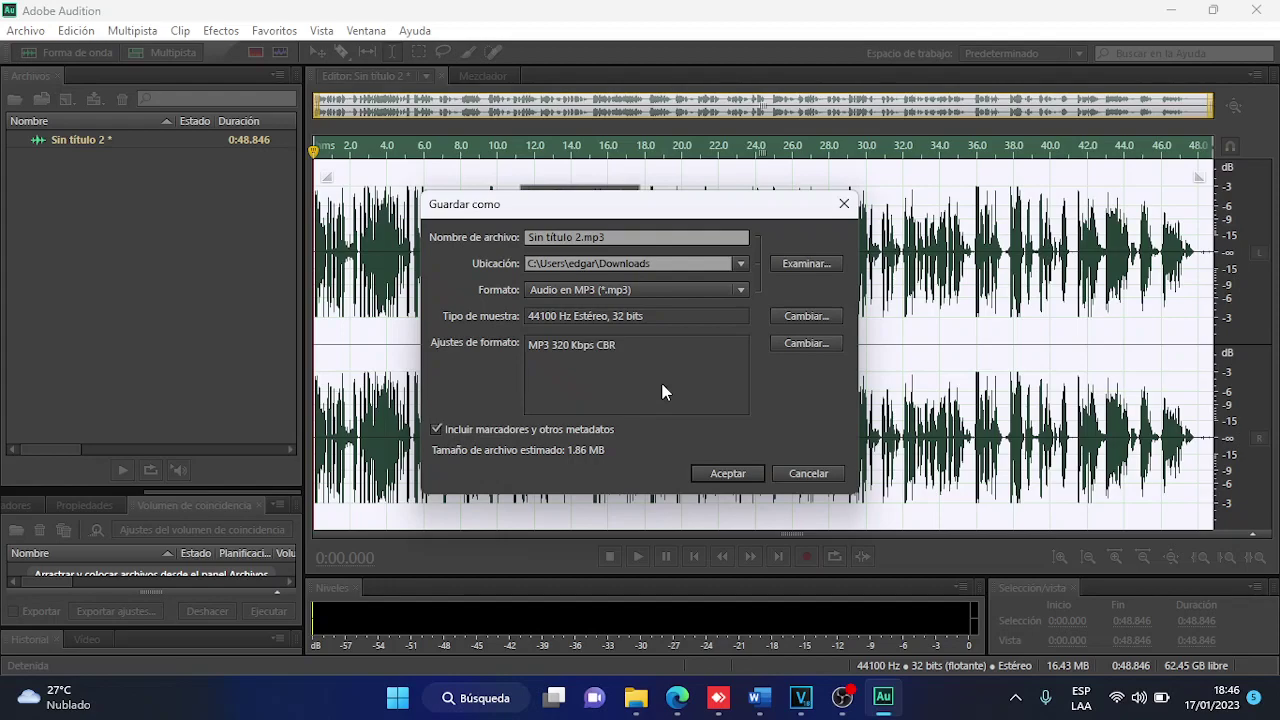
# Name the file "ENCUENTROS VOCACIONALES 2023" and save it.
pyautogui.moveTo(581, 233); pyautogui.dragTo(490, 244)
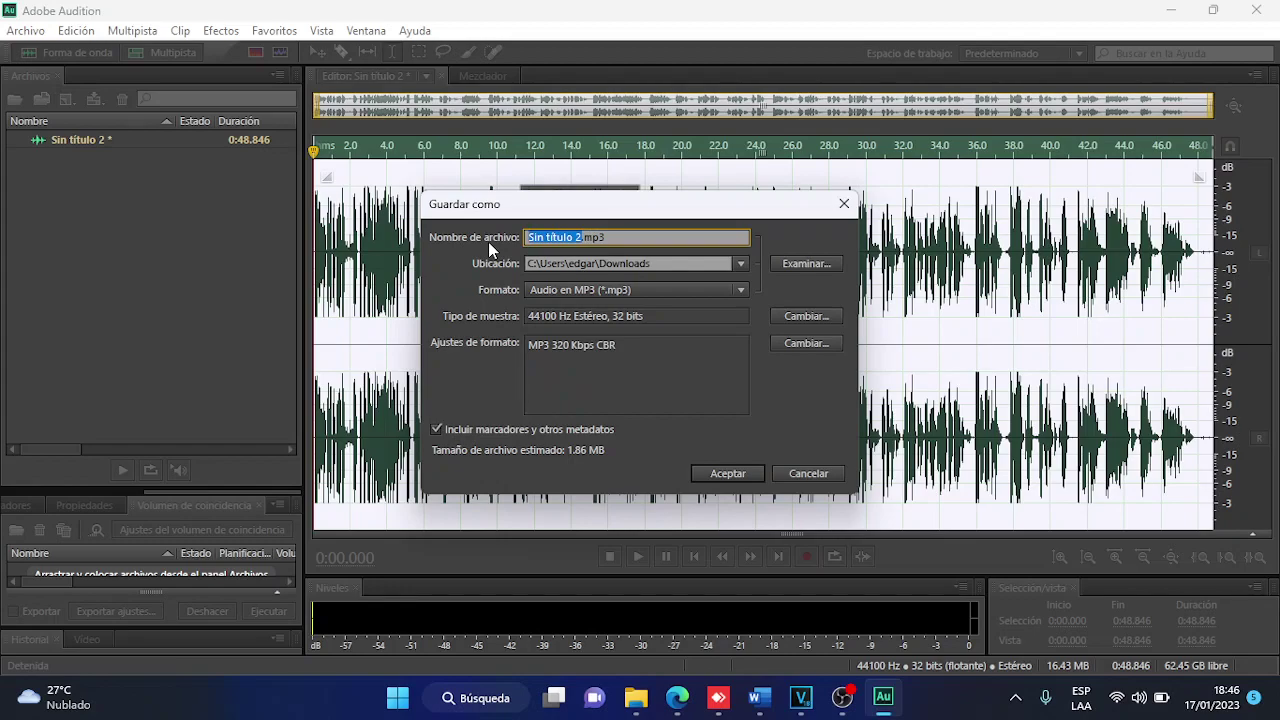
pyautogui.write('ENC')
pyautogui.write('UENTROS VOCA')
pyautogui.write('CIONALES 2')
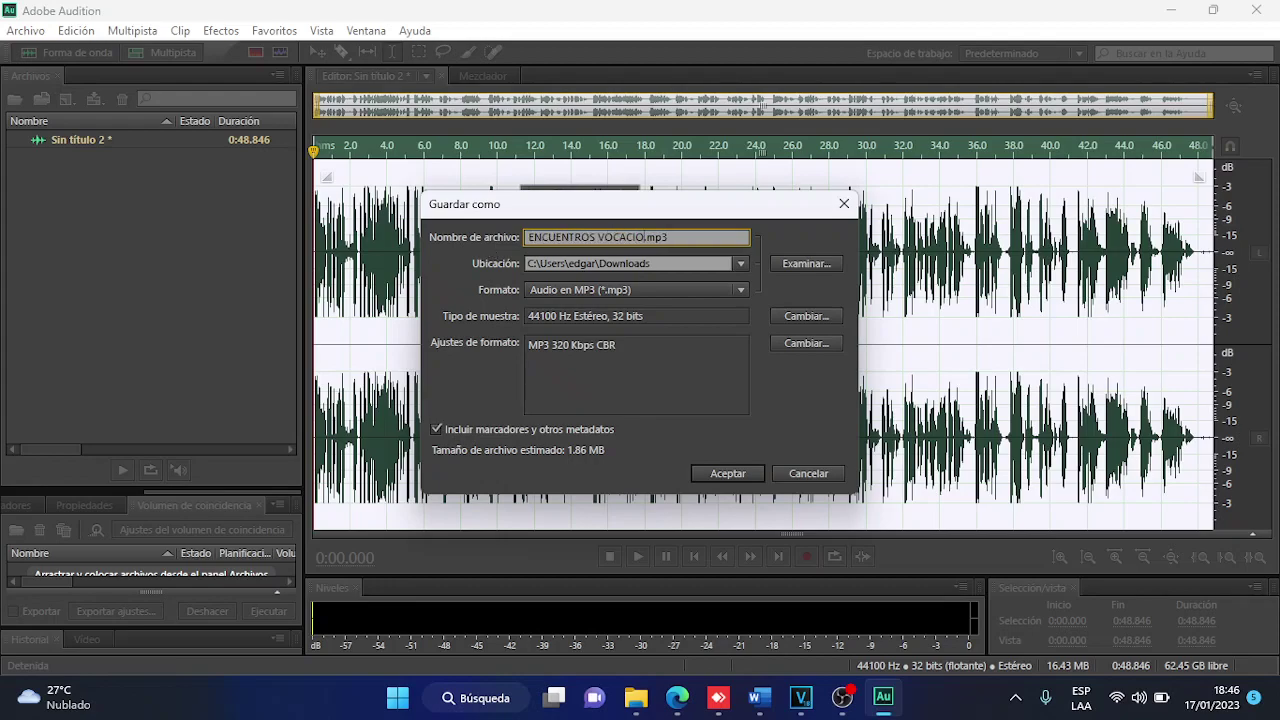
pyautogui.write('023')
pyautogui.click(719, 471)
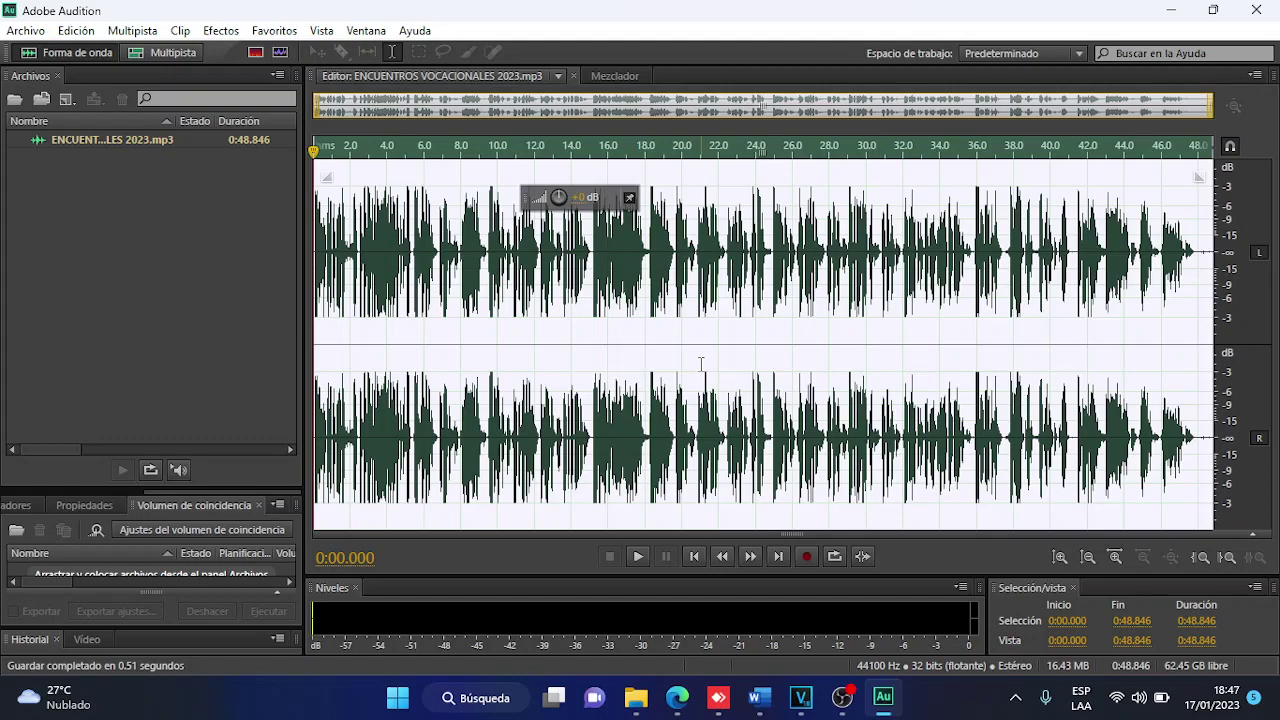
# Add ENCUENTROS VOCACIONALES 2023 and the HAZME UN INSTRUMENTO DE TU PAZ song from the Descargas folder to the VEGAS Pro timeline.
pyautogui.click(804, 700)
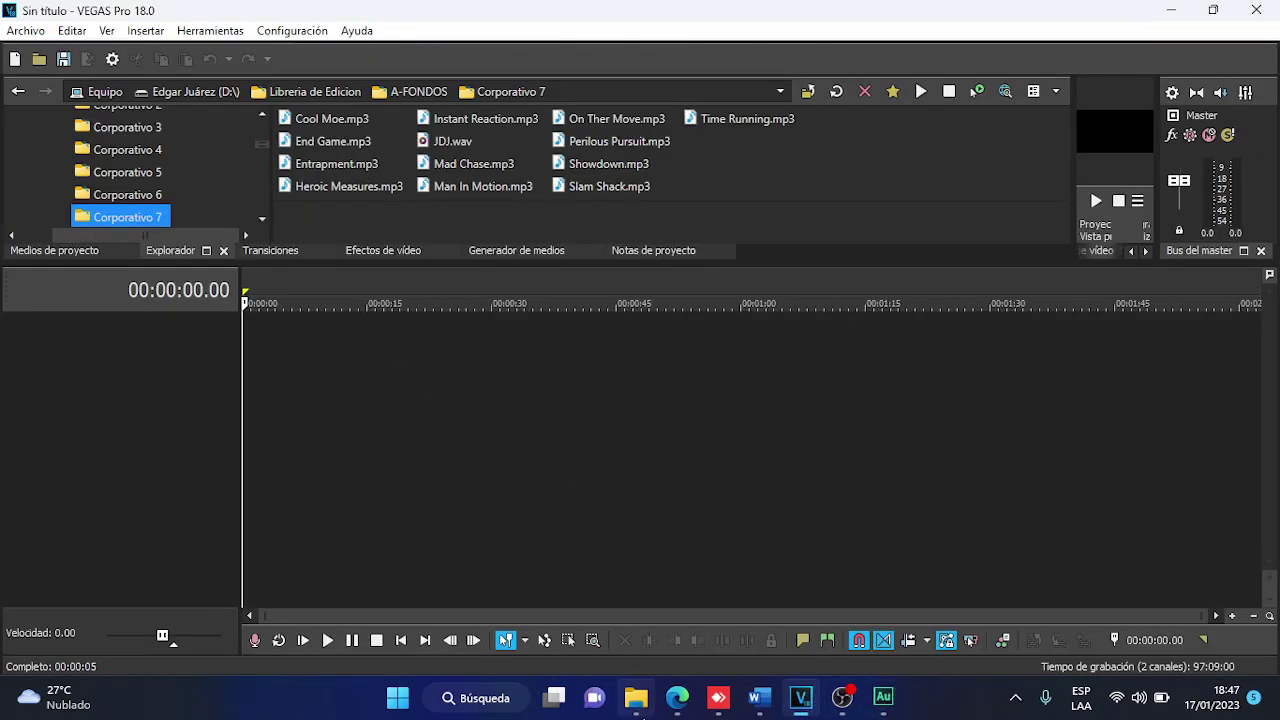
pyautogui.click(636, 700)
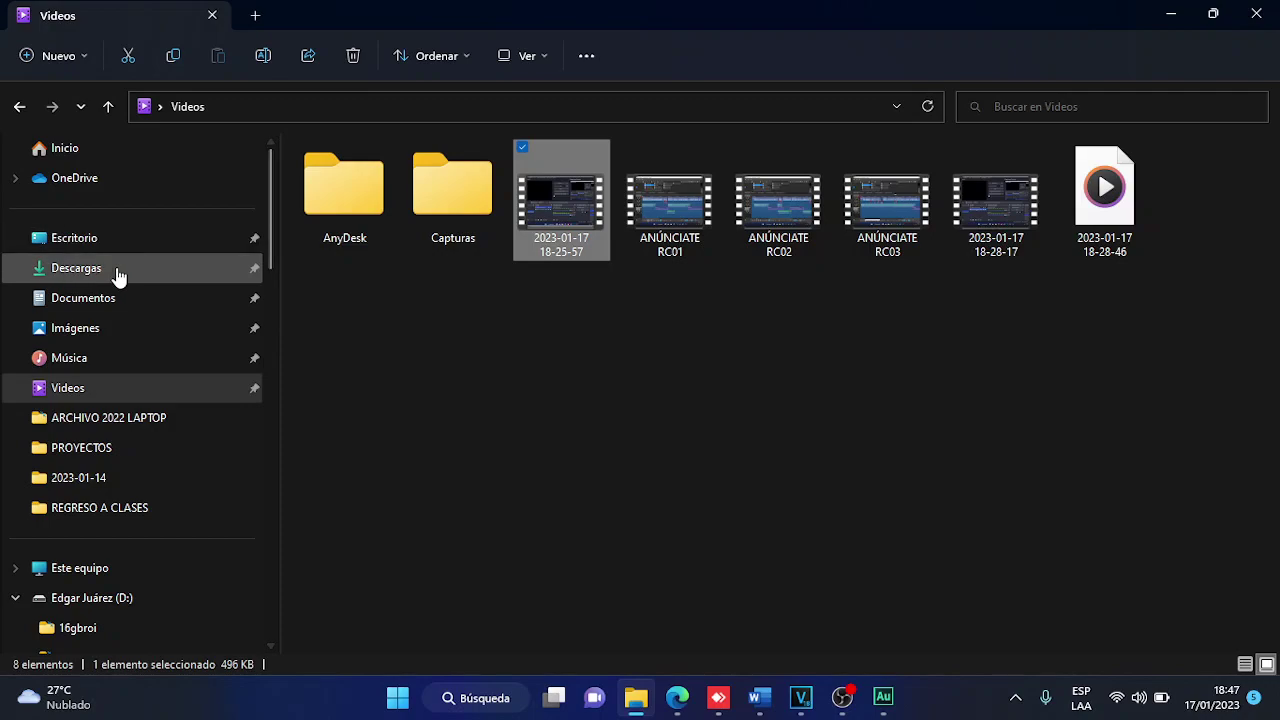
pyautogui.click(100, 270)
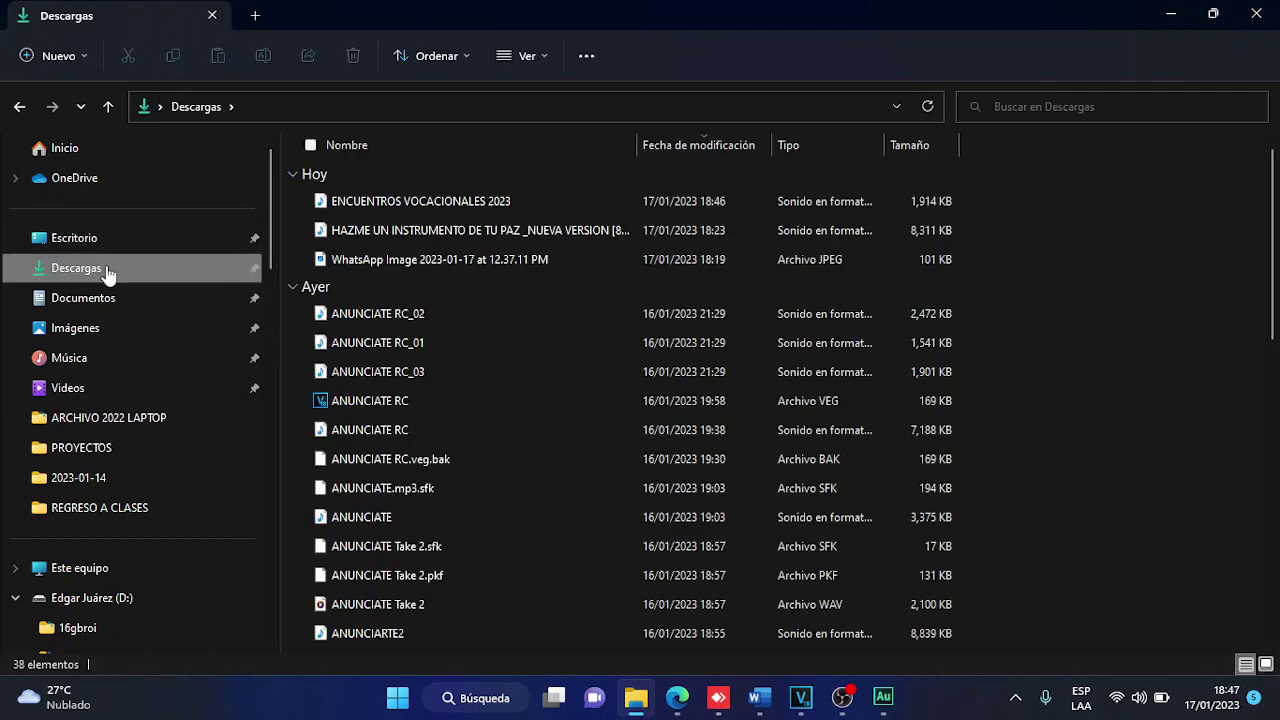
pyautogui.click(436, 207)
pyautogui.keyDown('ctrl'); pyautogui.click(474, 230); pyautogui.keyUp('ctrl')
pyautogui.moveTo(432, 230); pyautogui.dragTo(413, 370)
pyautogui.hotkey('alt', 'Tab')
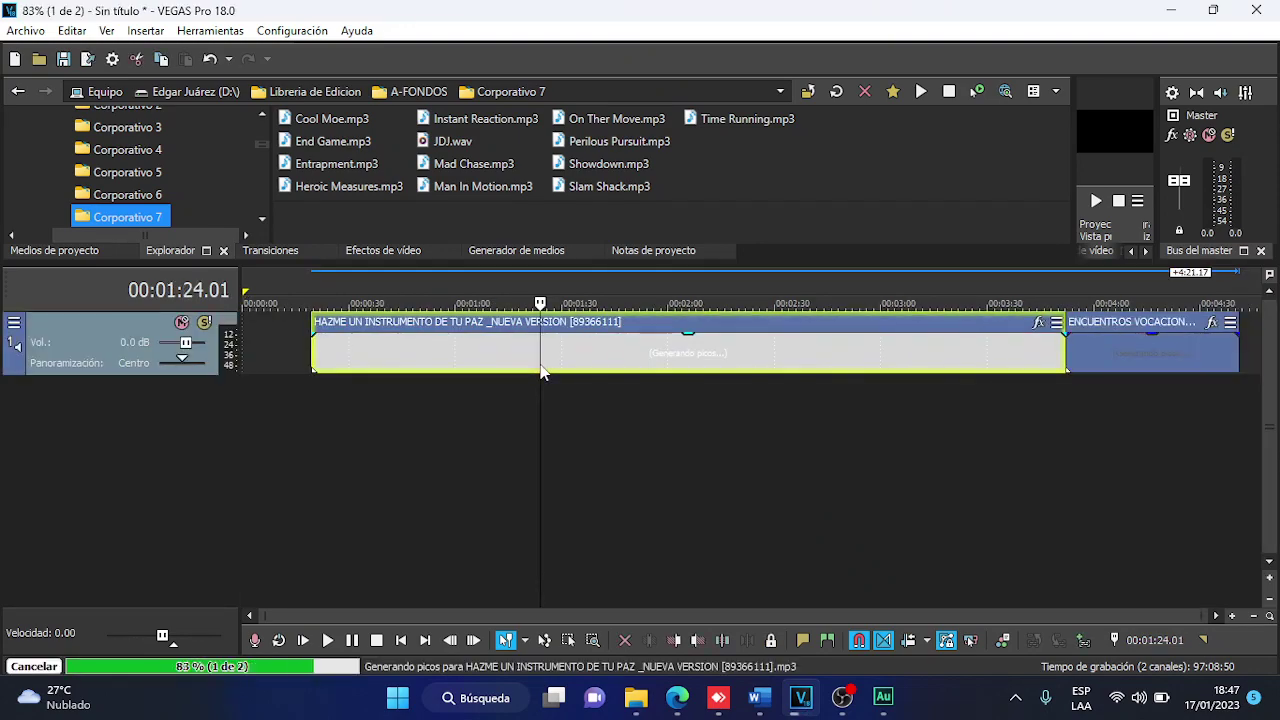
# Shift the song to start at about 00:01:00 and place the voice-over at the beginning of the first track.
pyautogui.moveTo(375, 394); pyautogui.dragTo(266, 394)
pyautogui.click(485, 350)
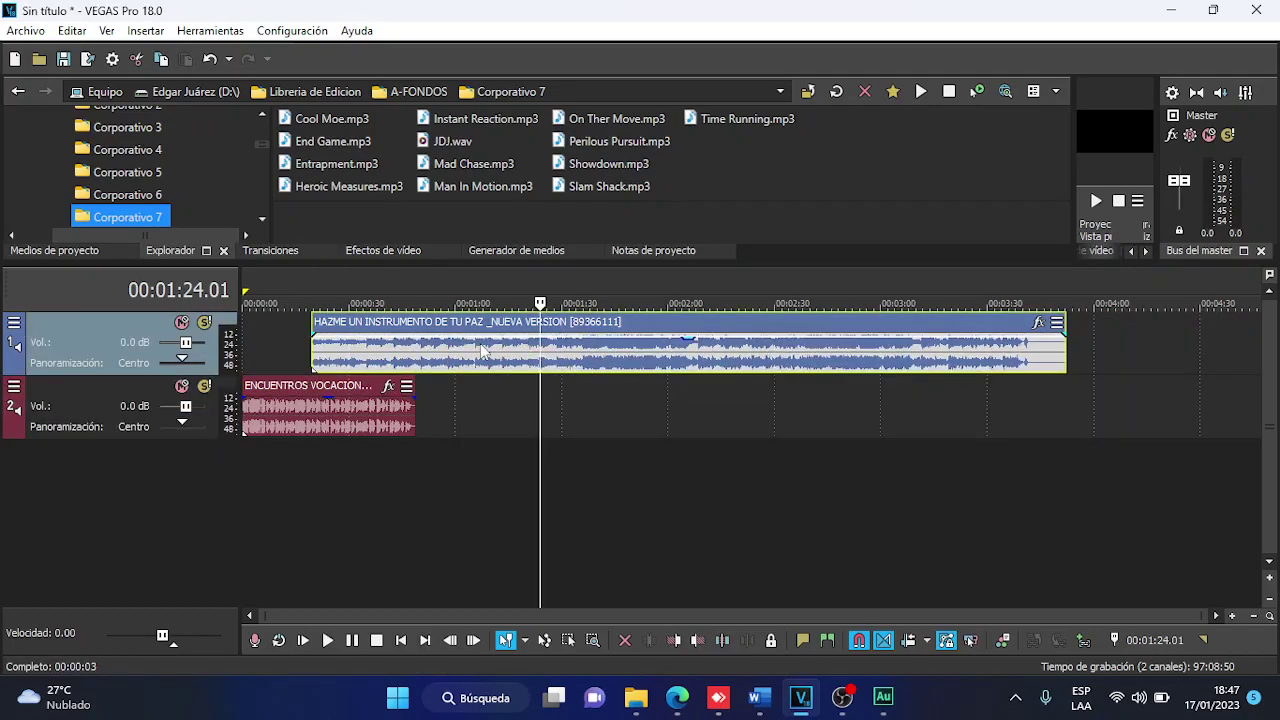
pyautogui.moveTo(483, 351); pyautogui.dragTo(546, 358)
pyautogui.moveTo(359, 411); pyautogui.dragTo(362, 347)
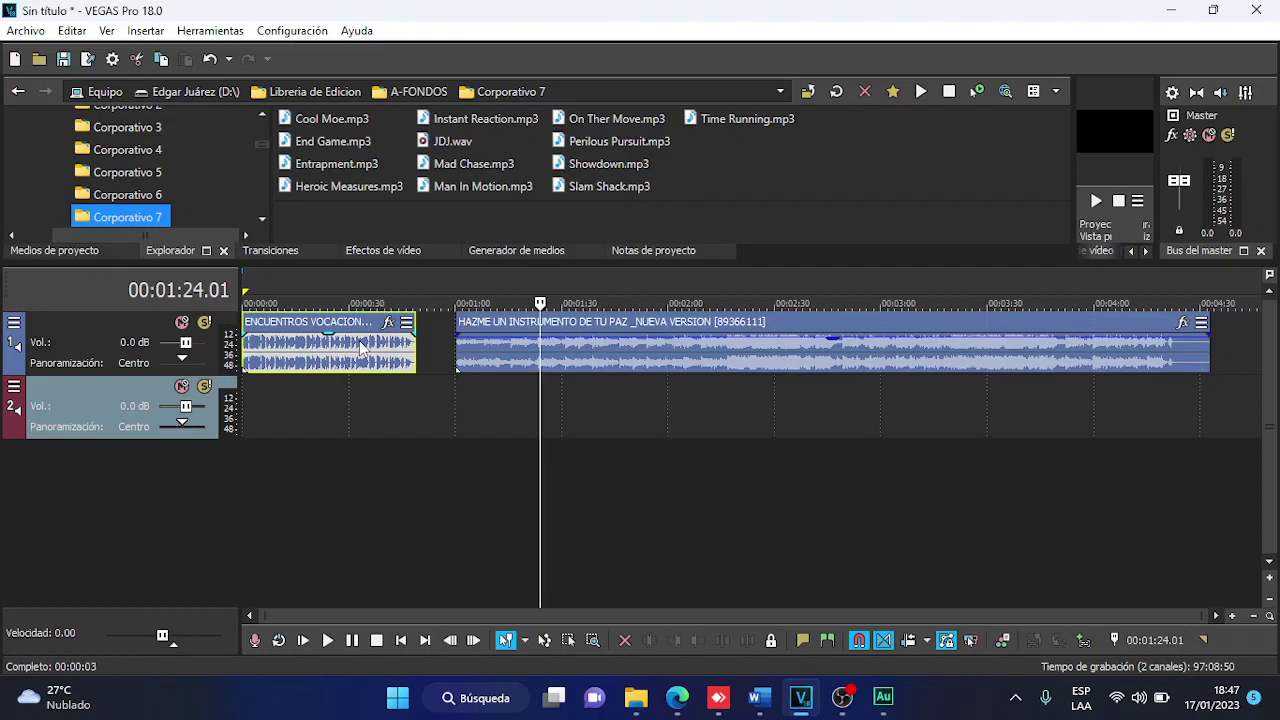
# Move the song to a new third track so that it starts at 00:00:00.
pyautogui.rightClick(376, 348)
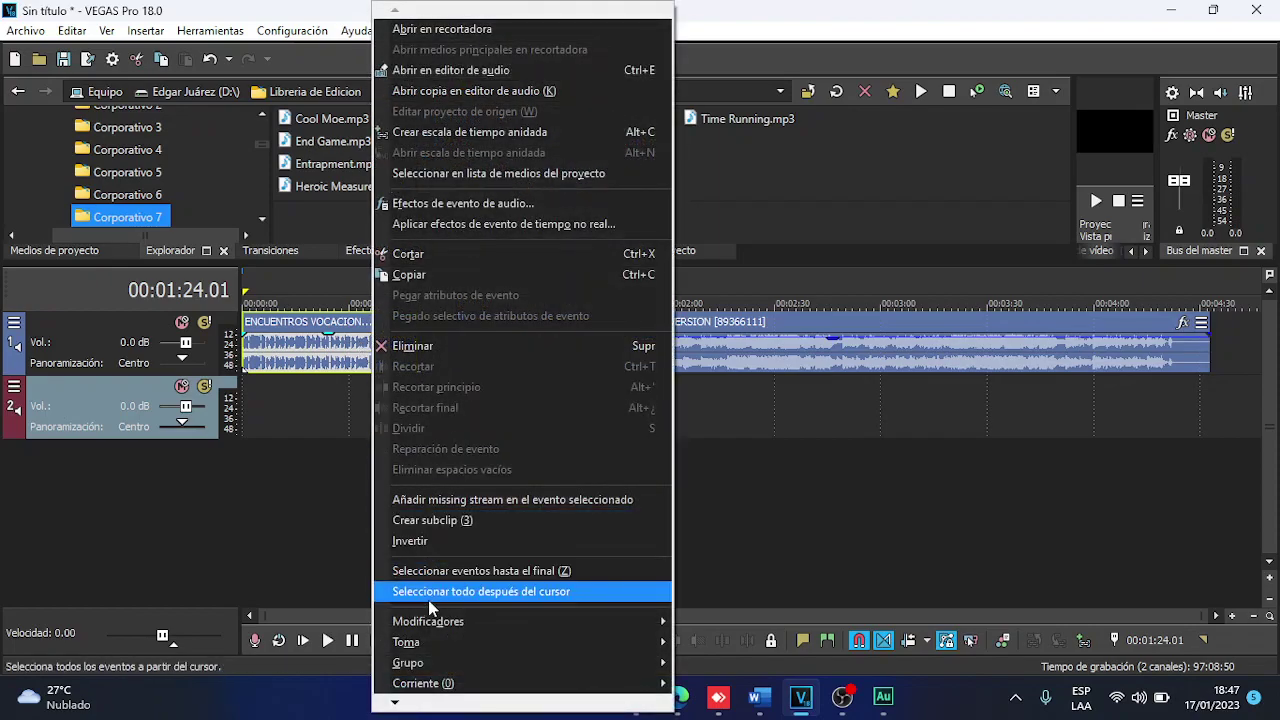
pyautogui.click(298, 328)
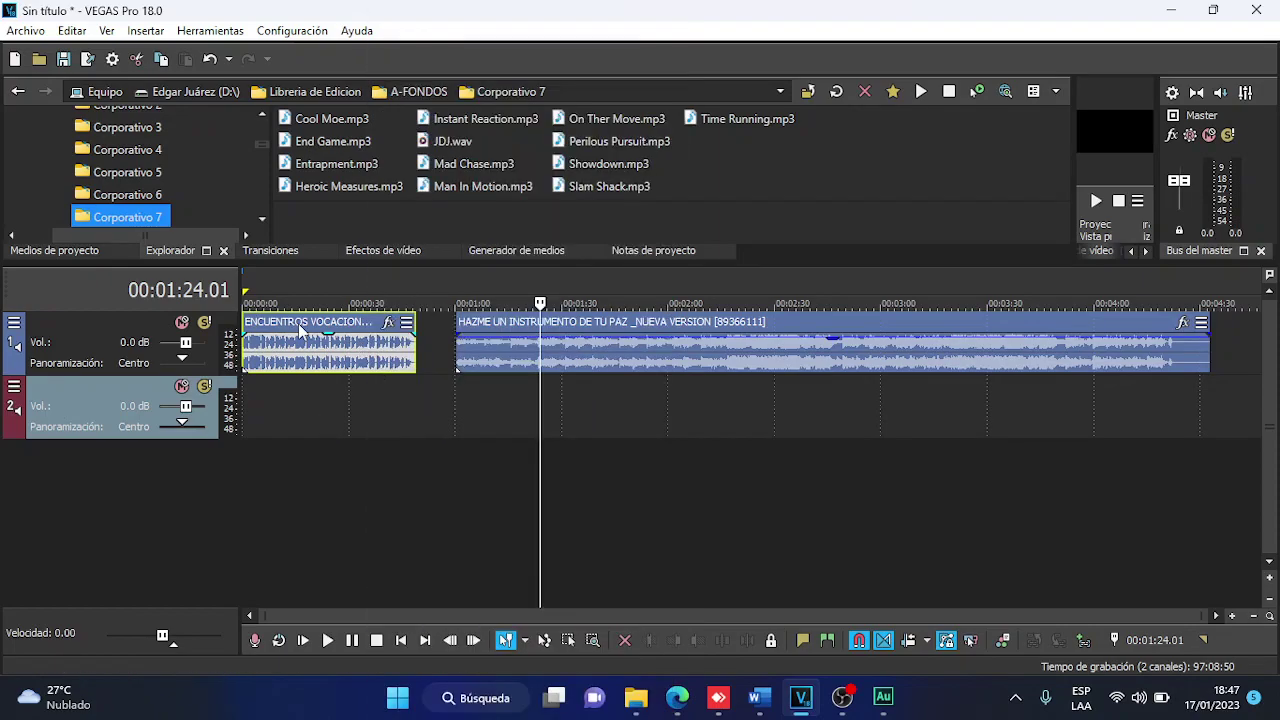
pyautogui.click(298, 328)
pyautogui.click(480, 362)
pyautogui.moveTo(376, 438); pyautogui.dragTo(266, 465)
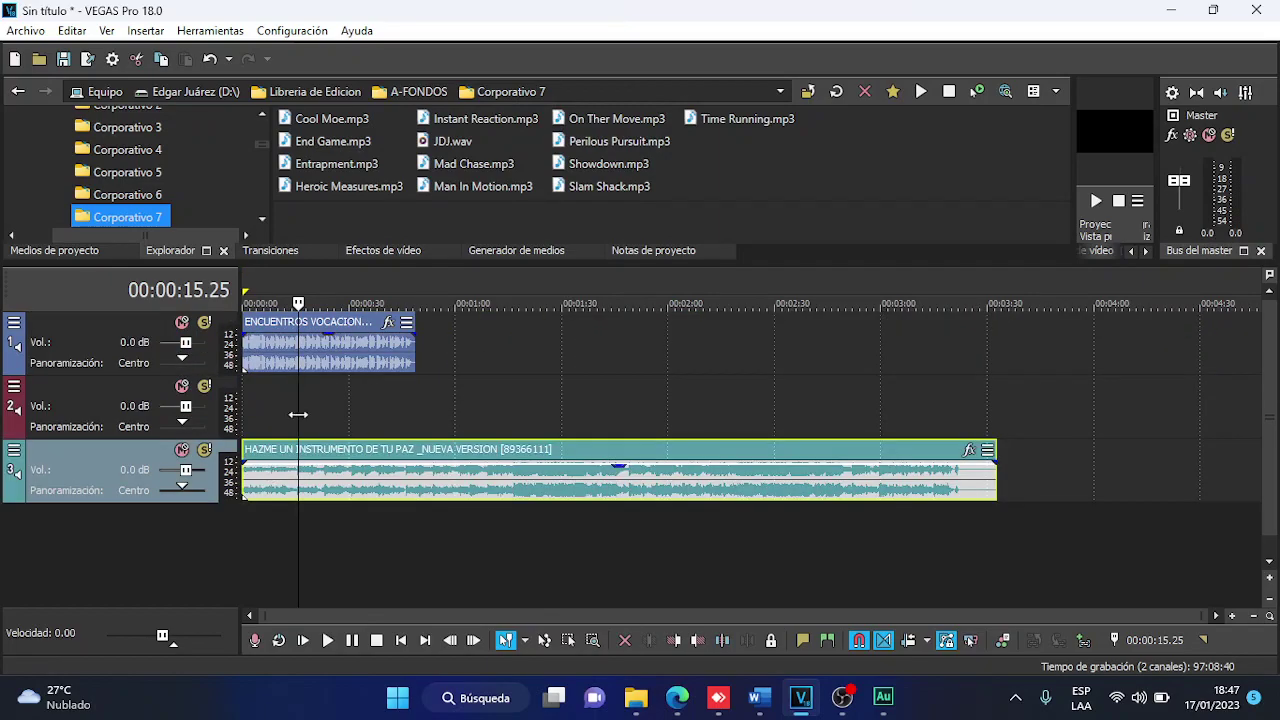
# Normalize the voice-over event on the first track.
pyautogui.click(334, 364)
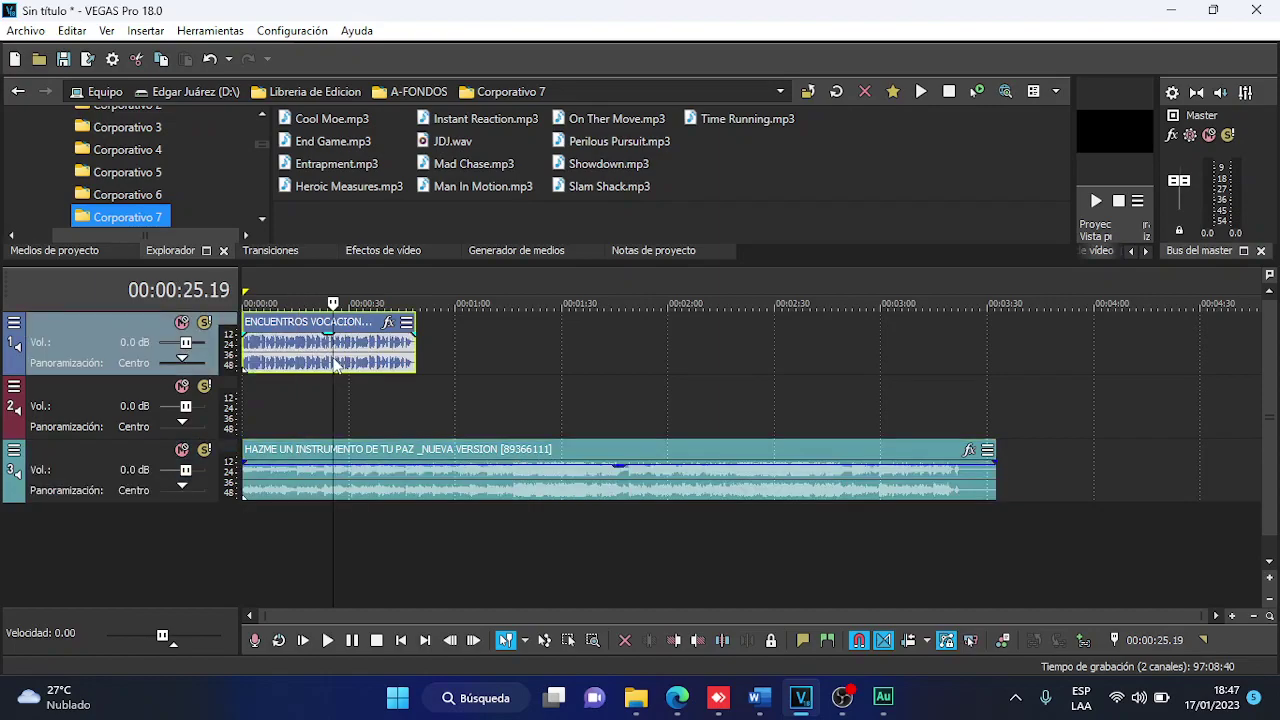
pyautogui.rightClick(334, 364)
pyautogui.moveTo(410, 622)
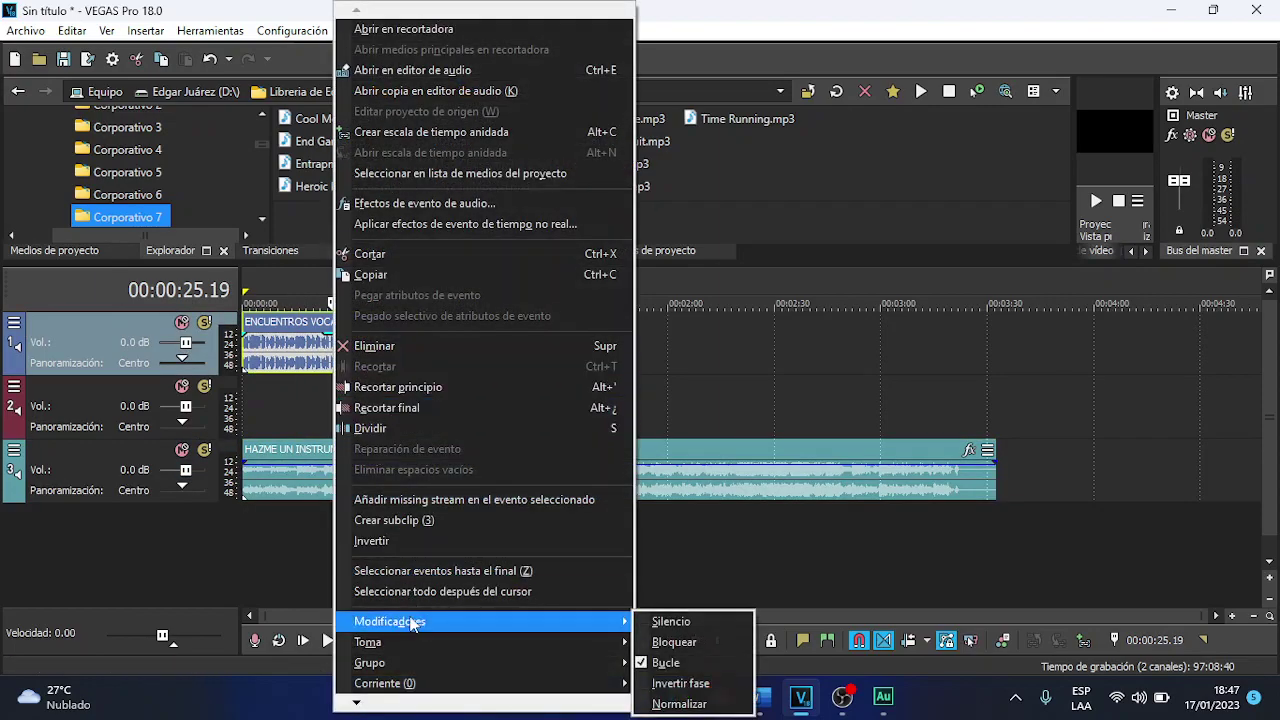
pyautogui.click(680, 704)
pyautogui.click(341, 361)
pyautogui.scroll(3, 341, 361)
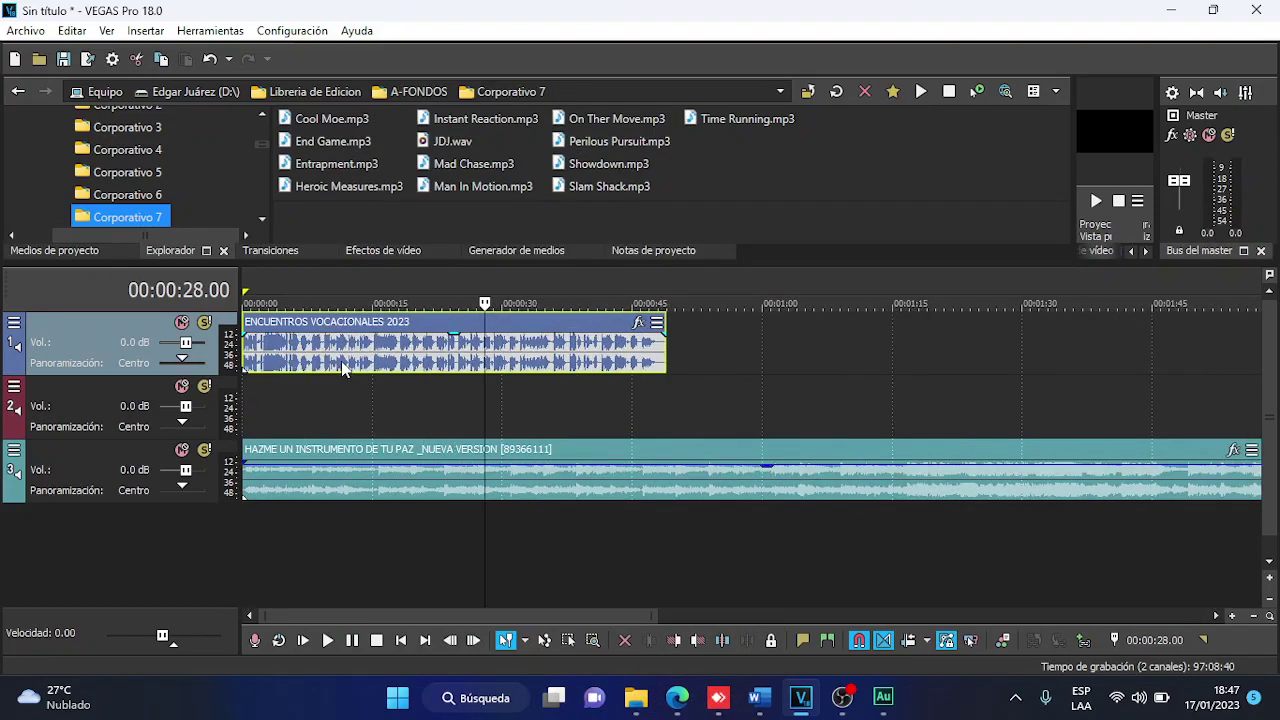
pyautogui.scroll(3, 341, 361)
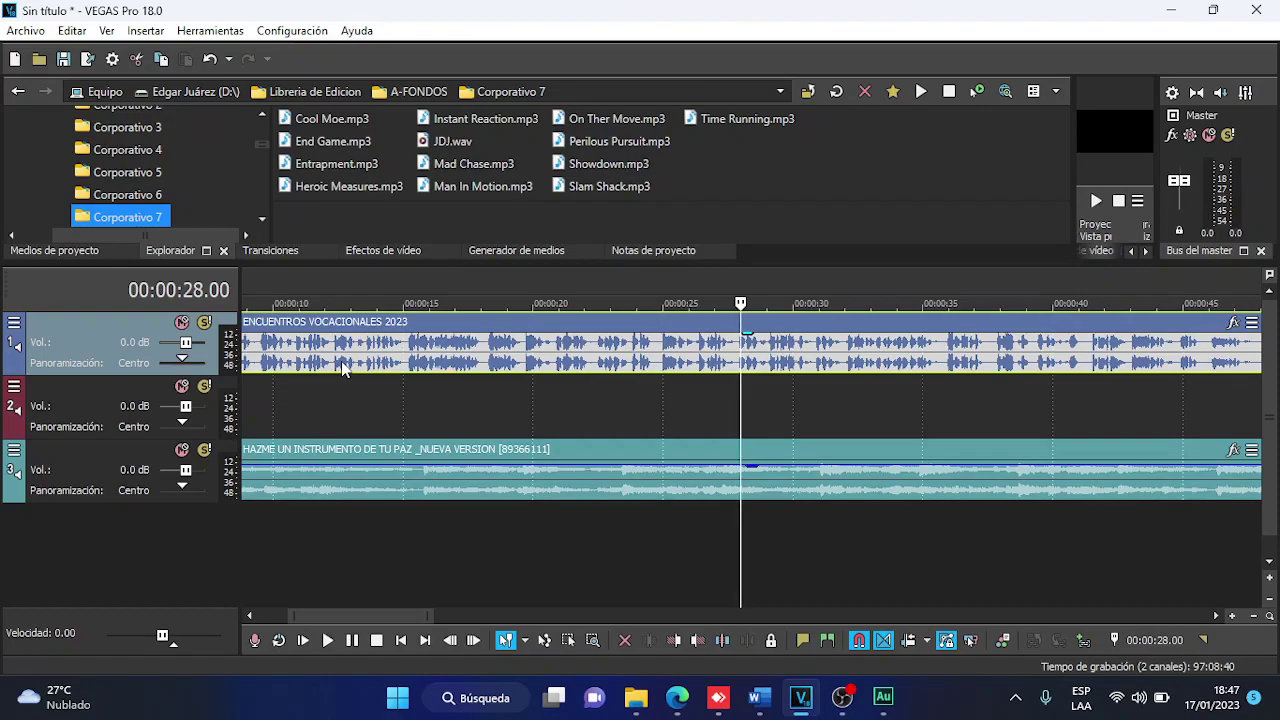
pyautogui.scroll(-3, 342, 361)
pyautogui.click(491, 362)
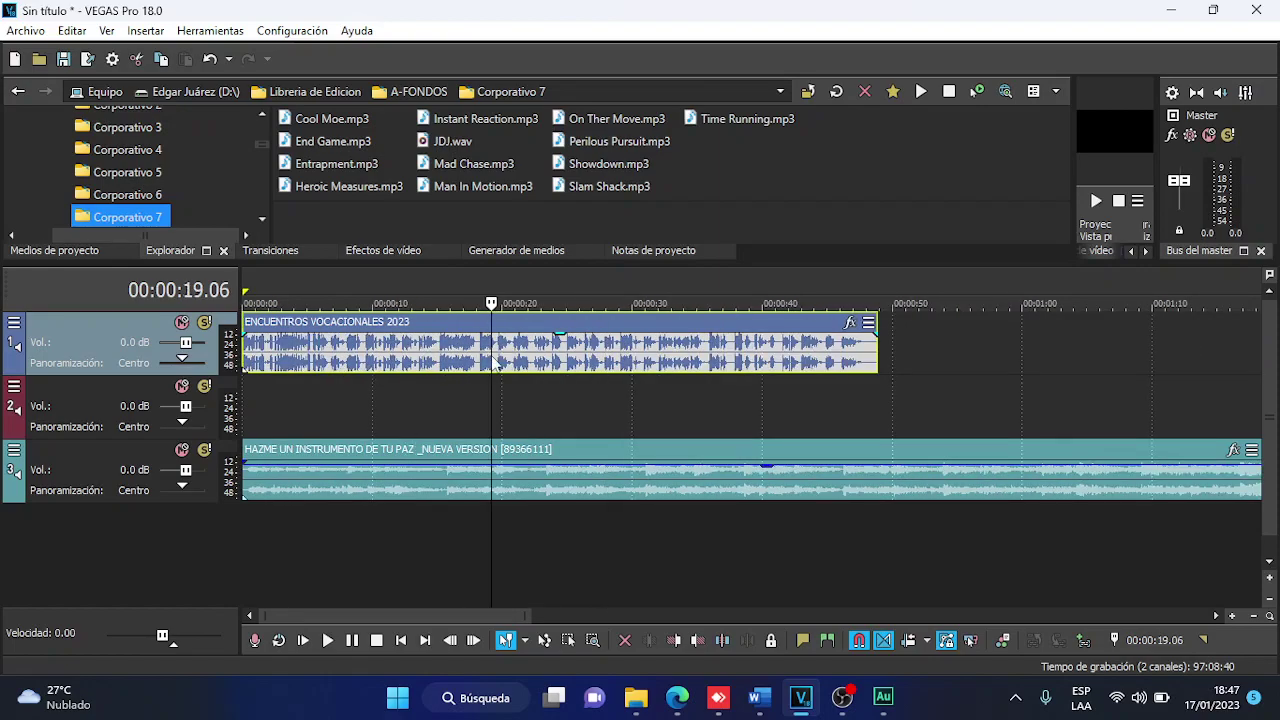
pyautogui.rightClick(541, 358)
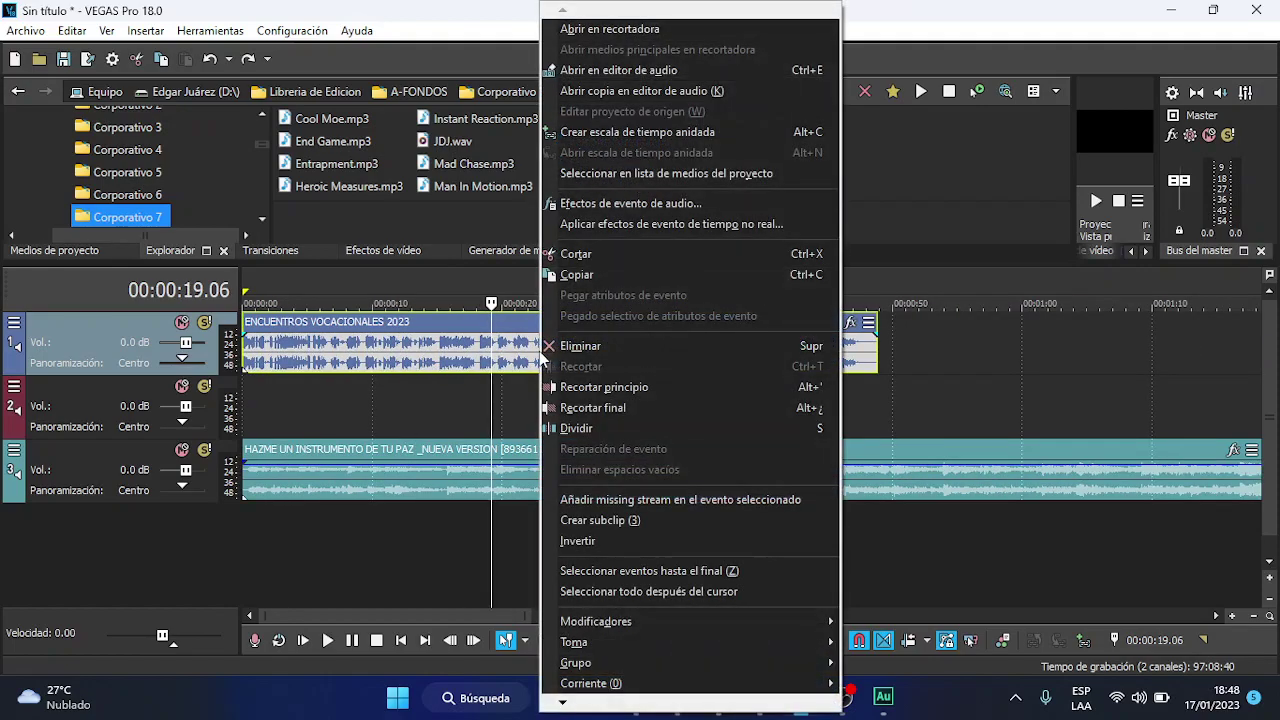
pyautogui.moveTo(674, 621)
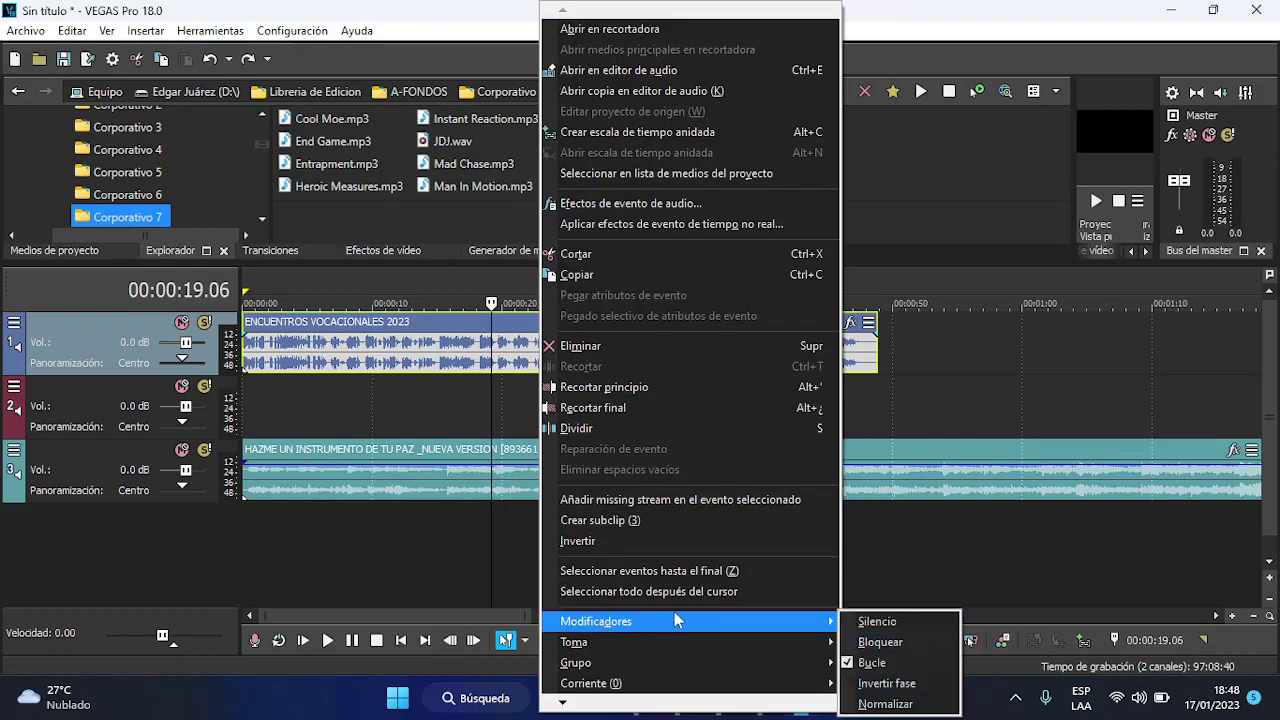
pyautogui.click(882, 704)
# Move the song along its track to start at 00:01:05.05 and play it from its beginning.
pyautogui.scroll(-3, 455, 373)
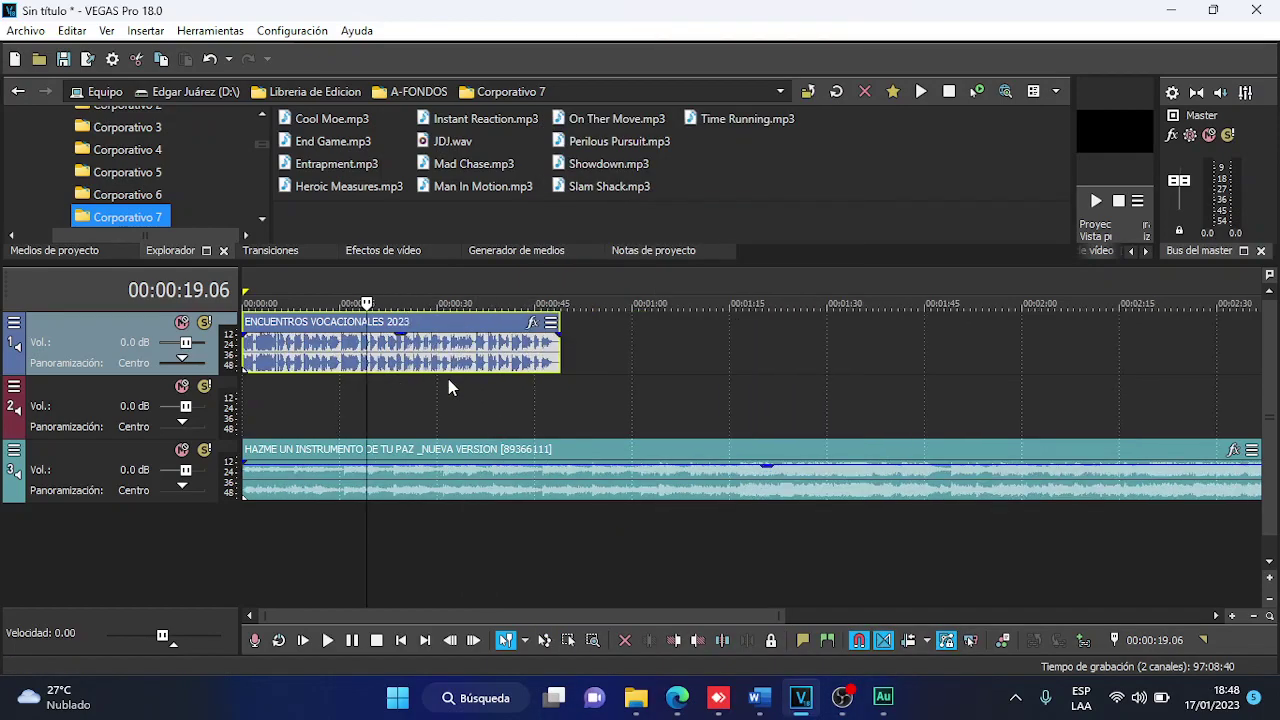
pyautogui.moveTo(438, 485); pyautogui.dragTo(860, 485)
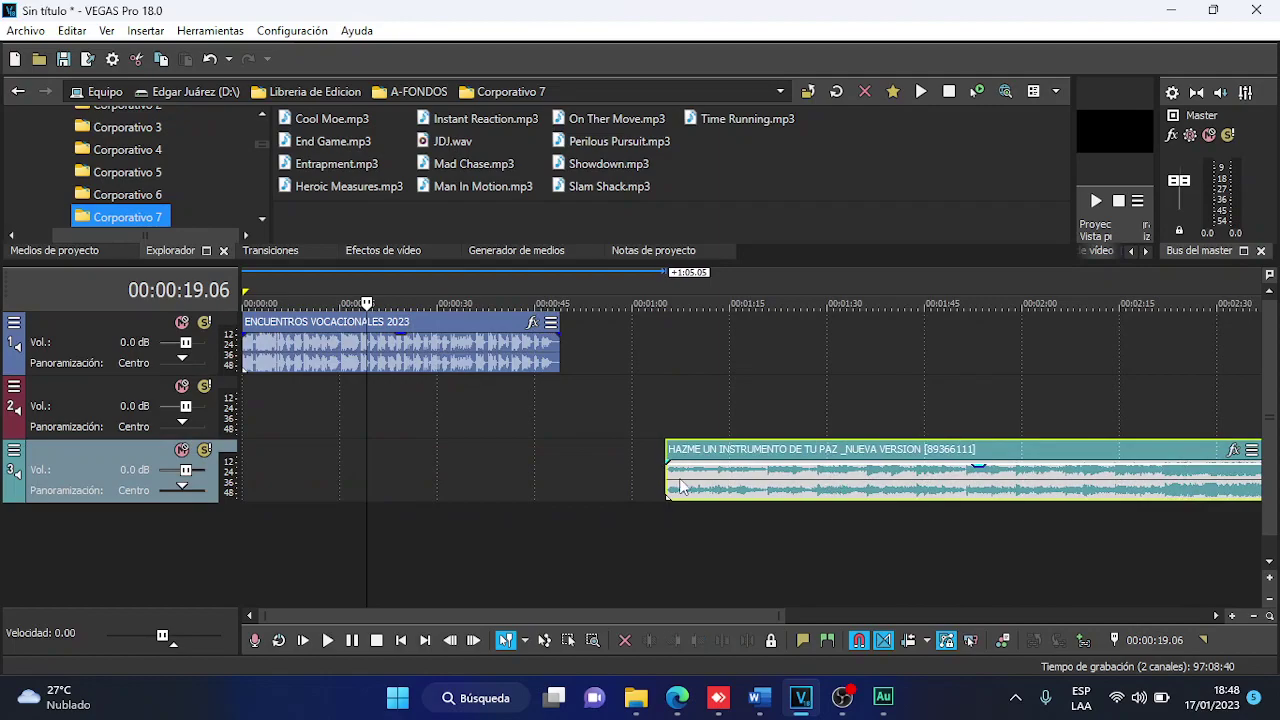
pyautogui.click(668, 479)
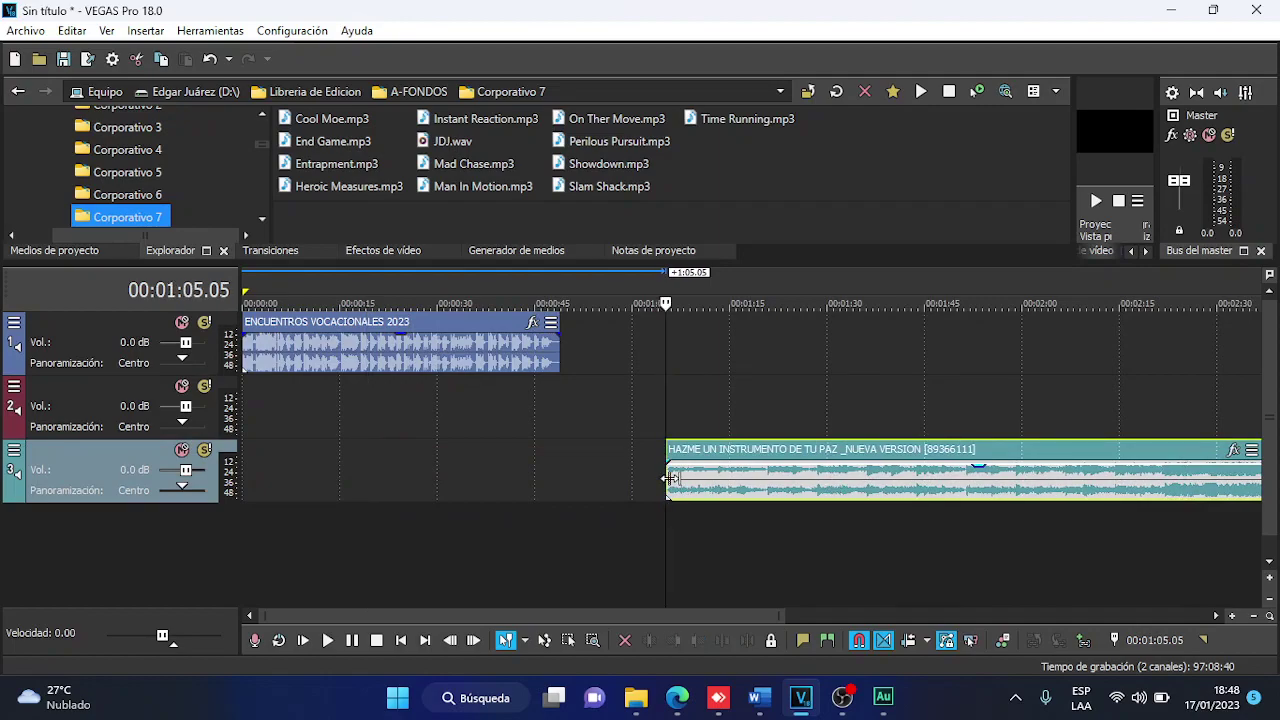
pyautogui.press('space')
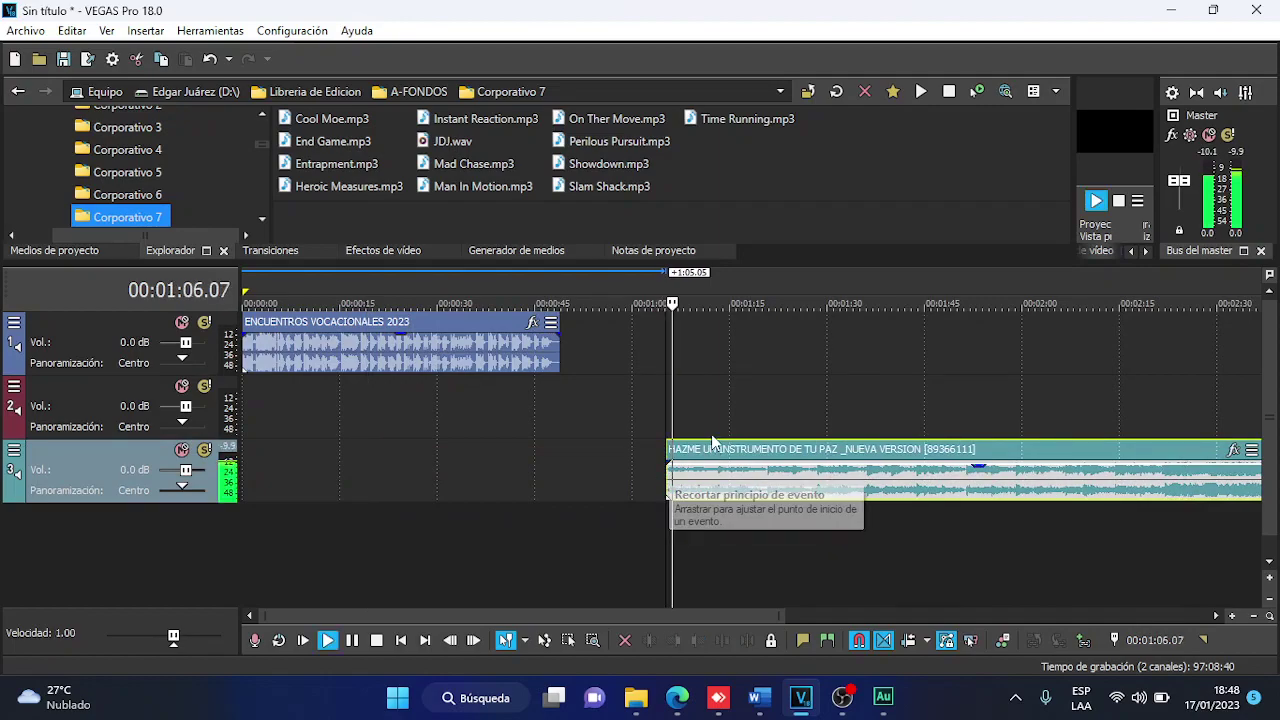
# Listen for where the opening phrase of the song begins and split the song at 00:01:20.24.
pyautogui.click(767, 385)
pyautogui.scroll(3, 768, 386)
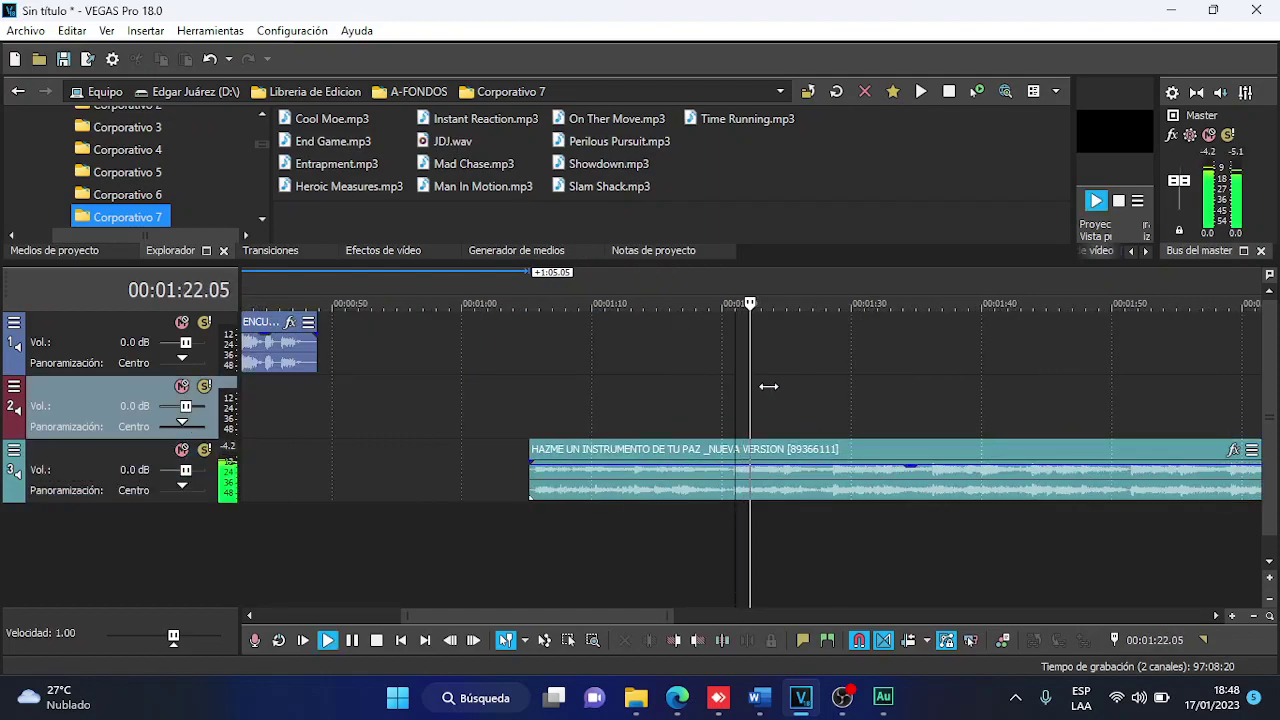
pyautogui.click(717, 387)
pyautogui.scroll(3, 717, 387)
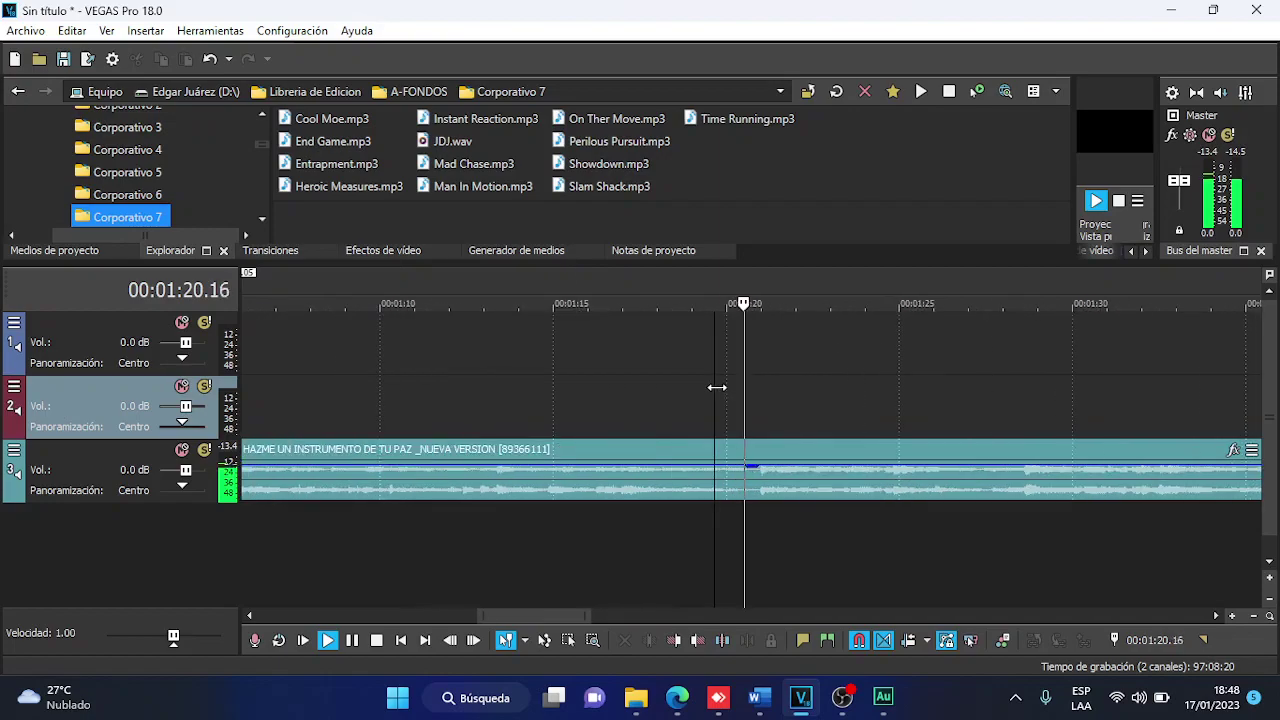
pyautogui.press('space')
pyautogui.click(754, 491)
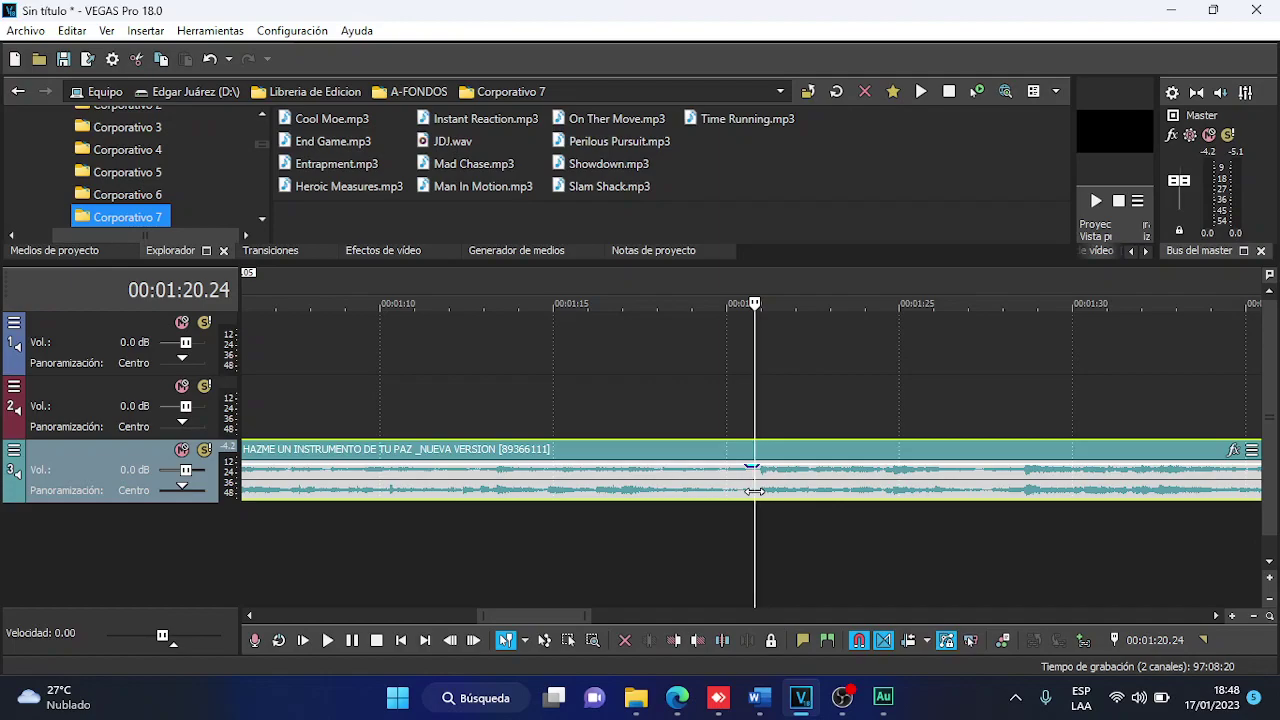
pyautogui.scroll(-2, 754, 491)
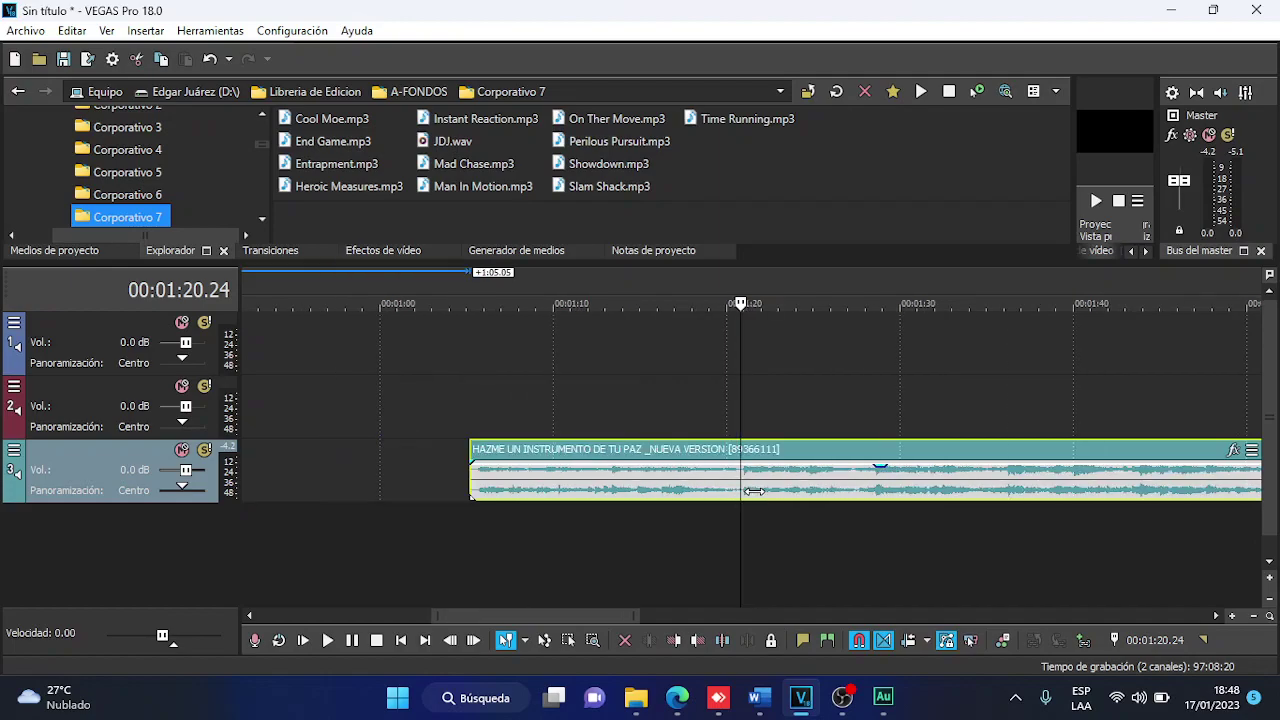
pyautogui.press('s')
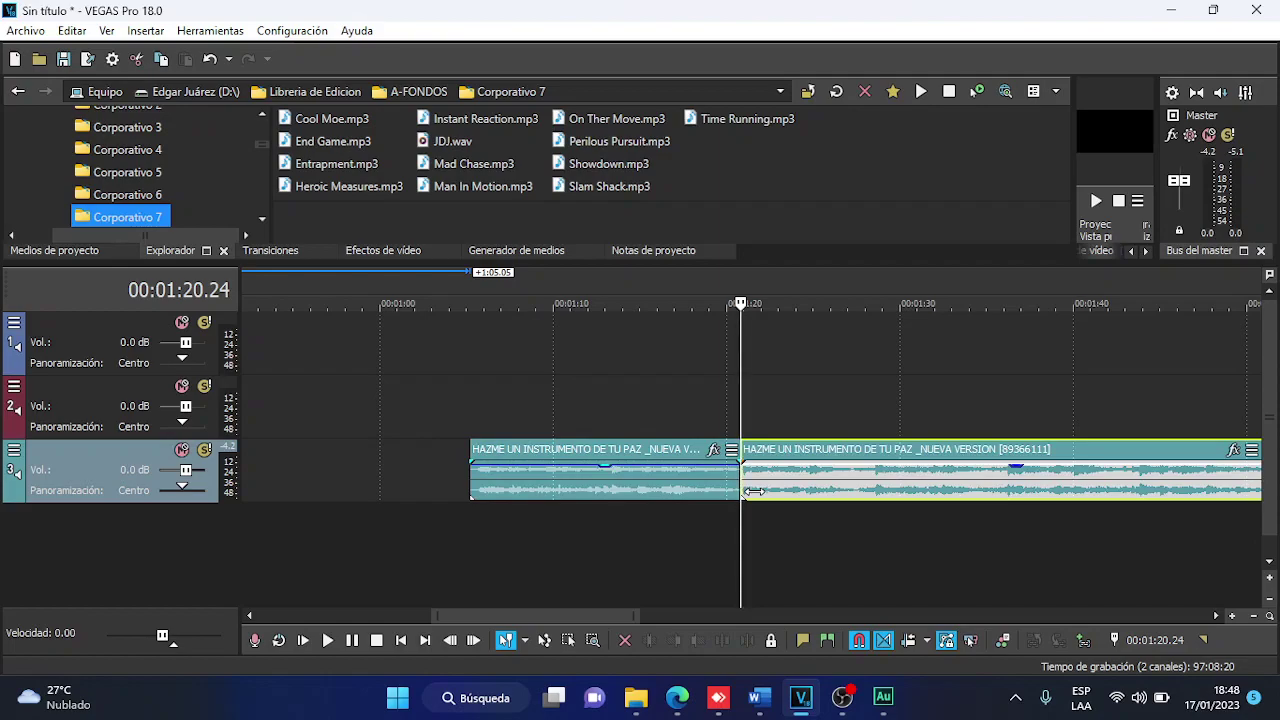
# Play on from the cut and split the song a second time at 00:01:27.15.
pyautogui.scroll(-4, 752, 491)
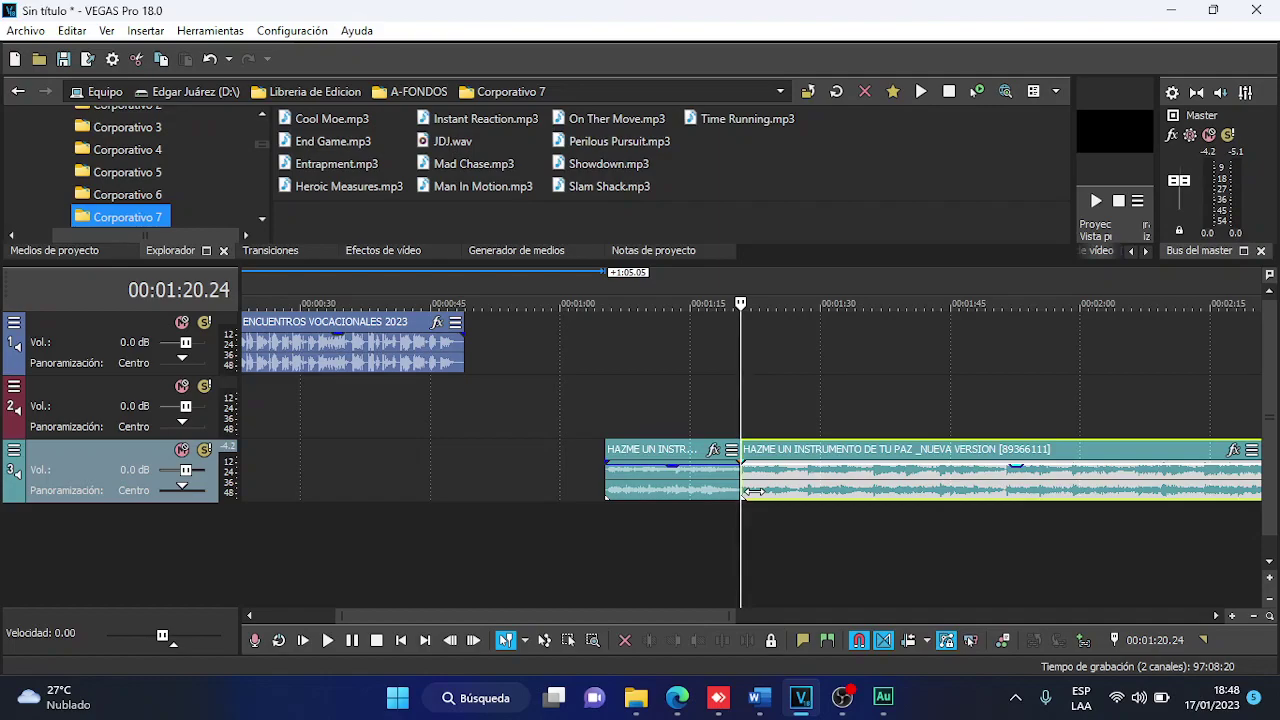
pyautogui.press('space')
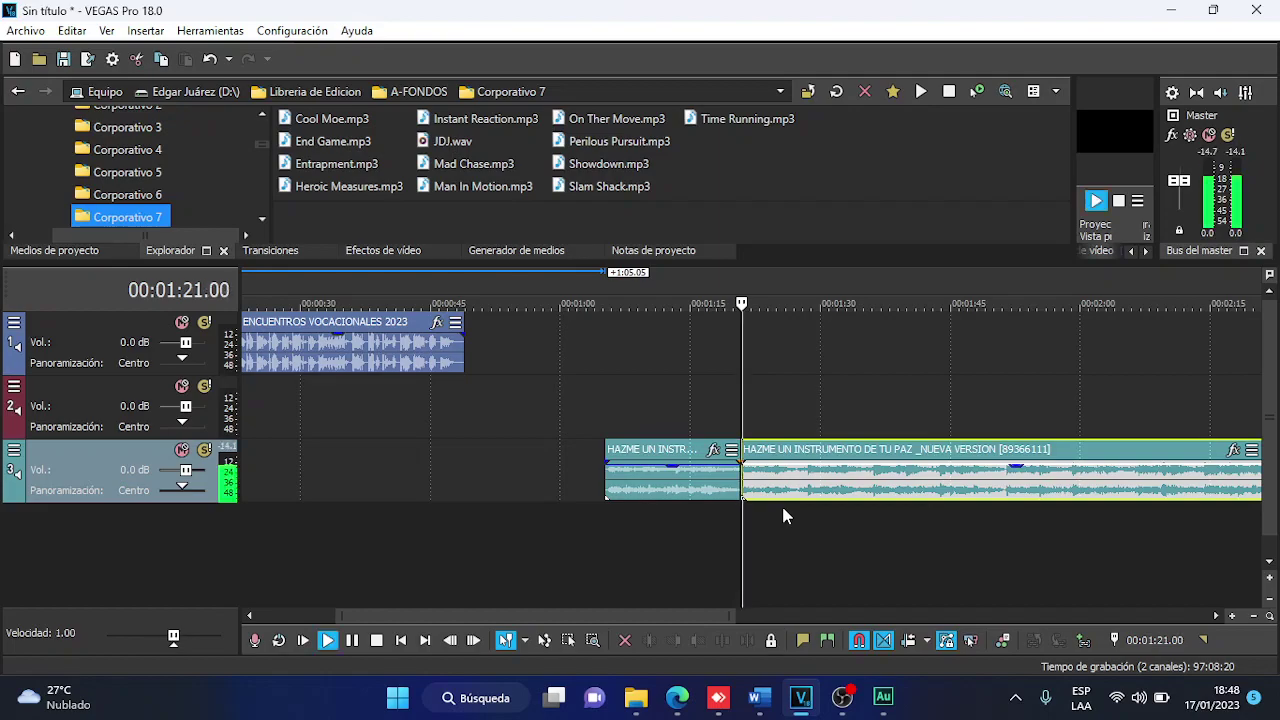
pyautogui.scroll(3, 787, 507)
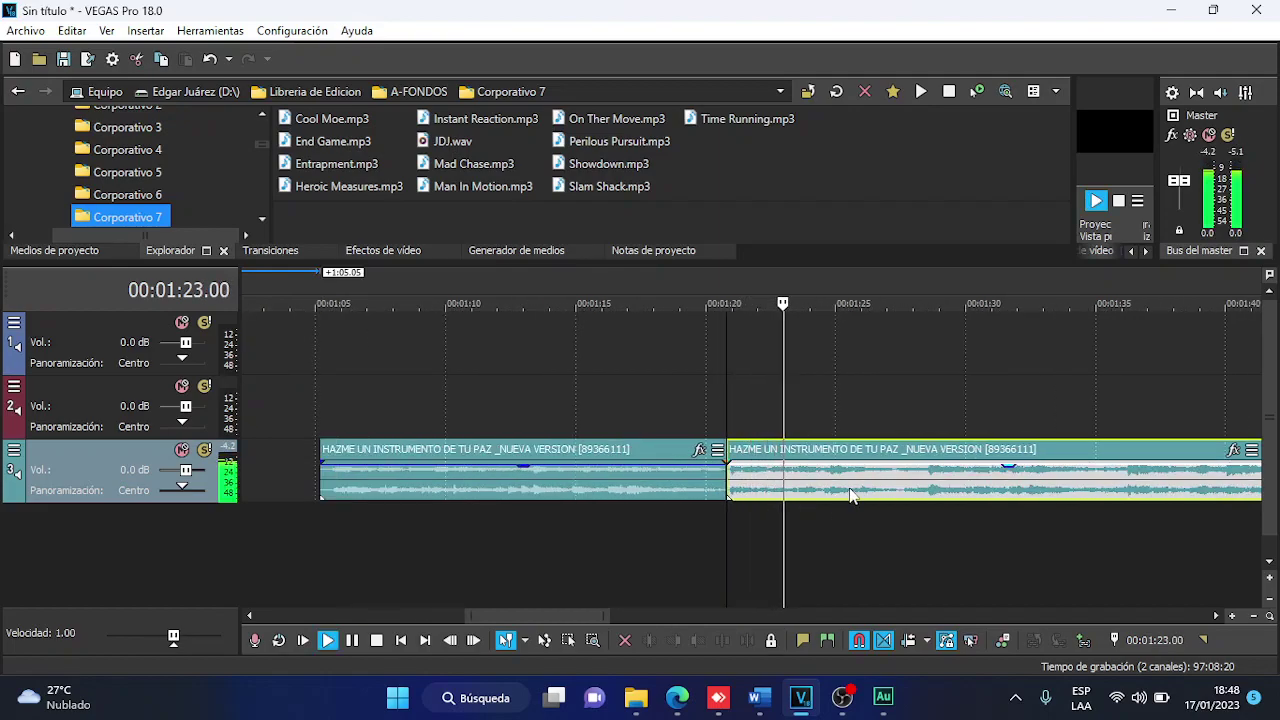
pyautogui.scroll(3, 882, 492)
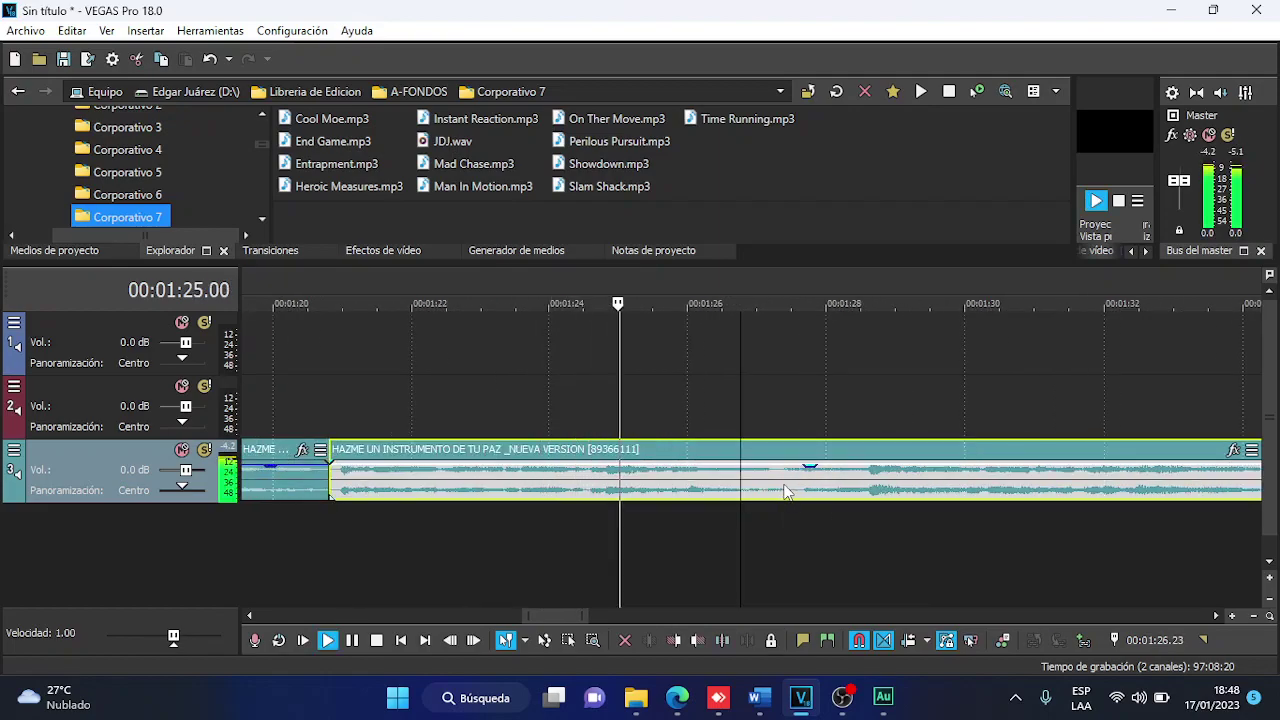
pyautogui.press('space')
pyautogui.scroll(-8, 785, 497)
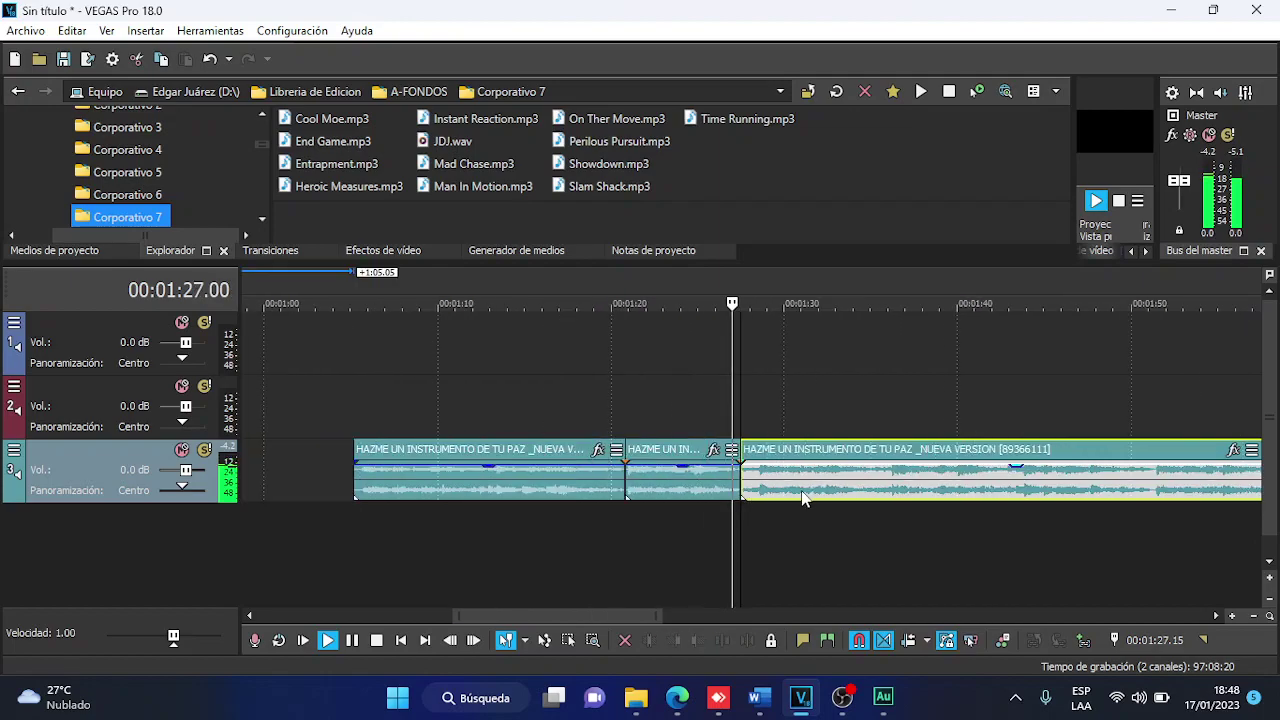
# Move the song piece between the two cuts to the start of its track and start the voice-over right after it, at 6.20.
pyautogui.moveTo(720, 478); pyautogui.dragTo(232, 476)
pyautogui.scroll(-3, 300, 478)
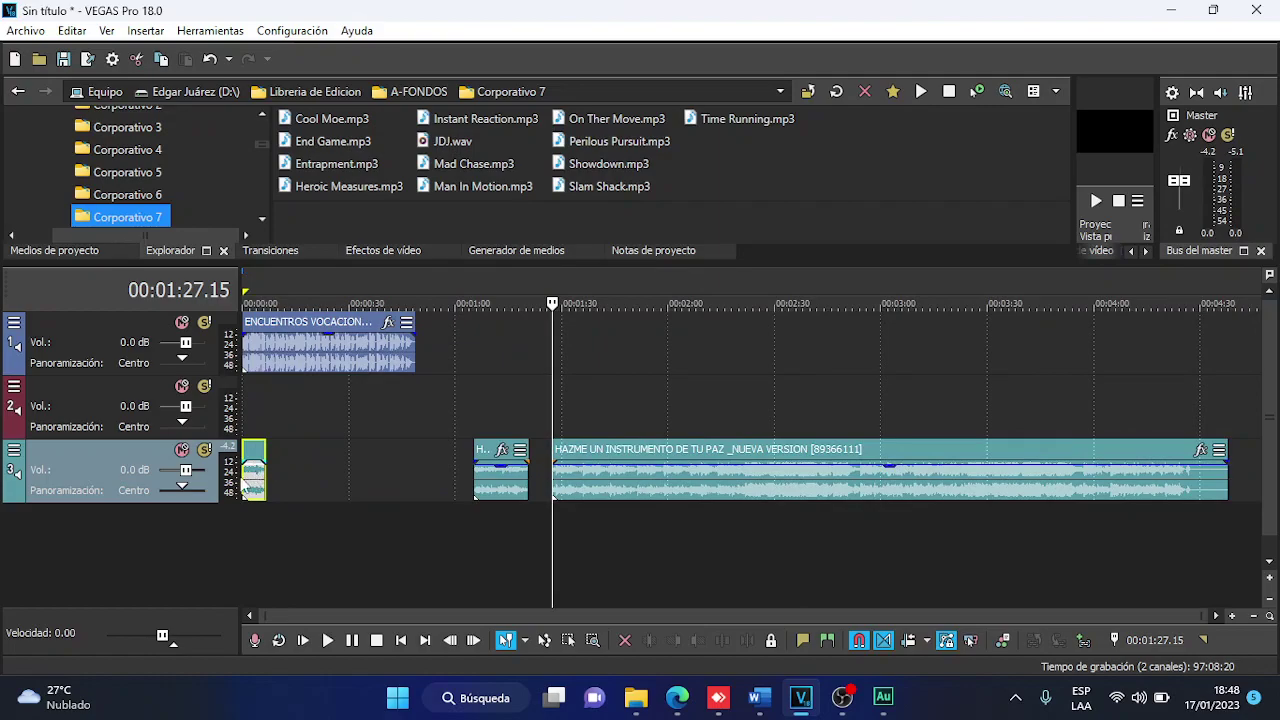
pyautogui.moveTo(281, 361); pyautogui.dragTo(303, 360)
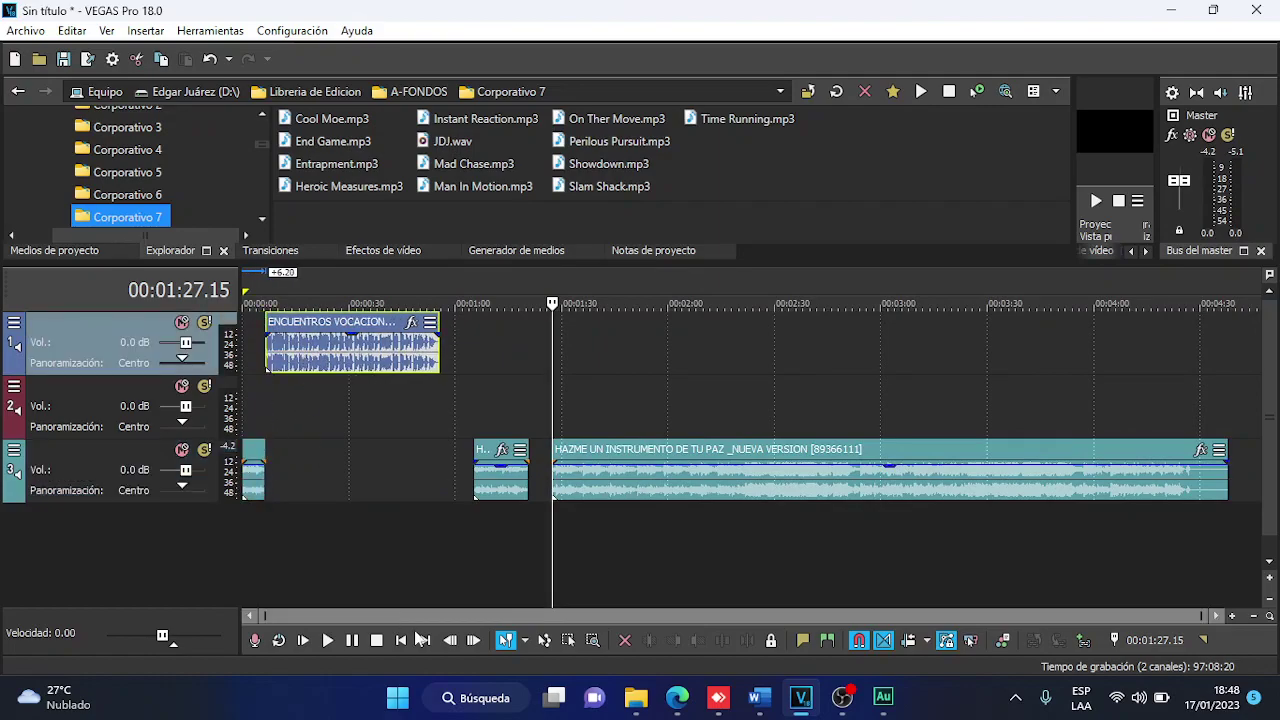
# Add a short fade-out at the end of the opening music piece and play it from the start of the project.
pyautogui.click(401, 640)
pyautogui.scroll(4, 370, 487)
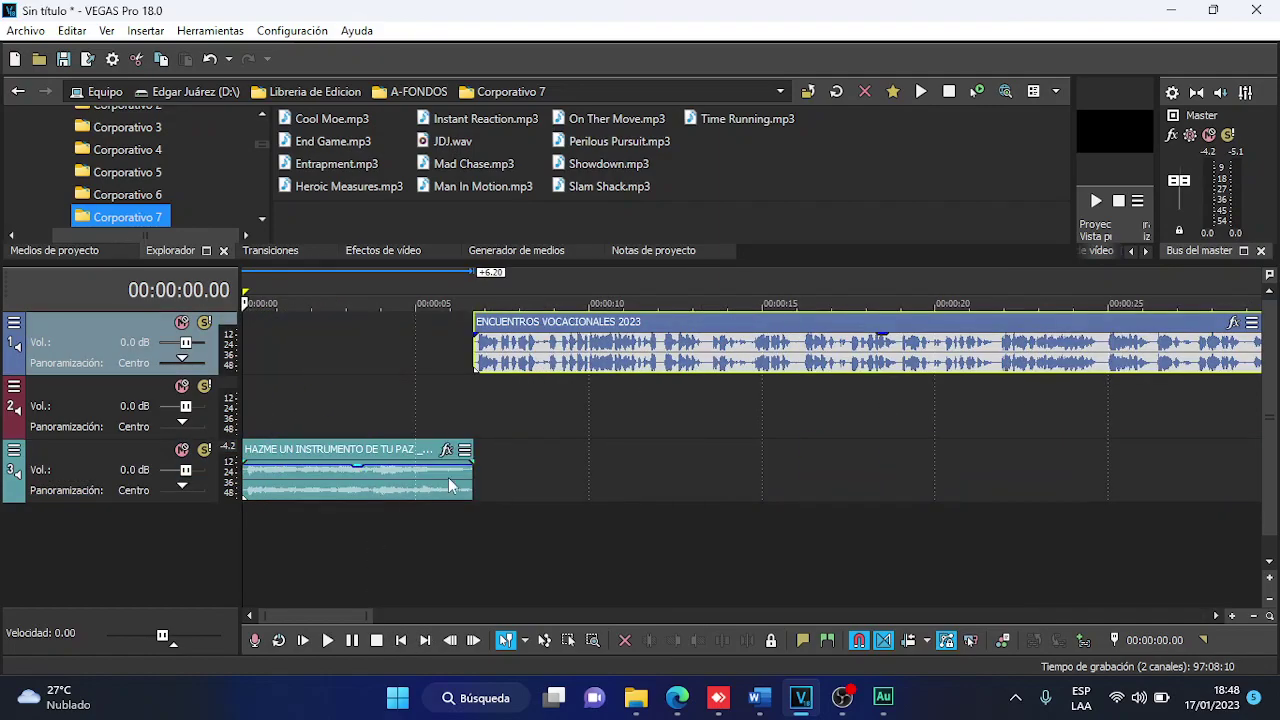
pyautogui.click(340, 487)
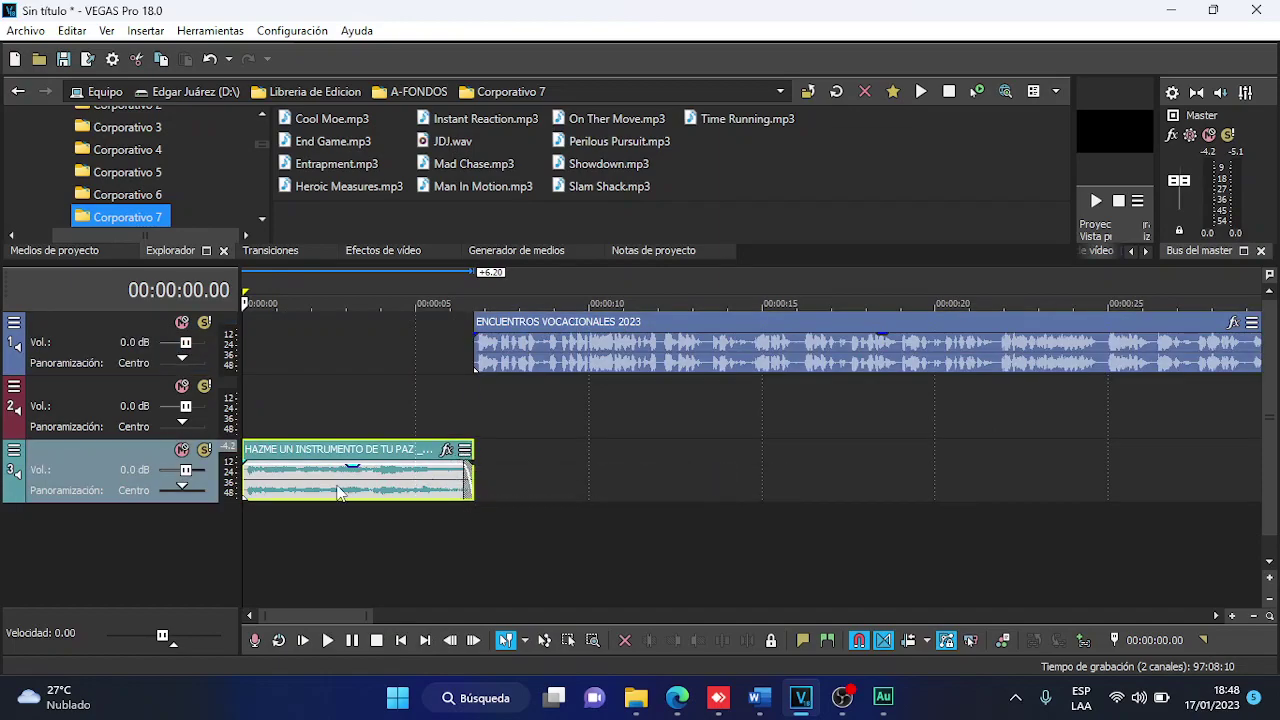
pyautogui.press('space')
pyautogui.press('Return')
pyautogui.scroll(3, 305, 490)
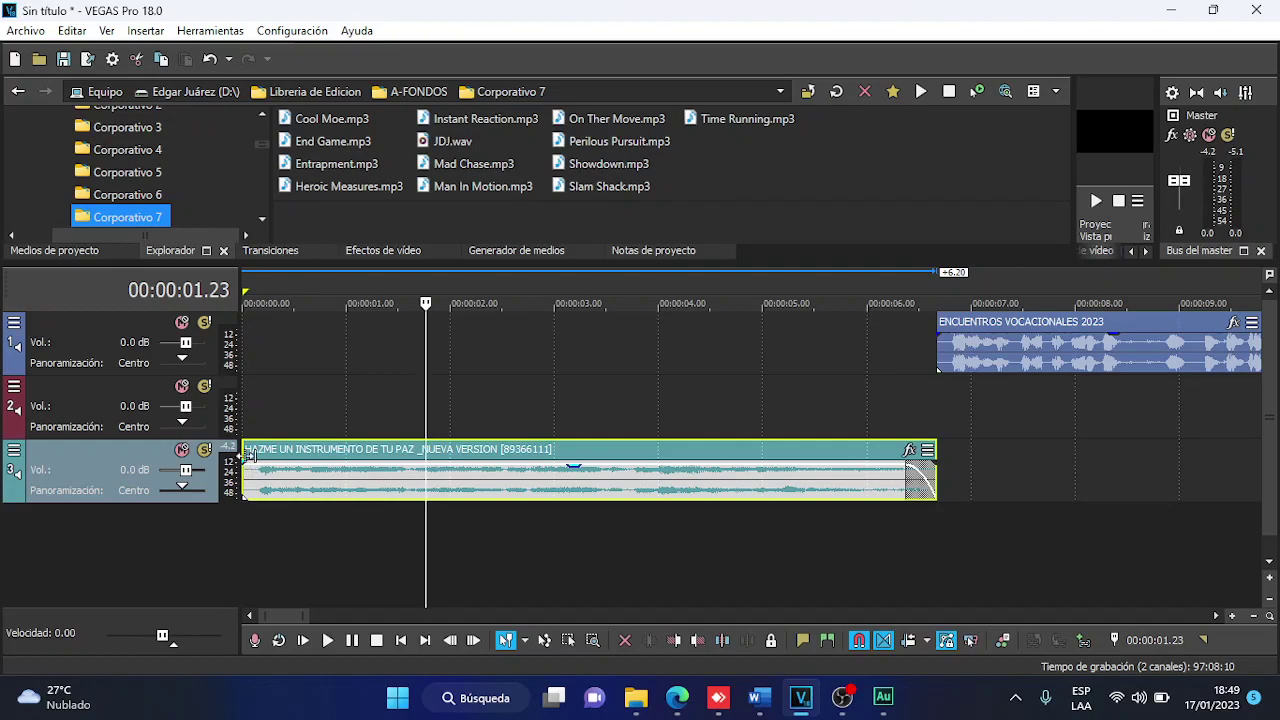
# Add a fade-in at the start of the opening music piece, listen to it and shorten the fade.
pyautogui.moveTo(244, 462); pyautogui.dragTo(279, 460)
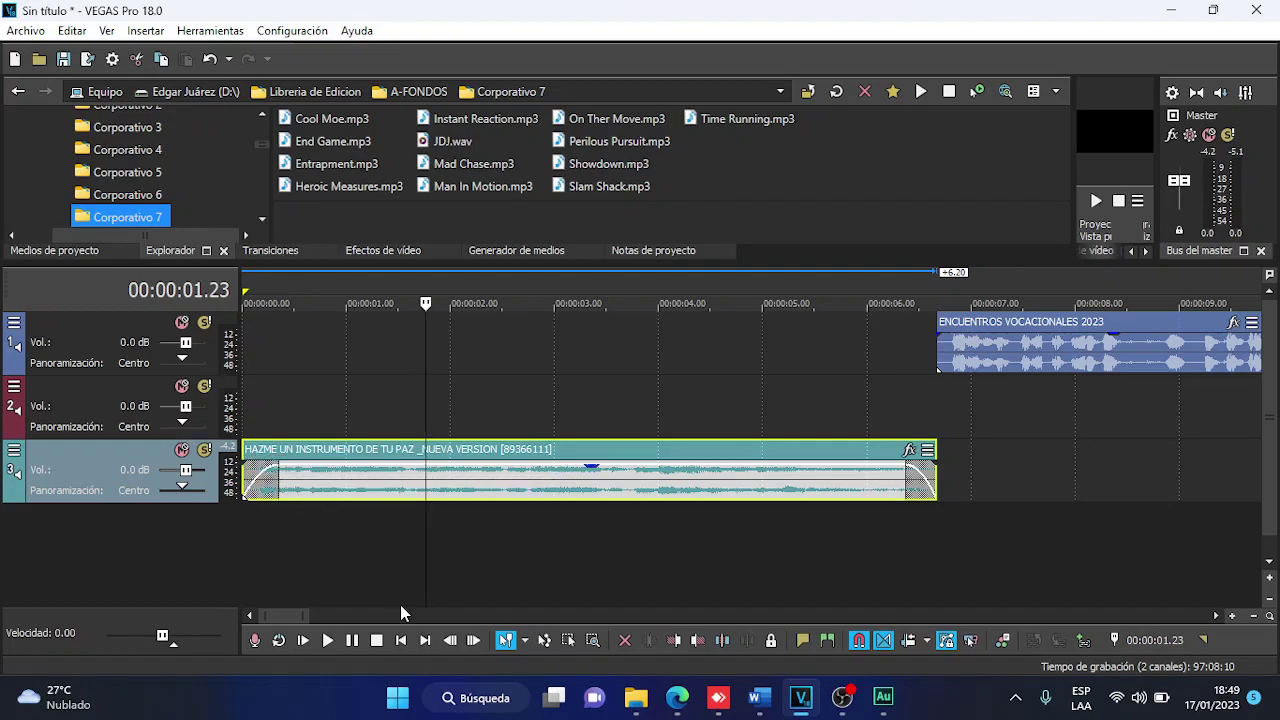
pyautogui.click(403, 640)
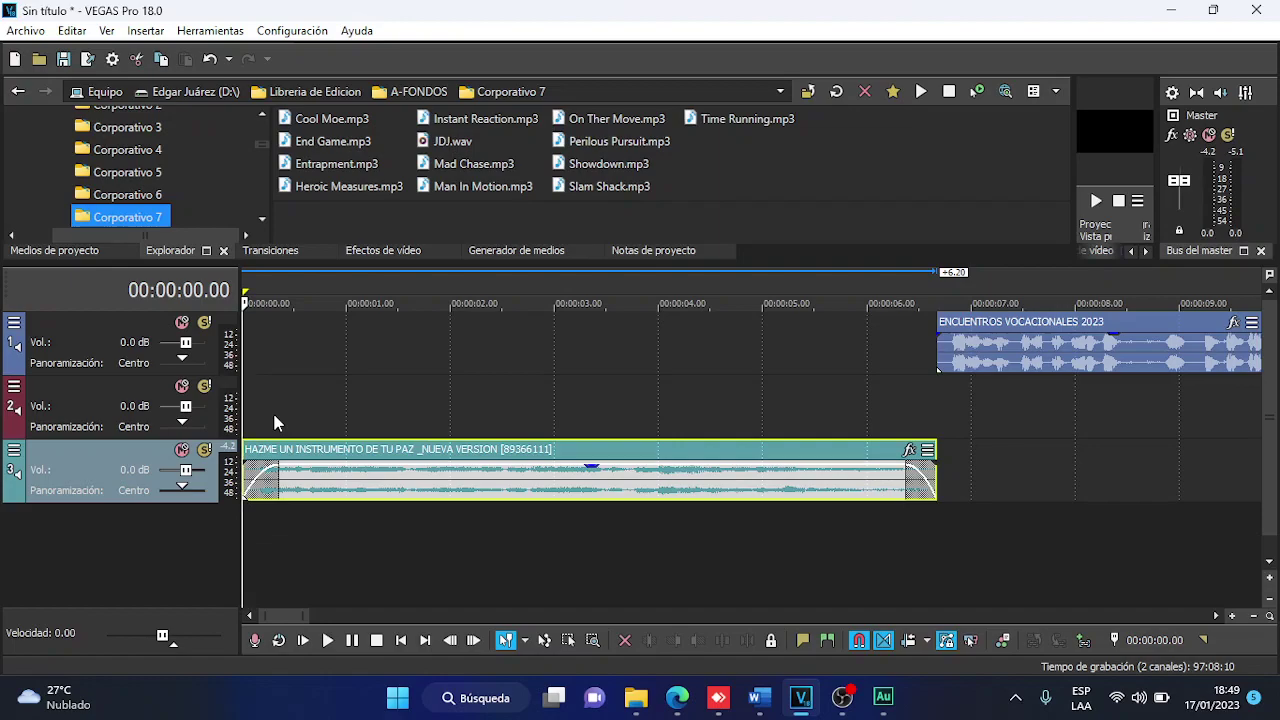
pyautogui.click(914, 486)
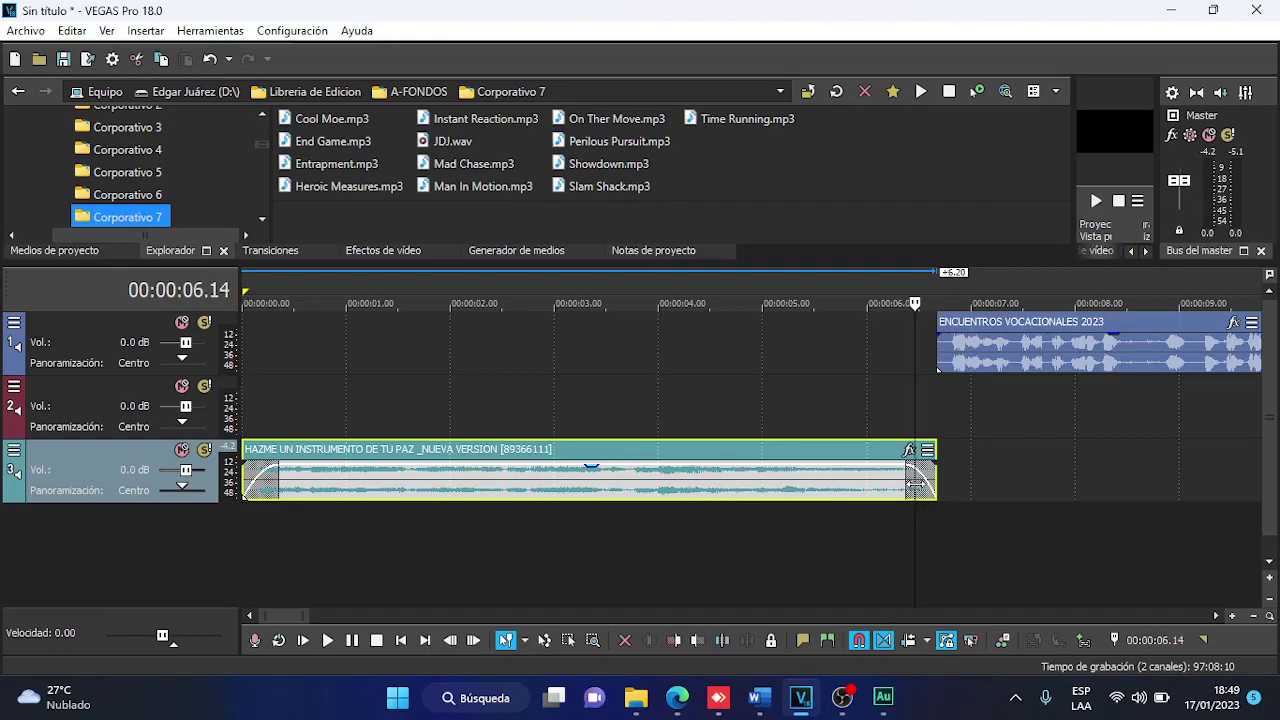
pyautogui.click(401, 640)
pyautogui.press('space')
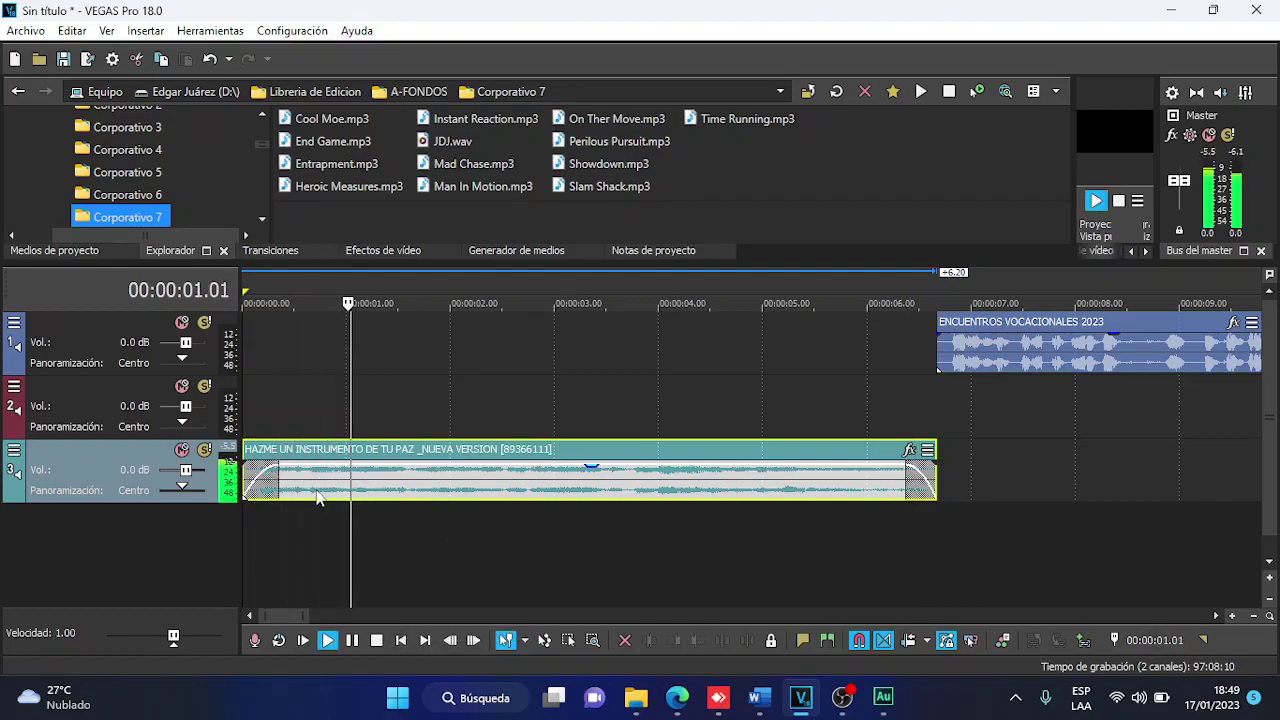
pyautogui.moveTo(276, 472); pyautogui.dragTo(258, 489)
pyautogui.click(401, 640)
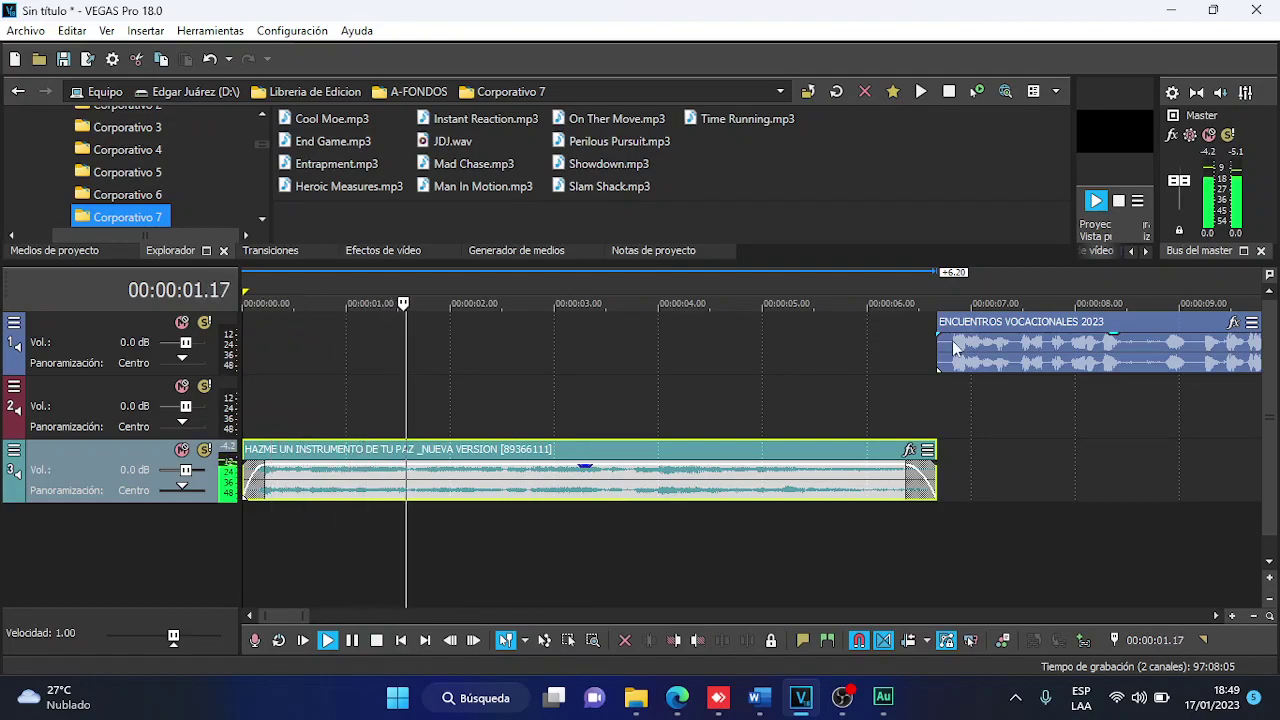
# Move the earlier part of the song onto a new fourth track, starting at about 7.19.
pyautogui.scroll(-3, 892, 393)
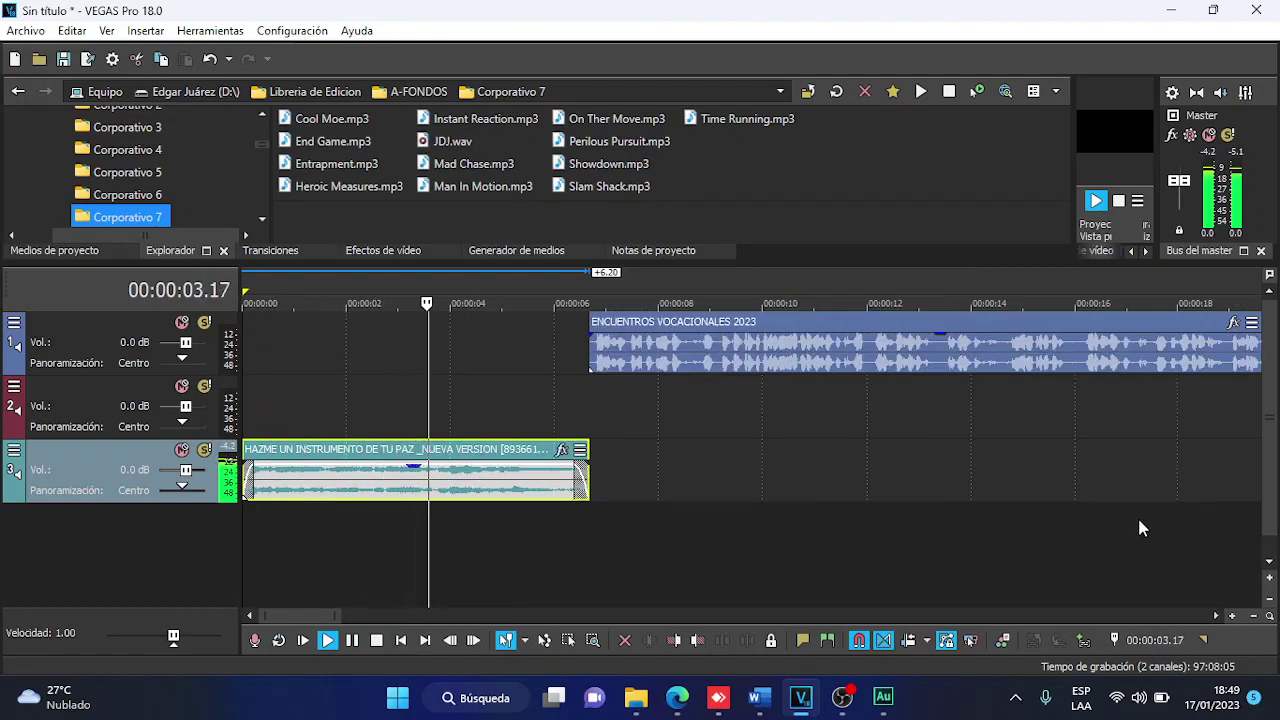
pyautogui.click(1268, 604)
pyautogui.scroll(-6, 790, 452)
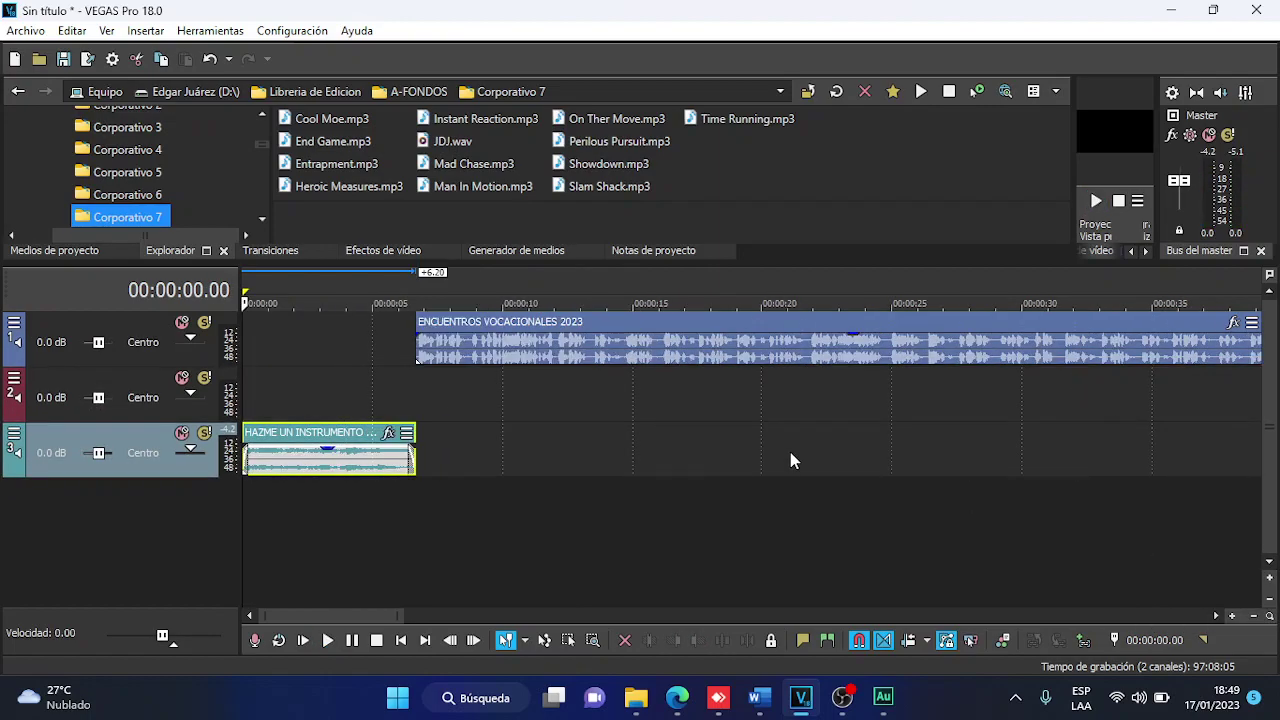
pyautogui.moveTo(830, 435); pyautogui.dragTo(352, 485)
pyautogui.click(287, 387)
pyautogui.scroll(7, 287, 382)
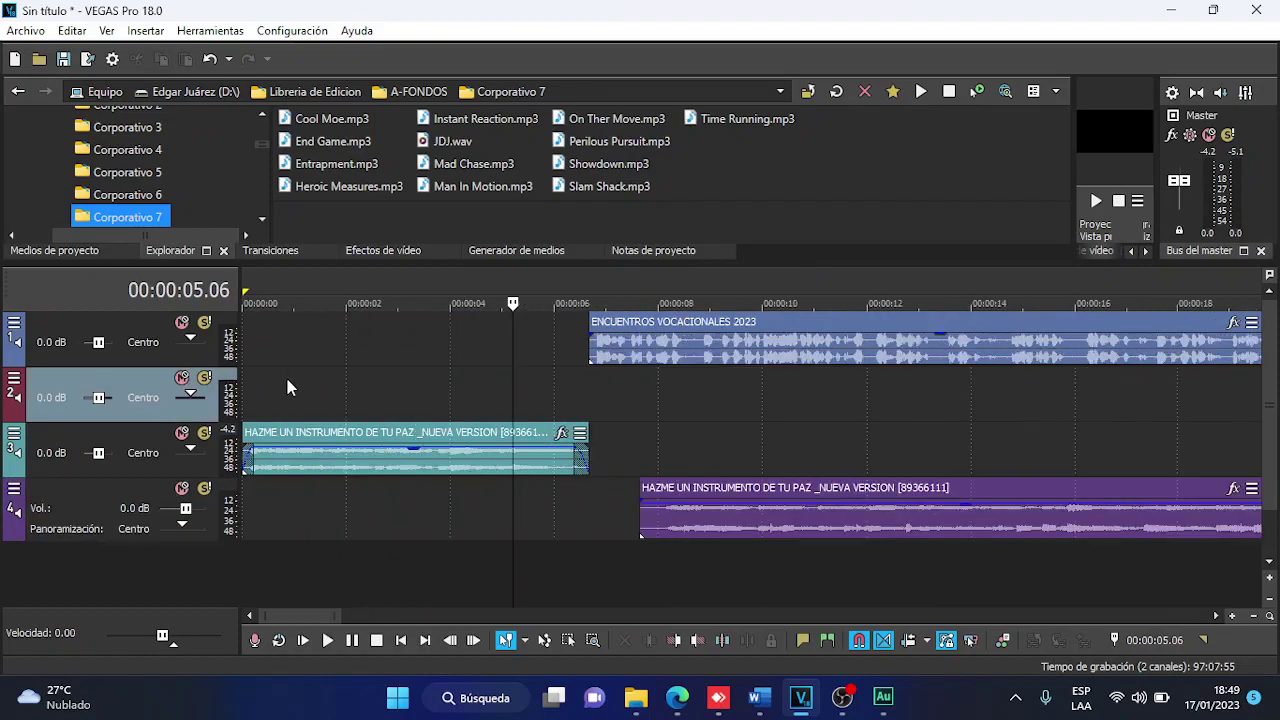
# Shift the voice-over more than a second later and move the fourth-track song piece to start at 00:00:06.00.
pyautogui.moveTo(729, 345); pyautogui.dragTo(814, 345)
pyautogui.moveTo(797, 547); pyautogui.dragTo(641, 512)
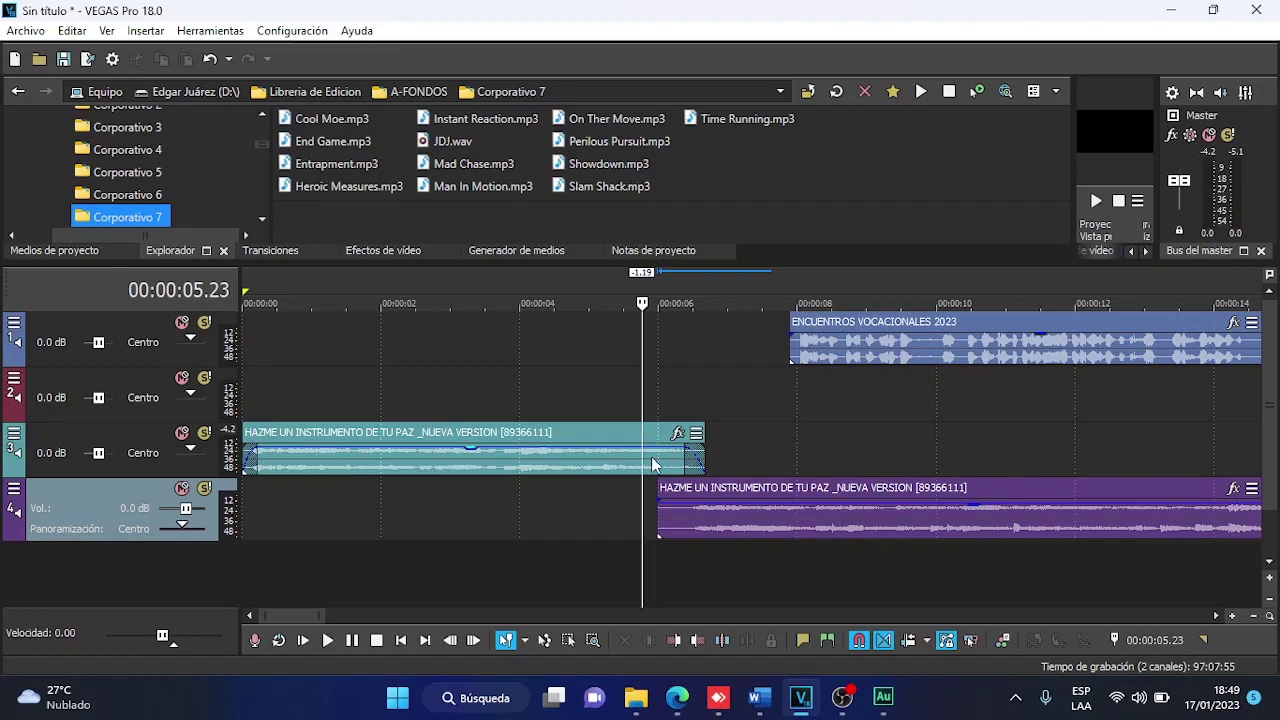
pyautogui.click(652, 400)
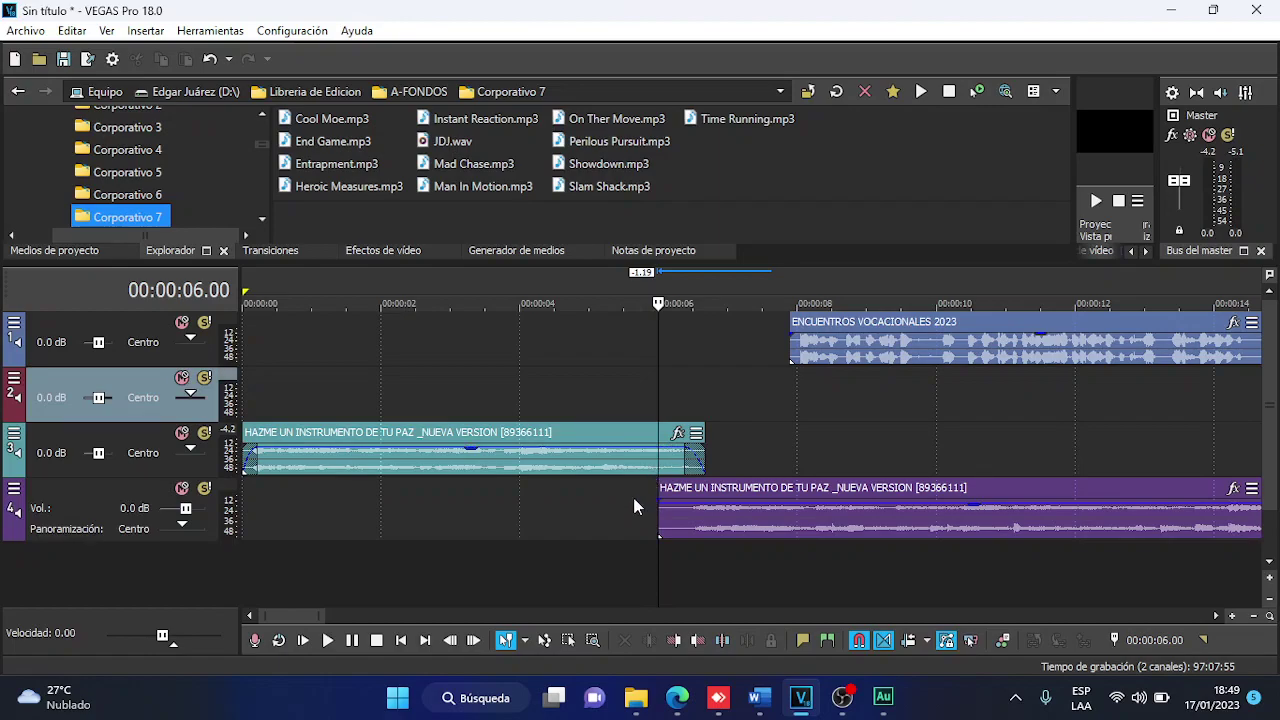
# Solo the third and fourth tracks and play the transition between the two music pieces from 00:00:04.11.
pyautogui.click(205, 435)
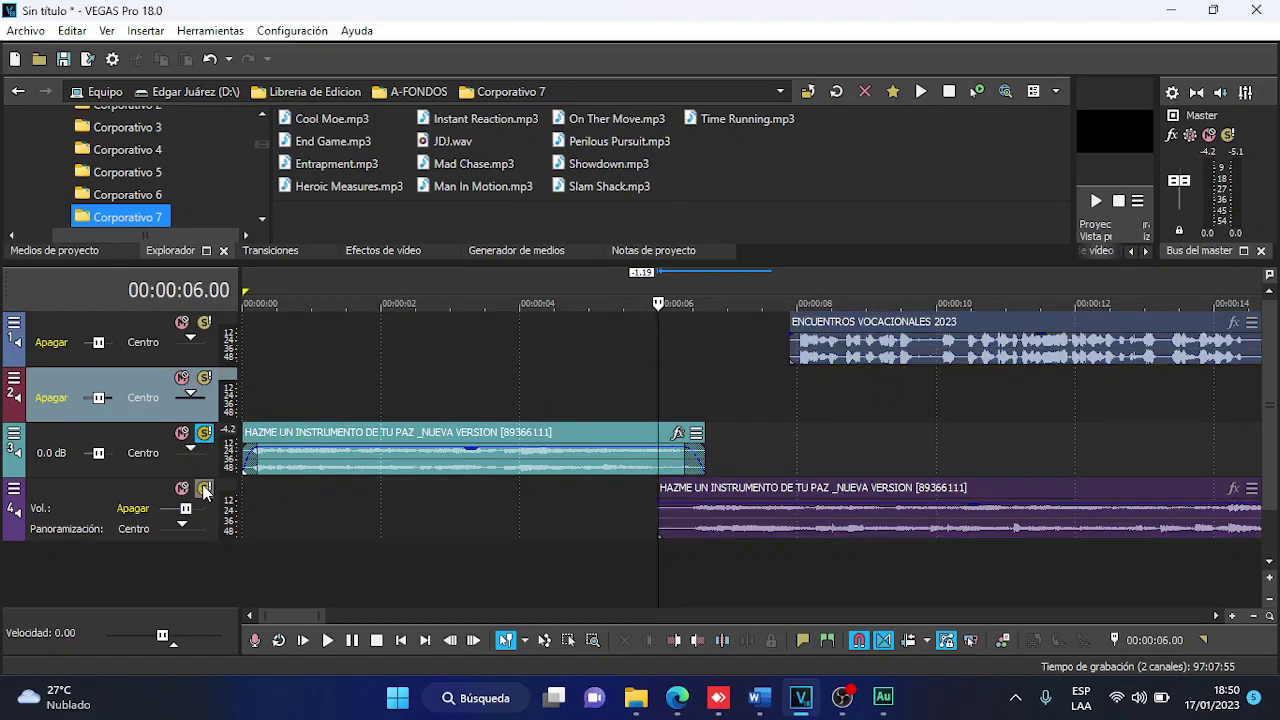
pyautogui.click(204, 489)
pyautogui.click(611, 387)
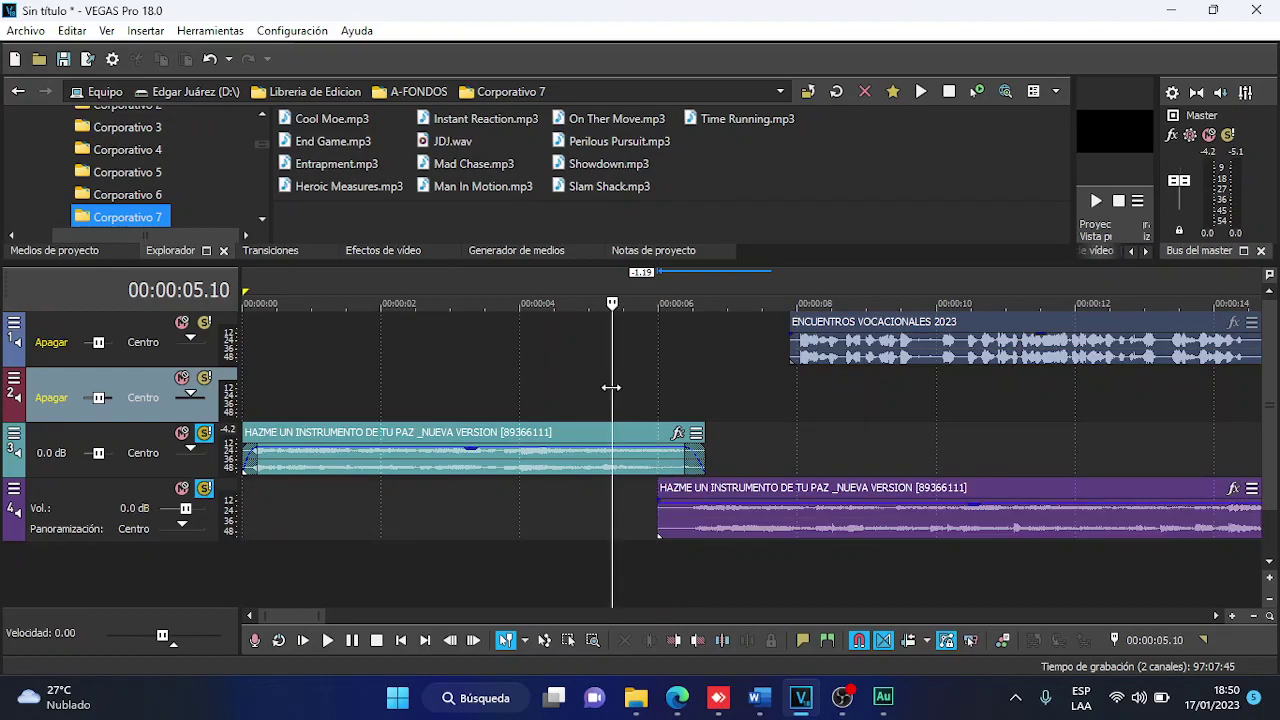
pyautogui.click(545, 379)
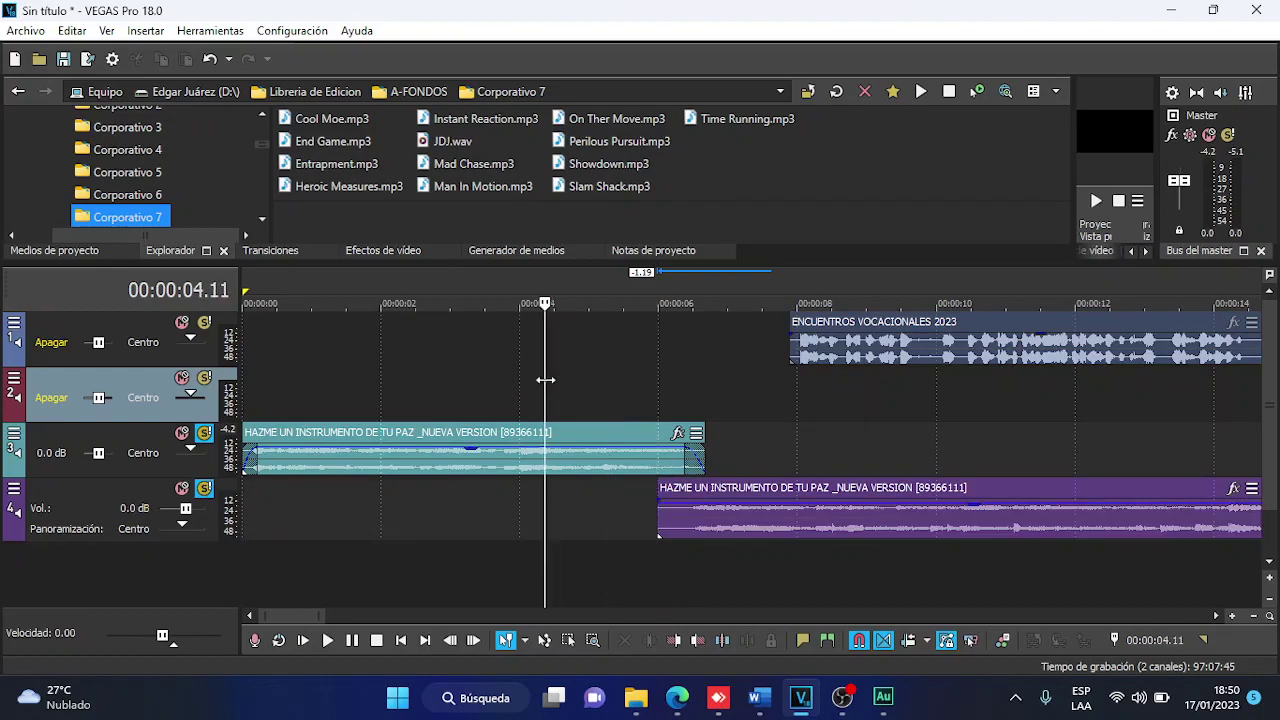
pyautogui.scroll(3, 545, 380)
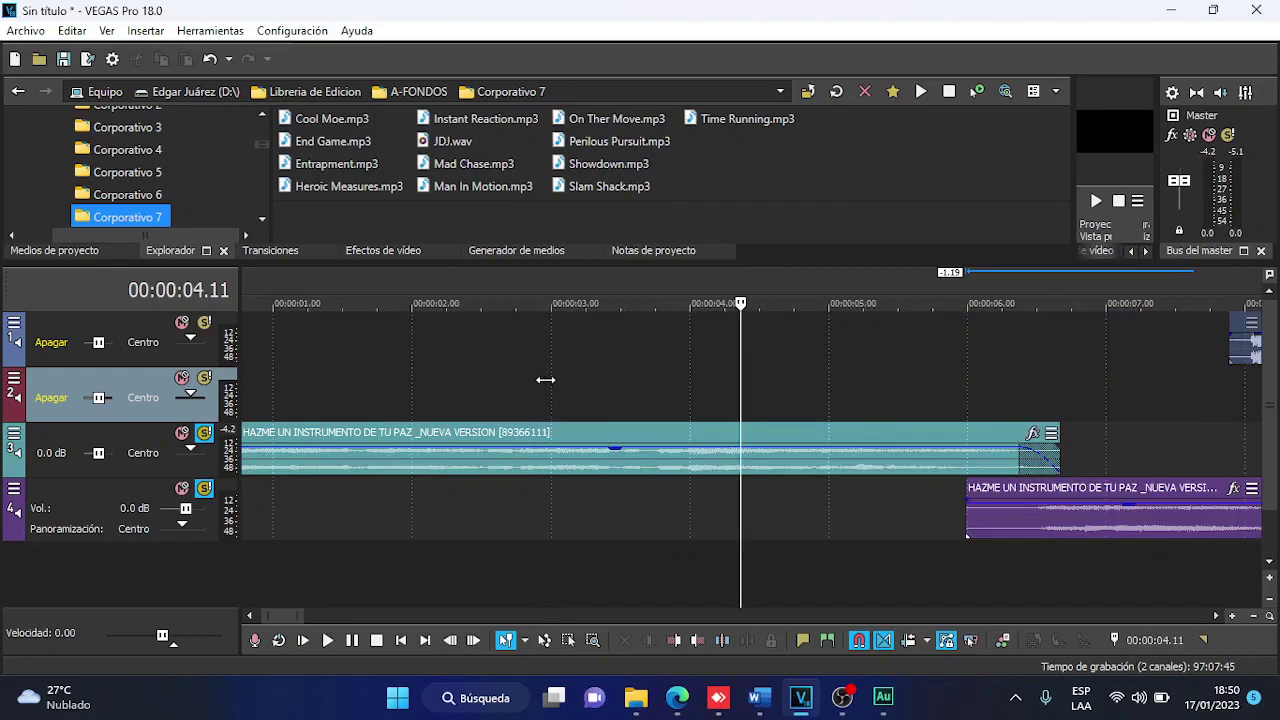
pyautogui.press('space')
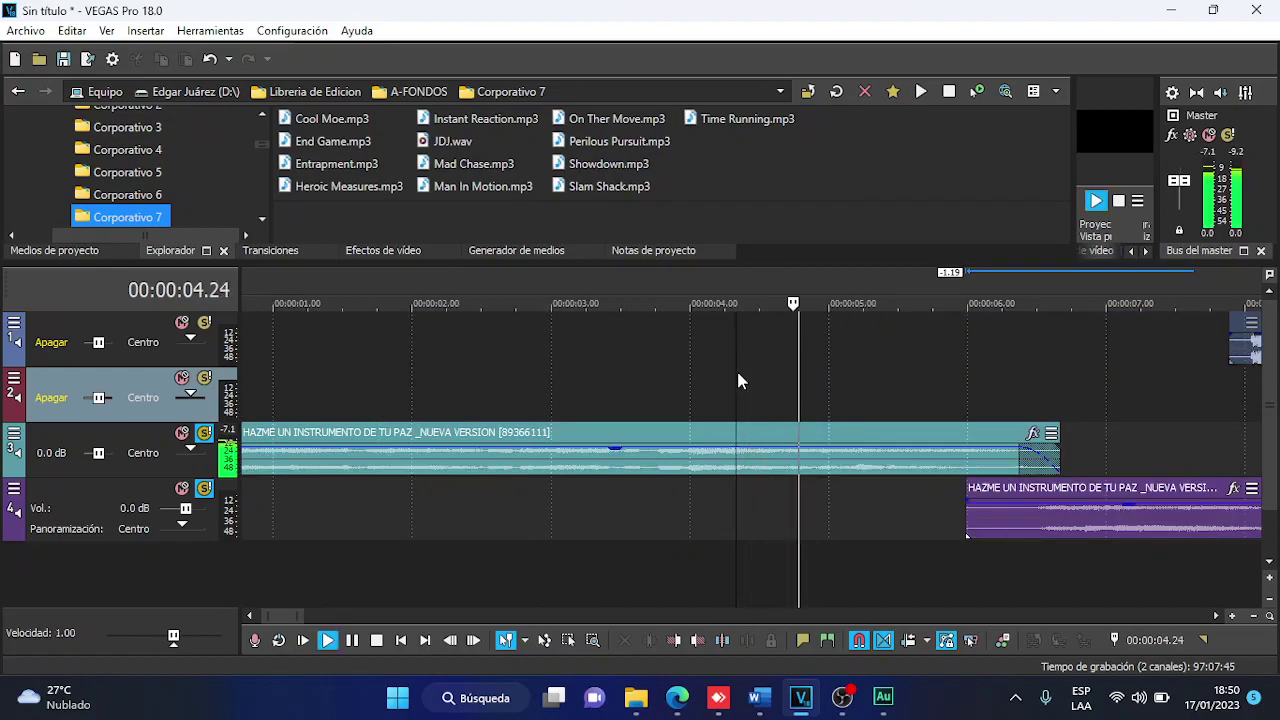
pyautogui.scroll(-3, 880, 475)
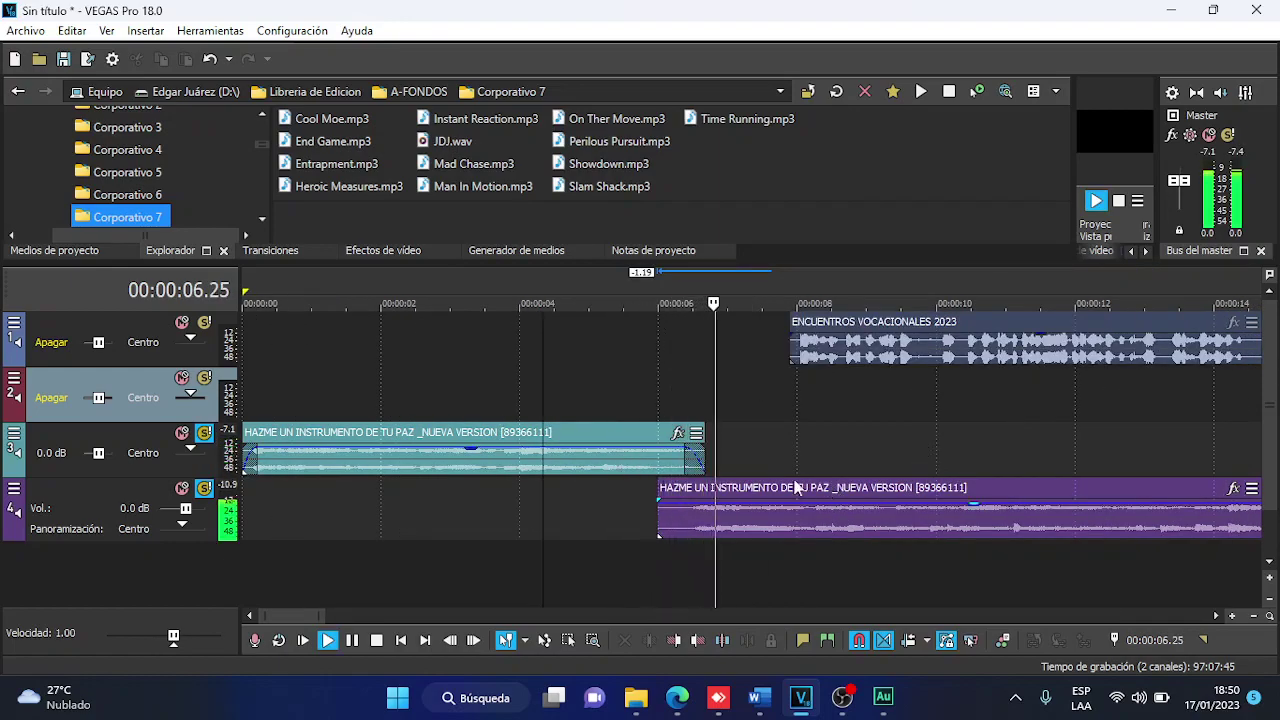
# Extend the end of the opening music piece by 0.16 and play the transition into the second piece.
pyautogui.moveTo(703, 450); pyautogui.dragTo(742, 450)
pyautogui.press('space')
pyautogui.click(620, 527)
pyautogui.press('space')
pyautogui.scroll(3, 620, 527)
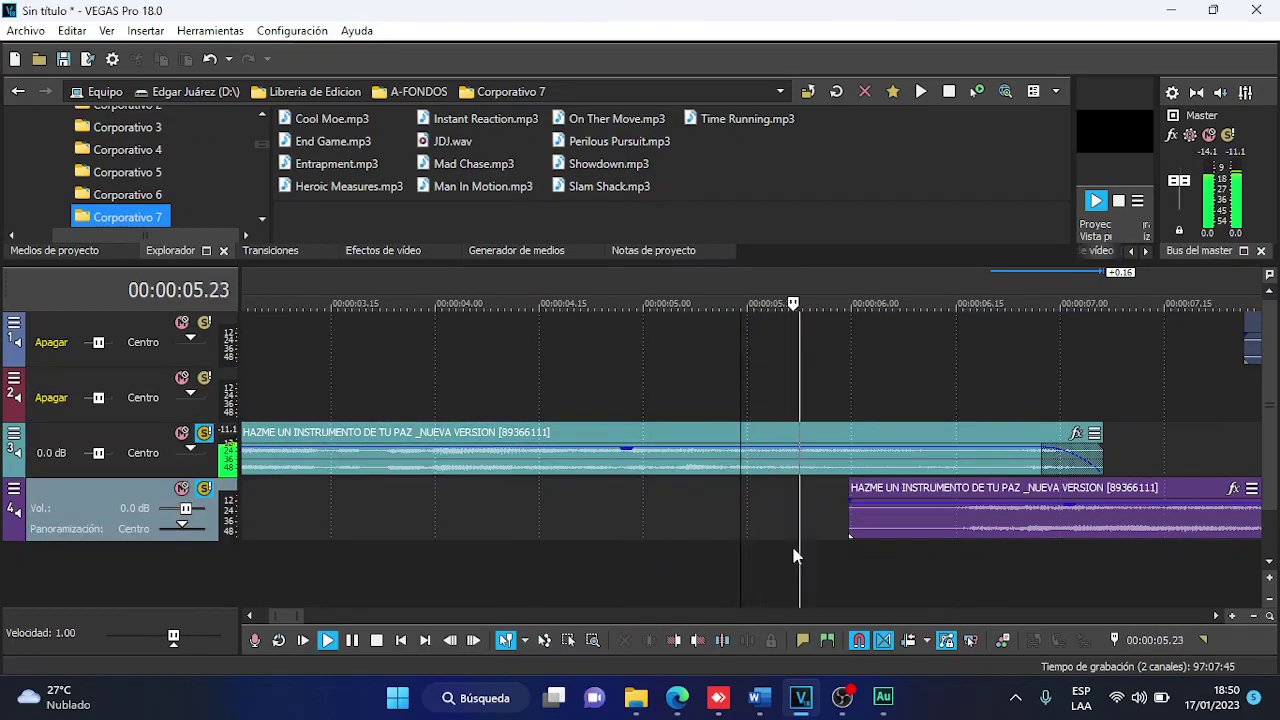
# Move the second music piece 0.08 later and play the transition again.
pyautogui.moveTo(966, 529); pyautogui.dragTo(1020, 535)
pyautogui.press('space')
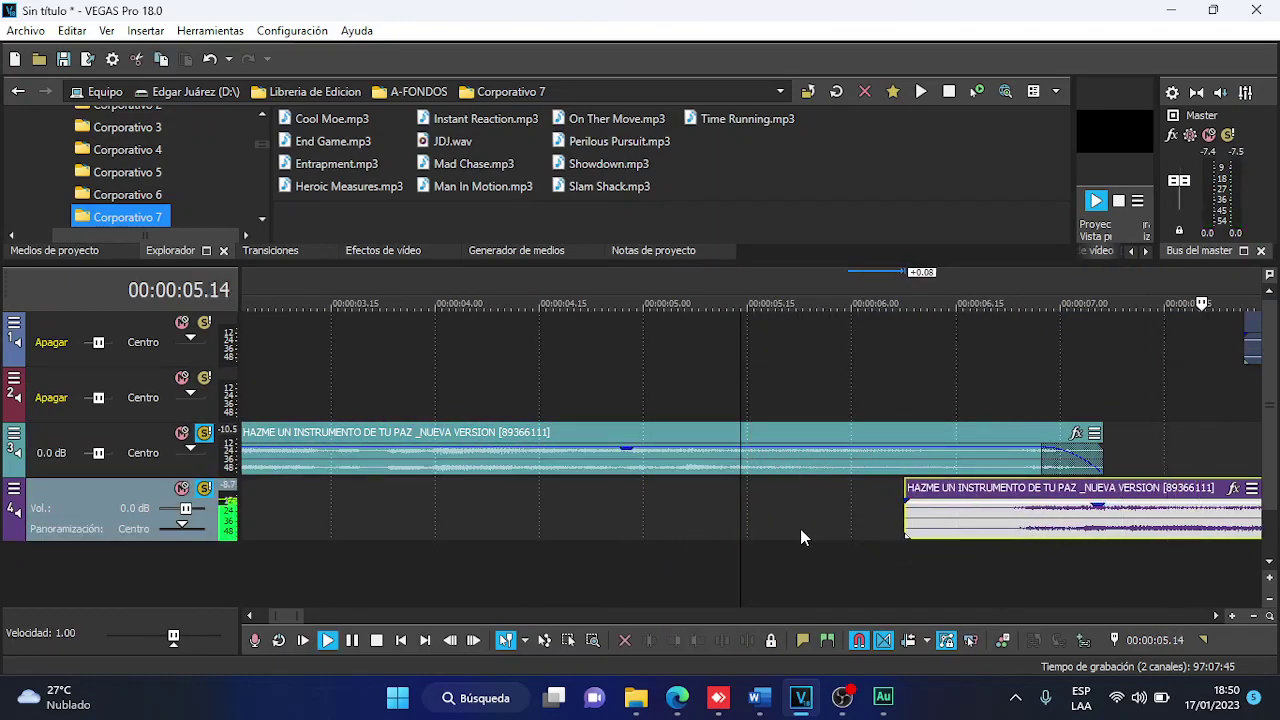
pyautogui.press('space')
pyautogui.scroll(-4, 800, 528)
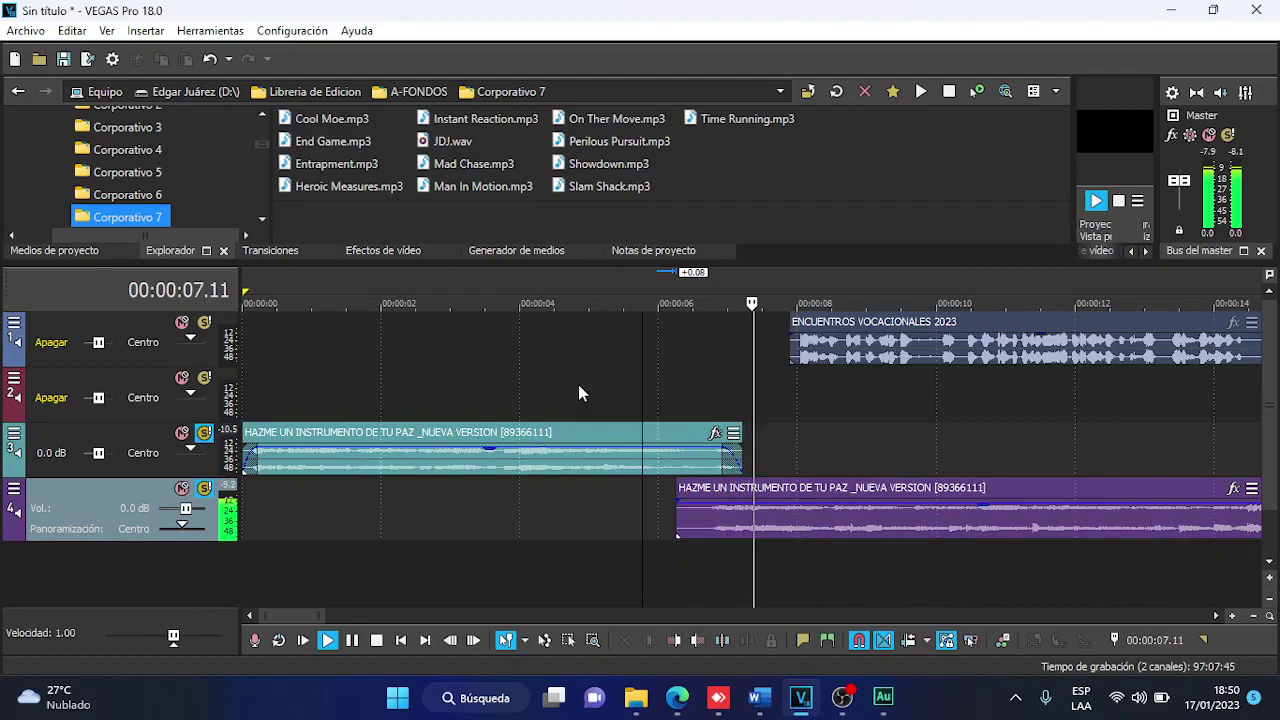
pyautogui.click(536, 364)
# Lengthen the opening piece's fade-out so it begins where the second music piece starts, and listen to the result.
pyautogui.moveTo(726, 451); pyautogui.dragTo(685, 463)
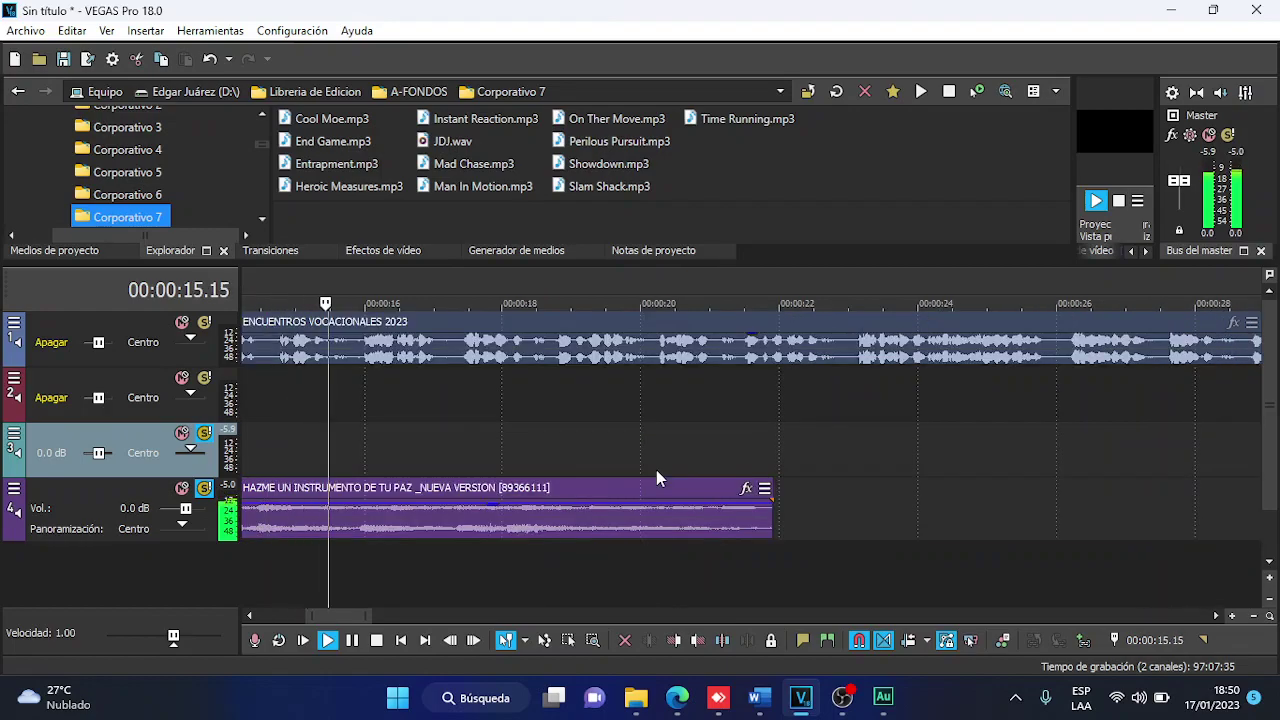
pyautogui.press('space')
pyautogui.press('space')
pyautogui.press('space')
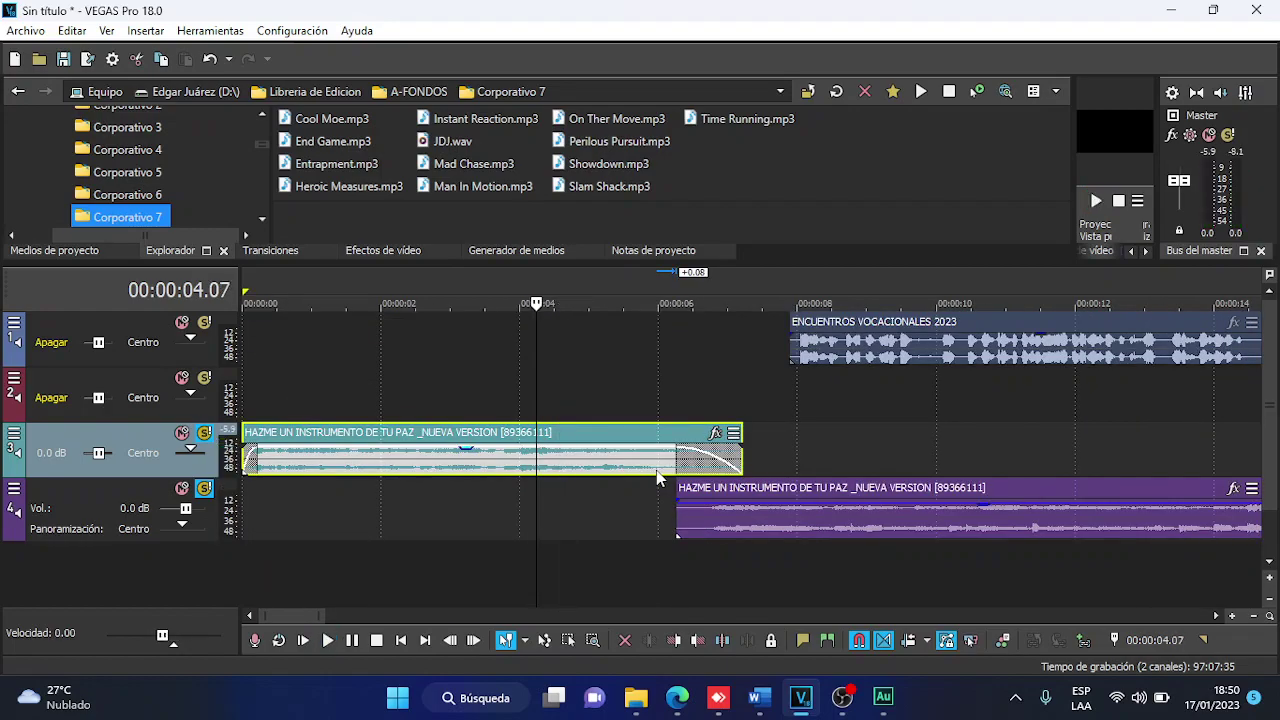
# Play the overlap of the two music pieces from 00:00:04.16 to check the blend.
pyautogui.scroll(-2, 657, 478)
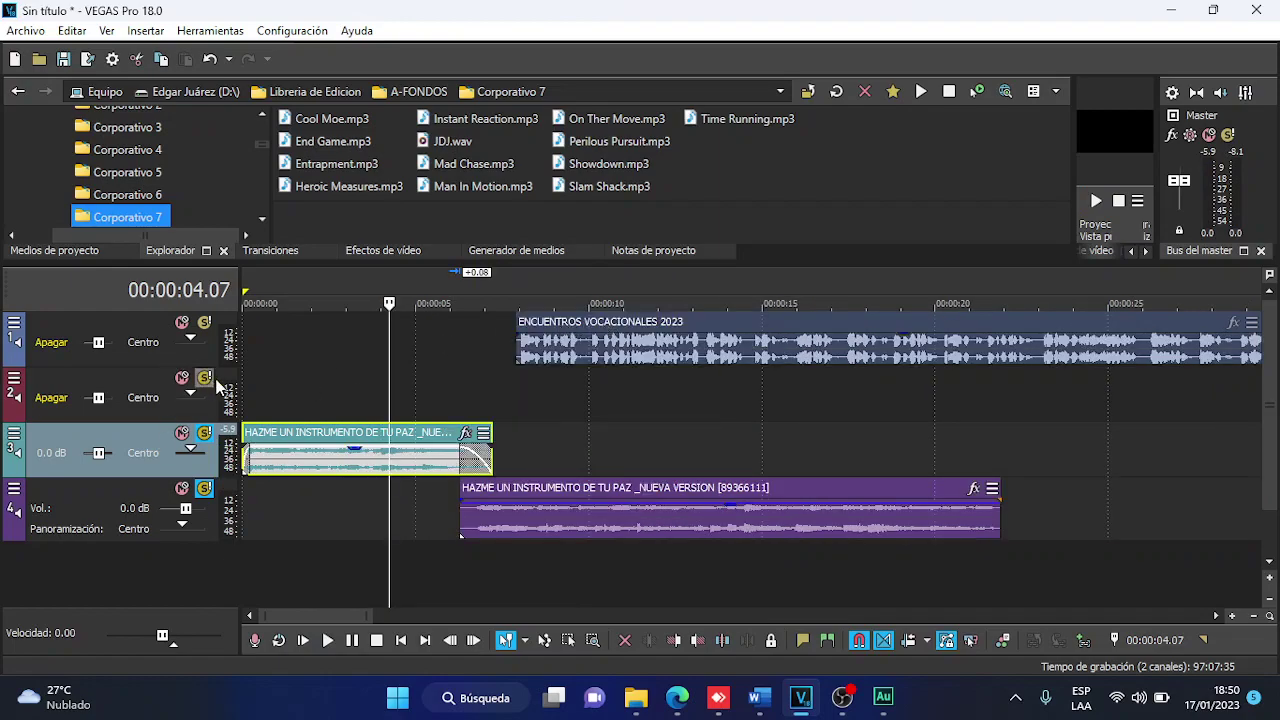
pyautogui.click(367, 386)
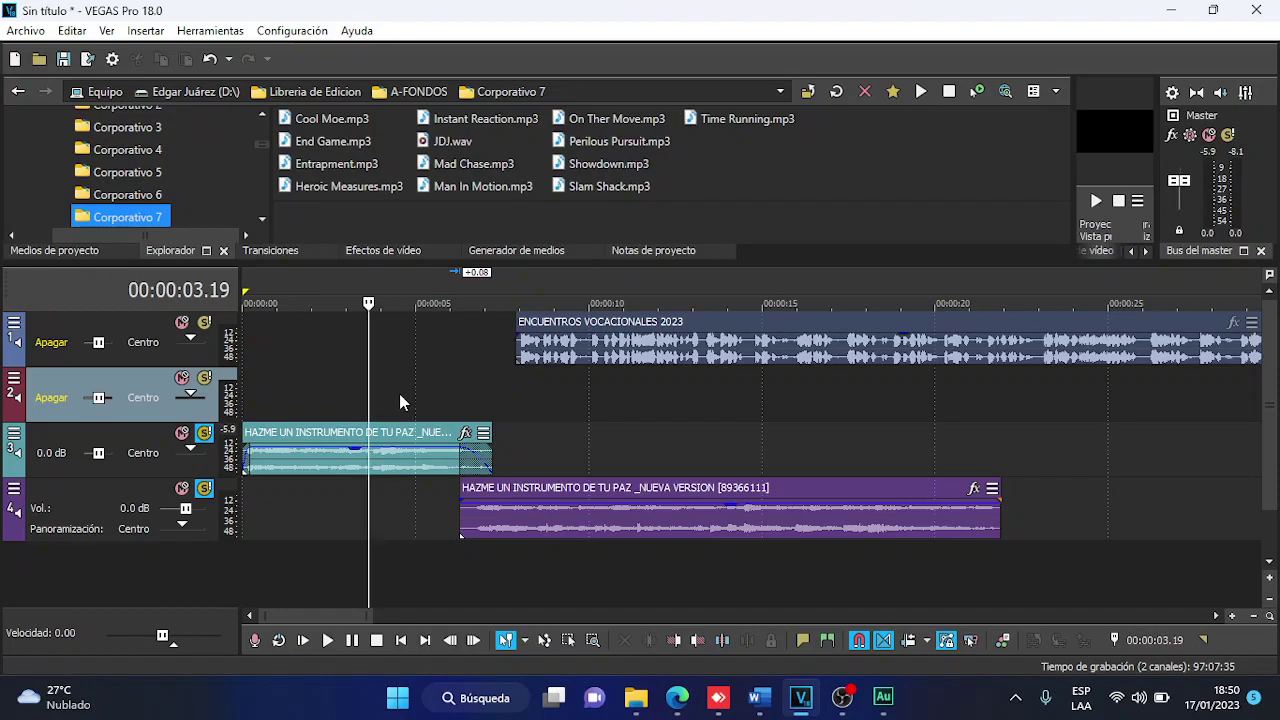
pyautogui.click(399, 374)
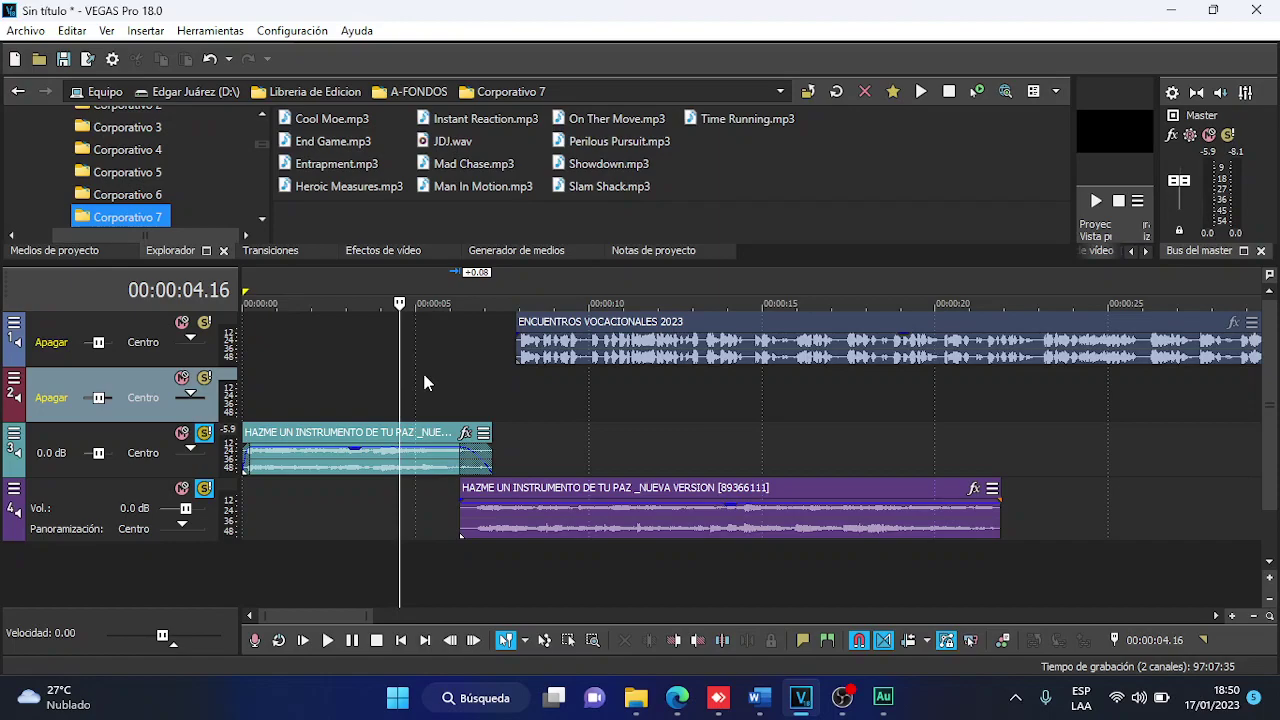
pyautogui.press('space')
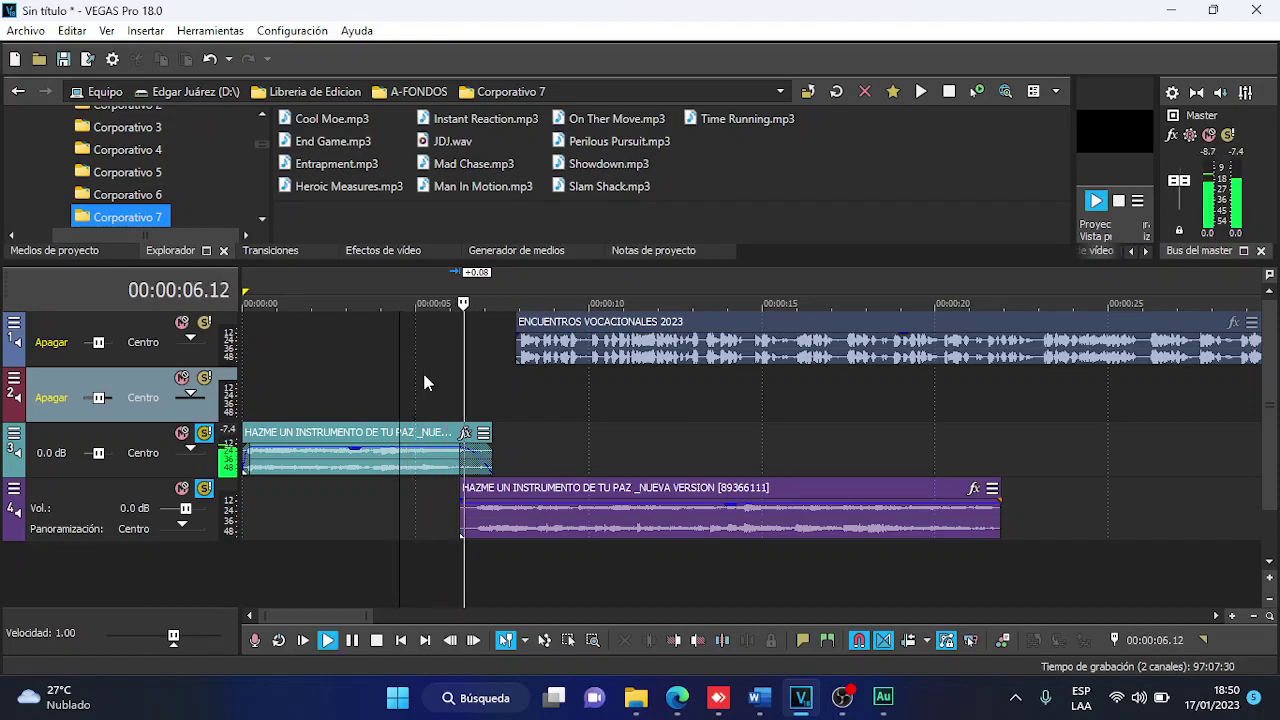
pyautogui.scroll(-2, 565, 379)
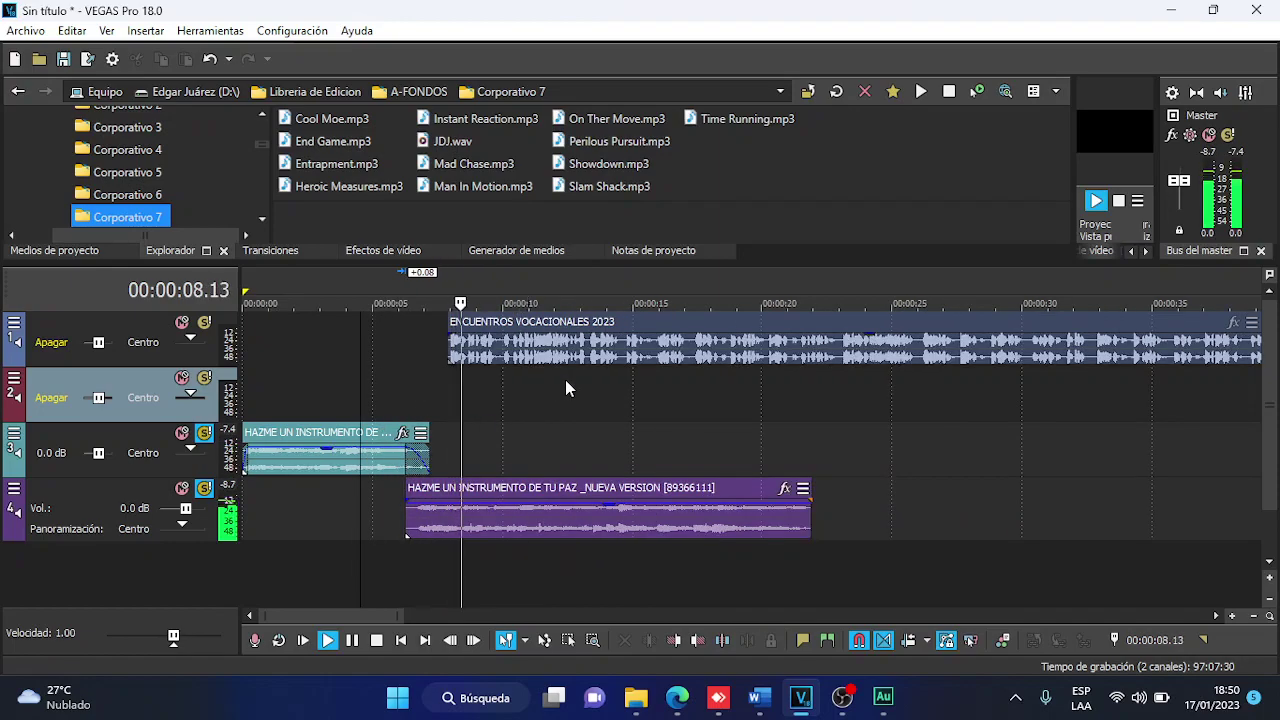
pyautogui.press('space')
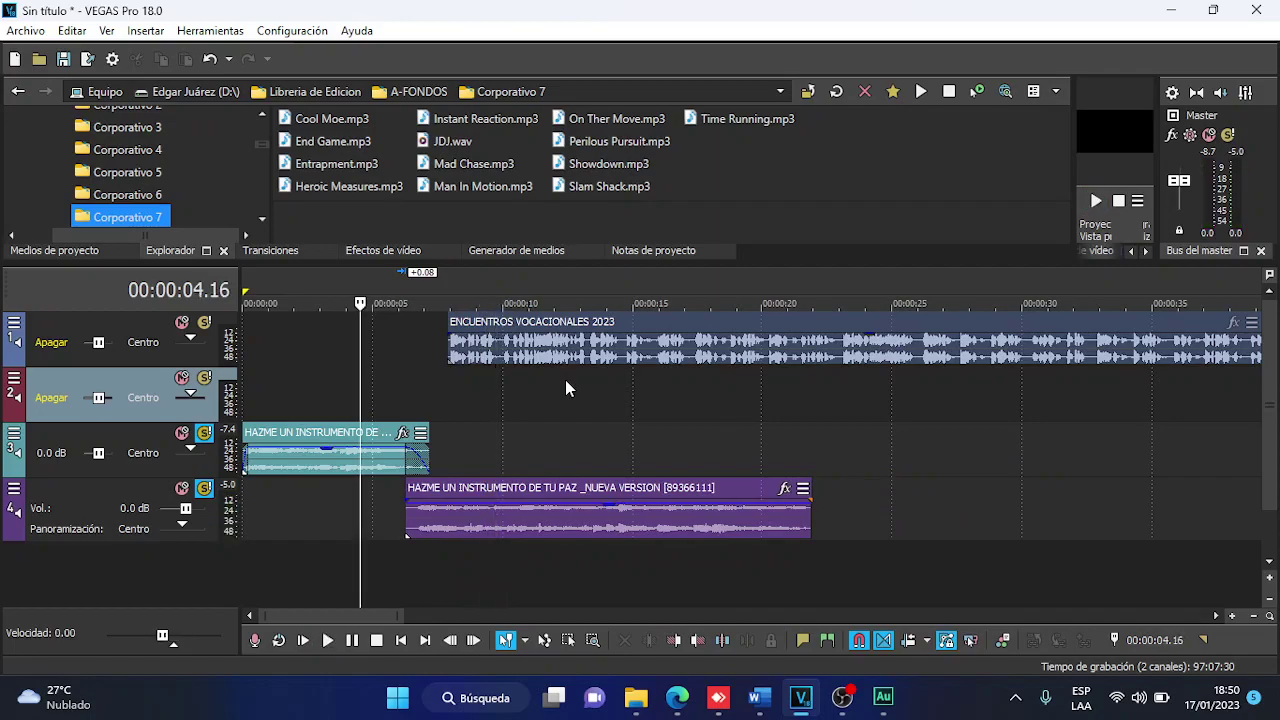
# Compare the voice-over's length with the second music piece and play that piece from about 00:00:18 towards its end.
pyautogui.scroll(-2, 565, 380)
pyautogui.click(483, 355)
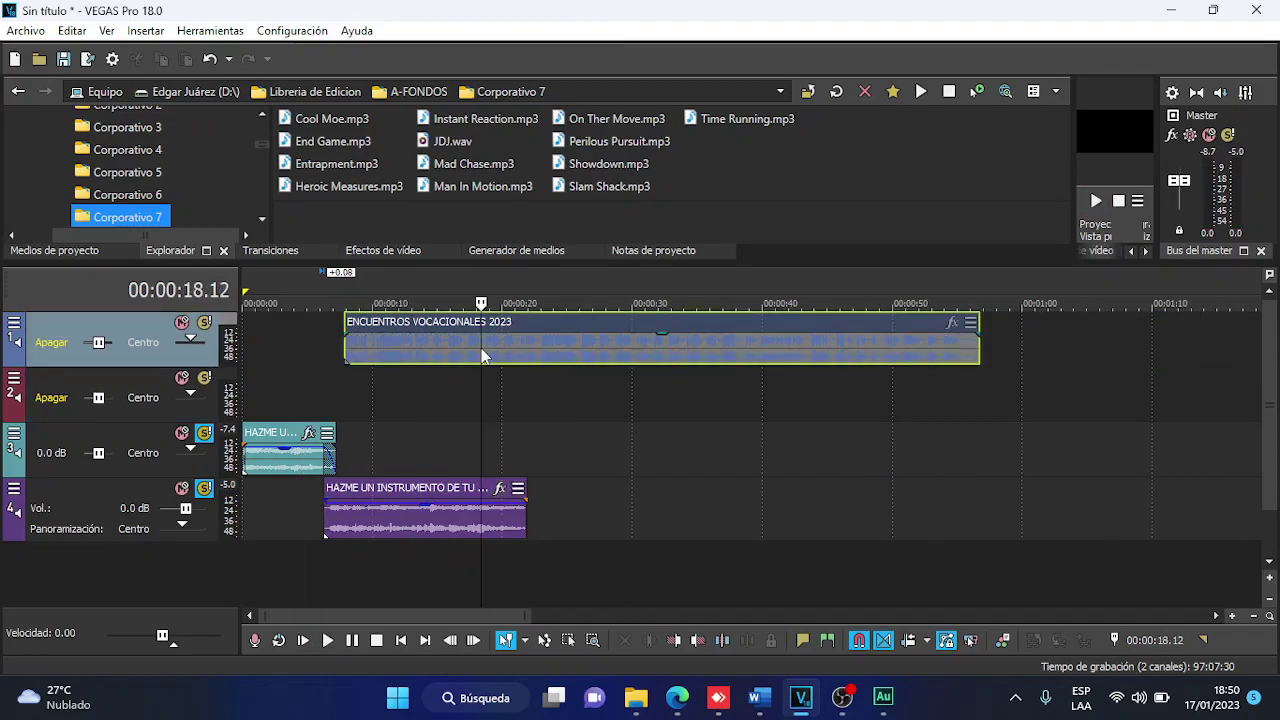
pyautogui.click(901, 343)
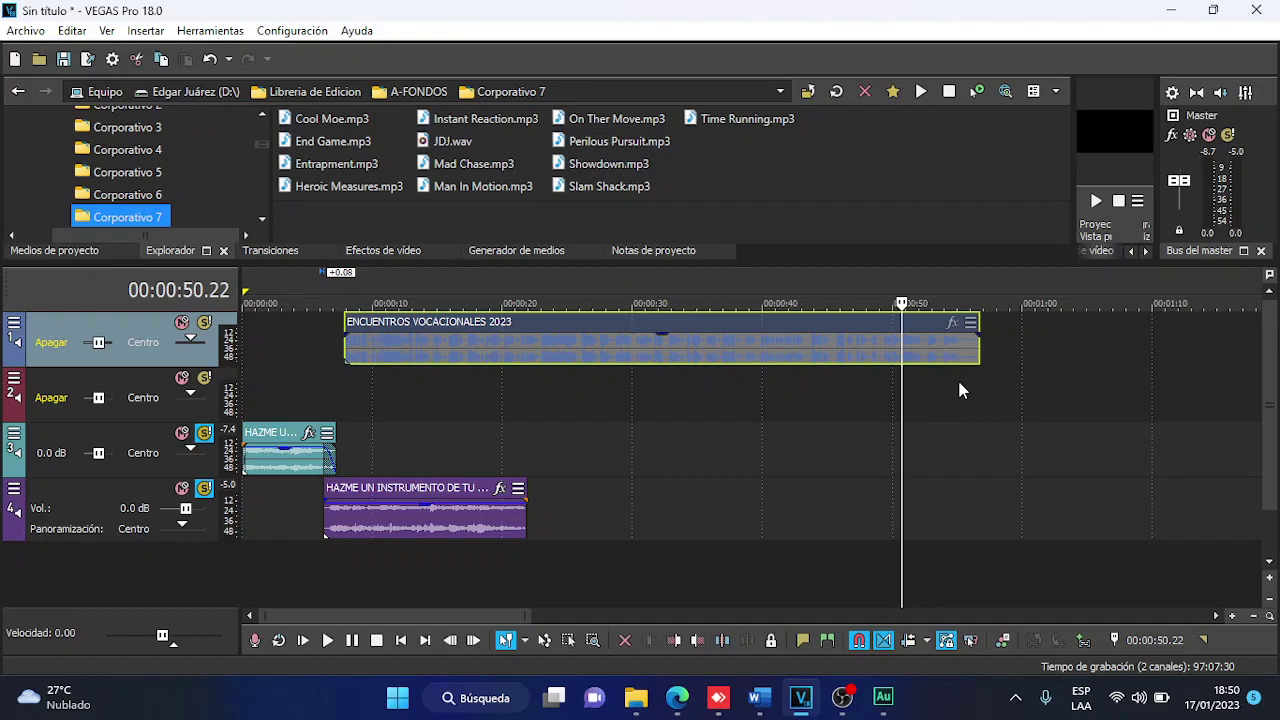
pyautogui.click(958, 382)
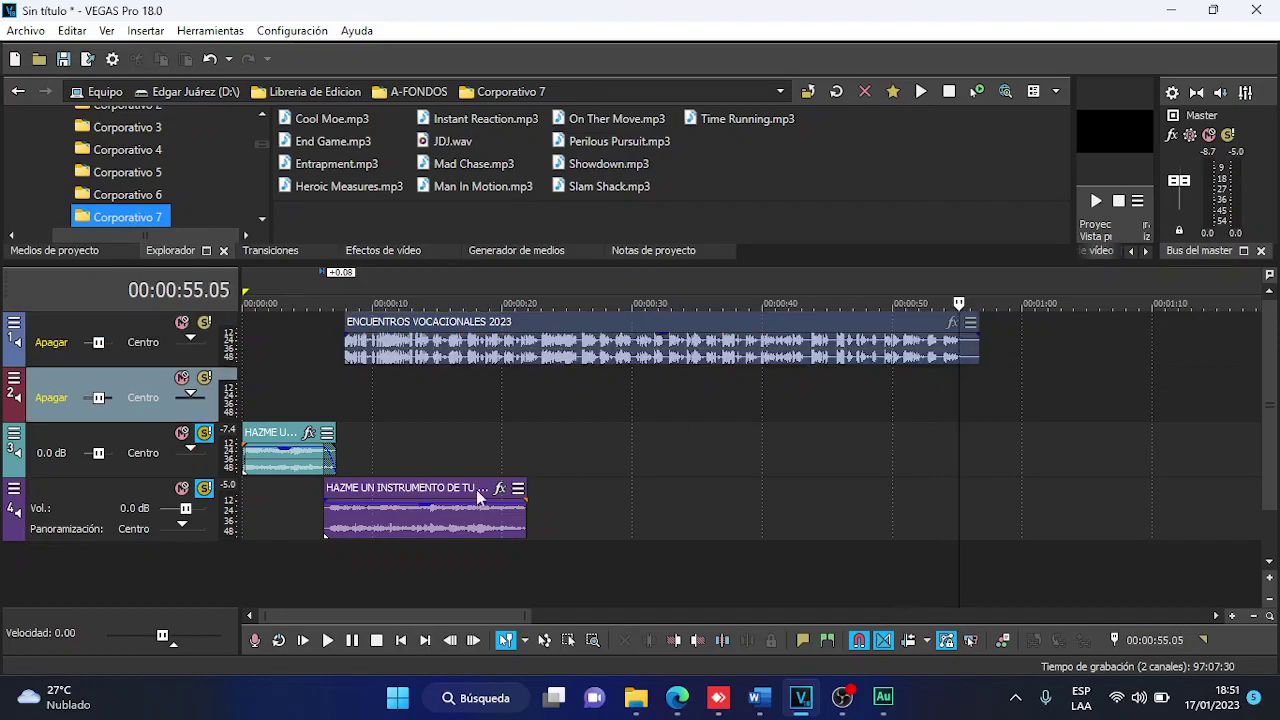
pyautogui.click(413, 512)
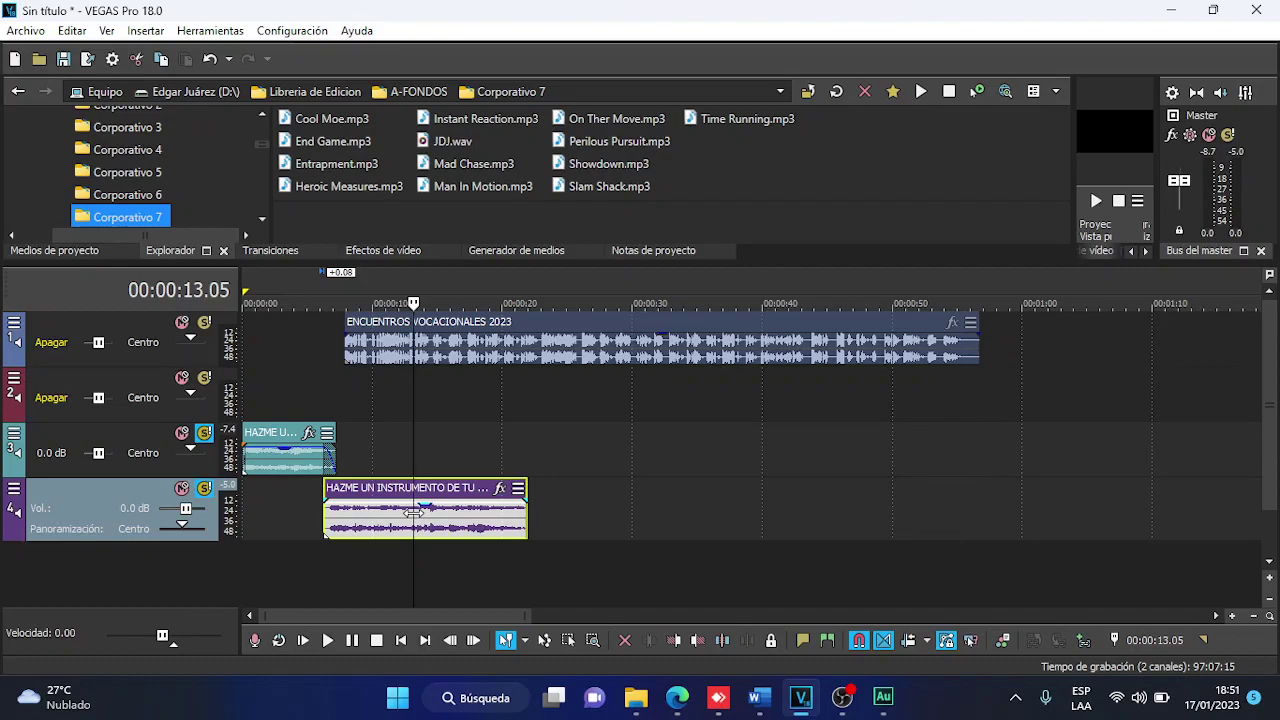
pyautogui.click(204, 432)
pyautogui.click(481, 528)
pyautogui.press('space')
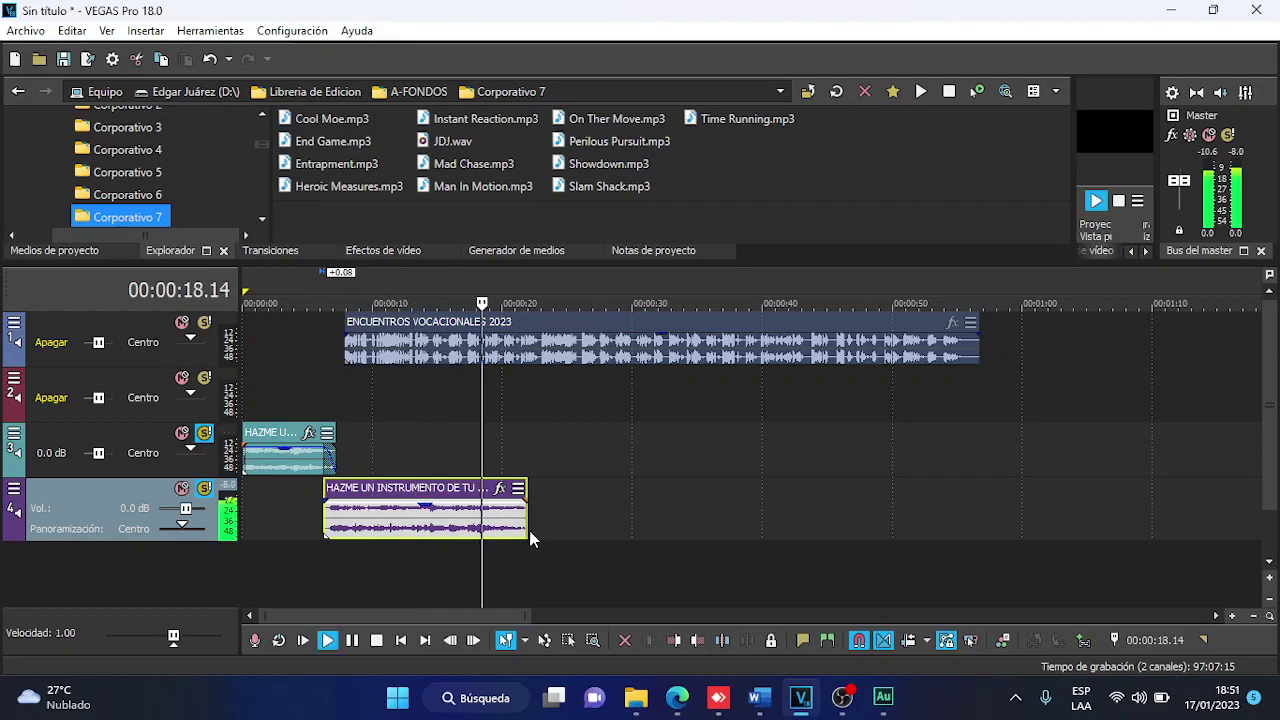
# Extend the end of the second music piece by 0.19 and trim it back by 0.16.
pyautogui.moveTo(527, 528)
pyautogui.mouseDown()
pyautogui.moveTo(630, 535)
pyautogui.moveTo(526, 546)
pyautogui.mouseUp()
pyautogui.press('space')
pyautogui.click(523, 543)
pyautogui.scroll(5, 520, 541)
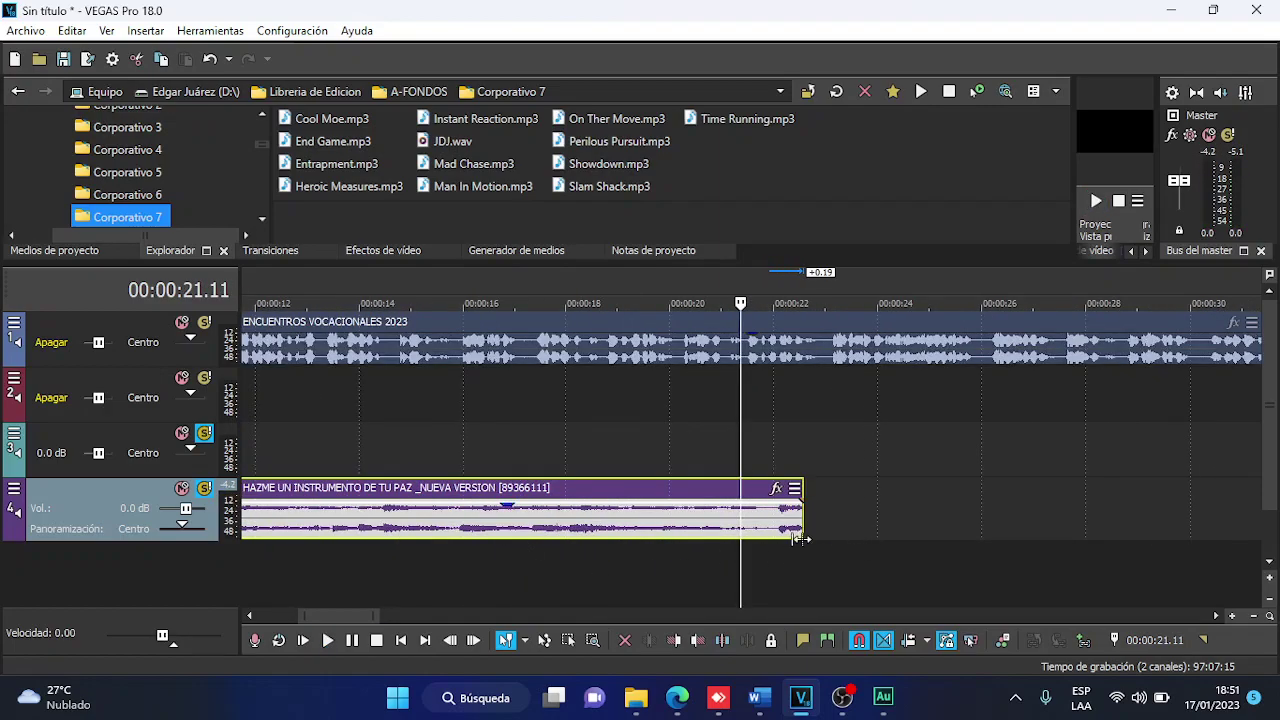
pyautogui.moveTo(802, 535); pyautogui.dragTo(772, 540)
# Play the remaining long song piece from about 00:01:49 and 00:02:19 to search for a closing section.
pyautogui.scroll(-8, 760, 535)
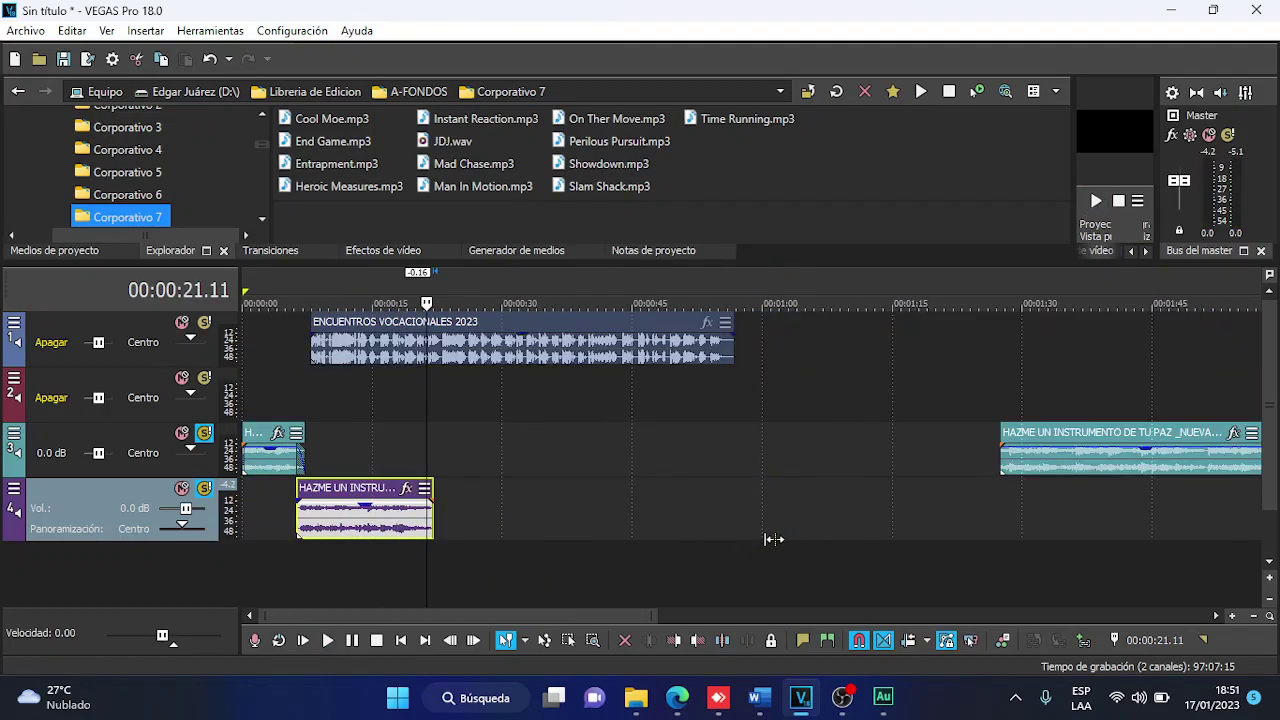
pyautogui.click(588, 478)
pyautogui.press('space')
pyautogui.click(630, 476)
pyautogui.scroll(5, 670, 478)
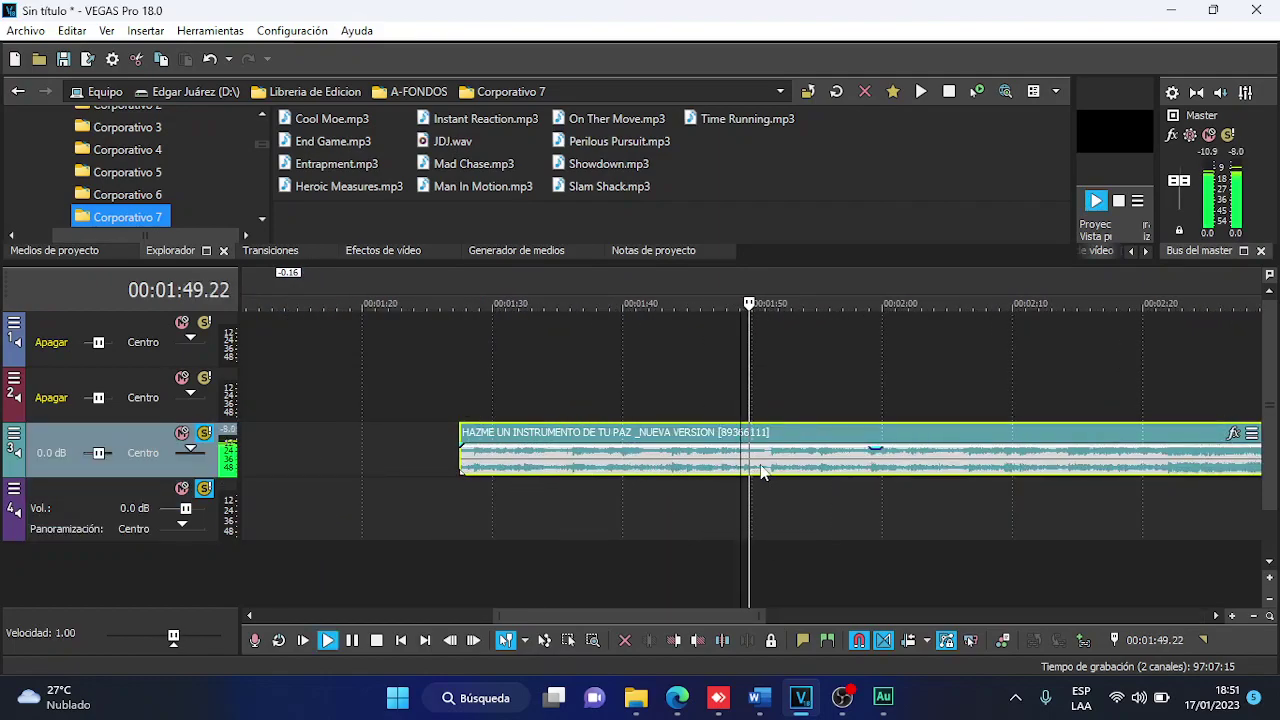
pyautogui.scroll(3, 800, 480)
pyautogui.scroll(-5, 790, 488)
pyautogui.scroll(-2, 767, 483)
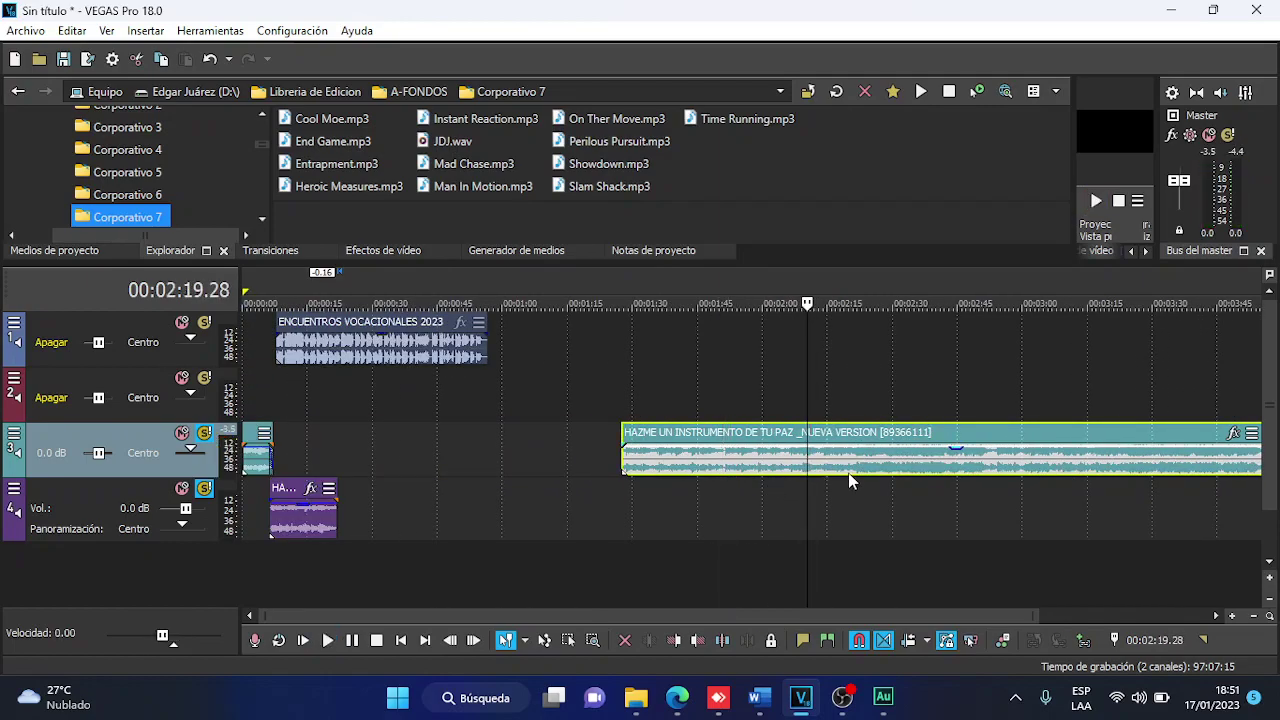
pyautogui.scroll(1, 845, 476)
pyautogui.scroll(-1, 740, 476)
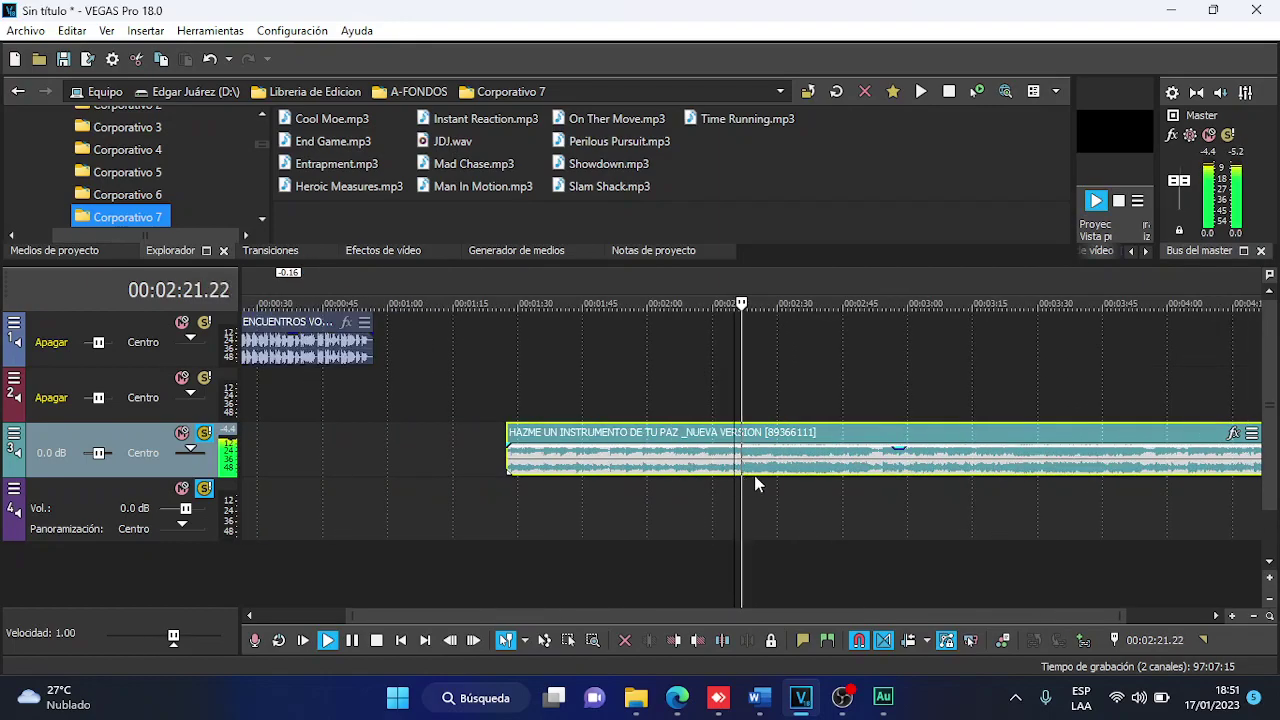
# Continue auditioning the remaining song piece from about 00:02:54 onward for a suitable closing section.
pyautogui.click(876, 478)
pyautogui.scroll(2, 797, 485)
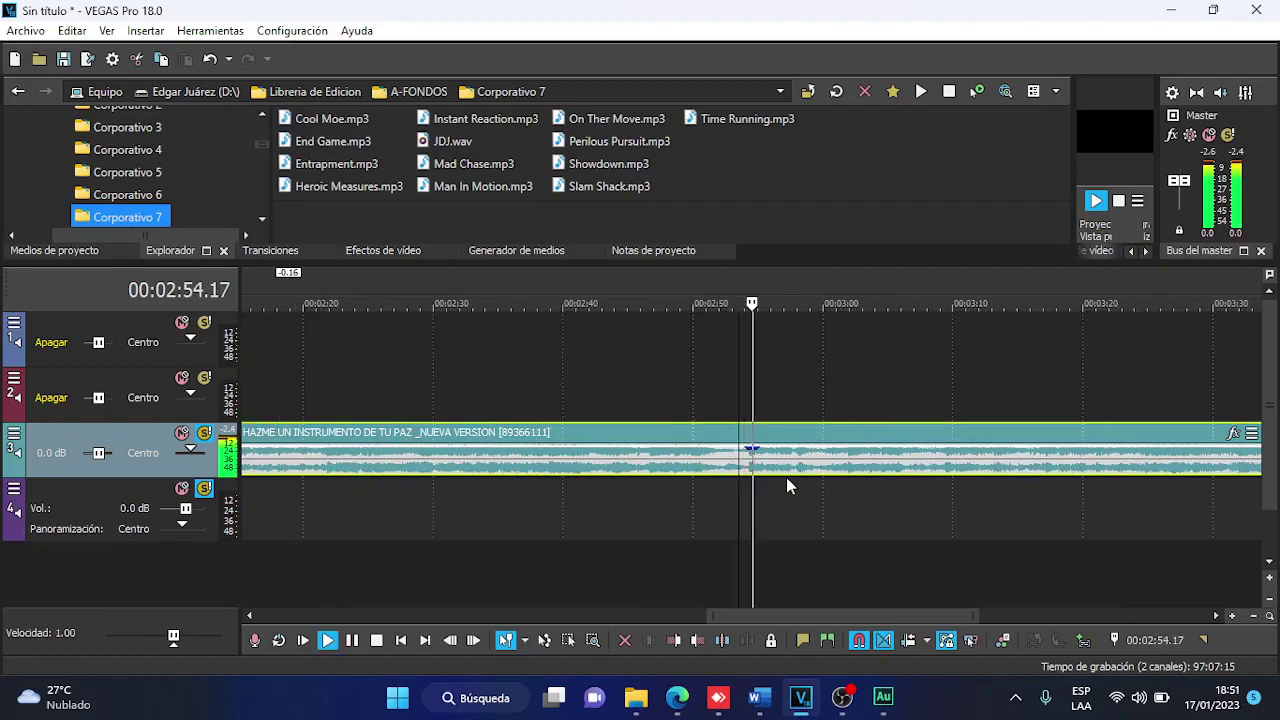
pyautogui.scroll(-1, 786, 478)
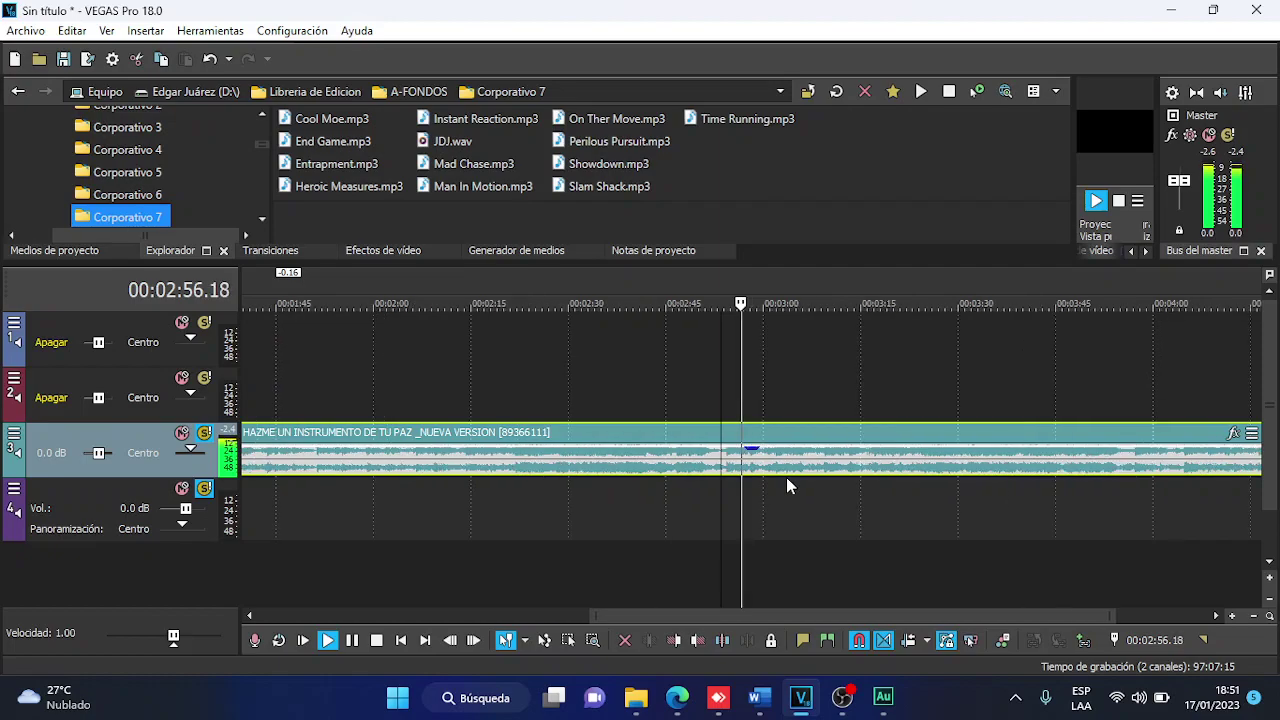
pyautogui.scroll(1, 786, 477)
pyautogui.scroll(-3, 786, 477)
pyautogui.press('space')
pyautogui.press('space')
pyautogui.press('space')
# Audition the end of the remaining song piece and split it at 00:03:55.17.
pyautogui.click(923, 471)
pyautogui.press('space')
pyautogui.click(1045, 478)
pyautogui.scroll(3, 1040, 479)
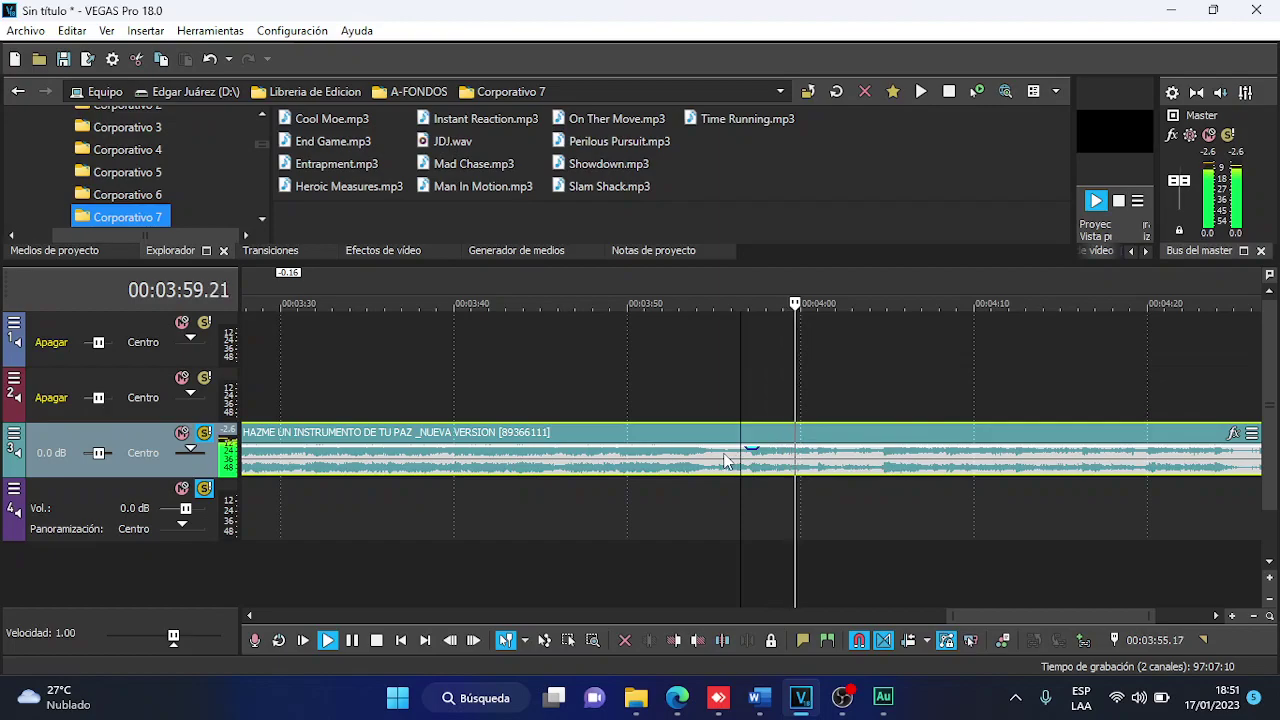
pyautogui.press('s')
pyautogui.scroll(-3, 725, 452)
pyautogui.press('space')
pyautogui.hotkey('ctrl', 'Down')
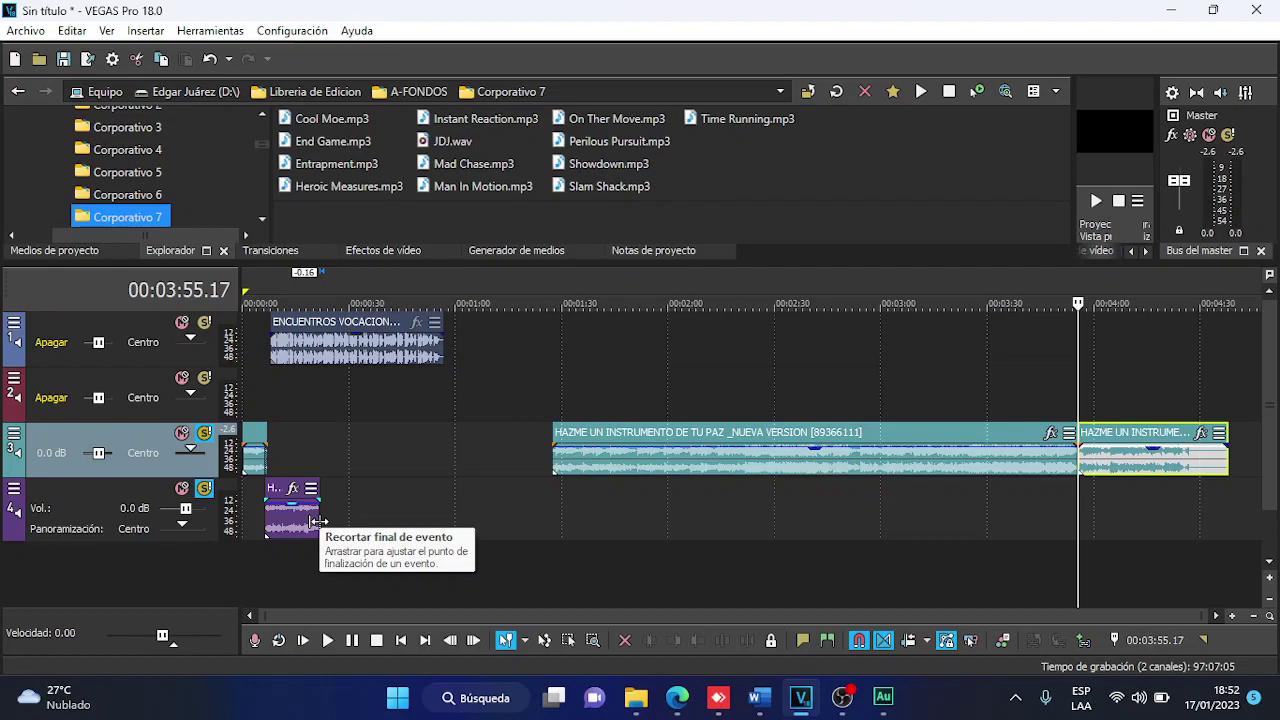
# Extend the end of the second music piece by 40.28 past the voice-over and turn off solo on both music tracks.
pyautogui.moveTo(318, 521); pyautogui.dragTo(465, 514)
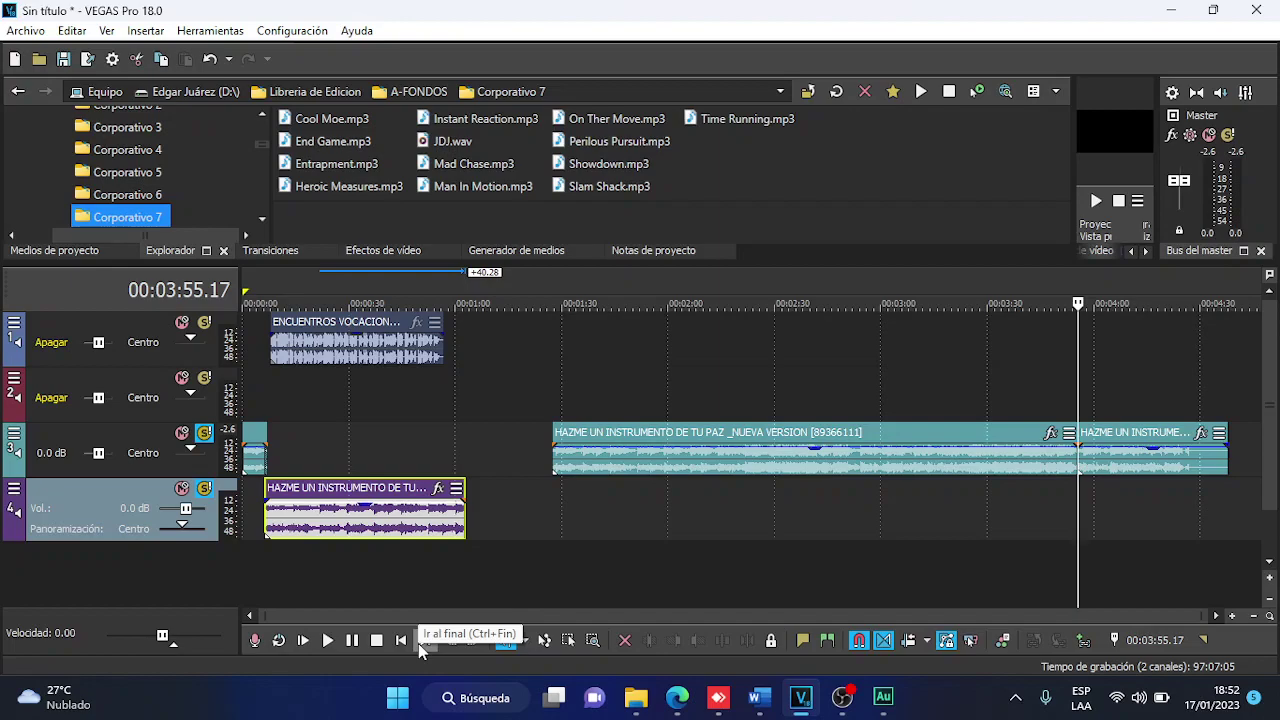
pyautogui.click(205, 490)
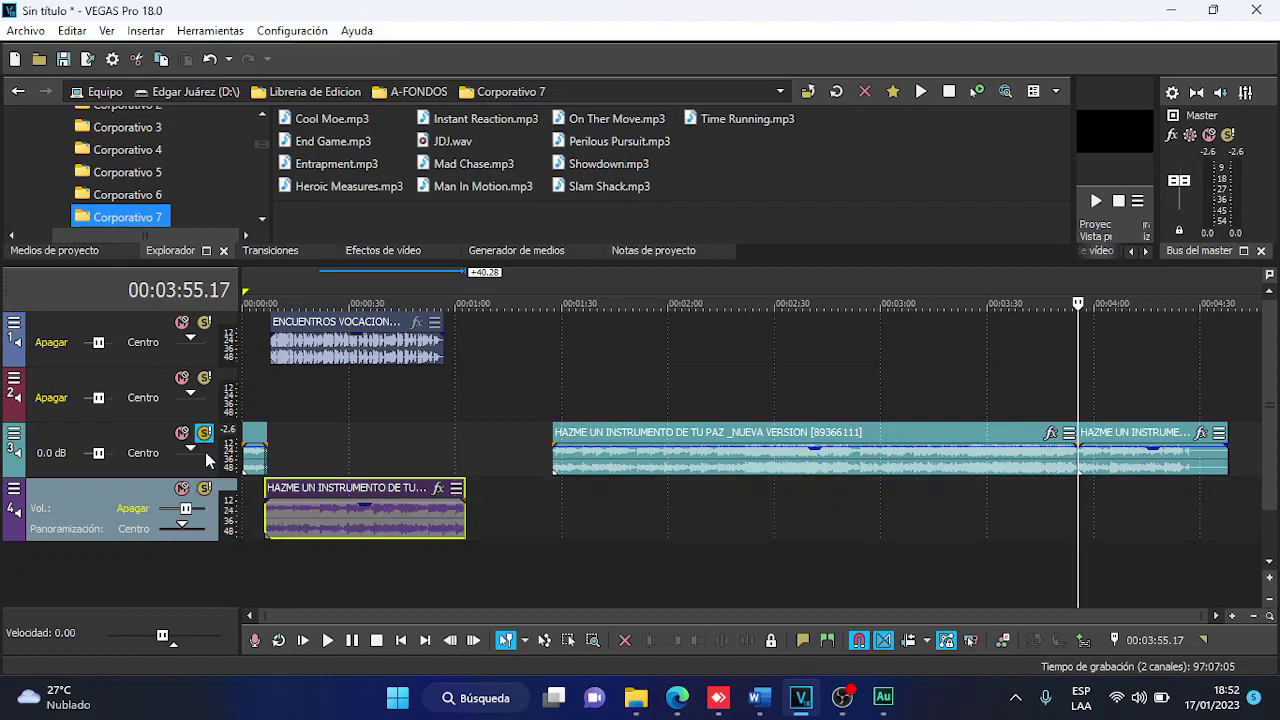
pyautogui.click(205, 432)
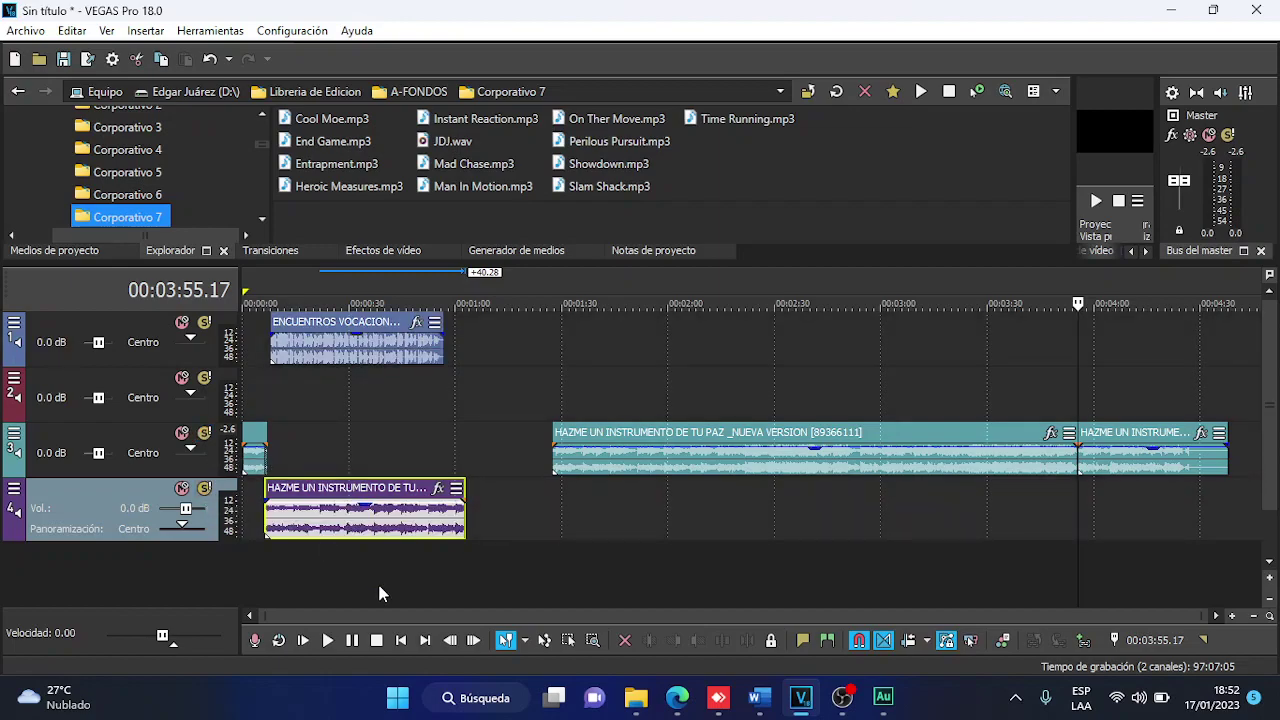
# Play the mix from the start, shorten the opening piece's fade-in and move the voice-over 1.11 earlier.
pyautogui.click(401, 640)
pyautogui.press('space')
pyautogui.scroll(8, 345, 407)
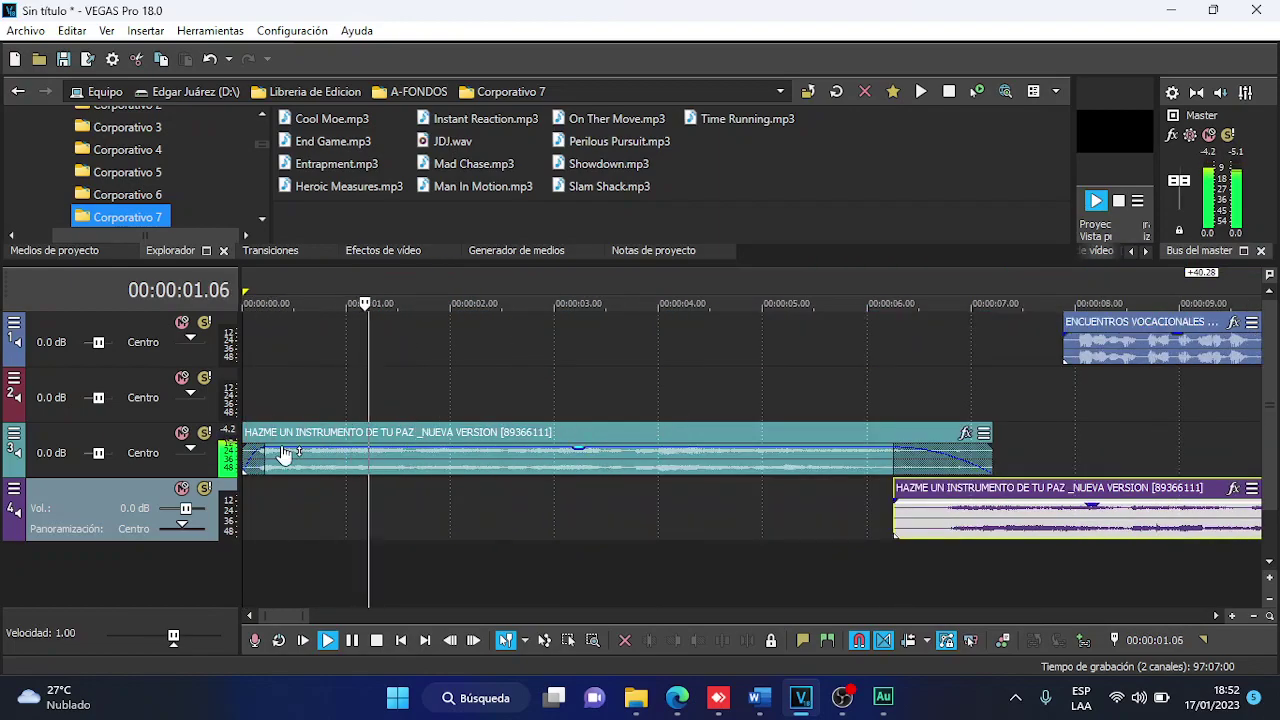
pyautogui.click(269, 462)
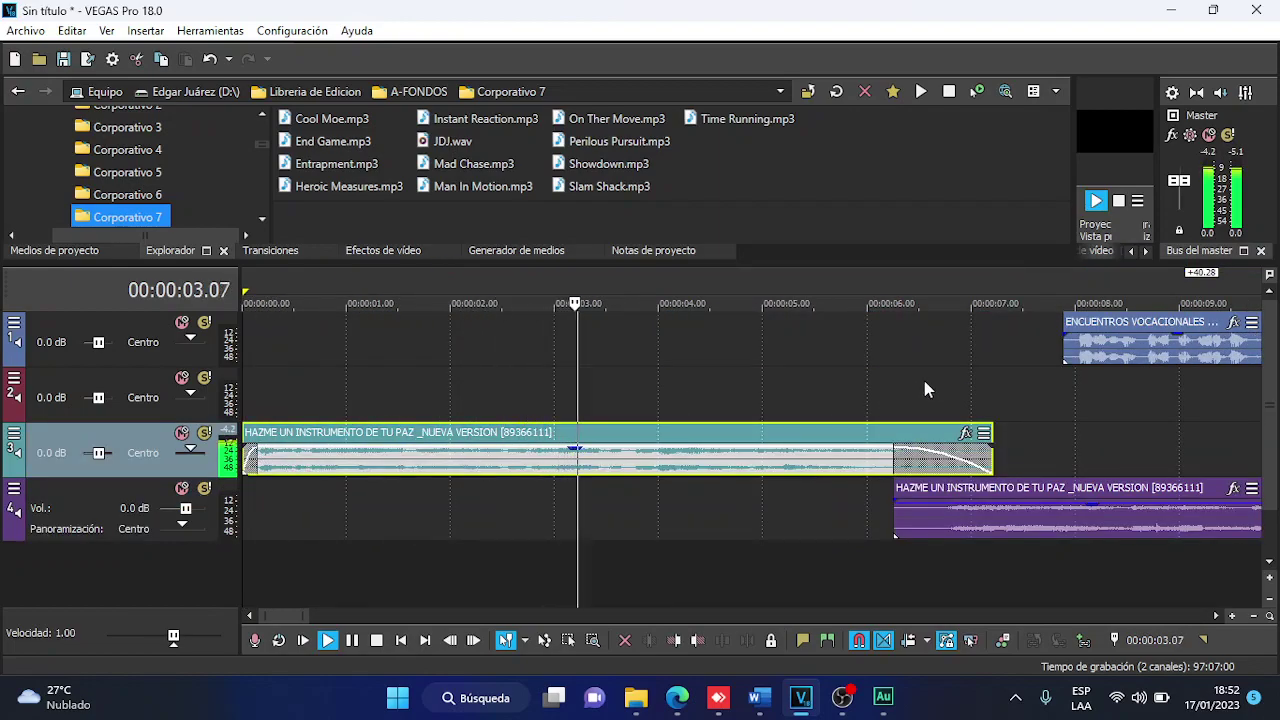
pyautogui.moveTo(1088, 355); pyautogui.dragTo(952, 365)
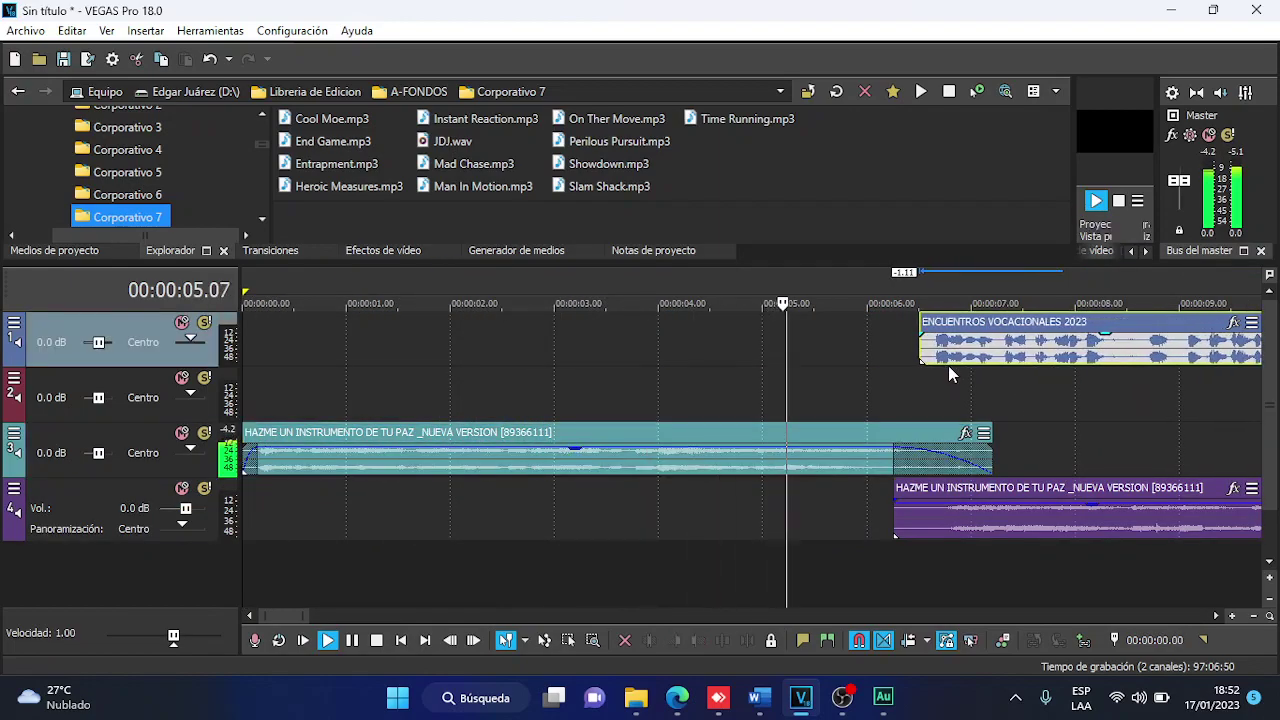
# Lower the second music piece's gain to -7.3 dB under the voice-over.
pyautogui.scroll(-4, 948, 365)
pyautogui.scroll(-4, 851, 472)
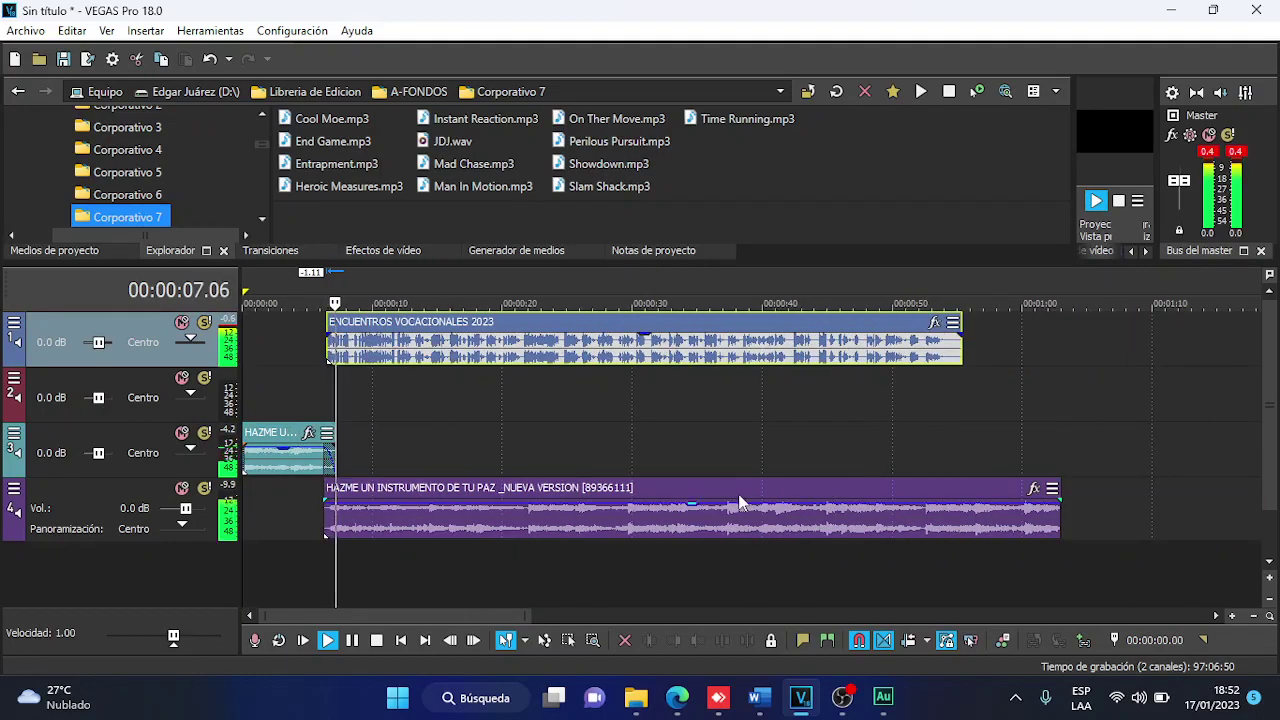
pyautogui.moveTo(720, 508); pyautogui.dragTo(713, 526)
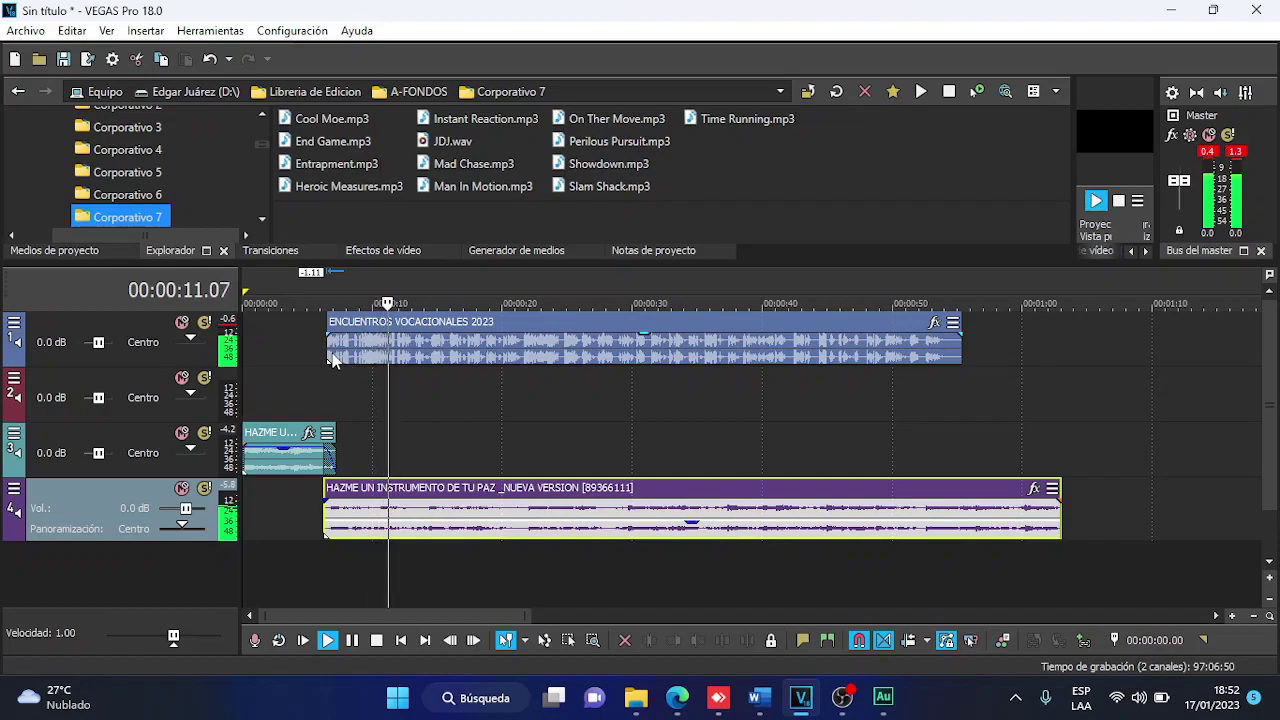
pyautogui.moveTo(510, 528)
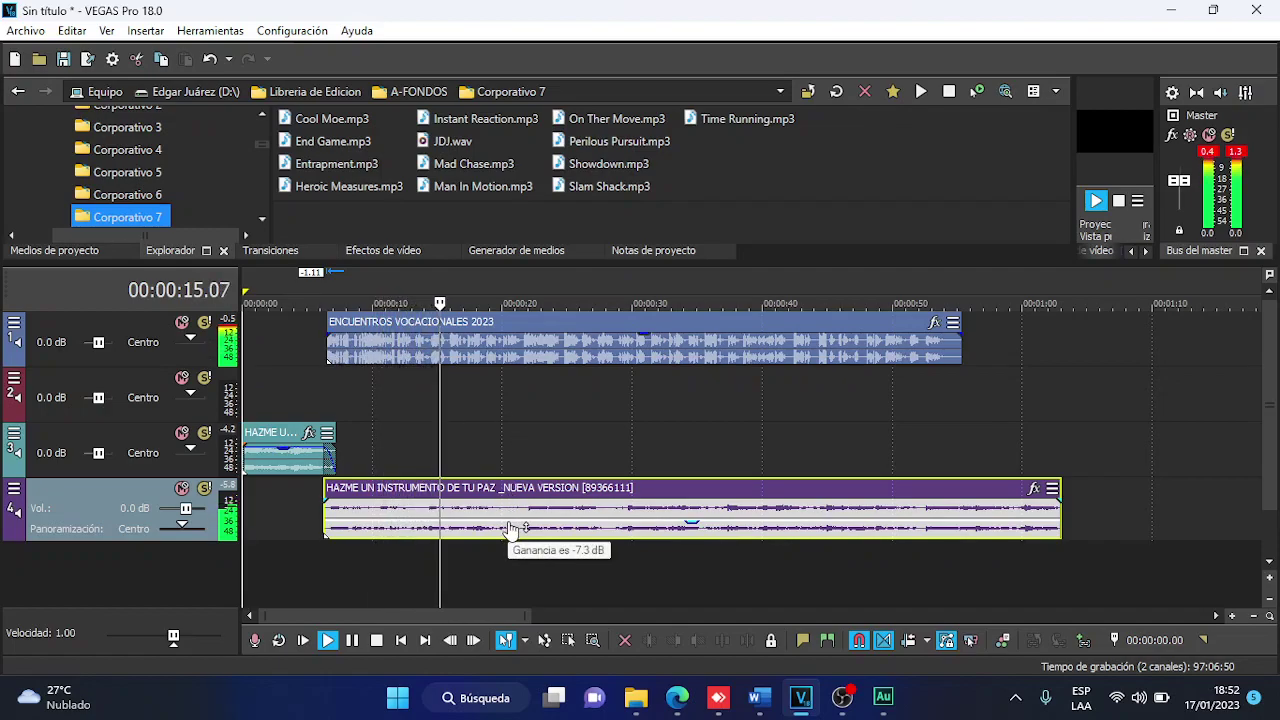
# Delete the long unused song piece and move the closing piece 2:52.18 earlier to the end of the second music piece.
pyautogui.scroll(-2, 566, 482)
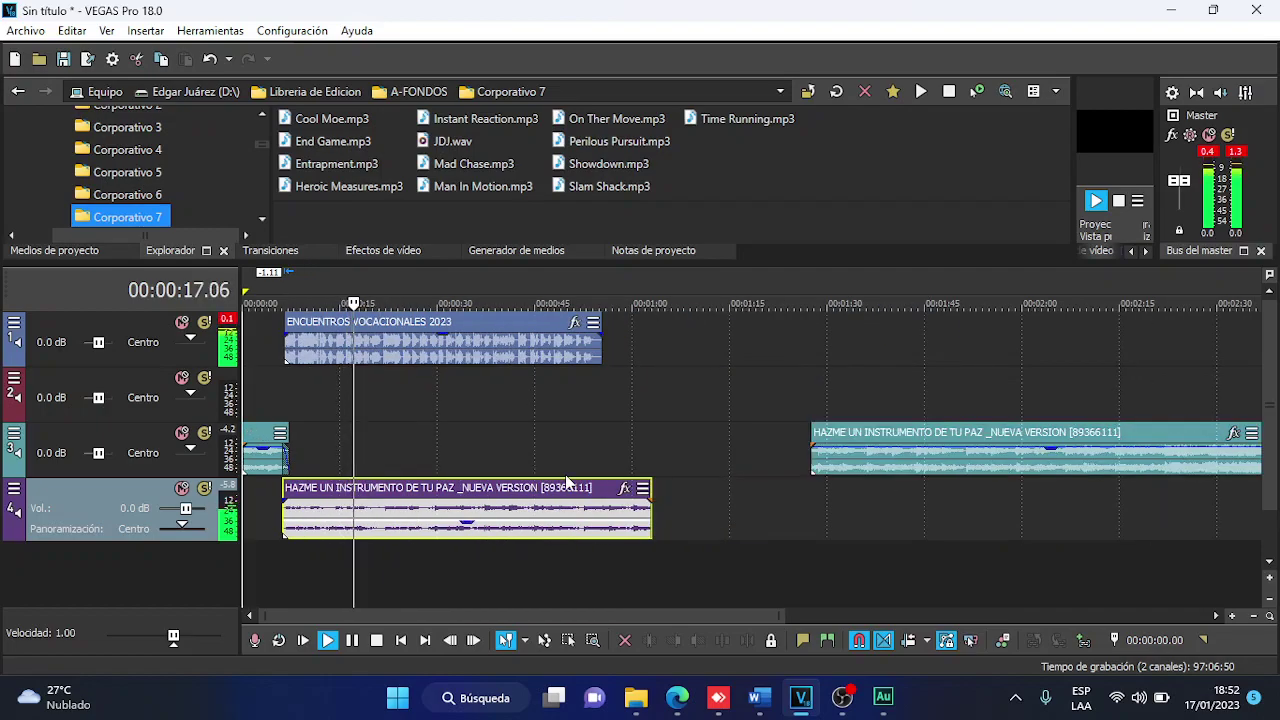
pyautogui.scroll(-3, 565, 474)
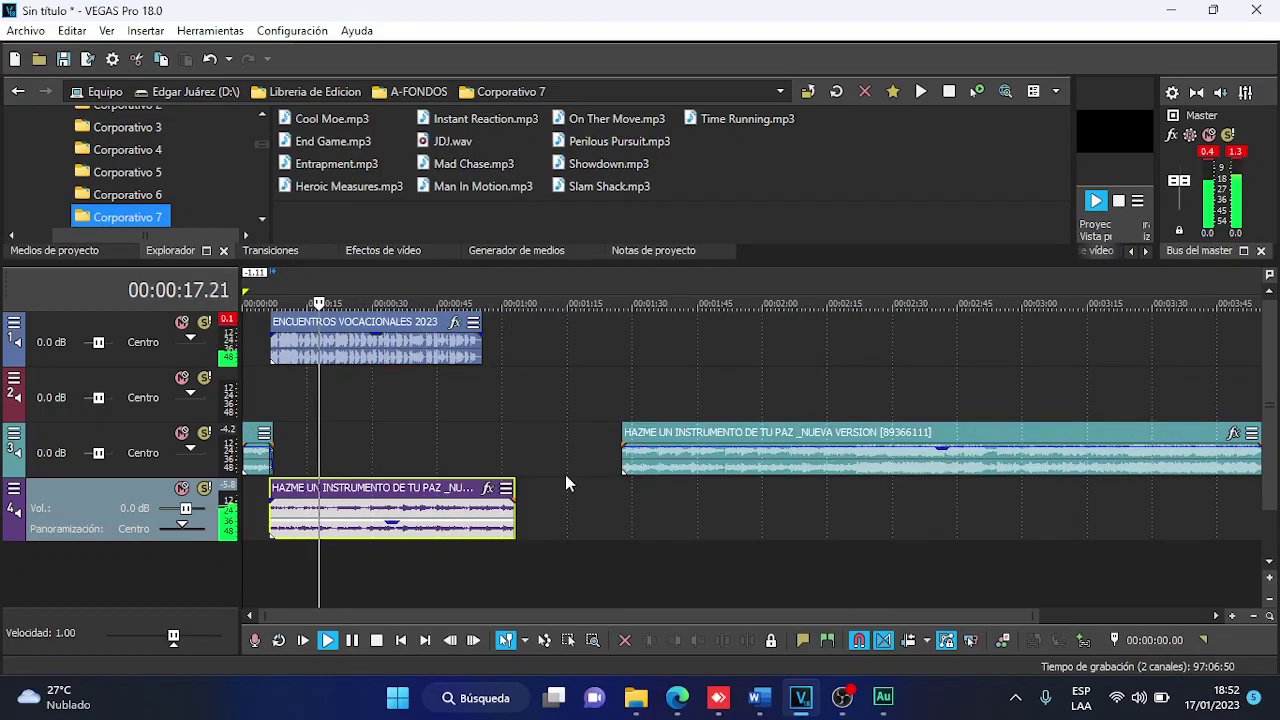
pyautogui.click(904, 465)
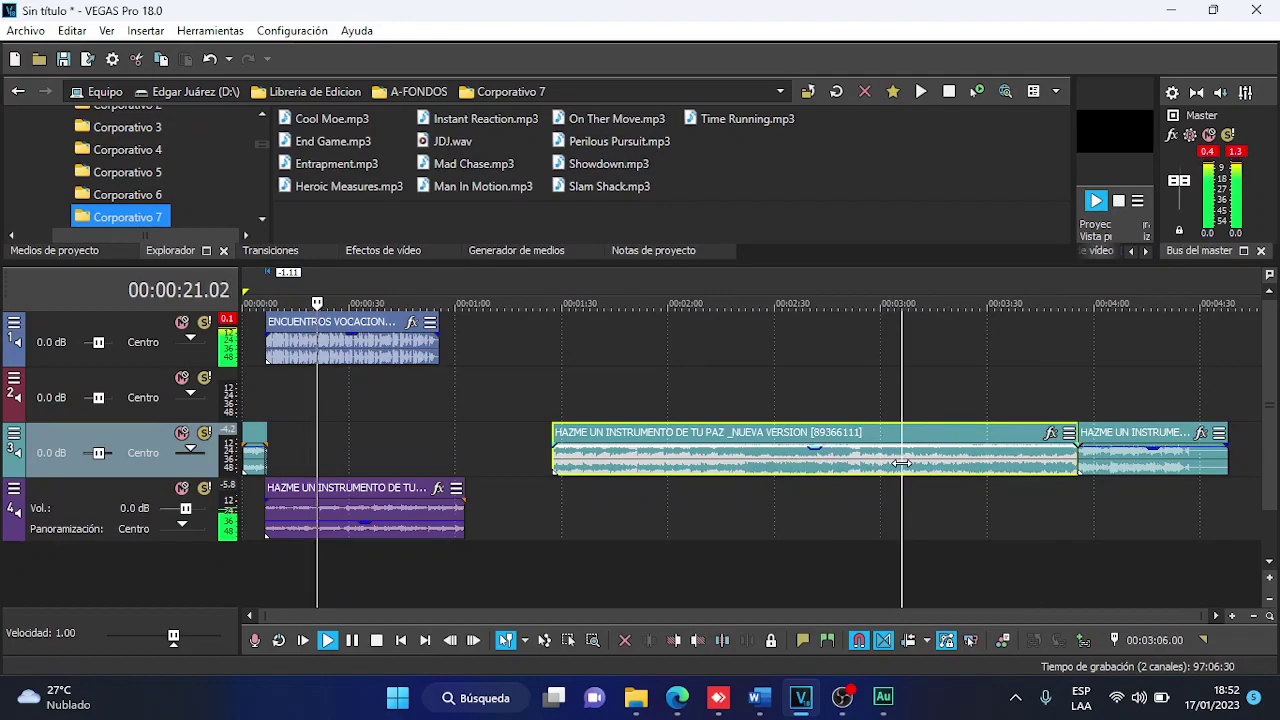
pyautogui.press('Delete')
pyautogui.moveTo(1112, 465); pyautogui.dragTo(497, 470)
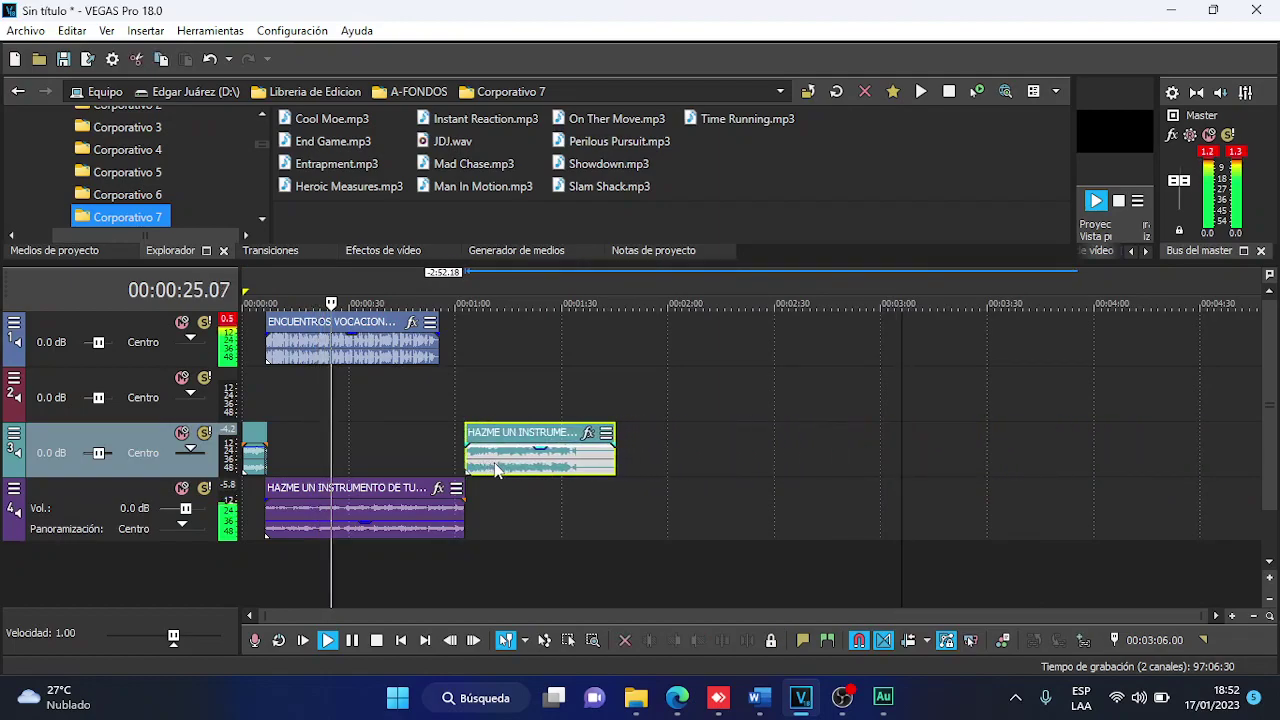
pyautogui.press('space')
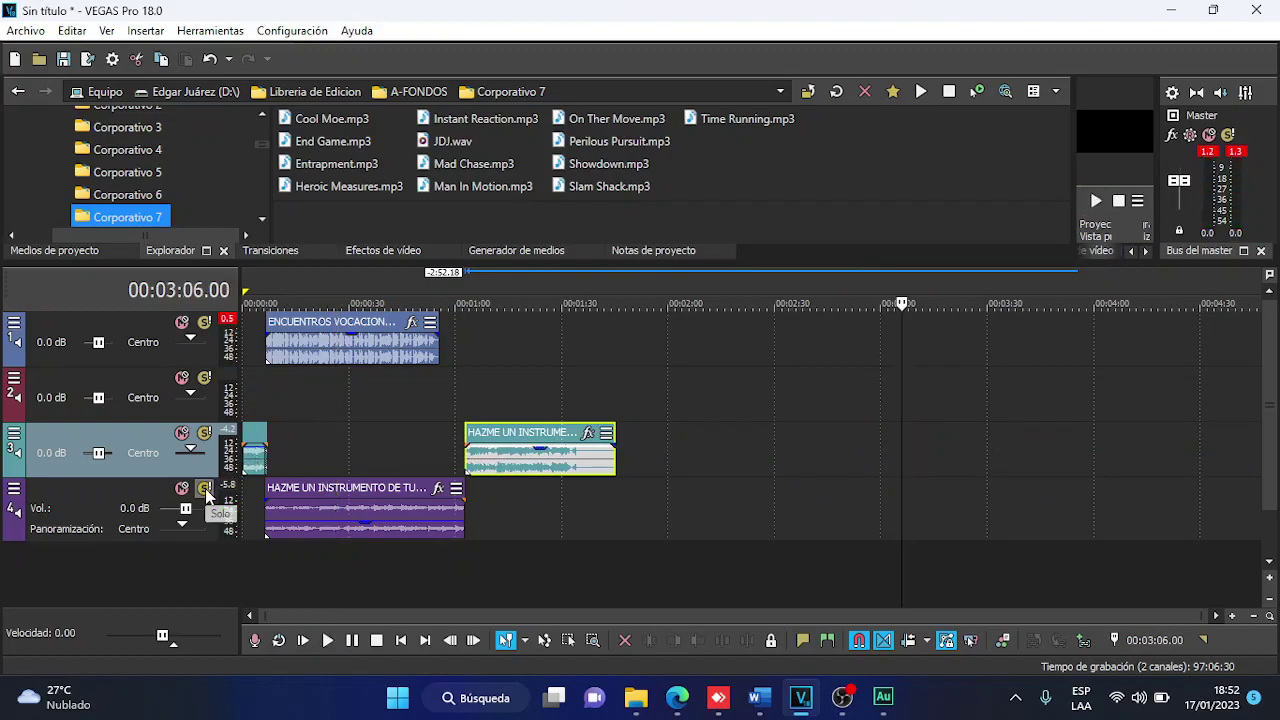
# Solo the two music tracks and move the closing piece 30.02 earlier so it overlaps the second music piece.
pyautogui.click(205, 488)
pyautogui.click(328, 439)
pyautogui.scroll(3, 328, 439)
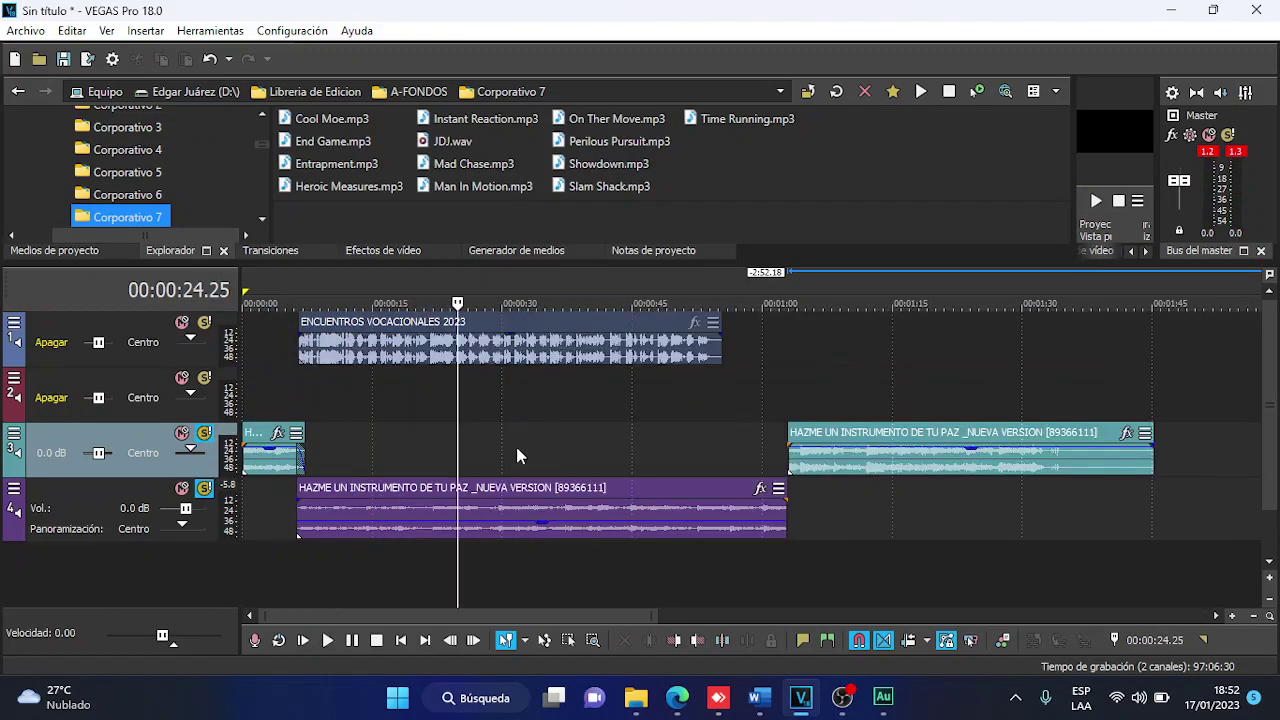
pyautogui.click(438, 450)
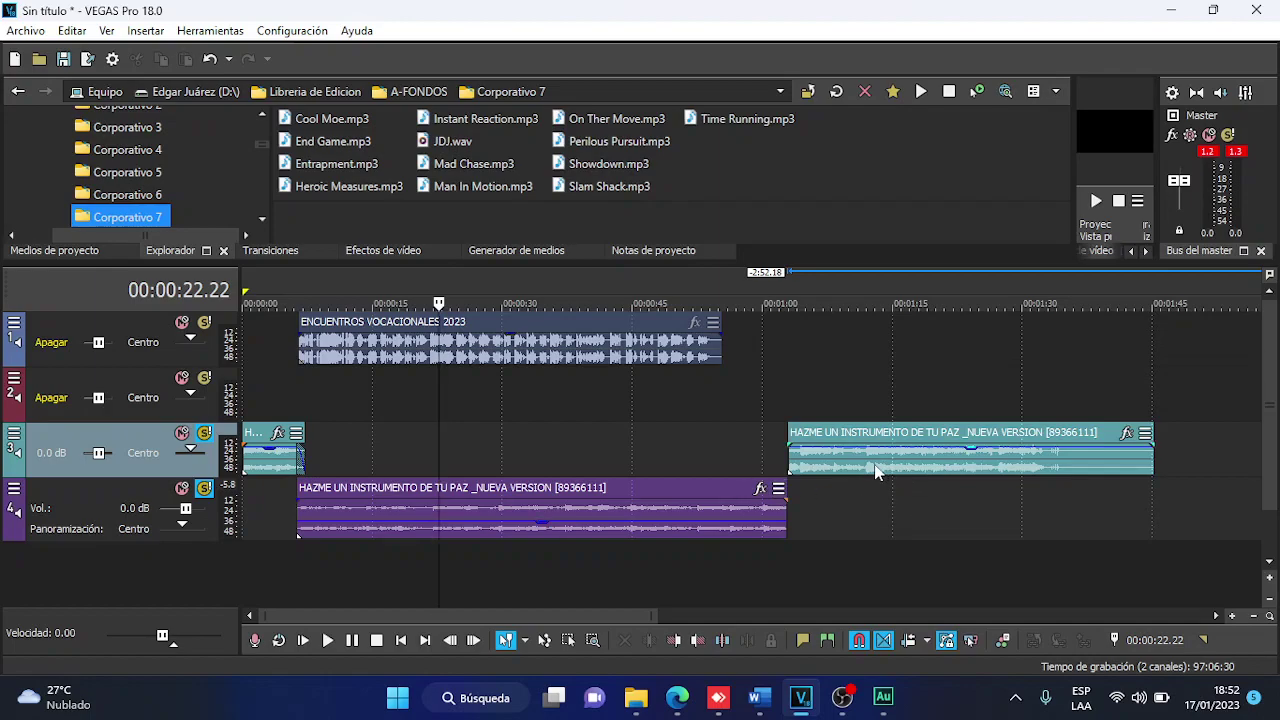
pyautogui.moveTo(860, 472); pyautogui.dragTo(615, 467)
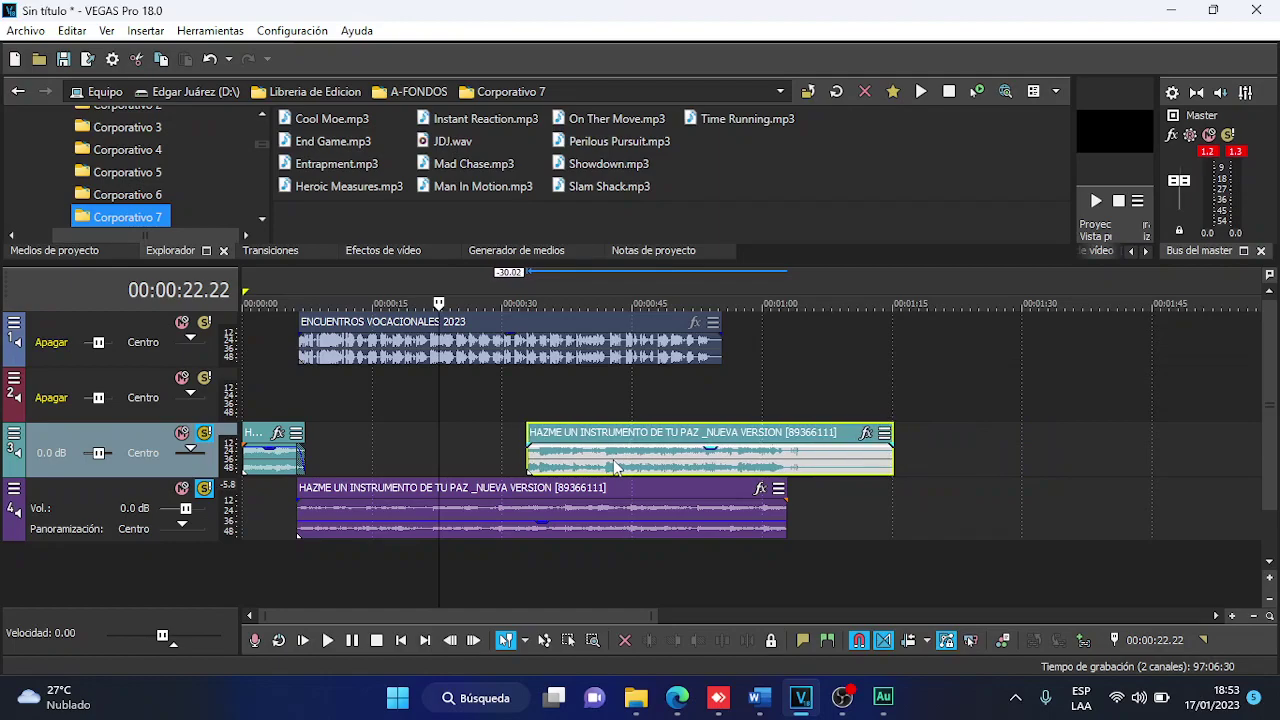
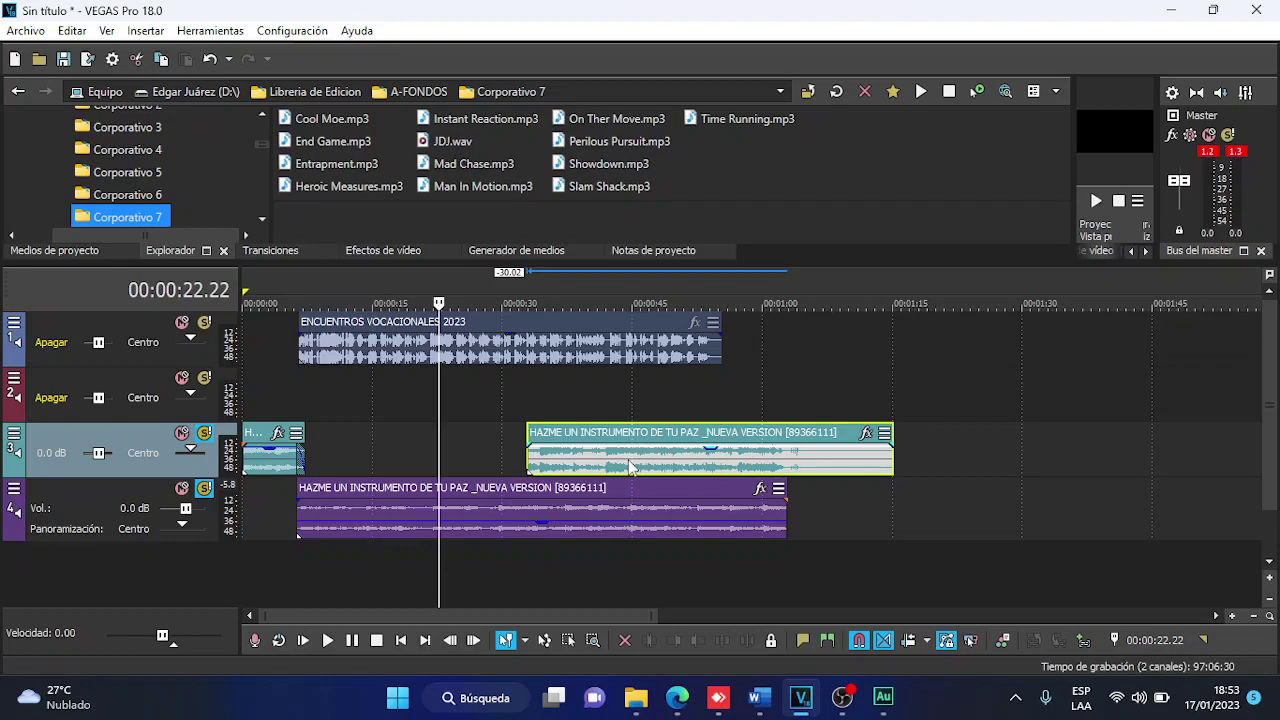
# Move the closing piece 2.03 earlier, then give the second music piece a 1.28 fade-out and trim its end by 27.16.
pyautogui.scroll(3, 630, 468)
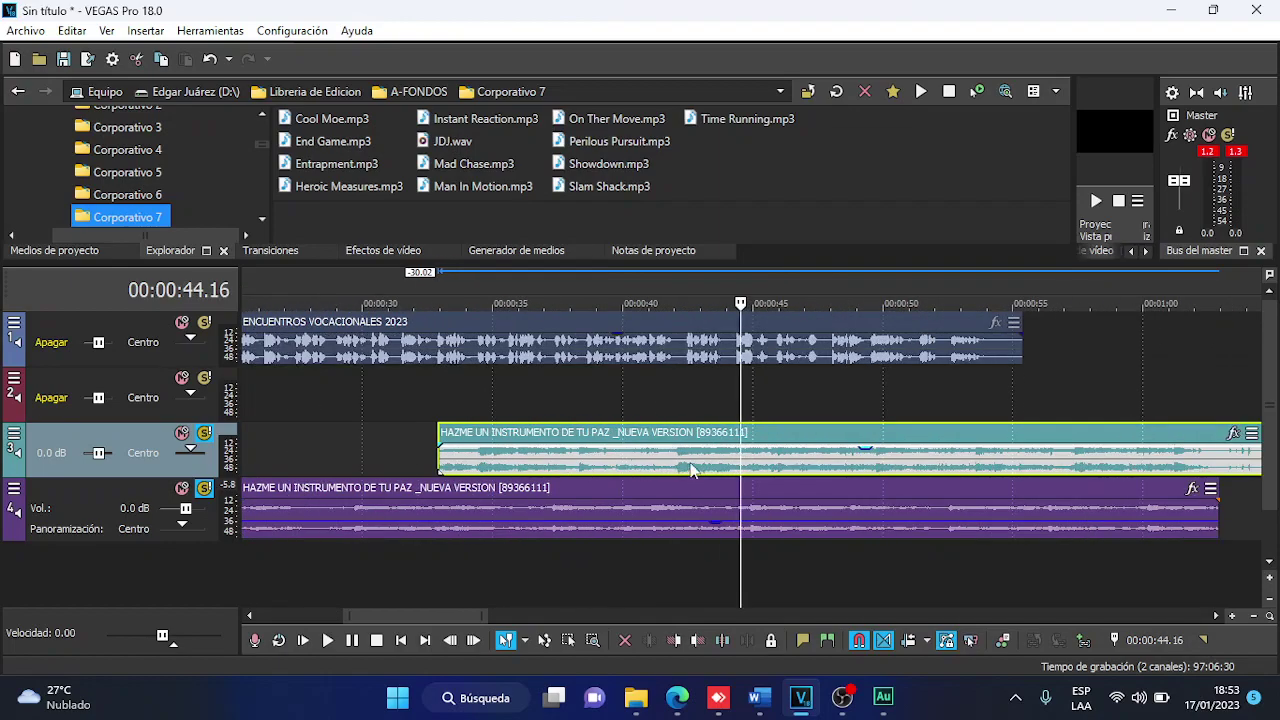
pyautogui.press('space')
pyautogui.scroll(-3, 690, 470)
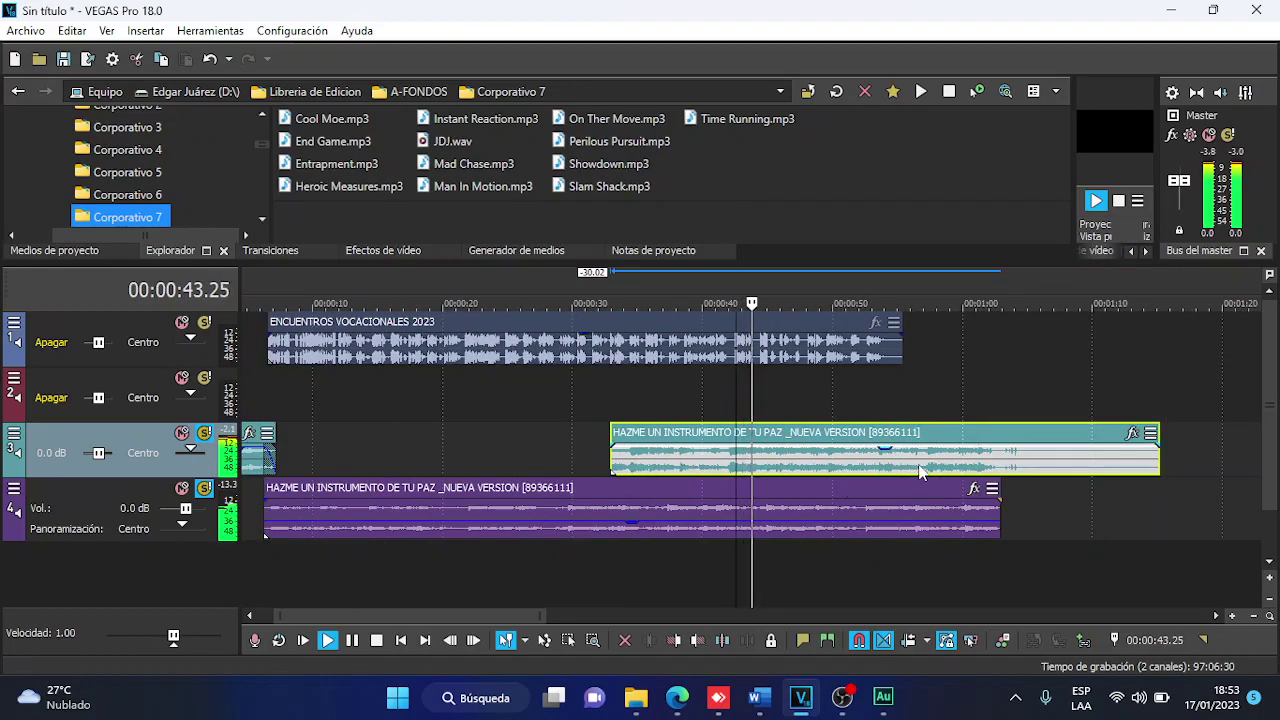
pyautogui.moveTo(894, 470); pyautogui.dragTo(887, 470)
pyautogui.click(971, 523)
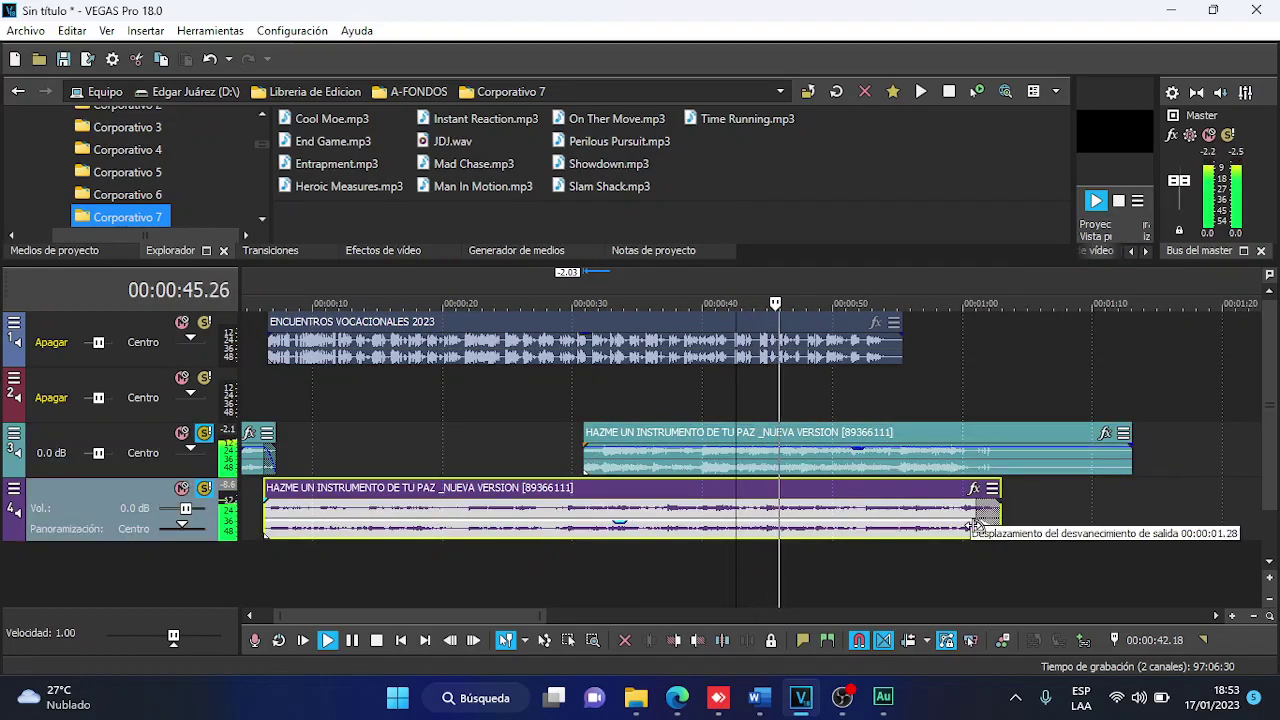
pyautogui.moveTo(1000, 524); pyautogui.dragTo(643, 524)
# Move the closing piece 1.06 earlier and play it around the end of the voice-over.
pyautogui.click(877, 469)
pyautogui.scroll(3, 877, 469)
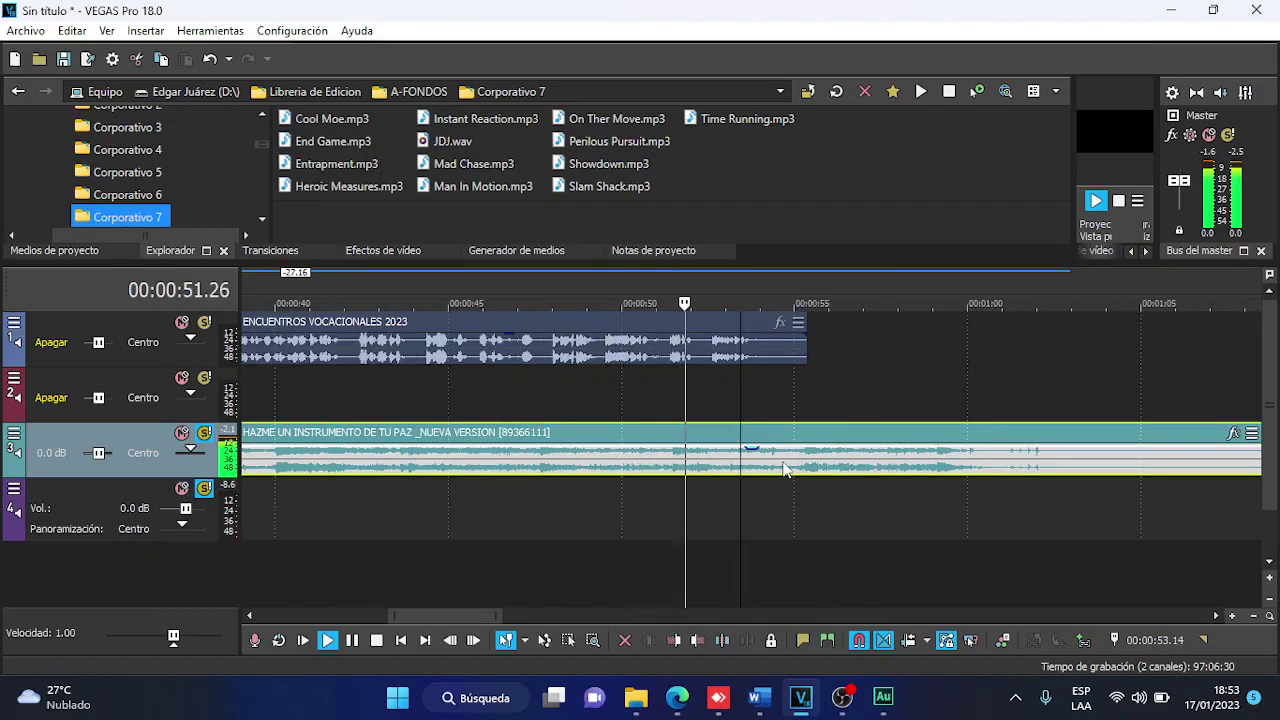
pyautogui.press('space')
pyautogui.click(751, 479)
pyautogui.press('space')
pyautogui.scroll(-2, 752, 480)
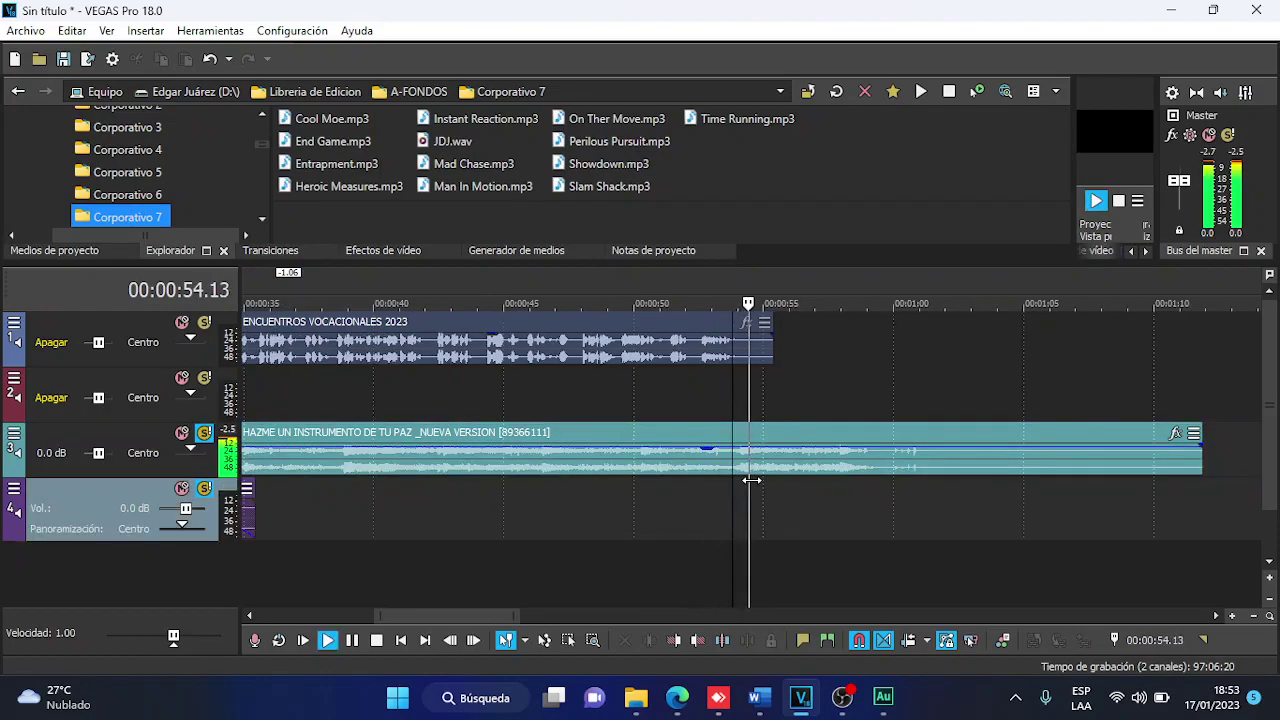
pyautogui.click(813, 476)
pyautogui.scroll(-2, 813, 480)
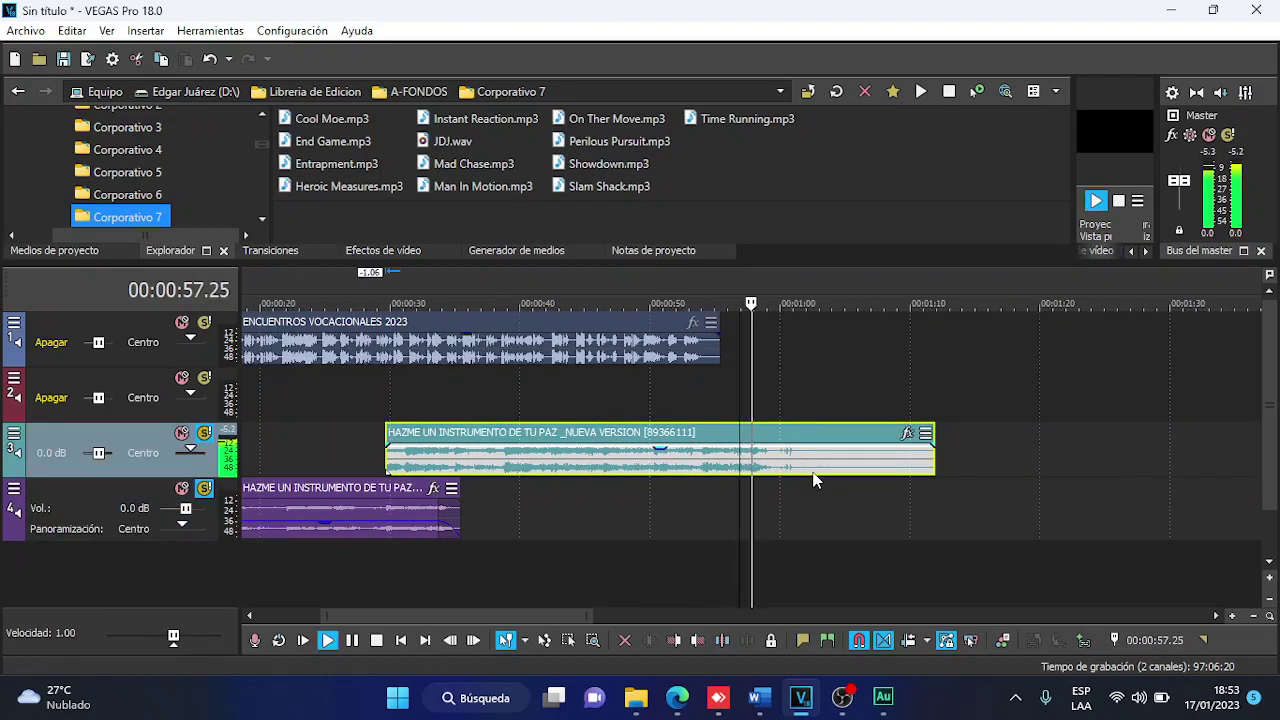
# Move the closing piece 17.22 later and trim its start by 8.00 to the end of the voice-over.
pyautogui.moveTo(502, 455); pyautogui.dragTo(732, 470)
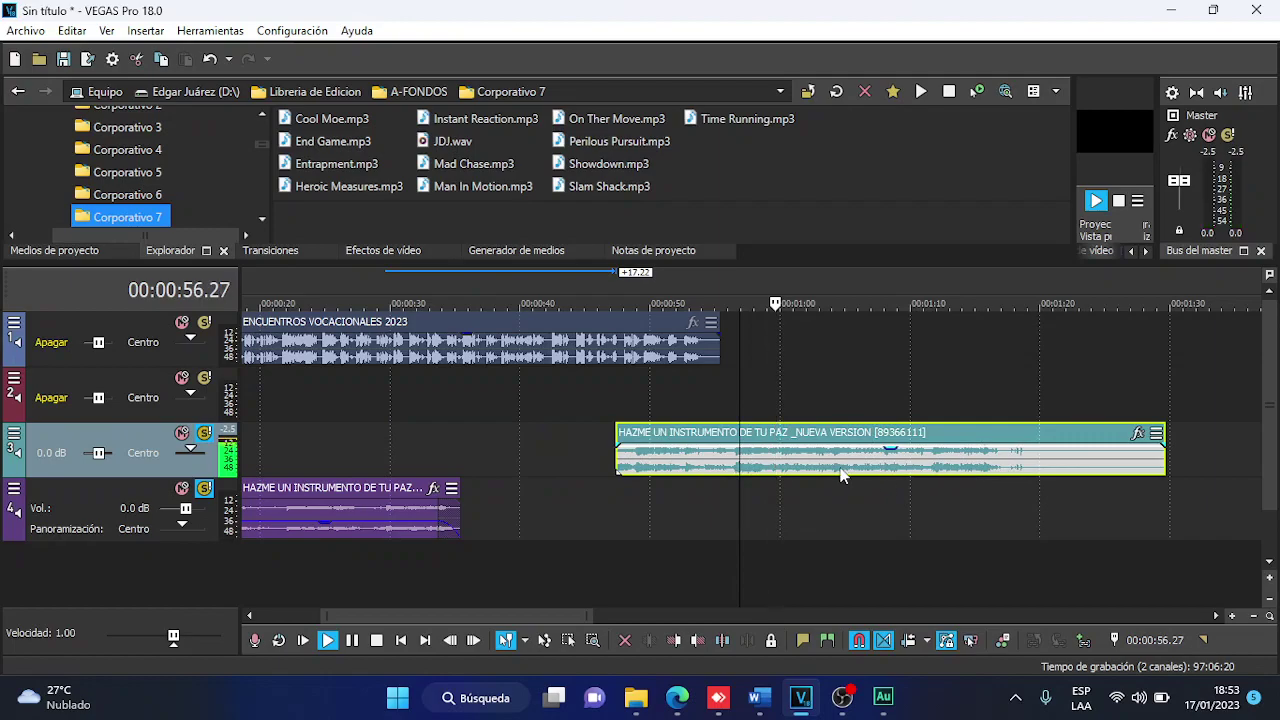
pyautogui.scroll(-2, 753, 478)
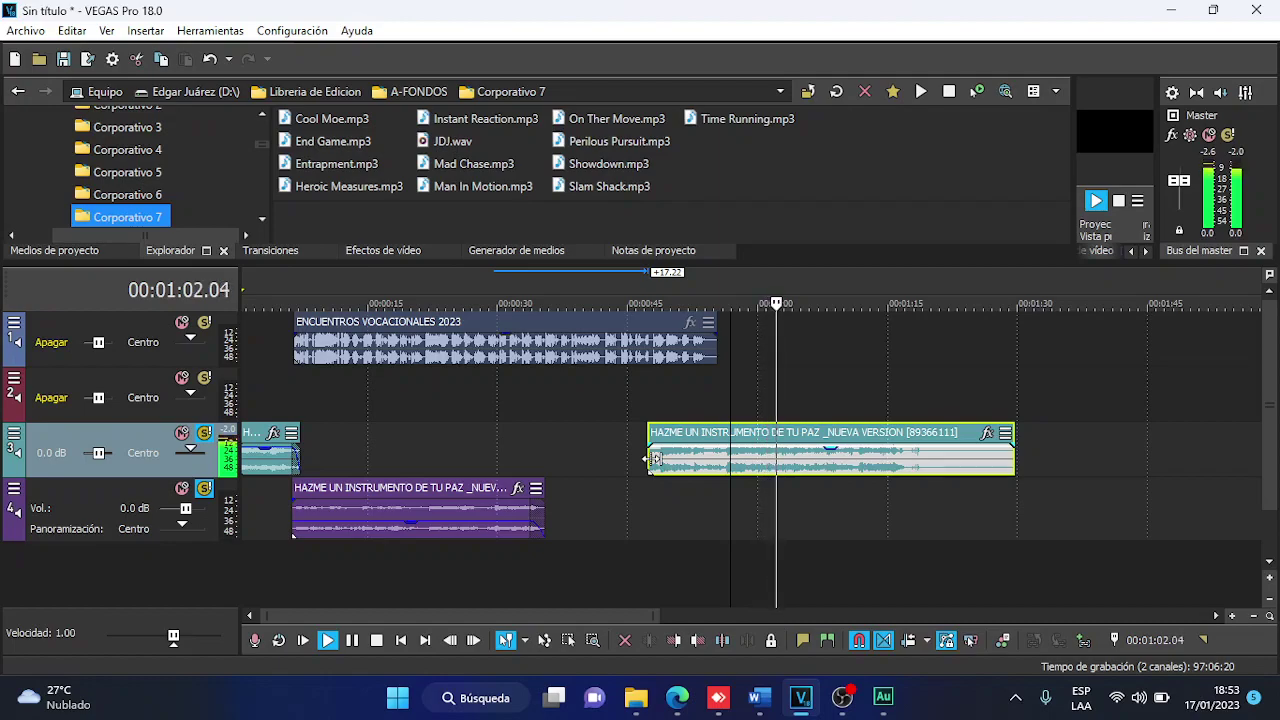
pyautogui.moveTo(650, 458); pyautogui.dragTo(718, 458)
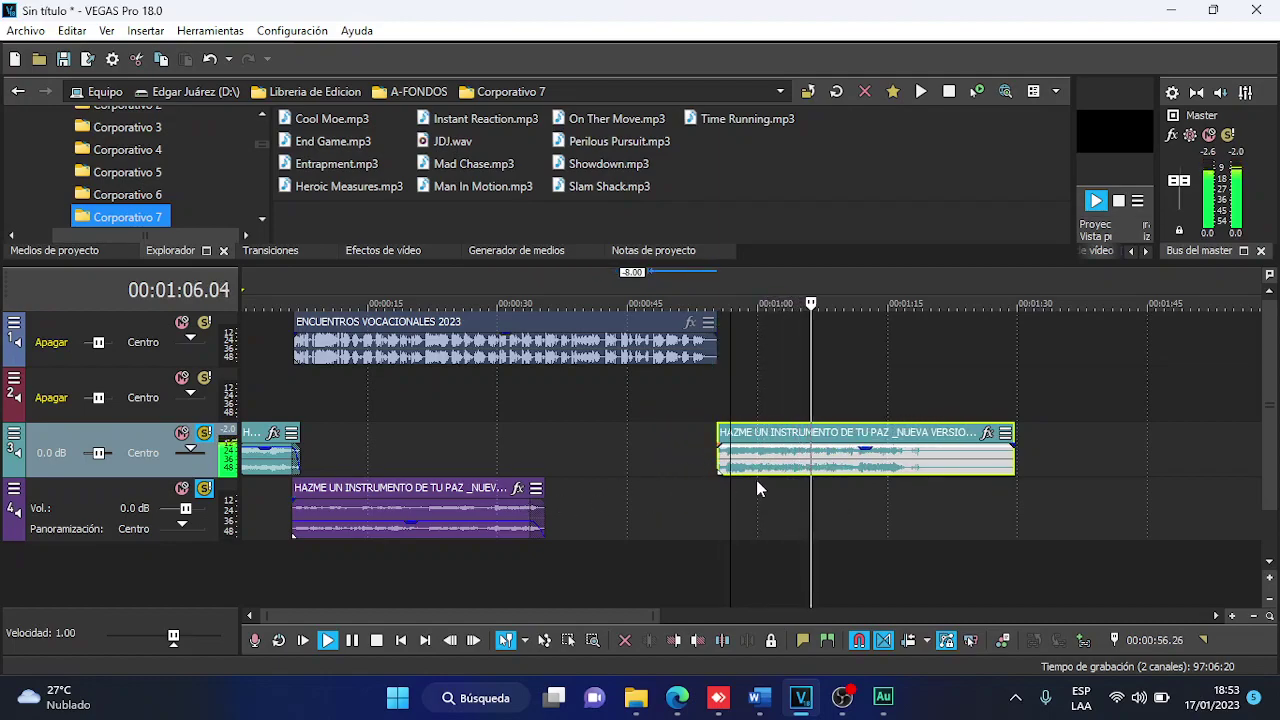
# Move the opening and background pieces behind the closing piece, then move the closing piece 55.12 earlier to the project start.
pyautogui.scroll(-2, 757, 484)
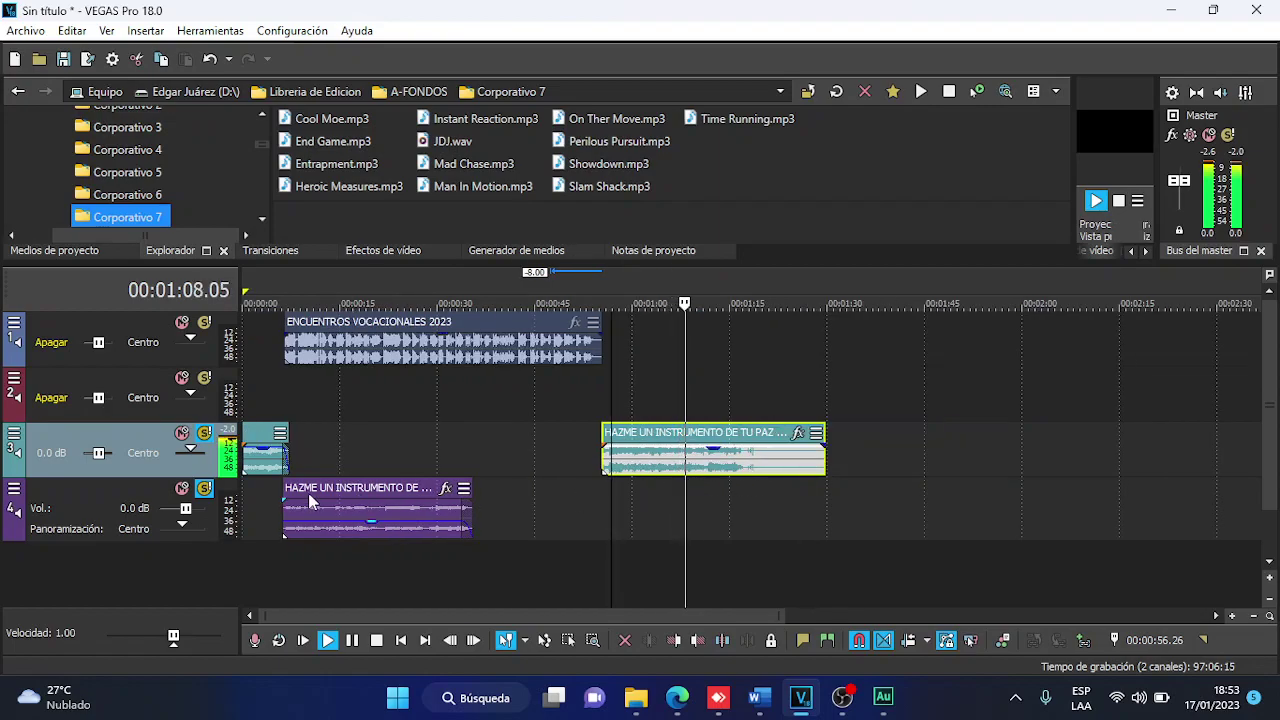
pyautogui.press('space')
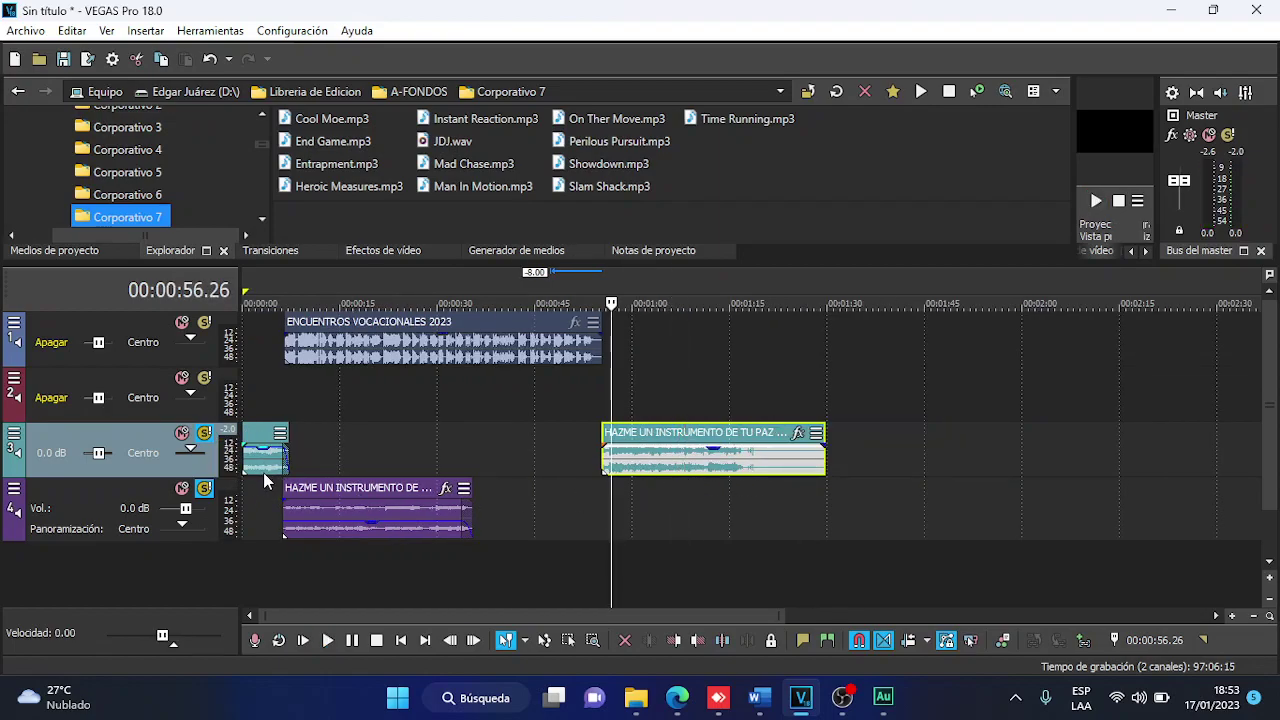
pyautogui.click(256, 468)
pyautogui.keyDown('ctrl'); pyautogui.click(334, 499); pyautogui.keyUp('ctrl')
pyautogui.moveTo(427, 504); pyautogui.dragTo(924, 504)
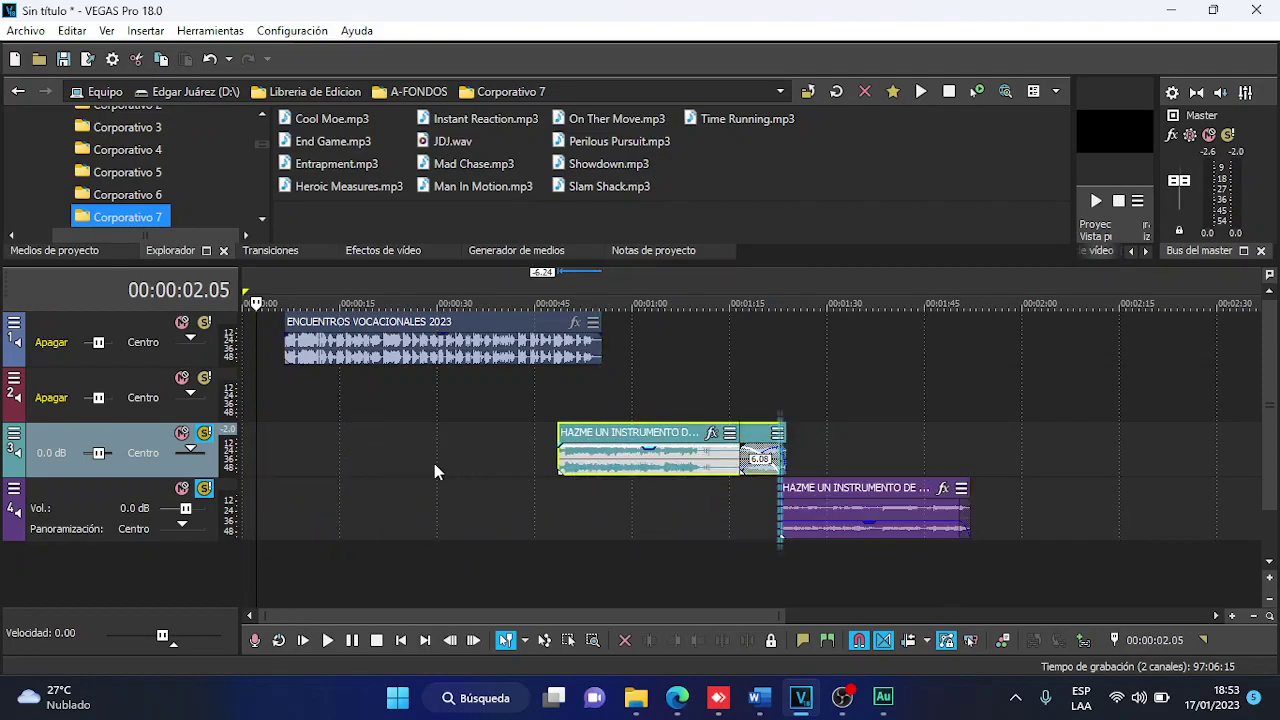
pyautogui.hotkey('ctrl', 'z')
pyautogui.click(403, 648)
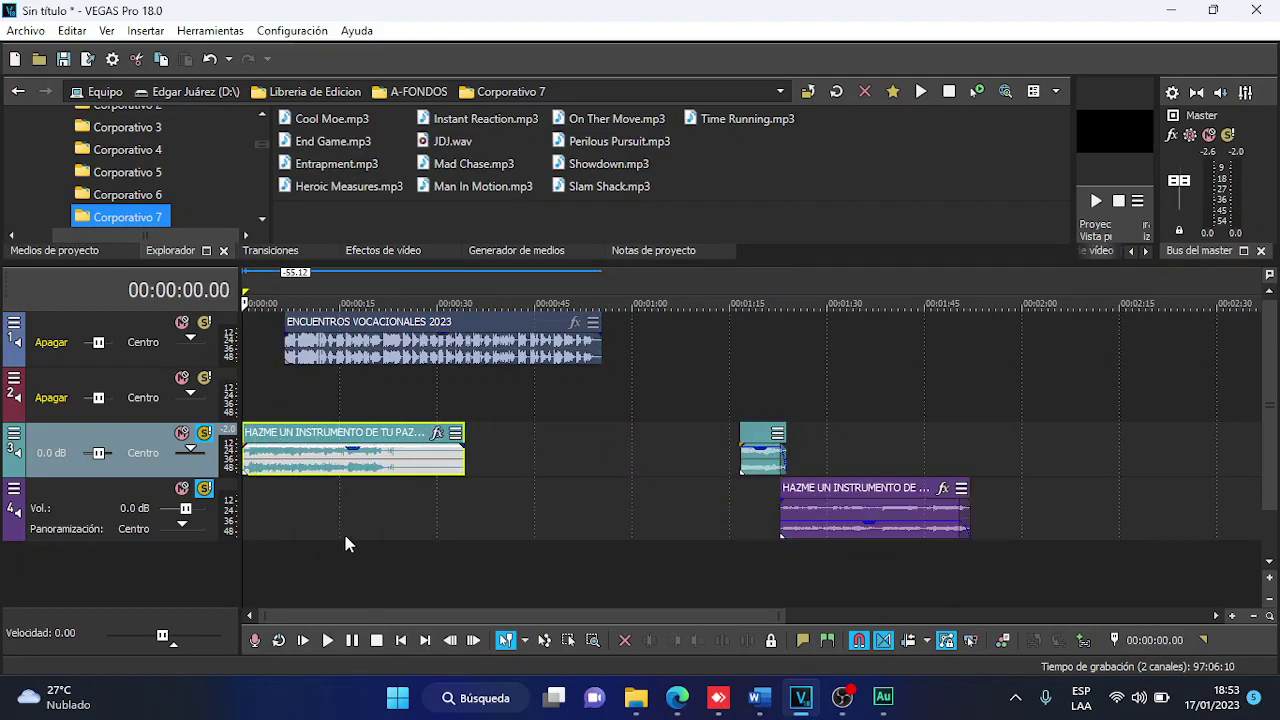
# Give the song piece at the project start a fade-in of about 1 second and trim its start by 0.15.
pyautogui.scroll(6, 343, 531)
pyautogui.press('space')
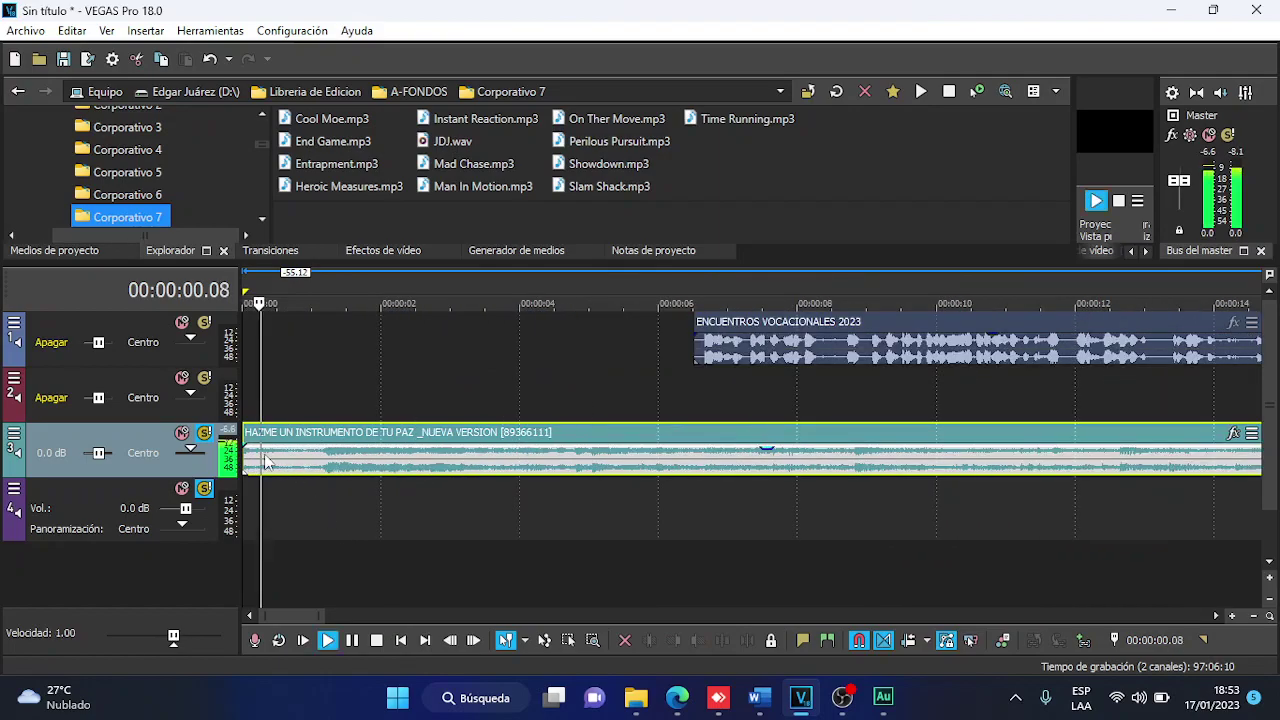
pyautogui.moveTo(288, 444); pyautogui.dragTo(321, 447)
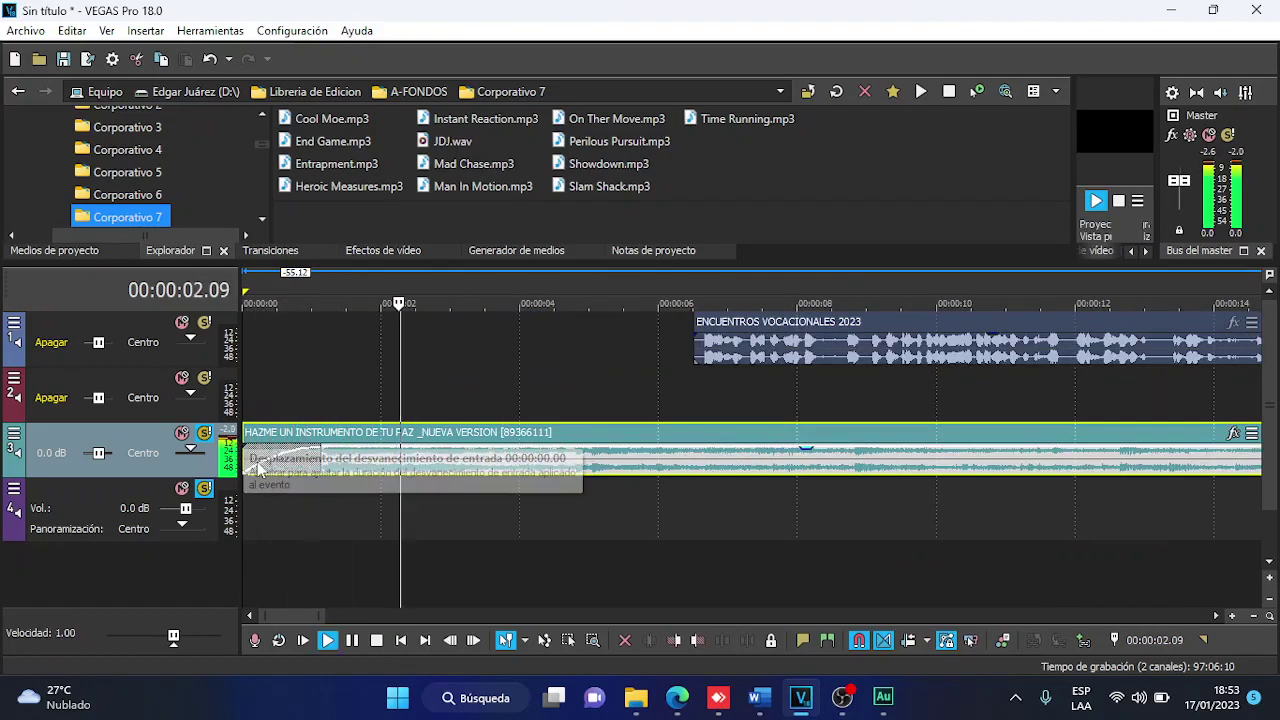
pyautogui.press('space')
pyautogui.moveTo(245, 463); pyautogui.dragTo(283, 463)
# Move the trimmed song piece 0.15 earlier to the project start and lower its gain.
pyautogui.moveTo(398, 470)
pyautogui.mouseDown()
pyautogui.moveTo(350, 470)
pyautogui.moveTo(390, 460)
pyautogui.moveTo(378, 466)
pyautogui.mouseUp()
pyautogui.scroll(-3, 378, 466)
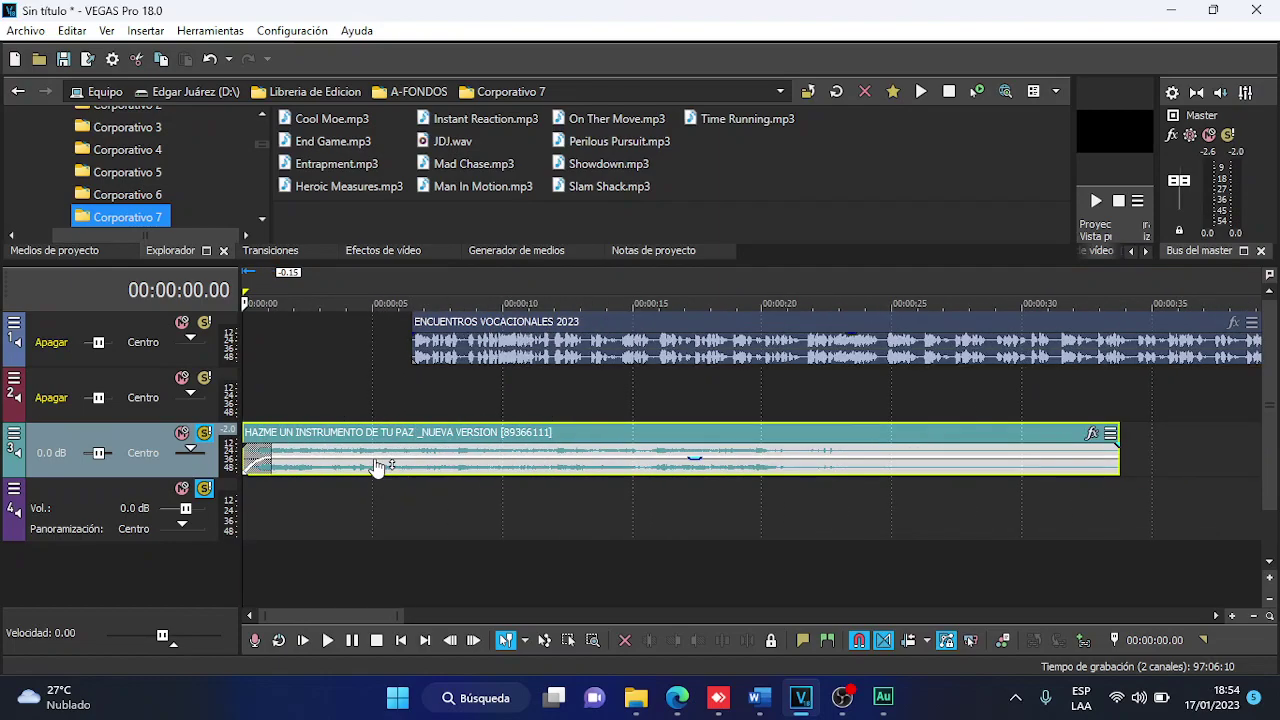
pyautogui.scroll(-3, 378, 466)
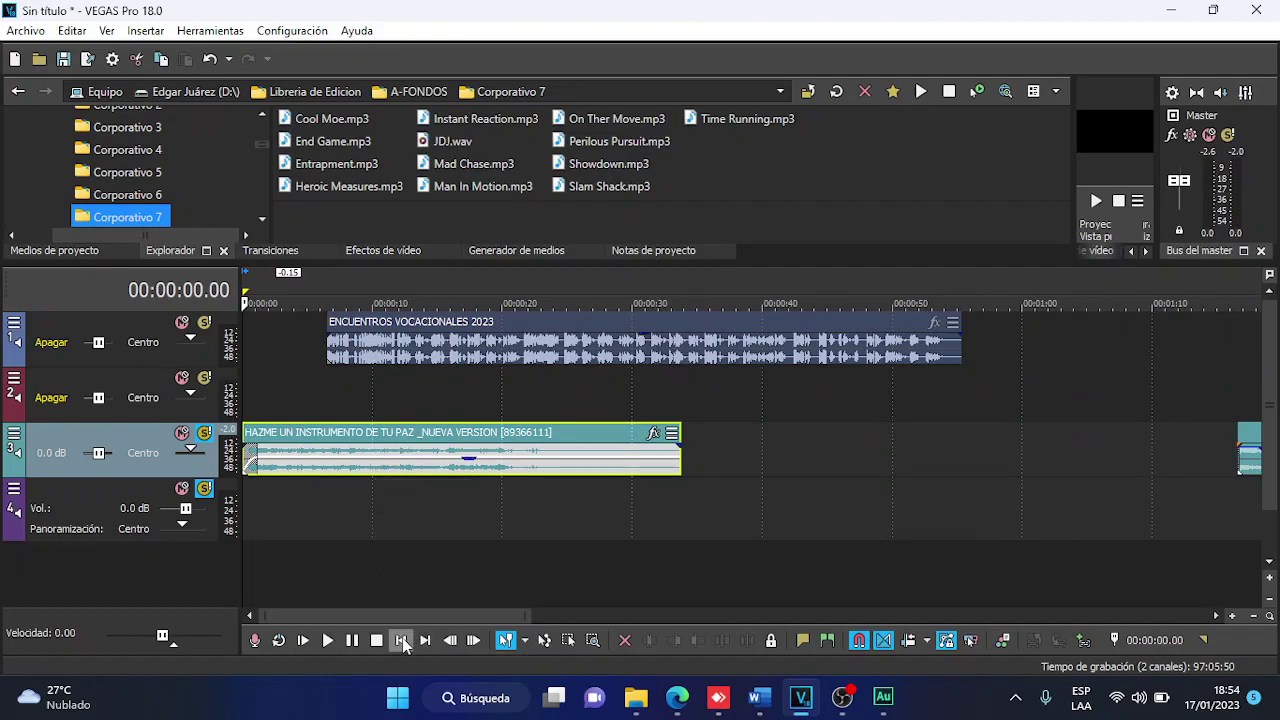
# Shorten the first song piece's fade-in to about 0.8 seconds and move the voice-over 0.04 earlier.
pyautogui.press('space')
pyautogui.scroll(4, 378, 457)
pyautogui.moveTo(304, 434); pyautogui.dragTo(283, 434)
pyautogui.moveTo(610, 360); pyautogui.dragTo(603, 360)
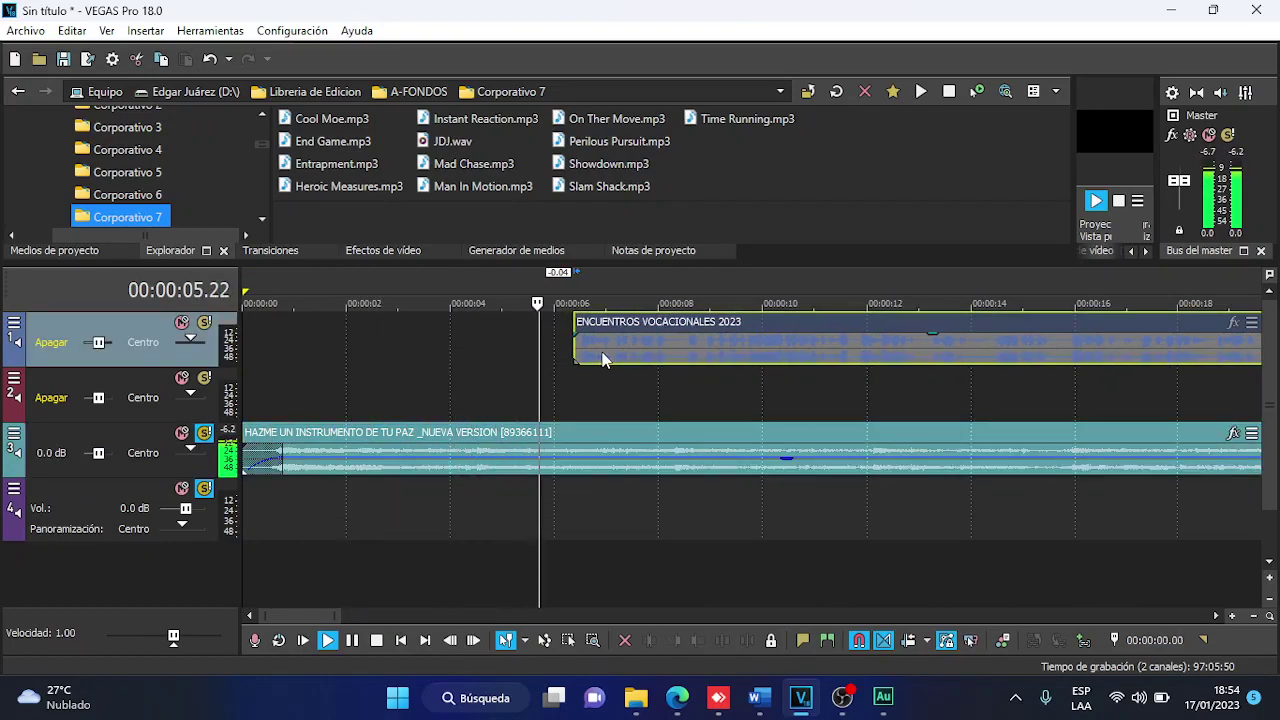
# Move the background piece on track 4 earlier by 57.16 and then 4.14, overlapping the song piece at the project start.
pyautogui.scroll(-5, 603, 360)
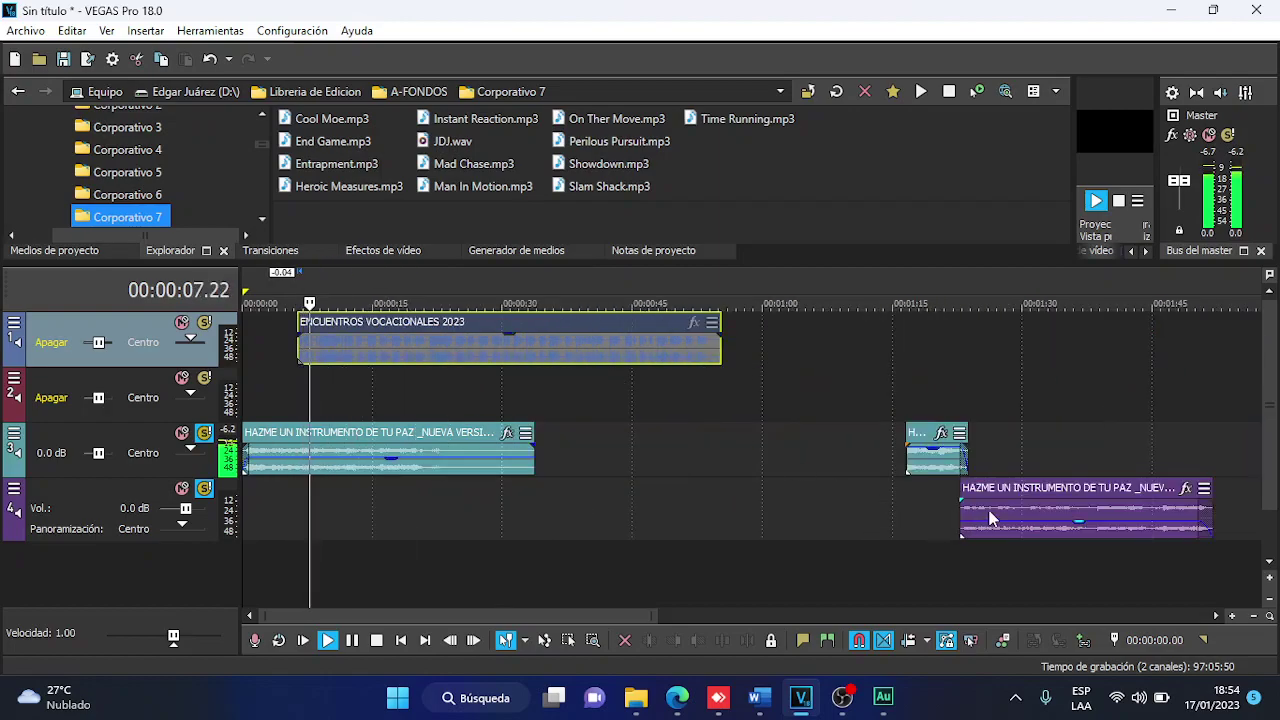
pyautogui.click(838, 523)
pyautogui.moveTo(963, 515); pyautogui.dragTo(482, 517)
pyautogui.click(420, 465)
pyautogui.scroll(4, 420, 470)
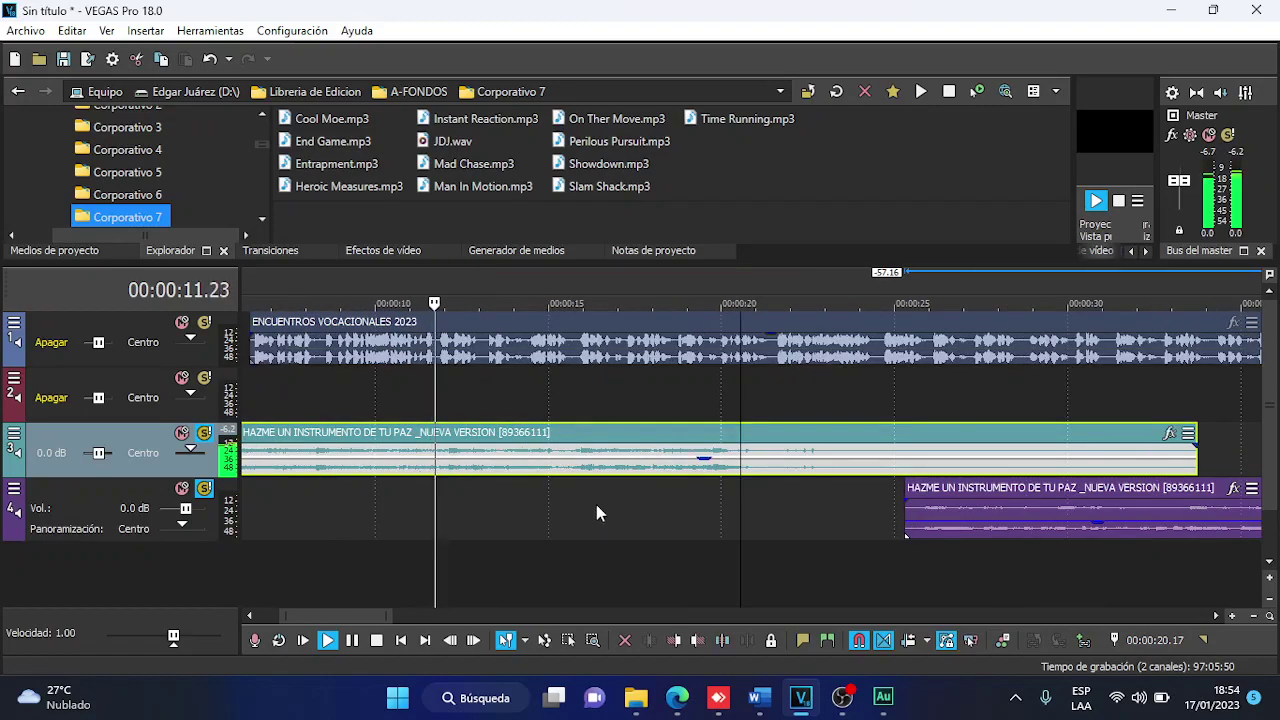
pyautogui.moveTo(915, 498); pyautogui.dragTo(768, 508)
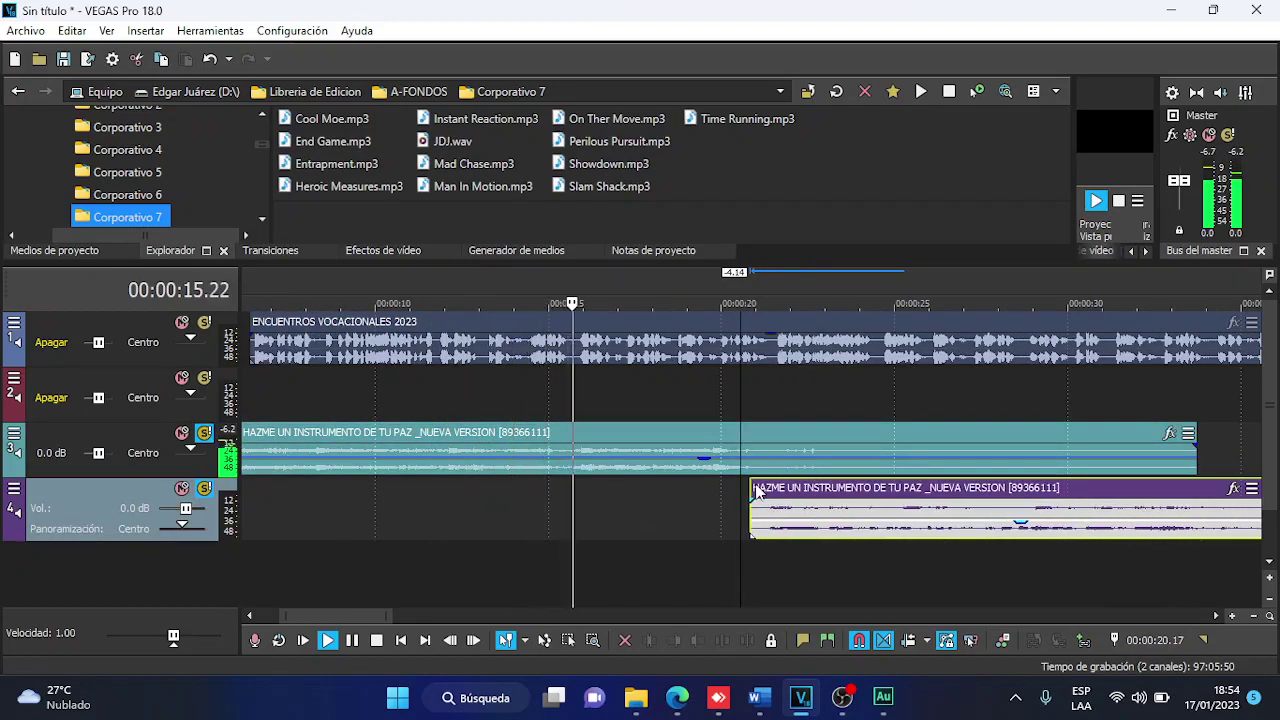
# Lower the gain of the first song piece and raise the gain of the background piece.
pyautogui.moveTo(765, 463); pyautogui.dragTo(752, 460)
pyautogui.scroll(2, 752, 521)
pyautogui.click(800, 512)
pyautogui.moveTo(835, 528); pyautogui.dragTo(830, 524)
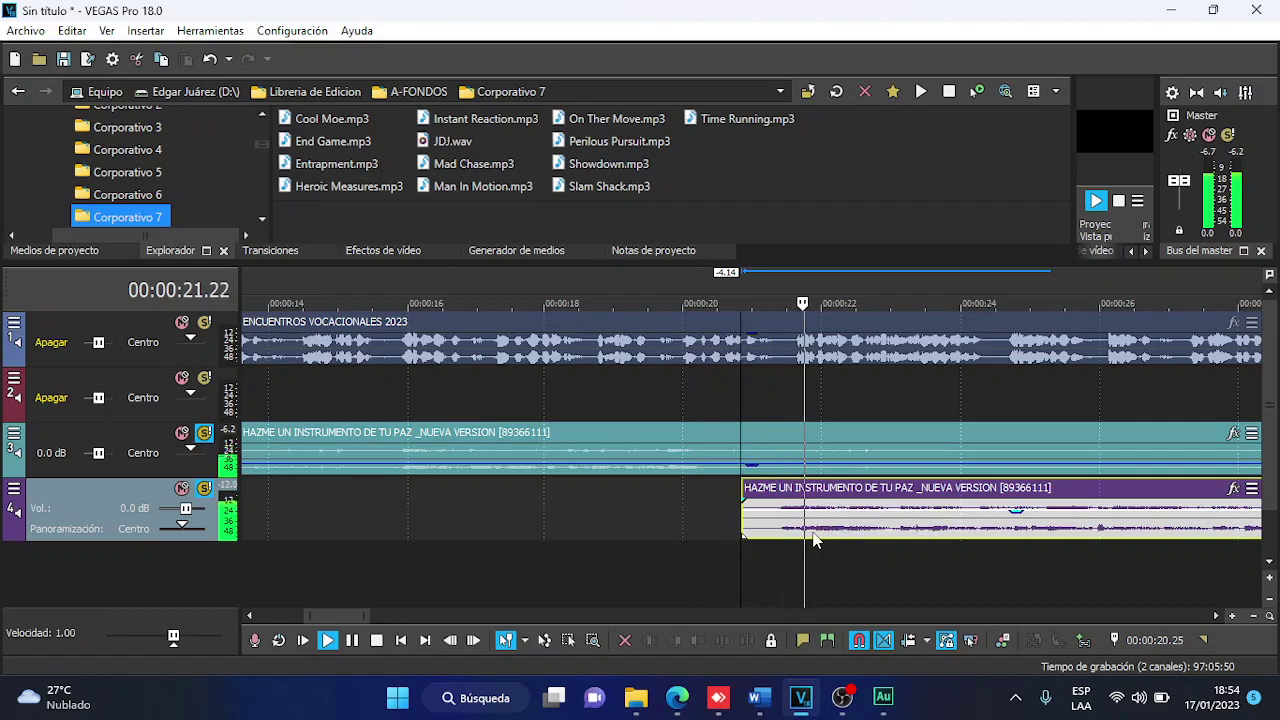
# Give the first song piece a fade-out of about 8.7 seconds and trim its end by 1.14 and then 4.03.
pyautogui.scroll(-4, 818, 534)
pyautogui.moveTo(652, 470); pyautogui.dragTo(624, 470)
pyautogui.scroll(7, 640, 480)
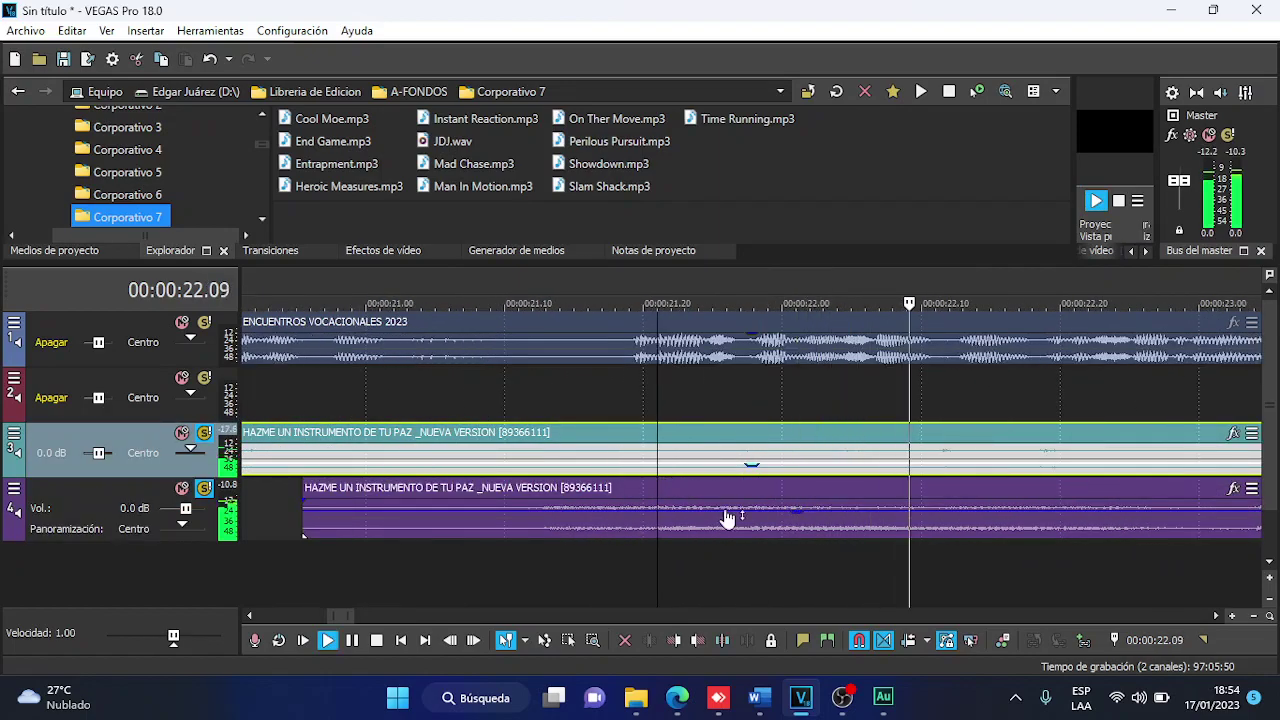
pyautogui.scroll(-3, 773, 525)
pyautogui.scroll(-5, 773, 525)
pyautogui.press('space')
pyautogui.moveTo(993, 466); pyautogui.dragTo(730, 466)
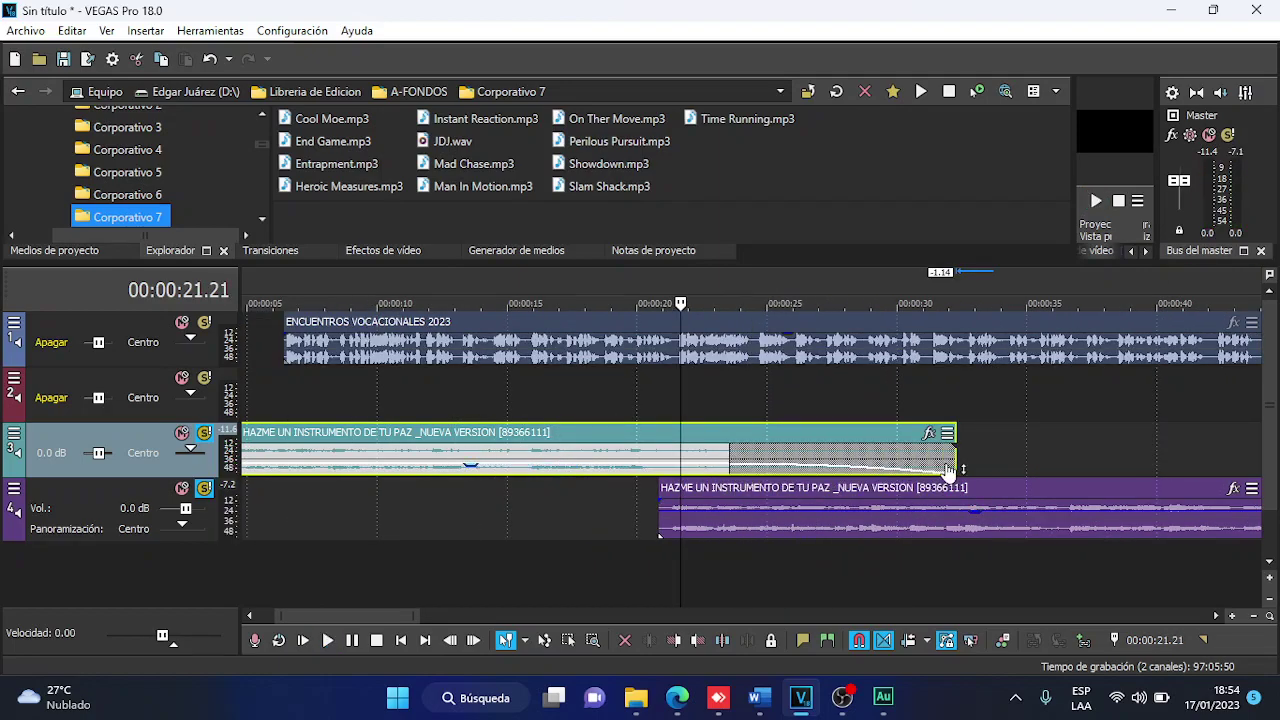
pyautogui.moveTo(944, 466); pyautogui.dragTo(853, 471)
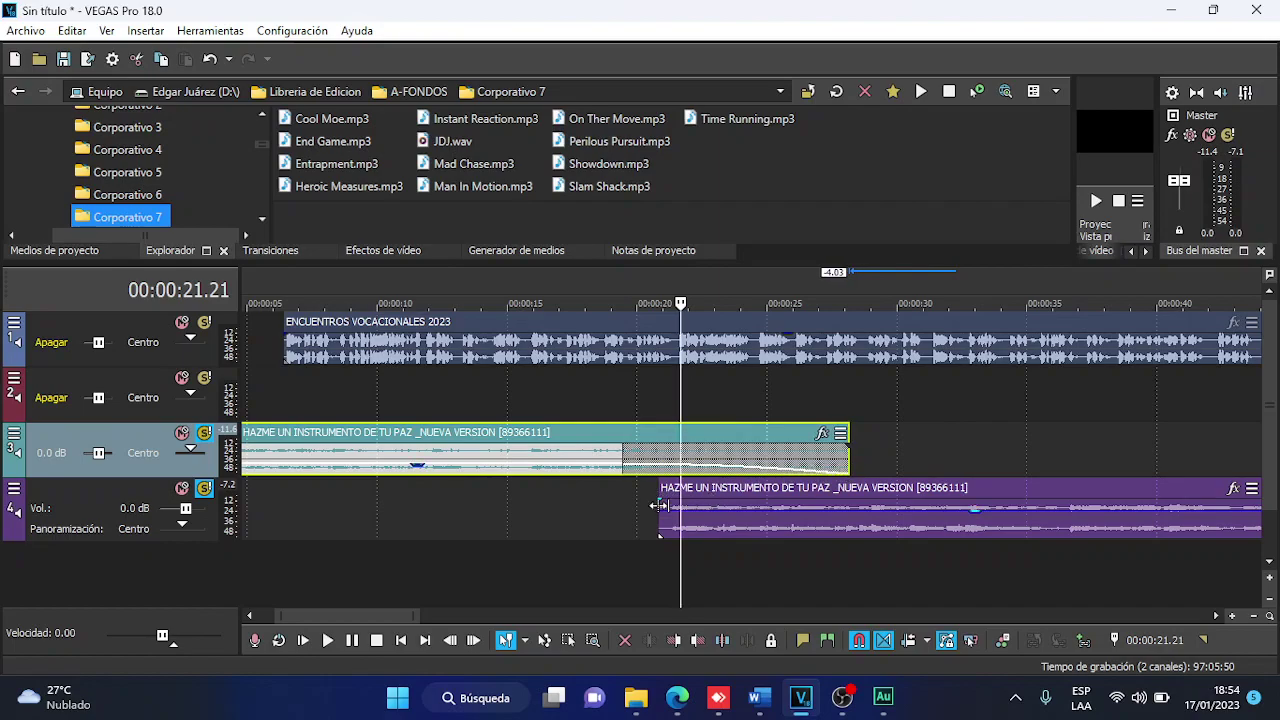
# Fade in the background piece over about 0.8 seconds and trim the first song piece's end by 1.22 and then 1.28.
pyautogui.moveTo(655, 500); pyautogui.dragTo(680, 500)
pyautogui.scroll(-3, 628, 503)
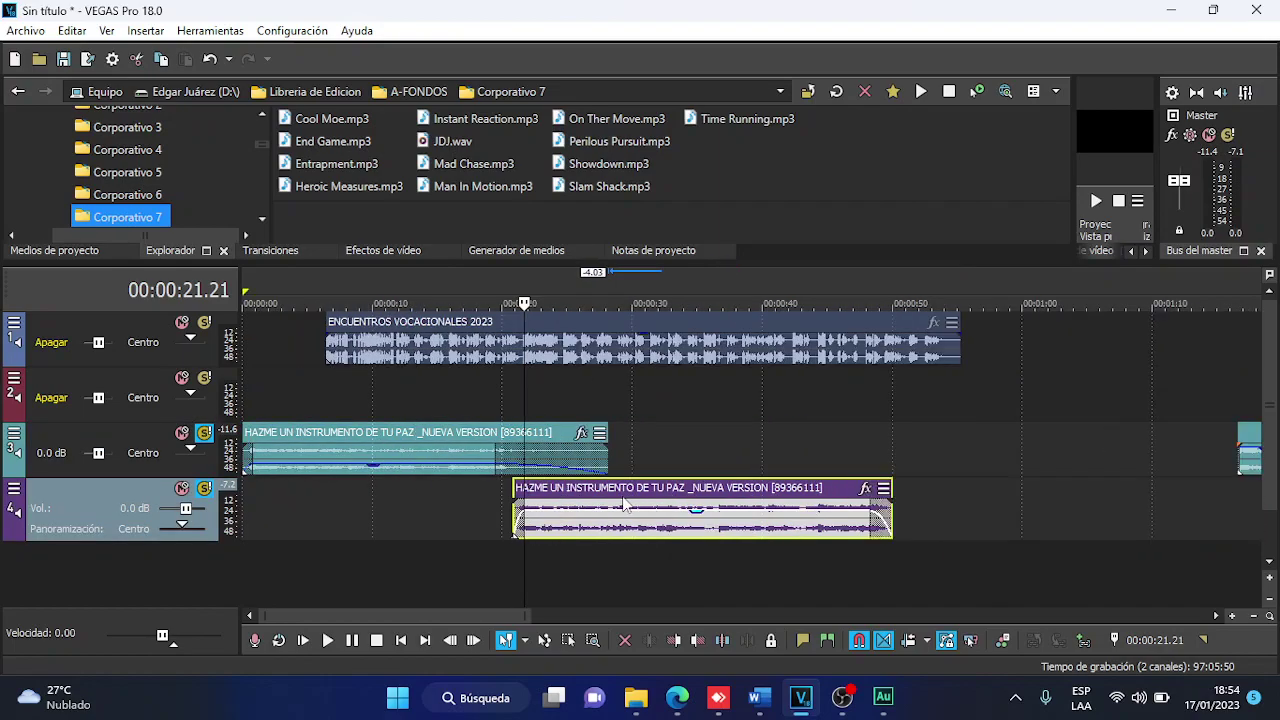
pyautogui.click(482, 495)
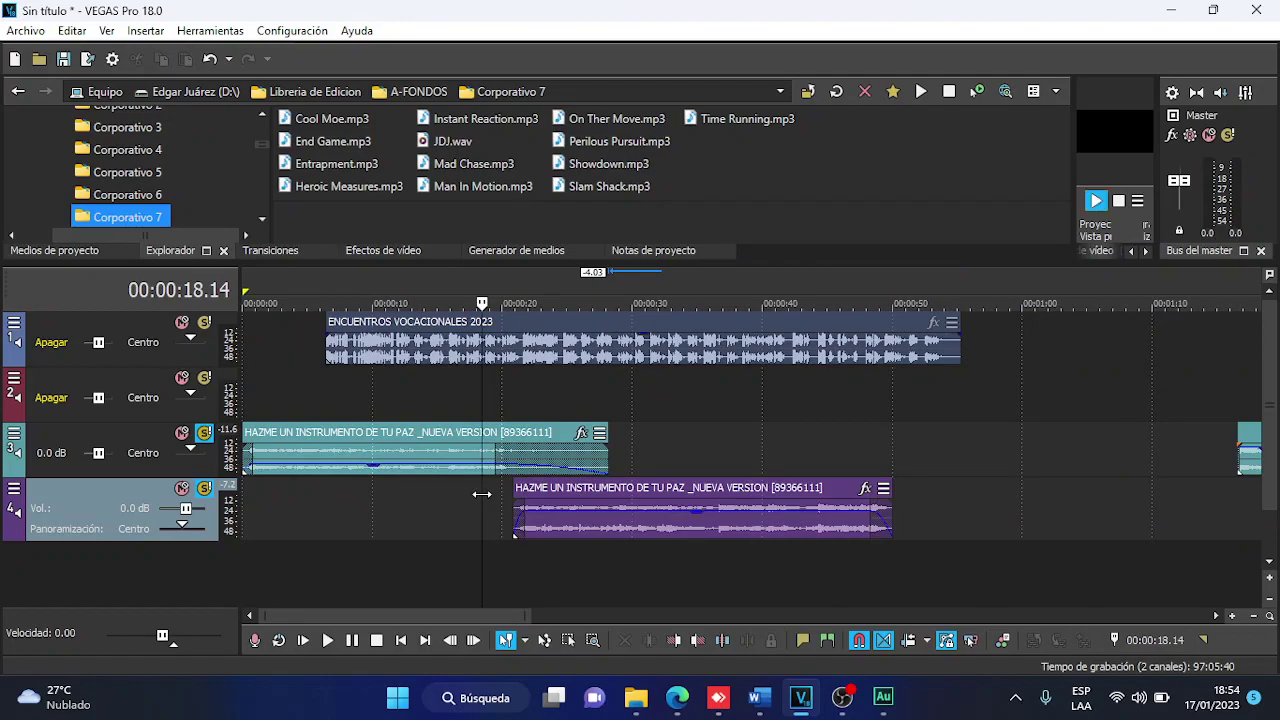
pyautogui.press('space')
pyautogui.moveTo(590, 464); pyautogui.dragTo(585, 465)
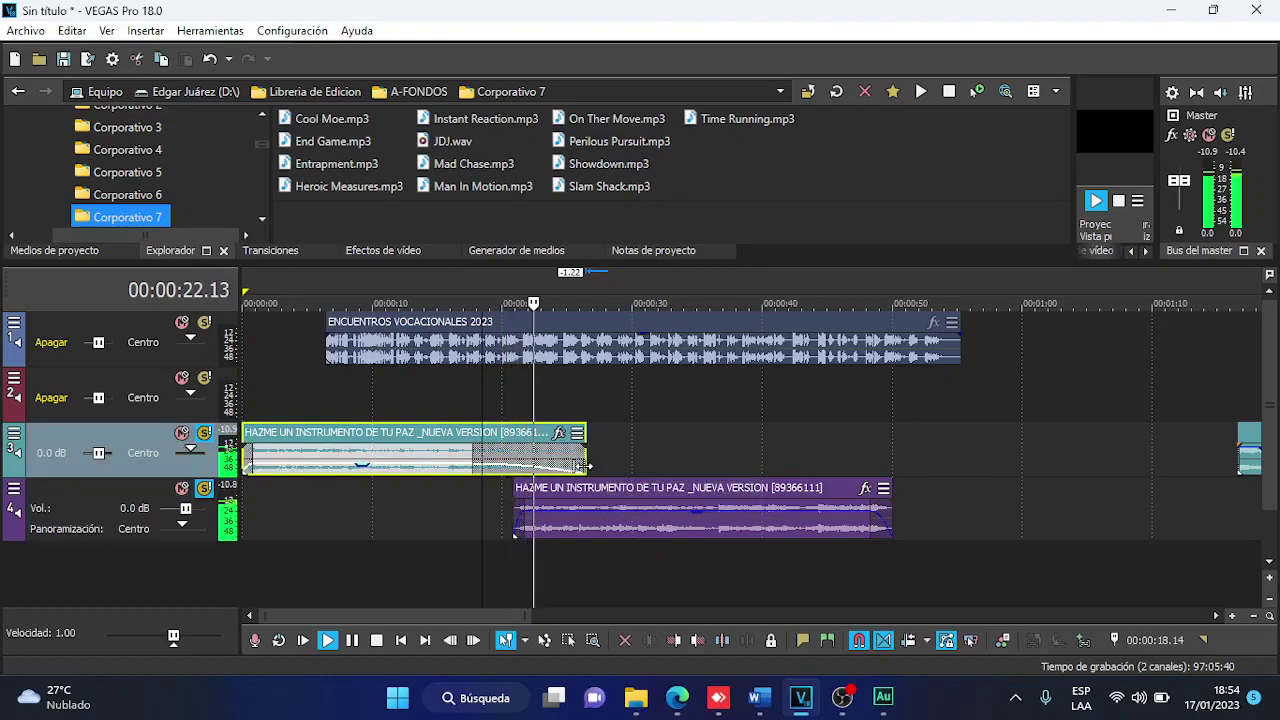
pyautogui.moveTo(588, 469); pyautogui.dragTo(553, 475)
# Lengthen the background piece's fade-in to about 1.5 seconds and play the overlap with the first song piece.
pyautogui.scroll(4, 508, 519)
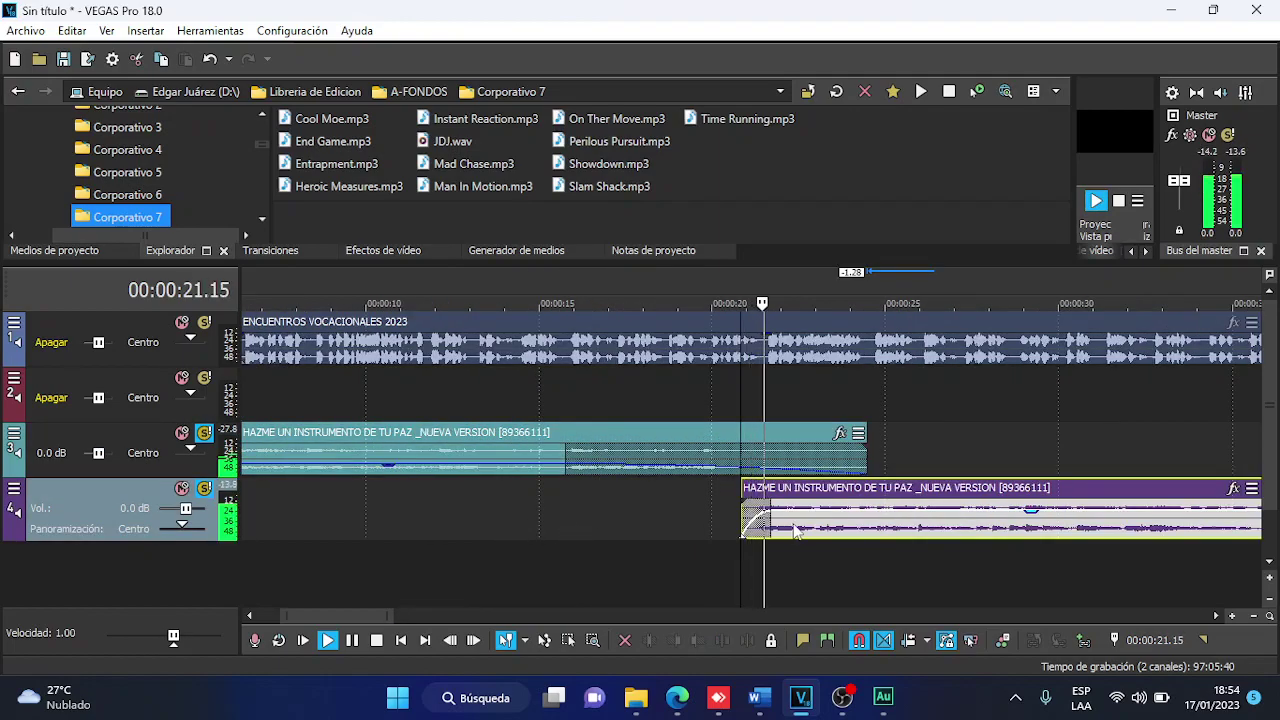
pyautogui.moveTo(743, 498); pyautogui.dragTo(830, 530)
pyautogui.click(755, 420)
pyautogui.scroll(5, 753, 418)
pyautogui.scroll(-3, 753, 418)
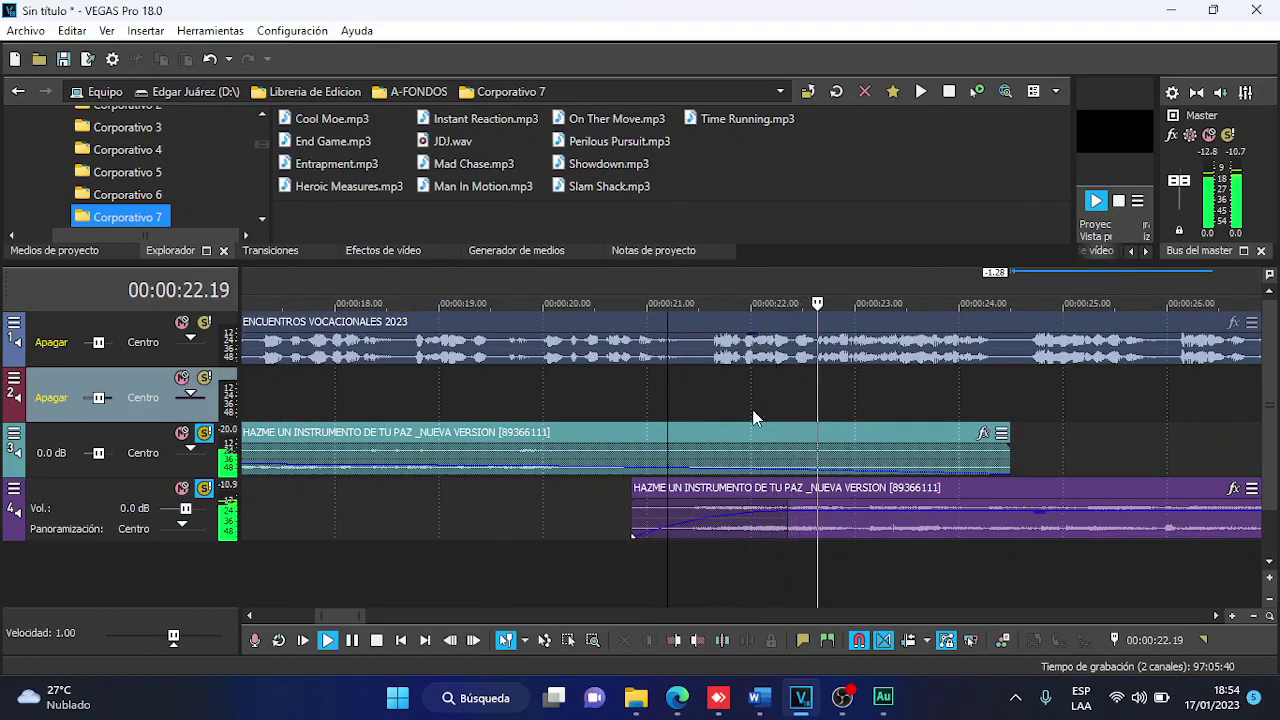
pyautogui.click(758, 416)
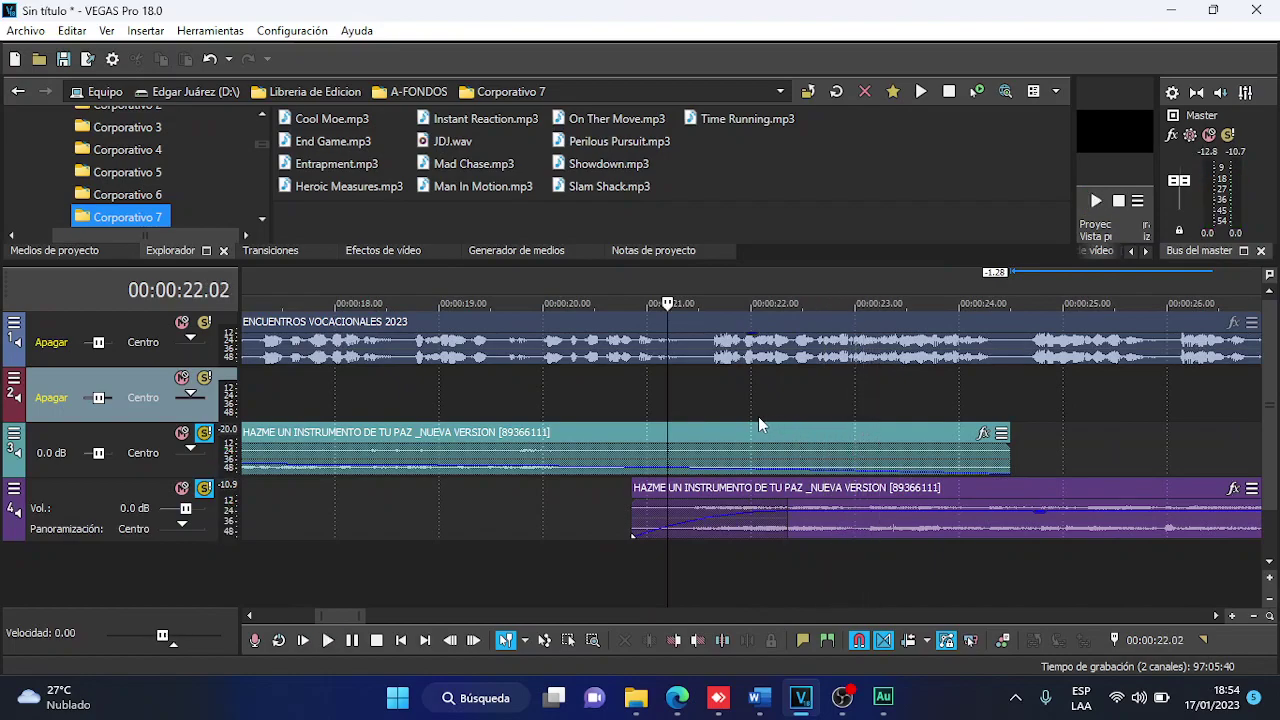
pyautogui.press('space')
# Try the background piece 0.03 earlier, play the overlap, and shift the piece 0.04 later.
pyautogui.click(823, 535)
pyautogui.moveTo(838, 530); pyautogui.dragTo(827, 530)
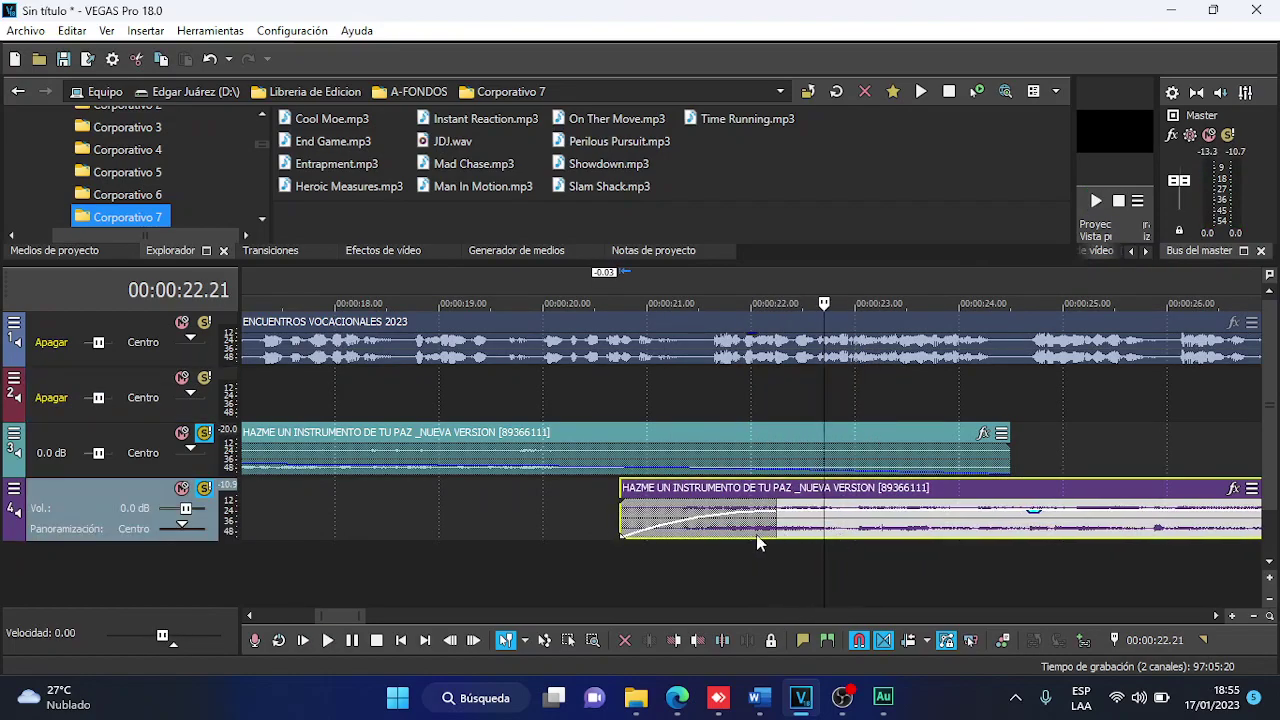
pyautogui.click(737, 580)
pyautogui.press('space')
pyautogui.press('space')
pyautogui.press('space')
pyautogui.moveTo(814, 541); pyautogui.dragTo(826, 540)
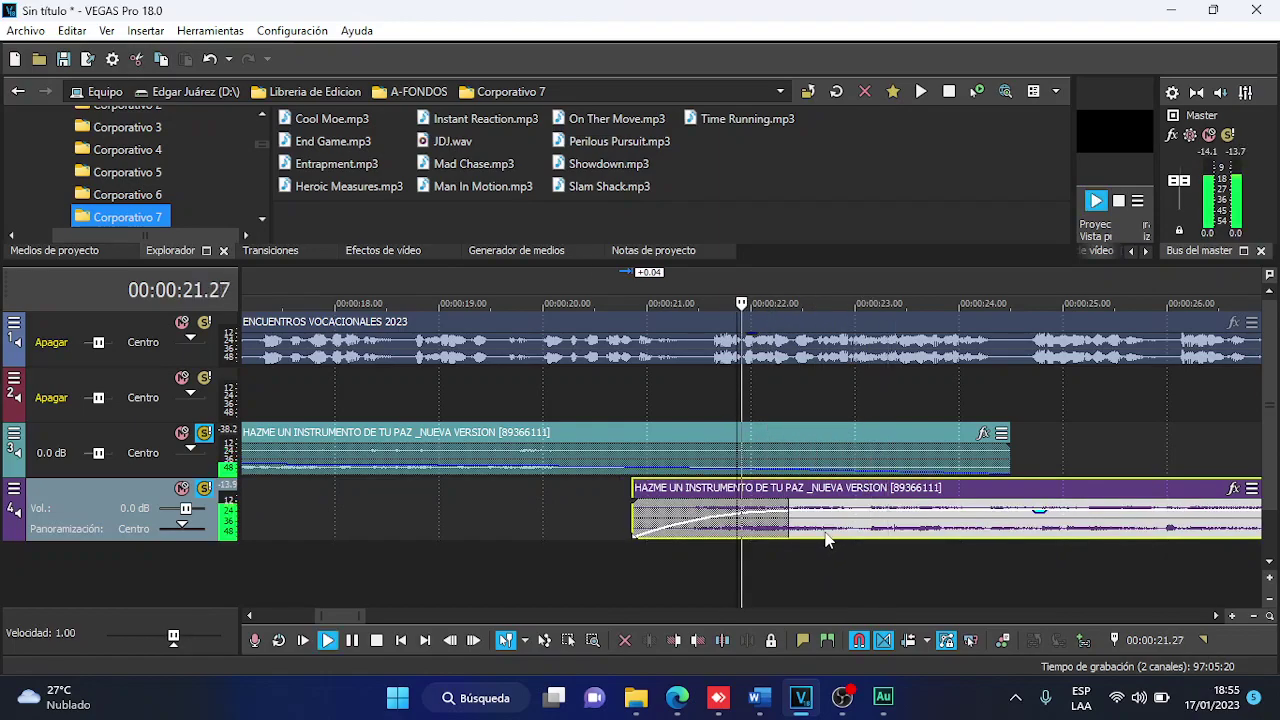
# Trim the first song piece's end by 1.02, shorten its fade-out to about 3.4 seconds and play the overlap.
pyautogui.scroll(-3, 826, 540)
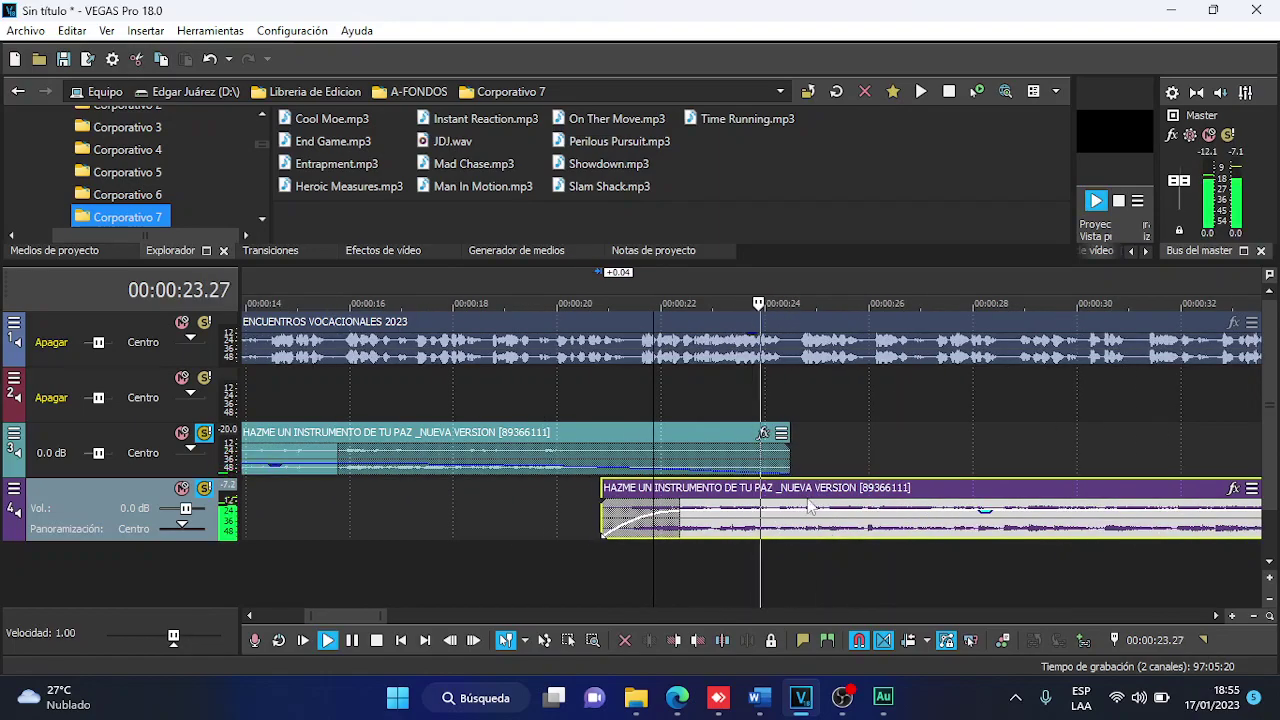
pyautogui.moveTo(790, 455); pyautogui.dragTo(730, 487)
pyautogui.scroll(-3, 665, 480)
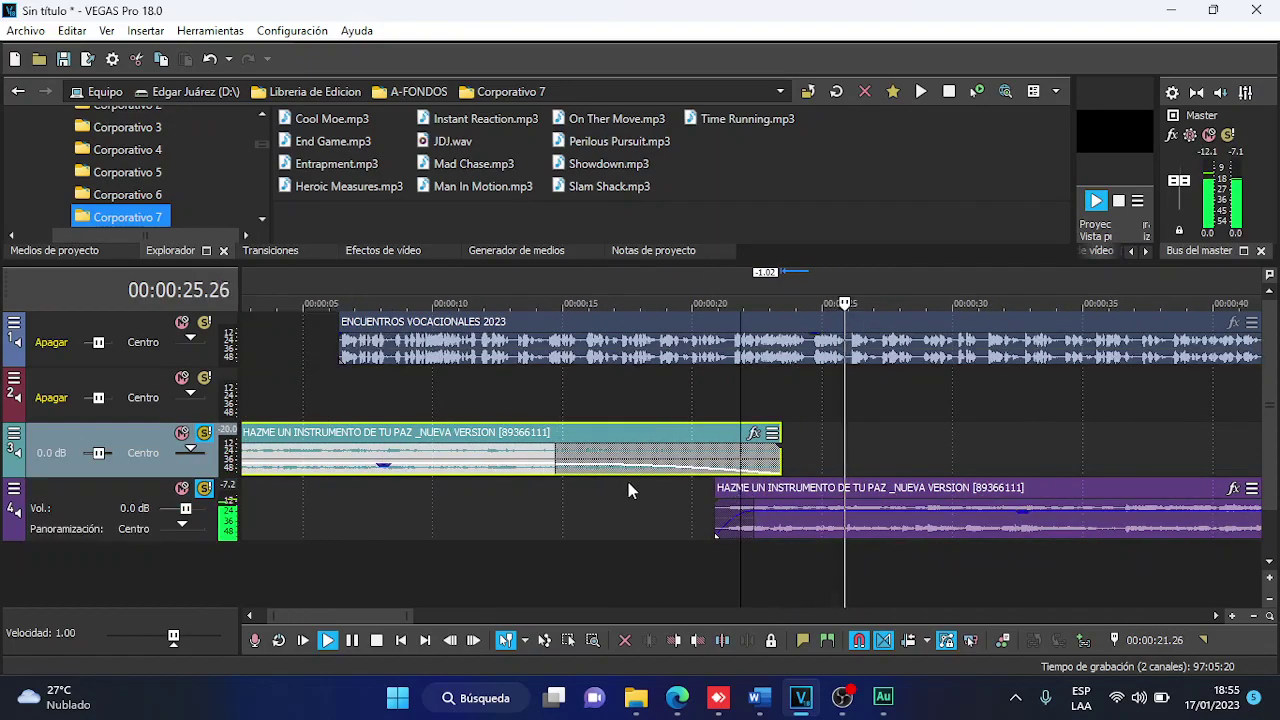
pyautogui.moveTo(690, 432); pyautogui.dragTo(632, 432)
pyautogui.click(610, 400)
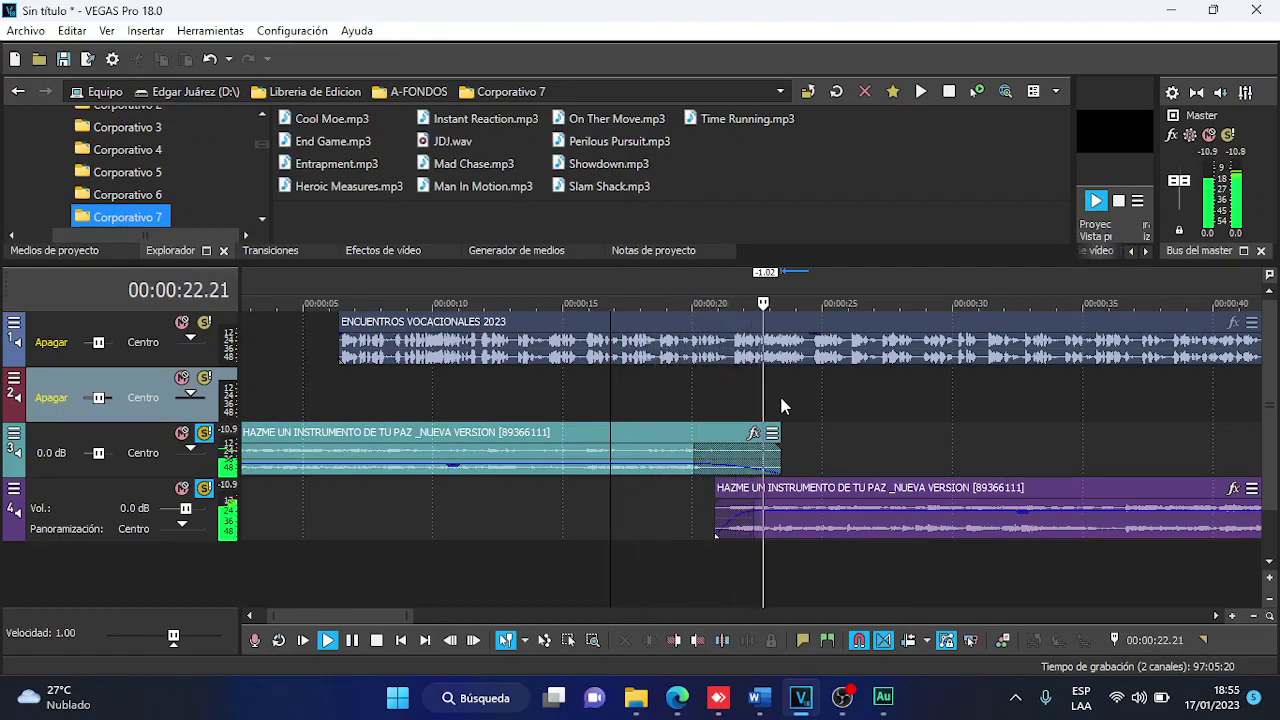
pyautogui.scroll(-3, 779, 393)
pyautogui.click(508, 401)
pyautogui.scroll(3, 666, 436)
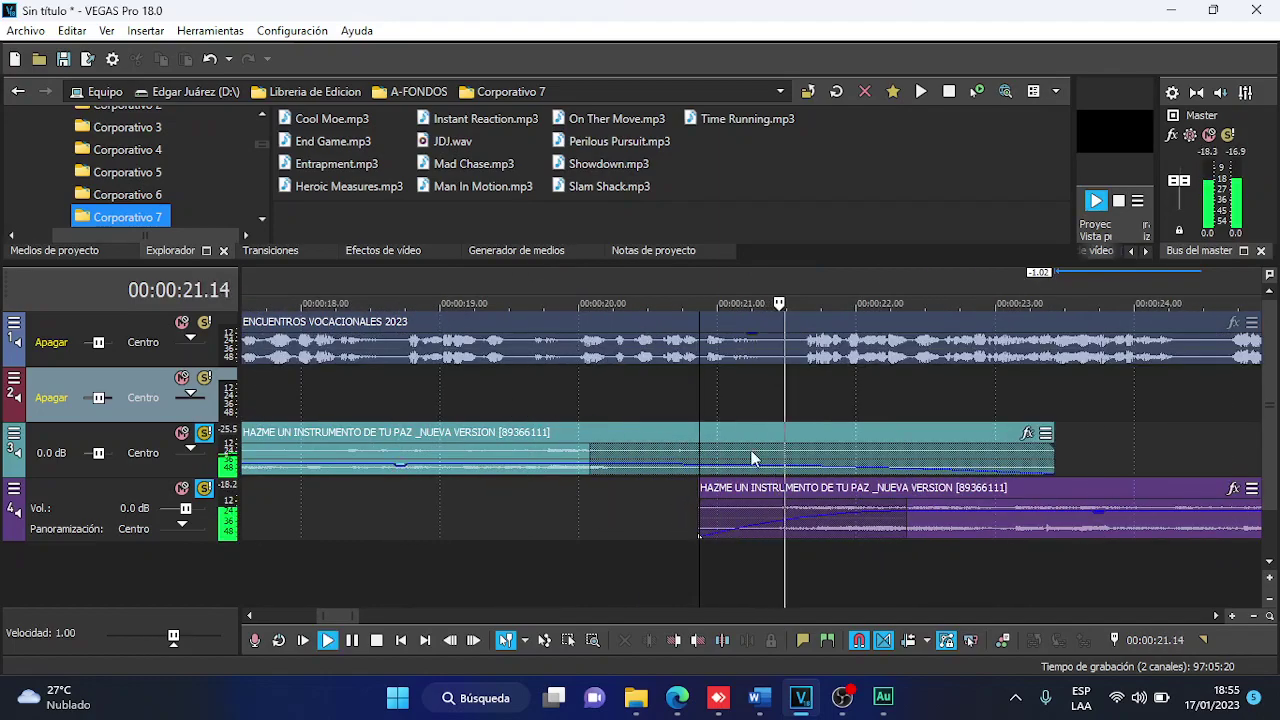
# Raise the first song piece's gain back to full level and shorten its fade-out to about 0.25 seconds.
pyautogui.press('space')
pyautogui.click(547, 432)
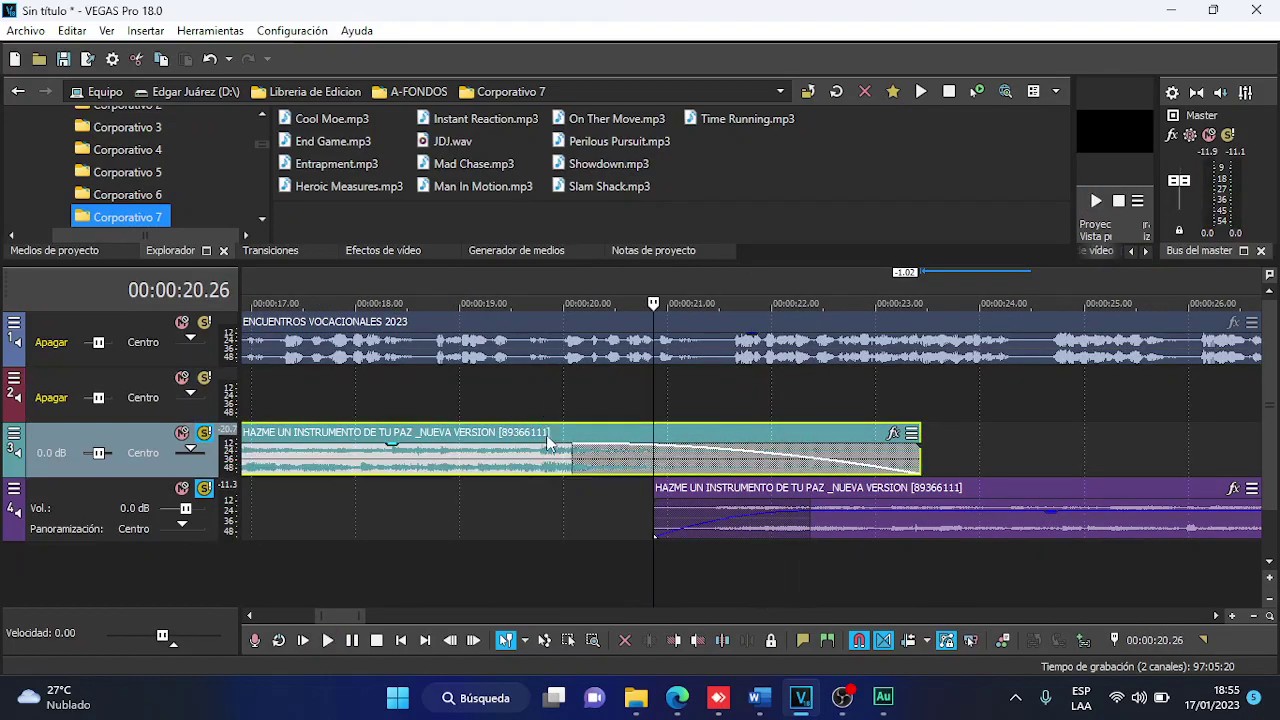
pyautogui.moveTo(570, 476); pyautogui.dragTo(895, 458)
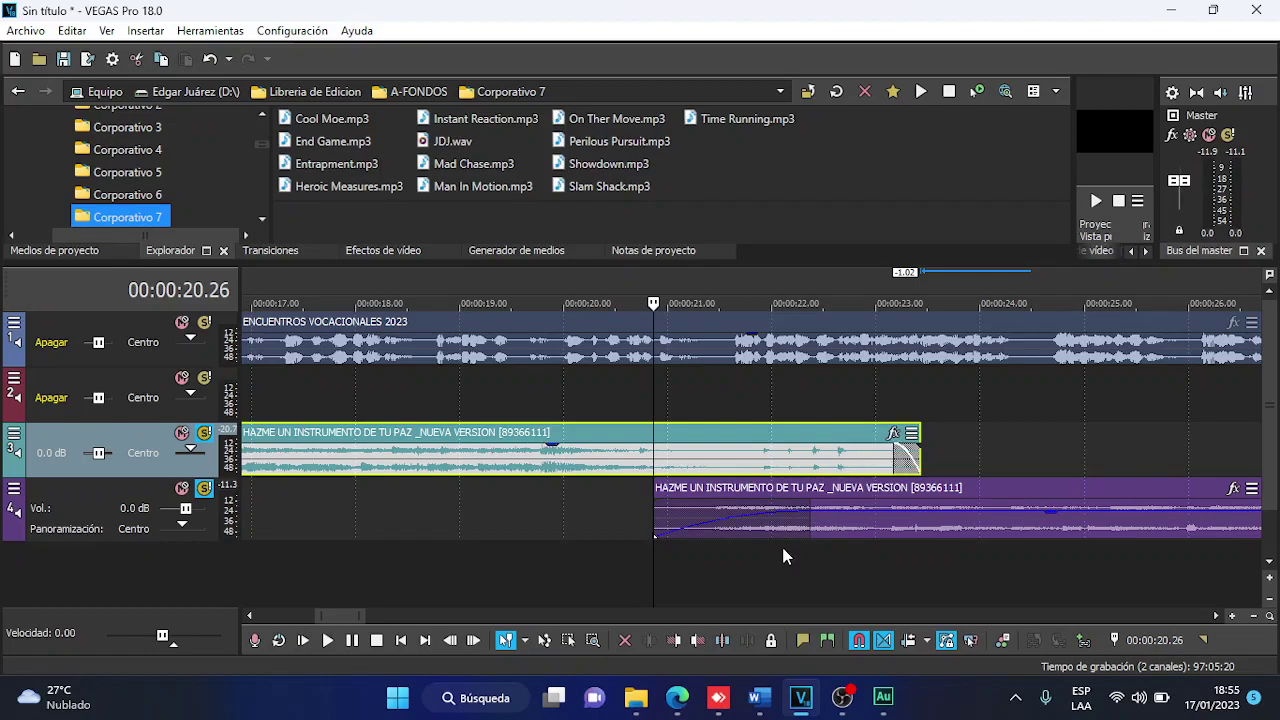
# Remove the background piece's fade-in and play the overlap with the first song piece.
pyautogui.moveTo(766, 541); pyautogui.dragTo(648, 552)
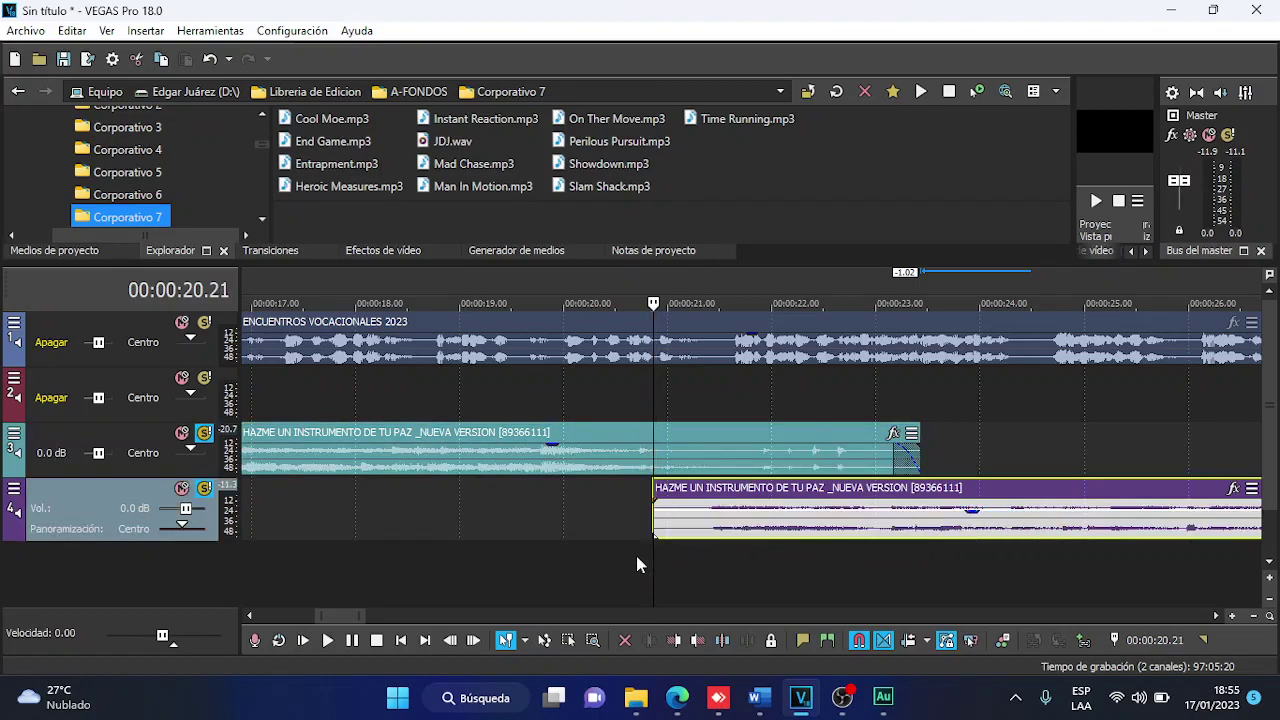
pyautogui.scroll(2, 636, 562)
pyautogui.press('space')
pyautogui.scroll(-2, 635, 552)
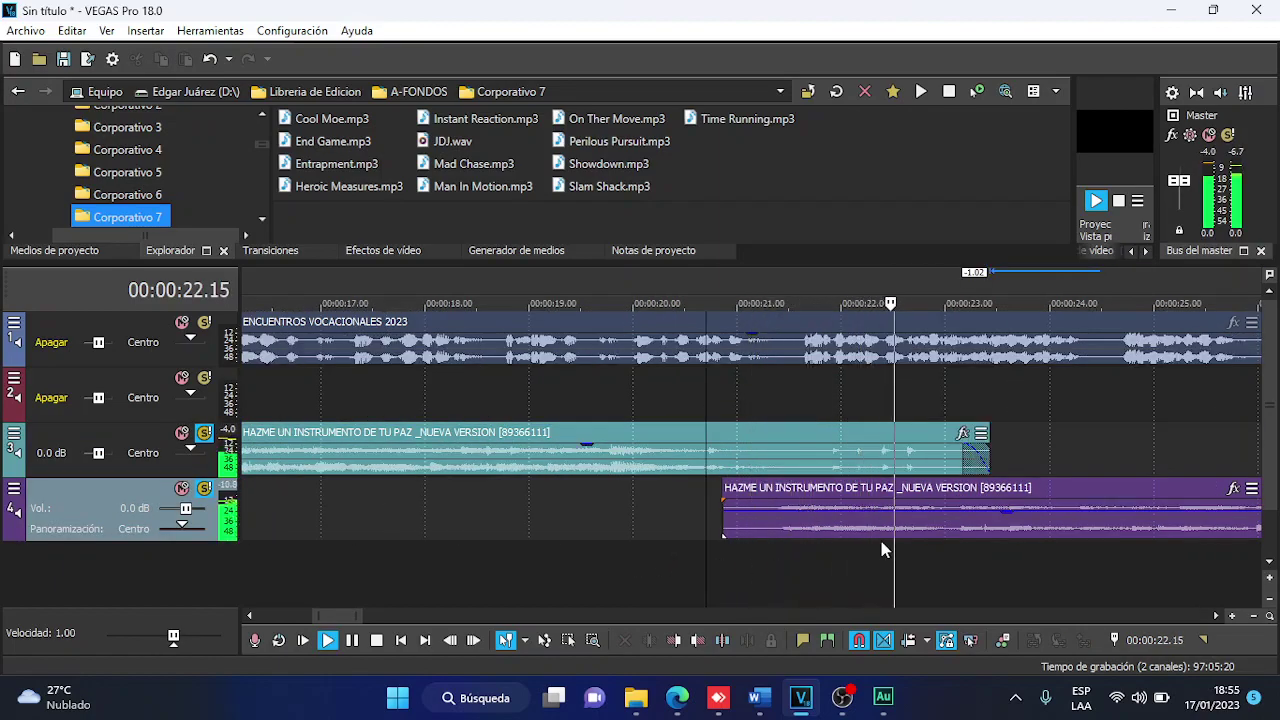
# Move the background piece 1.15 later and then 2.00 earlier, playing the overlap after each move.
pyautogui.moveTo(900, 531); pyautogui.dragTo(870, 522)
pyautogui.press('space')
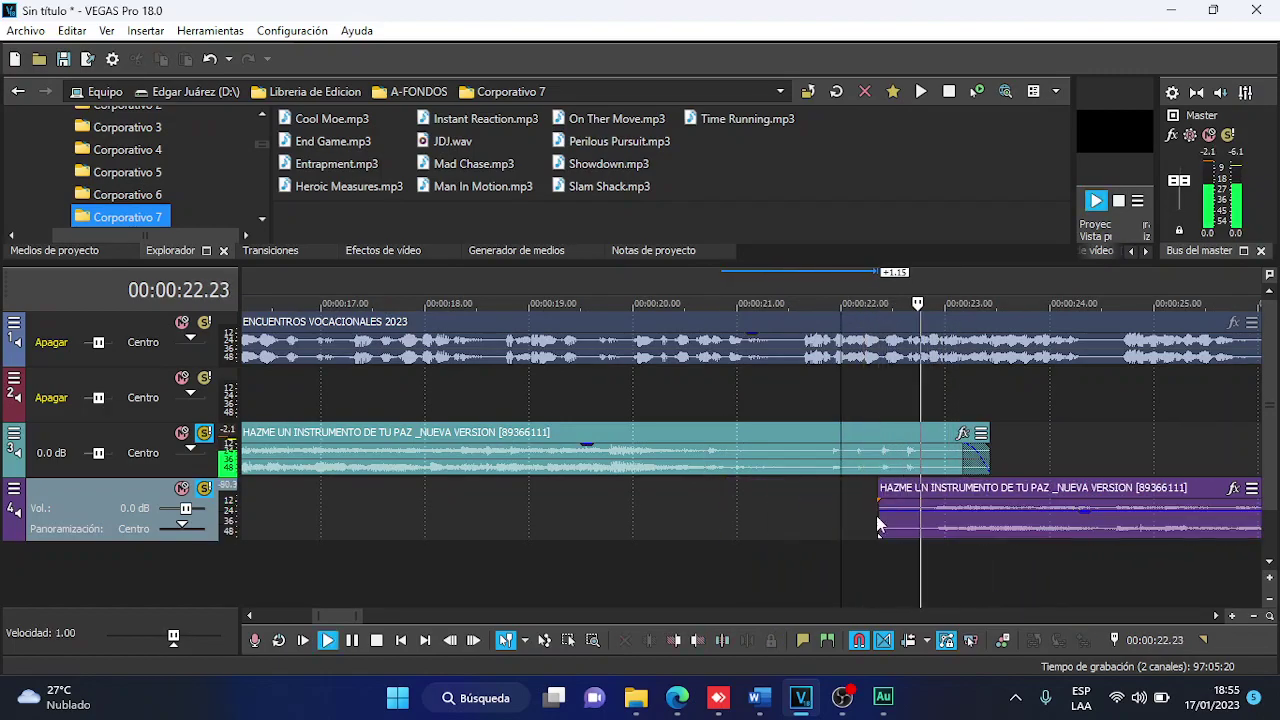
pyautogui.scroll(-2, 924, 525)
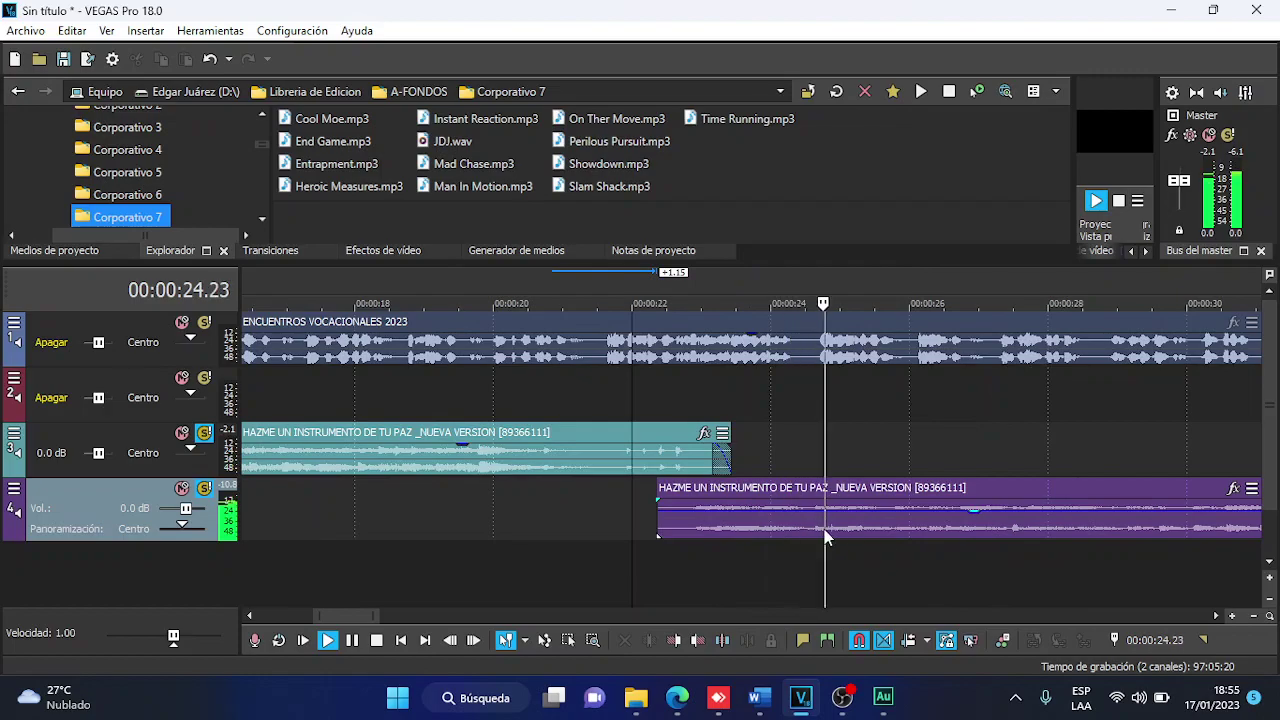
pyautogui.press('space')
pyautogui.moveTo(808, 534); pyautogui.dragTo(676, 537)
pyautogui.click(484, 514)
pyautogui.press('space')
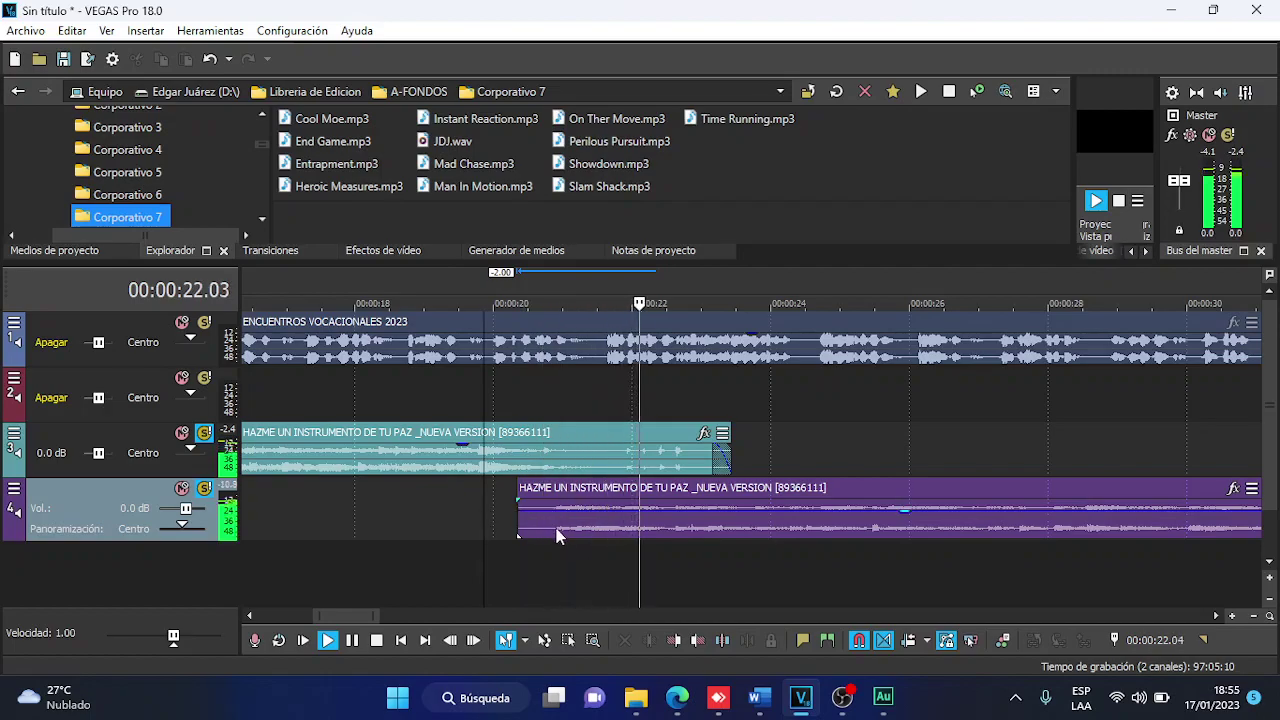
# Move the background piece 0.13 later, trim the first song piece's end by 1.09 and play the overlap.
pyautogui.moveTo(562, 527); pyautogui.dragTo(596, 532)
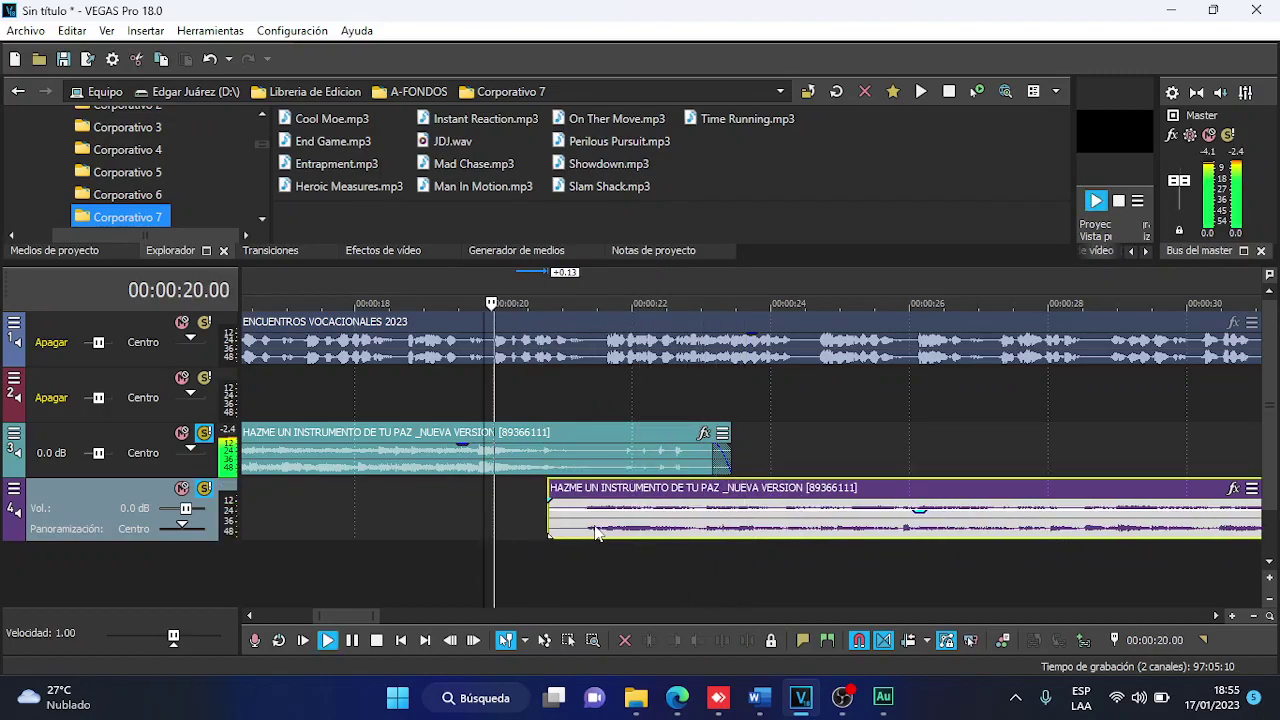
pyautogui.moveTo(714, 426); pyautogui.dragTo(640, 478)
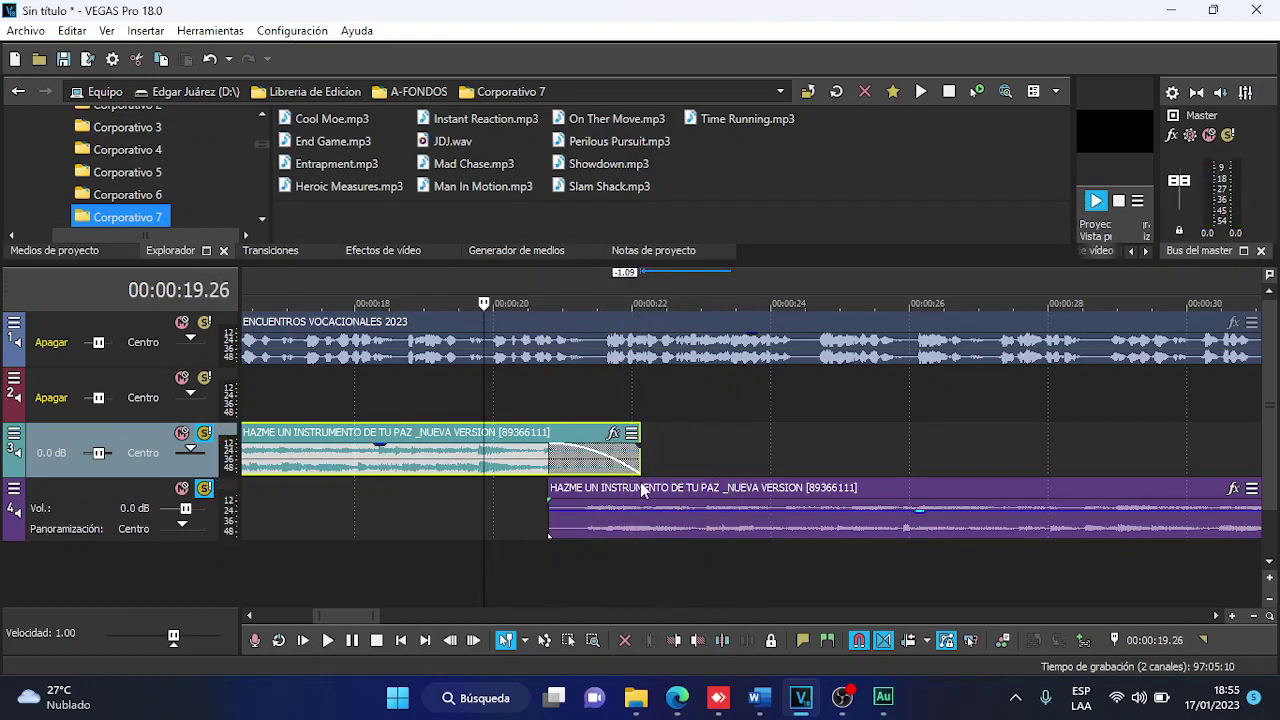
pyautogui.scroll(-5, 626, 476)
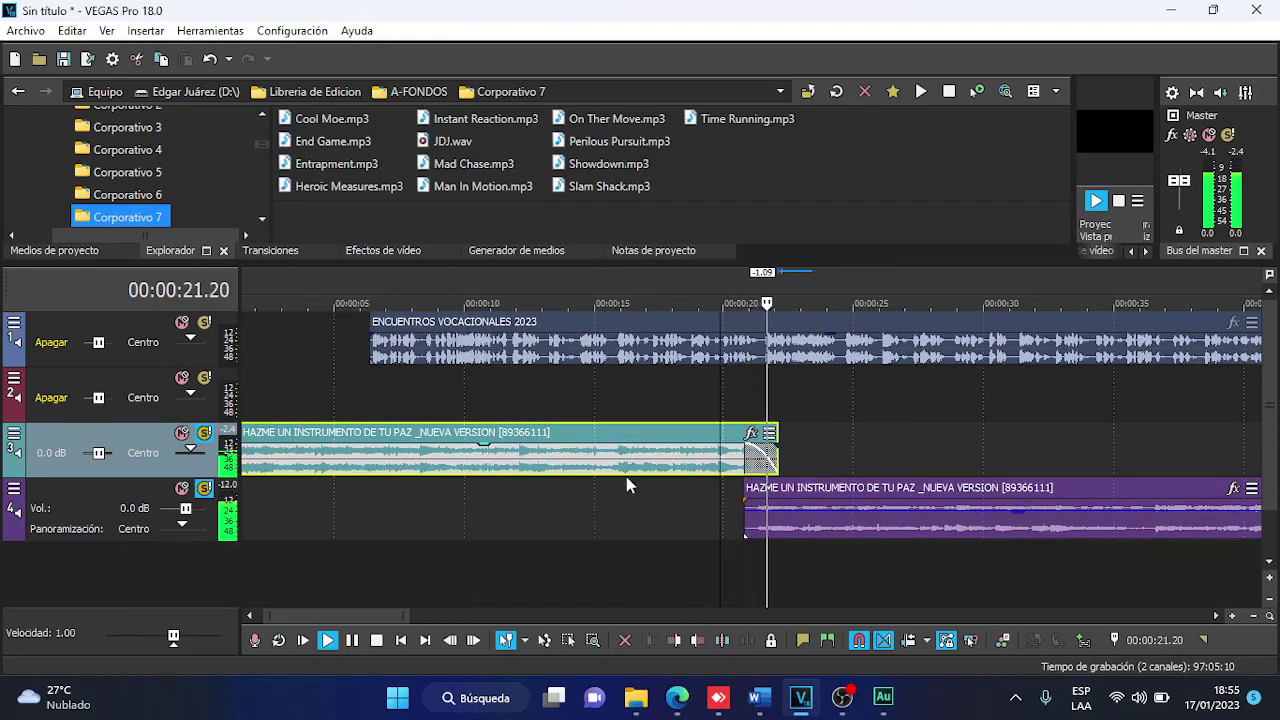
pyautogui.click(620, 402)
pyautogui.scroll(-2, 620, 402)
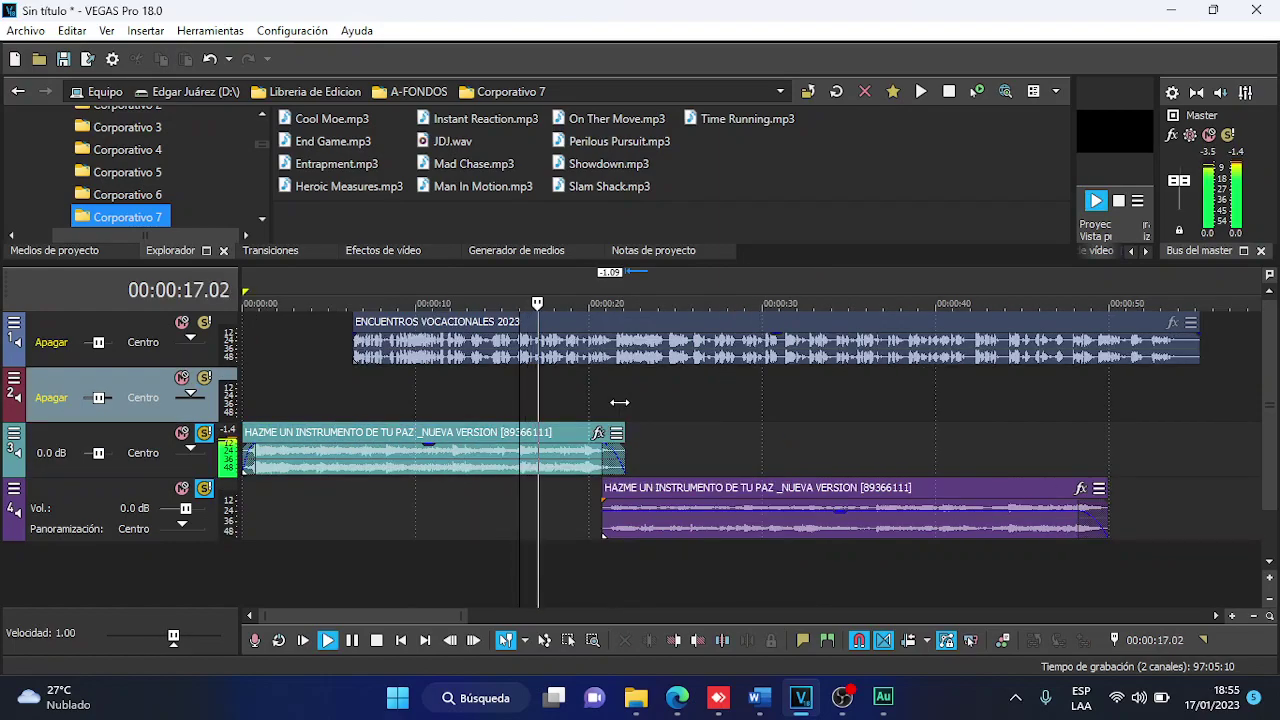
pyautogui.click(561, 465)
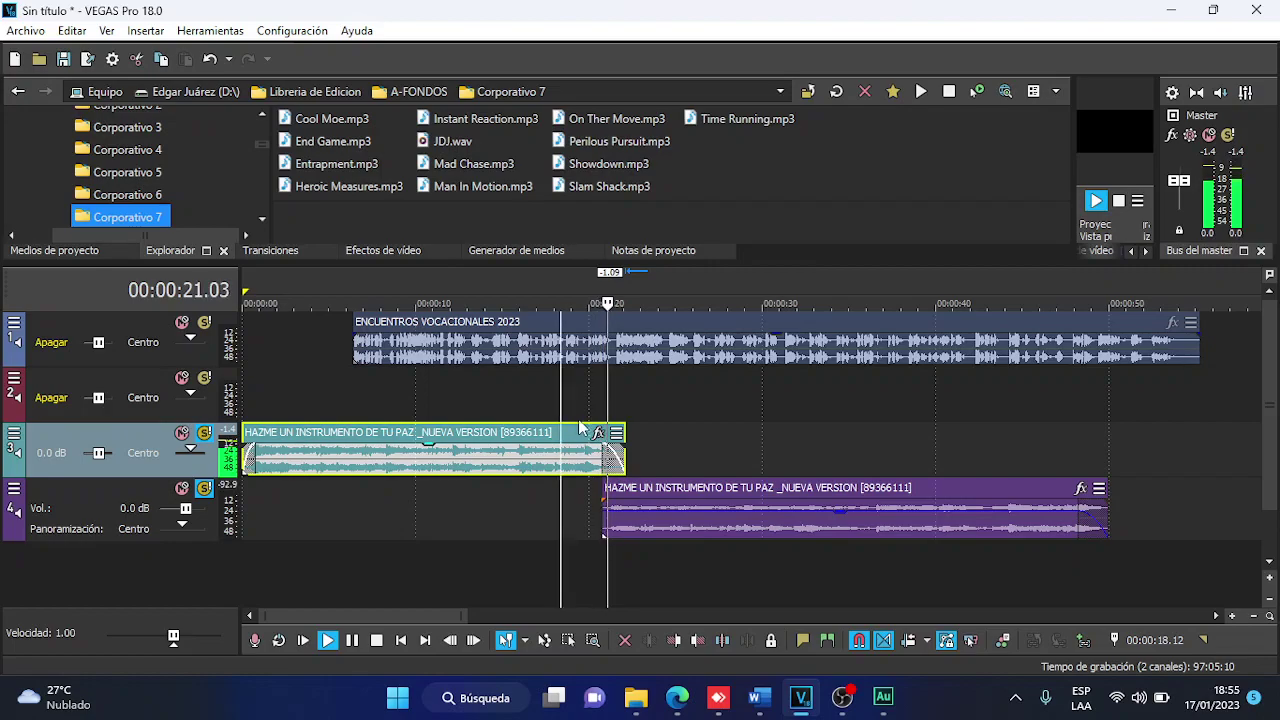
# Lower the first song piece's gain, stop playback and lower the background piece's gain as well.
pyautogui.moveTo(574, 456); pyautogui.dragTo(567, 473)
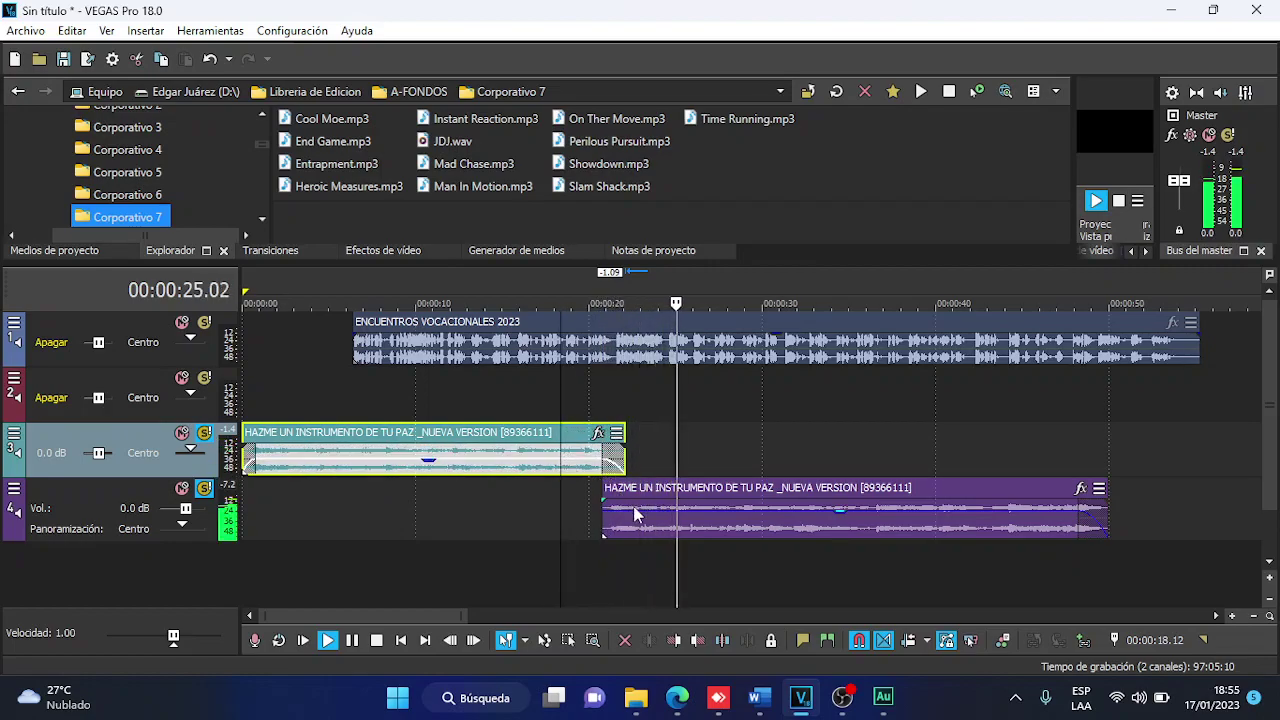
pyautogui.click(651, 522)
pyautogui.press('space')
pyautogui.moveTo(651, 522); pyautogui.dragTo(641, 530)
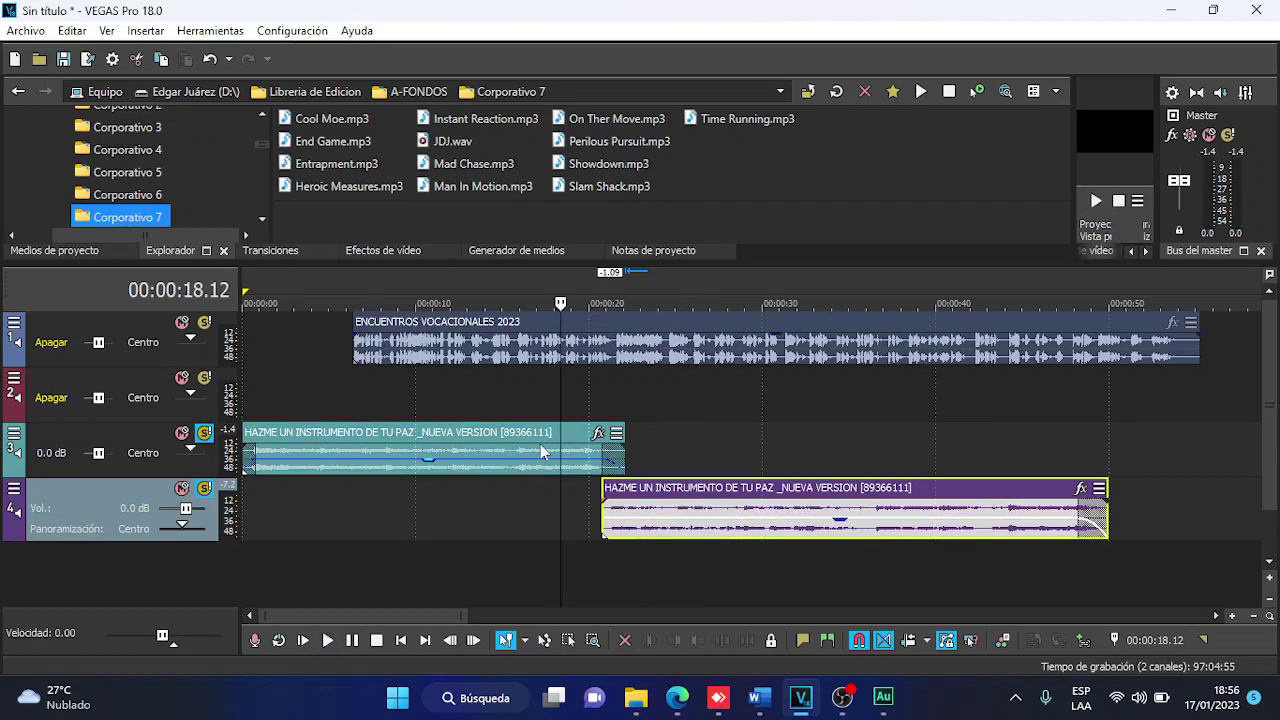
# Select both song pieces and lower their gain together, bringing the background piece to -8.9 dB.
pyautogui.click(540, 452)
pyautogui.keyDown('ctrl'); pyautogui.click(676, 511); pyautogui.keyUp('ctrl')
pyautogui.moveTo(660, 522); pyautogui.dragTo(652, 528)
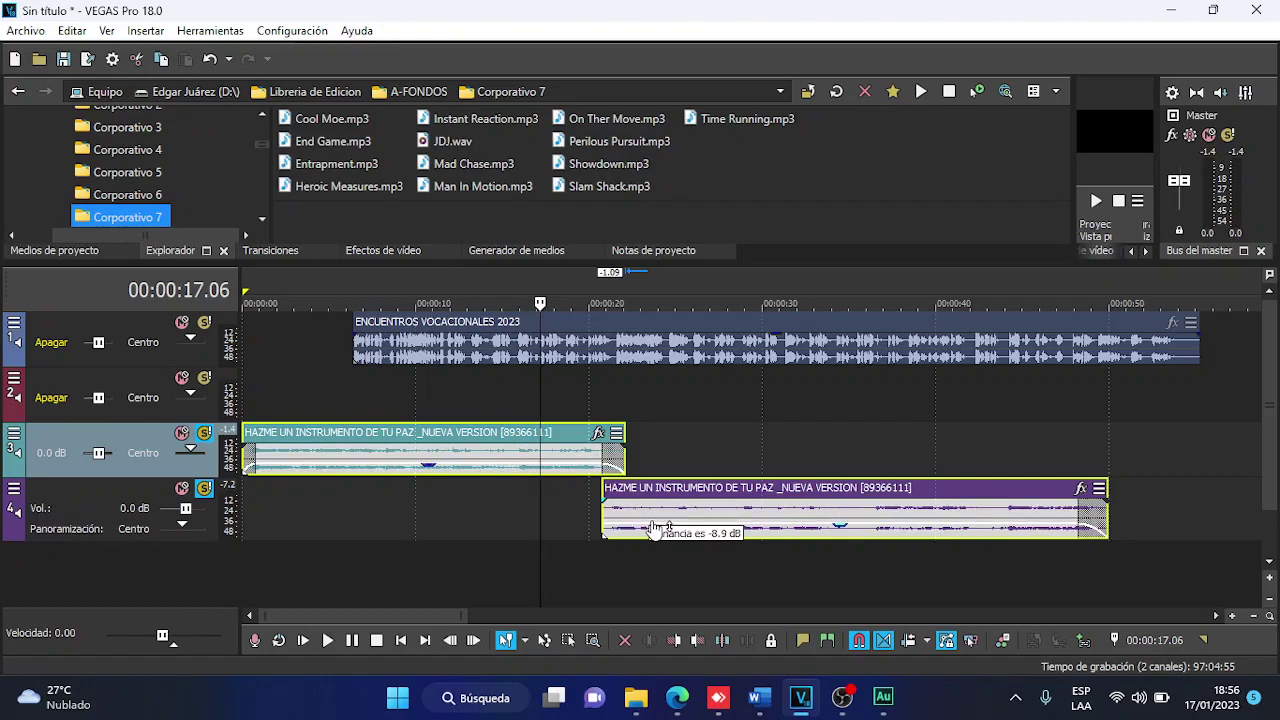
pyautogui.click(652, 528)
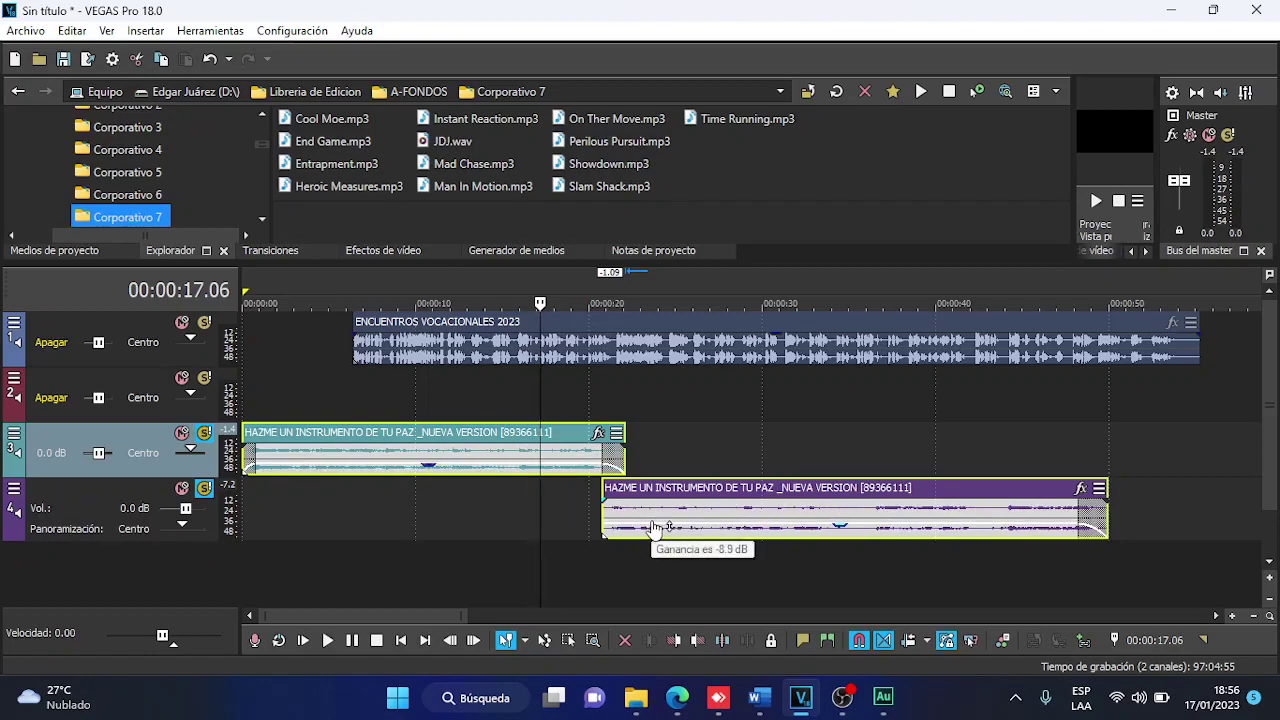
# Paste a copy of the first song piece at about 2:06 on the same track and extend its end by 9.23.
pyautogui.scroll(-4, 652, 528)
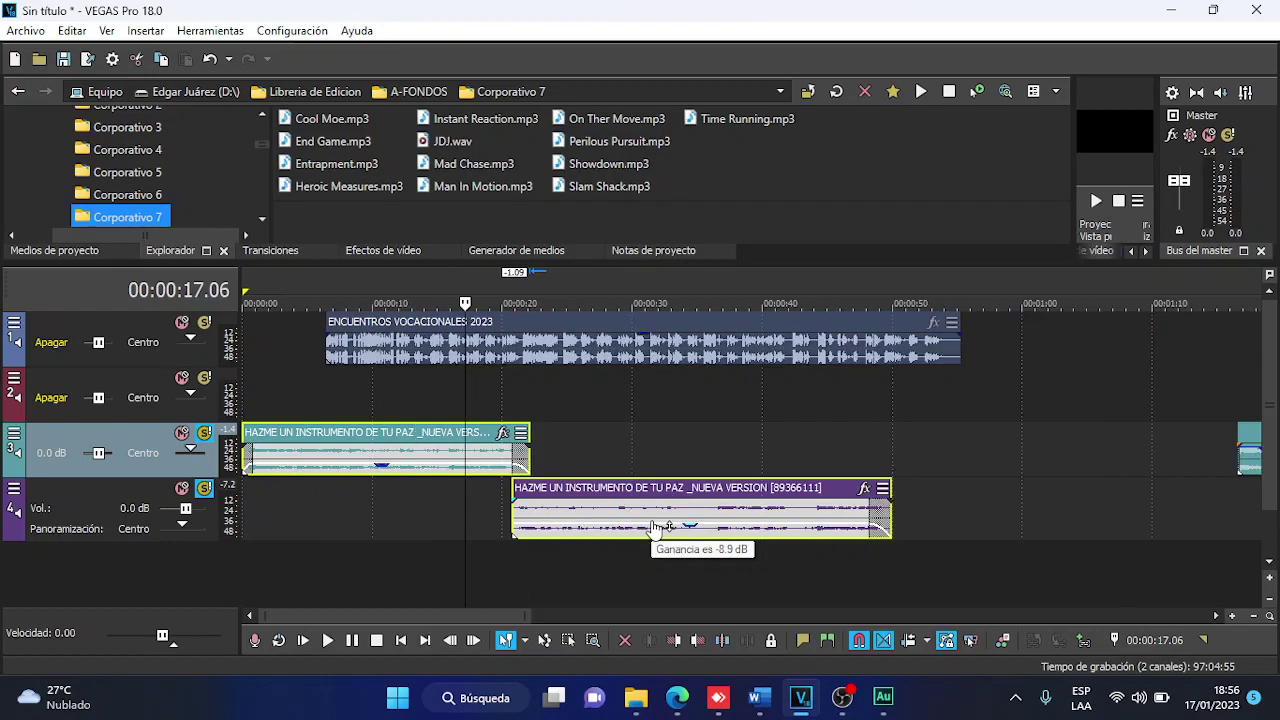
pyautogui.scroll(-2, 652, 528)
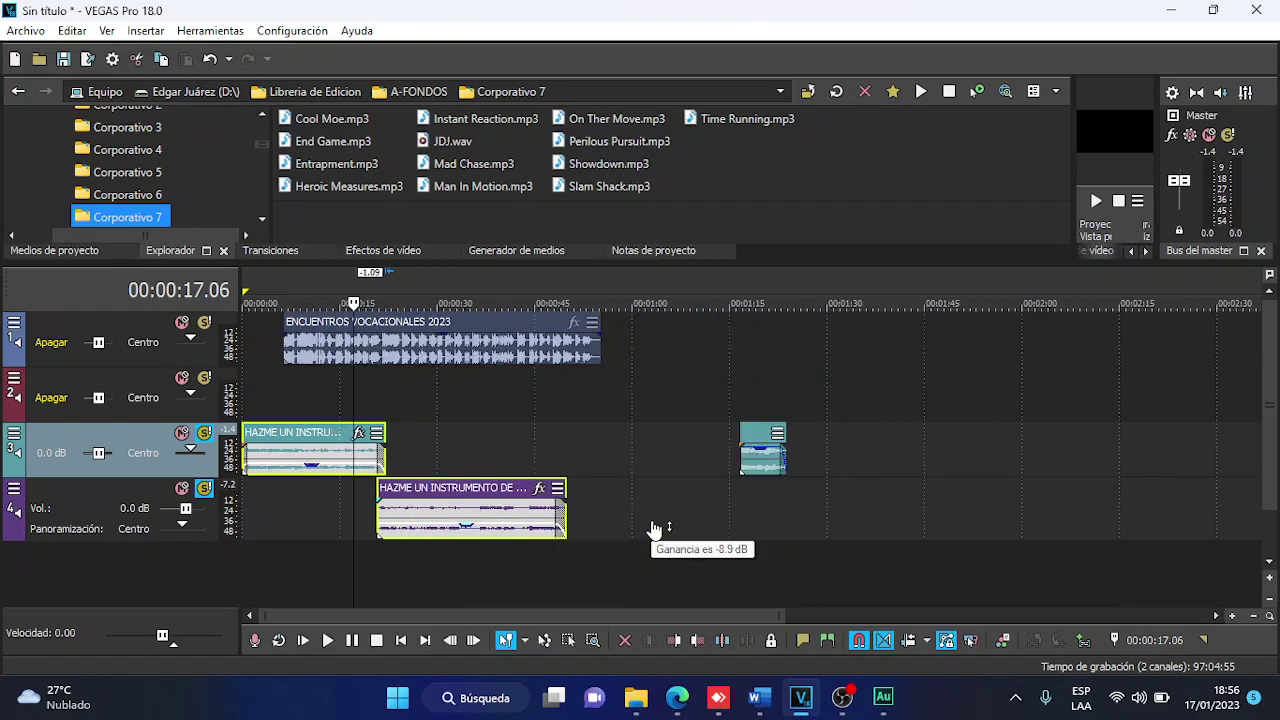
pyautogui.click(335, 453)
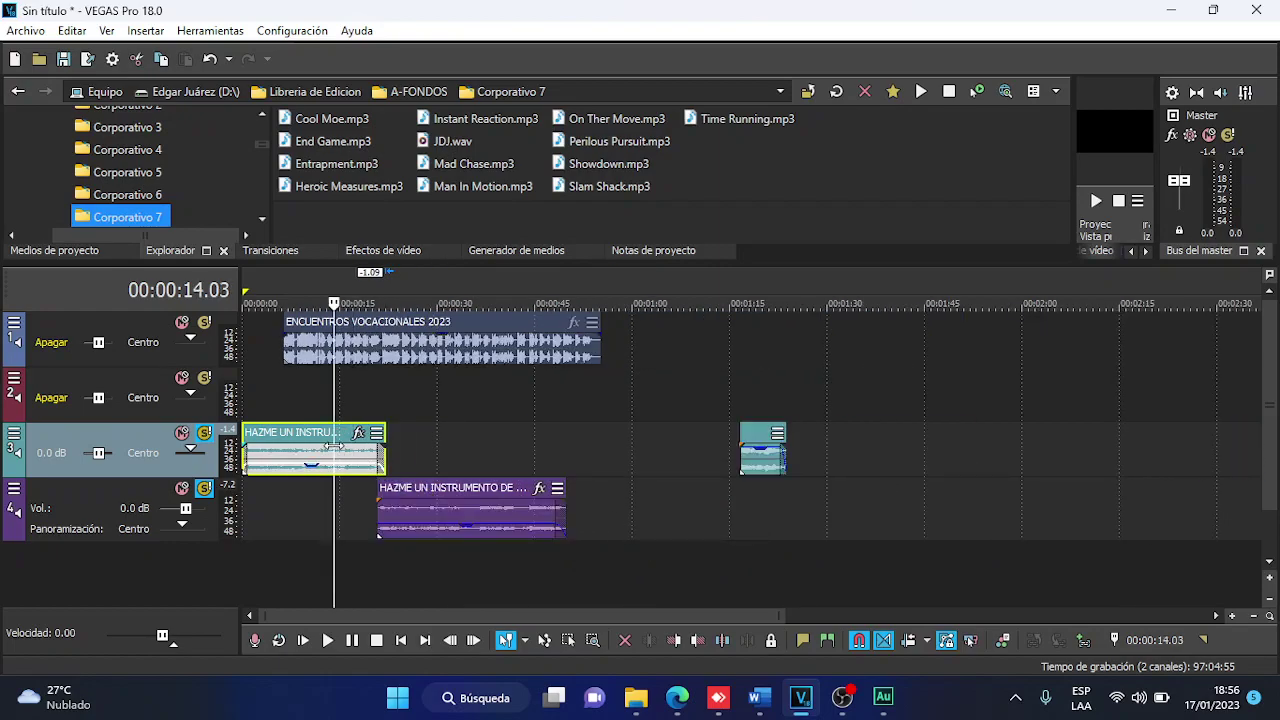
pyautogui.scroll(-2, 610, 466)
pyautogui.click(691, 459)
pyautogui.hotkey('ctrl', 'v')
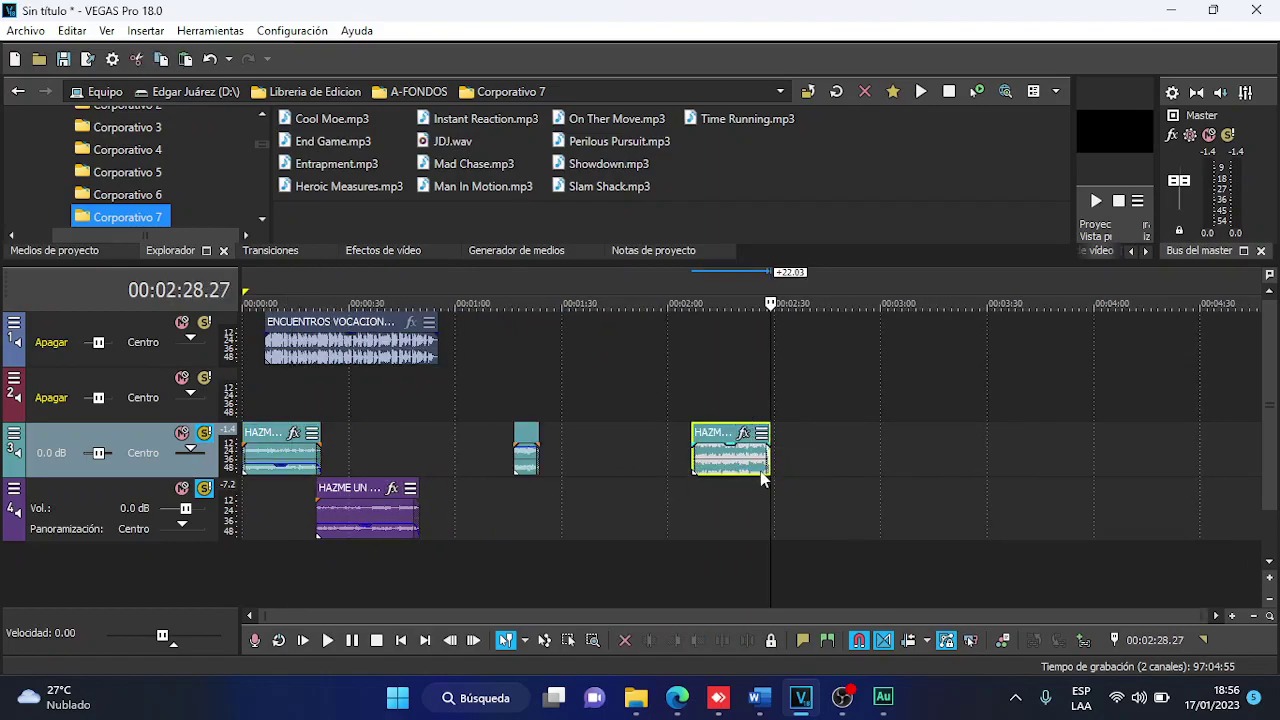
pyautogui.moveTo(767, 468); pyautogui.dragTo(805, 468)
# Delete the short leftover song piece and put the pasted copy in its place, starting at about 1:22 and extended to about 4:08.
pyautogui.click(519, 467)
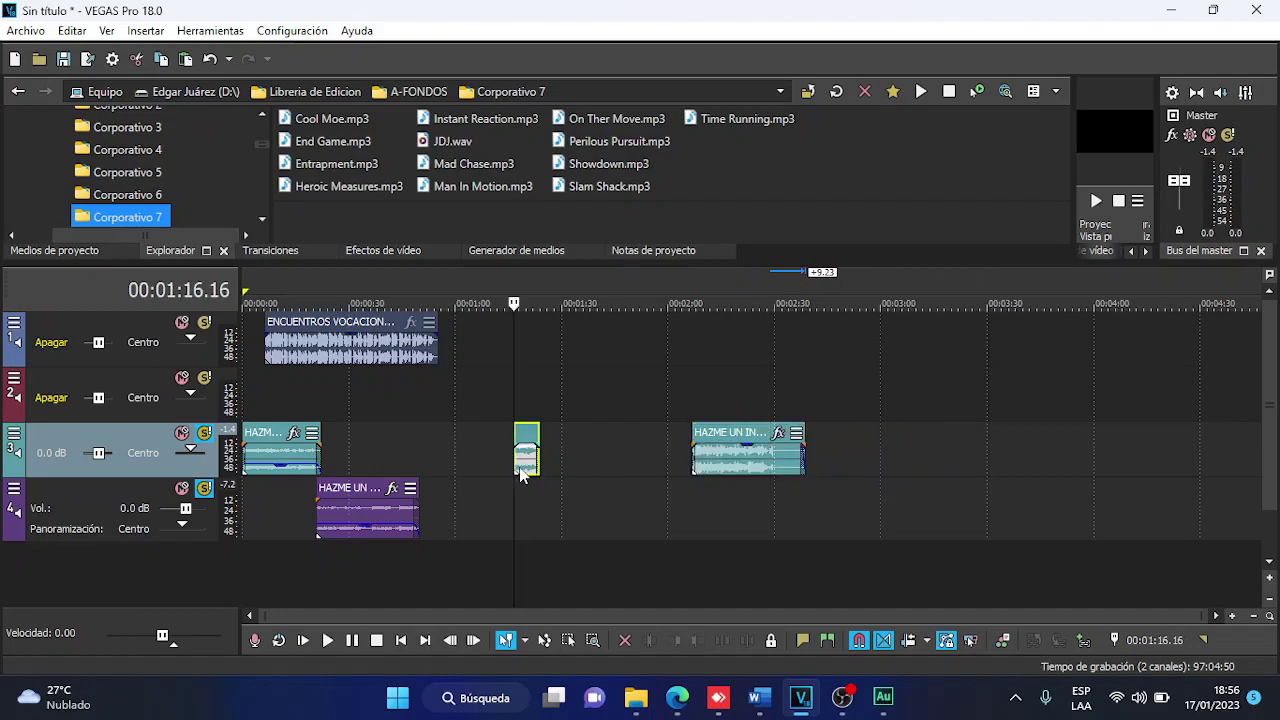
pyautogui.press('Delete')
pyautogui.moveTo(708, 470); pyautogui.dragTo(532, 465)
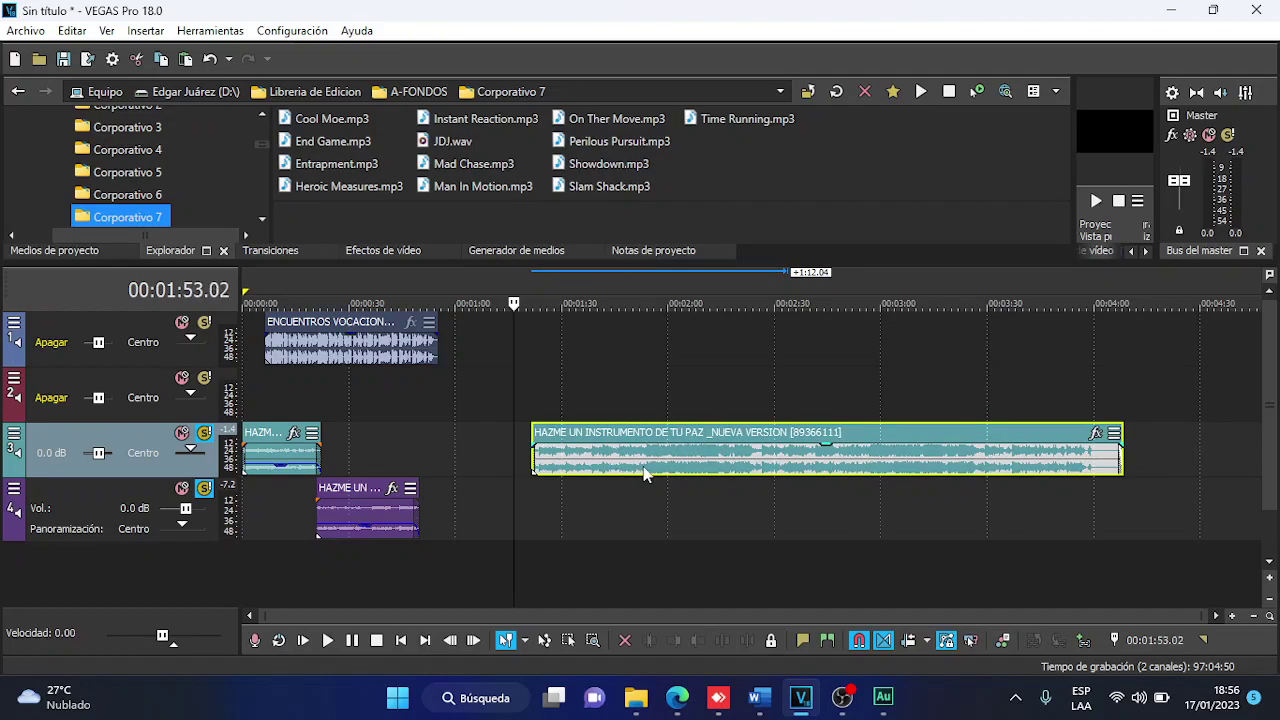
# Set the start of the long HAZME UN INSTRUMENTO clip on track 3 to about 00:01:31 and split it at about 00:02:37.
pyautogui.press('space')
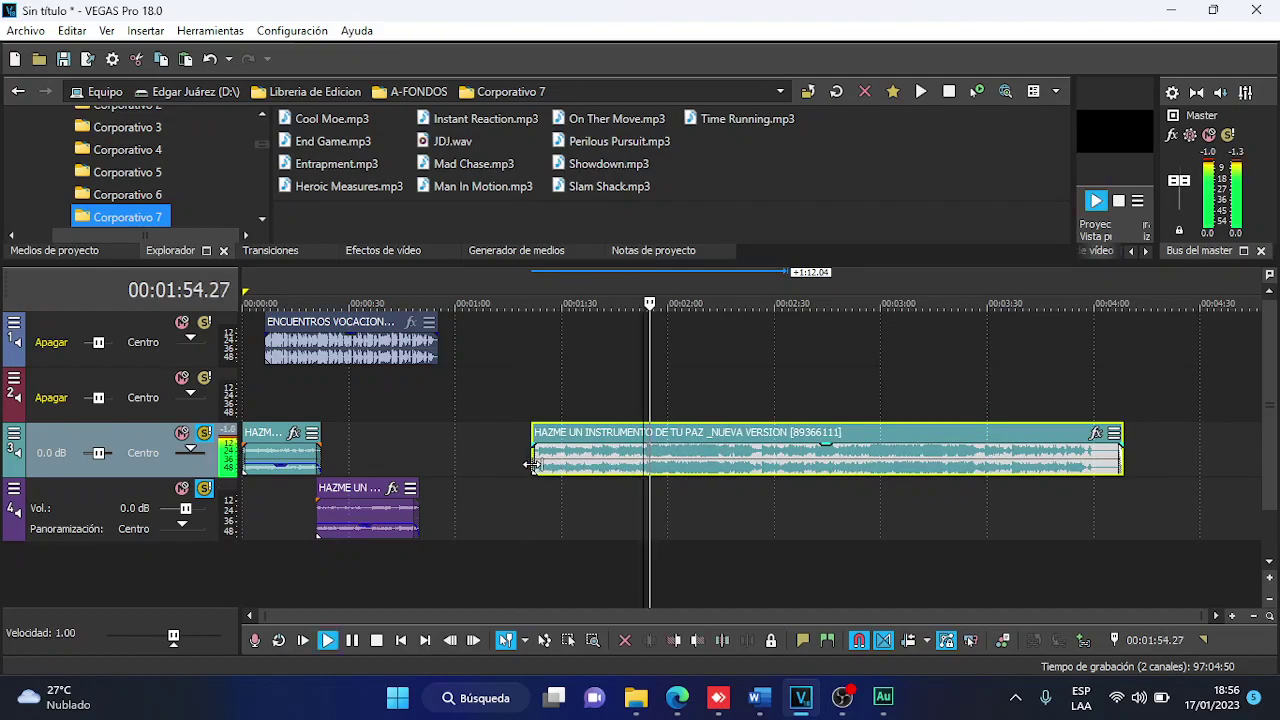
pyautogui.moveTo(532, 464); pyautogui.dragTo(565, 460)
pyautogui.press('space')
pyautogui.click(626, 456)
pyautogui.click(735, 470)
pyautogui.press('space')
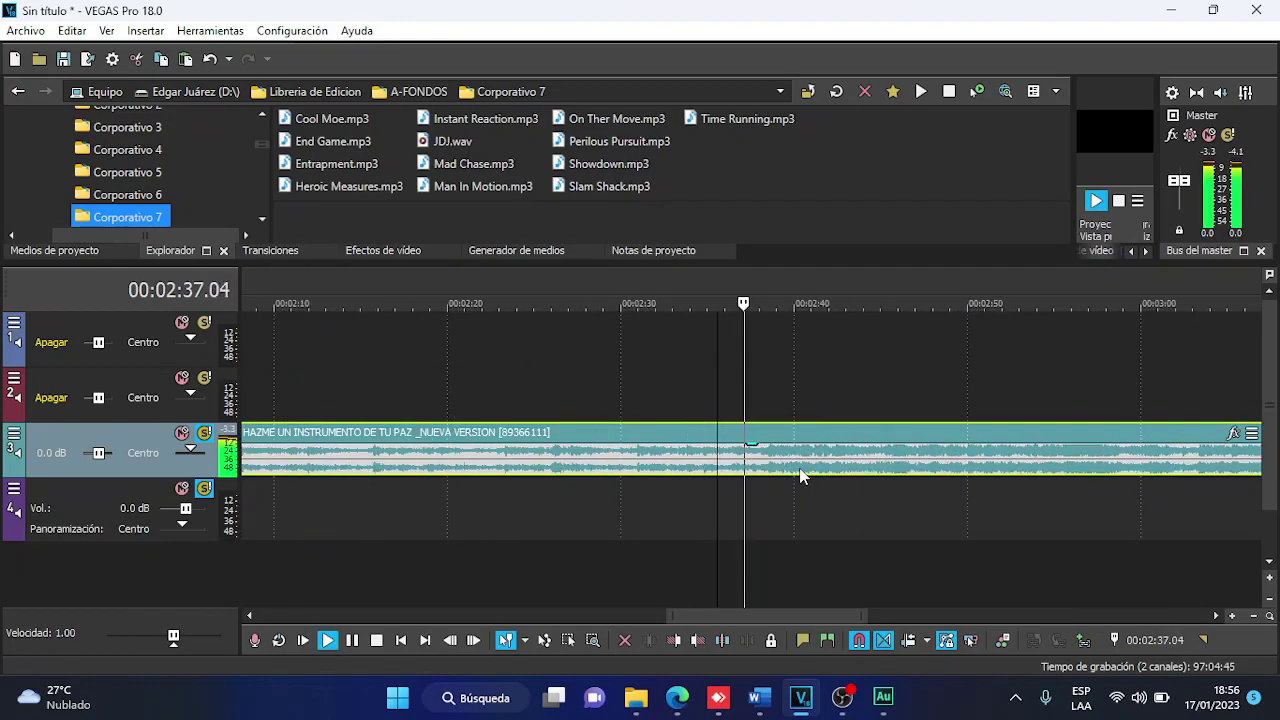
pyautogui.press('s')
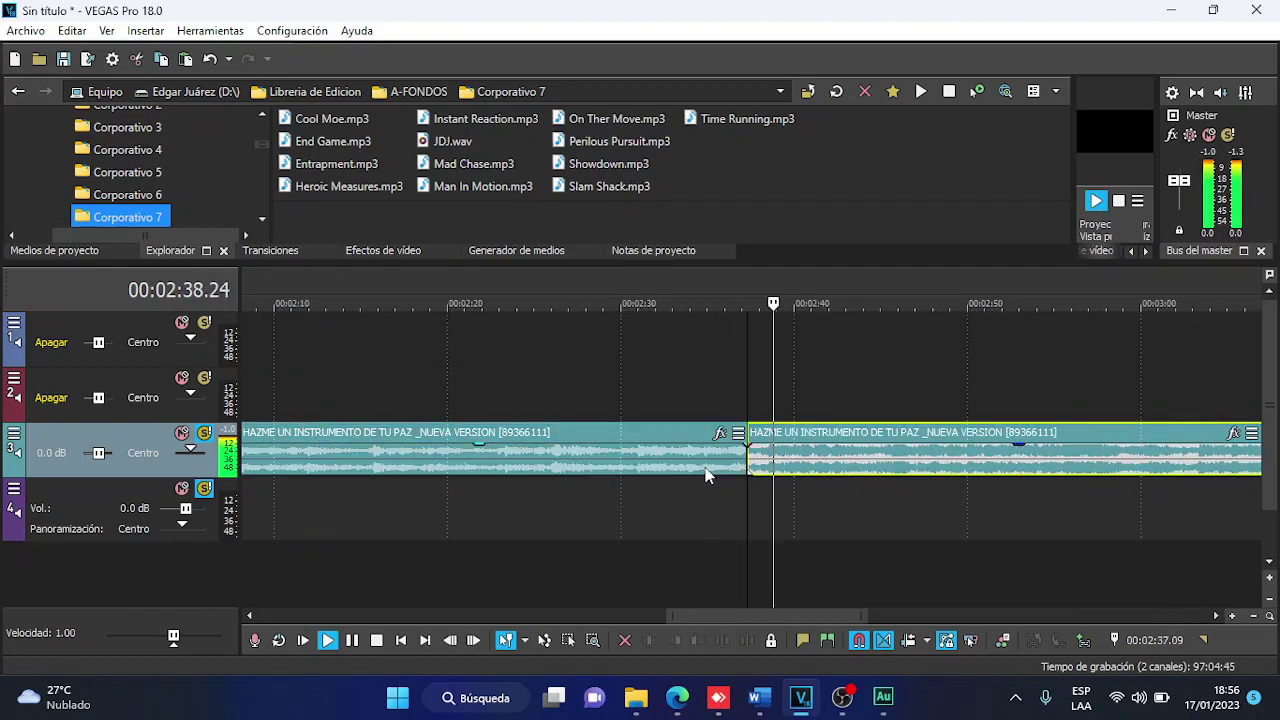
# Play back both halves of the split track 3 song, including the passage around 00:03:12, to judge which parts to use.
pyautogui.scroll(-3, 705, 475)
pyautogui.click(705, 475)
pyautogui.scroll(-2, 705, 475)
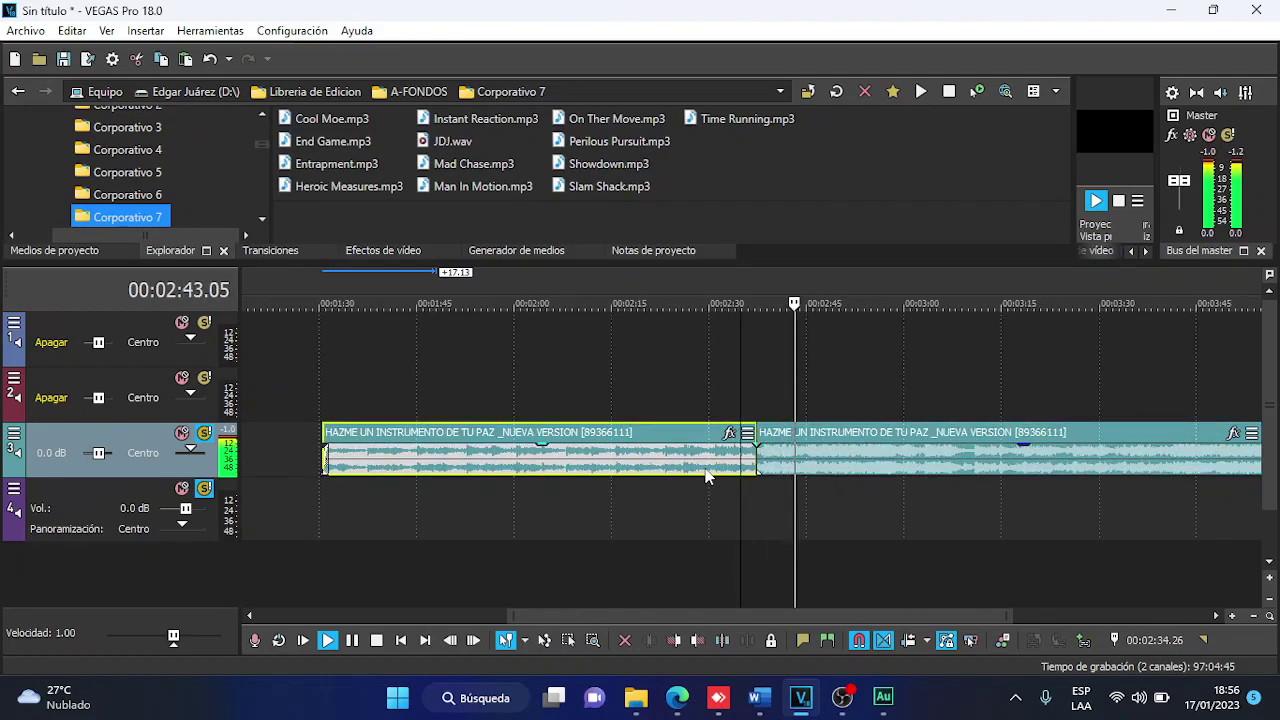
pyautogui.scroll(-2, 705, 475)
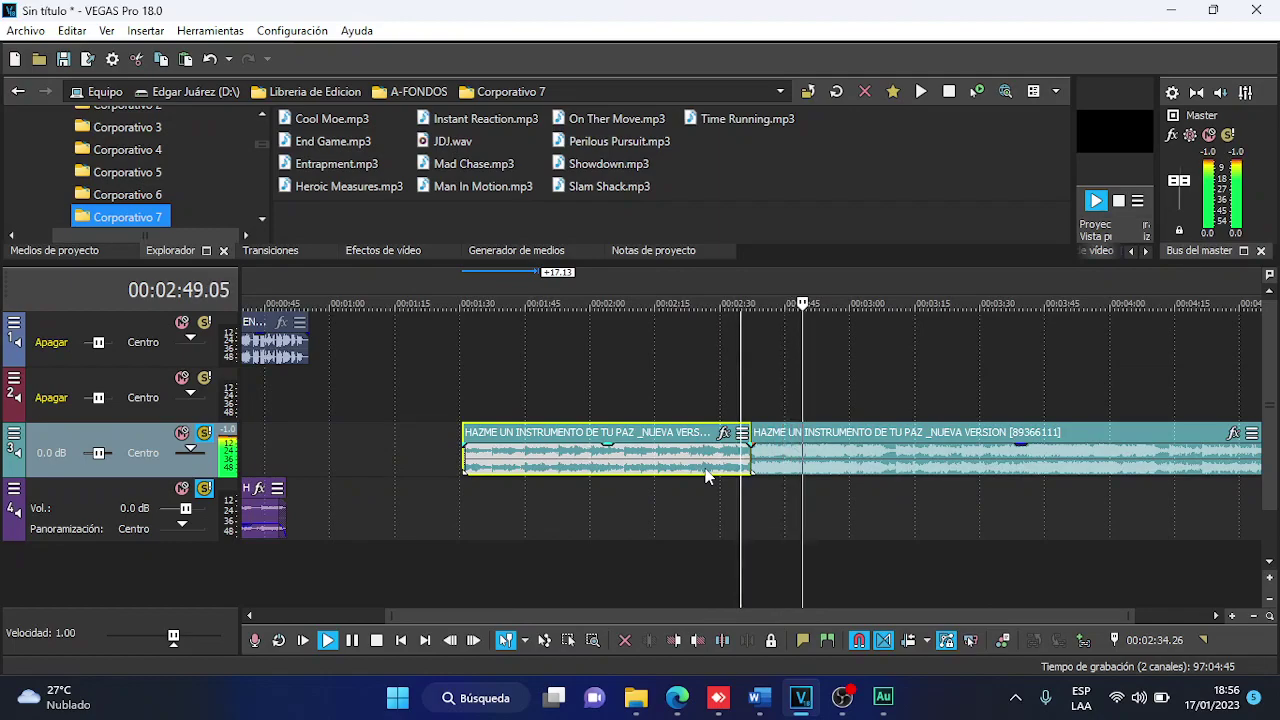
pyautogui.scroll(-1, 705, 475)
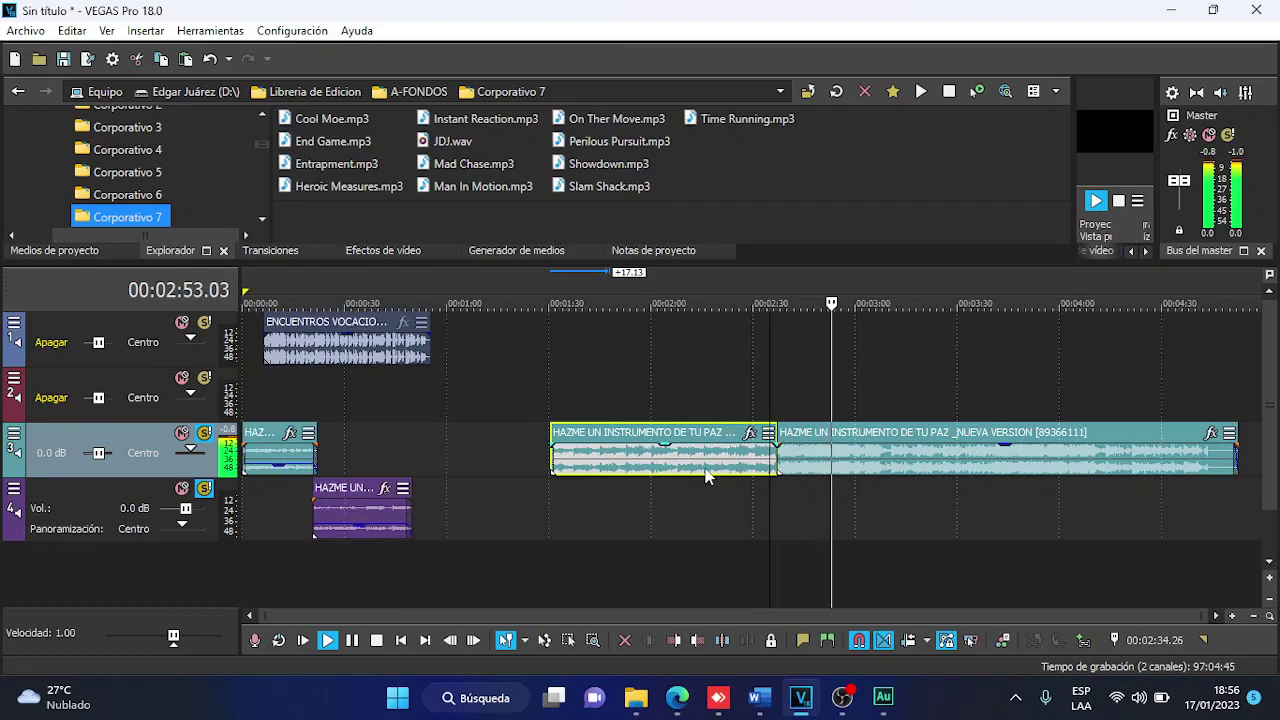
pyautogui.click(891, 469)
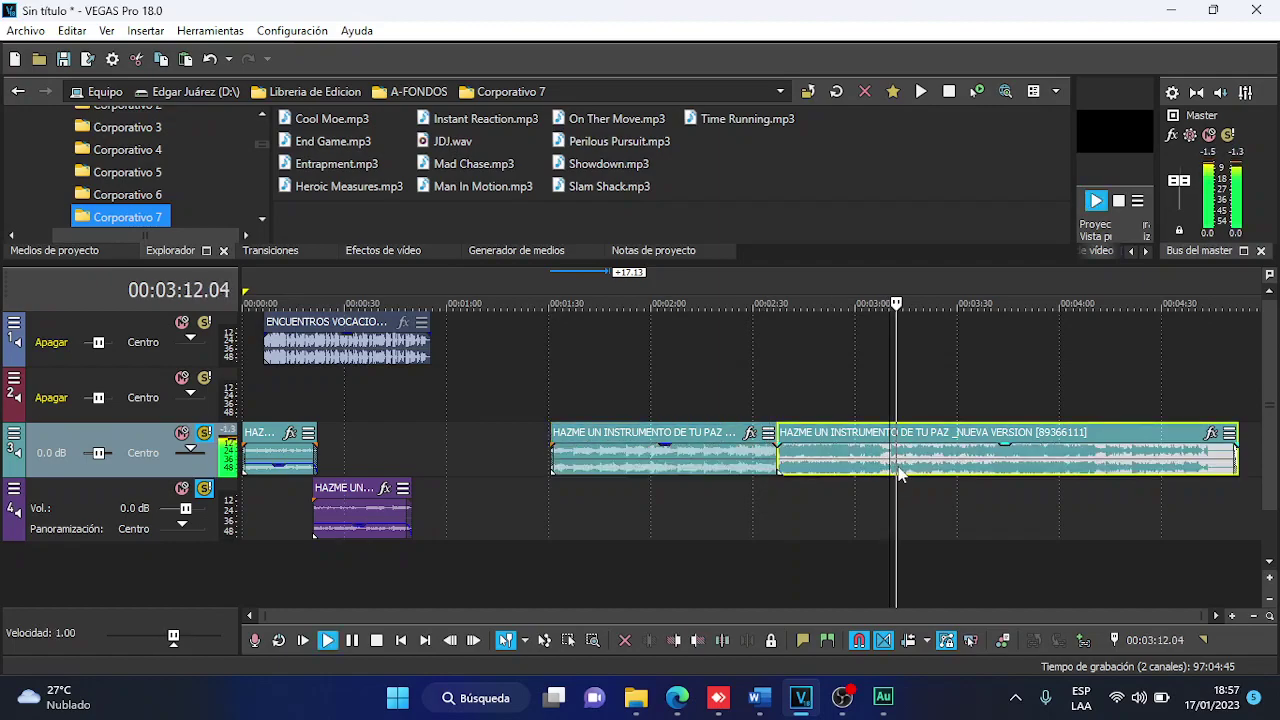
pyautogui.scroll(2, 902, 474)
pyautogui.scroll(1, 781, 482)
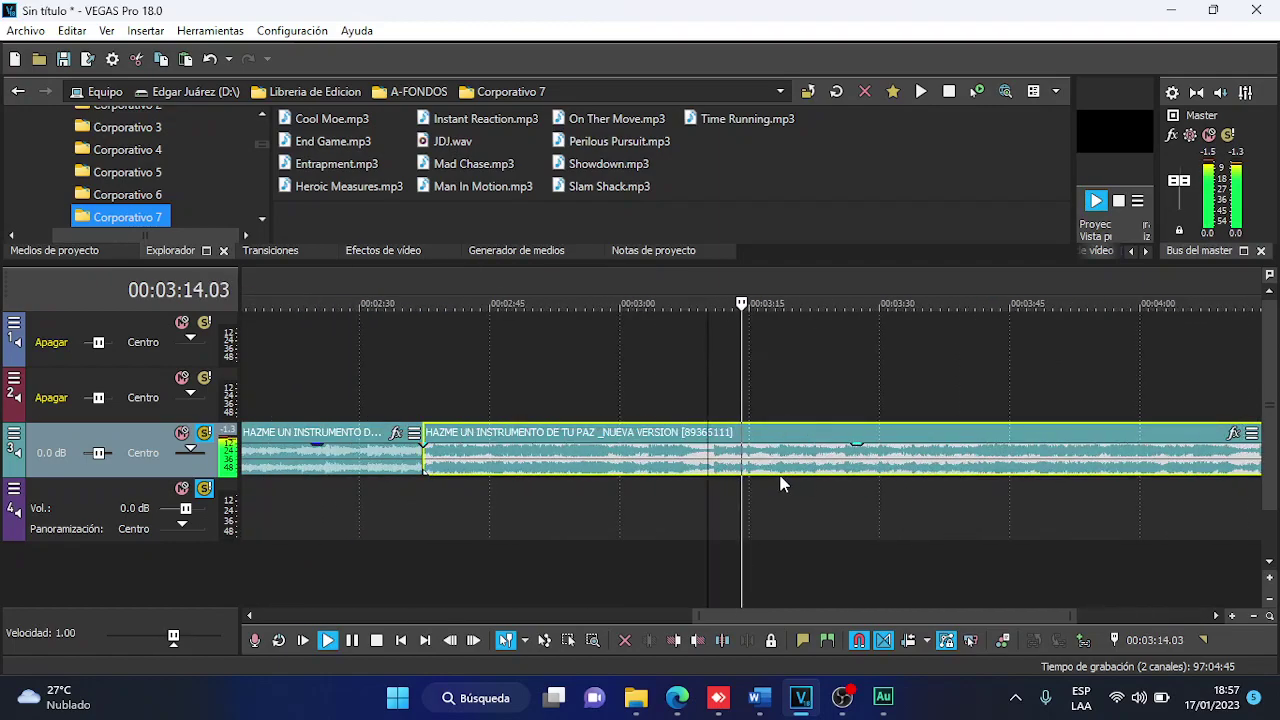
pyautogui.scroll(1, 781, 482)
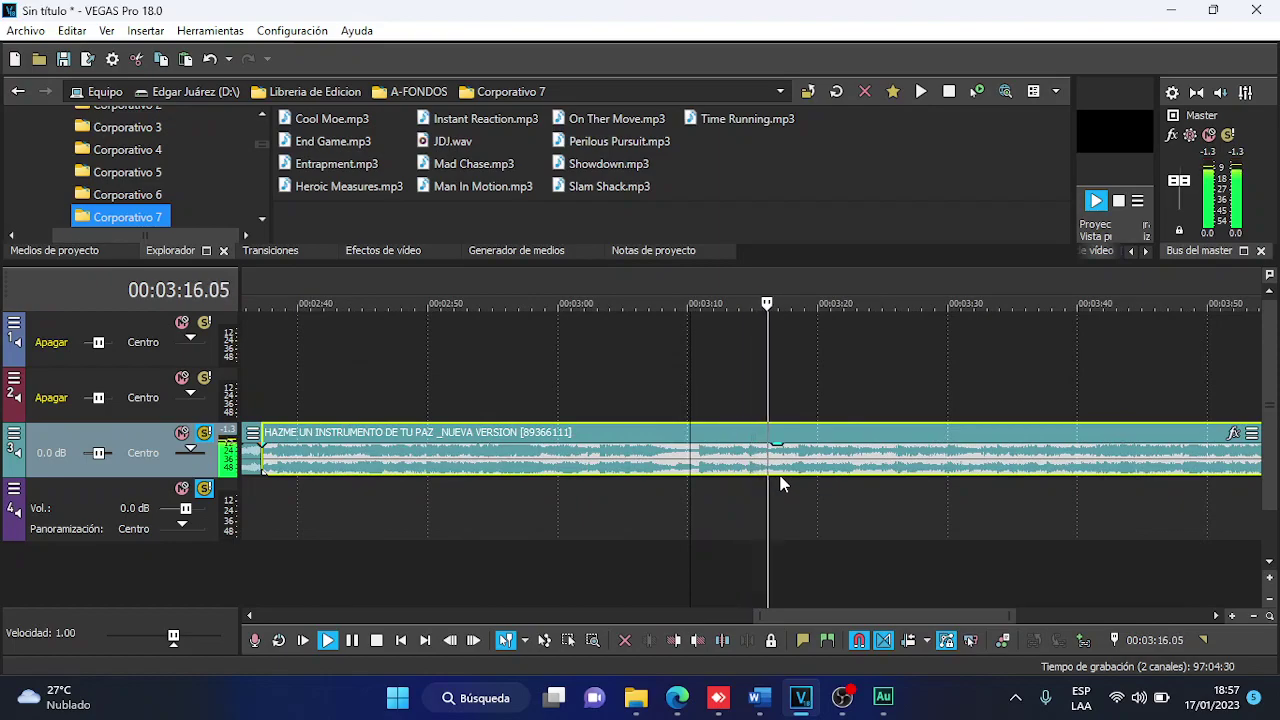
pyautogui.scroll(-1, 781, 482)
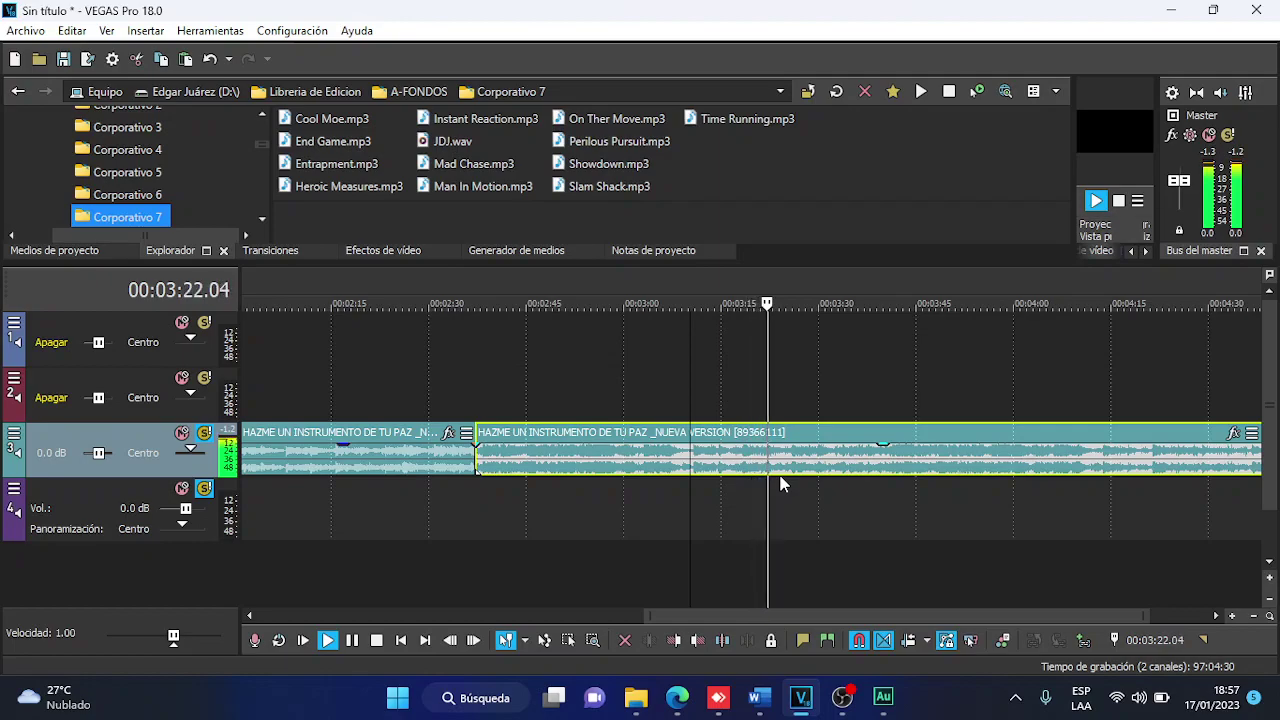
# Separate the two halves on track 3, starting the second at about 00:03:22 and the first at about 00:01:34.
pyautogui.scroll(-3, 781, 482)
pyautogui.moveTo(781, 482); pyautogui.dragTo(1119, 450)
pyautogui.moveTo(720, 463); pyautogui.dragTo(857, 465)
pyautogui.moveTo(691, 462); pyautogui.dragTo(594, 453)
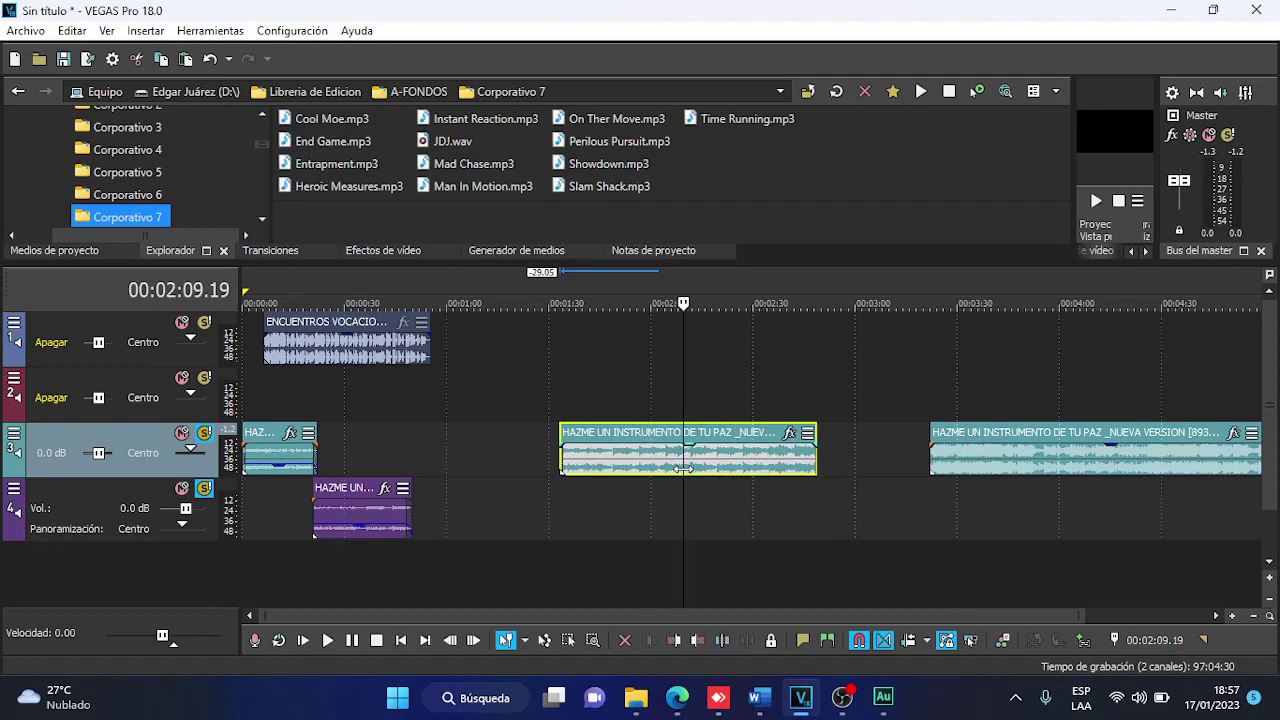
# Play back the first half of the track 3 song between about 00:02:09 and 00:02:30 to locate a cut point.
pyautogui.press('space')
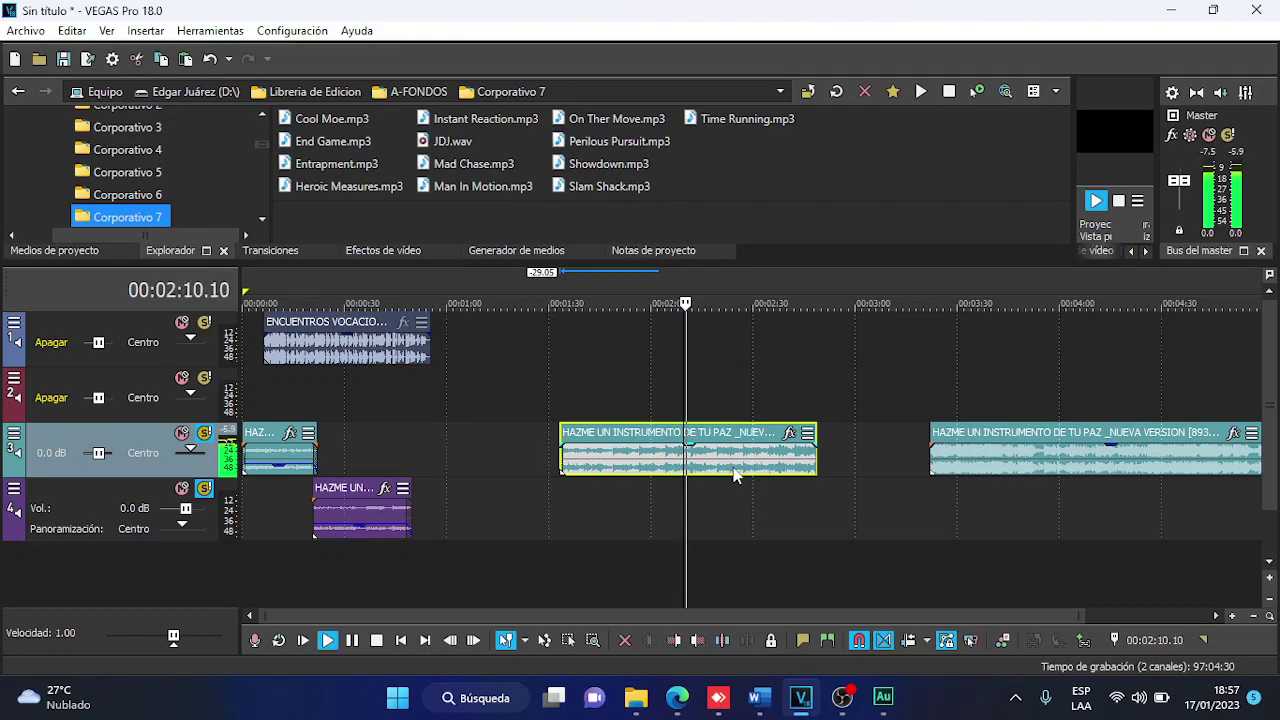
pyautogui.scroll(3, 733, 474)
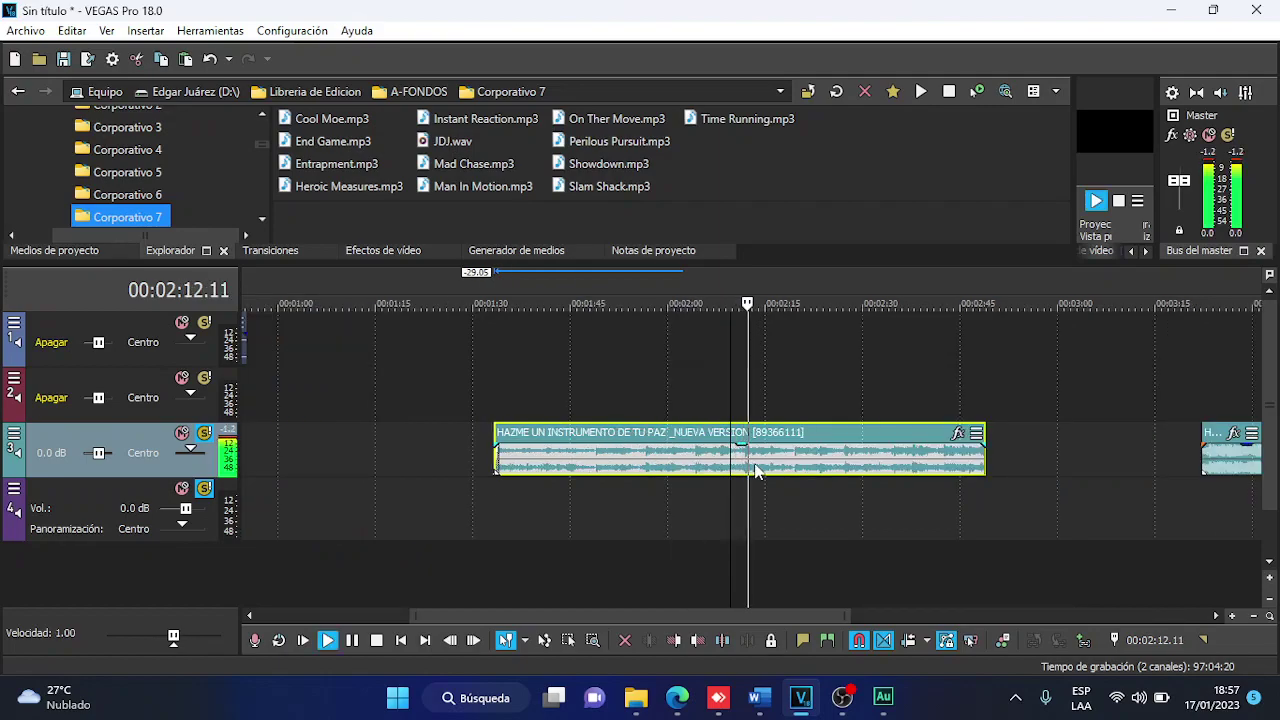
pyautogui.scroll(4, 797, 466)
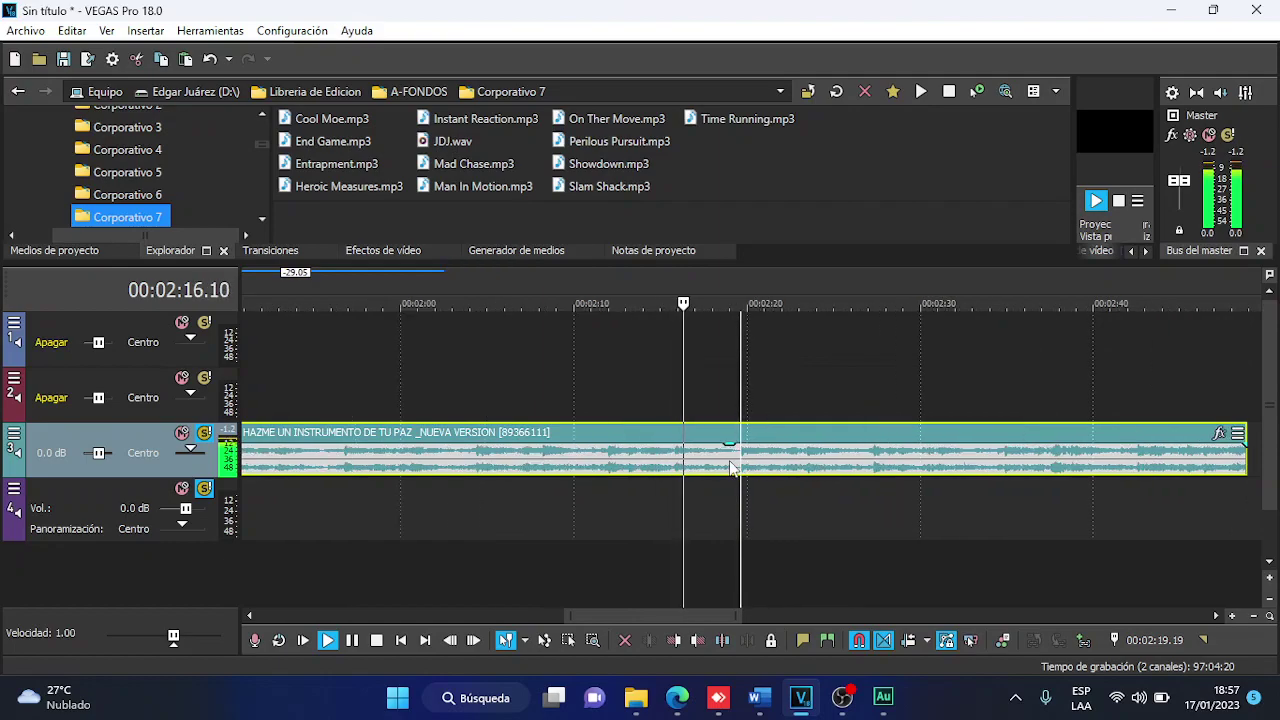
pyautogui.scroll(-3, 808, 474)
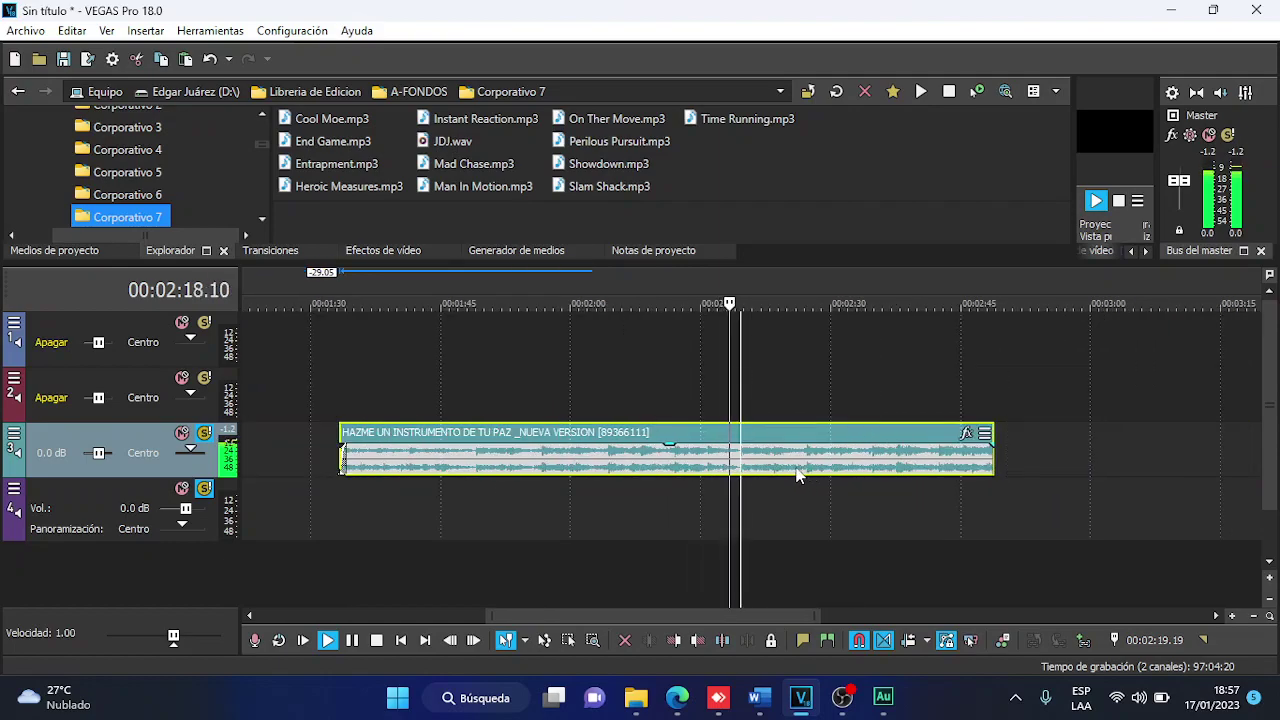
pyautogui.scroll(3, 778, 467)
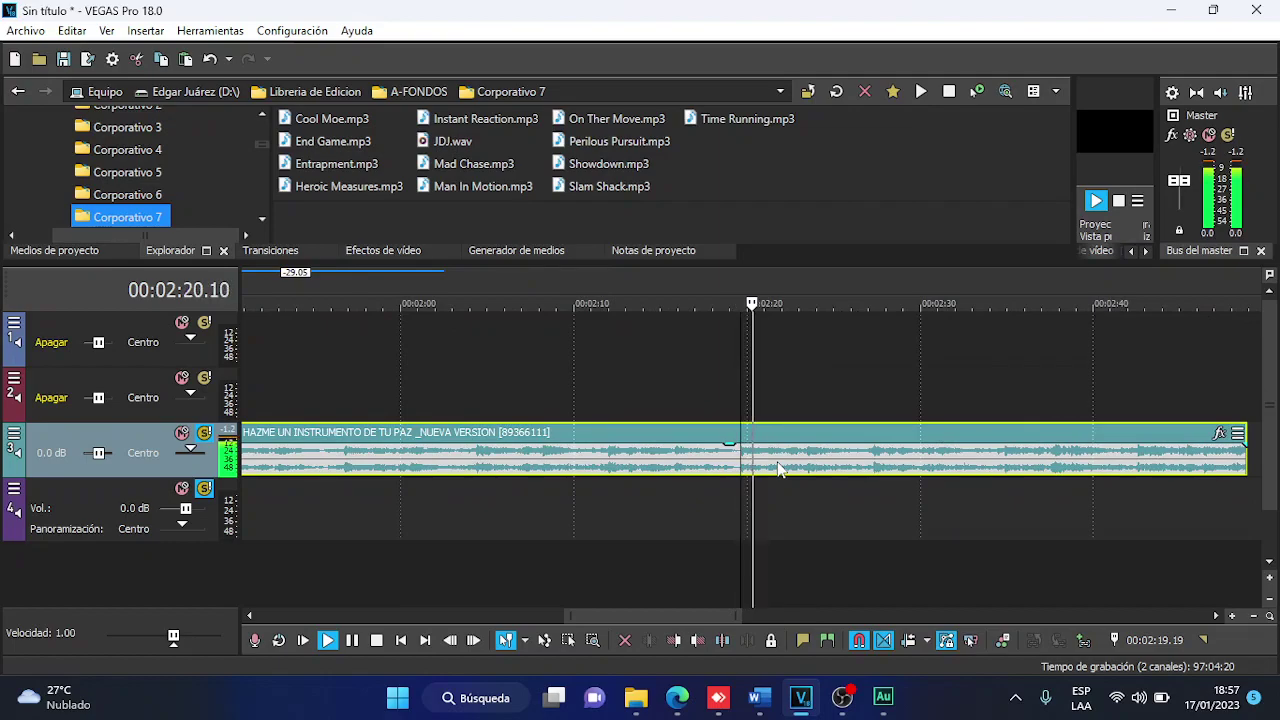
pyautogui.scroll(-2, 785, 465)
pyautogui.click(840, 458)
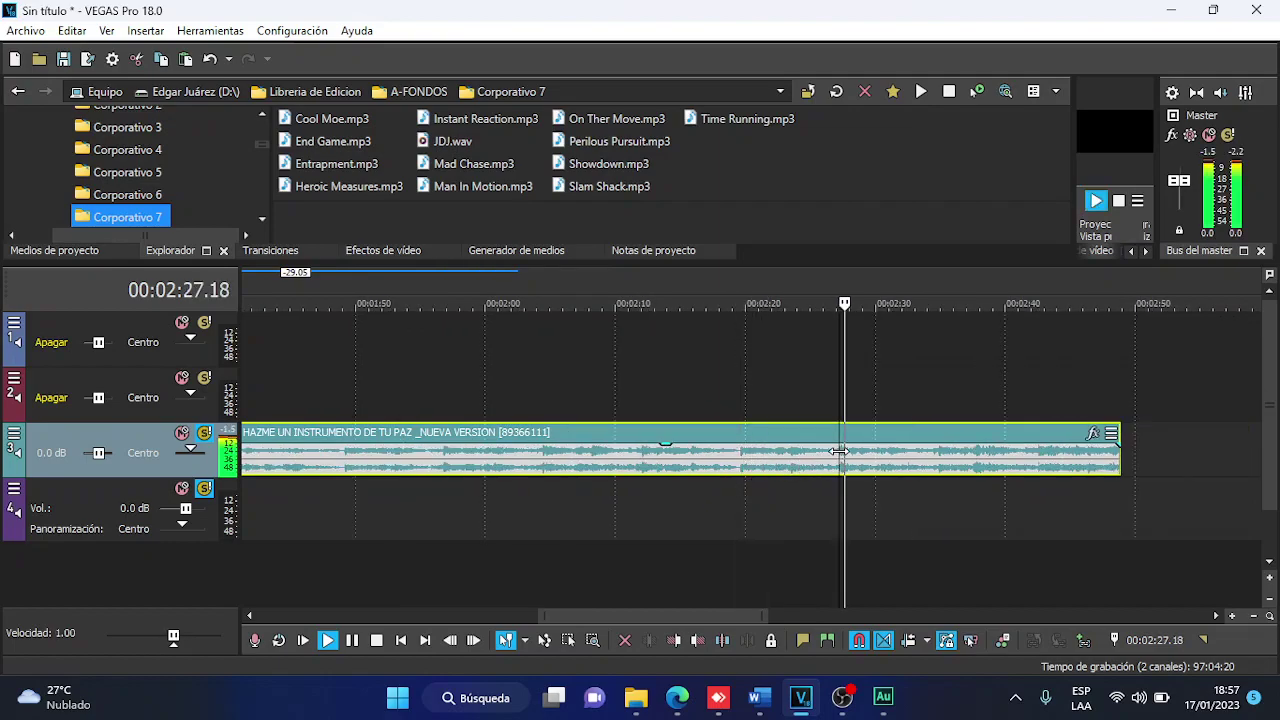
pyautogui.scroll(-2, 840, 455)
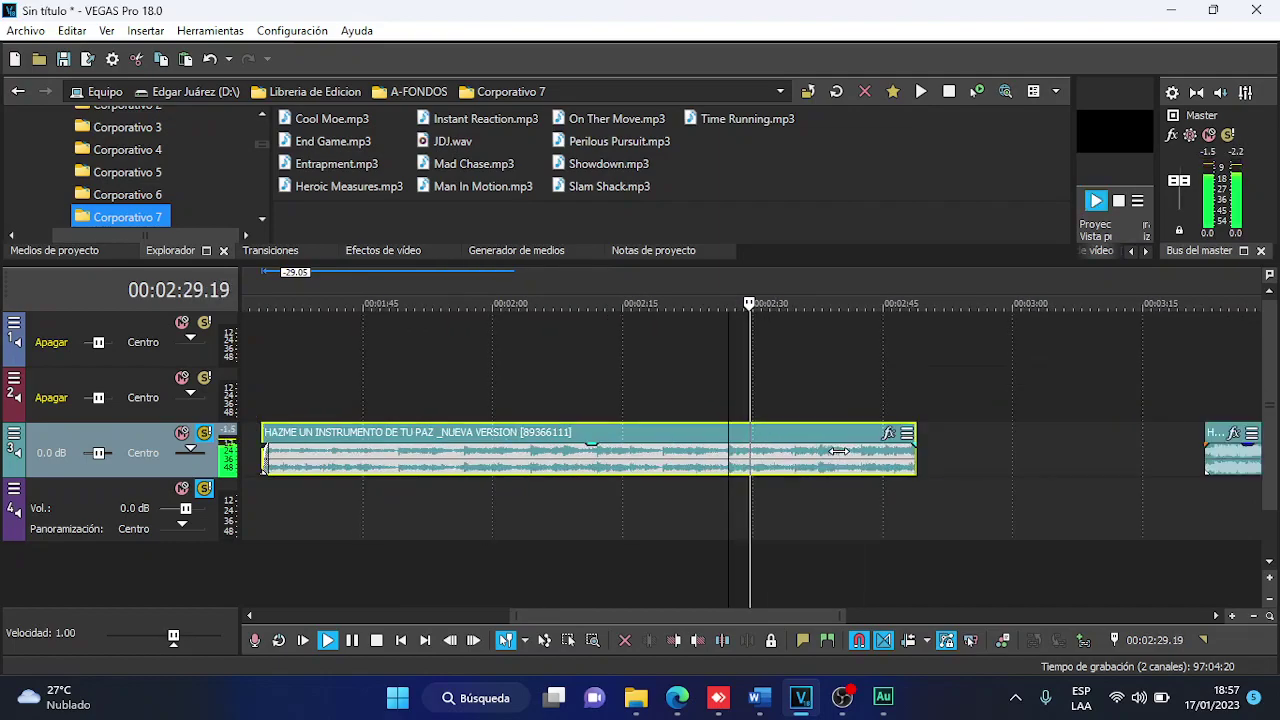
# Split the first half of the track 3 song at about 00:02:19 and remove the part before the cut.
pyautogui.press('space')
pyautogui.press('space')
pyautogui.scroll(4, 724, 452)
pyautogui.press('space')
pyautogui.click(724, 448)
pyautogui.press('s')
pyautogui.click(662, 455)
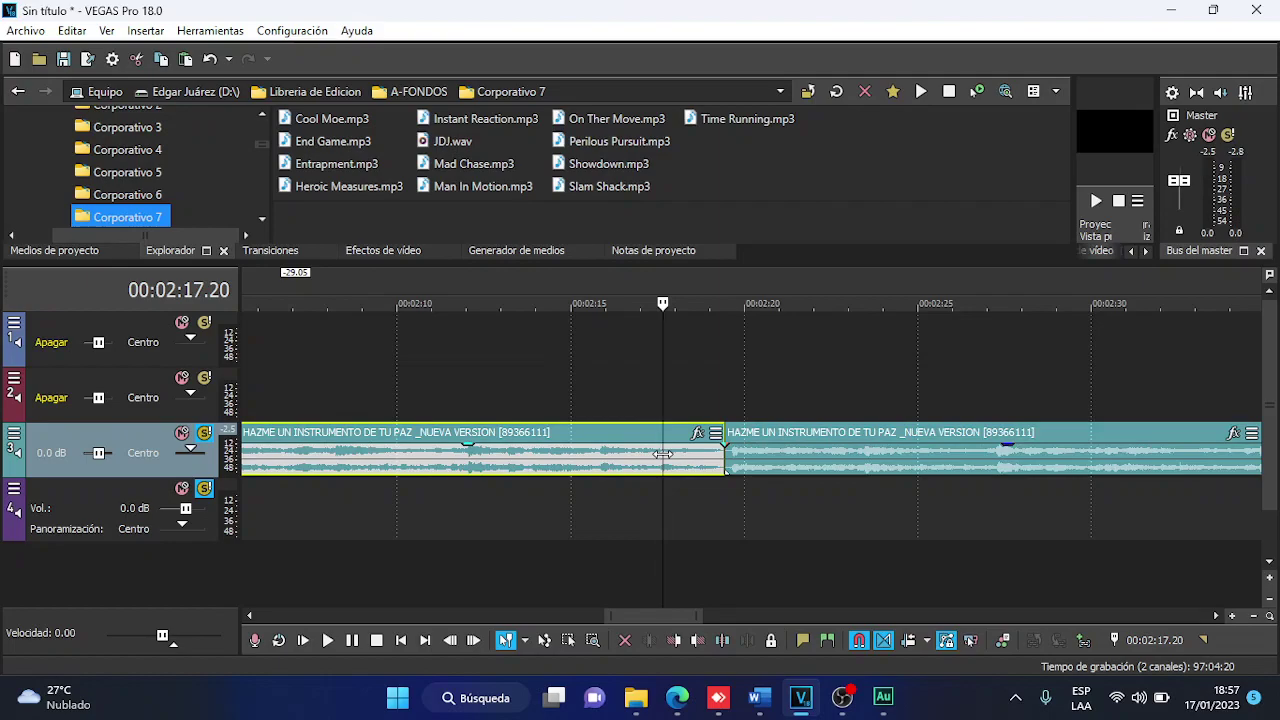
pyautogui.hotkey('ctrl', 'z')
# Move the remaining short track 3 segment to about 00:00:50, directly after the end of the track 4 clip.
pyautogui.scroll(-6, 667, 453)
pyautogui.moveTo(677, 465); pyautogui.dragTo(456, 470)
pyautogui.click(384, 432)
pyautogui.scroll(3, 400, 432)
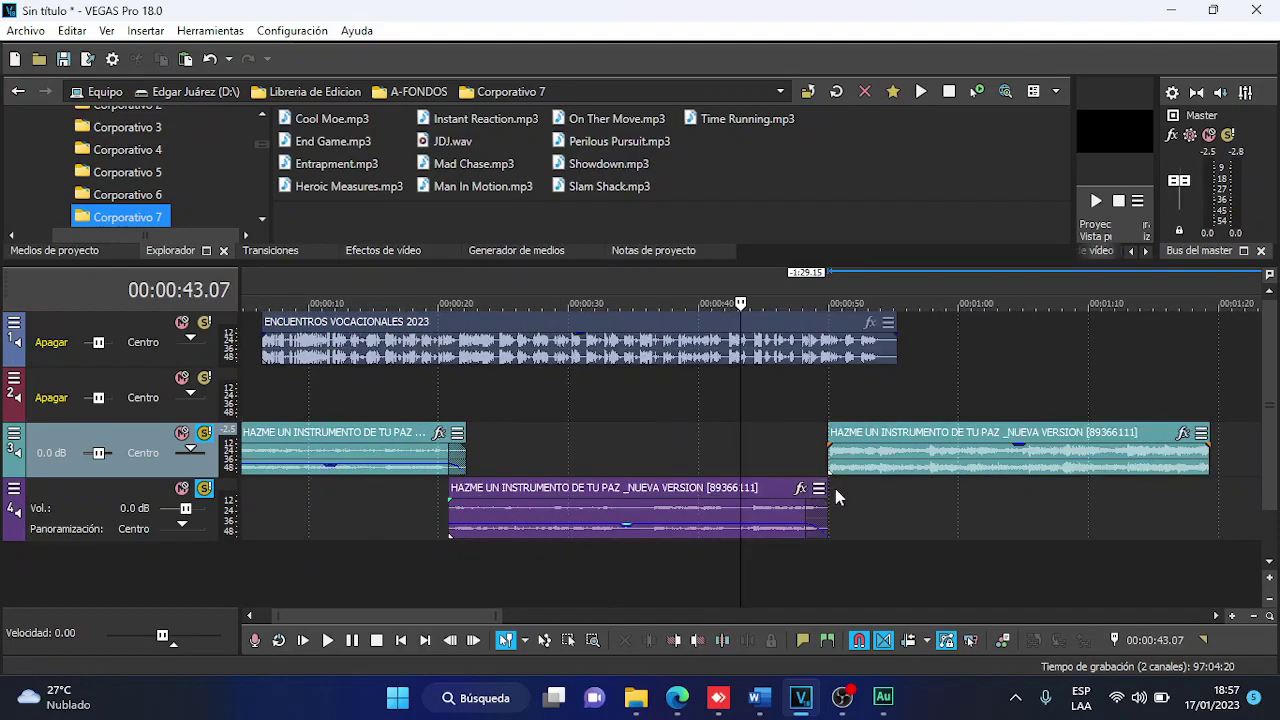
# Examine and play back the transition from the track 4 clip to the short track 3 segment against the voice-over.
pyautogui.click(860, 472)
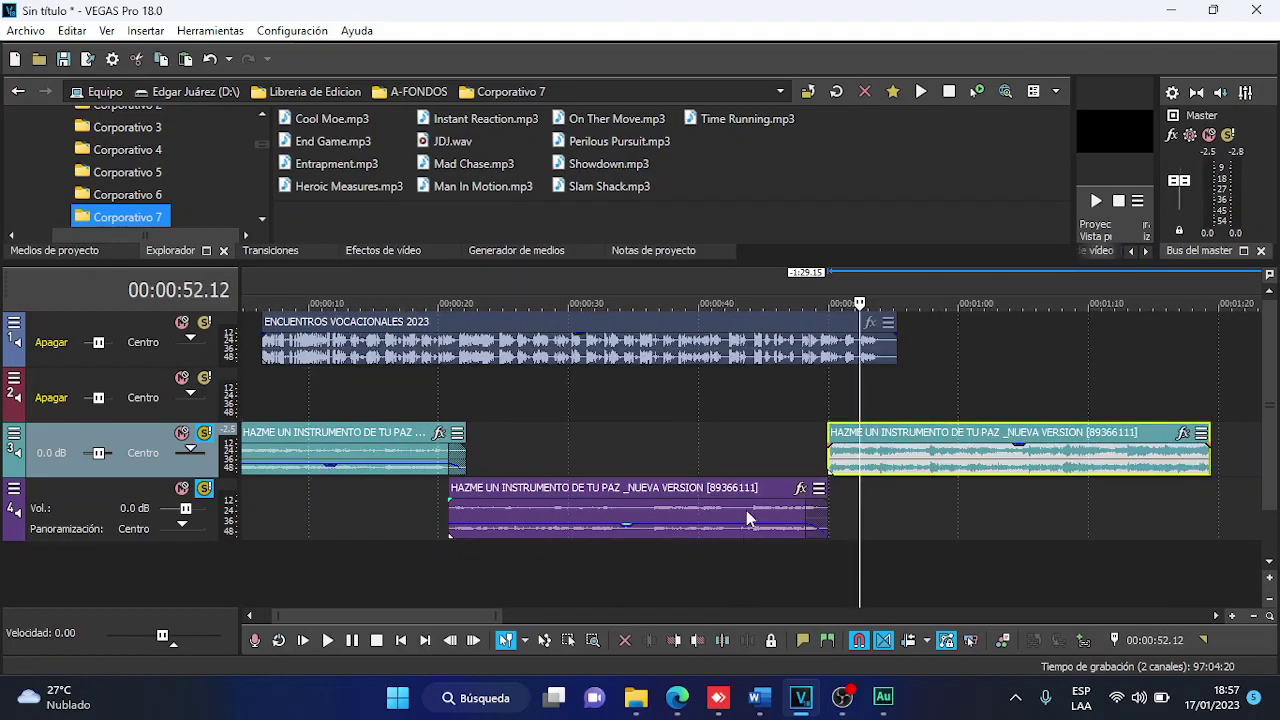
pyautogui.click(746, 510)
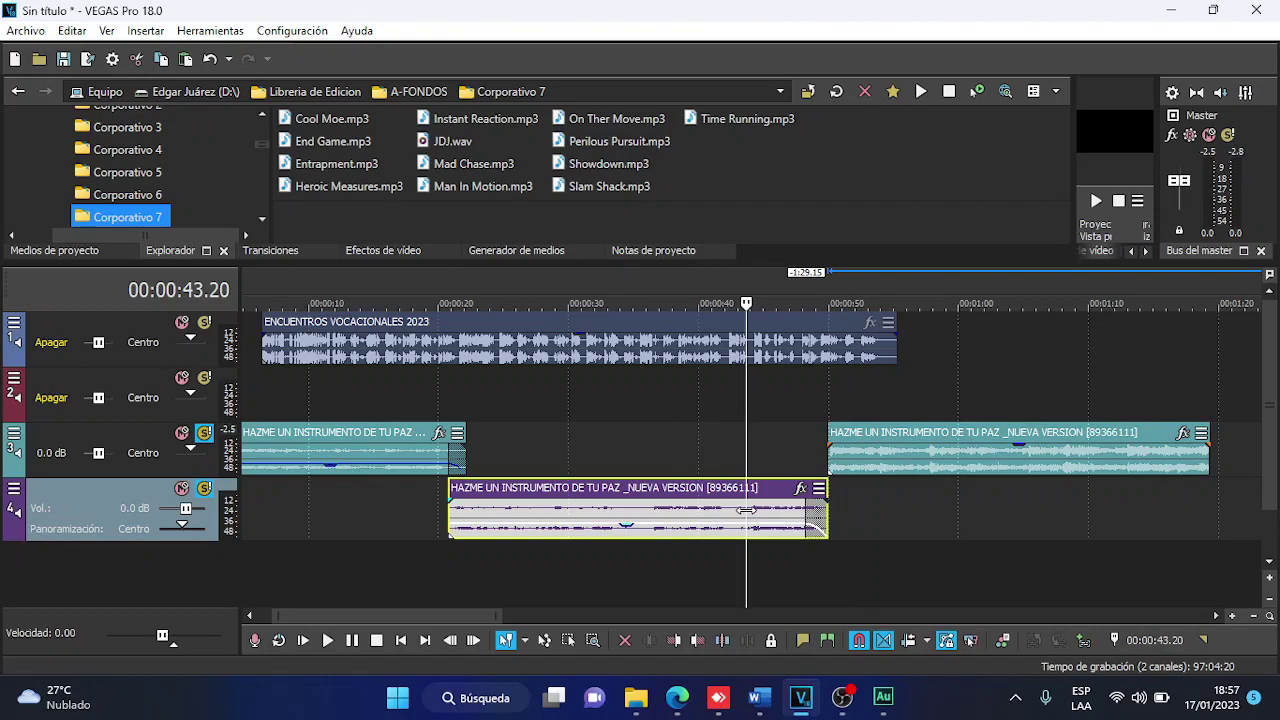
pyautogui.scroll(-4, 746, 510)
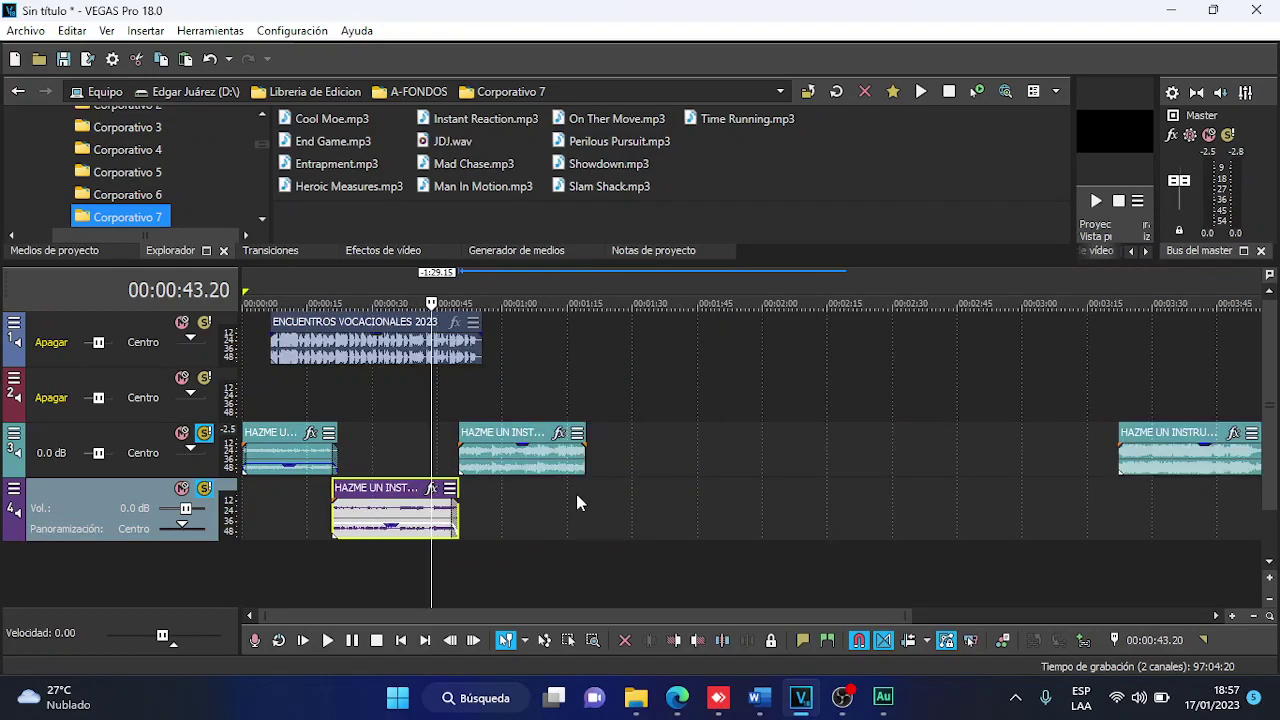
pyautogui.scroll(4, 577, 495)
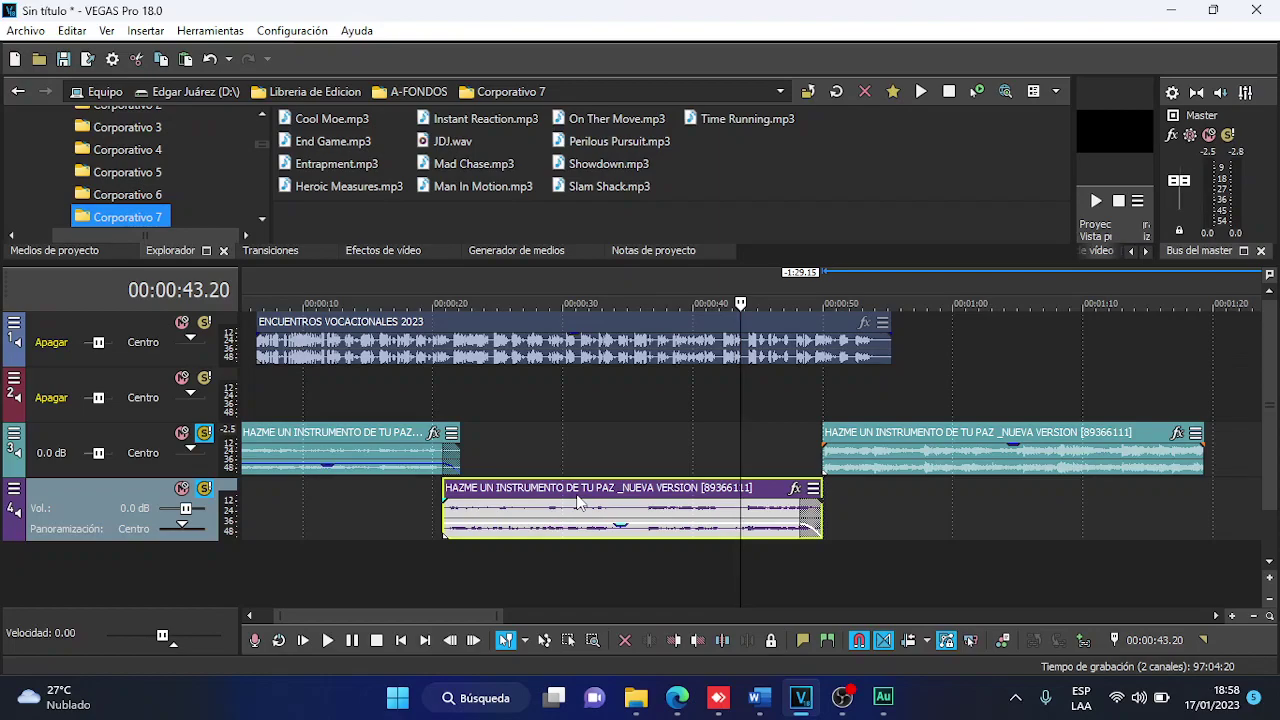
pyautogui.click(743, 458)
pyautogui.press('space')
pyautogui.scroll(1, 700, 445)
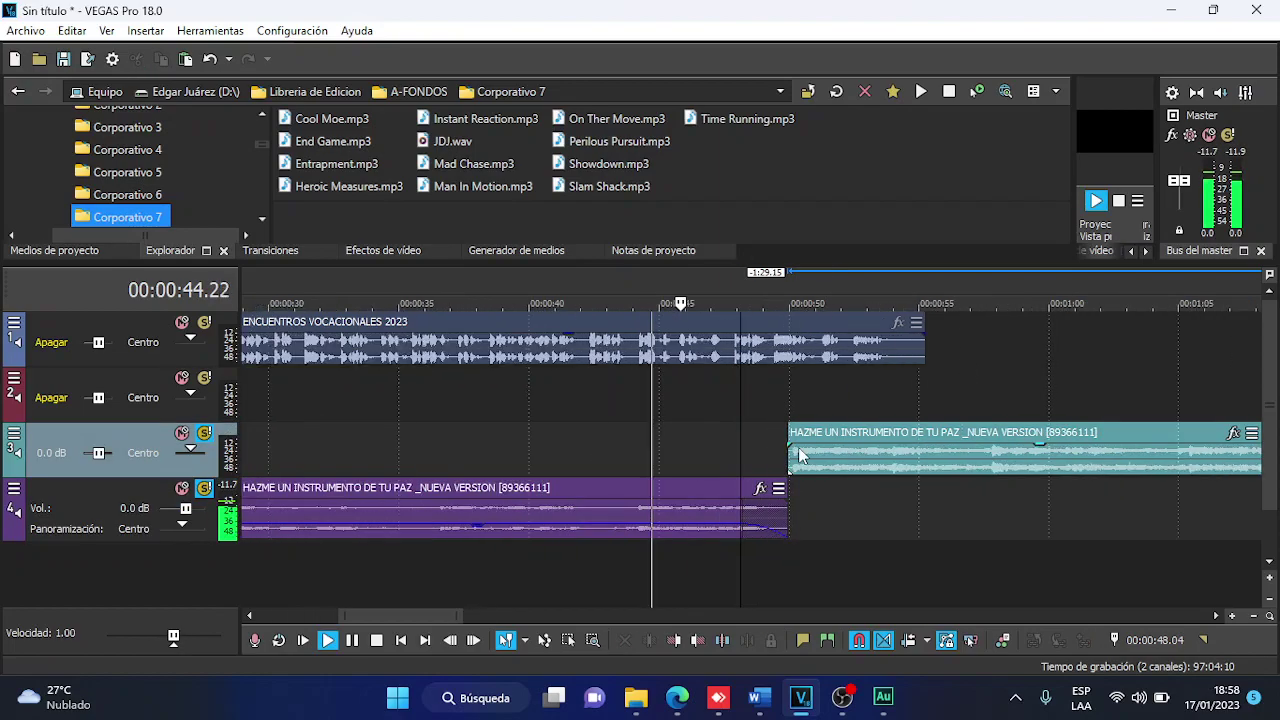
pyautogui.click(527, 441)
pyautogui.scroll(-2, 699, 480)
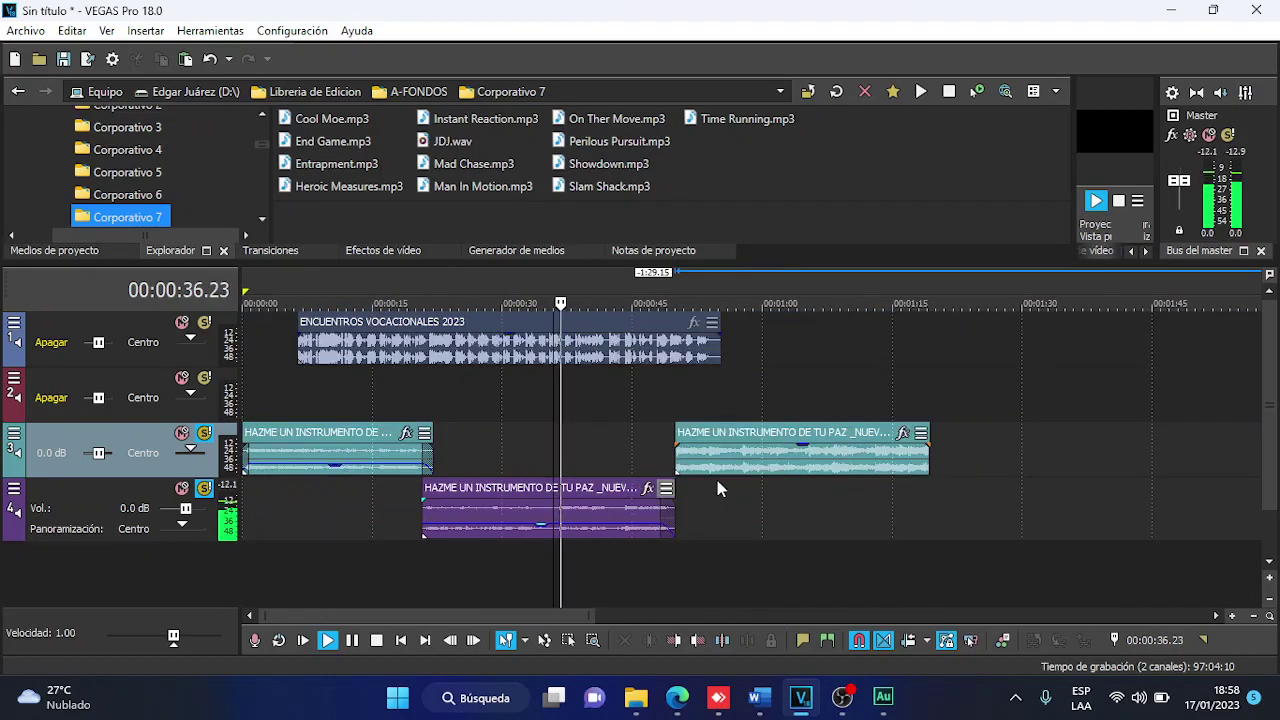
# Move the short track 3 segment to about 00:01:03 and extend the end of the track 4 clip to about 00:01:04.
pyautogui.moveTo(699, 480); pyautogui.dragTo(811, 480)
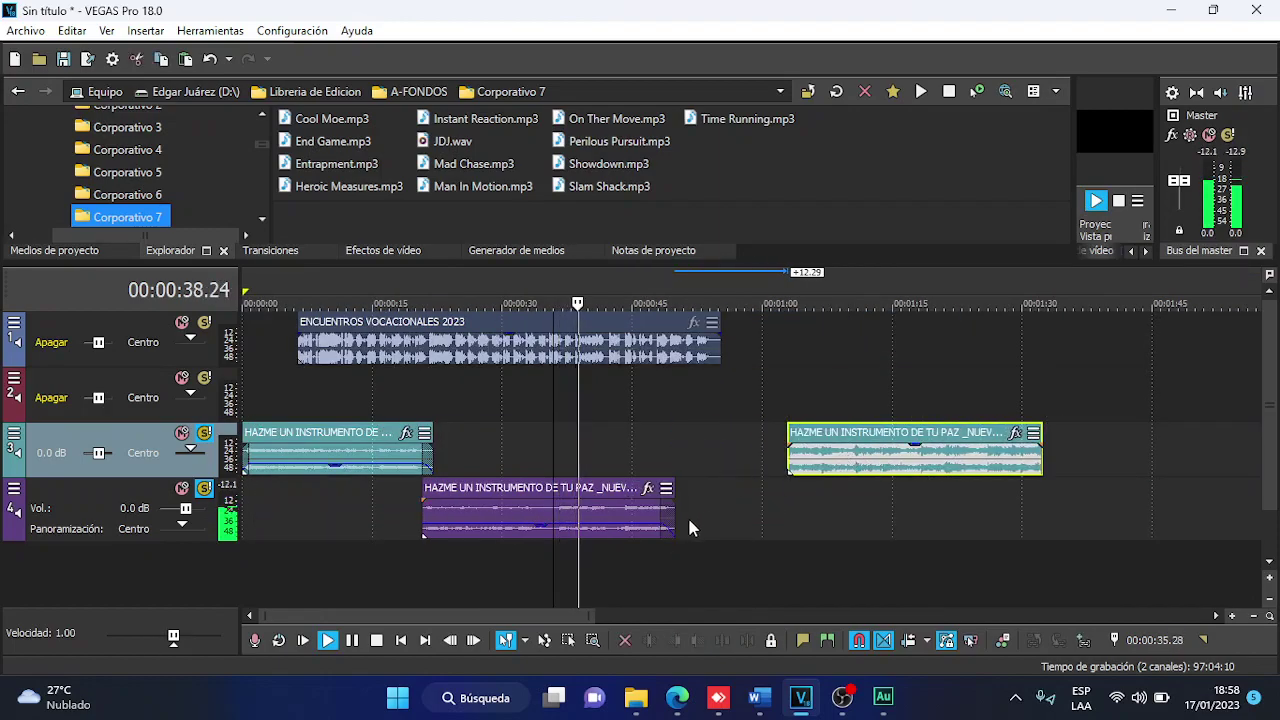
pyautogui.moveTo(675, 511); pyautogui.dragTo(756, 503)
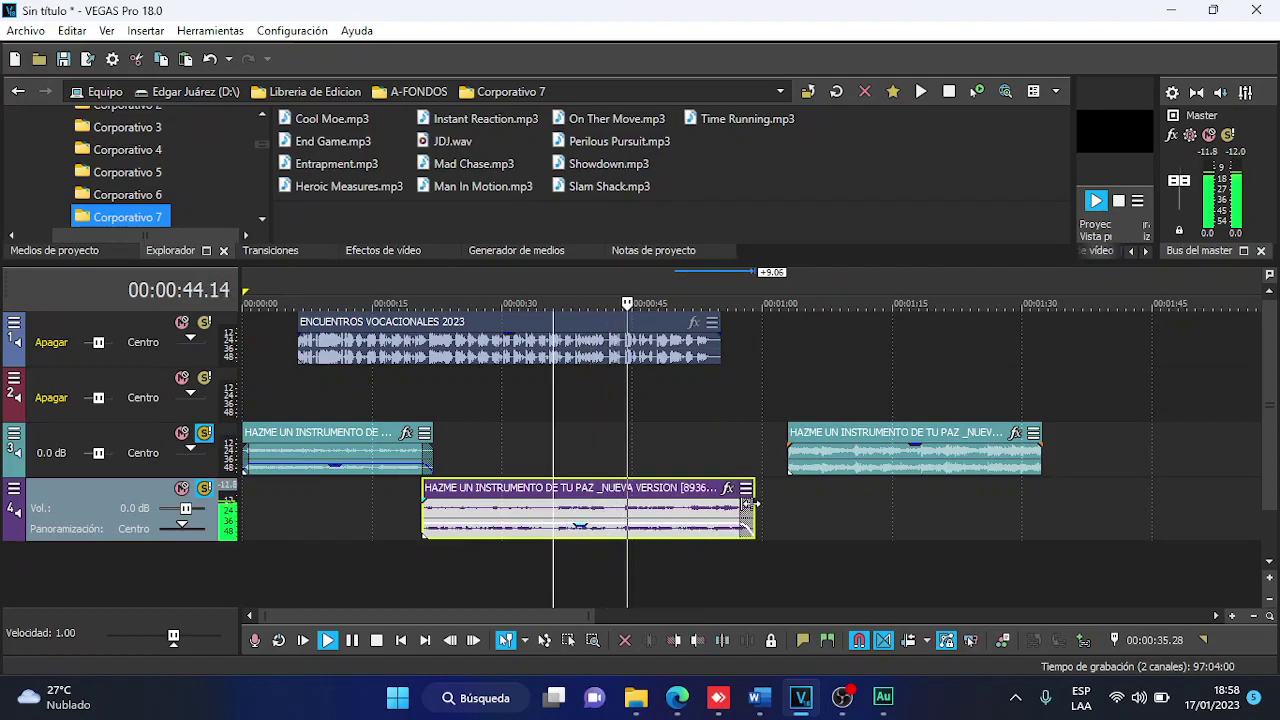
pyautogui.click(689, 438)
pyautogui.scroll(5, 689, 438)
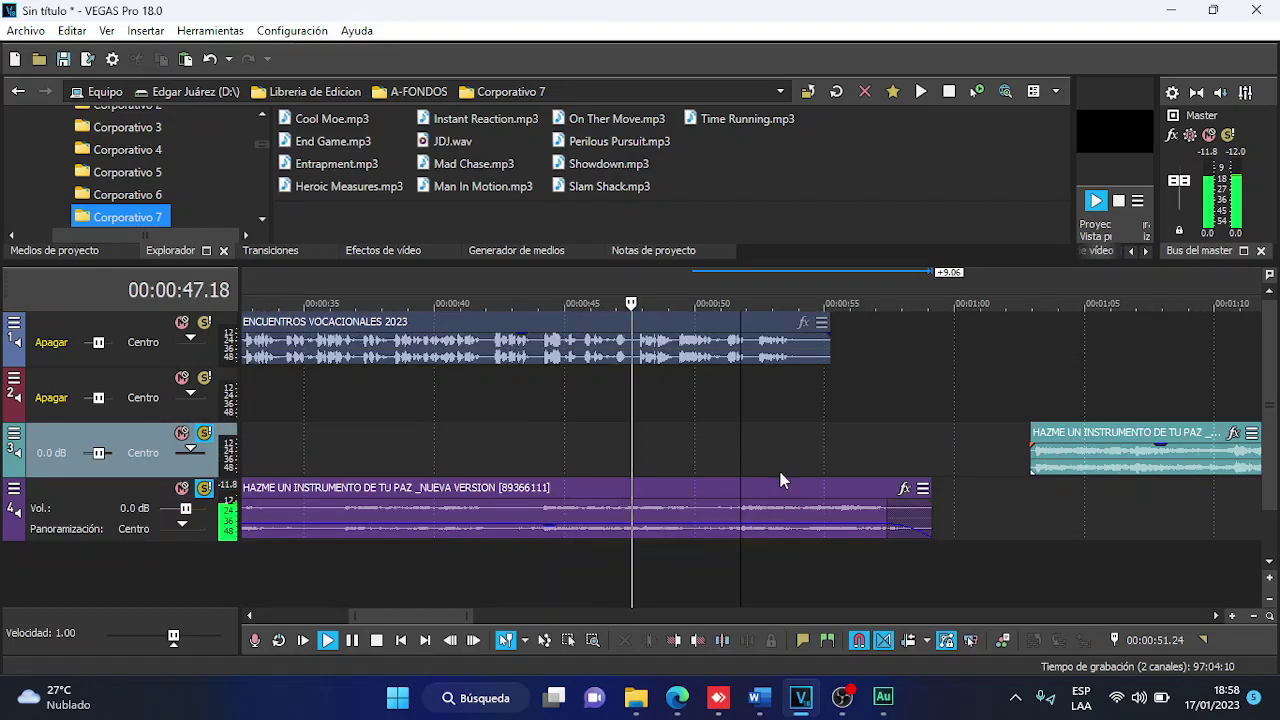
pyautogui.moveTo(928, 516); pyautogui.dragTo(936, 516)
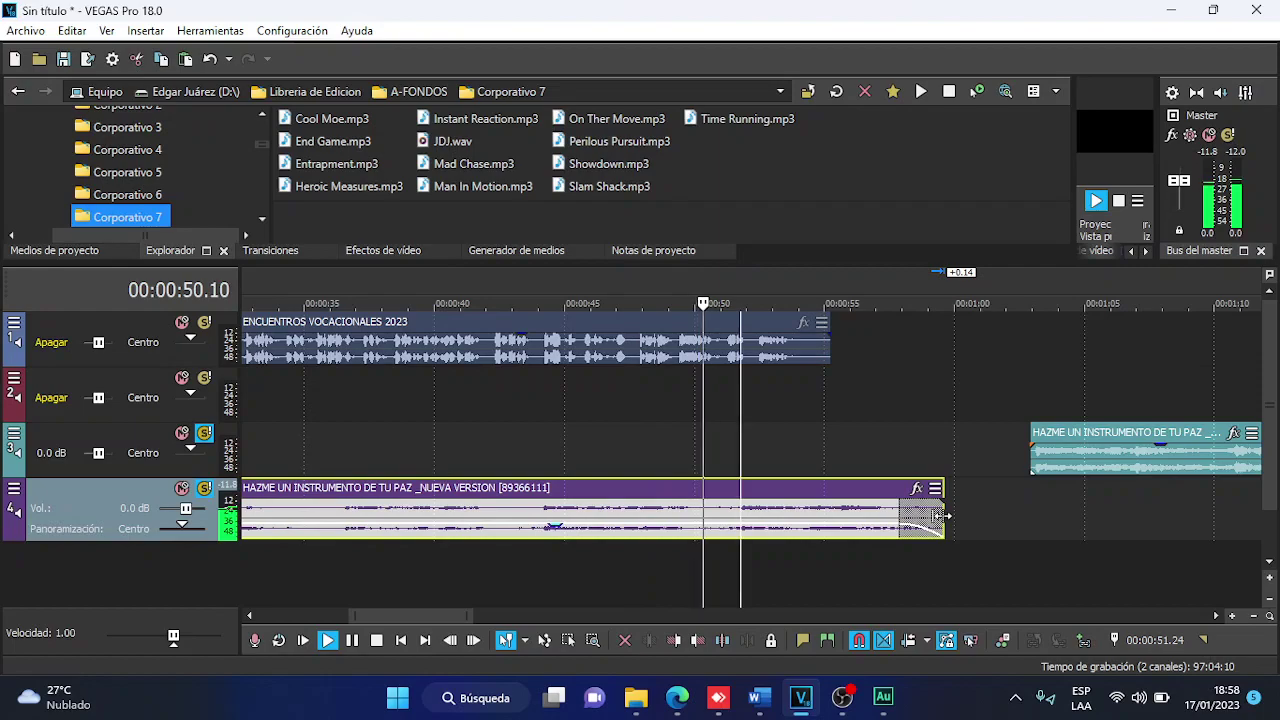
pyautogui.moveTo(909, 521); pyautogui.dragTo(1057, 522)
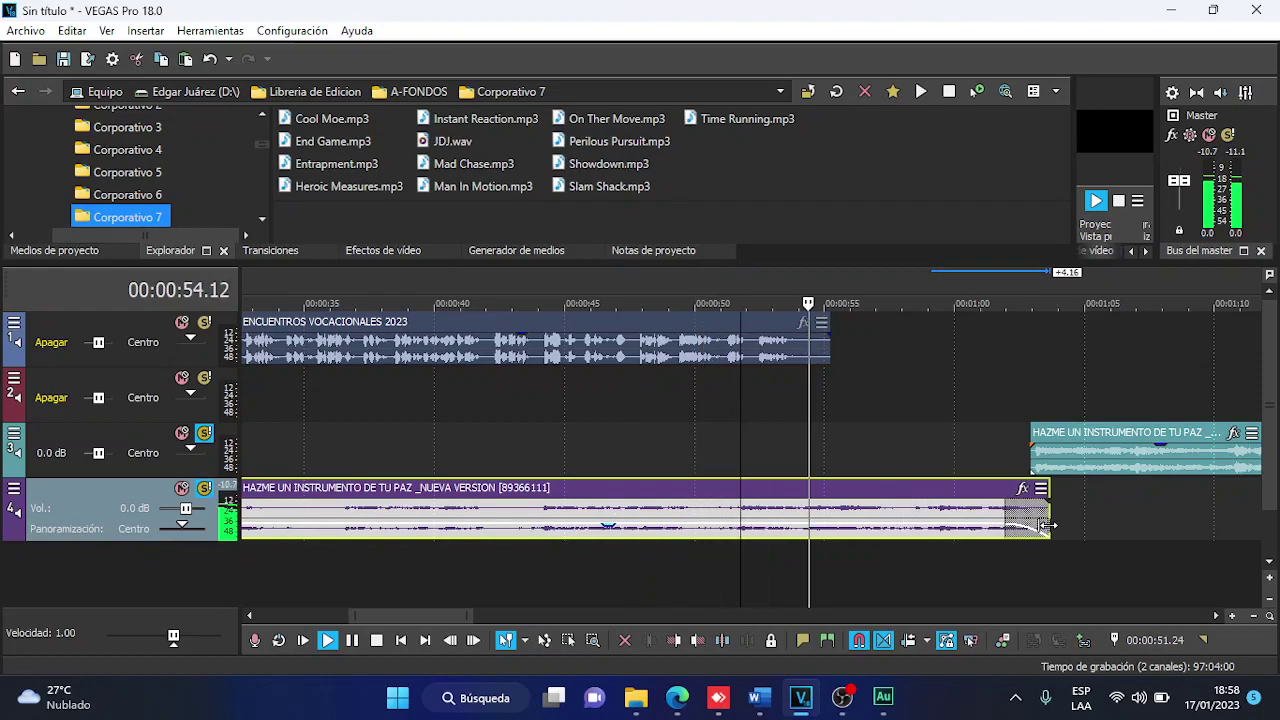
pyautogui.scroll(-3, 1021, 517)
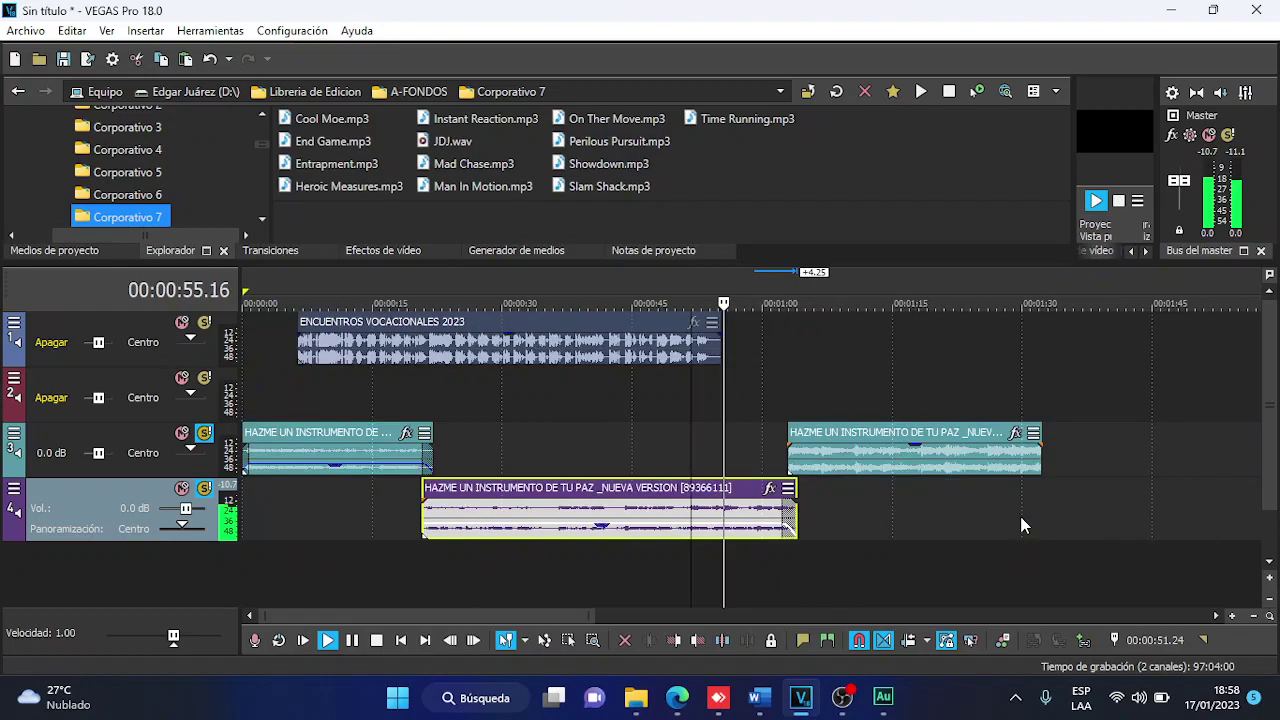
pyautogui.scroll(-2, 1020, 516)
pyautogui.press('space')
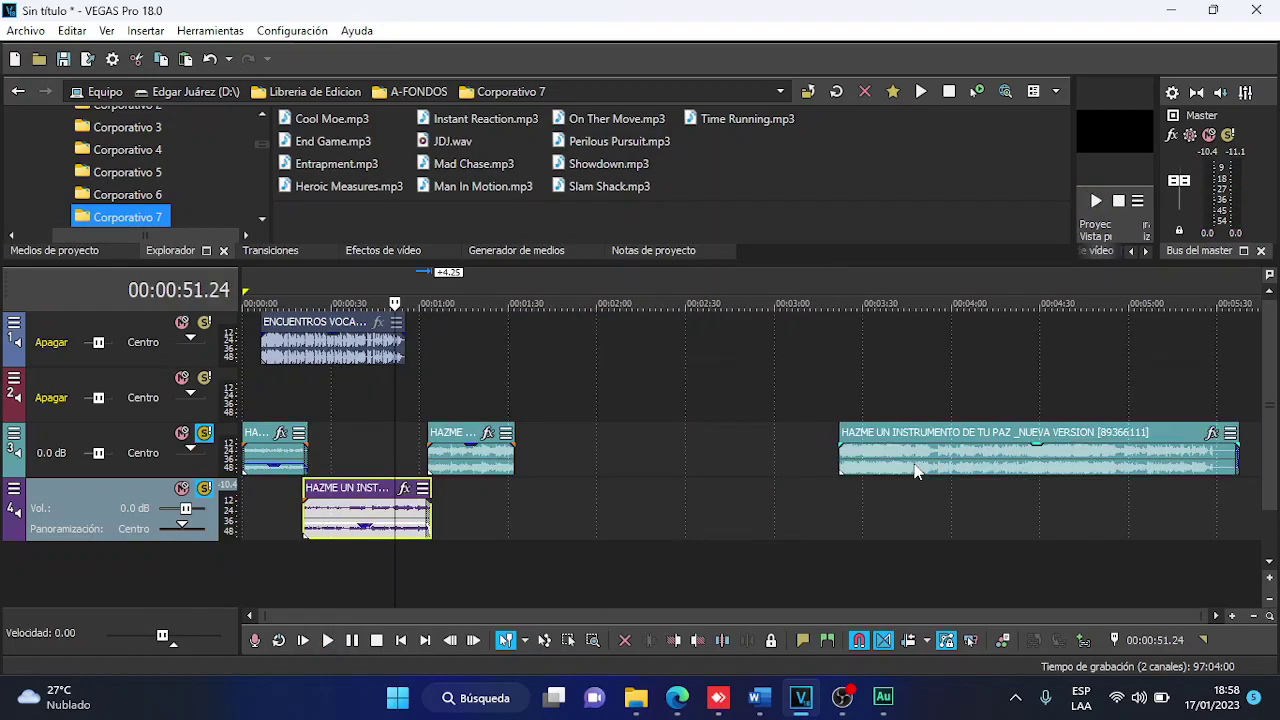
# Add a short fade-in at the start of the last track 3 song segment, at about 00:03:22.
pyautogui.doubleClick(915, 472)
pyautogui.scroll(3, 903, 477)
pyautogui.press('space')
pyautogui.scroll(1, 763, 448)
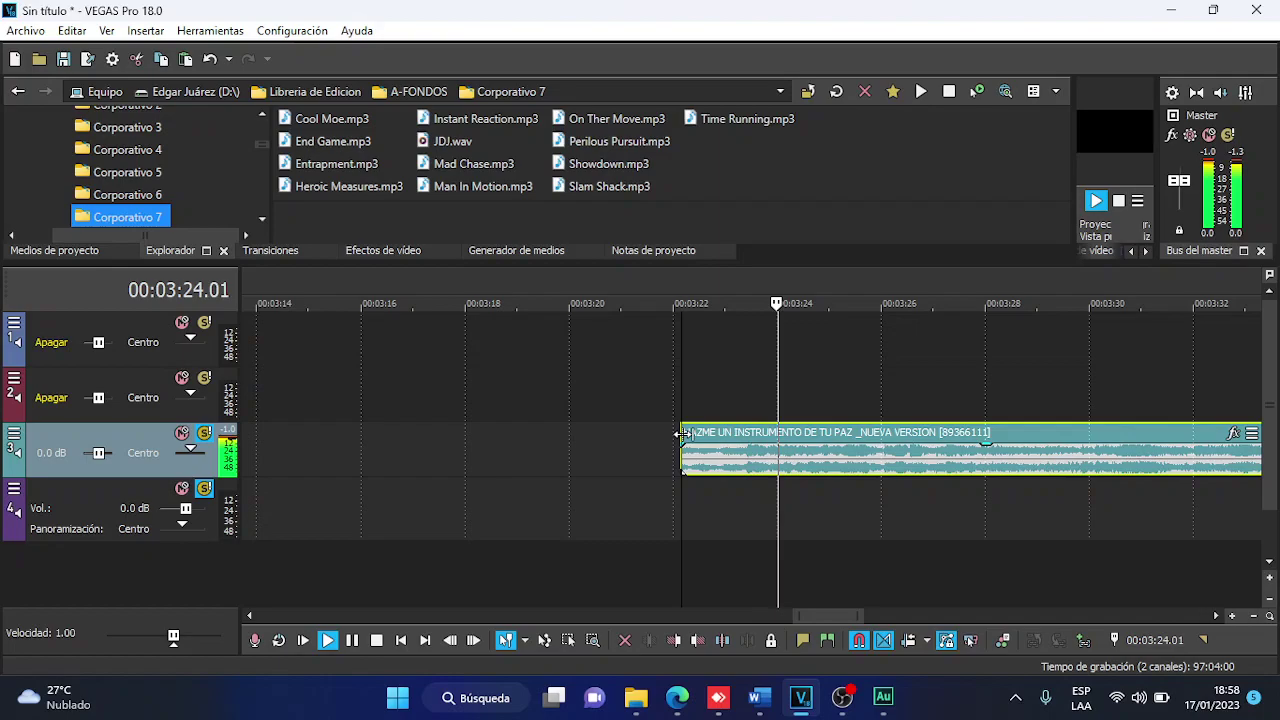
pyautogui.moveTo(683, 434); pyautogui.dragTo(712, 447)
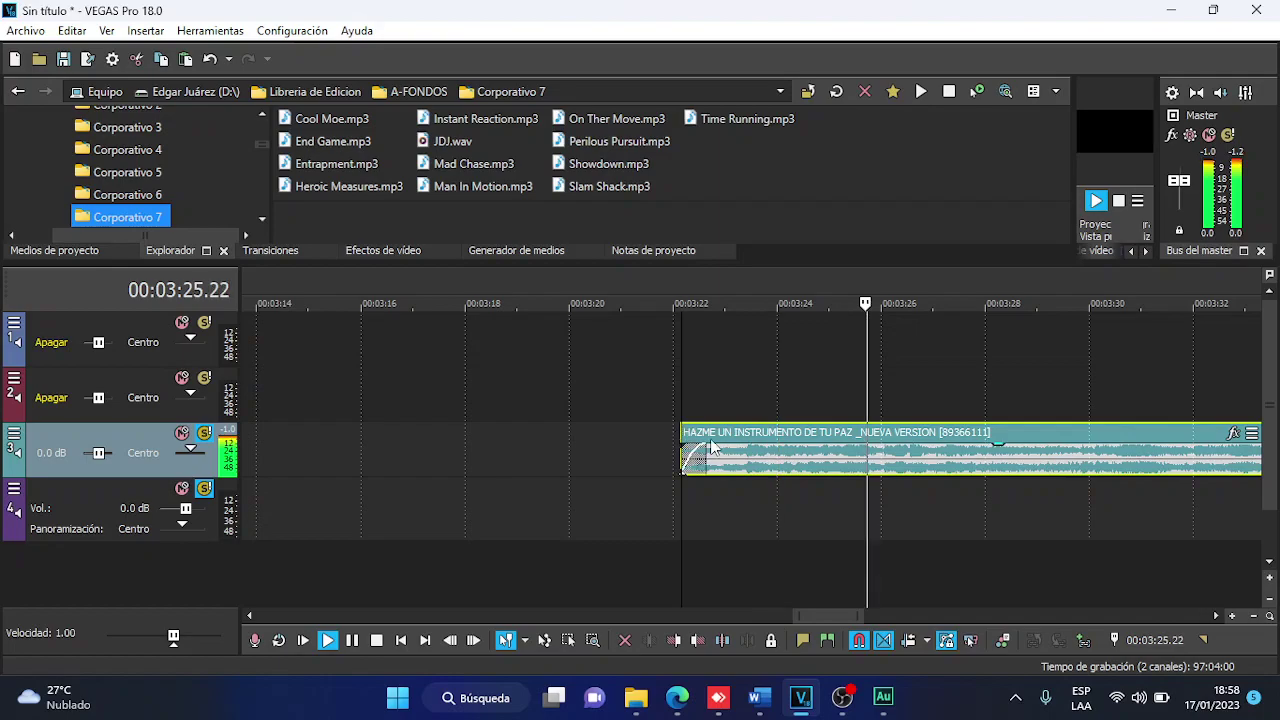
# Play back the last track 3 song segment and split it at about 00:03:38.22.
pyautogui.scroll(-4, 712, 447)
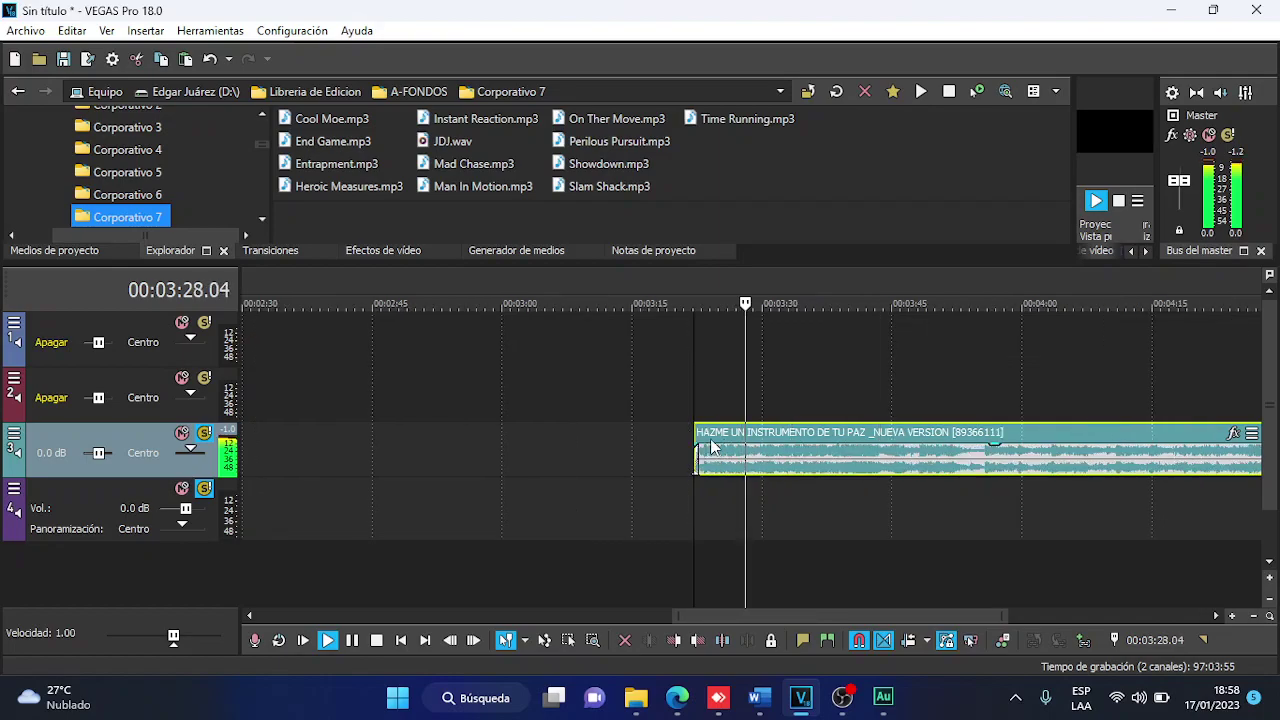
pyautogui.scroll(-2, 710, 447)
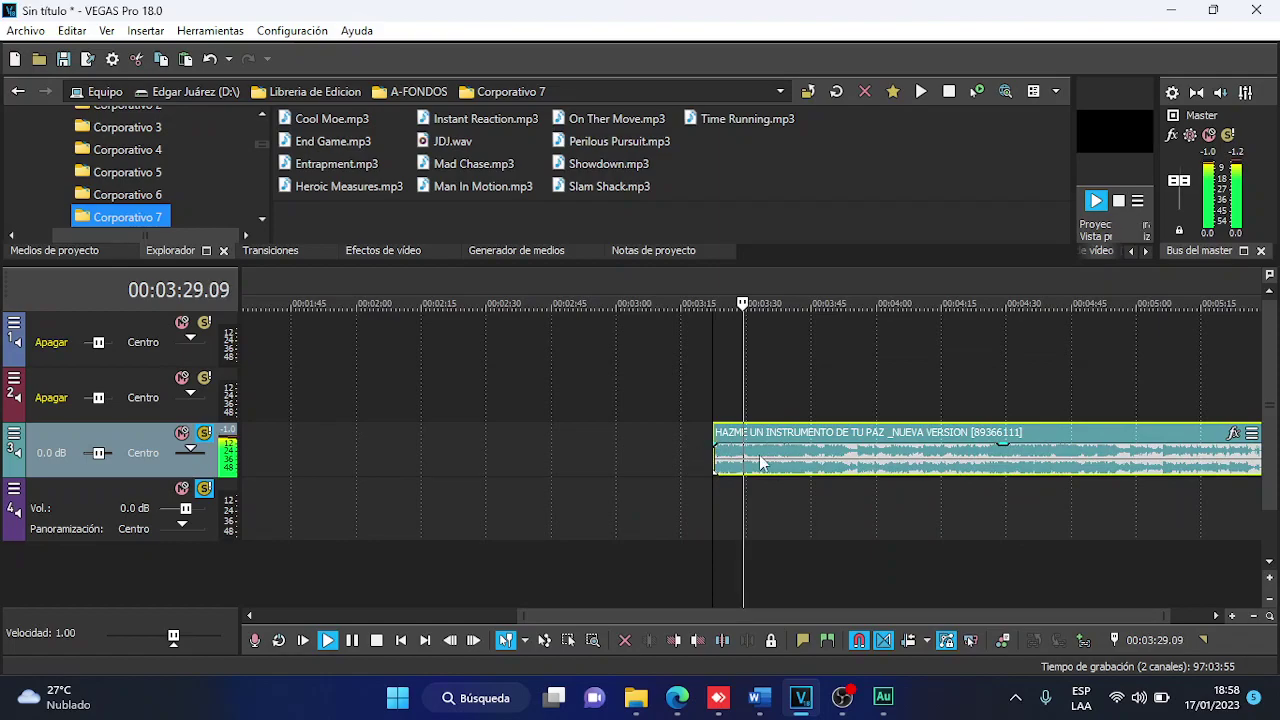
pyautogui.scroll(3, 760, 462)
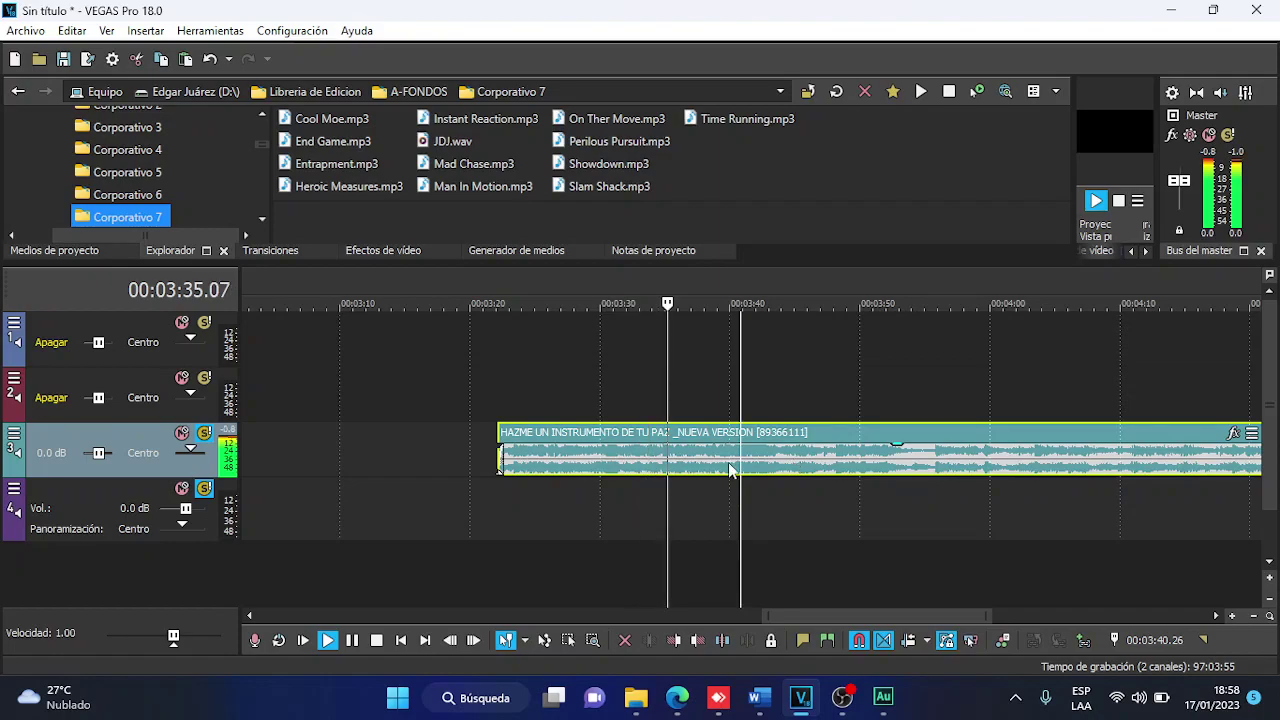
pyautogui.scroll(3, 730, 470)
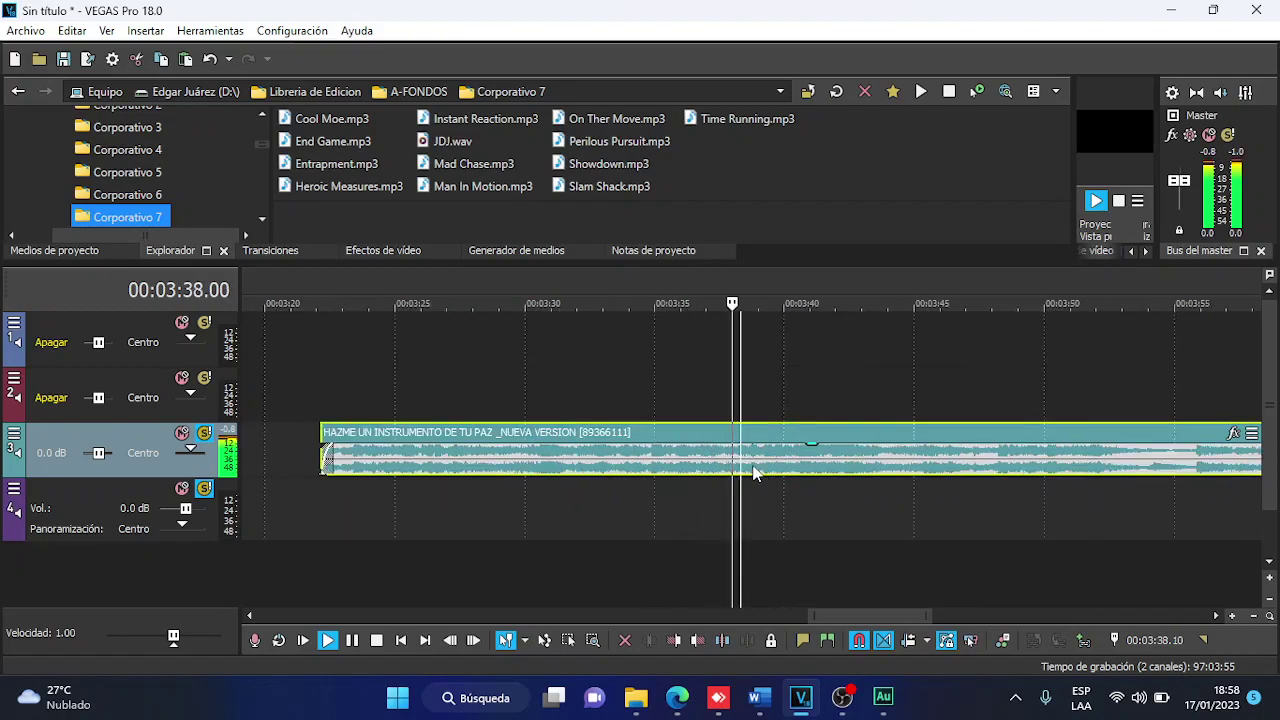
pyautogui.press('space')
pyautogui.press('s')
pyautogui.scroll(-5, 770, 472)
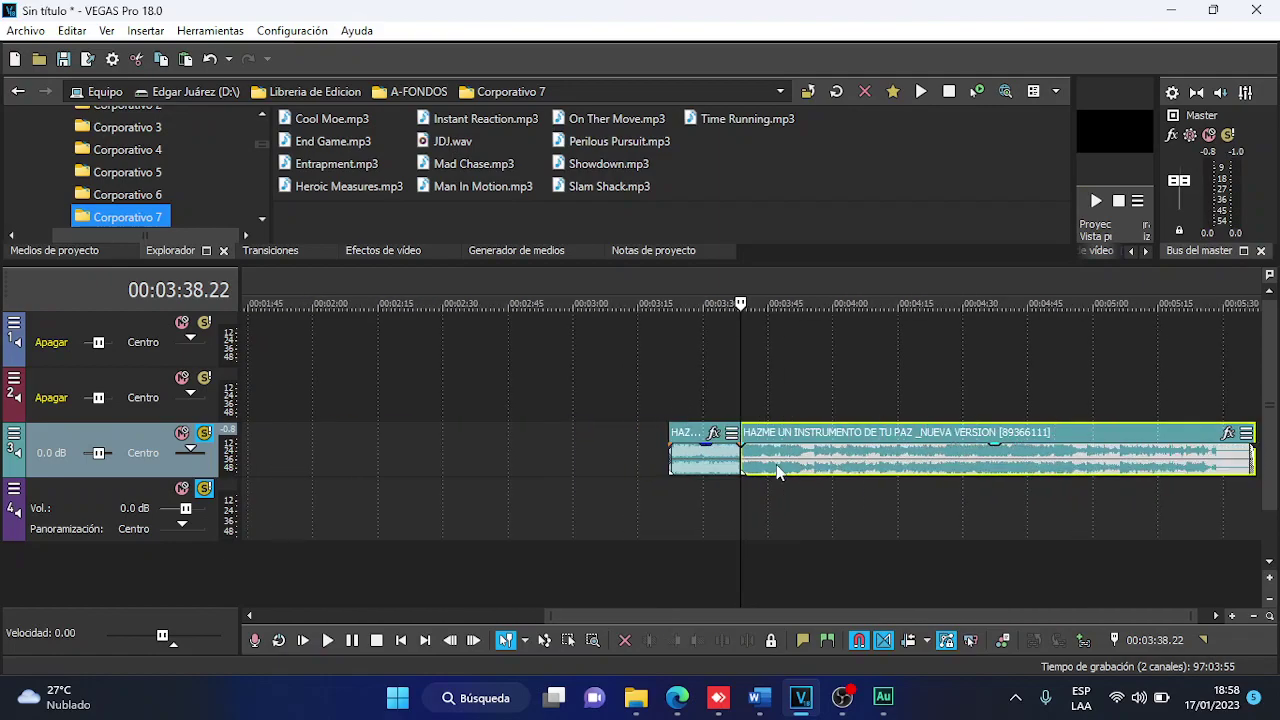
# Delete the old short track 3 segment at about 00:01:03 and move the newly cut piece to about 00:00:58 on track 3.
pyautogui.scroll(-3, 778, 472)
pyautogui.moveTo(862, 460); pyautogui.dragTo(431, 458)
pyautogui.click(488, 464)
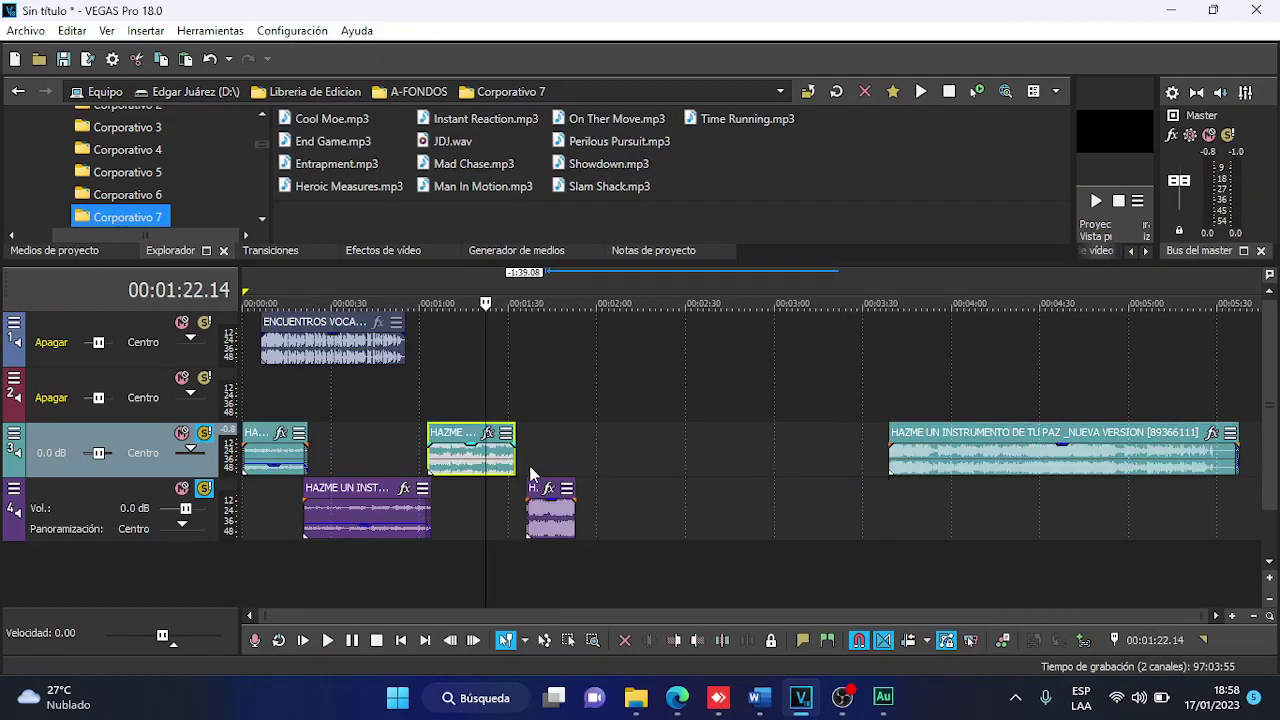
pyautogui.press('Delete')
pyautogui.moveTo(440, 456); pyautogui.dragTo(440, 456)
pyautogui.click(395, 437)
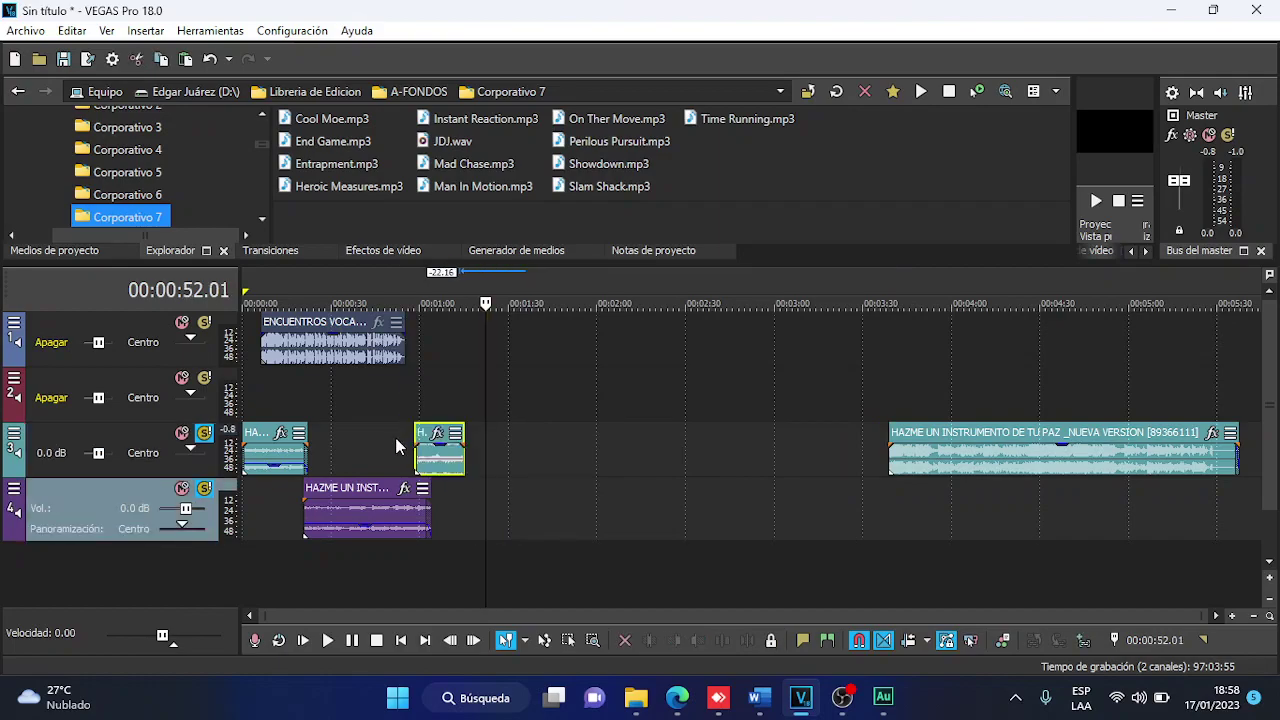
# Trim the end of the track 4 clip back to about 00:00:54, just before the voice-over finishes.
pyautogui.scroll(4, 395, 437)
pyautogui.click(647, 420)
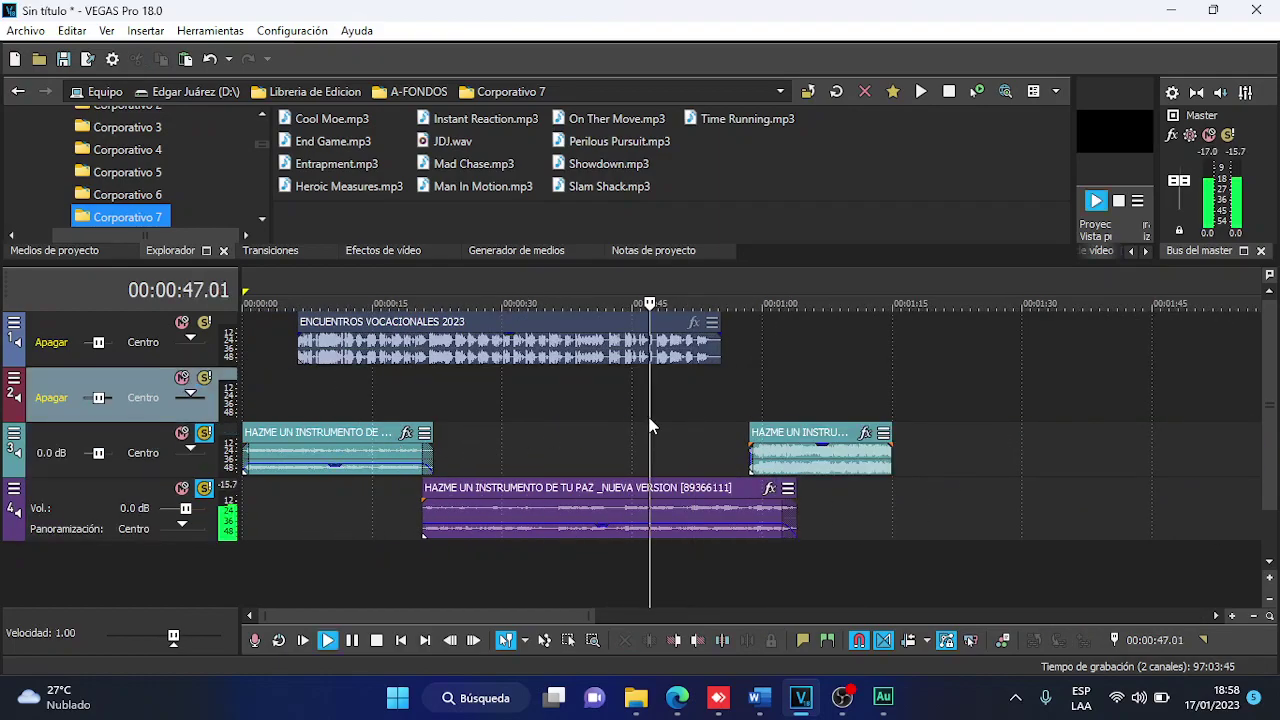
pyautogui.press('space')
pyautogui.scroll(2, 729, 419)
pyautogui.scroll(-1, 820, 427)
pyautogui.moveTo(1016, 530); pyautogui.dragTo(840, 534)
pyautogui.press('space')
# Move the short track 3 segment to about 00:00:51.5 and fade in its start over about 1.4 seconds.
pyautogui.moveTo(953, 469); pyautogui.dragTo(957, 437)
pyautogui.click(780, 458)
pyautogui.scroll(4, 787, 456)
pyautogui.press('space')
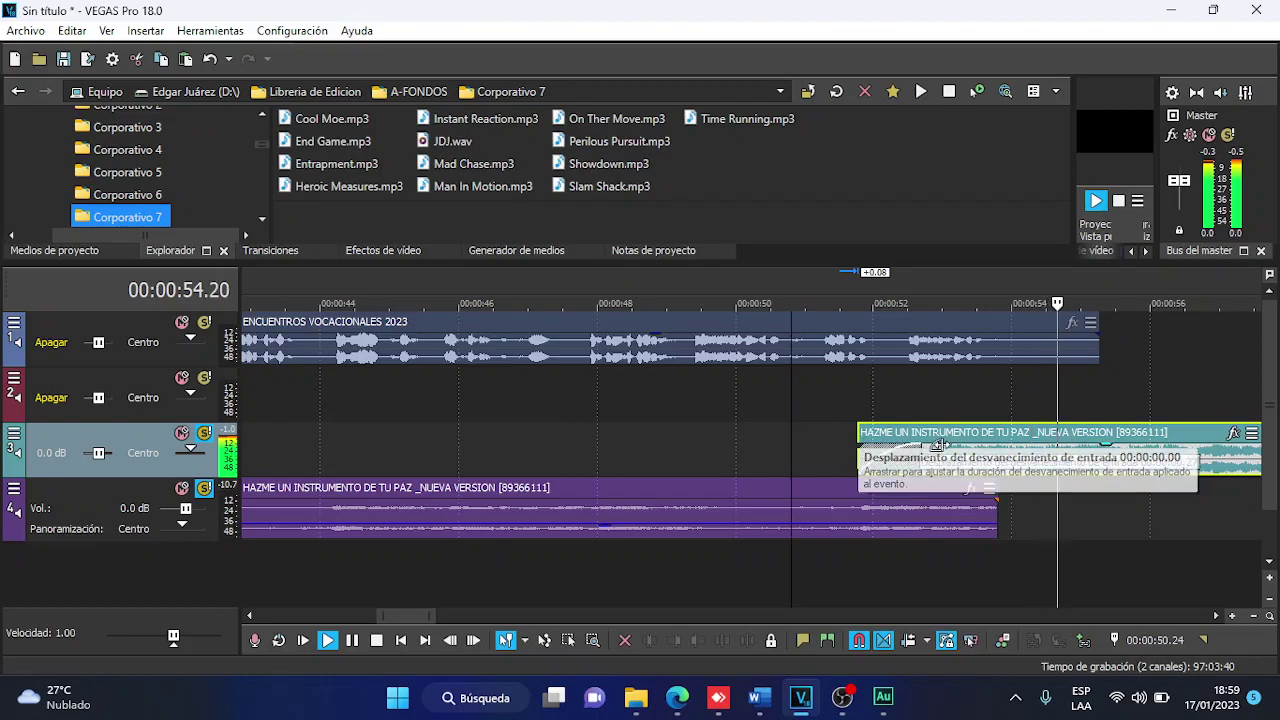
pyautogui.click(729, 444)
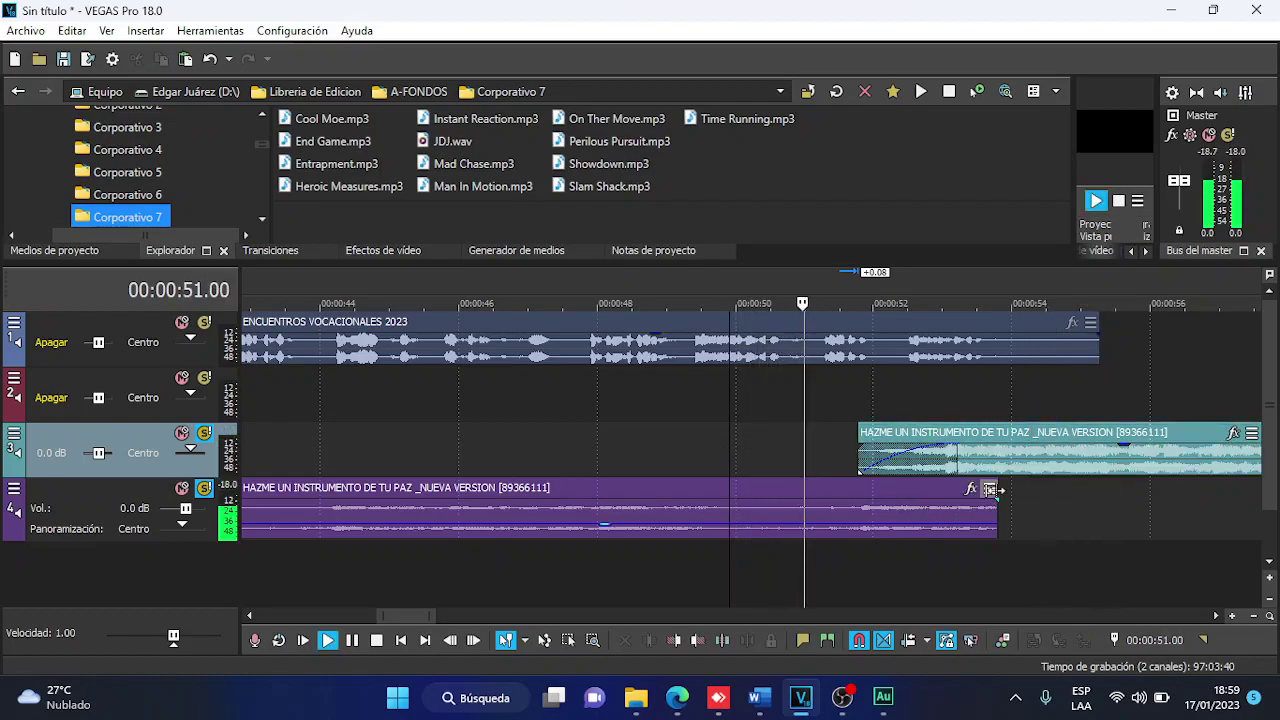
# Add a fade-out of about 2.5 seconds to the track 4 clip and move the short track 3 segment to about 00:00:50.5.
pyautogui.moveTo(1000, 522); pyautogui.dragTo(826, 522)
pyautogui.click(769, 451)
pyautogui.moveTo(996, 459); pyautogui.dragTo(910, 470)
pyautogui.press('space')
pyautogui.click(746, 447)
pyautogui.press('space')
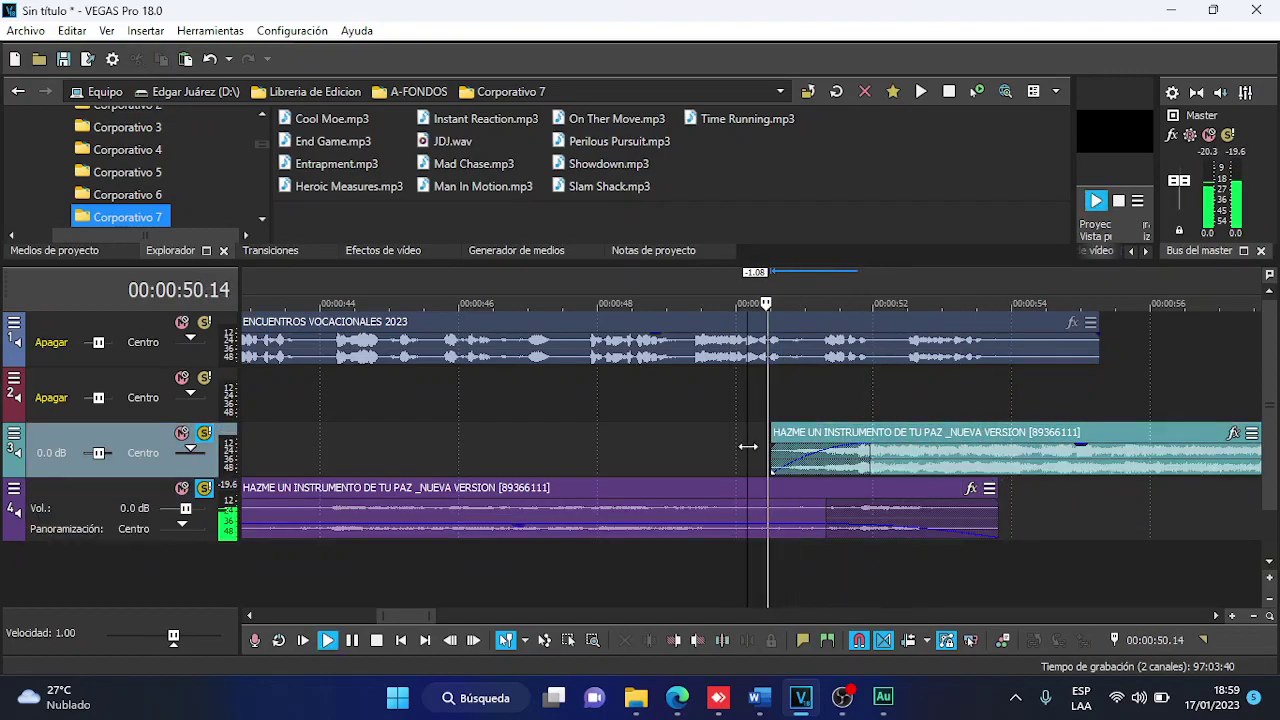
# Trim the end of the faded track 4 clip to about 00:00:52.4.
pyautogui.click(988, 524)
pyautogui.moveTo(988, 524); pyautogui.dragTo(886, 524)
pyautogui.scroll(-3, 930, 473)
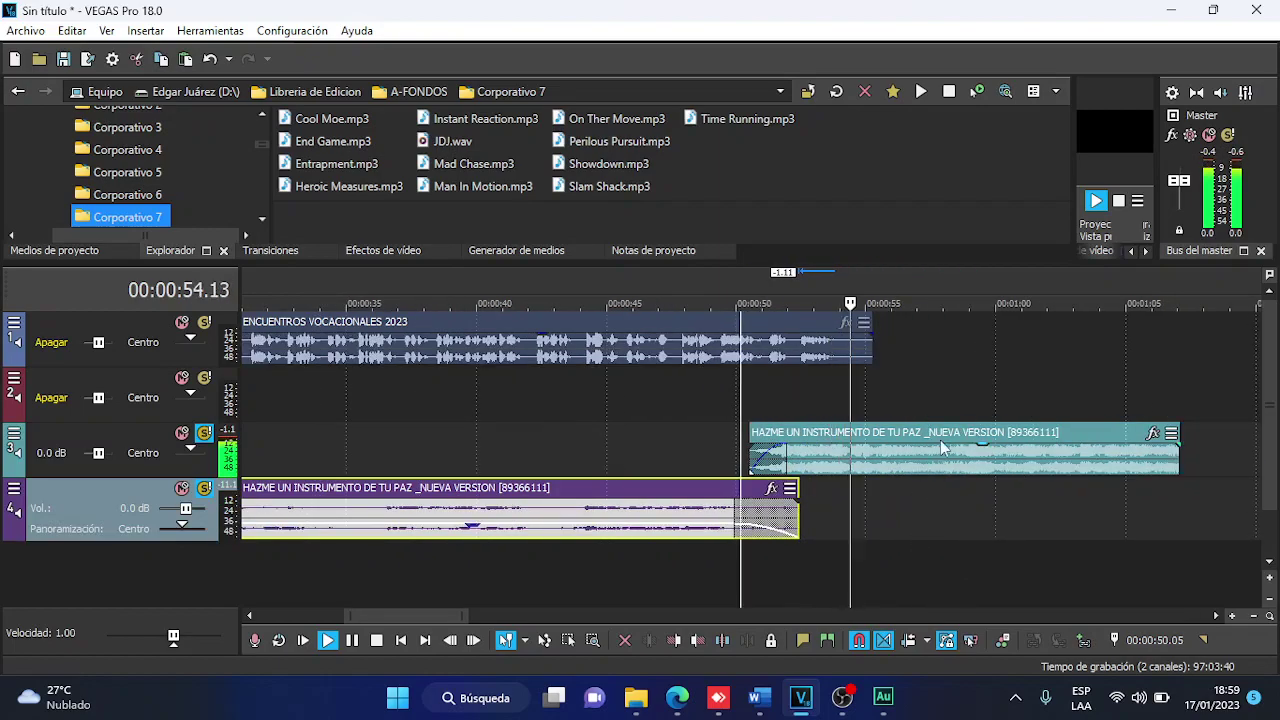
# Lower the closing track 3 segment's gain to about -7.4 dB and extend its end to about 00:01:08.
pyautogui.click(927, 472)
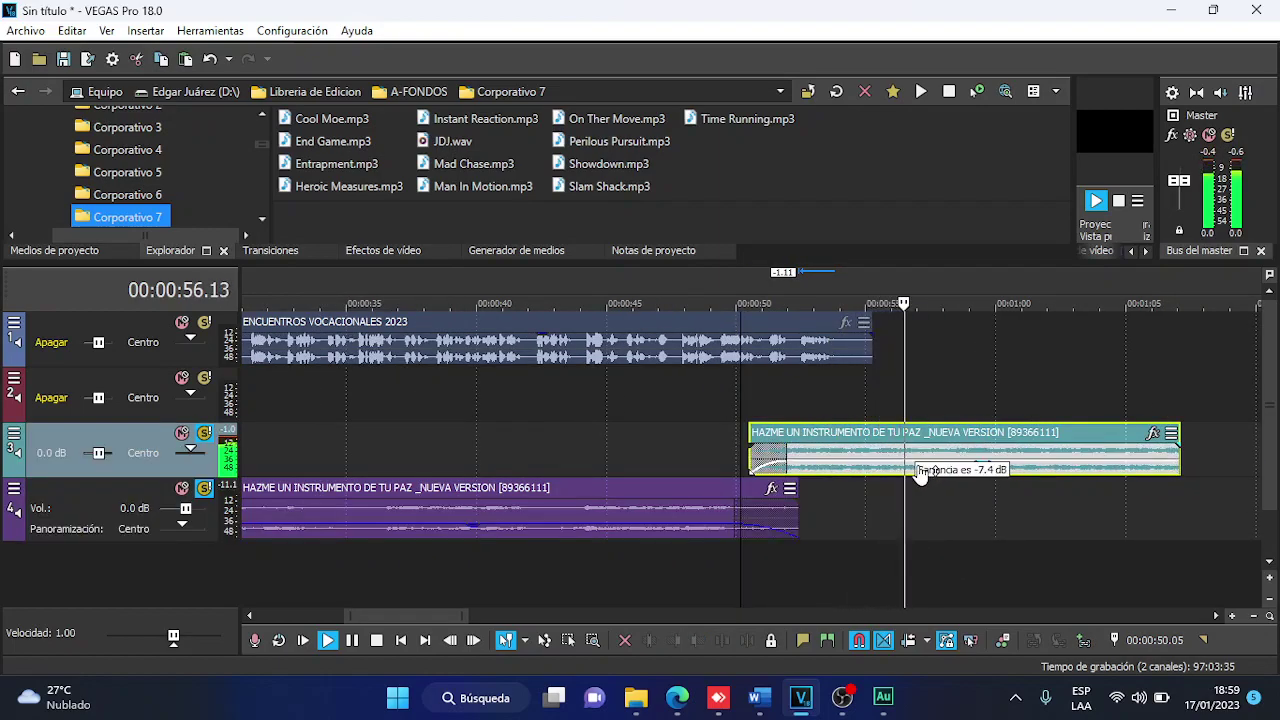
pyautogui.scroll(-3, 922, 472)
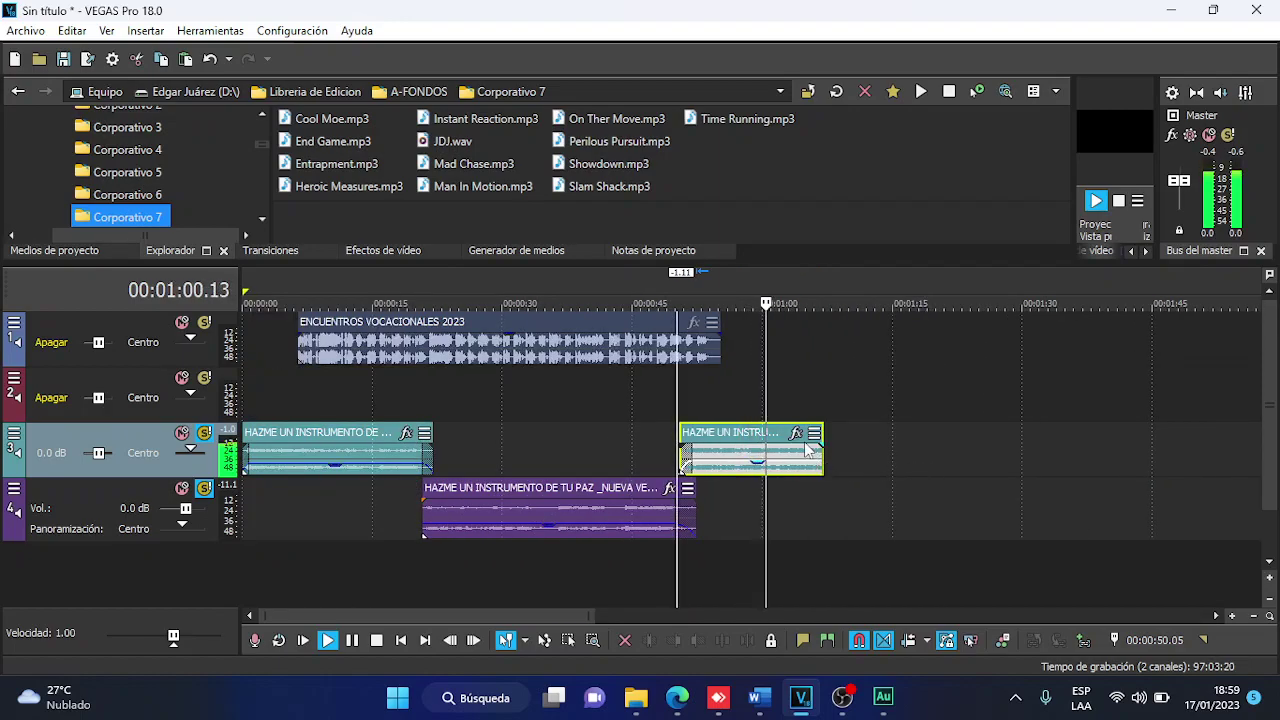
pyautogui.scroll(3, 806, 450)
pyautogui.moveTo(797, 466)
pyautogui.mouseDown()
pyautogui.moveTo(848, 464)
pyautogui.moveTo(810, 453)
pyautogui.mouseUp()
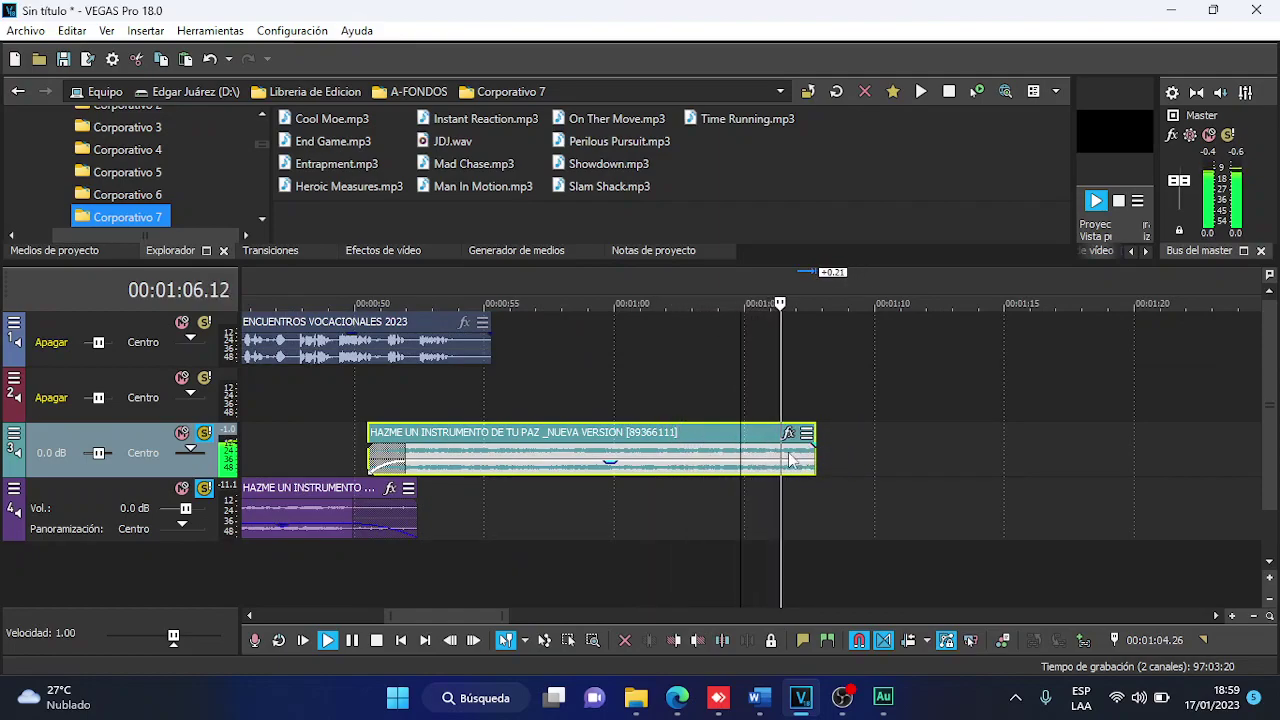
# Fade out the closing track 3 segment over about one second and trim its end to about 00:01:07.
pyautogui.press('space')
pyautogui.scroll(4, 816, 462)
pyautogui.moveTo(813, 440); pyautogui.dragTo(741, 445)
pyautogui.moveTo(817, 468); pyautogui.dragTo(775, 468)
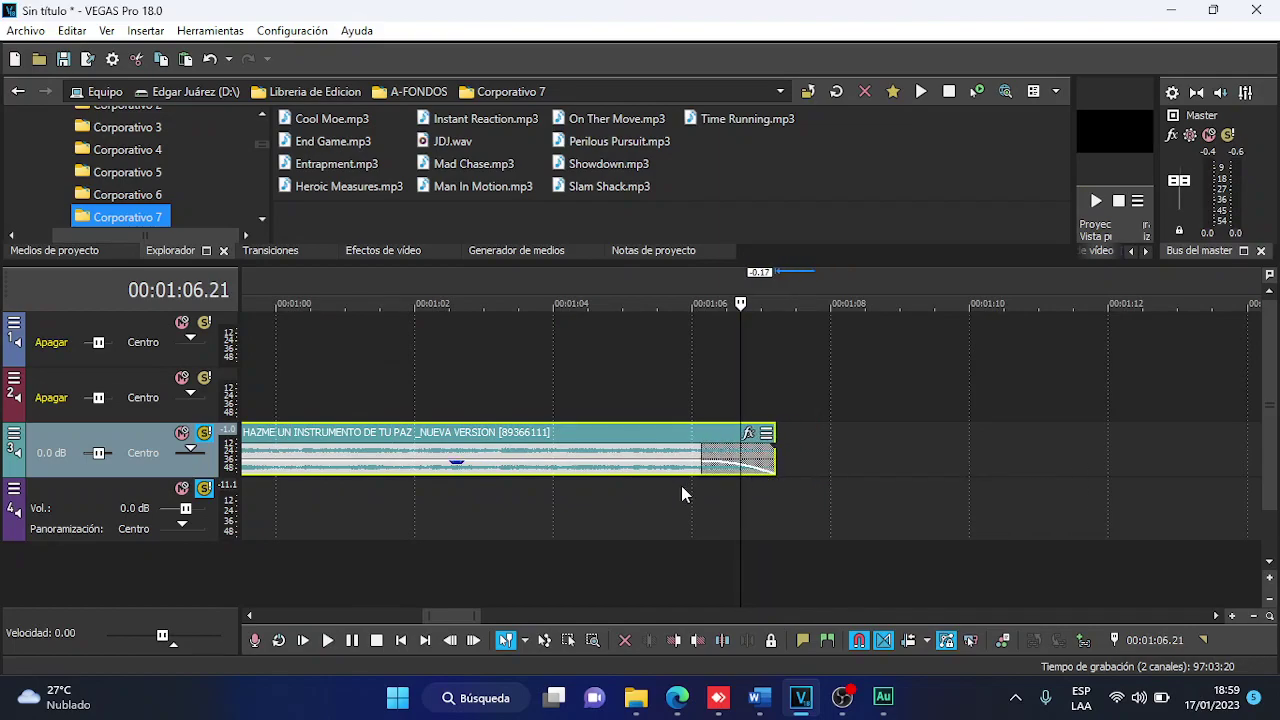
# Play back the ending and shorten the closing track 3 segment to about 00:01:06.5.
pyautogui.click(683, 490)
pyautogui.press('space')
pyautogui.click(704, 381)
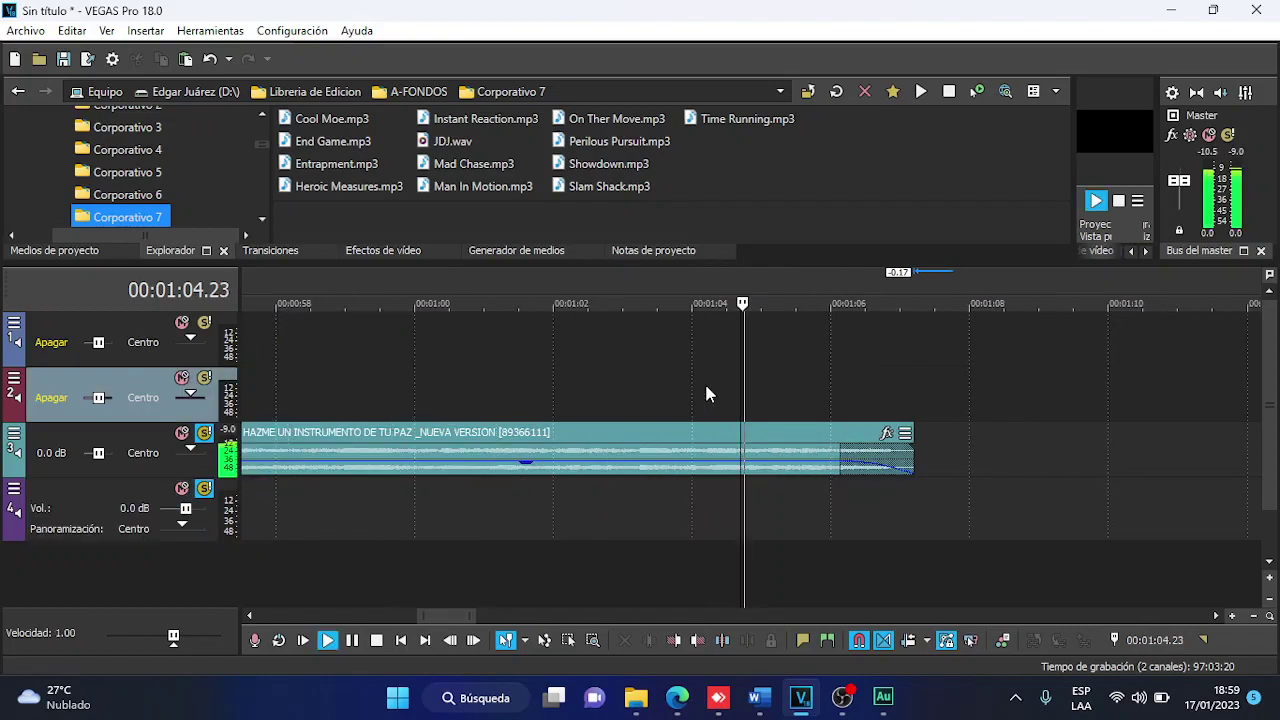
pyautogui.moveTo(922, 472); pyautogui.dragTo(860, 482)
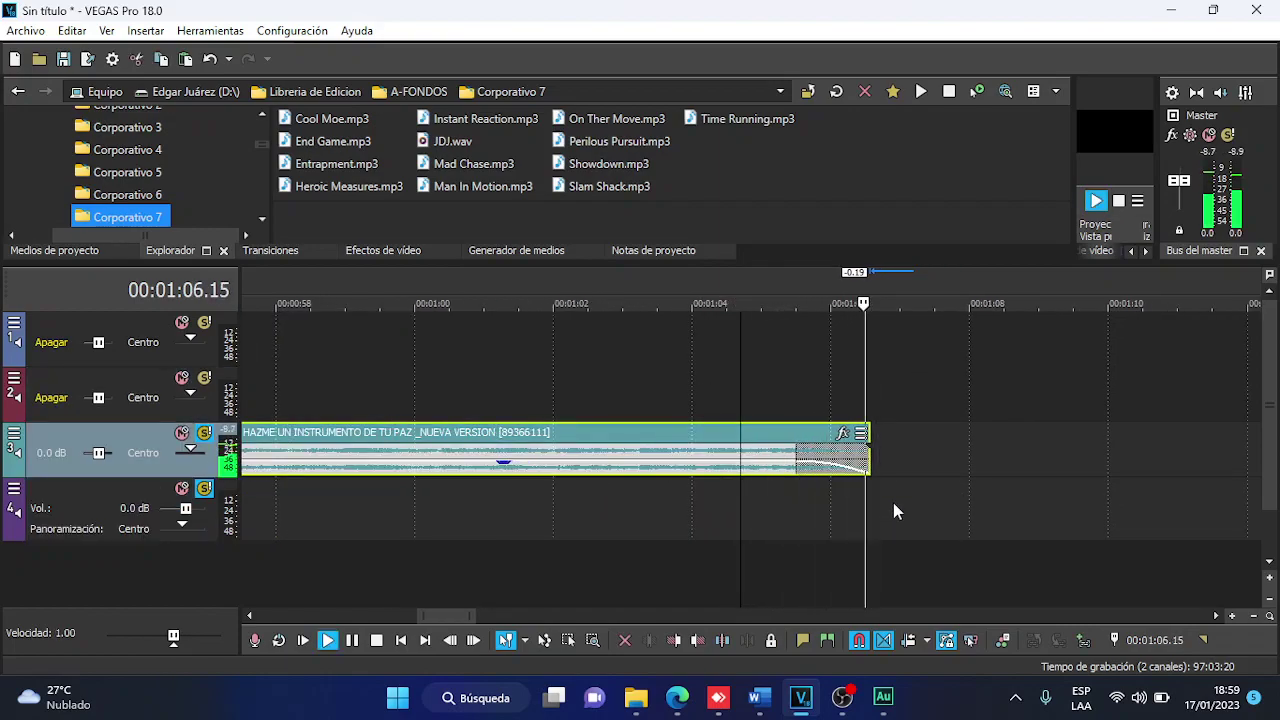
pyautogui.press('space')
# Set the gain of the closing track 3 segment to -10.3 dB.
pyautogui.scroll(-2, 893, 510)
pyautogui.scroll(-3, 893, 511)
pyautogui.click(475, 440)
pyautogui.scroll(-3, 475, 440)
pyautogui.scroll(-2, 564, 431)
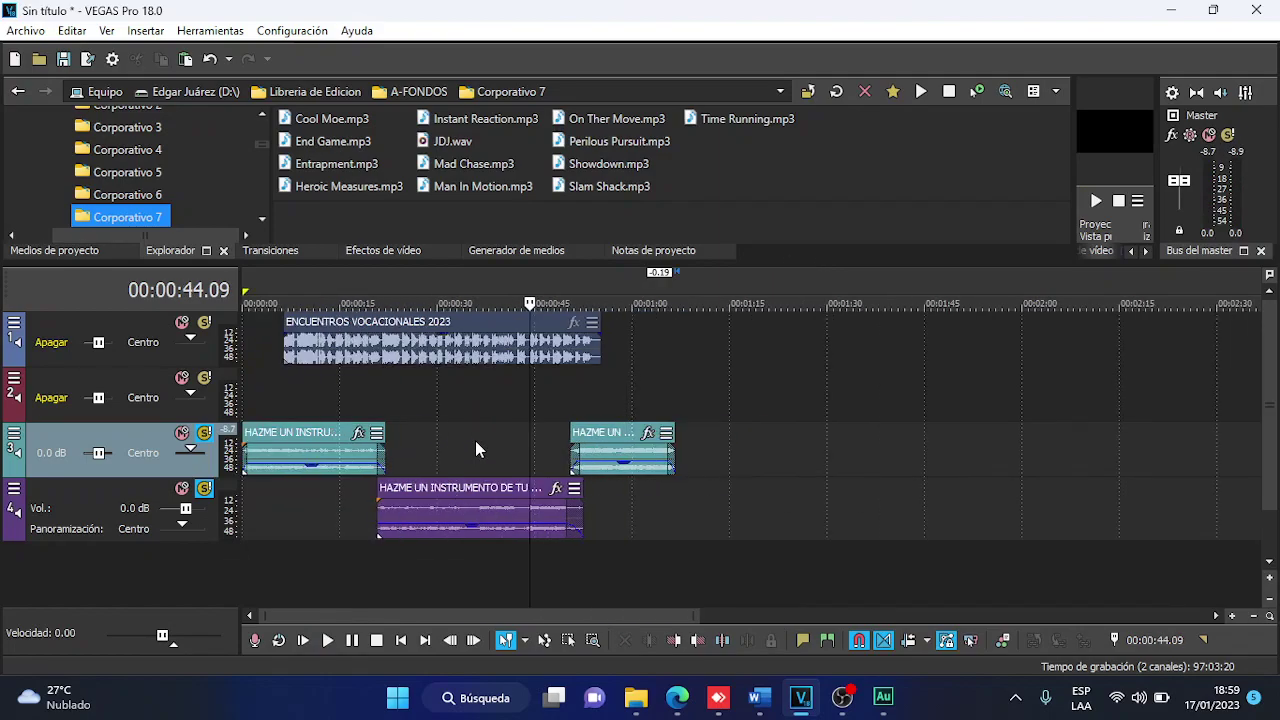
pyautogui.click(563, 406)
pyautogui.scroll(2, 563, 406)
pyautogui.scroll(5, 563, 406)
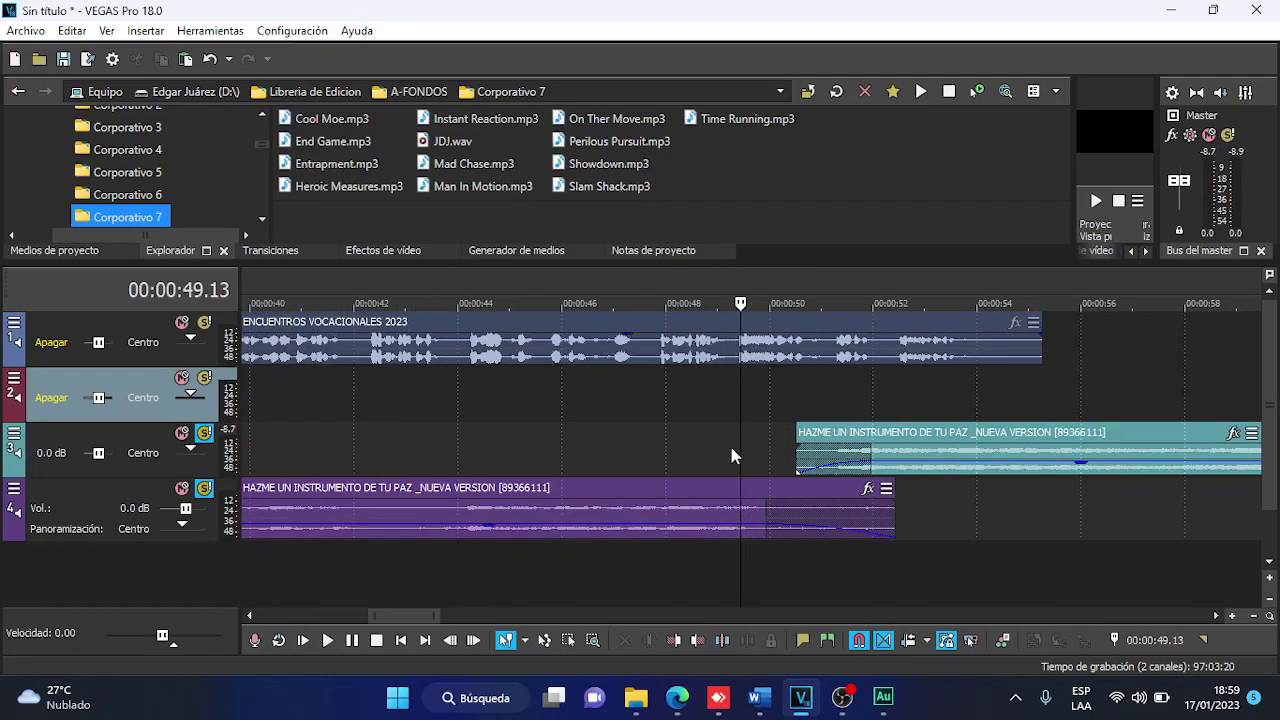
pyautogui.moveTo(887, 470); pyautogui.dragTo(880, 475)
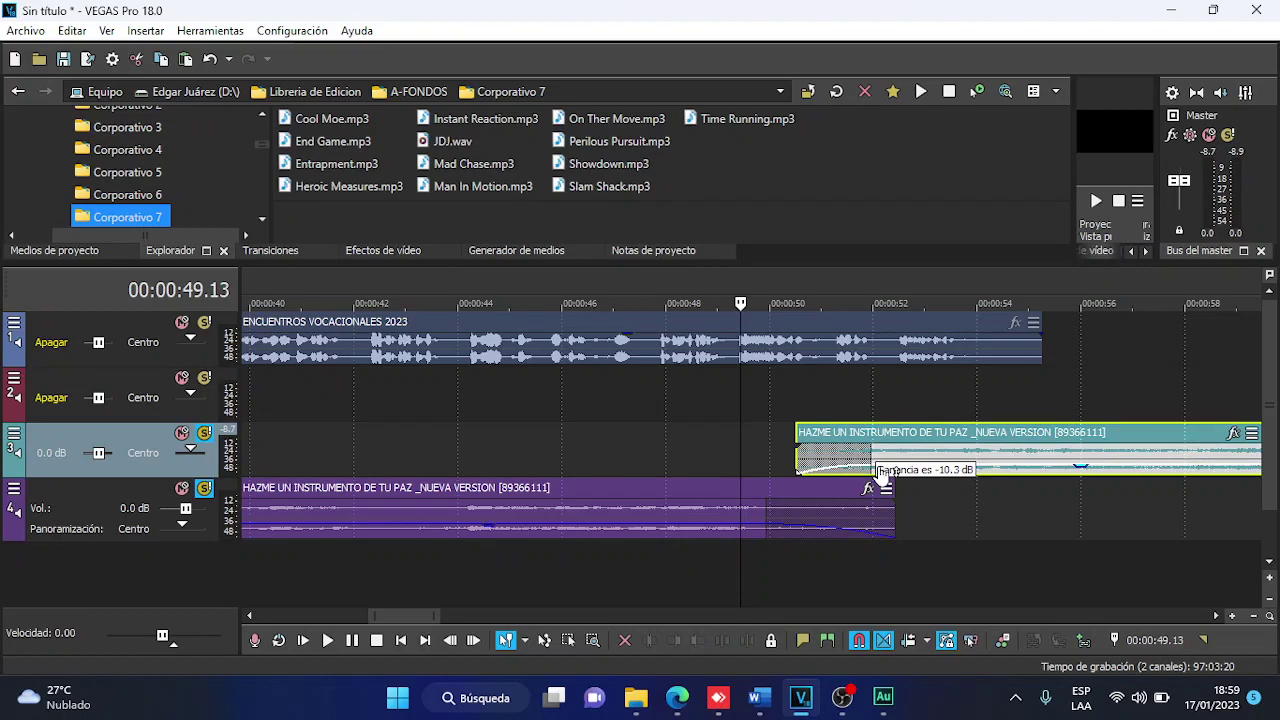
# Select all three song clips on tracks 3 and 4 and lower their gain together, to -11.2 dB on the first clip.
pyautogui.scroll(-5, 880, 470)
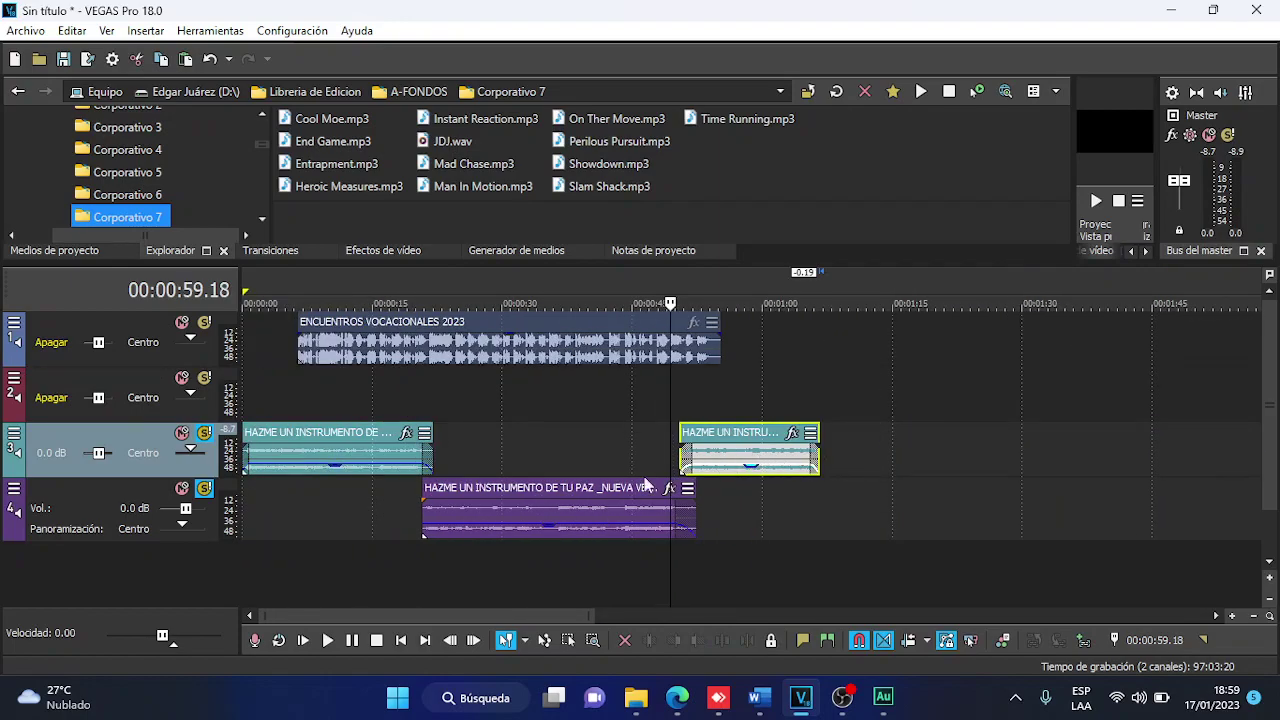
pyautogui.keyDown('ctrl'); pyautogui.click(592, 502); pyautogui.keyUp('ctrl')
pyautogui.keyDown('ctrl'); pyautogui.click(372, 468); pyautogui.keyUp('ctrl')
pyautogui.moveTo(372, 470); pyautogui.dragTo(369, 472)
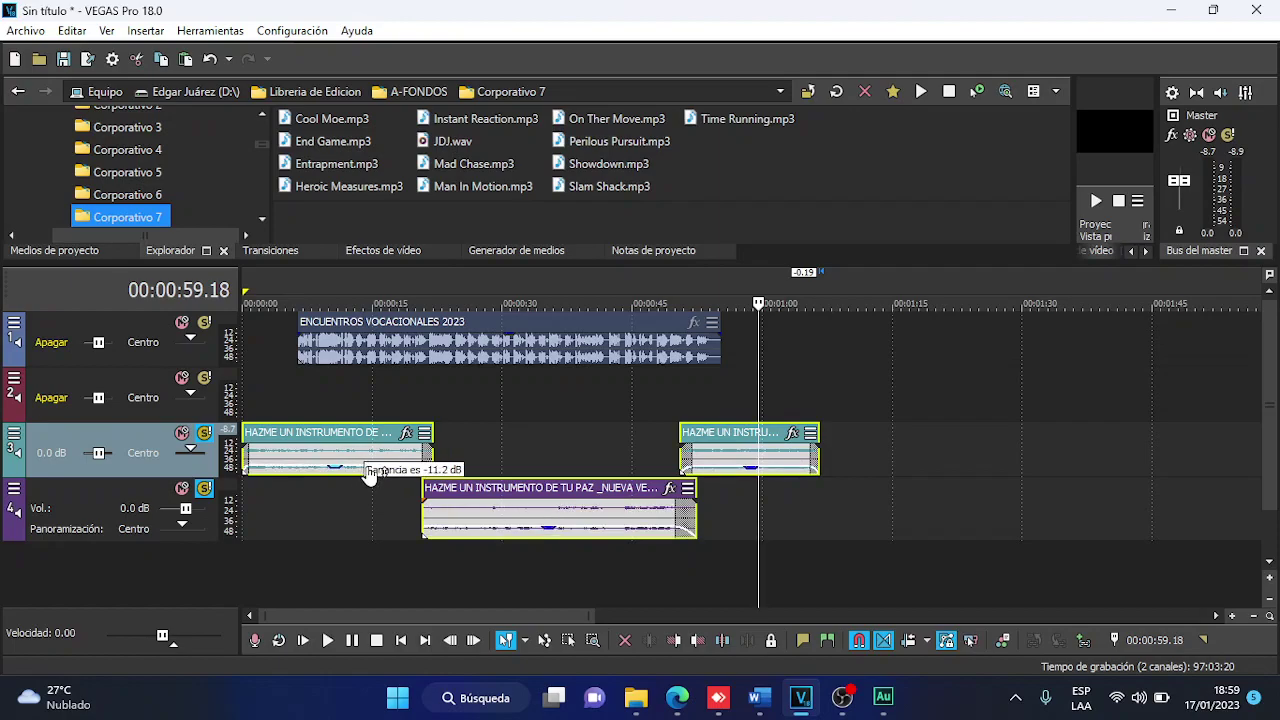
pyautogui.click(728, 460)
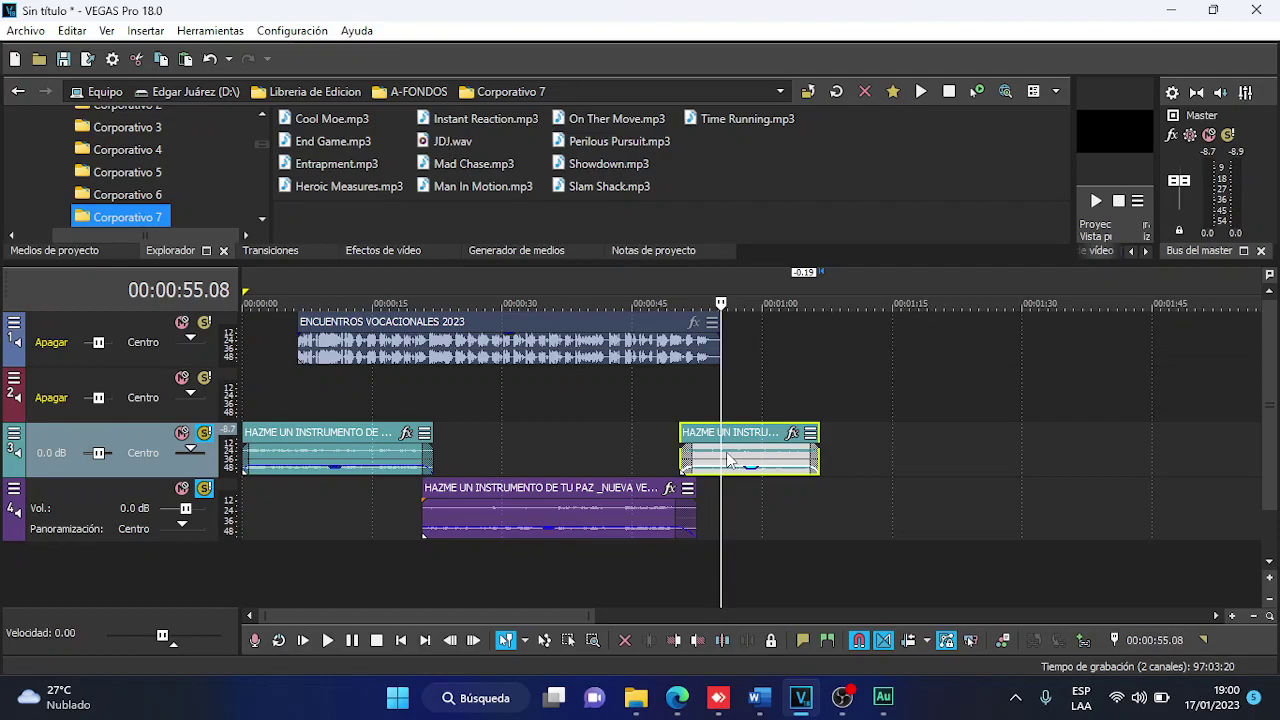
# Turn off solo on tracks 3 and 4 so the voice-over track plays too.
pyautogui.click(667, 369)
pyautogui.scroll(4, 667, 369)
pyautogui.scroll(-4, 772, 359)
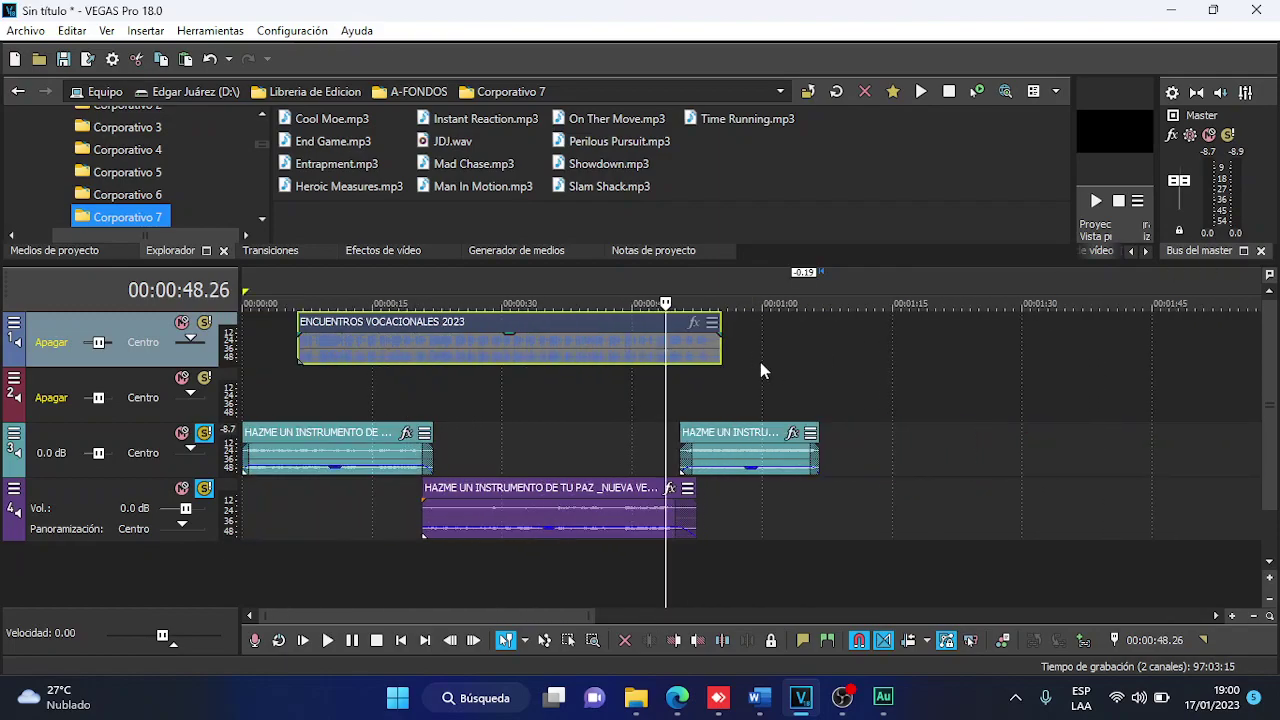
pyautogui.click(204, 433)
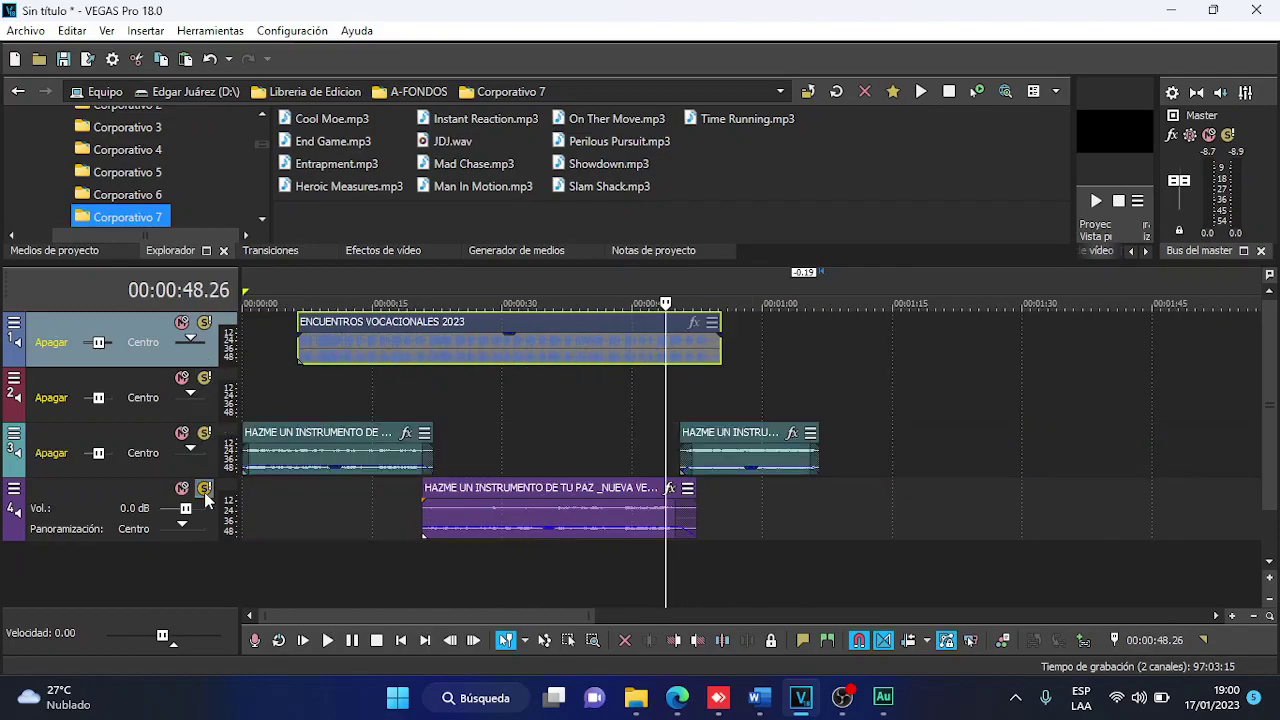
pyautogui.click(204, 488)
# Add a track 3 volume envelope that is raised over the intro and drops at about 00:00:06, where the voice-over starts.
pyautogui.click(285, 460)
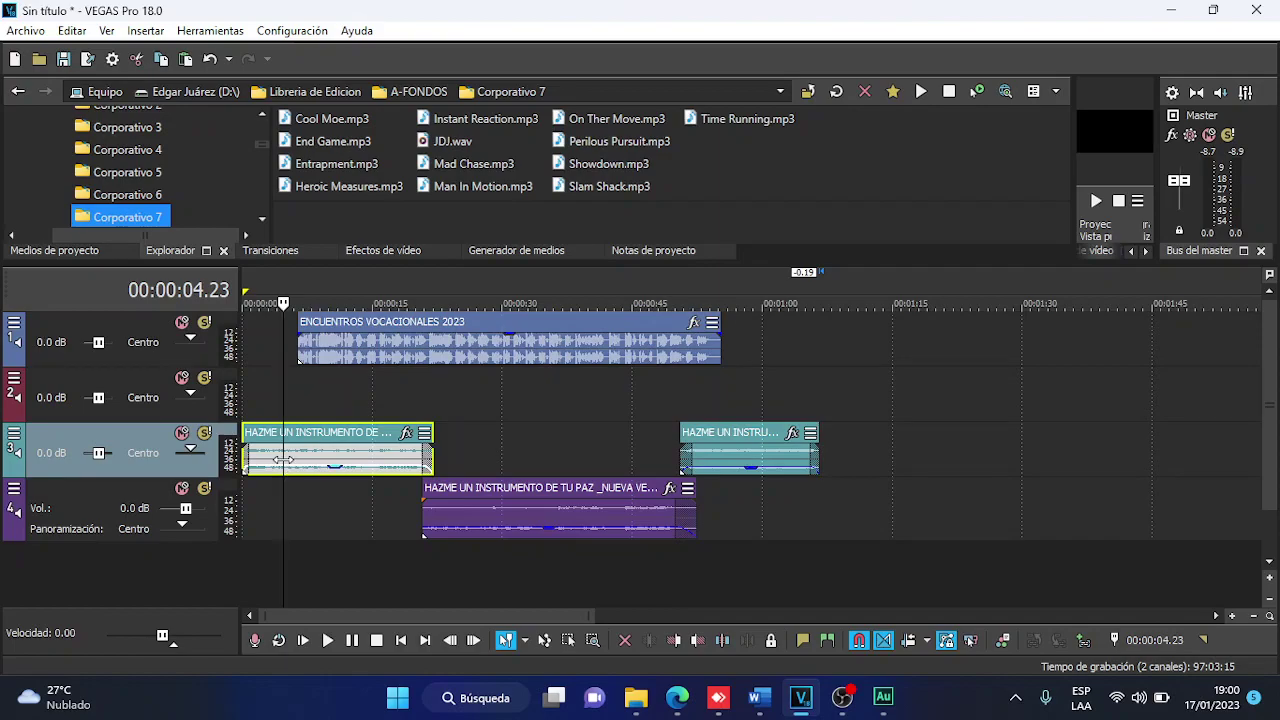
pyautogui.scroll(2, 285, 460)
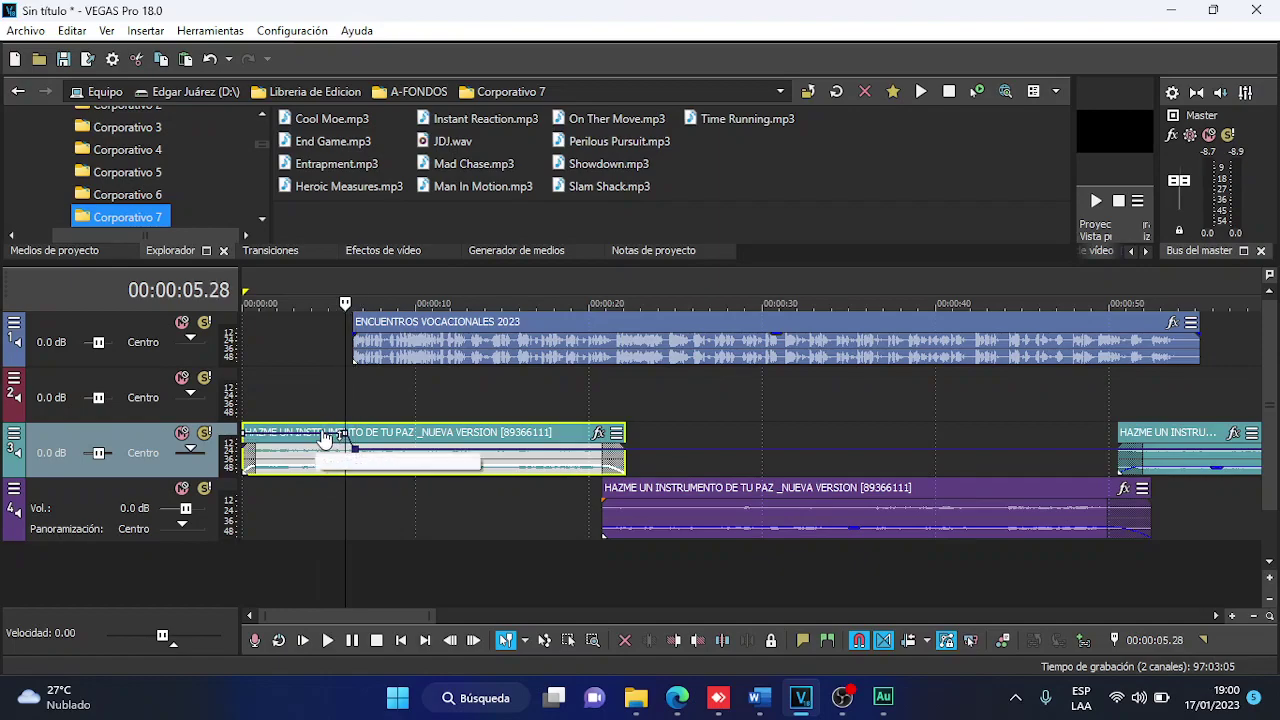
pyautogui.moveTo(344, 449); pyautogui.dragTo(344, 429)
# Play back the volume drop from the song intro into the start of the voice-over.
pyautogui.click(303, 376)
pyautogui.scroll(1, 303, 383)
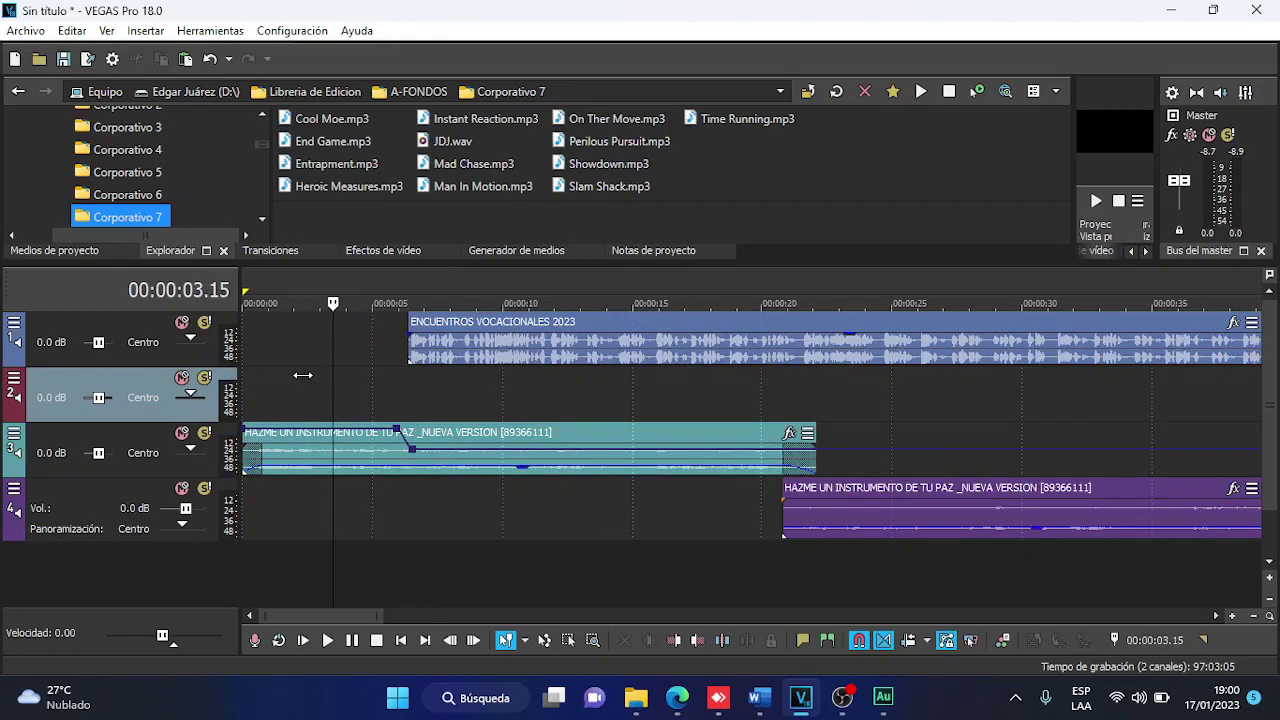
pyautogui.press('space')
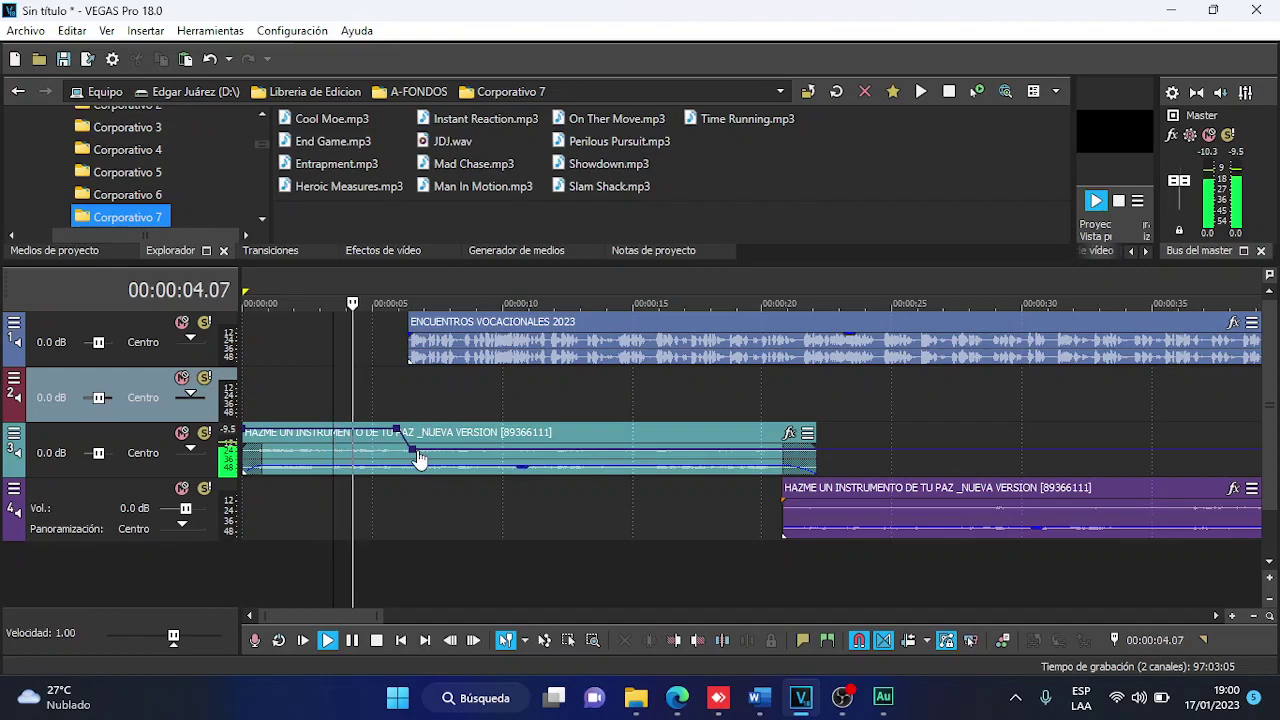
pyautogui.moveTo(420, 457)
pyautogui.scroll(-2, 418, 458)
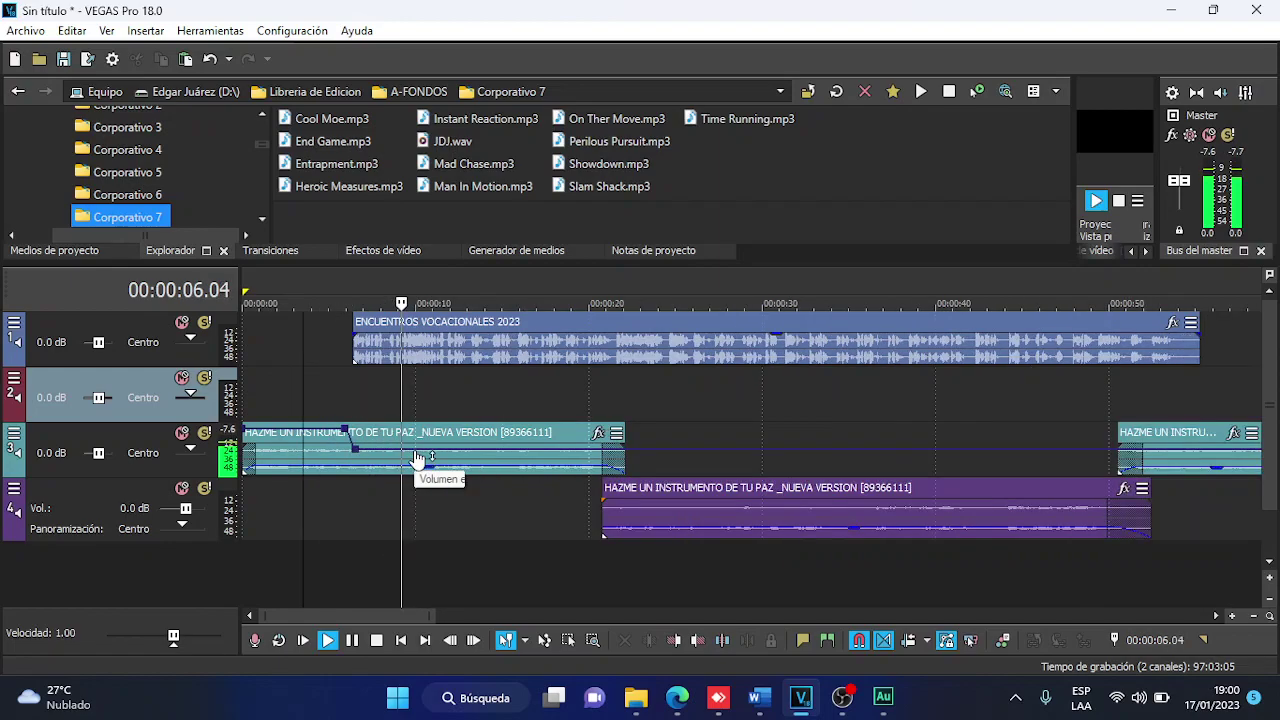
pyautogui.scroll(-2, 418, 458)
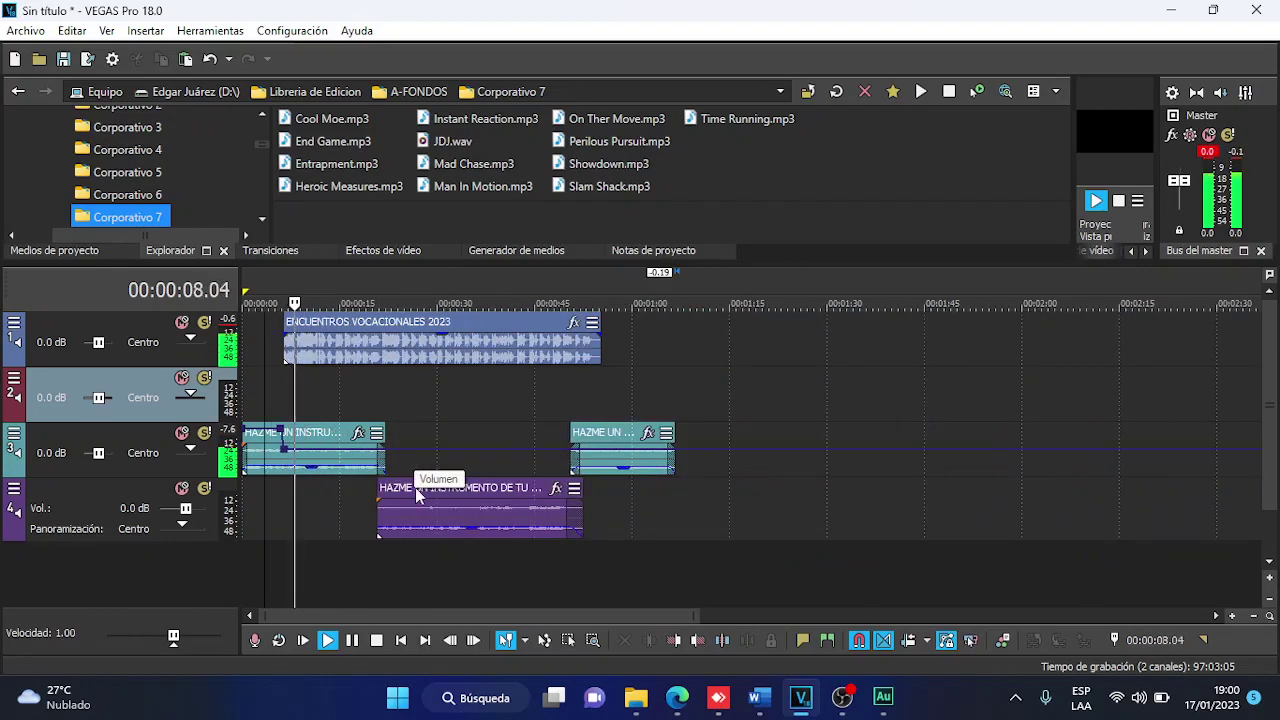
# Play the full mix from the beginning to check the balance of song and voice-over.
pyautogui.press('space')
pyautogui.click(400, 640)
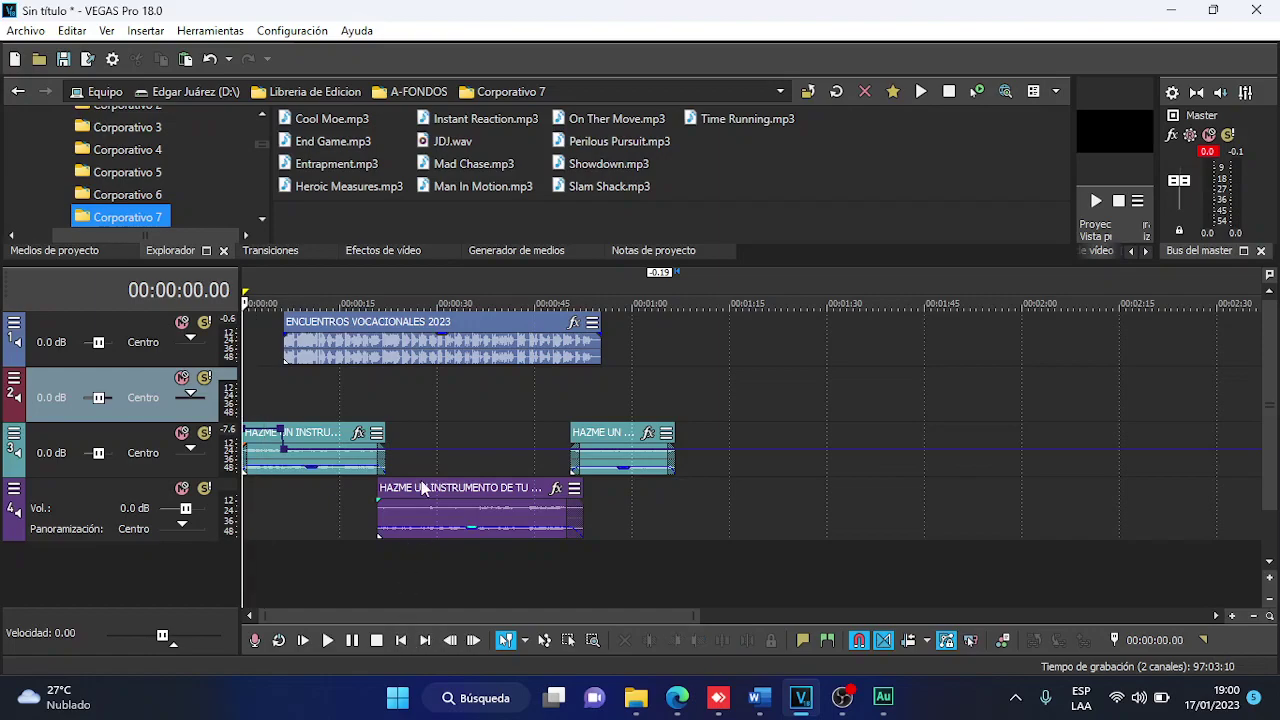
pyautogui.press('space')
pyautogui.scroll(2, 421, 486)
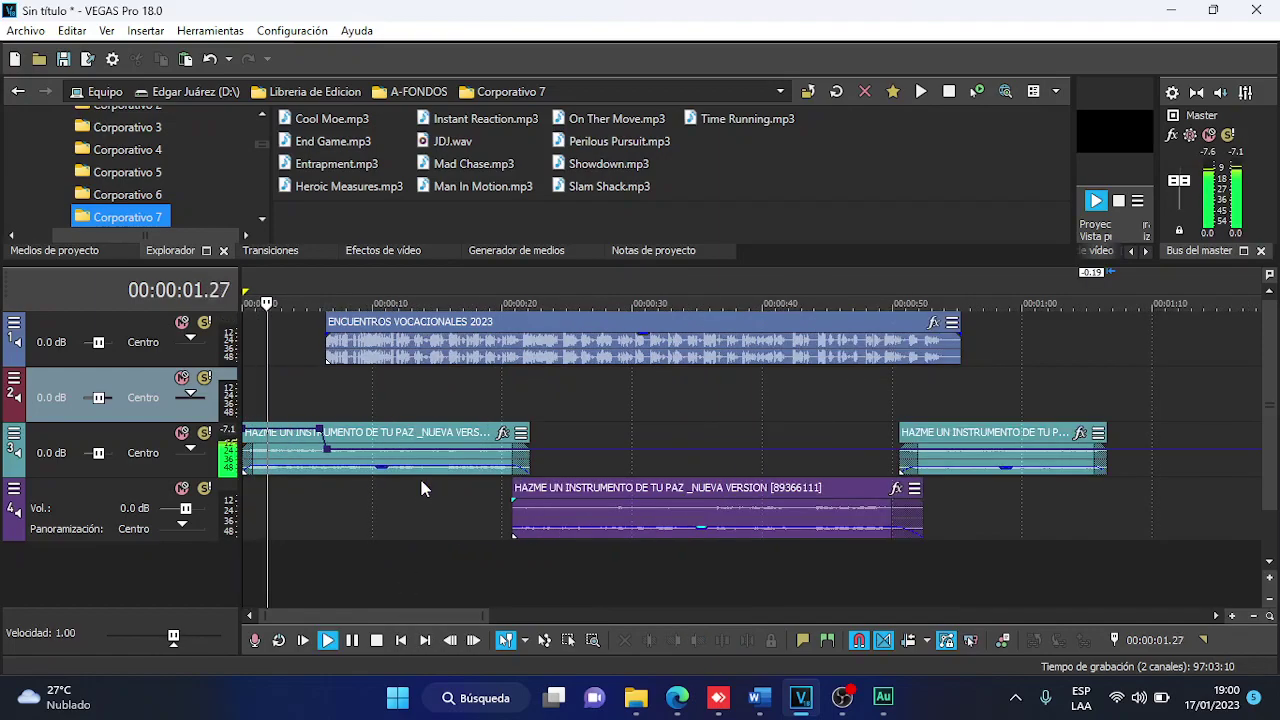
pyautogui.click(247, 470)
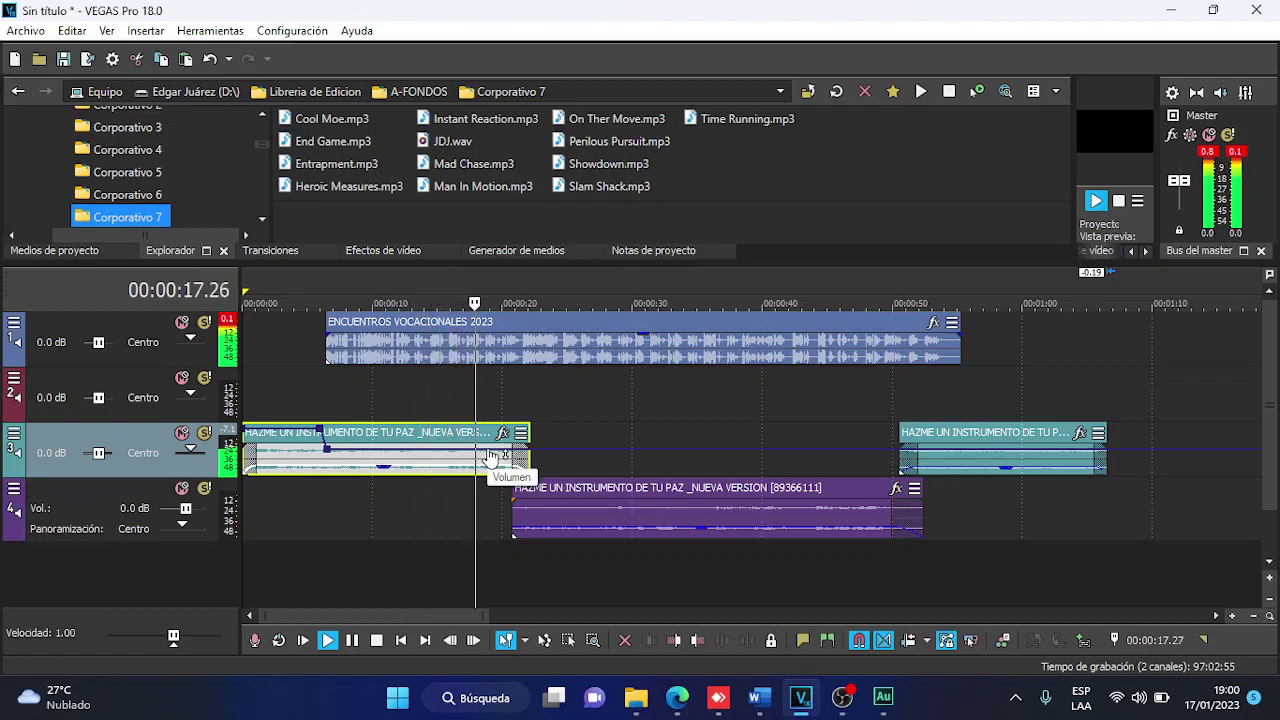
# Play the full mix on to about 00:00:29, stop it, and place the cursor at 00:00:22.04 in the voice-over.
pyautogui.scroll(-2, 490, 455)
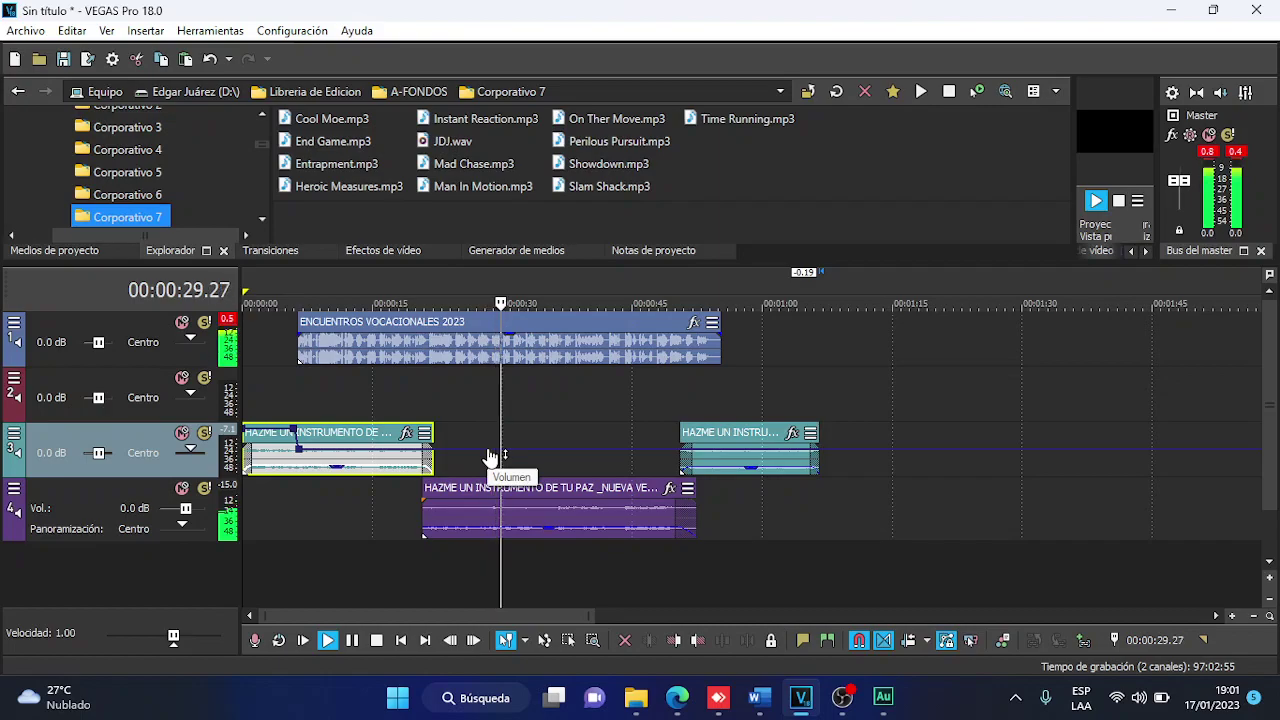
pyautogui.press('space')
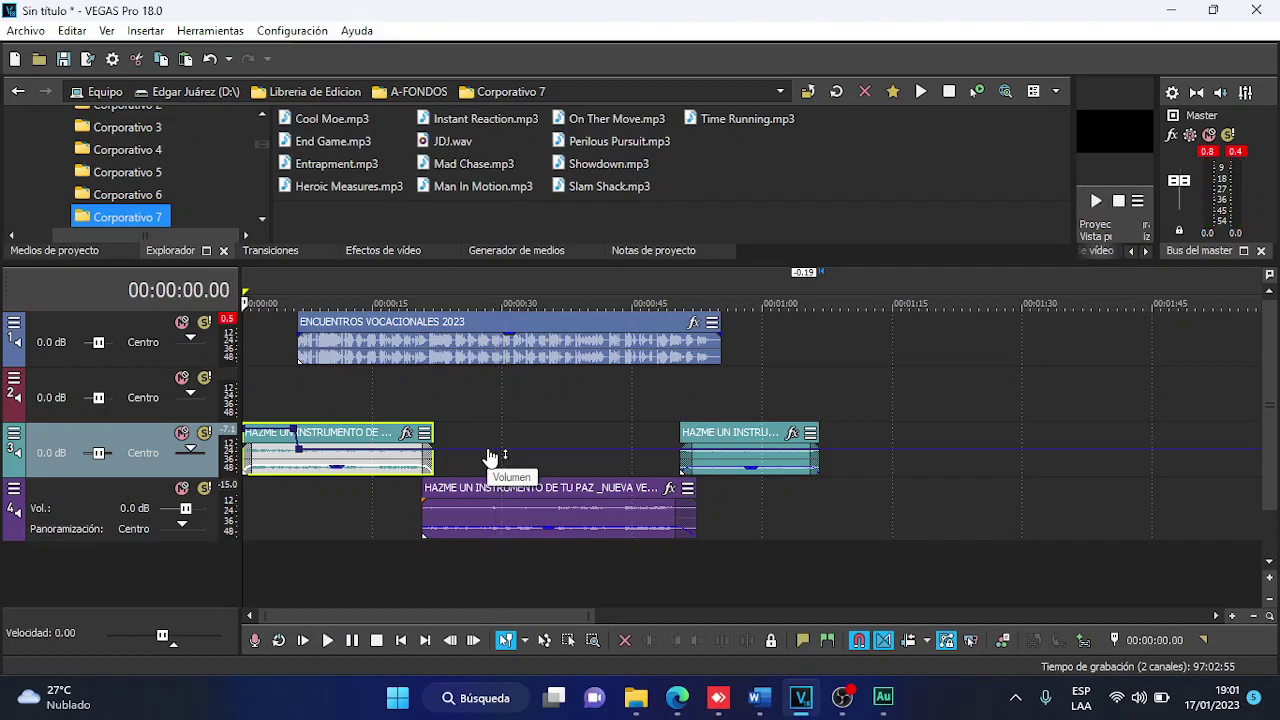
pyautogui.click(433, 360)
pyautogui.scroll(2, 430, 370)
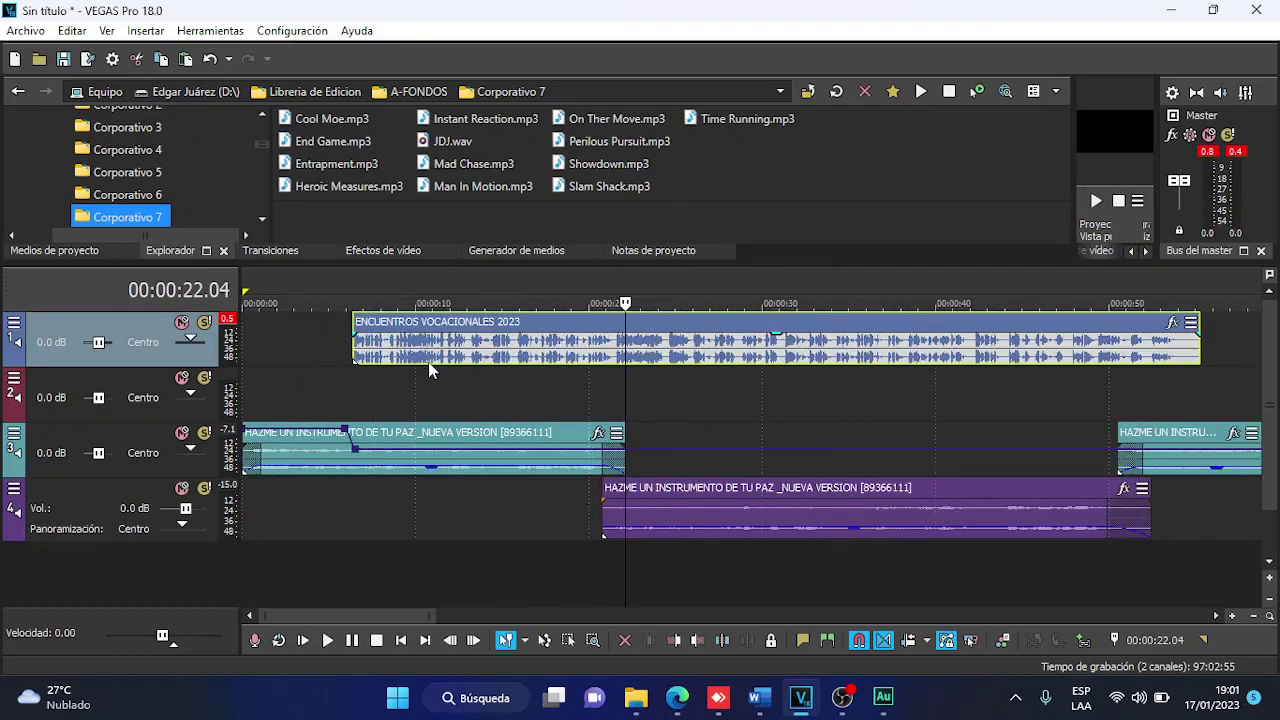
pyautogui.click(205, 324)
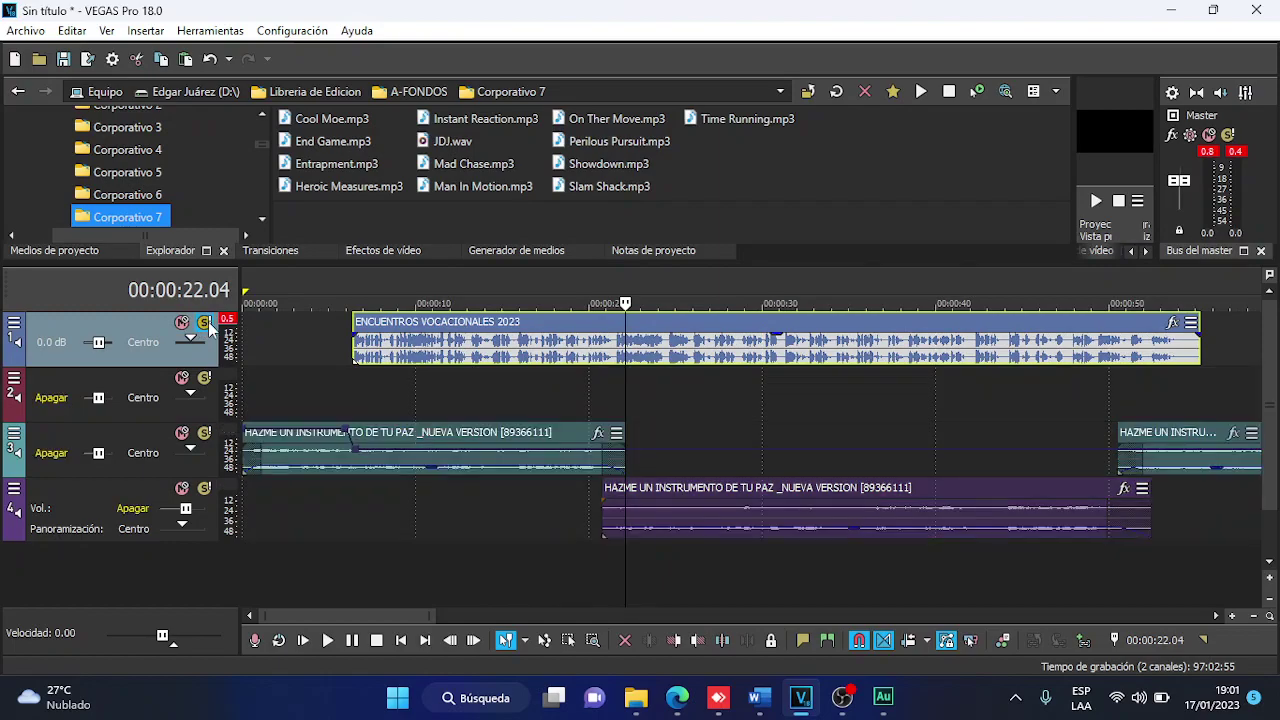
pyautogui.click(206, 433)
pyautogui.click(205, 489)
pyautogui.click(205, 489)
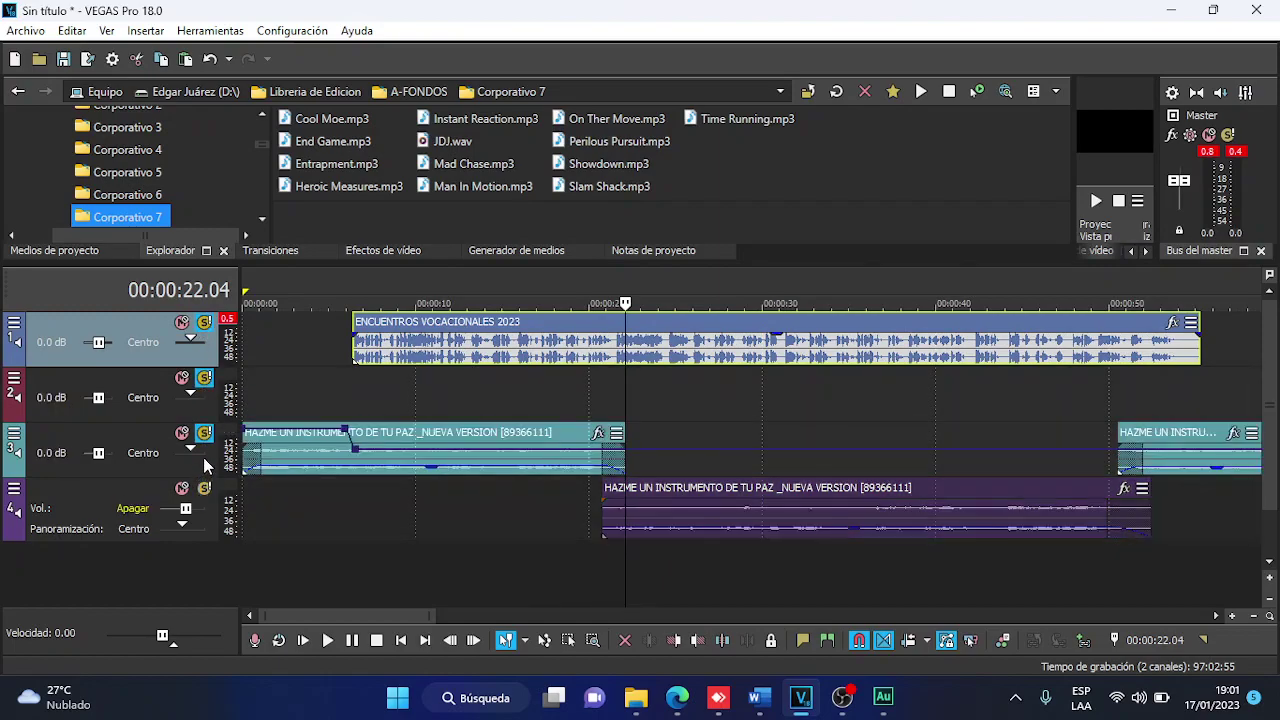
pyautogui.click(205, 433)
pyautogui.click(205, 325)
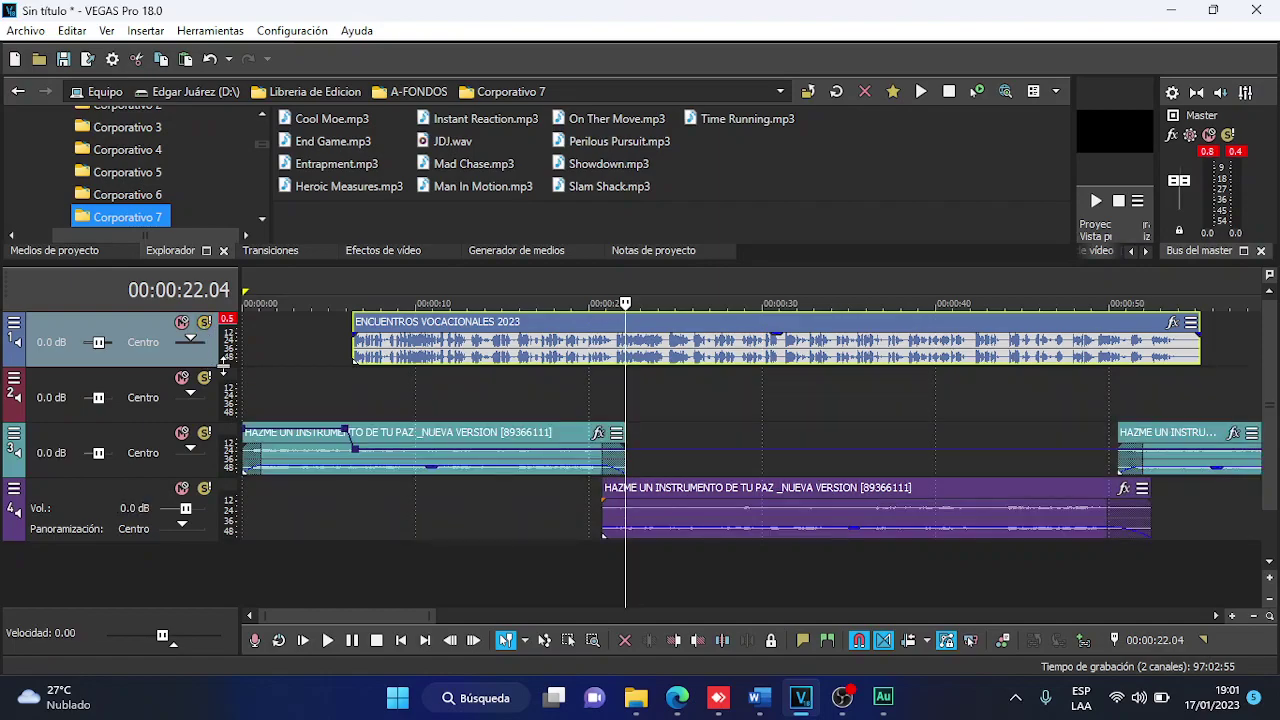
pyautogui.press('space')
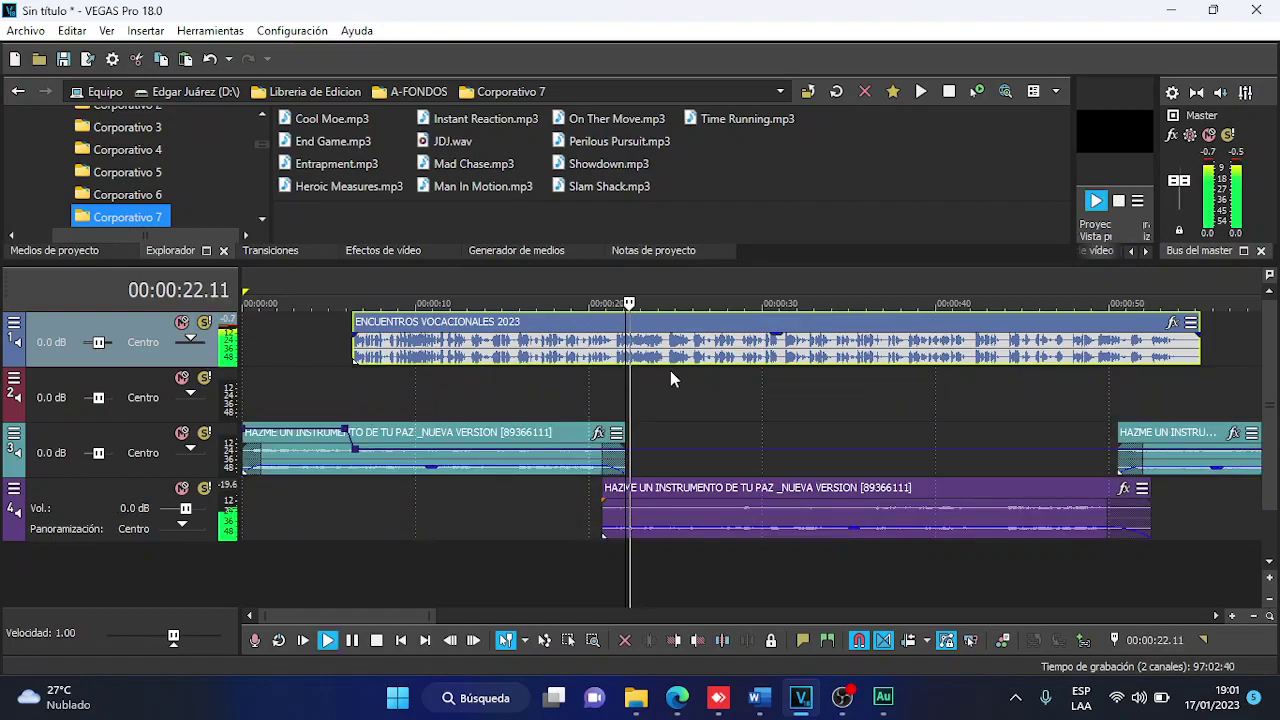
pyautogui.press('space')
# Solo track 1 and play the voice-over alone from about 00:00:17 to find a pause between phrases.
pyautogui.click(205, 323)
pyautogui.press('space')
pyautogui.click(549, 355)
pyautogui.scroll(3, 663, 368)
pyautogui.scroll(-2, 663, 368)
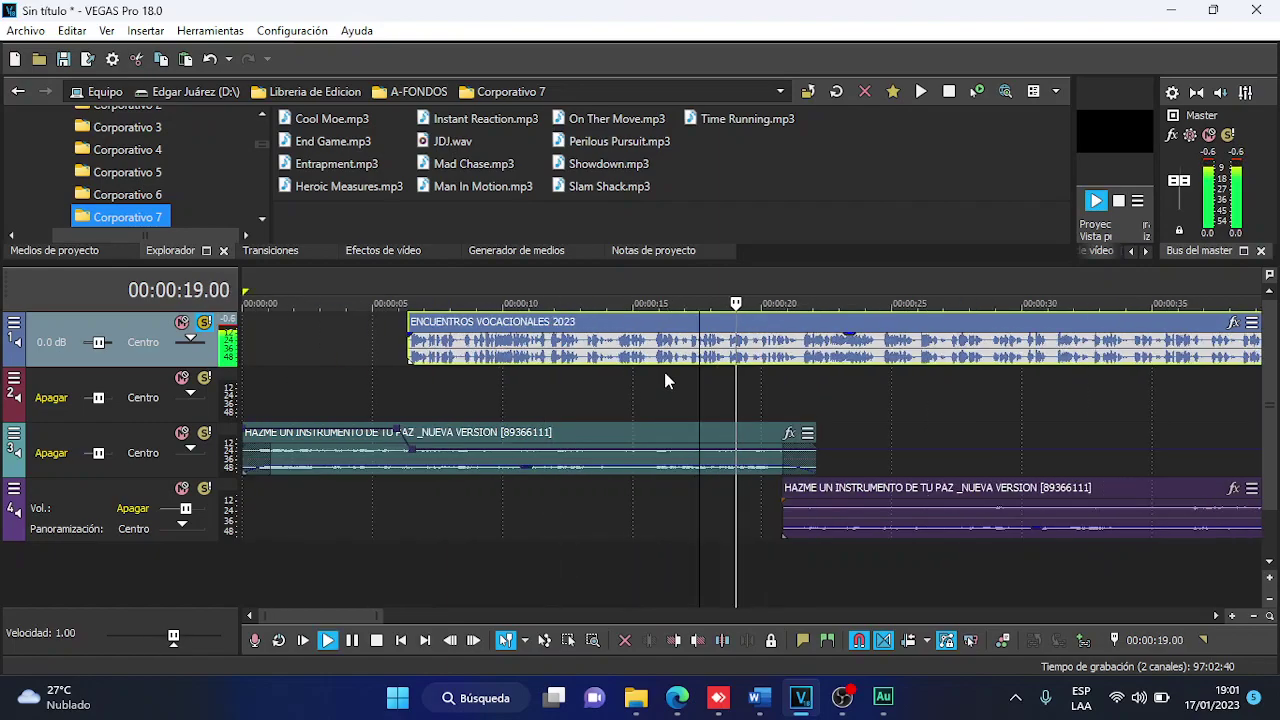
pyautogui.scroll(3, 800, 368)
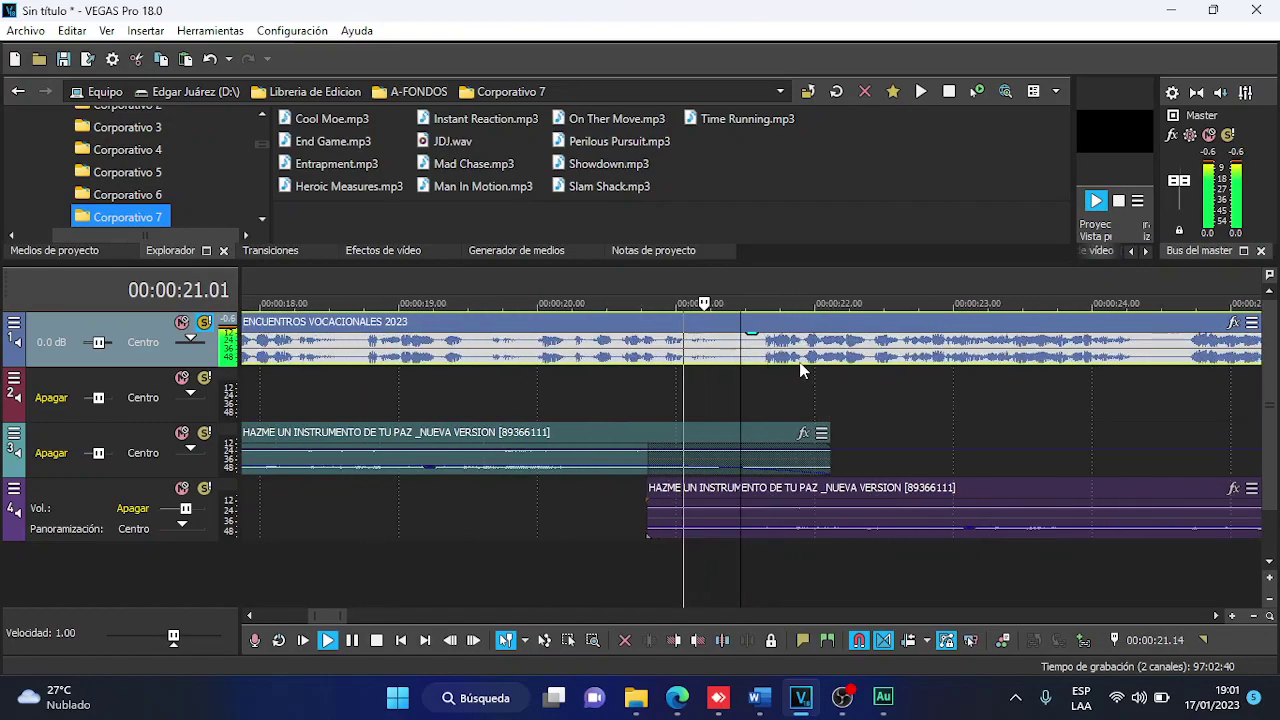
# Split the voice-over at 00:00:21.13 and shift the part after the cut 5 frames earlier to overlap the previous part.
pyautogui.click(738, 367)
pyautogui.press('space')
pyautogui.scroll(2, 738, 367)
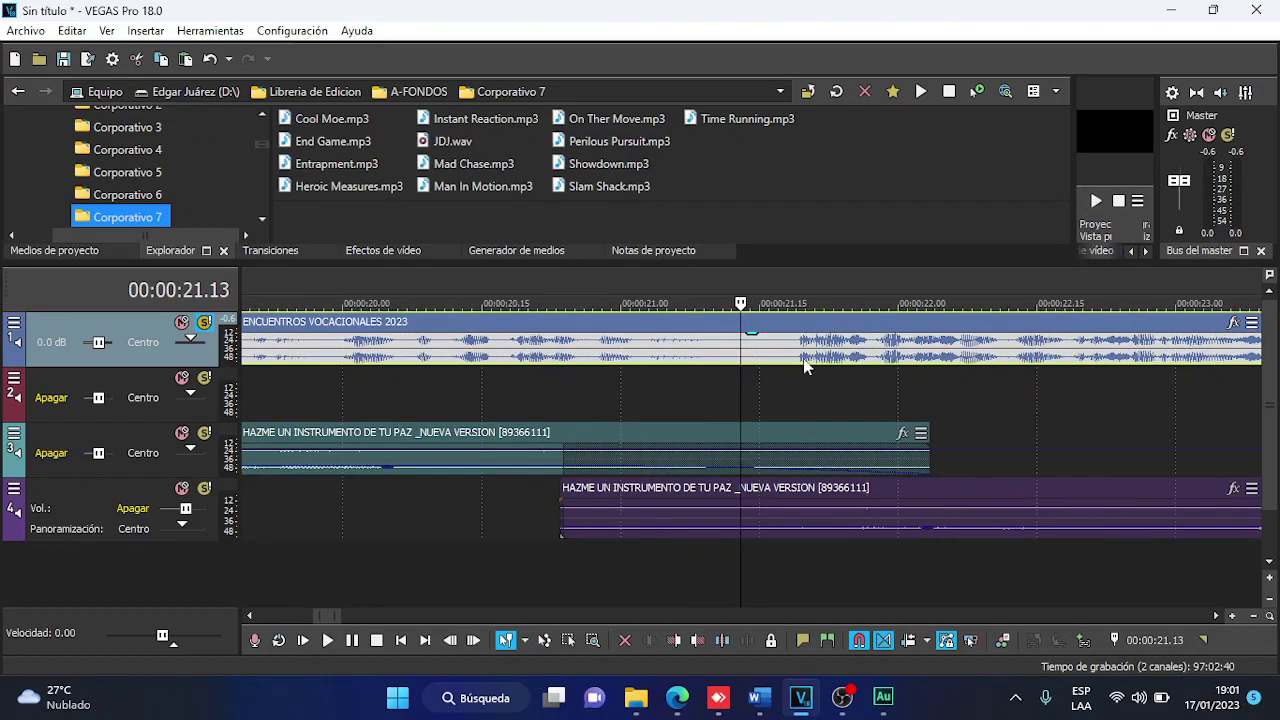
pyautogui.press('s')
pyautogui.moveTo(760, 350); pyautogui.dragTo(746, 350)
pyautogui.scroll(-4, 679, 372)
pyautogui.scroll(-3, 679, 372)
# Split the voice-over in the pause just after 00:00:14 and overlap the following segment with the previous one by 3 frames.
pyautogui.click(461, 367)
pyautogui.press('space')
pyautogui.scroll(2, 540, 372)
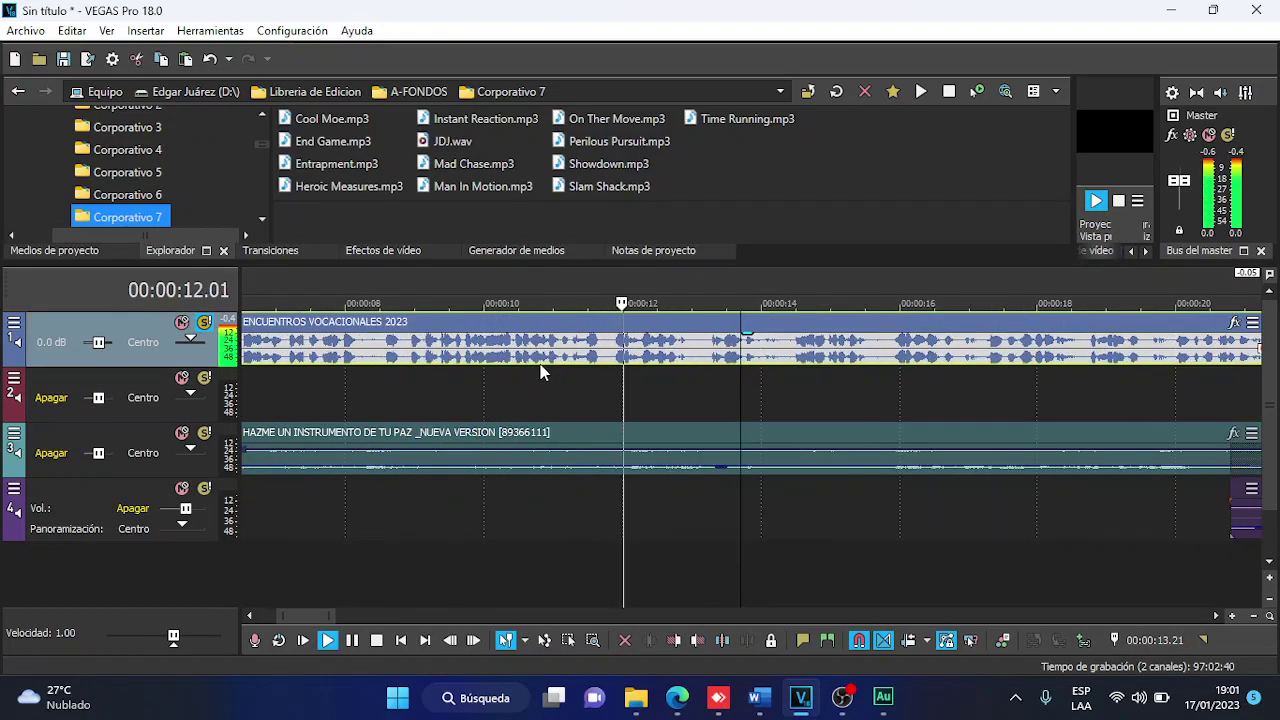
pyautogui.scroll(-1, 772, 358)
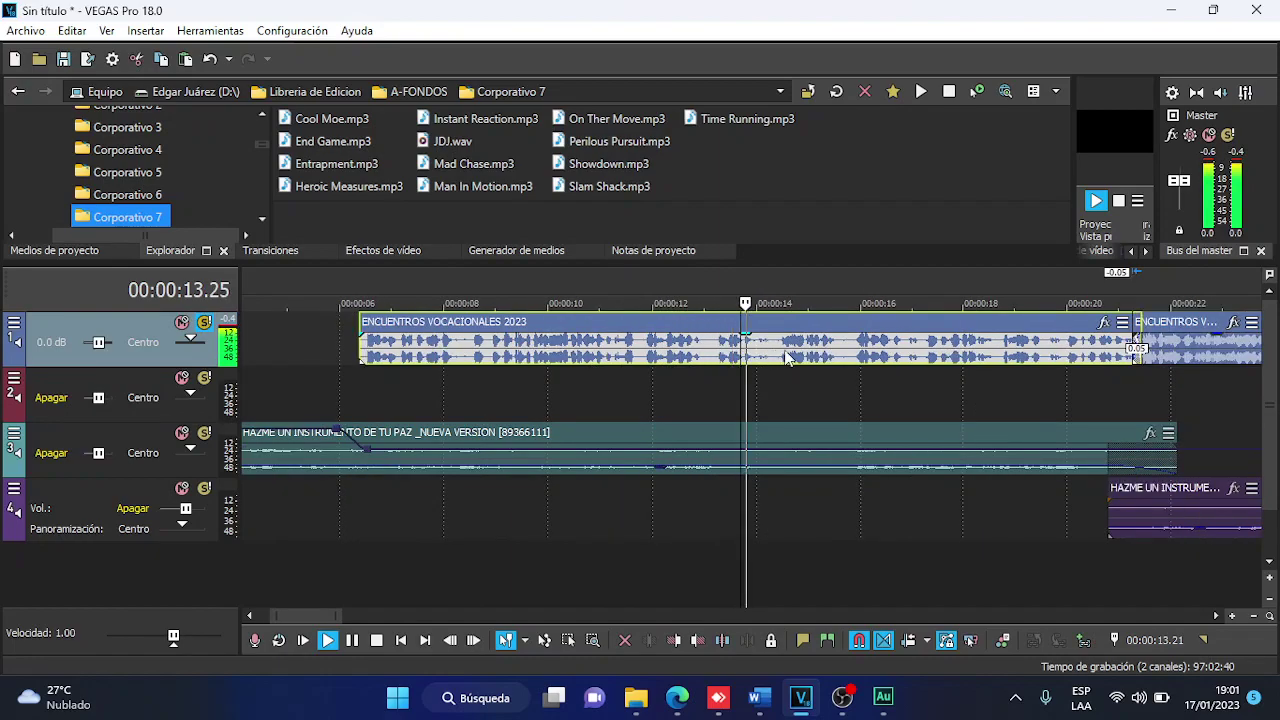
pyautogui.press('Return')
pyautogui.scroll(2, 783, 365)
pyautogui.scroll(3, 712, 368)
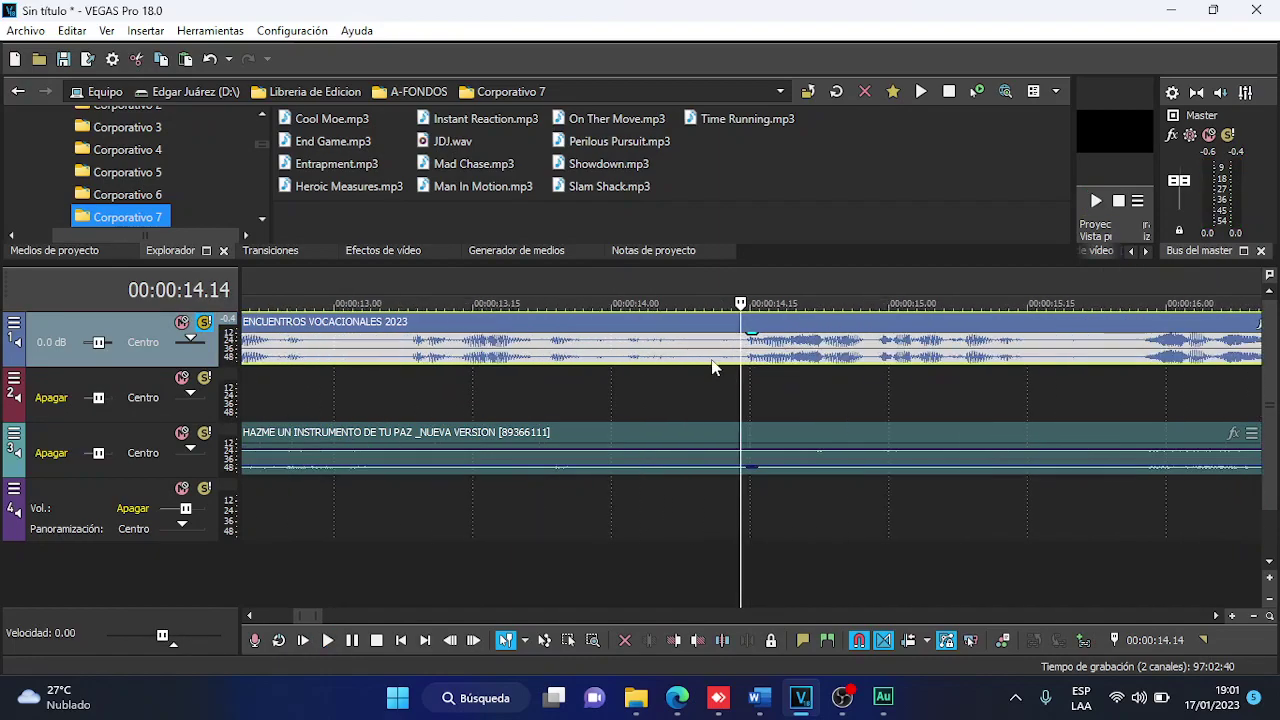
pyautogui.scroll(-3, 778, 365)
pyautogui.press('s')
pyautogui.moveTo(778, 365); pyautogui.dragTo(776, 365)
pyautogui.press('Return')
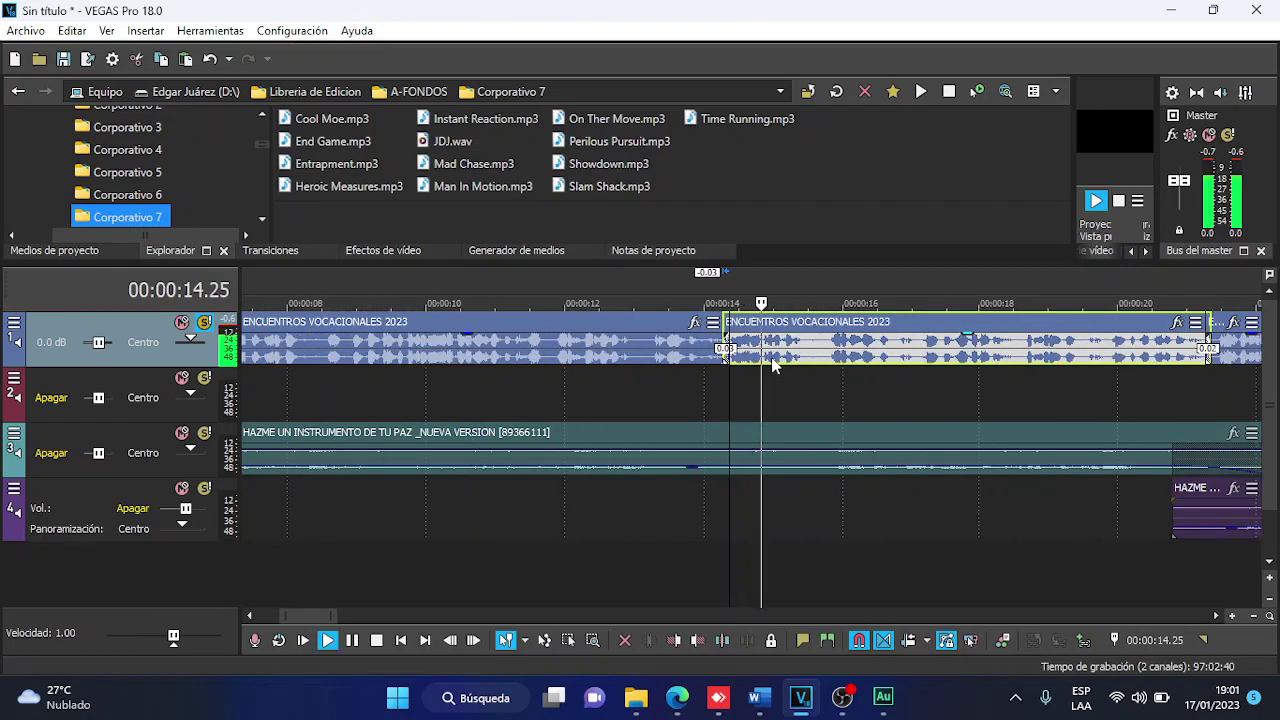
# Split the voice-over at the pause near 00:00:15.18 and overlap the following segment by 4 frames.
pyautogui.scroll(3, 818, 362)
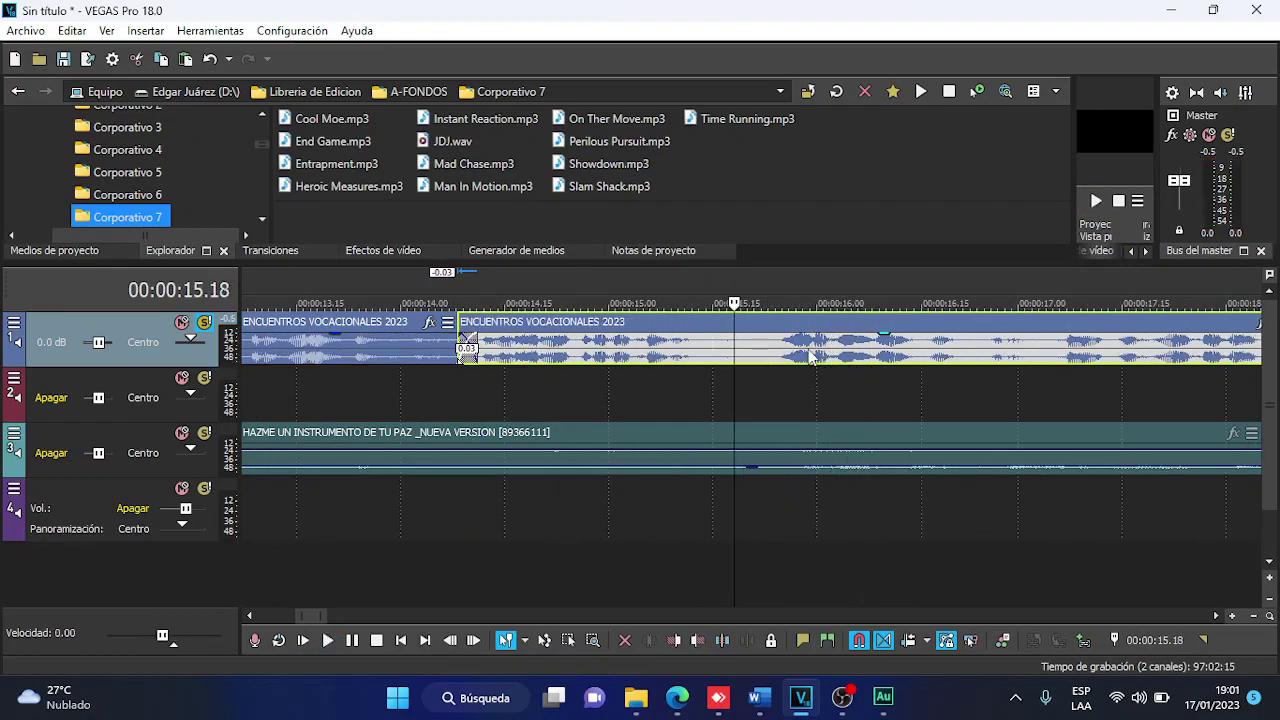
pyautogui.press('s')
pyautogui.moveTo(786, 355); pyautogui.dragTo(780, 355)
pyautogui.scroll(-3, 788, 358)
pyautogui.press('Return')
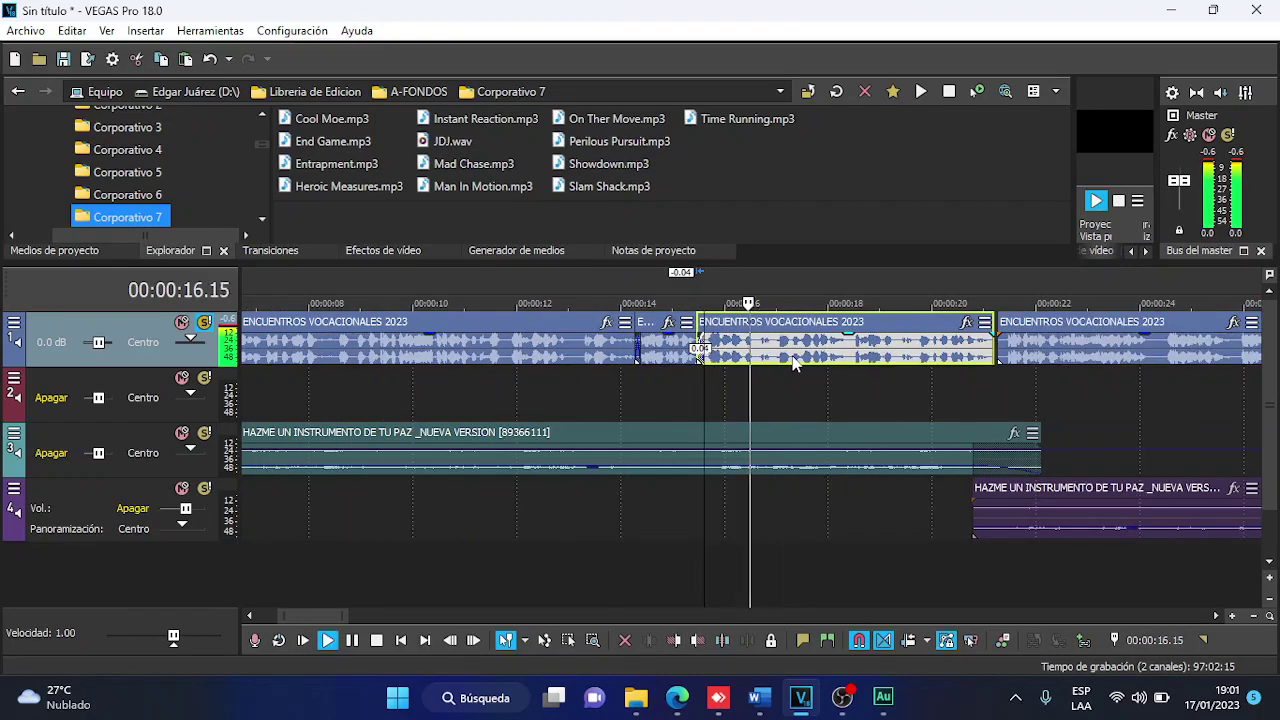
# Move the voice-over segment that starts near 00:00:15.15 down to track 2 and solo track 2 as well.
pyautogui.scroll(2, 775, 363)
pyautogui.moveTo(763, 362); pyautogui.dragTo(764, 390)
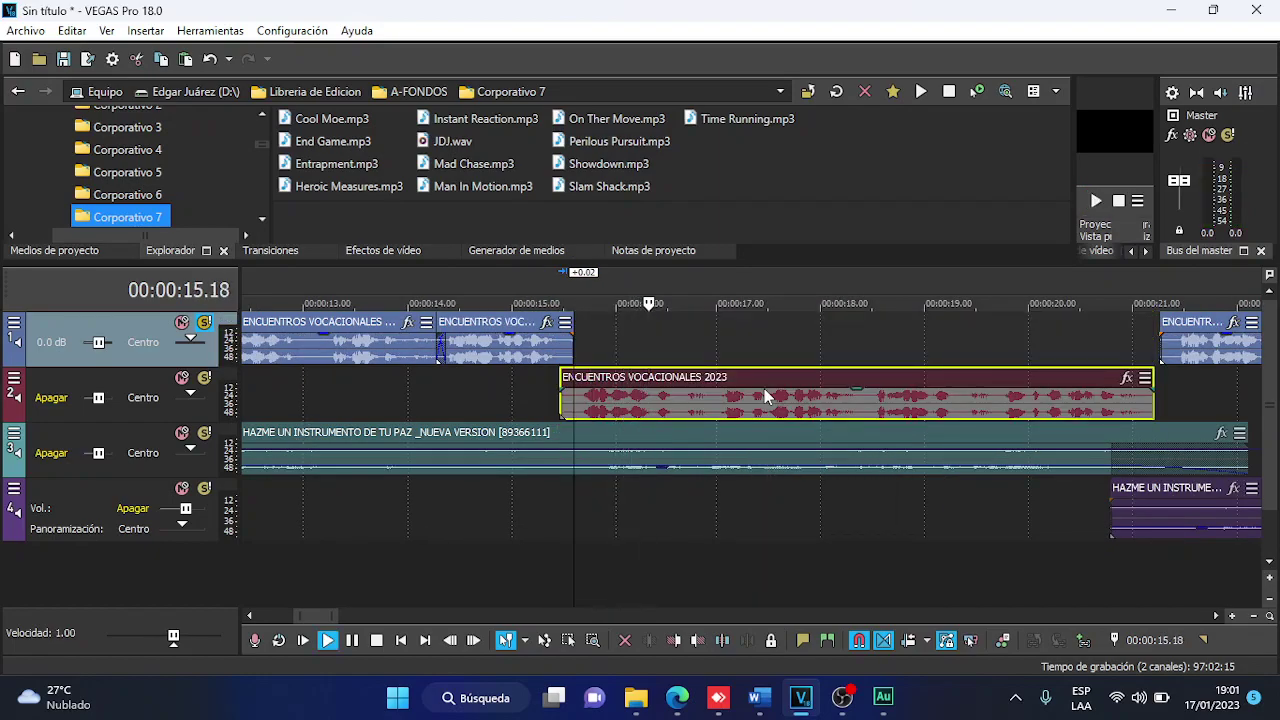
pyautogui.press('space')
pyautogui.click(200, 392)
pyautogui.press('space')
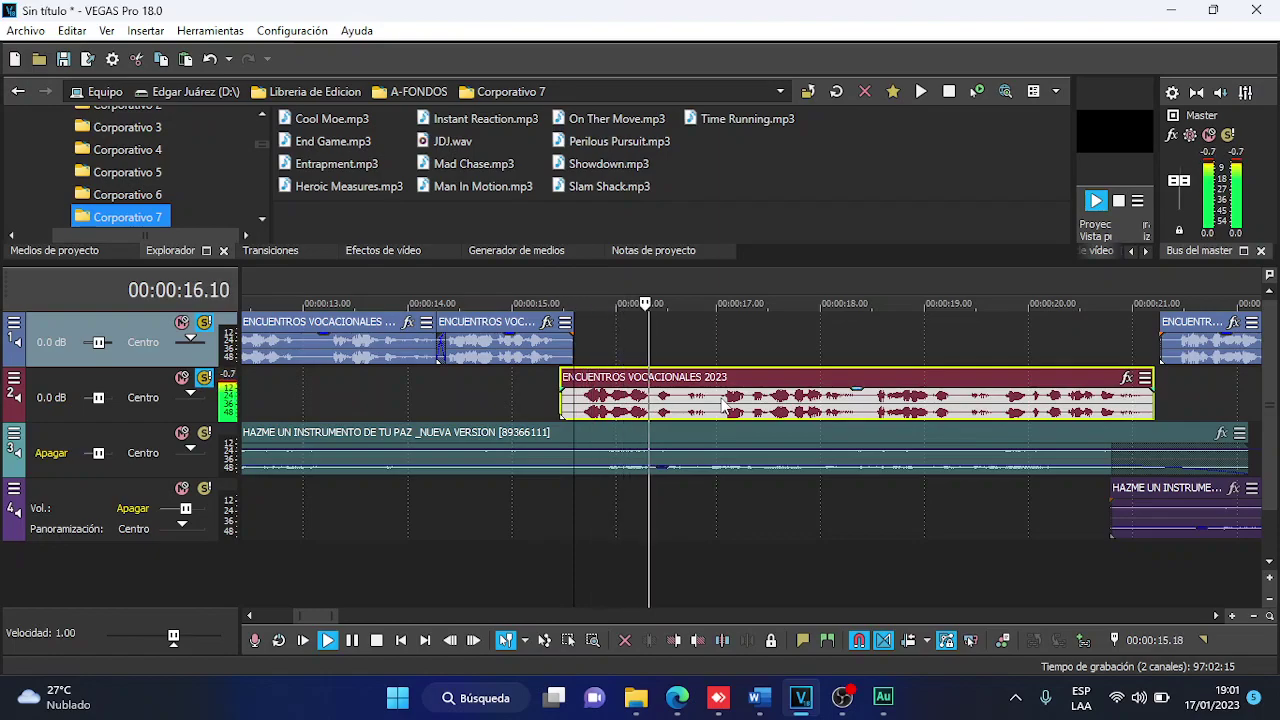
# Split the track 2 voice-over segment at 00:00:17.01 and overlap the following part by 3 frames.
pyautogui.scroll(3, 728, 410)
pyautogui.press('s')
pyautogui.moveTo(750, 410)
pyautogui.mouseDown()
pyautogui.moveTo(733, 410)
pyautogui.moveTo(762, 415)
pyautogui.mouseUp()
pyautogui.scroll(-3, 740, 410)
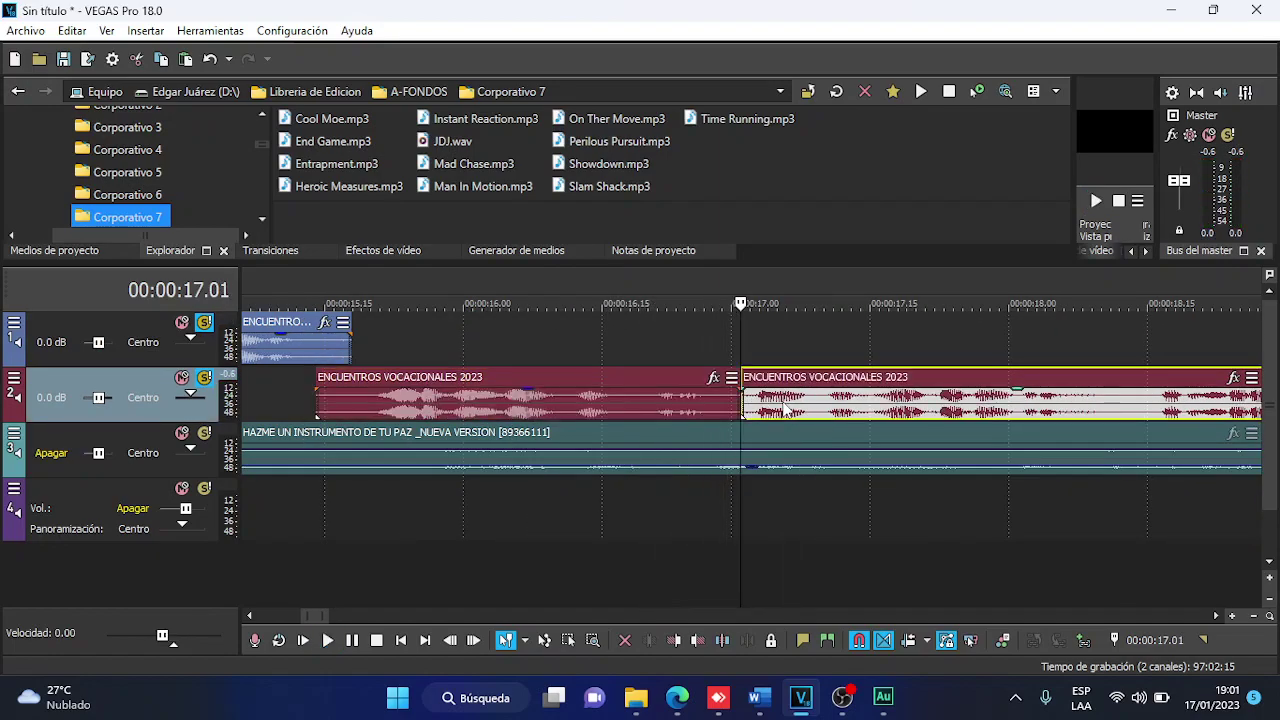
pyautogui.scroll(-2, 762, 415)
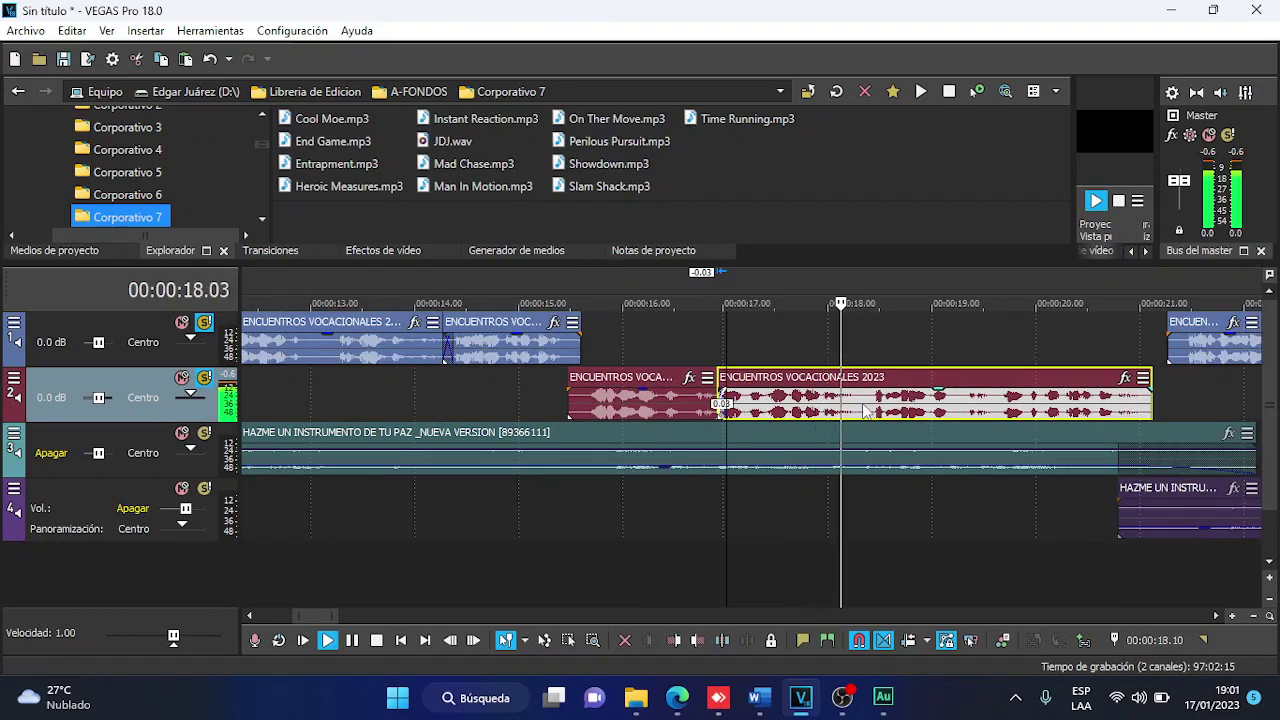
# Split the track 2 segment just after 00:00:18 and move its remainder to track 1, starting 2 frames earlier.
pyautogui.press('s')
pyautogui.press('space')
pyautogui.moveTo(898, 410); pyautogui.dragTo(889, 344)
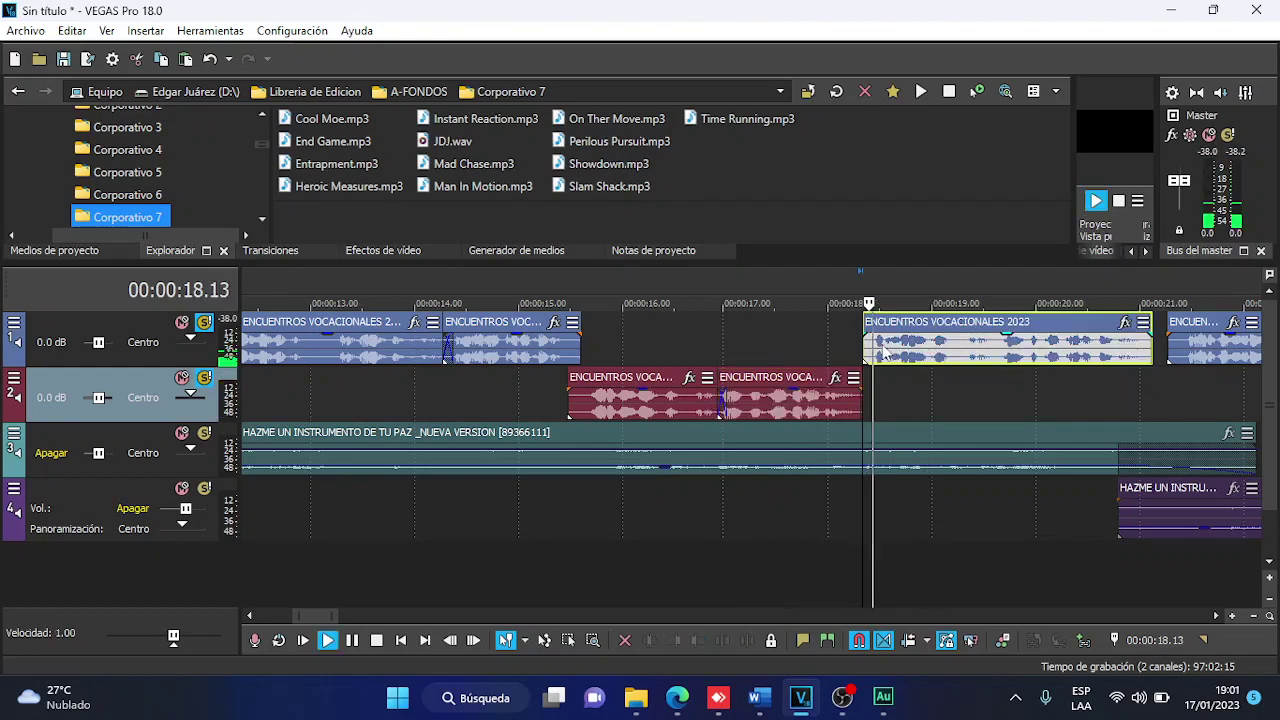
pyautogui.scroll(3, 851, 362)
pyautogui.press('space')
pyautogui.scroll(-3, 851, 360)
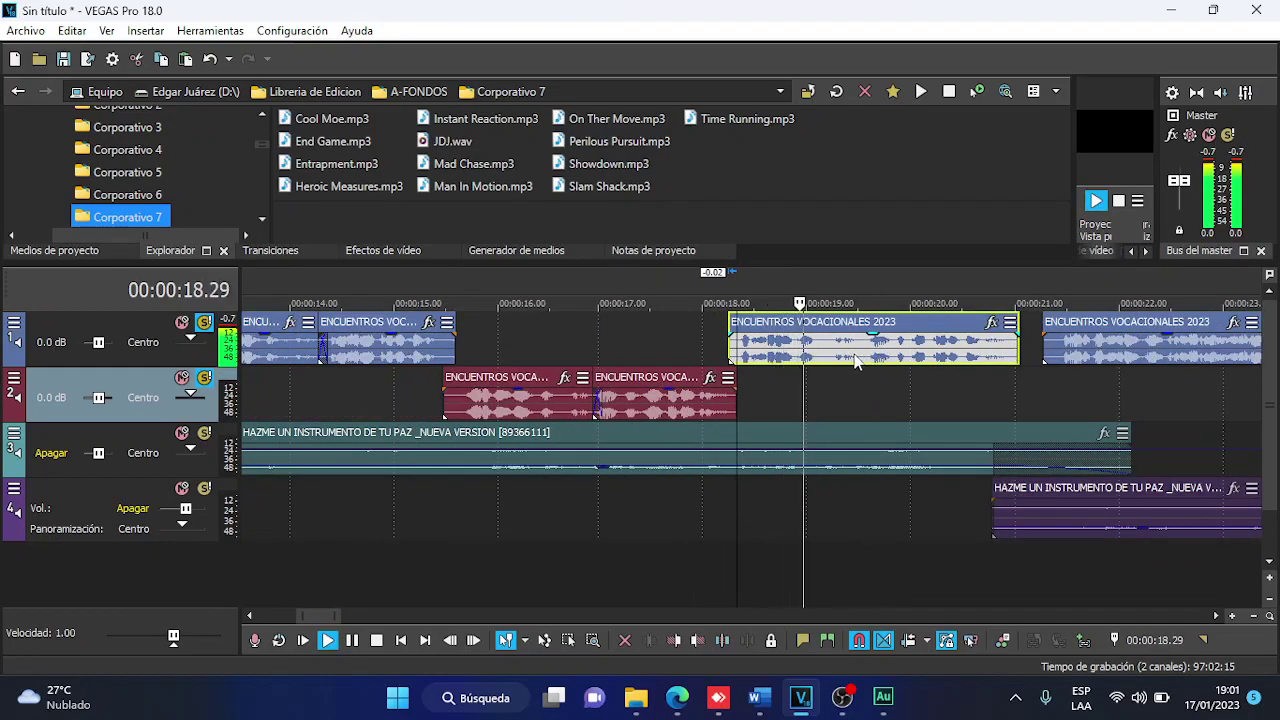
# Split the track 1 voice-over segment at 00:00:19.17 and overlap the part after the cut by 3 frames.
pyautogui.scroll(3, 835, 364)
pyautogui.click(828, 365)
pyautogui.press('s')
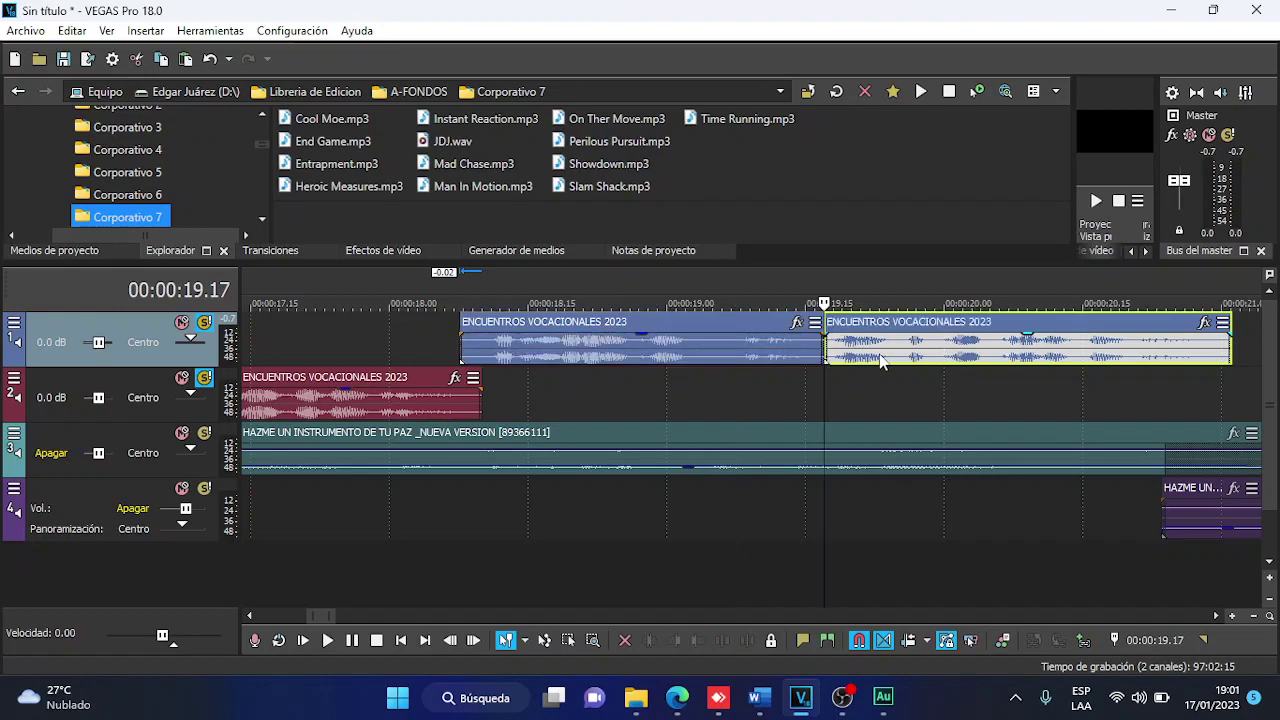
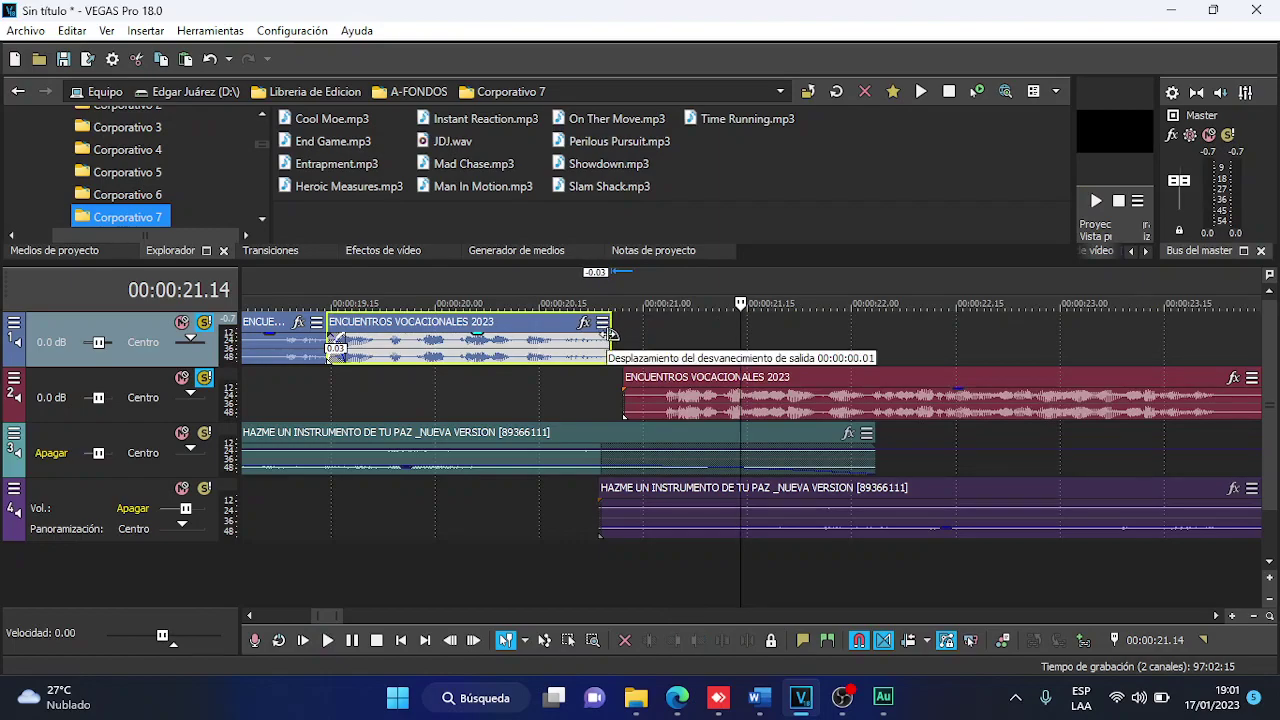
# Shift the long voice-over segment on track 2 6 frames earlier to overlap the end of track 1, and play the transition.
pyautogui.moveTo(655, 400); pyautogui.dragTo(612, 418)
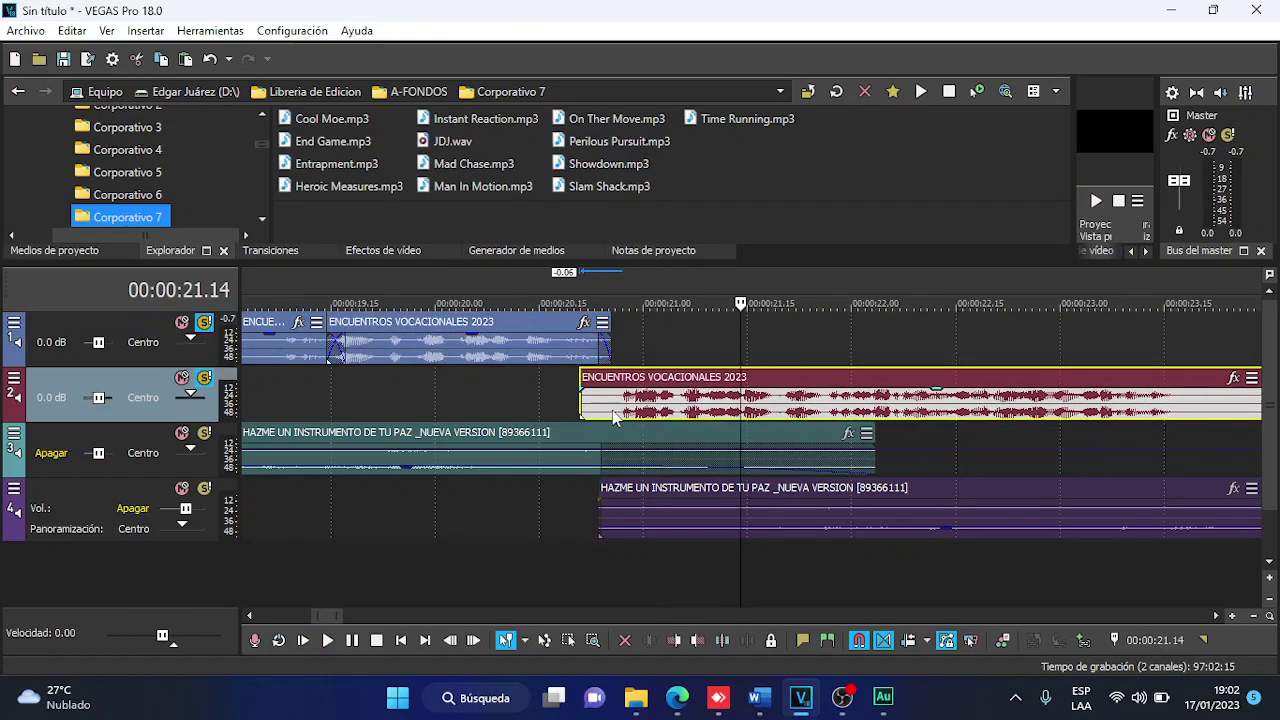
pyautogui.click(549, 398)
pyautogui.press('space')
pyautogui.scroll(-4, 611, 395)
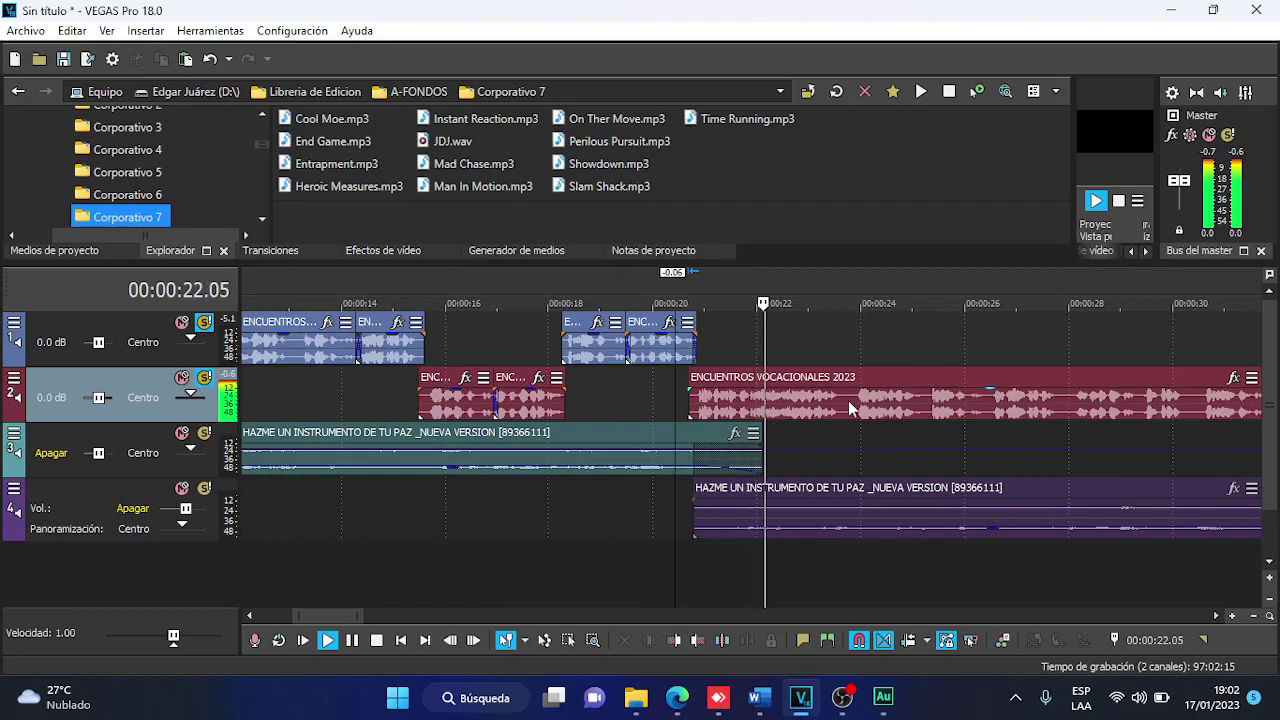
# Split the track 2 voice-over at about 00:00:23.19 and move the remainder to track 1, starting 4 frames earlier.
pyautogui.scroll(3, 846, 401)
pyautogui.click(782, 413)
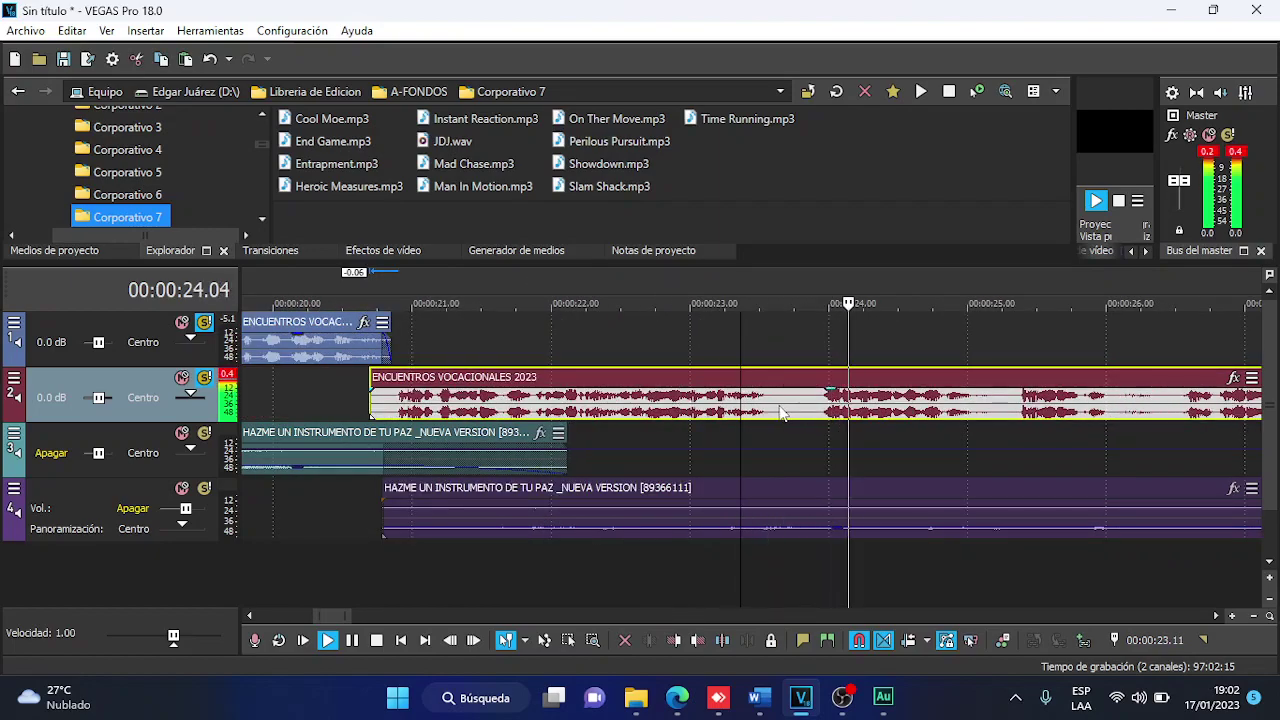
pyautogui.press('space')
pyautogui.press('s')
pyautogui.moveTo(838, 408); pyautogui.dragTo(840, 365)
pyautogui.scroll(-3, 809, 360)
pyautogui.press('space')
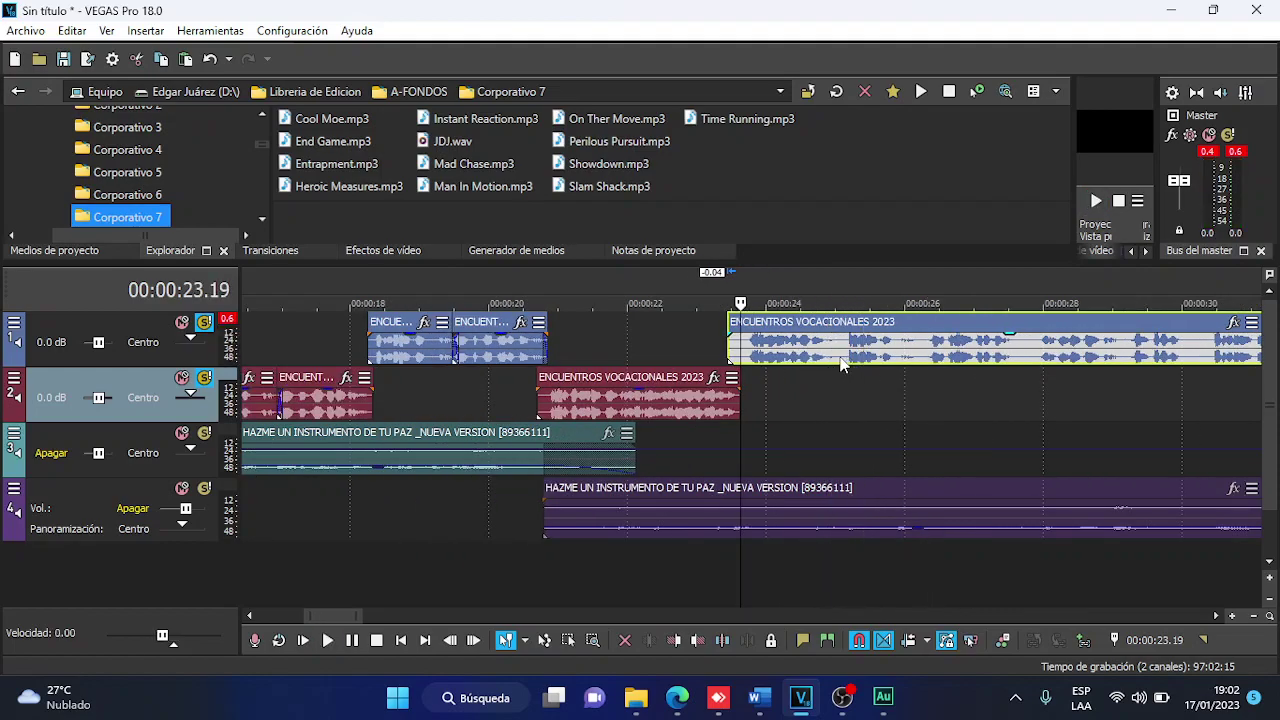
# Split the track 1 voice-over at about 00:00:25, place the remainder on track 2 with a slight overlap, and play the join.
pyautogui.click(840, 365)
pyautogui.scroll(3, 840, 365)
pyautogui.press('s')
pyautogui.click(646, 393)
pyautogui.press('space')
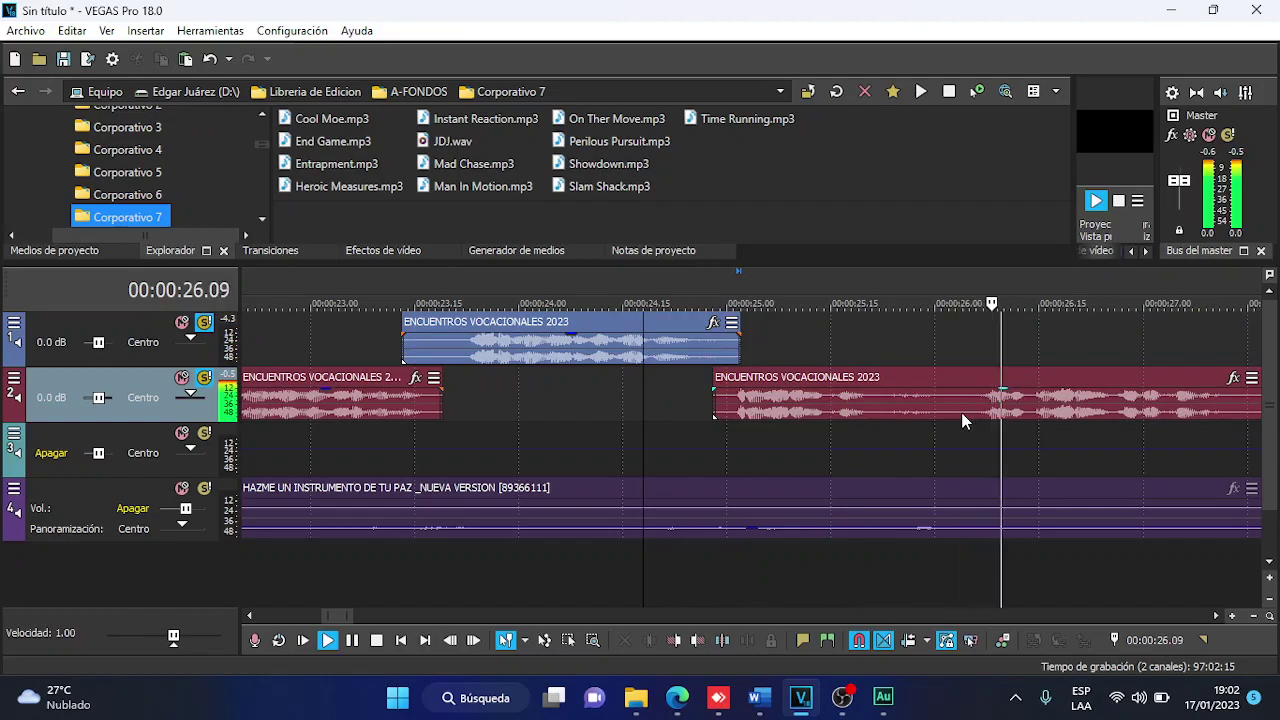
pyautogui.hotkey('alt', 'Tab')
pyautogui.scroll(-10, 900, 420)
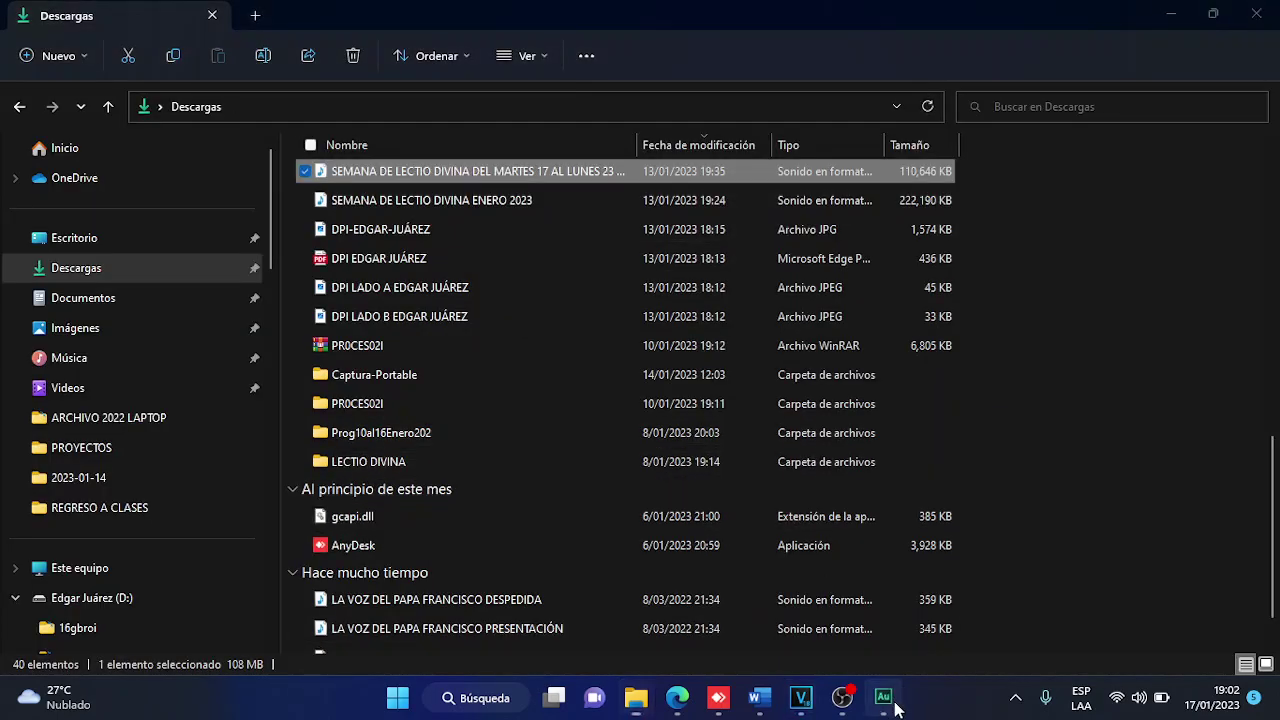
pyautogui.click(895, 707)
pyautogui.click(802, 700)
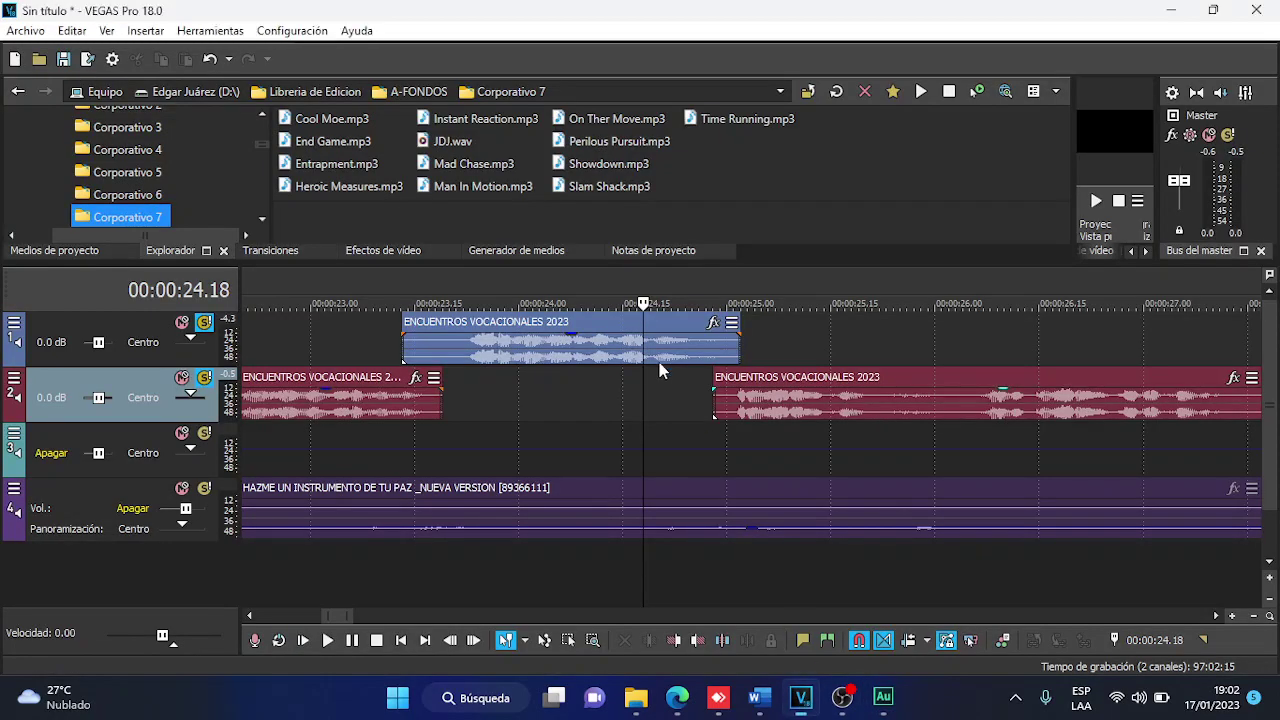
# Save the project in the Descargas folder as ENCUENTRO VOCACIONALES 2023 and place the cursor at 00:00:24.10.
pyautogui.hotkey('ctrl', 's')
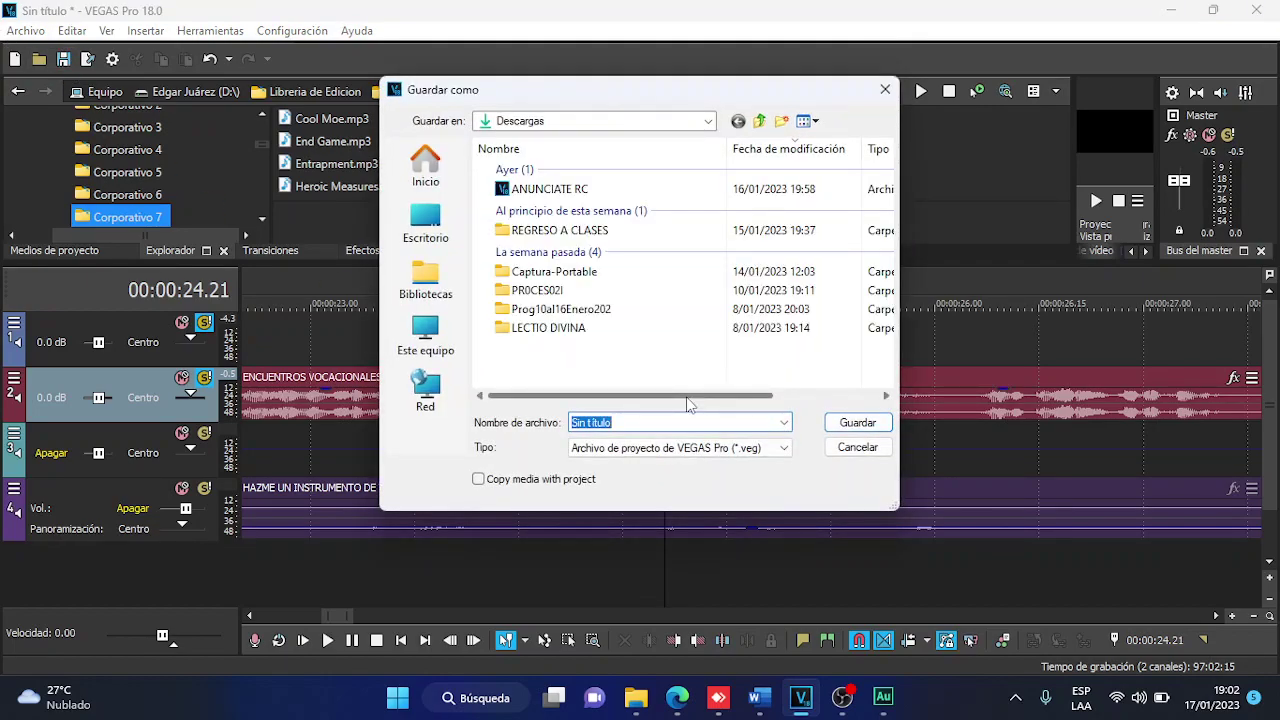
pyautogui.write('ENCUENTRO VOCACIONALES 2023')
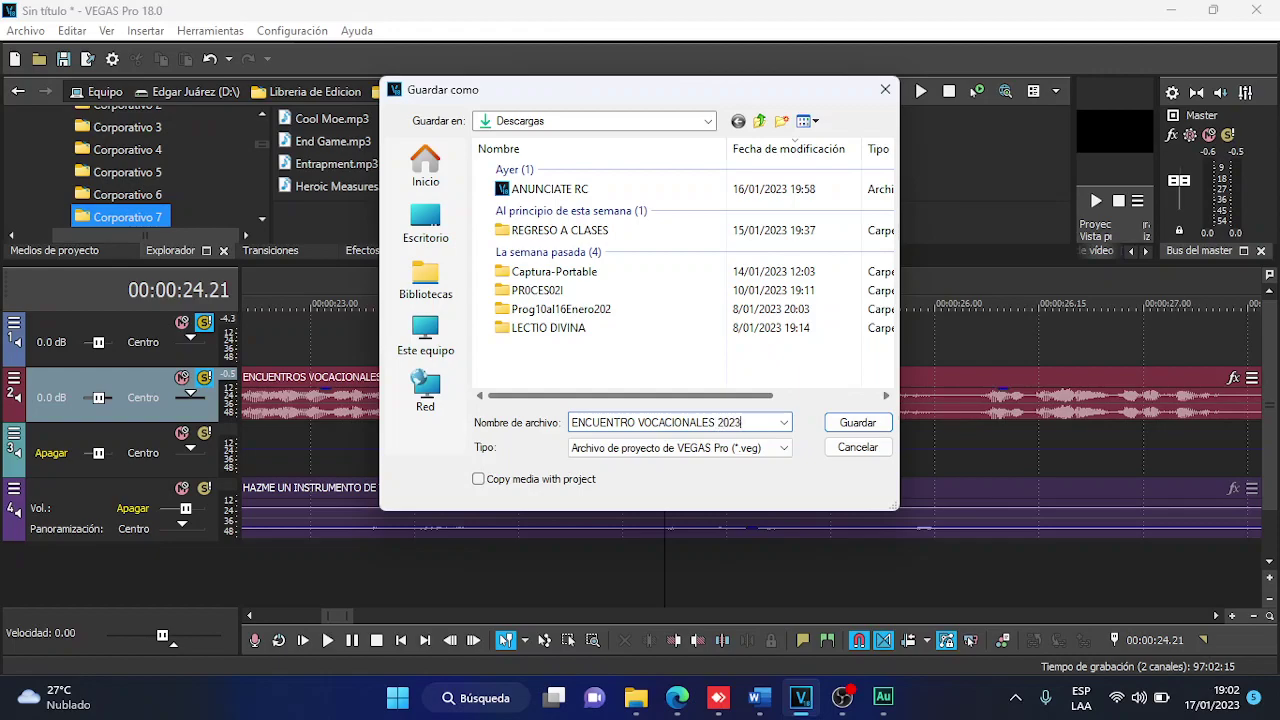
pyautogui.click(858, 424)
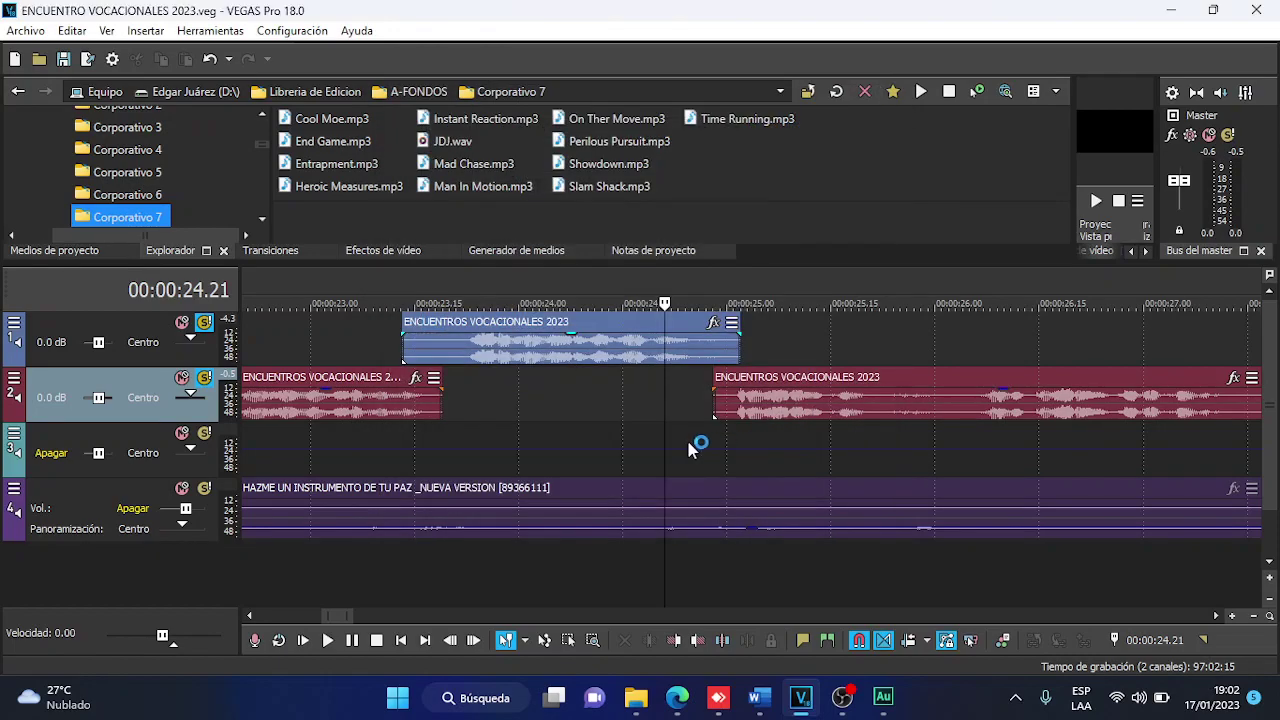
pyautogui.click(589, 394)
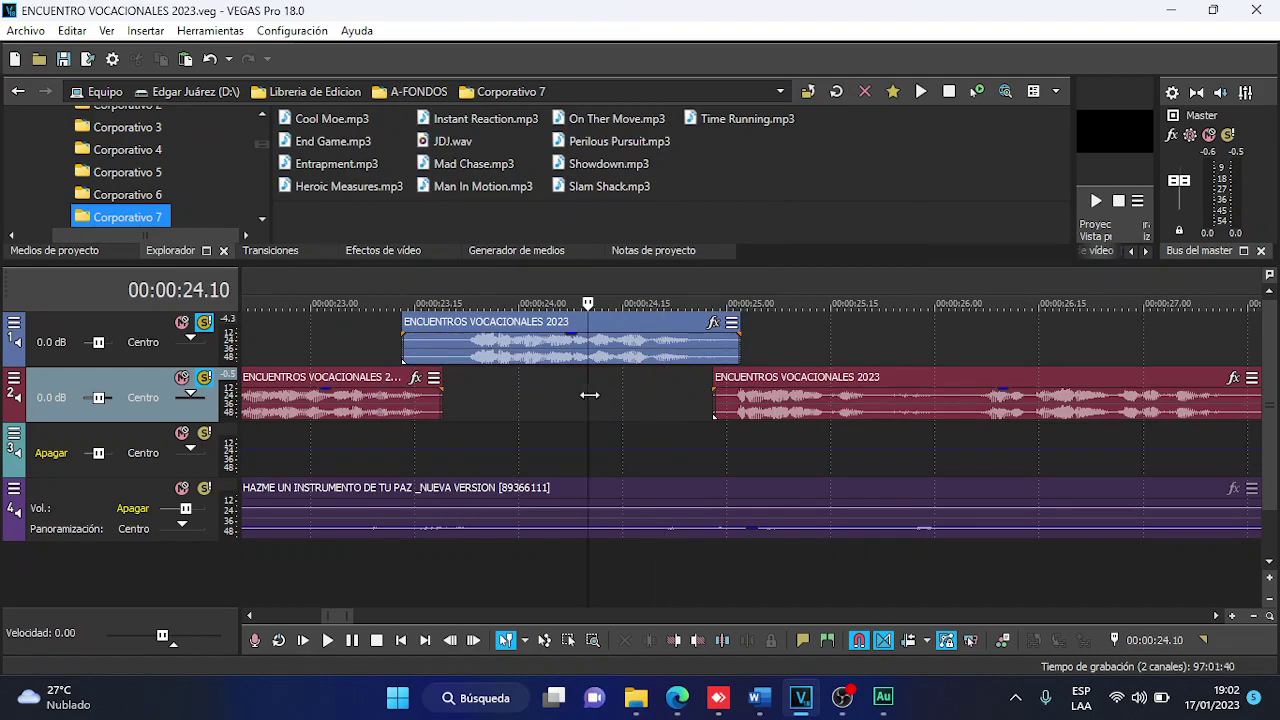
# Split the track 2 voice-over at about 00:00:26.03, place the remainder on track 1 with a slight overlap, and play the join.
pyautogui.scroll(-2, 590, 395)
pyautogui.press('space')
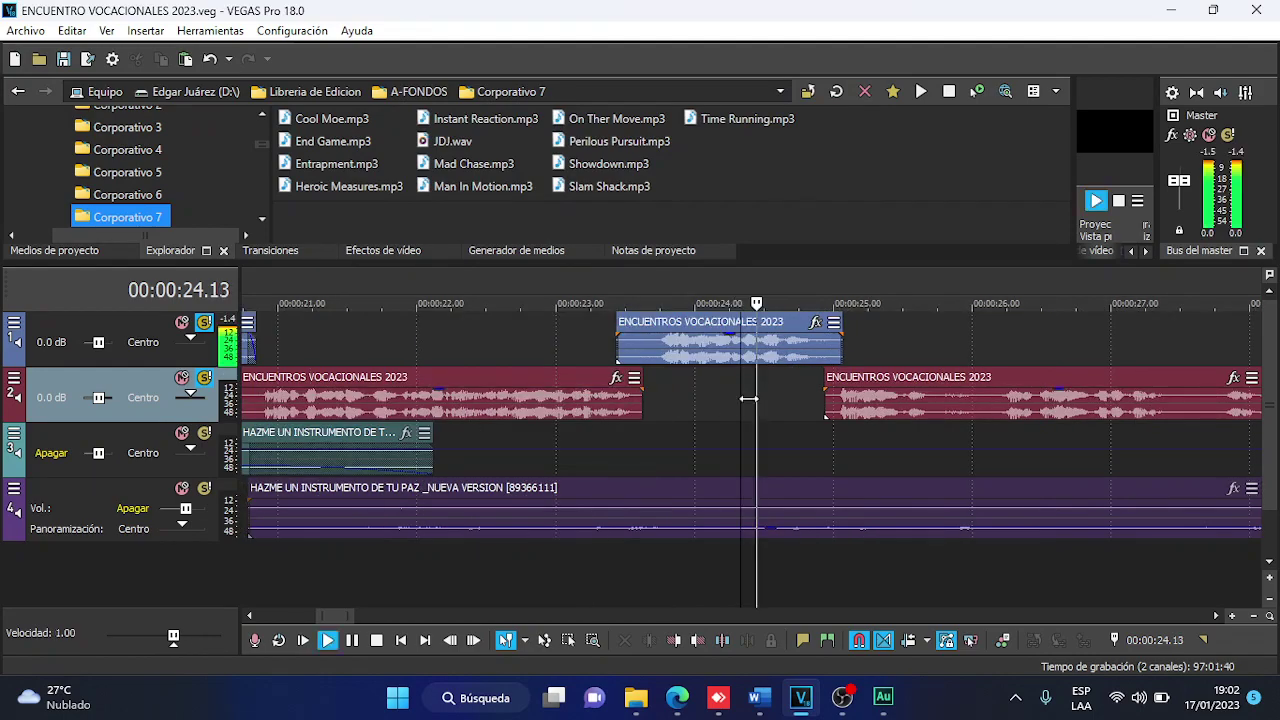
pyautogui.click(981, 410)
pyautogui.scroll(4, 885, 410)
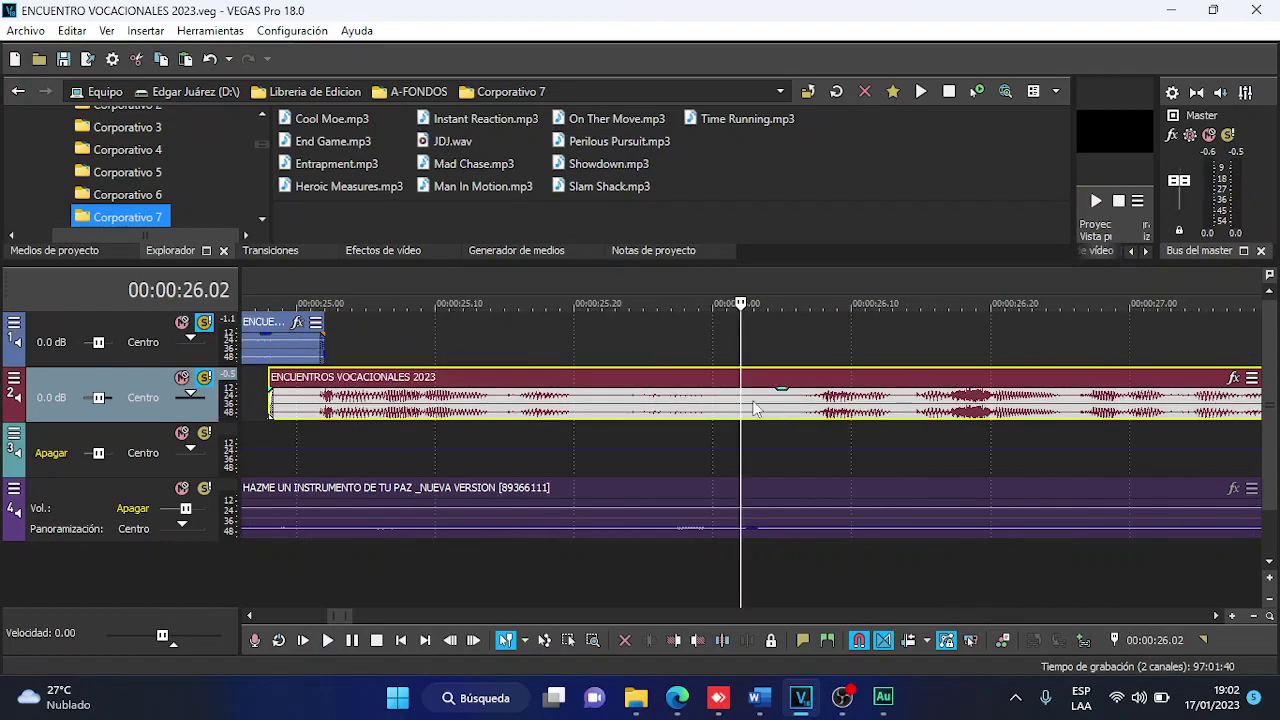
pyautogui.press('s')
pyautogui.moveTo(760, 408); pyautogui.dragTo(687, 349)
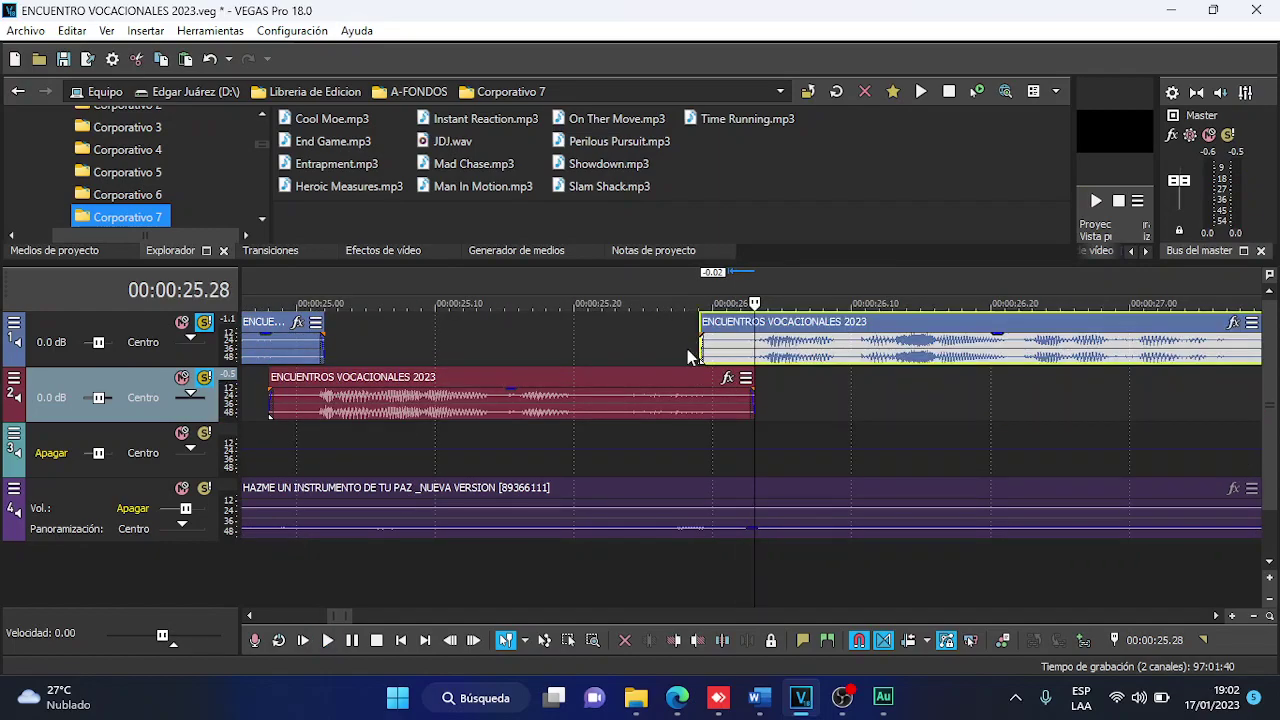
pyautogui.press('space')
pyautogui.scroll(-4, 687, 349)
pyautogui.press('space')
# Split the track 1 voice-over at 00:00:27.15 and place the remainder on track 2, starting about 4 frames earlier.
pyautogui.press('space')
pyautogui.scroll(3, 890, 366)
pyautogui.press('Return')
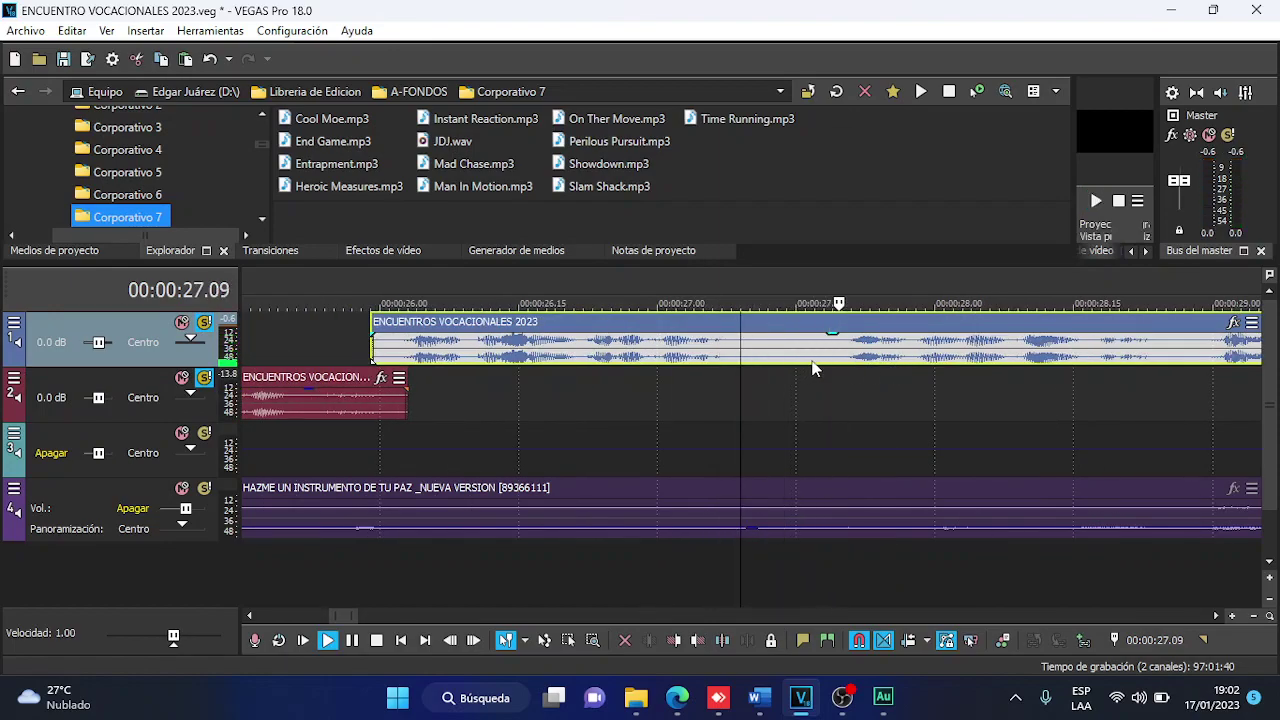
pyautogui.click(812, 366)
pyautogui.press('s')
pyautogui.moveTo(812, 366); pyautogui.dragTo(715, 398)
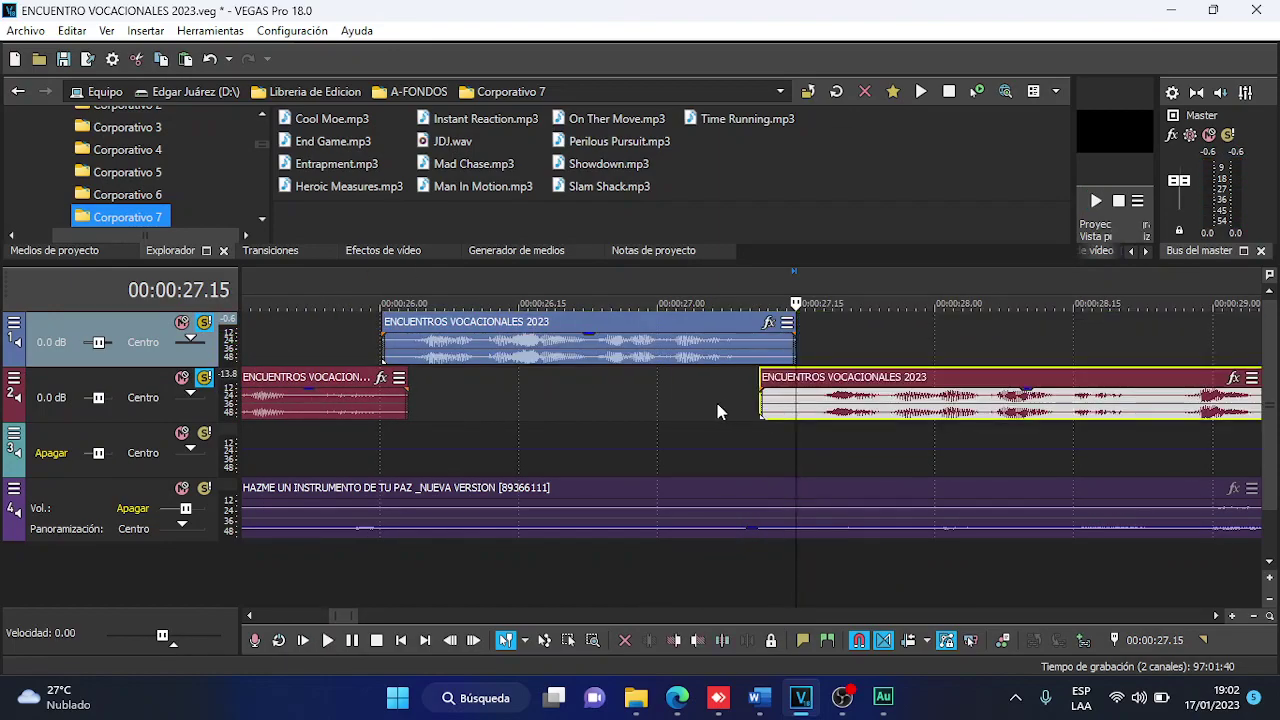
pyautogui.scroll(-3, 715, 398)
pyautogui.press('space')
pyautogui.press('space')
# Move the short voice-over segment at about 00:00:26 from track 1 to track 2, crossfading it with the preceding segment.
pyautogui.click(626, 350)
pyautogui.press('space')
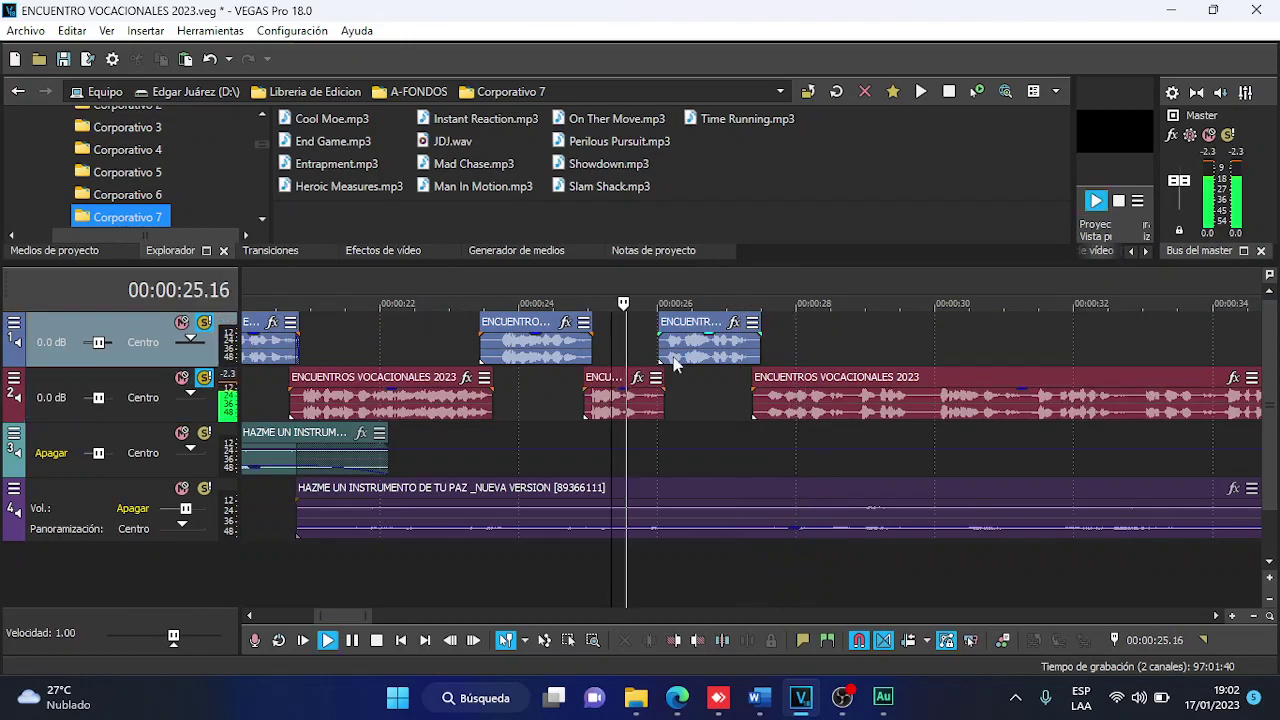
pyautogui.scroll(2, 903, 377)
pyautogui.press('space')
pyautogui.moveTo(836, 360); pyautogui.dragTo(800, 345)
pyautogui.scroll(-2, 836, 402)
pyautogui.press('space')
# Move the long voice-over segment from track 2 to track 1, starting 7 frames earlier, and play the transition.
pyautogui.scroll(3, 906, 398)
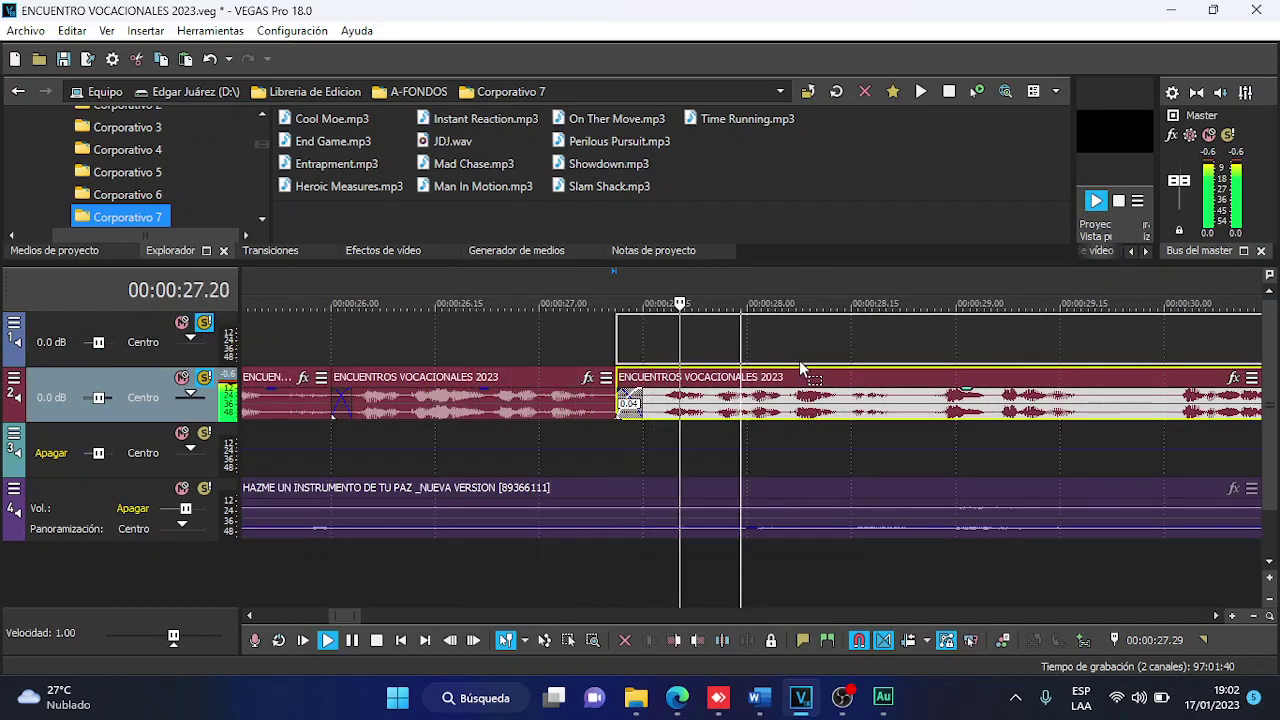
pyautogui.press('space')
pyautogui.press('space')
pyautogui.moveTo(645, 344)
pyautogui.mouseDown()
pyautogui.moveTo(694, 344)
pyautogui.moveTo(648, 344)
pyautogui.mouseUp()
pyautogui.scroll(-3, 830, 368)
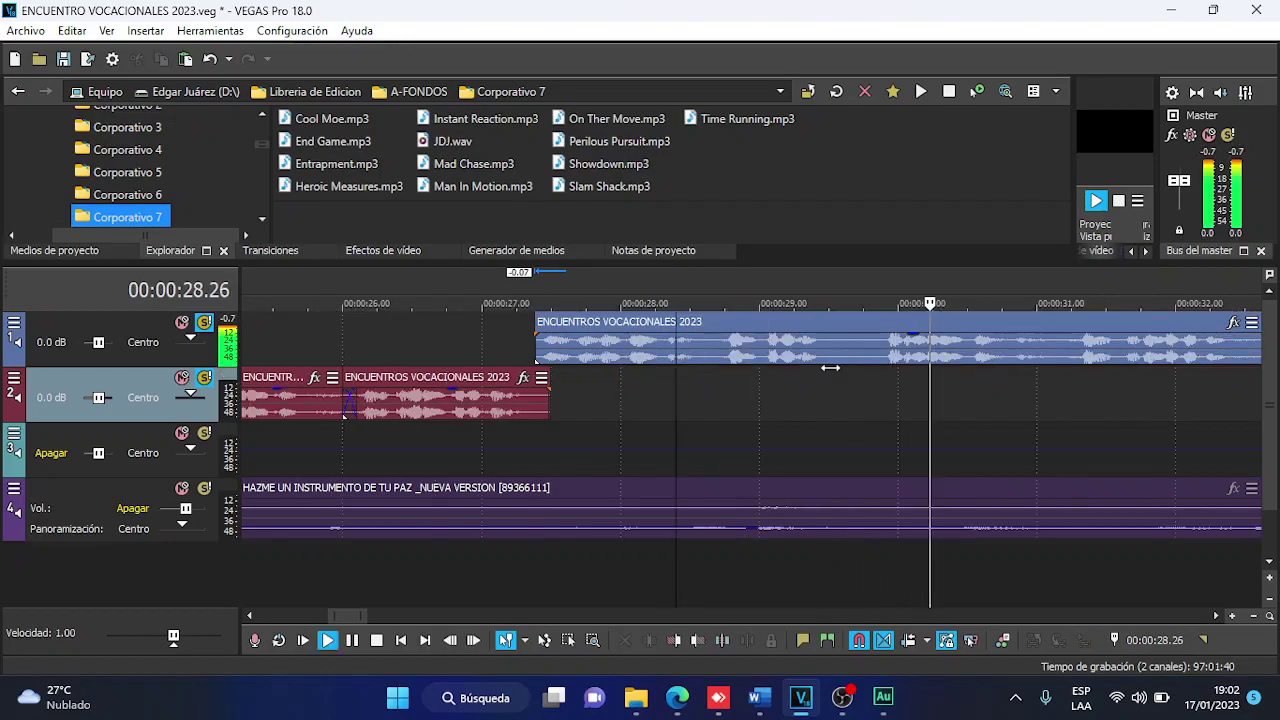
pyautogui.press('space')
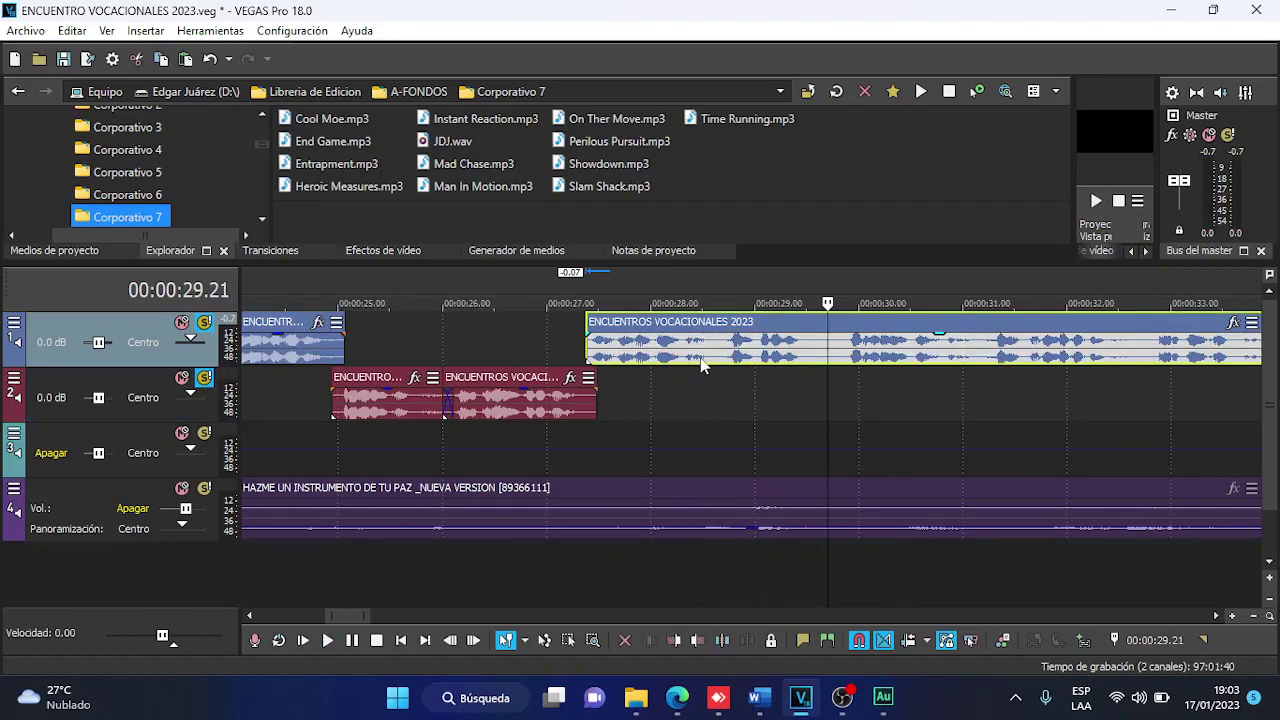
# Split the track 1 voice-over at 00:00:28.20, shift the remainder 3 frames earlier to create a crossfade, and play on.
pyautogui.press('space')
pyautogui.scroll(3, 704, 366)
pyautogui.click(784, 362)
pyautogui.press('s')
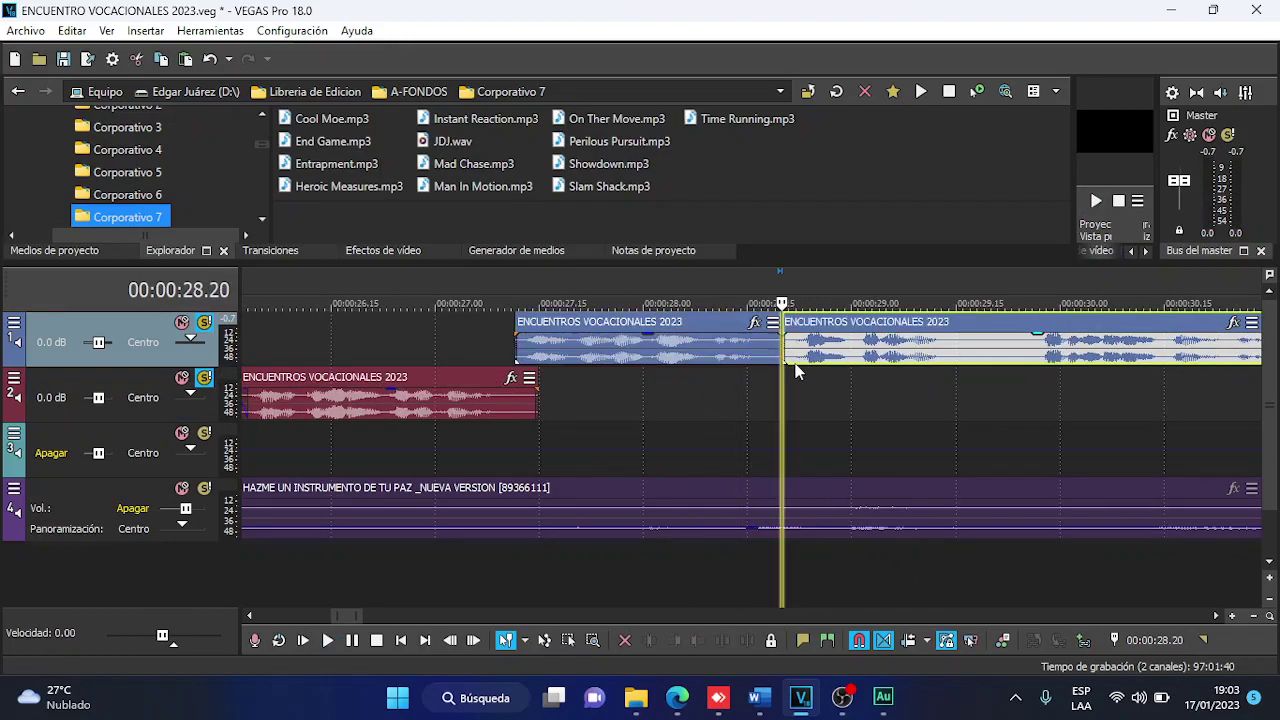
pyautogui.scroll(-3, 786, 366)
pyautogui.press('space')
pyautogui.press('space')
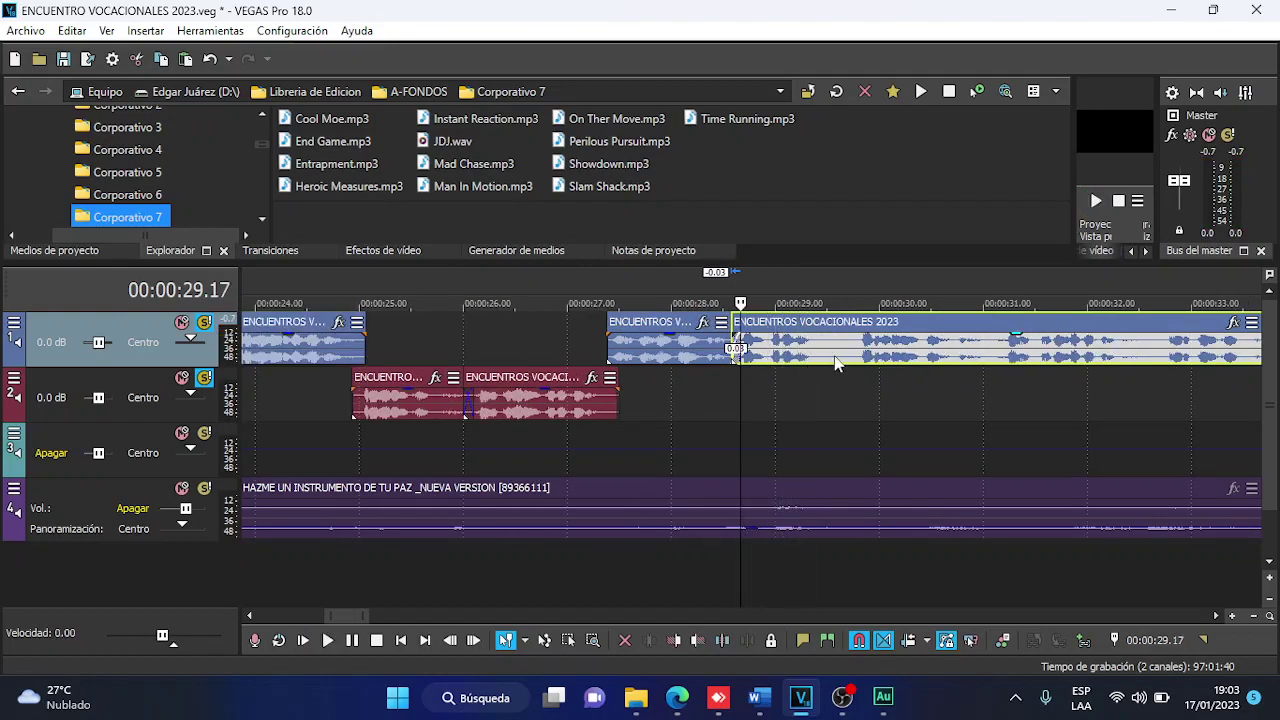
# Split the track 1 voice-over at 00:00:29.17 and place the remainder on track 2, starting at about 00:00:29.08.
pyautogui.press('s')
pyautogui.moveTo(867, 344); pyautogui.dragTo(824, 400)
pyautogui.click(831, 396)
pyautogui.press('space')
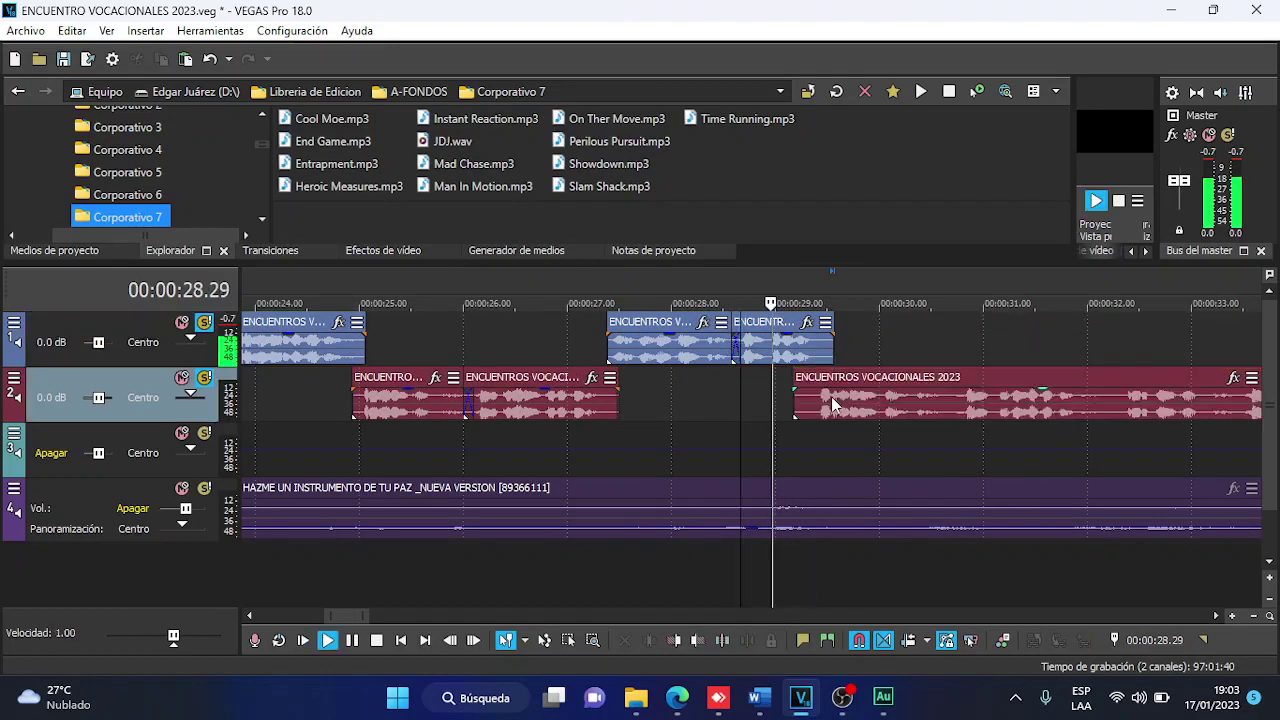
pyautogui.scroll(-5, 834, 396)
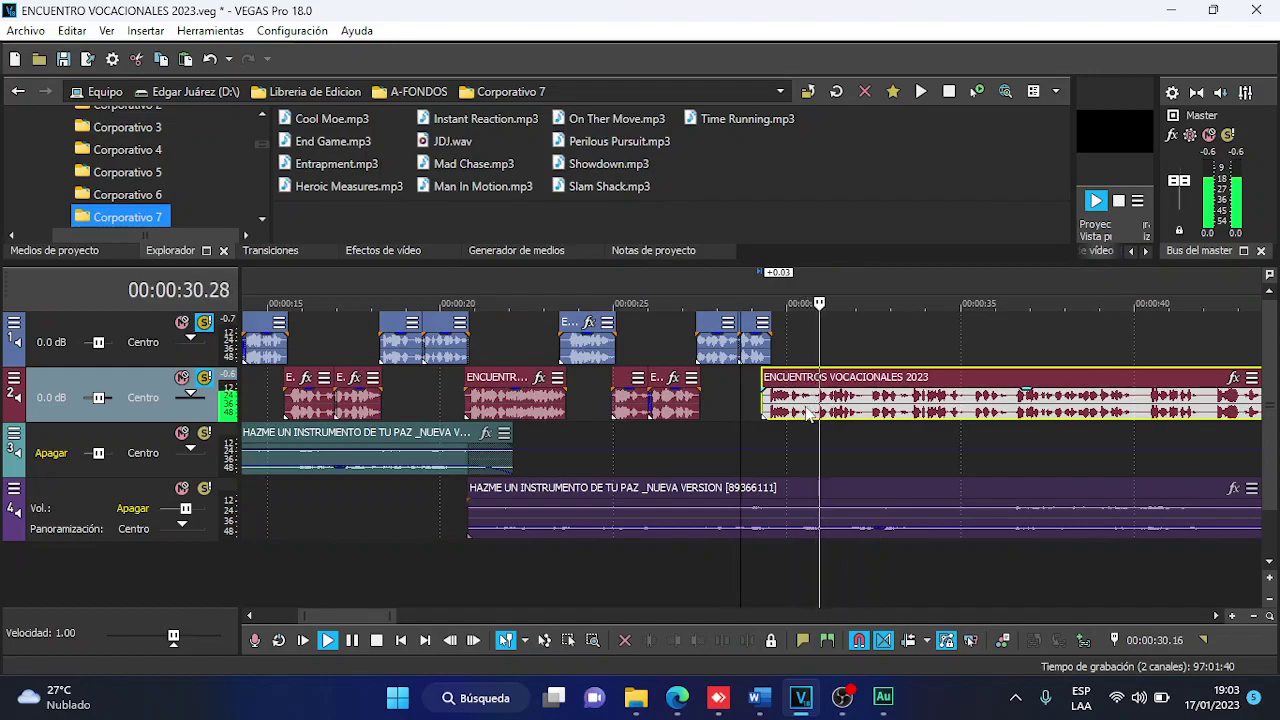
# Split the track 2 voice-over at 00:00:30.23, shift the remainder 3 frames earlier into a crossfade, and play the join.
pyautogui.scroll(7, 800, 406)
pyautogui.scroll(2, 787, 418)
pyautogui.press('s')
pyautogui.moveTo(745, 405); pyautogui.dragTo(728, 405)
pyautogui.press('space')
pyautogui.scroll(-6, 800, 410)
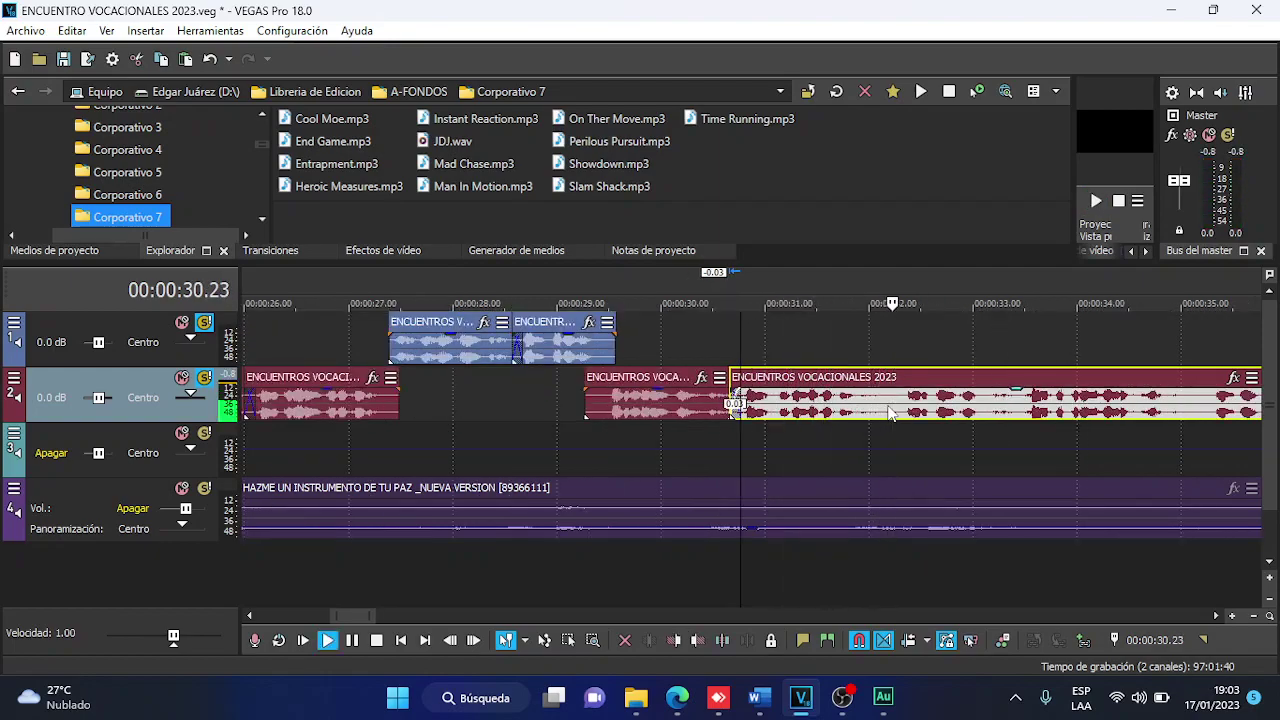
# Split the track 2 voice-over at about 00:00:32.04, place the remainder on track 1 with a slight overlap, and play it.
pyautogui.press('space')
pyautogui.press('s')
pyautogui.moveTo(912, 395); pyautogui.dragTo(842, 362)
pyautogui.press('space')
pyautogui.scroll(3, 858, 351)
pyautogui.scroll(-5, 842, 362)
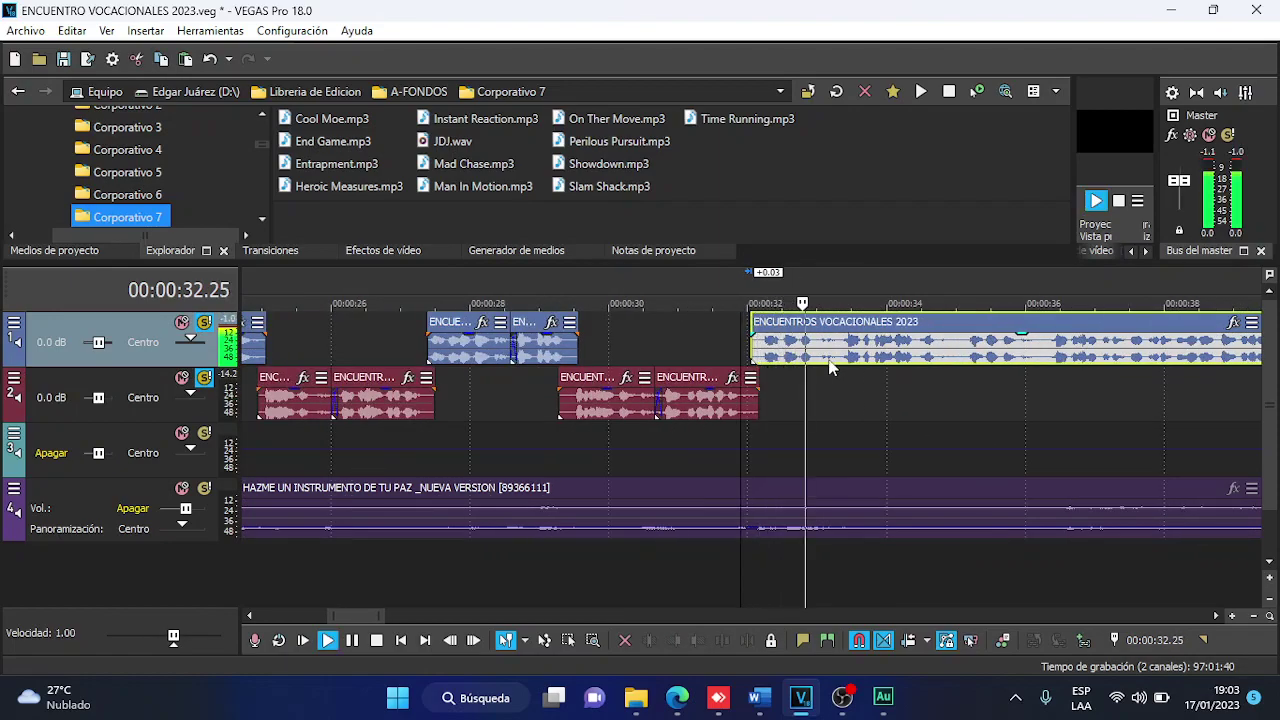
# Split the track 1 voice-over at 00:00:33.09, overlap the two parts by 2 frames, and play the crossfade.
pyautogui.scroll(3, 842, 362)
pyautogui.click(770, 362)
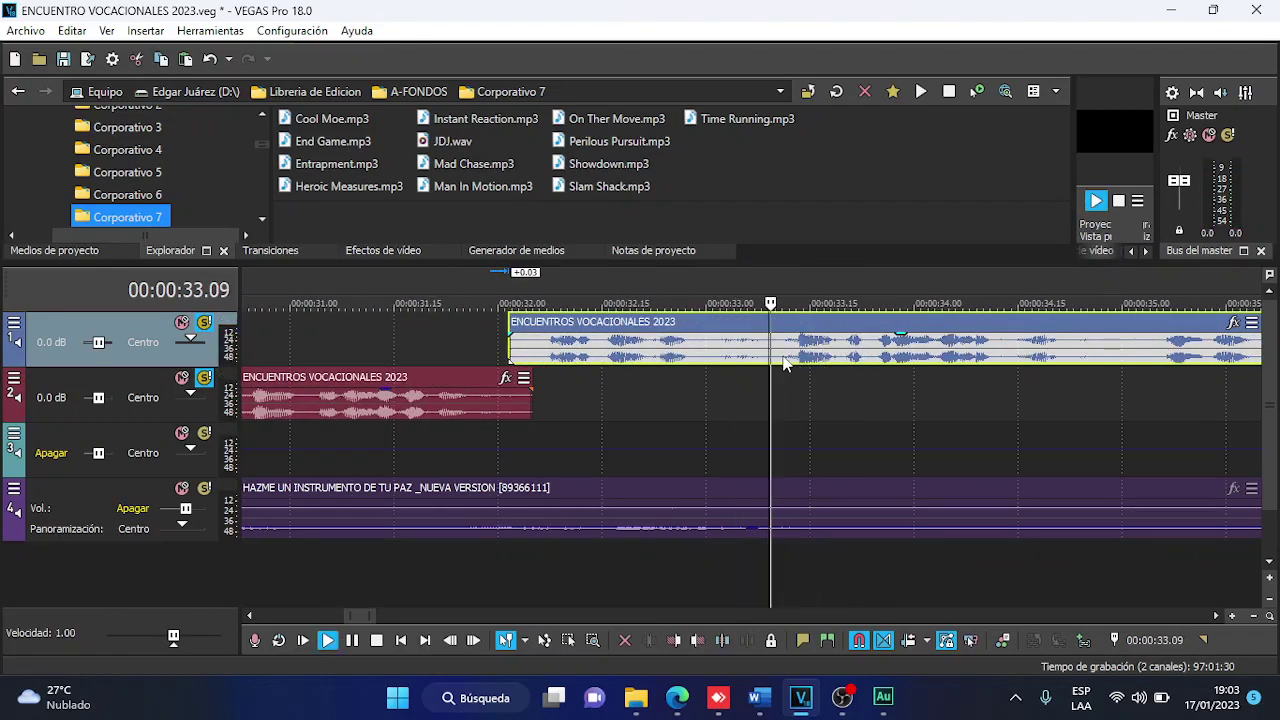
pyautogui.scroll(-2, 770, 362)
pyautogui.scroll(3, 770, 362)
pyautogui.scroll(1, 616, 365)
pyautogui.press('s')
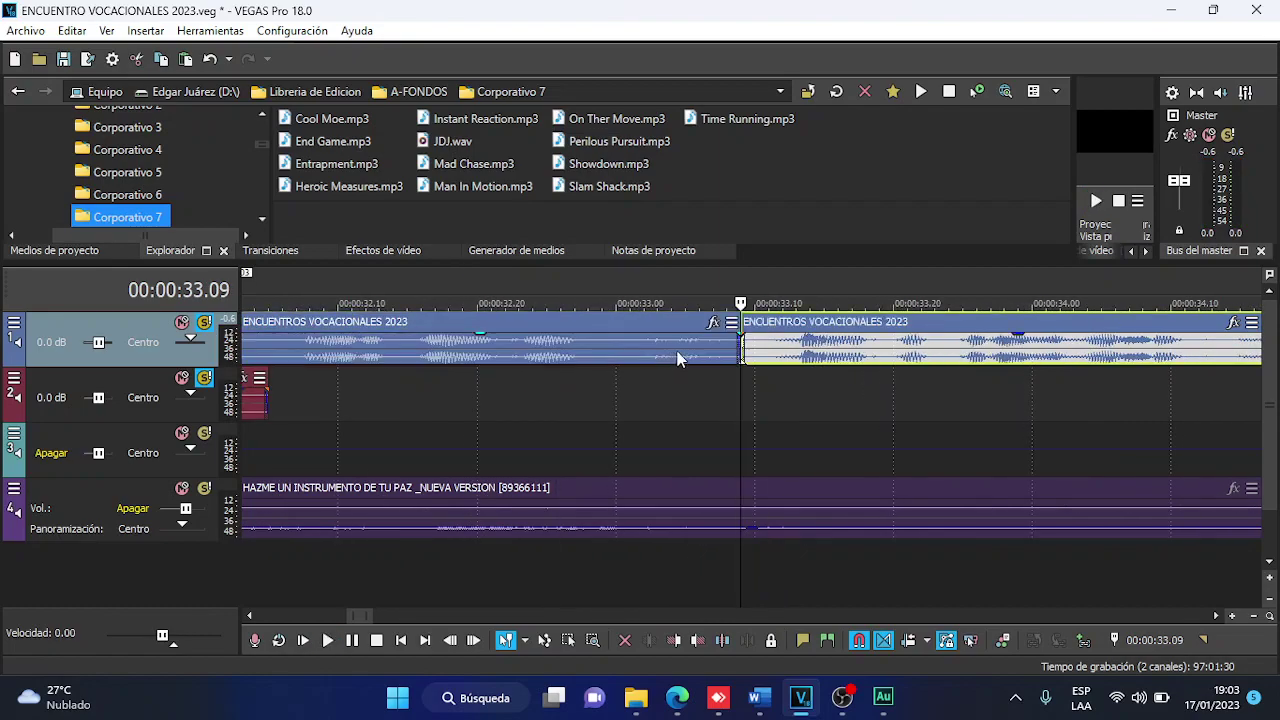
pyautogui.click(608, 358)
pyautogui.scroll(-3, 608, 358)
pyautogui.press('space')
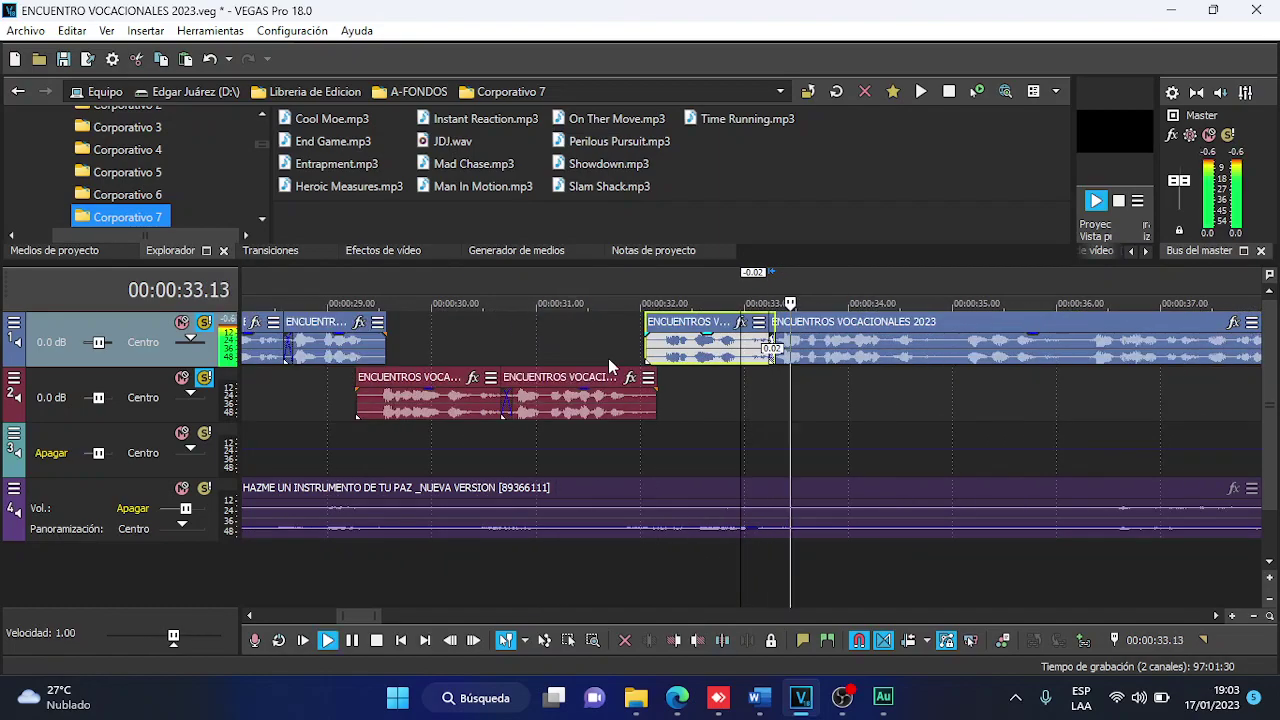
# Split the track 1 voice-over at about 00:00:34.29 and place the remainder on track 2 with a slight overlap.
pyautogui.scroll(1, 850, 360)
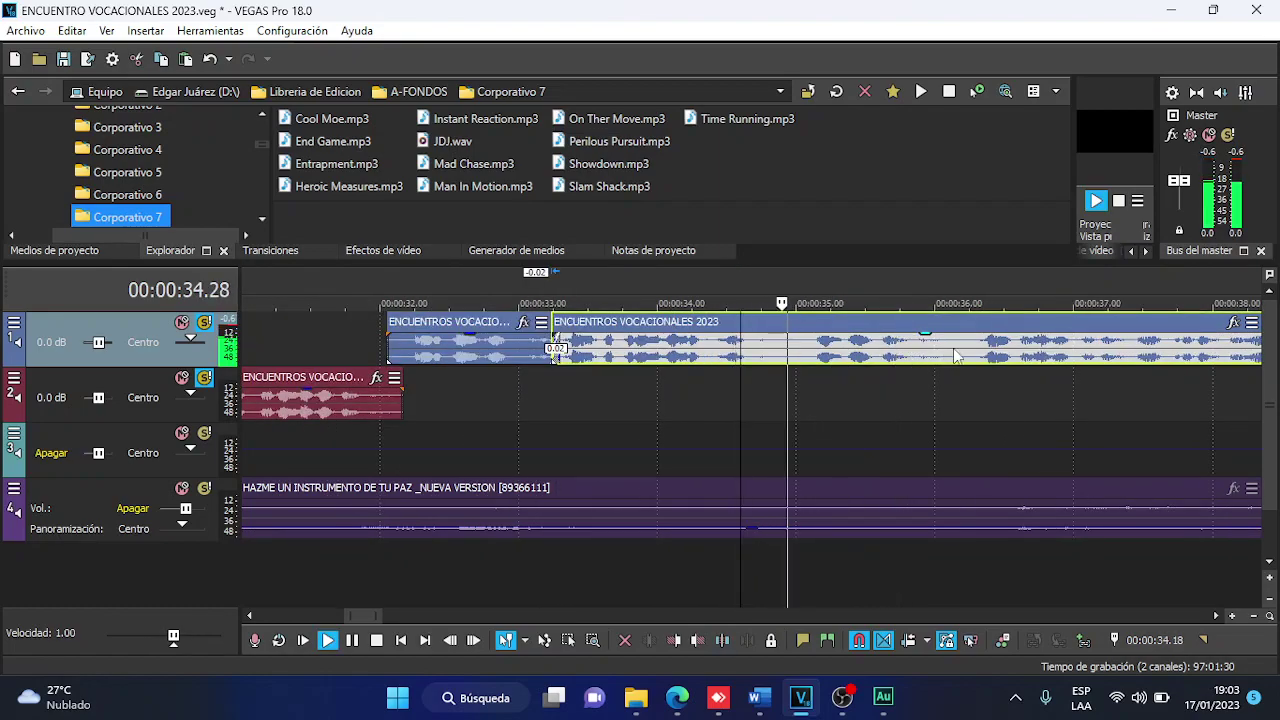
pyautogui.click(795, 356)
pyautogui.click(796, 358)
pyautogui.press('s')
pyautogui.moveTo(796, 358); pyautogui.dragTo(731, 384)
pyautogui.scroll(-3, 772, 405)
pyautogui.press('space')
pyautogui.press('space')
# Trim 3 frames off both the end of the track 1 segment and the start of the following track 2 segment, then play.
pyautogui.scroll(4, 729, 402)
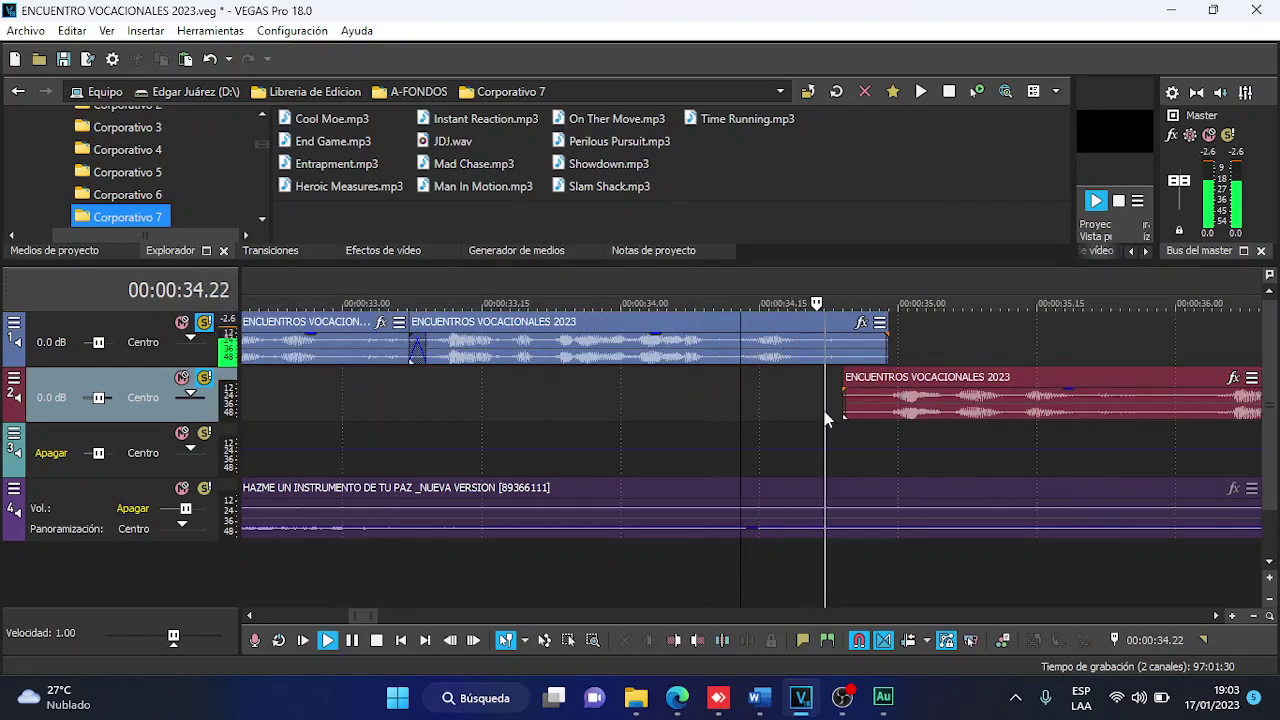
pyautogui.moveTo(888, 342); pyautogui.dragTo(856, 351)
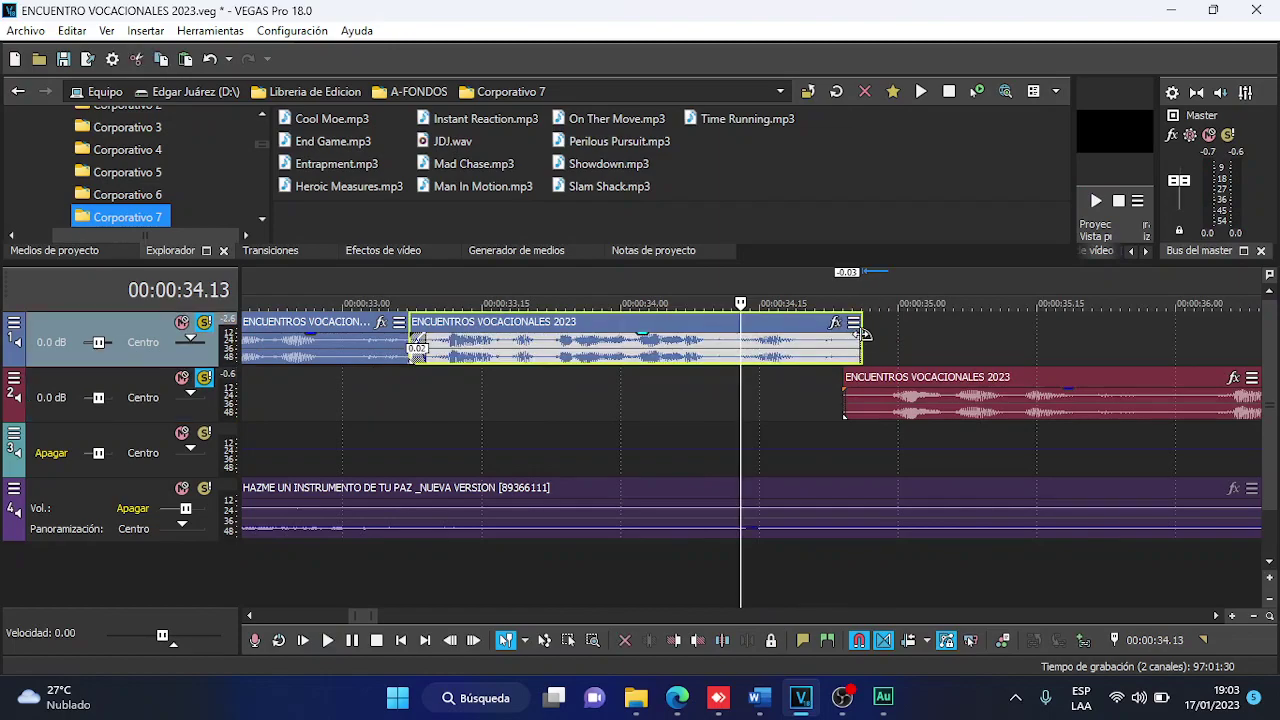
pyautogui.press('space')
pyautogui.moveTo(845, 395); pyautogui.dragTo(872, 395)
pyautogui.press('space')
pyautogui.press('space')
pyautogui.press('space')
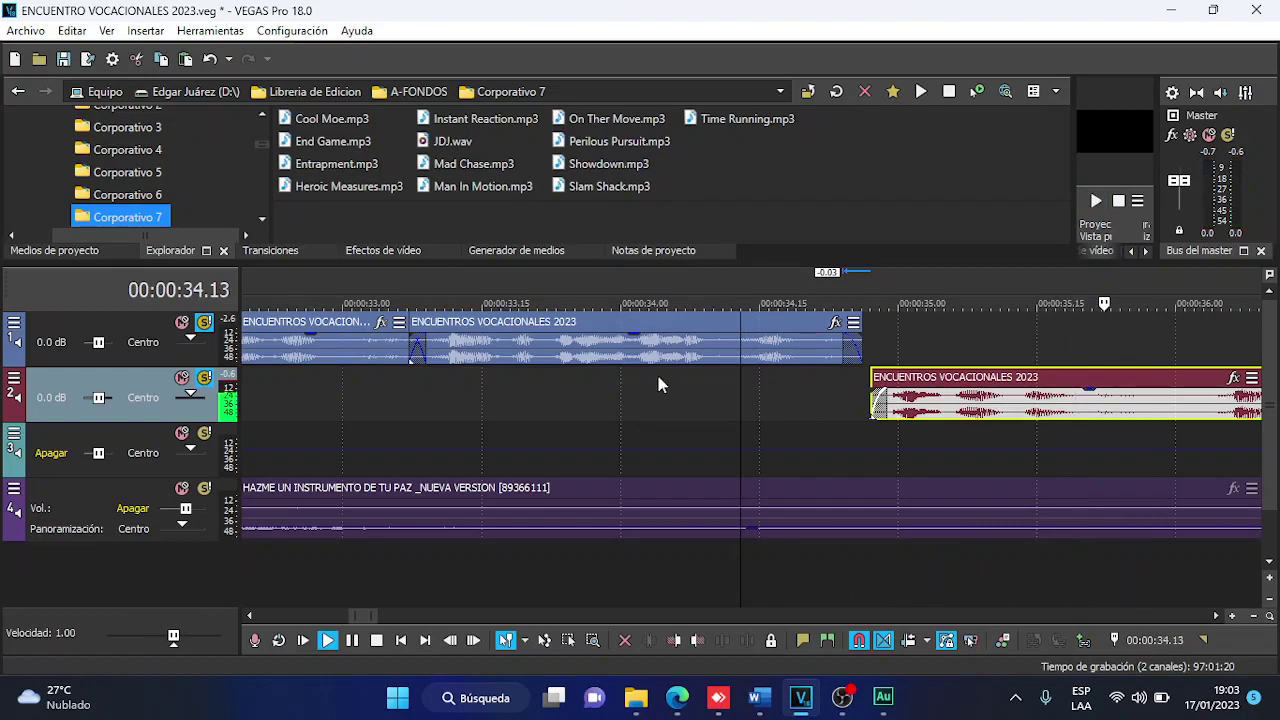
# Extend the end of the track 1 segment by 2 frames and shift the following track 2 segment 1 frame earlier.
pyautogui.click(660, 388)
pyautogui.press('space')
pyautogui.moveTo(860, 345); pyautogui.dragTo(880, 350)
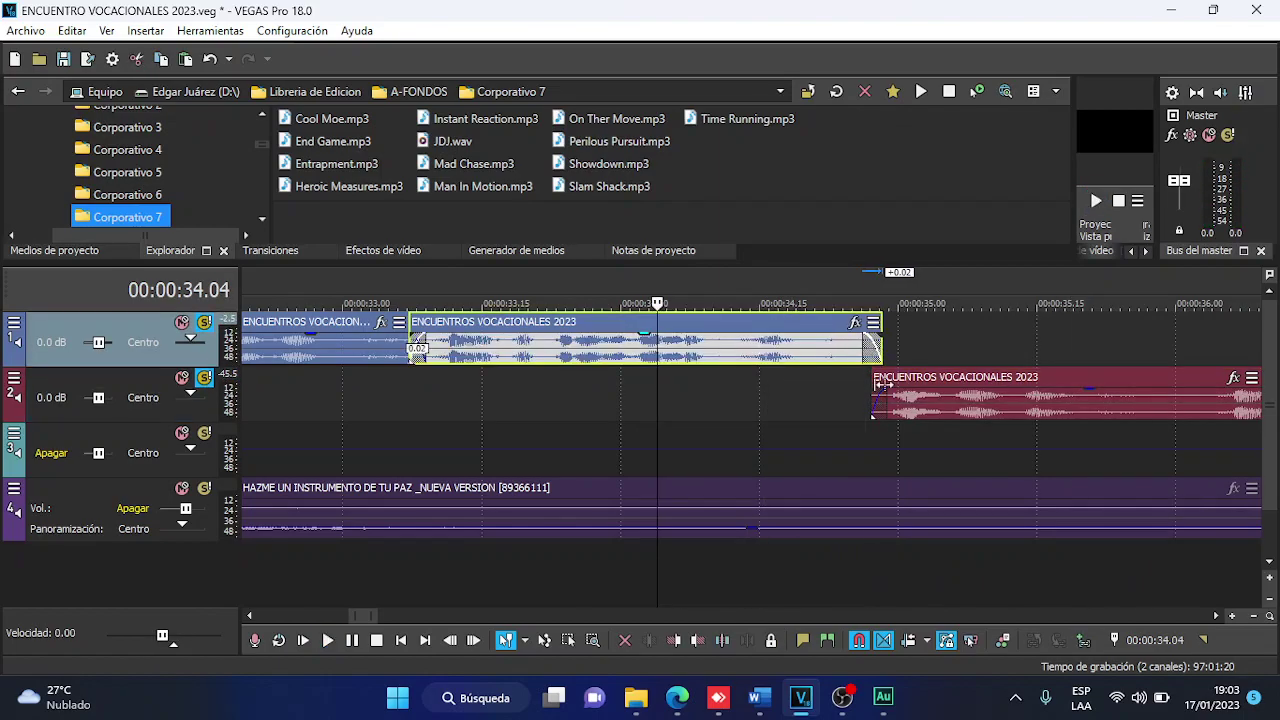
pyautogui.press('space')
pyautogui.click(914, 412)
# Split the track 2 voice-over at 00:00:36.00, shift the remainder 3 frames earlier into a crossfade, and play the join.
pyautogui.scroll(-3, 940, 412)
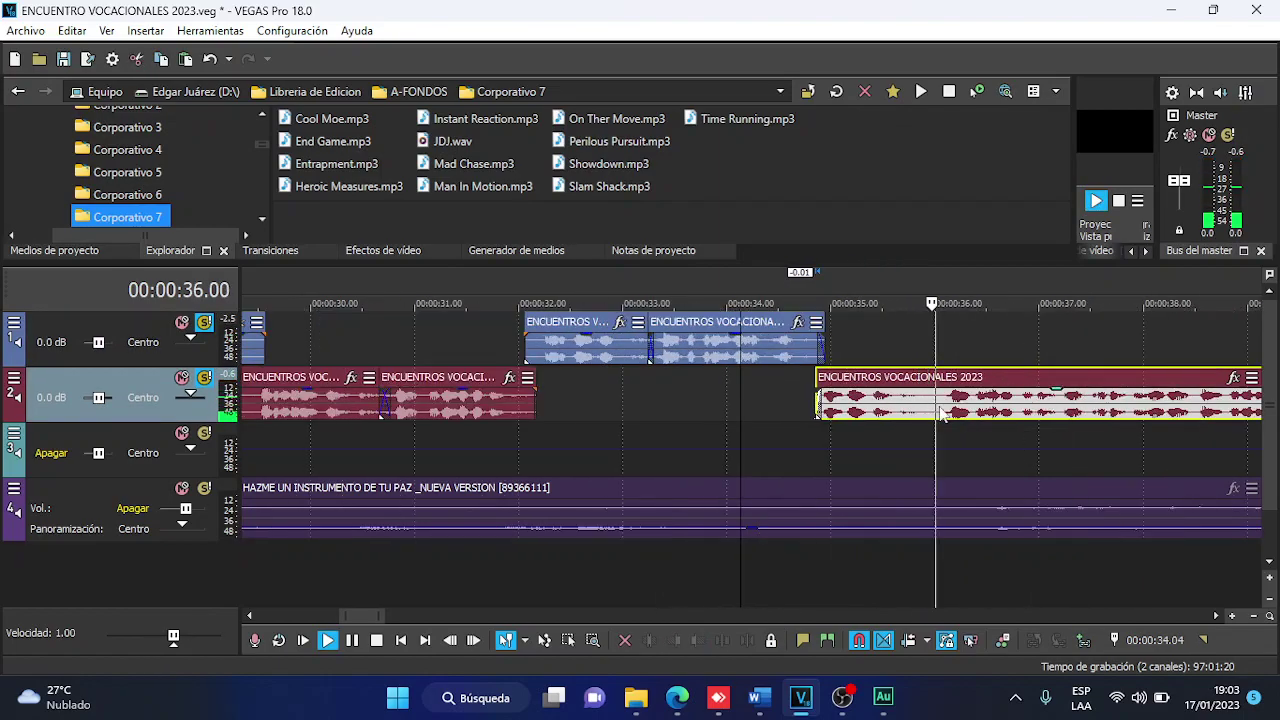
pyautogui.press('Return')
pyautogui.scroll(3, 900, 412)
pyautogui.press('s')
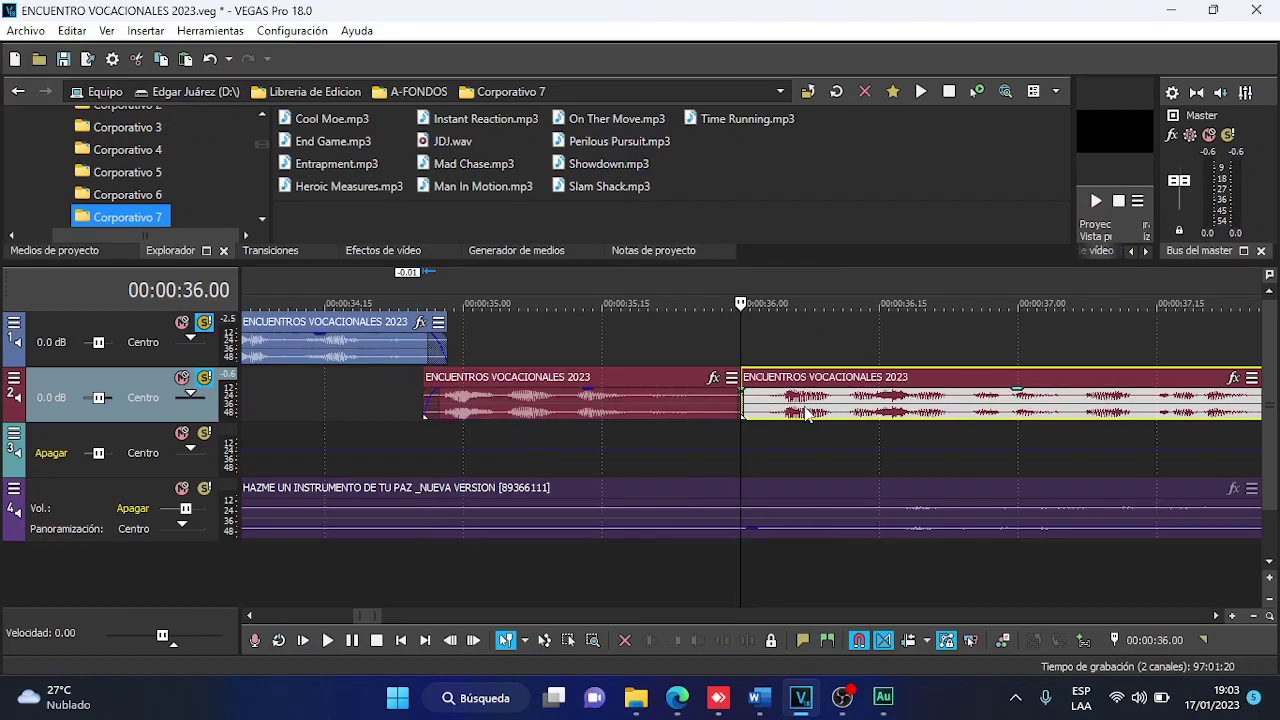
pyautogui.moveTo(805, 418); pyautogui.dragTo(775, 420)
pyautogui.click(617, 339)
pyautogui.press('space')
pyautogui.scroll(-6, 830, 400)
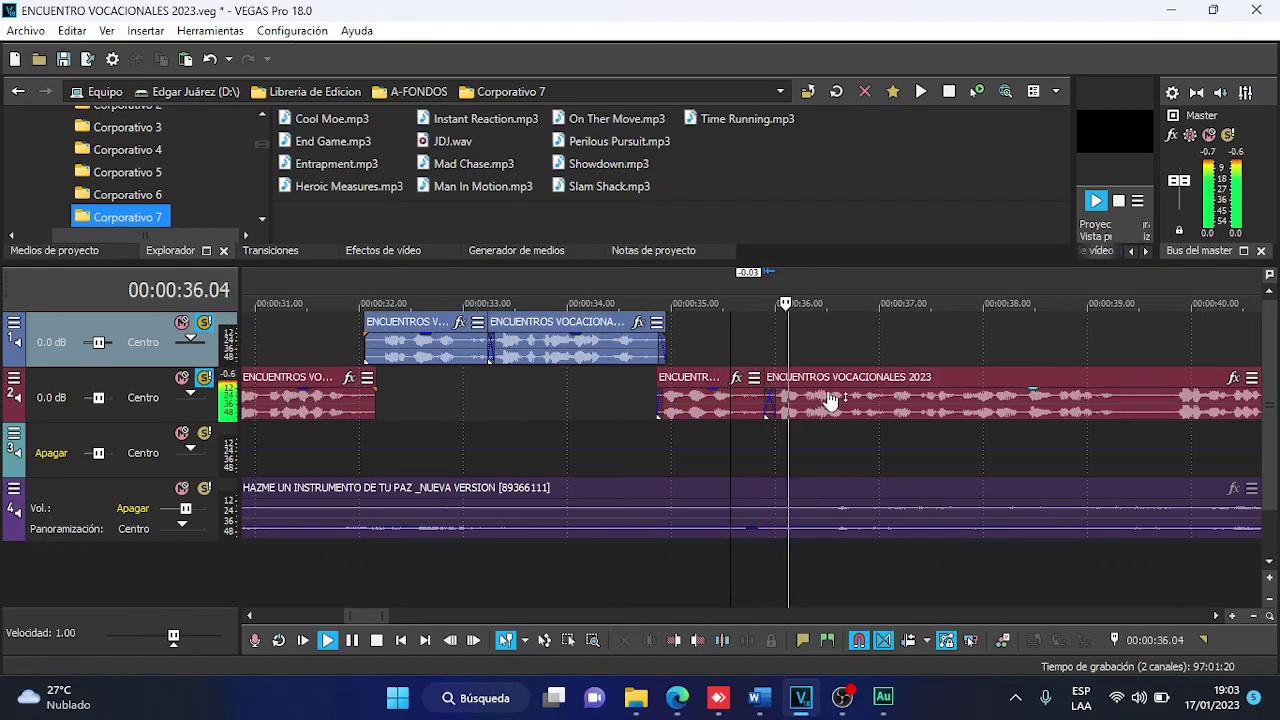
# Split the track 2 voice-over at 00:00:39.15, place the remainder on track 1 with a slight overlap, and play the transition.
pyautogui.click(867, 408)
pyautogui.press('s')
pyautogui.scroll(3, 867, 408)
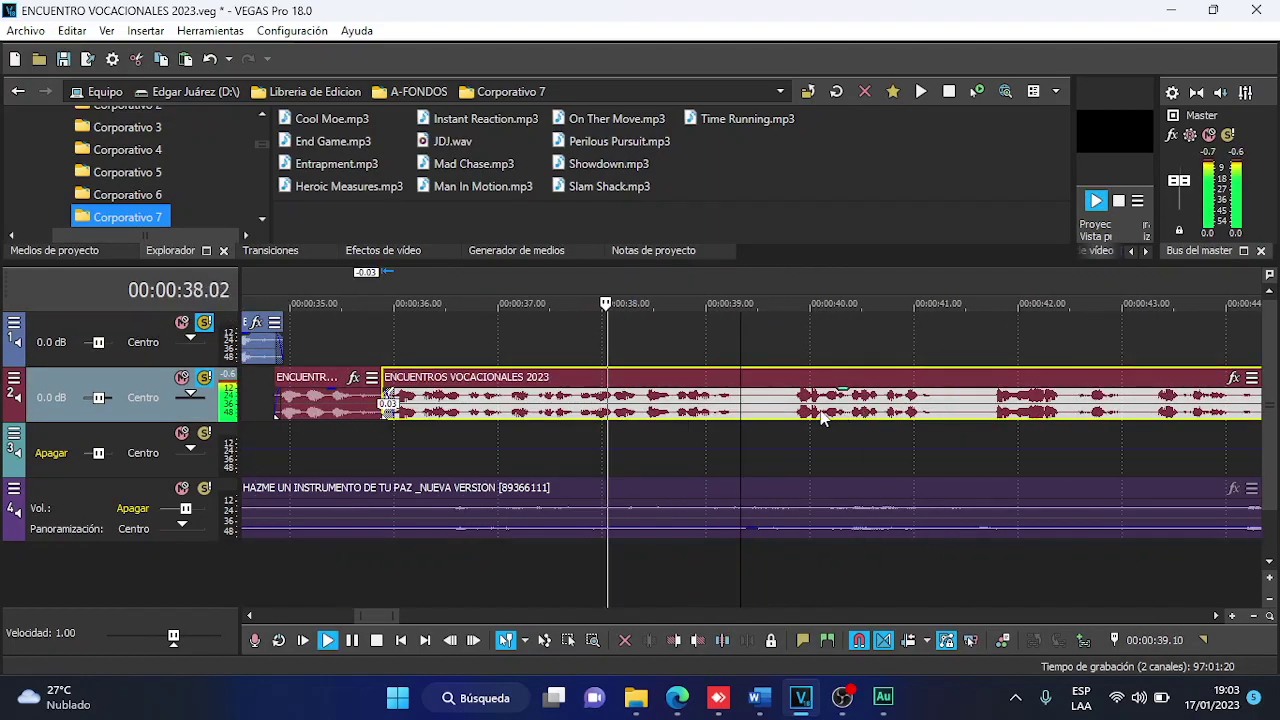
pyautogui.moveTo(789, 413); pyautogui.dragTo(777, 354)
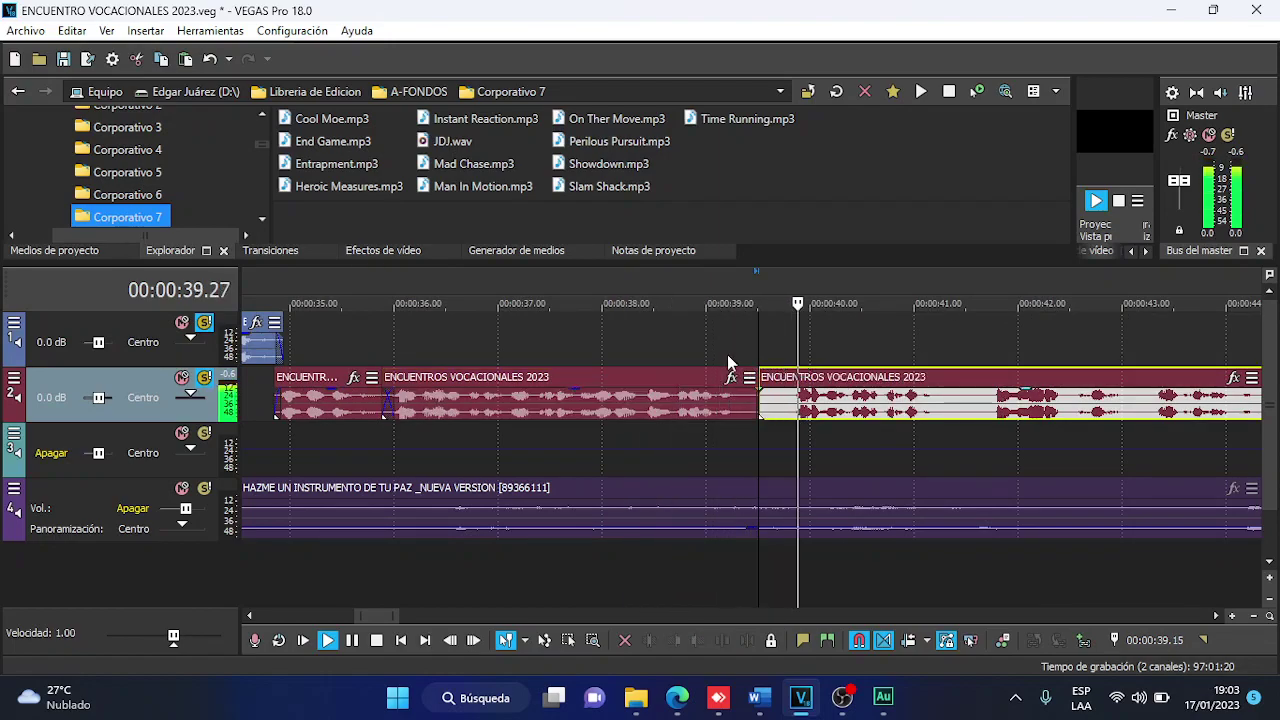
pyautogui.press('space')
pyautogui.press('space')
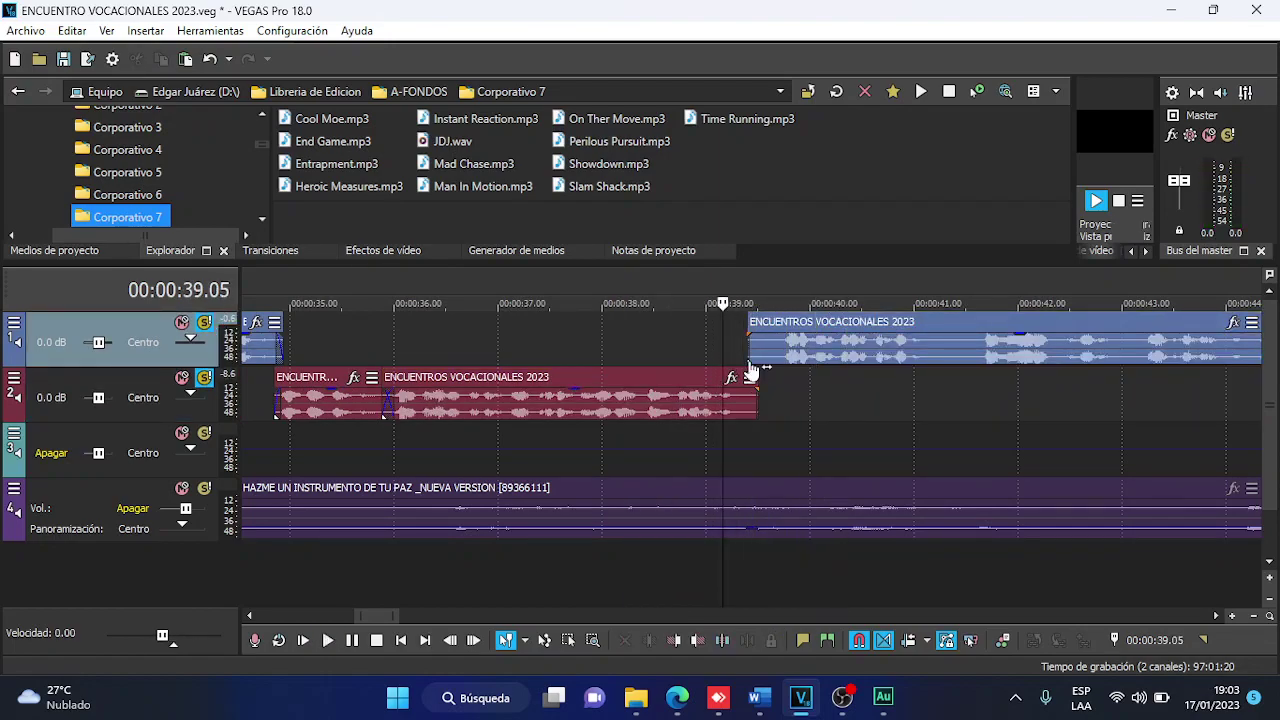
# Extend the end of the track 2 segment by 8 frames and move the track 1 segment later to about 00:00:39.21.
pyautogui.moveTo(776, 345); pyautogui.dragTo(777, 345)
pyautogui.moveTo(761, 409); pyautogui.dragTo(780, 409)
pyautogui.click(850, 350)
pyautogui.scroll(-3, 853, 375)
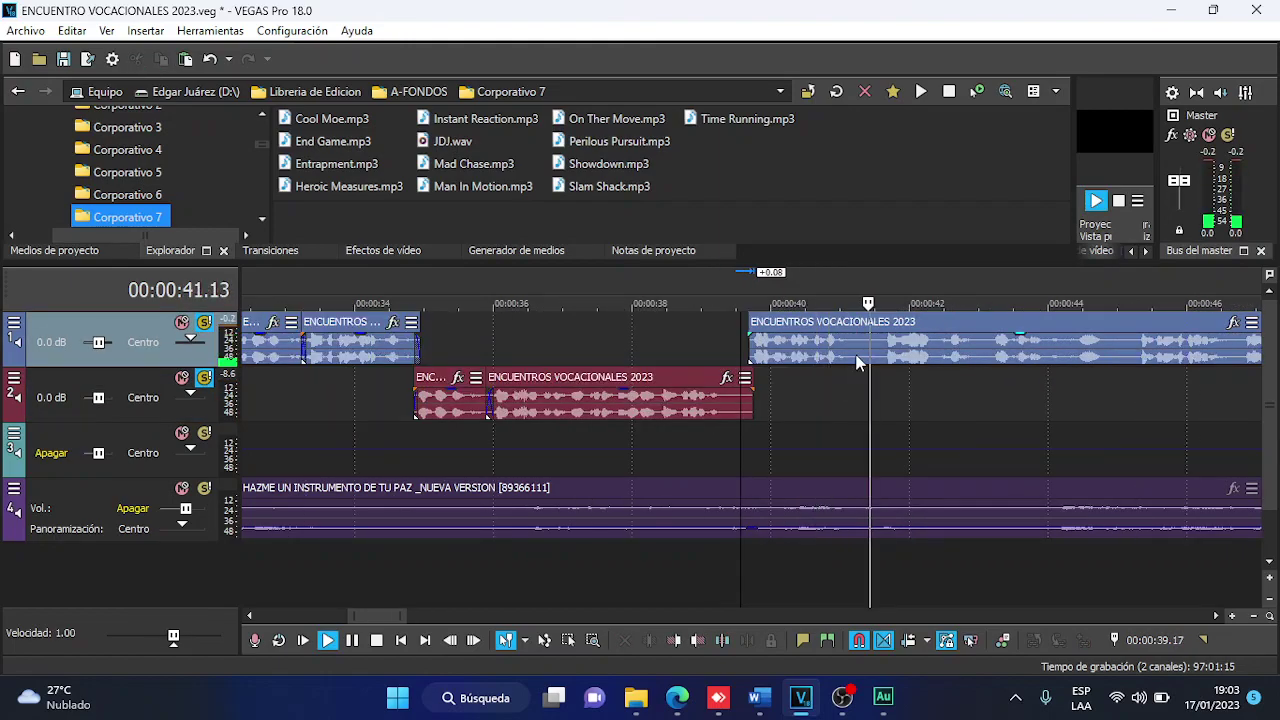
# Split the track 1 voice-over at 00:00:41.13, shift the remainder 6 frames earlier into a crossfade, and play the following phrase.
pyautogui.scroll(3, 857, 363)
pyautogui.press('Return')
pyautogui.scroll(-4, 838, 360)
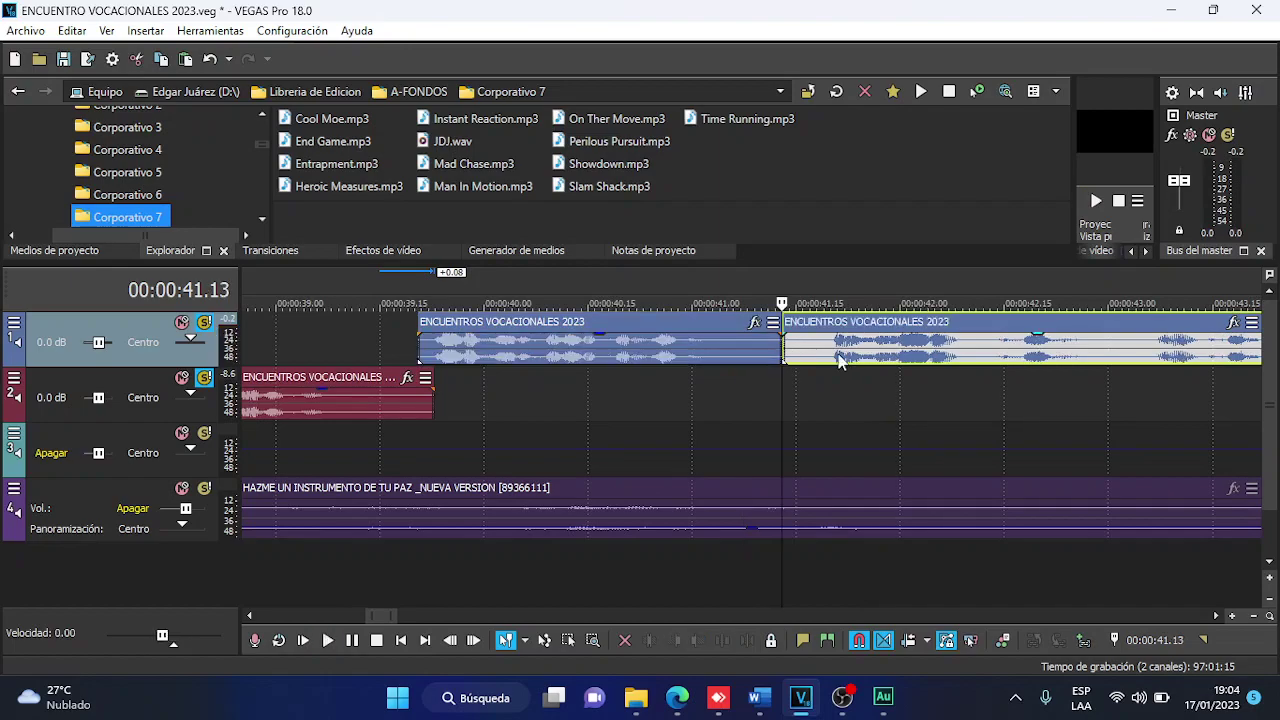
pyautogui.press('Return')
pyautogui.scroll(-2, 795, 366)
pyautogui.scroll(2, 787, 364)
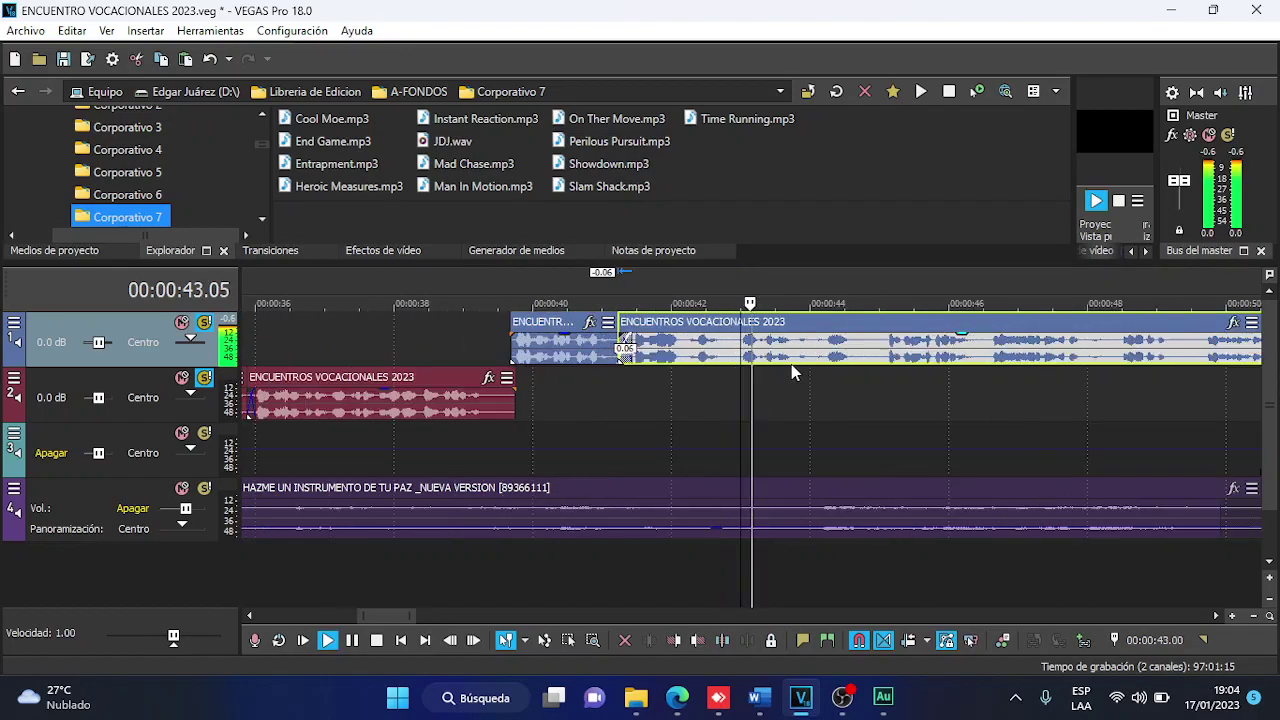
pyautogui.press('space')
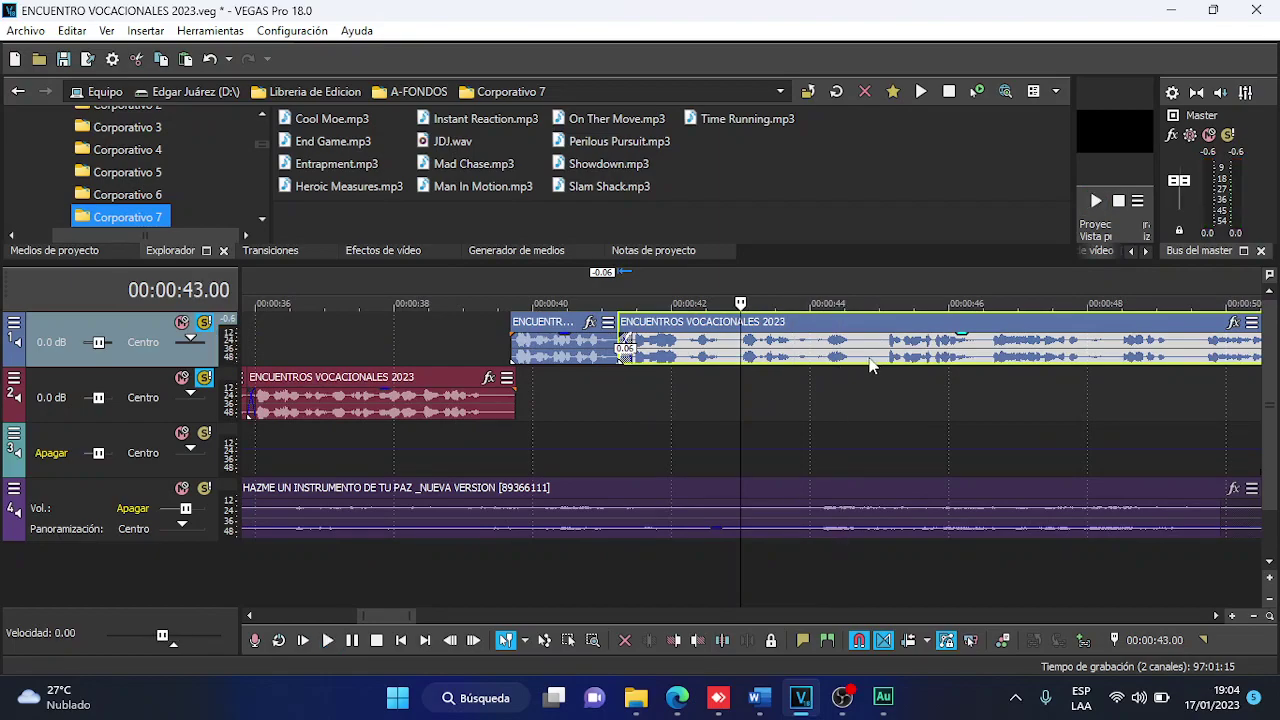
# Split the track 1 voice-over at about 00:00:44.25, shift the remainder 5 frames later, and play from 00:00:41.07.
pyautogui.click(868, 362)
pyautogui.press('s')
pyautogui.moveTo(885, 360); pyautogui.dragTo(897, 361)
pyautogui.click(624, 396)
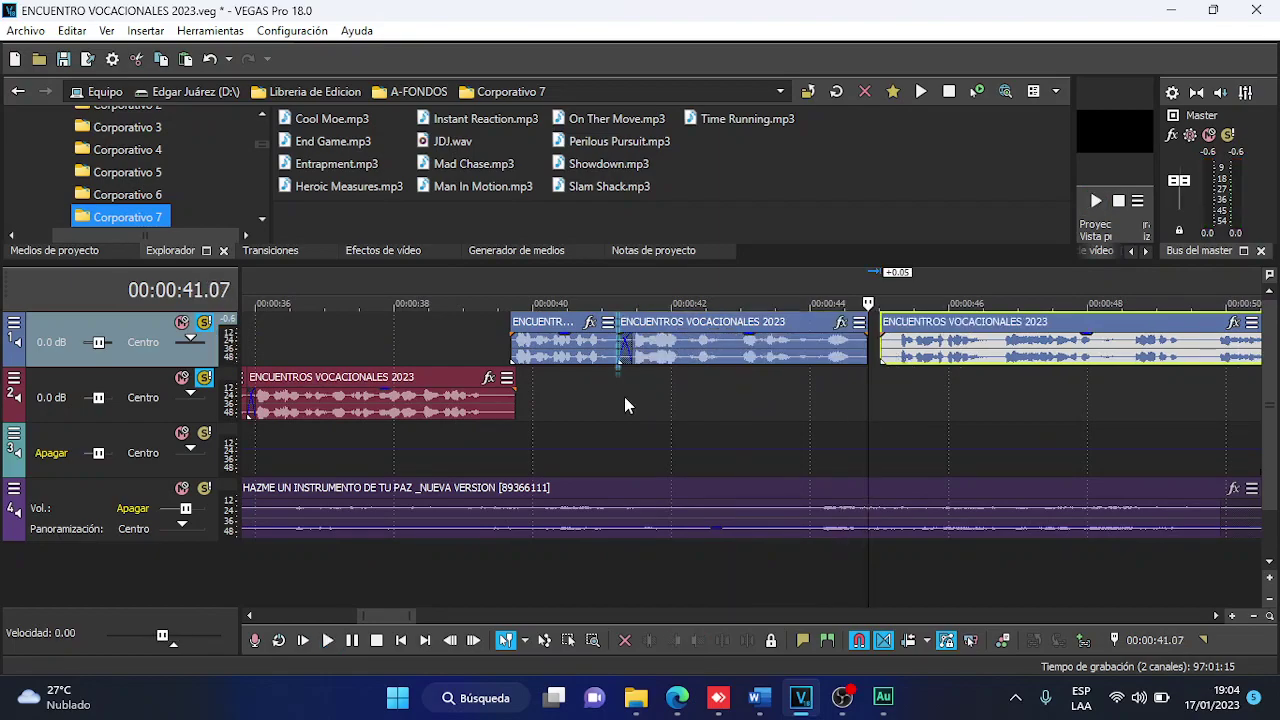
pyautogui.press('space')
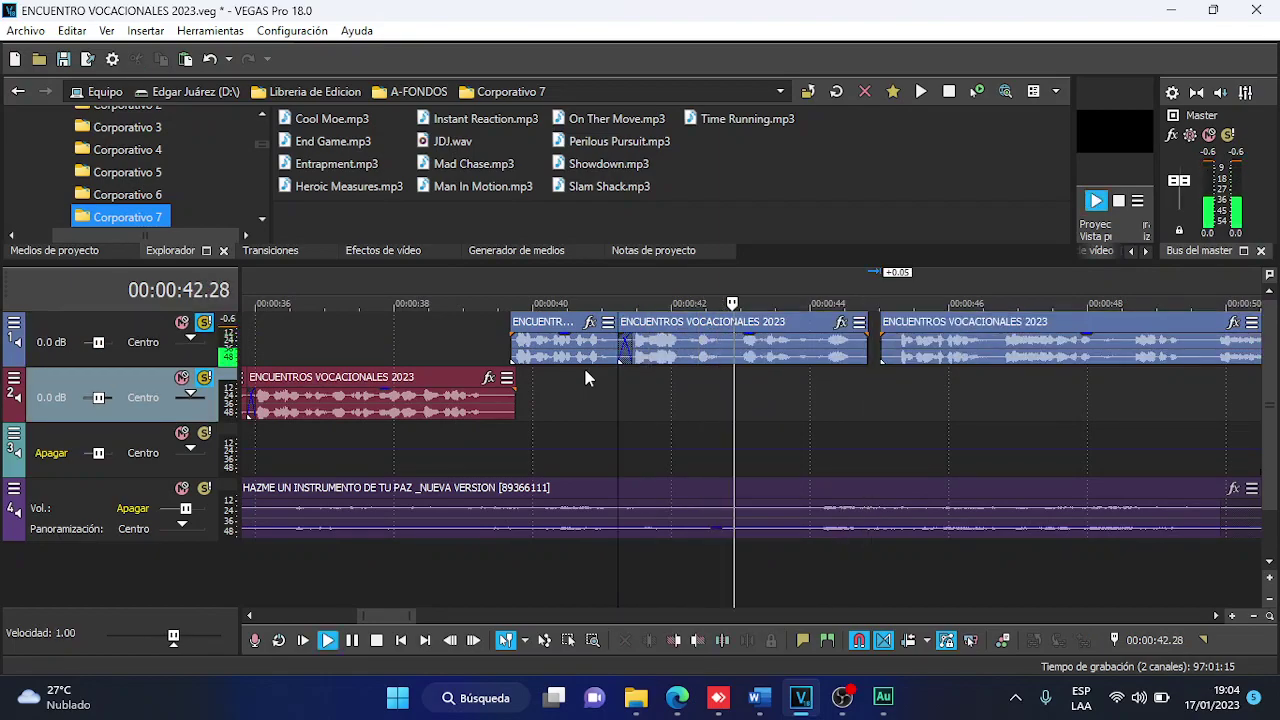
# Copy the short track 1 voice-over segment that starts near 00:00:39.21 onto track 2 and lower the copy's gain.
pyautogui.press('space')
pyautogui.click(518, 362)
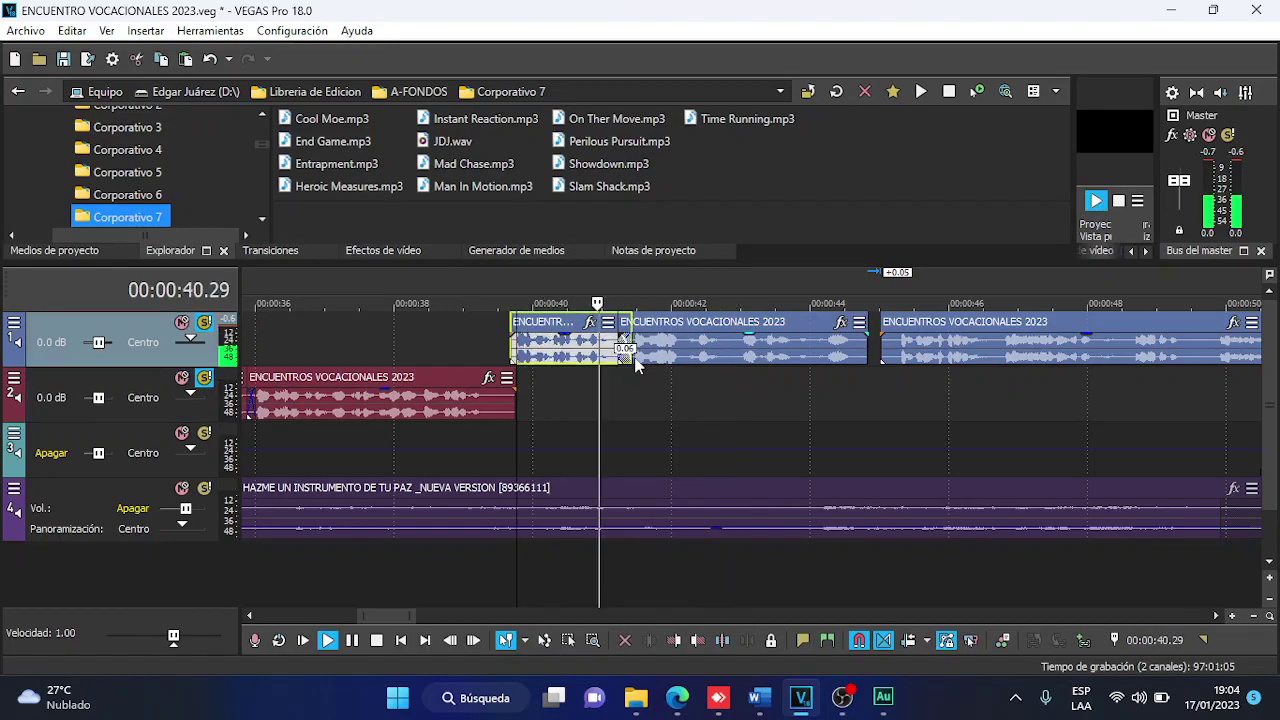
pyautogui.press('space')
pyautogui.click(585, 356)
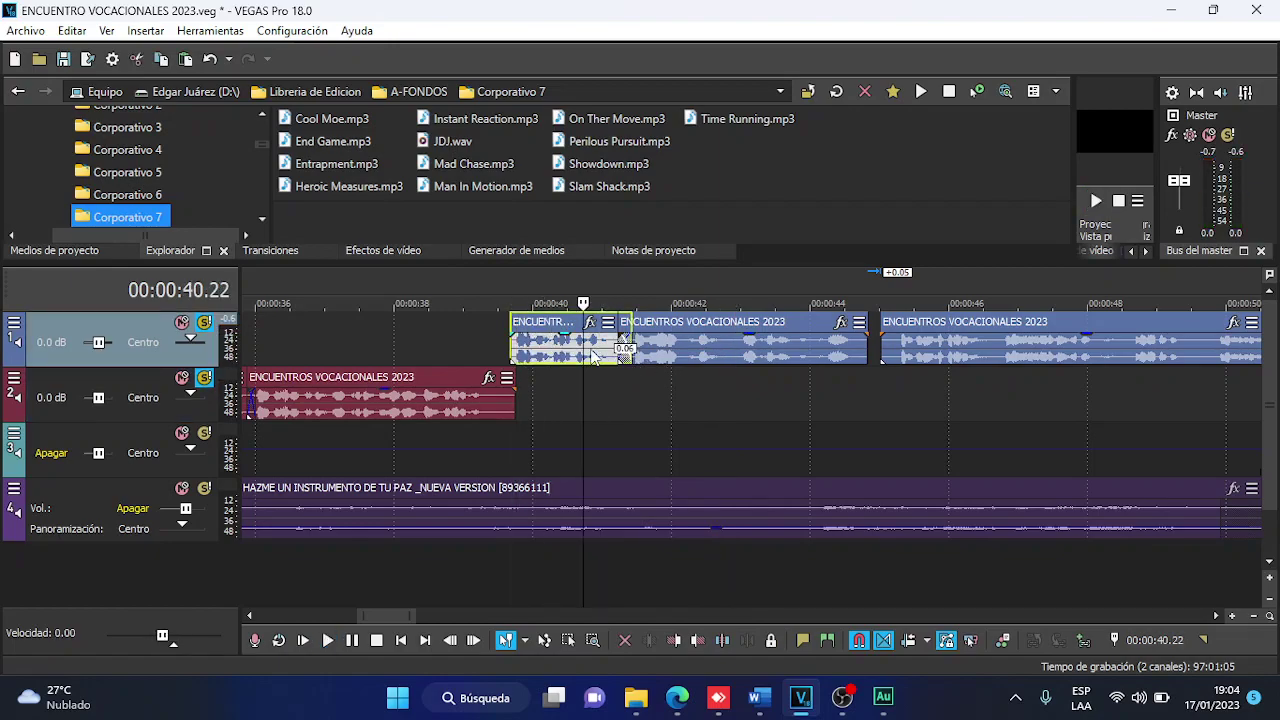
pyautogui.click(578, 398)
pyautogui.hotkey('ctrl', 'v')
pyautogui.moveTo(594, 397)
pyautogui.mouseDown()
pyautogui.moveTo(588, 387)
pyautogui.moveTo(585, 410)
pyautogui.mouseUp()
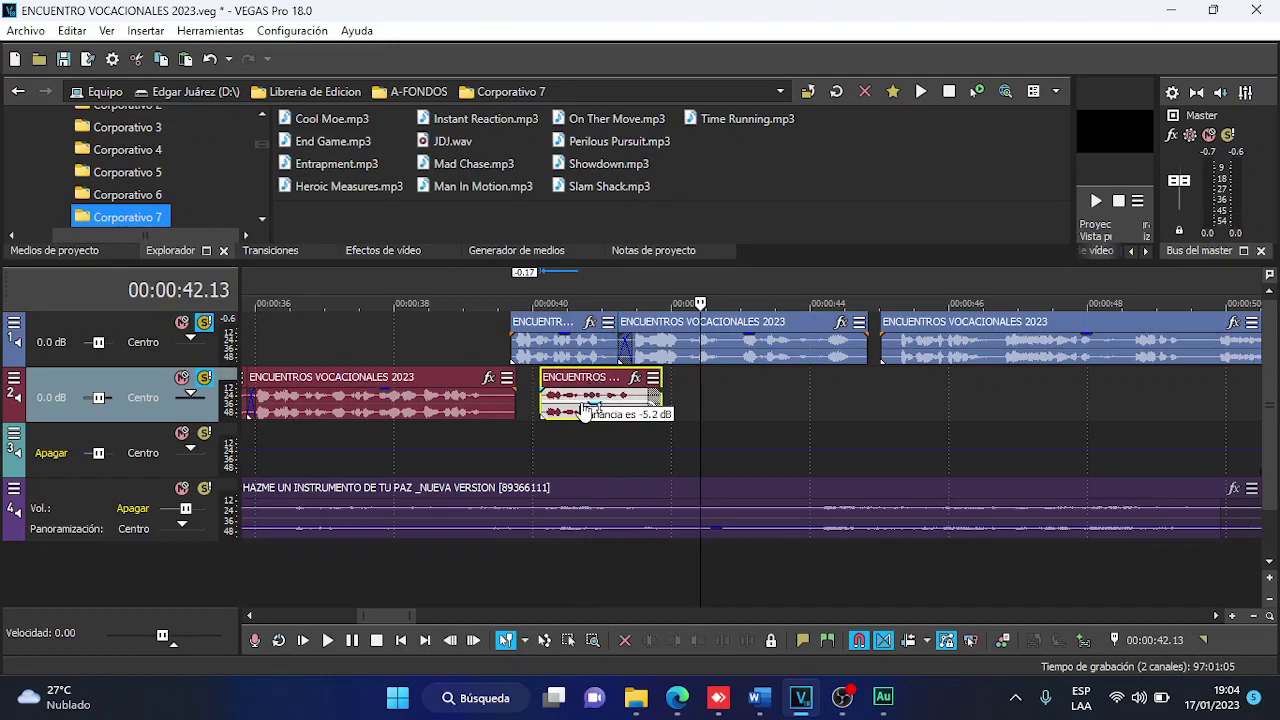
# Shift the track 2 copy 11 frames earlier, starting just after the track 1 original, and play the doubled phrase.
pyautogui.click(500, 332)
pyautogui.scroll(5, 500, 332)
pyautogui.moveTo(905, 400); pyautogui.dragTo(792, 425)
pyautogui.press('space')
pyautogui.scroll(-5, 851, 423)
pyautogui.scroll(5, 825, 408)
pyautogui.scroll(-5, 791, 423)
pyautogui.scroll(-3, 791, 423)
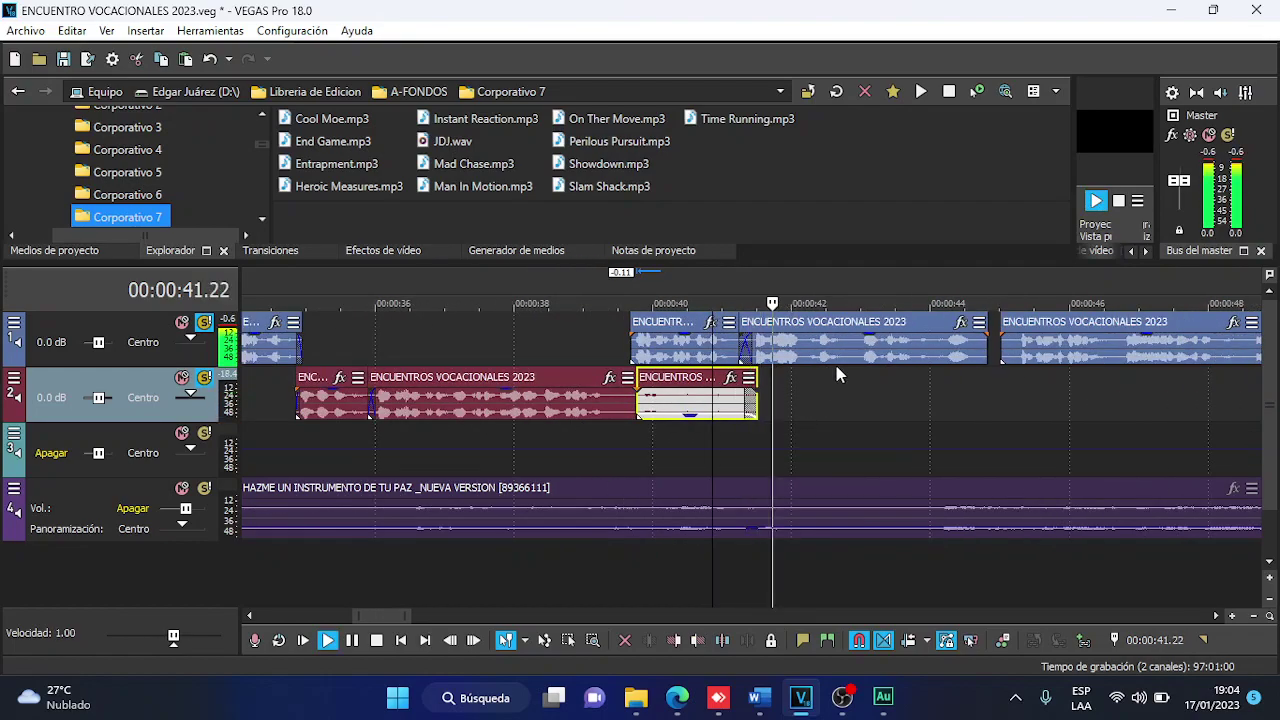
# Copy the following track 1 voice-over segment onto track 2 after the first copy, lower its gain, and play it.
pyautogui.press('space')
pyautogui.moveTo(799, 358); pyautogui.dragTo(843, 423)
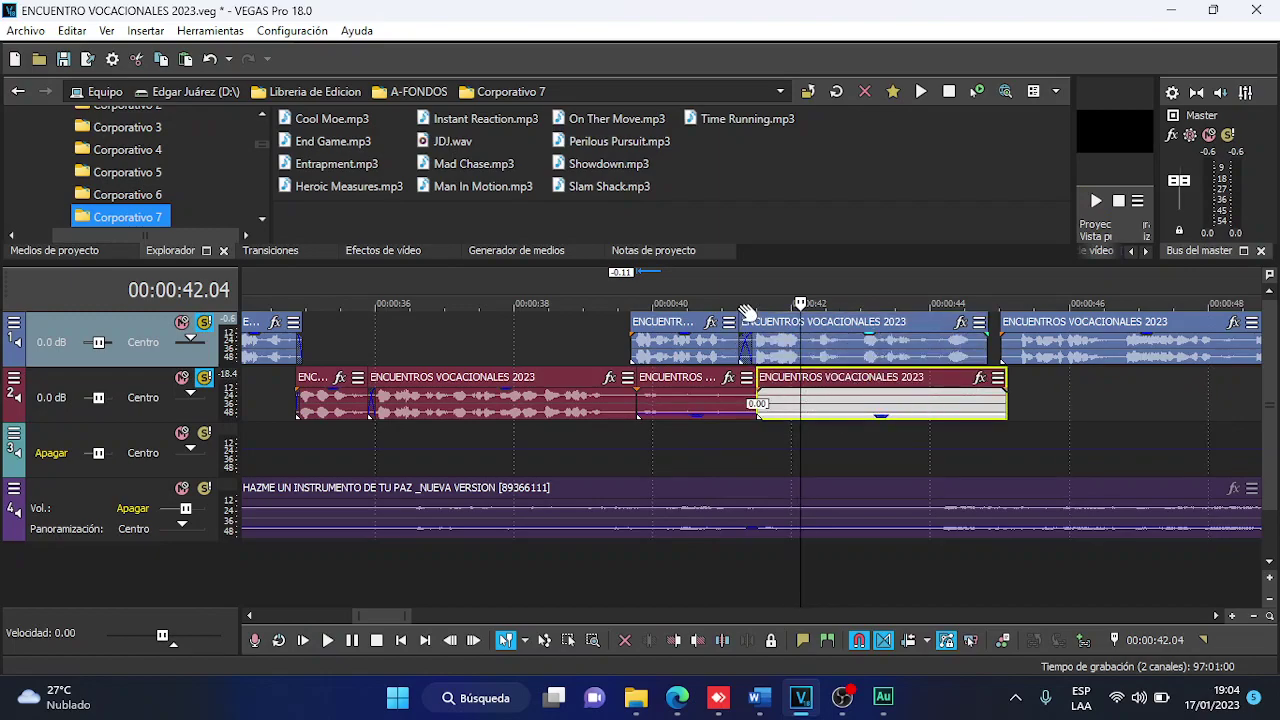
pyautogui.click(727, 360)
pyautogui.press('space')
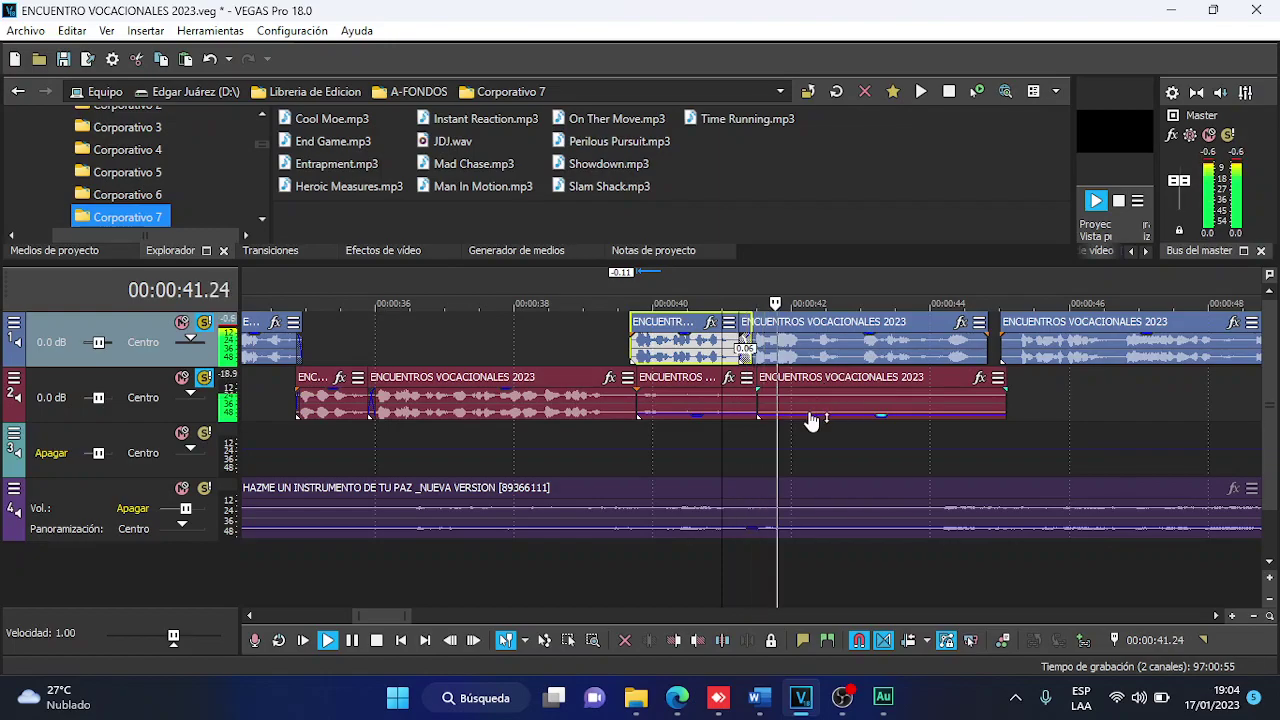
# Adjust the gain of the second track 2 copy, shift it 5 frames earlier into a 6-frame crossfade, and play the passage.
pyautogui.moveTo(812, 420); pyautogui.dragTo(846, 423)
pyautogui.press('space')
pyautogui.scroll(4, 745, 403)
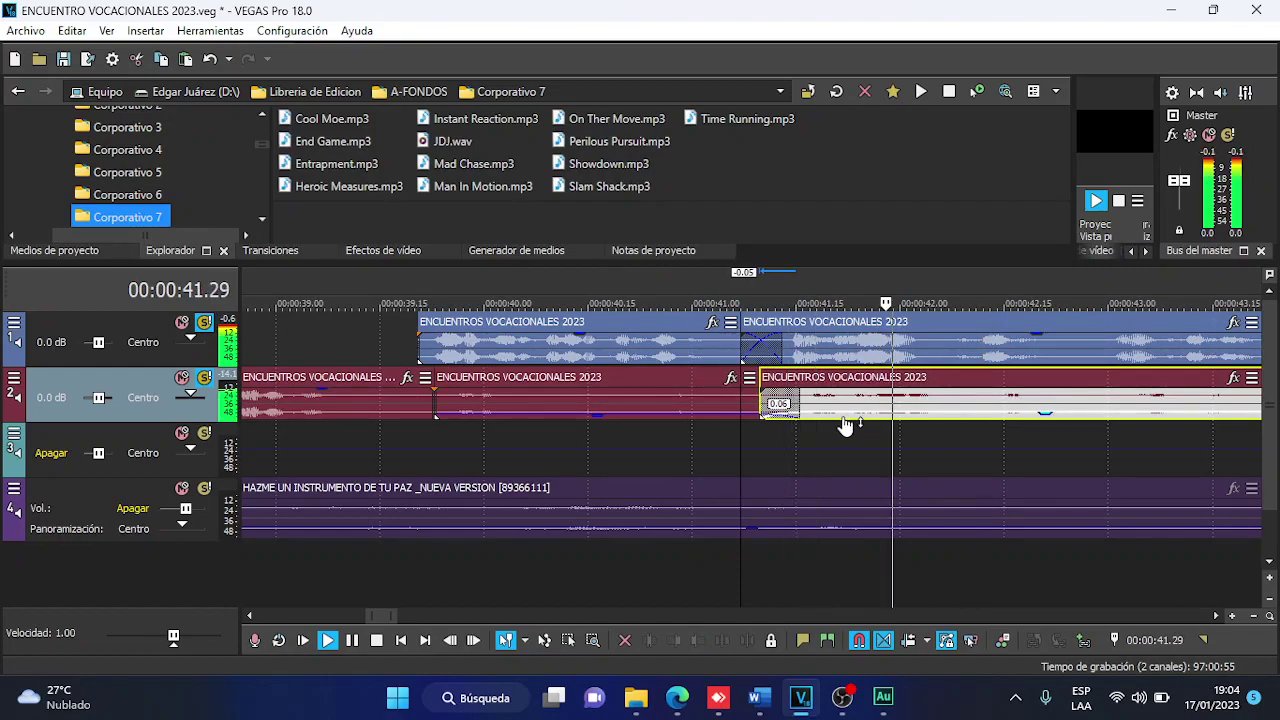
pyautogui.scroll(-4, 843, 422)
pyautogui.scroll(-2, 840, 425)
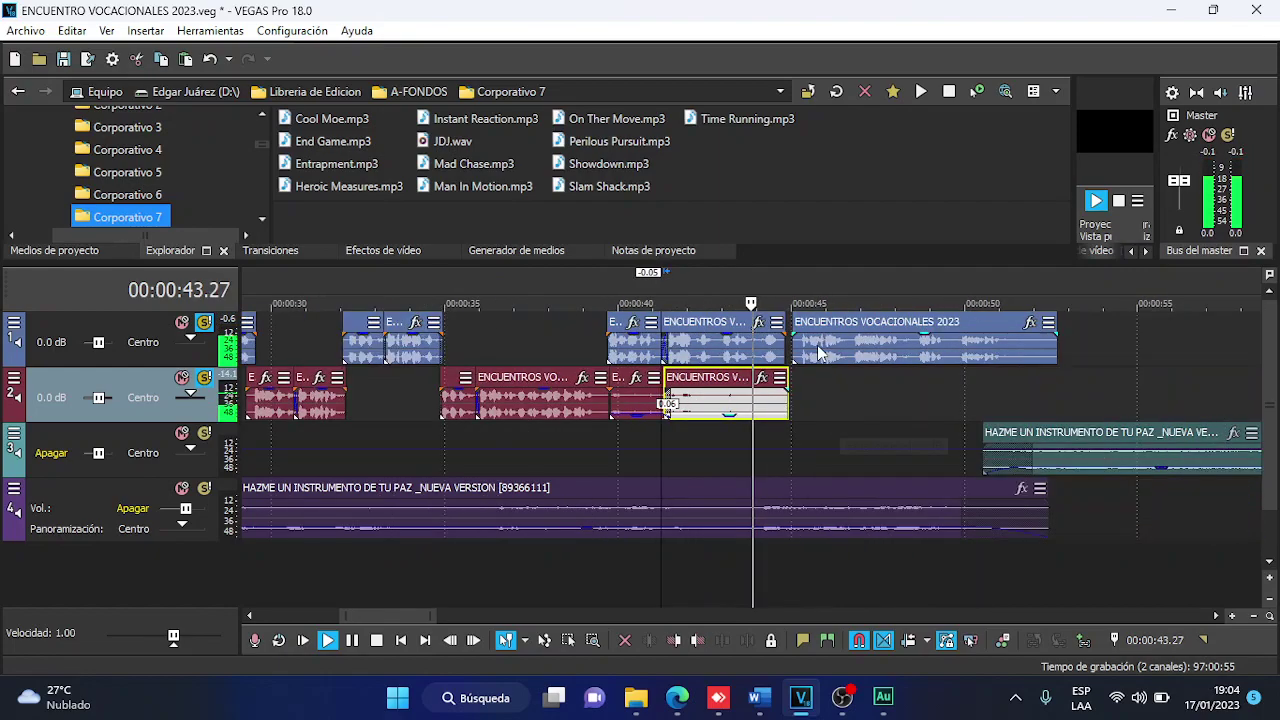
# Trim about 6 frames off the start of the last track 1 voice-over segment and shift it 11 frames earlier.
pyautogui.click(817, 345)
pyautogui.scroll(5, 810, 345)
pyautogui.press('space')
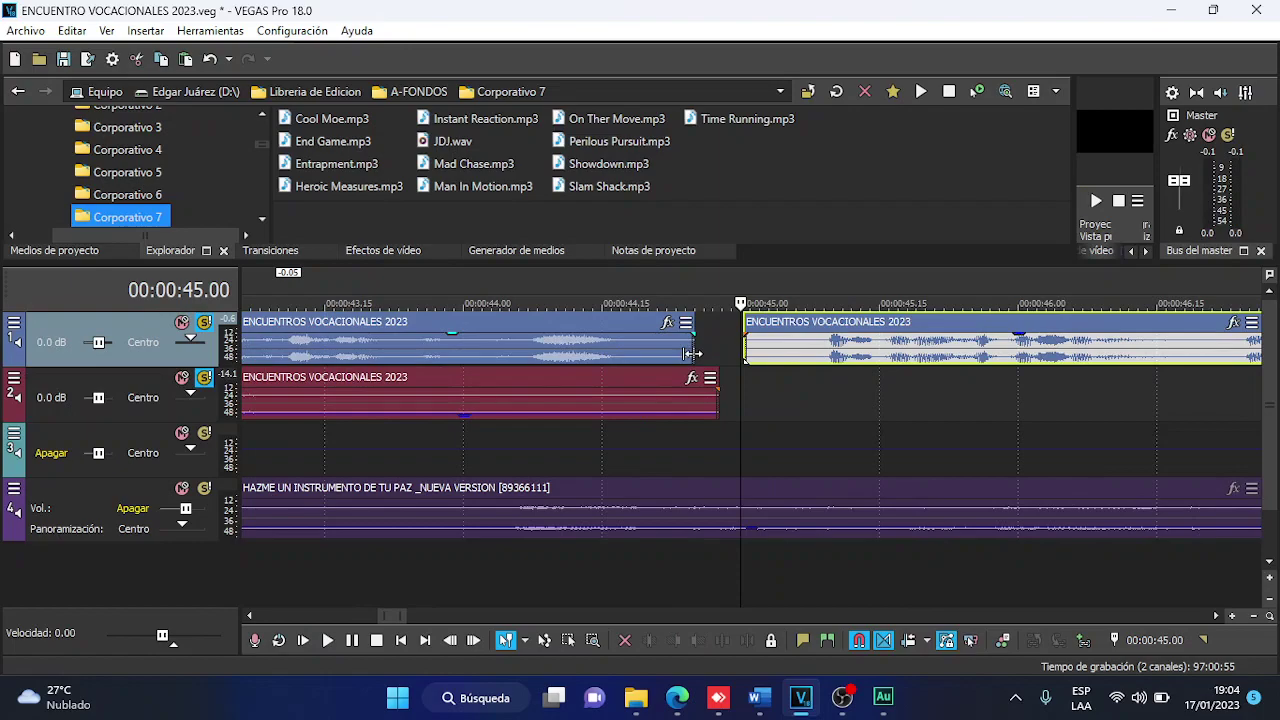
pyautogui.moveTo(662, 361); pyautogui.dragTo(618, 358)
pyautogui.moveTo(745, 353)
pyautogui.mouseDown()
pyautogui.moveTo(786, 346)
pyautogui.moveTo(741, 352)
pyautogui.mouseUp()
pyautogui.scroll(-3, 788, 352)
pyautogui.scroll(3, 785, 355)
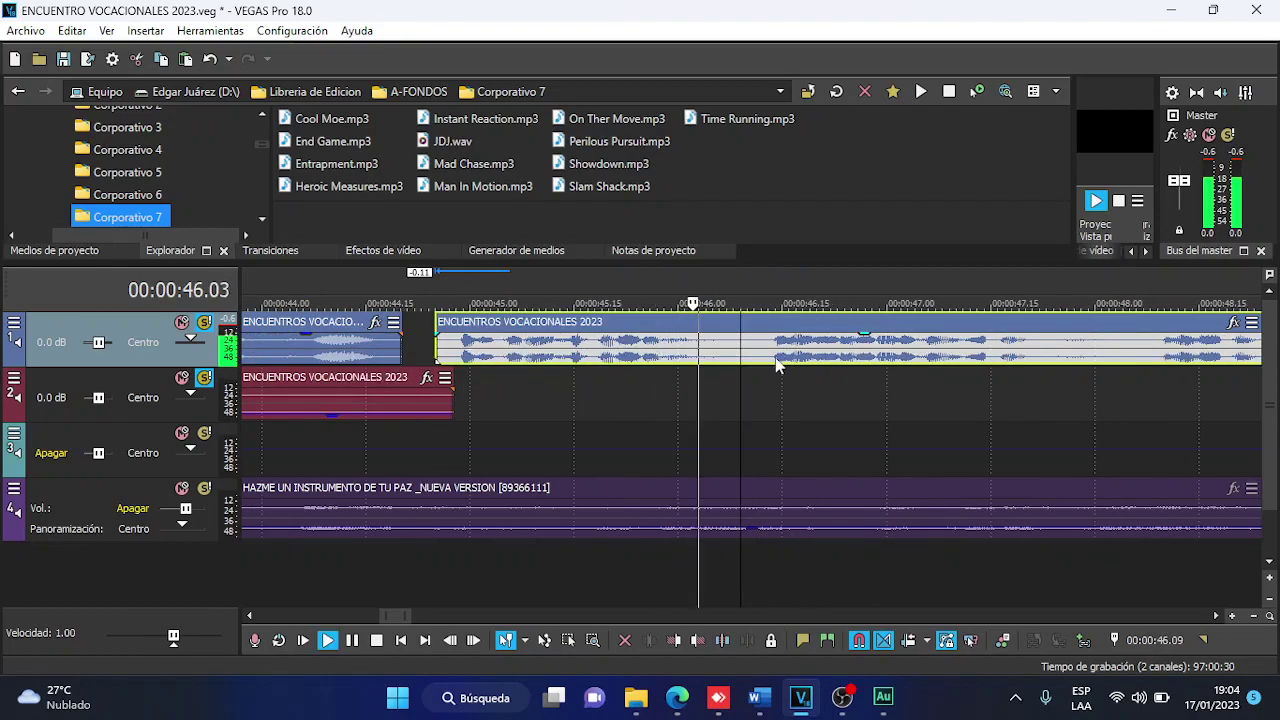
# Split the last track 1 voice-over segment at 00:00:46.08, shift the remainder 5 frames earlier into a crossfade, and play it.
pyautogui.press('Return')
pyautogui.press('s')
pyautogui.moveTo(775, 363); pyautogui.dragTo(766, 371)
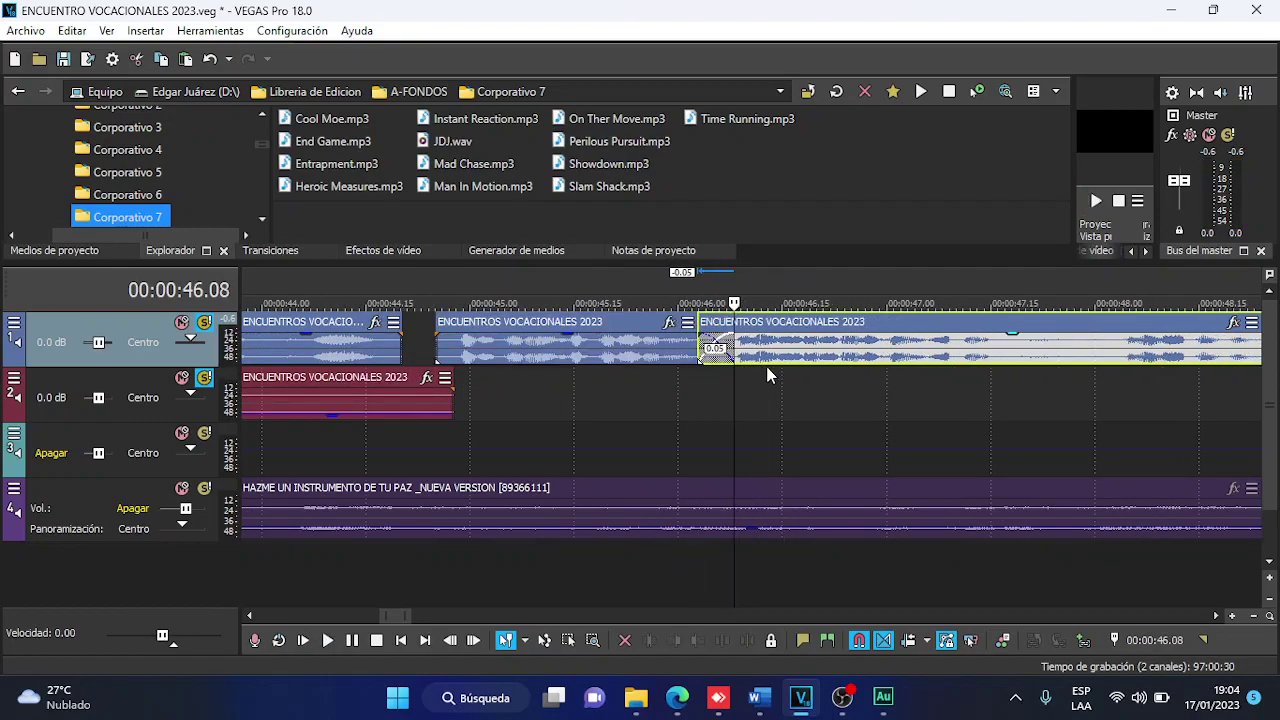
pyautogui.press('space')
pyautogui.scroll(-3, 800, 363)
pyautogui.scroll(3, 830, 355)
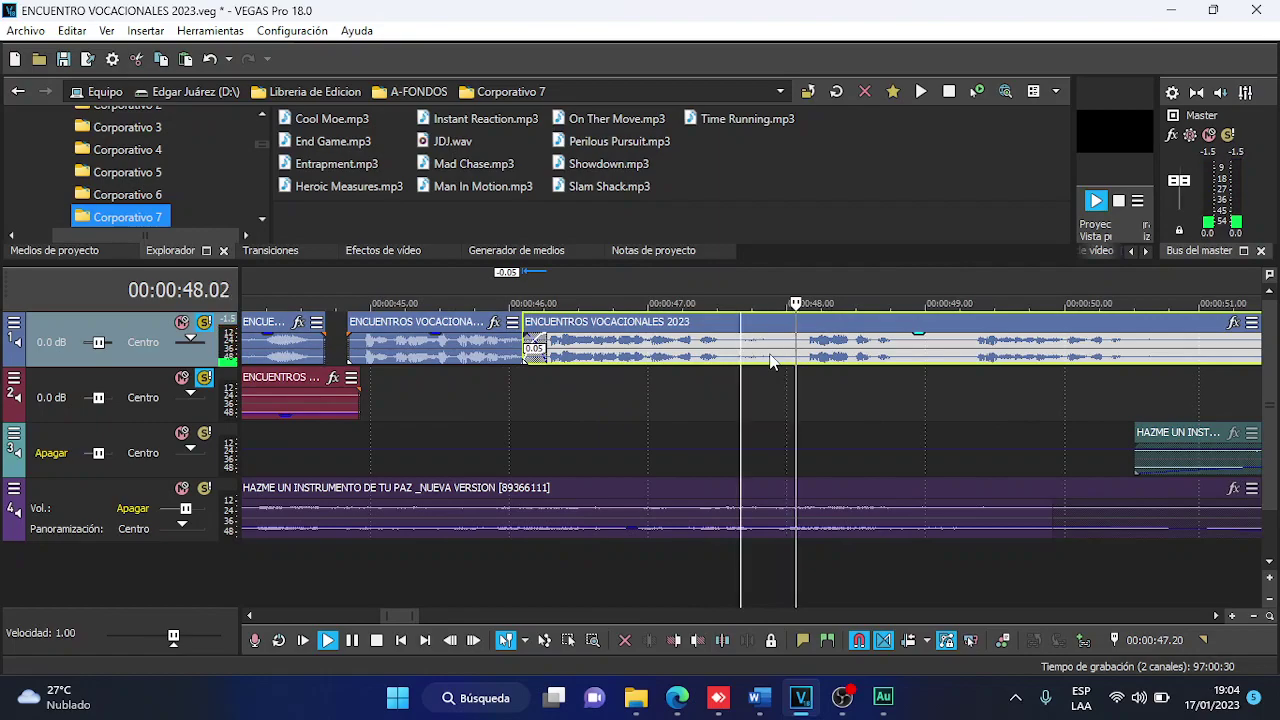
# Trim 1 second 4 frames off the end of the final track 1 voice-over segment and save the project.
pyautogui.scroll(-4, 780, 360)
pyautogui.scroll(-3, 775, 361)
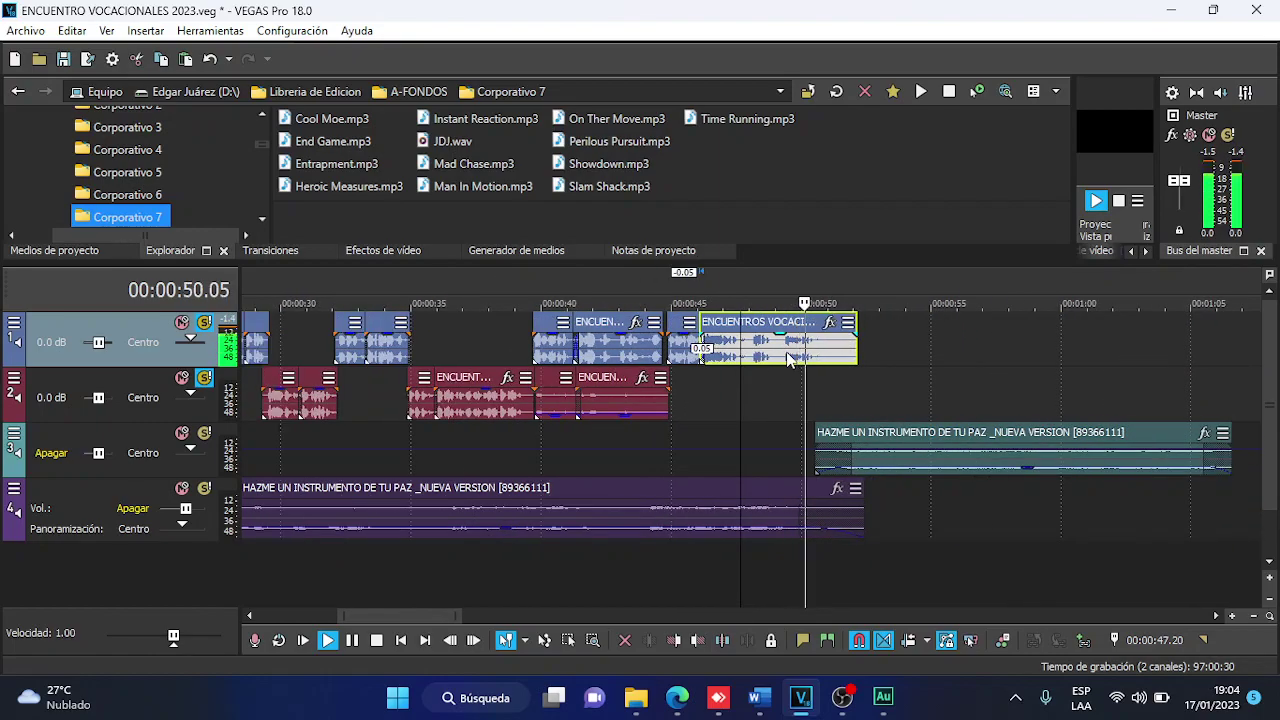
pyautogui.scroll(-3, 785, 360)
pyautogui.click(788, 360)
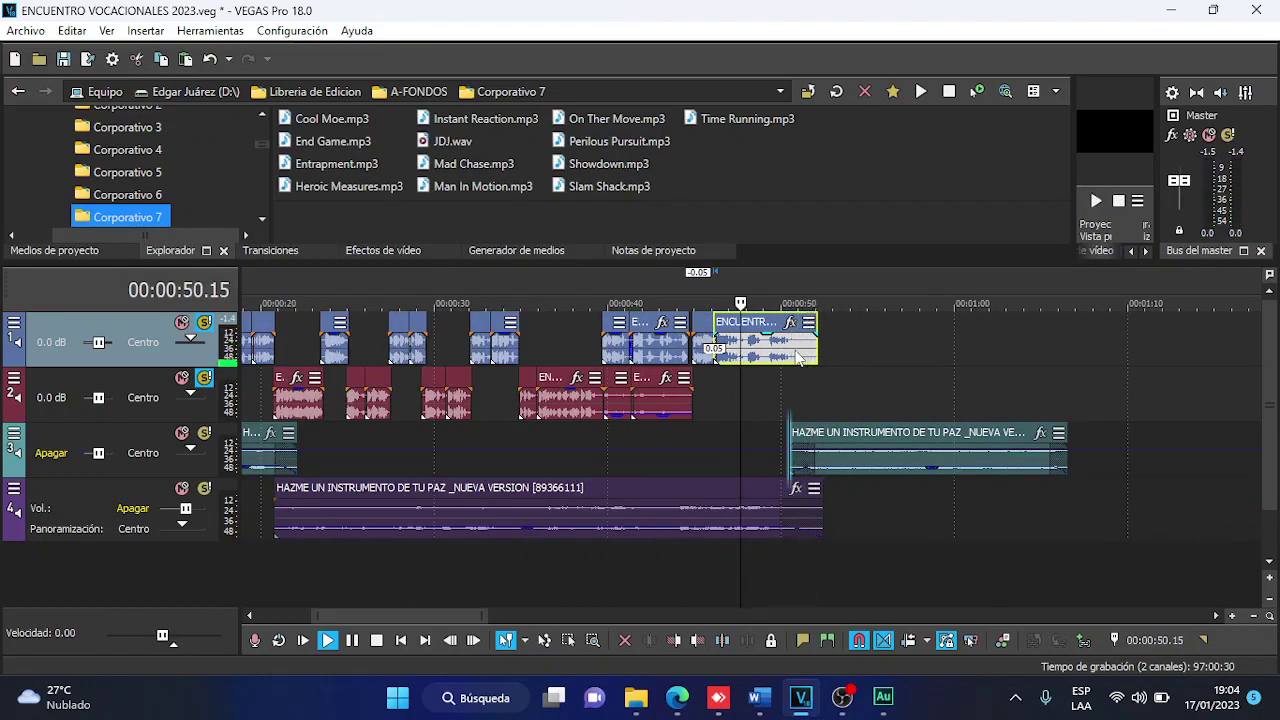
pyautogui.scroll(5, 800, 358)
pyautogui.moveTo(856, 362); pyautogui.dragTo(789, 383)
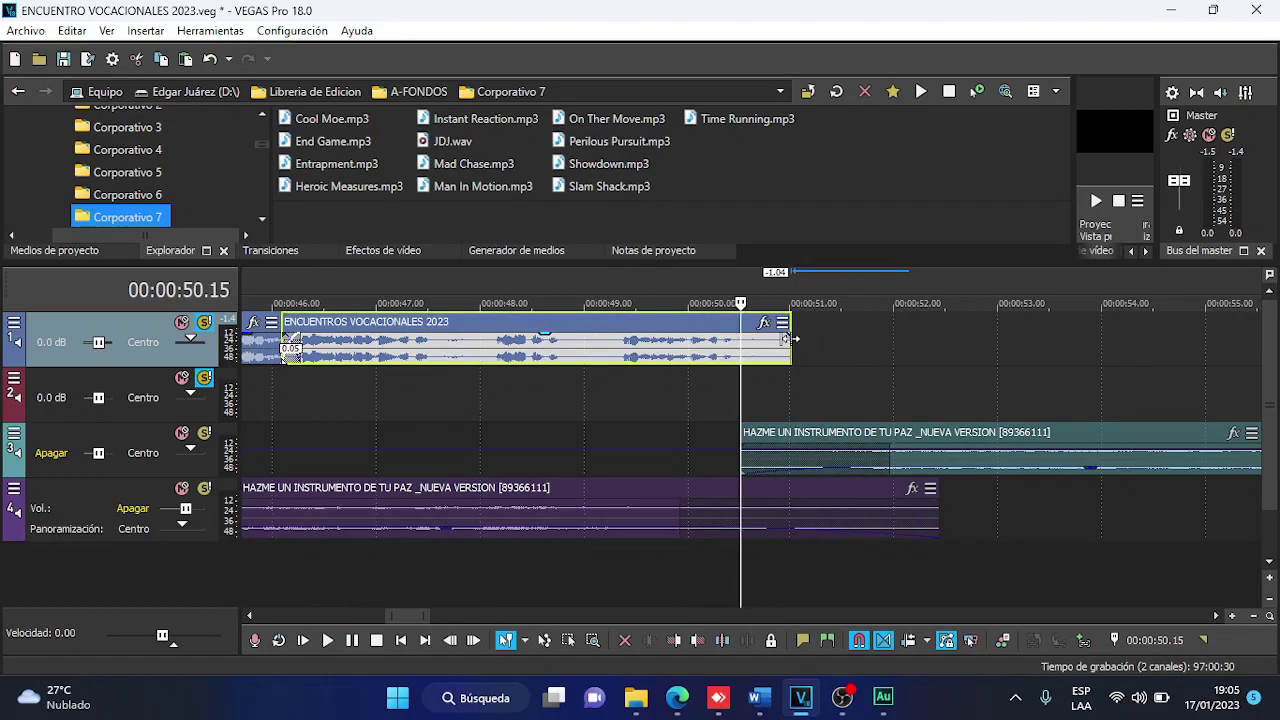
pyautogui.scroll(-5, 765, 340)
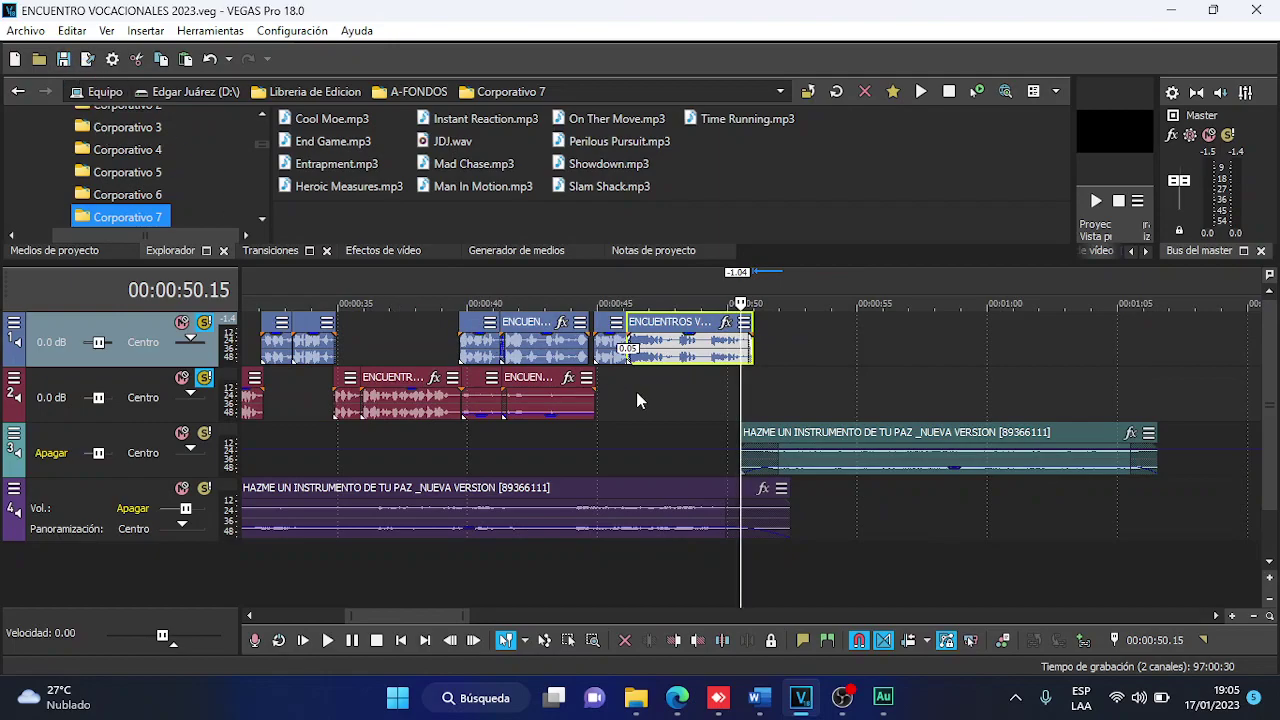
pyautogui.scroll(-3, 636, 391)
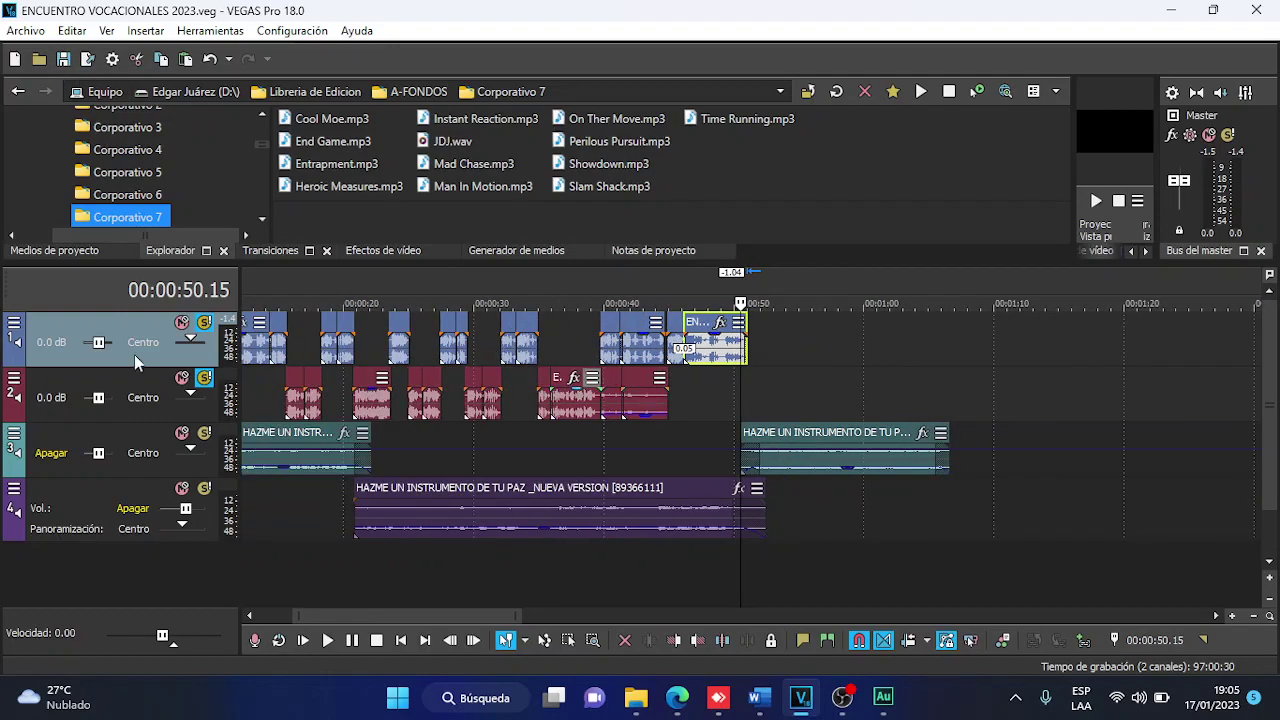
# Turn off solo on tracks 1 and 2 and play the full mix from the beginning.
pyautogui.click(204, 377)
pyautogui.click(204, 323)
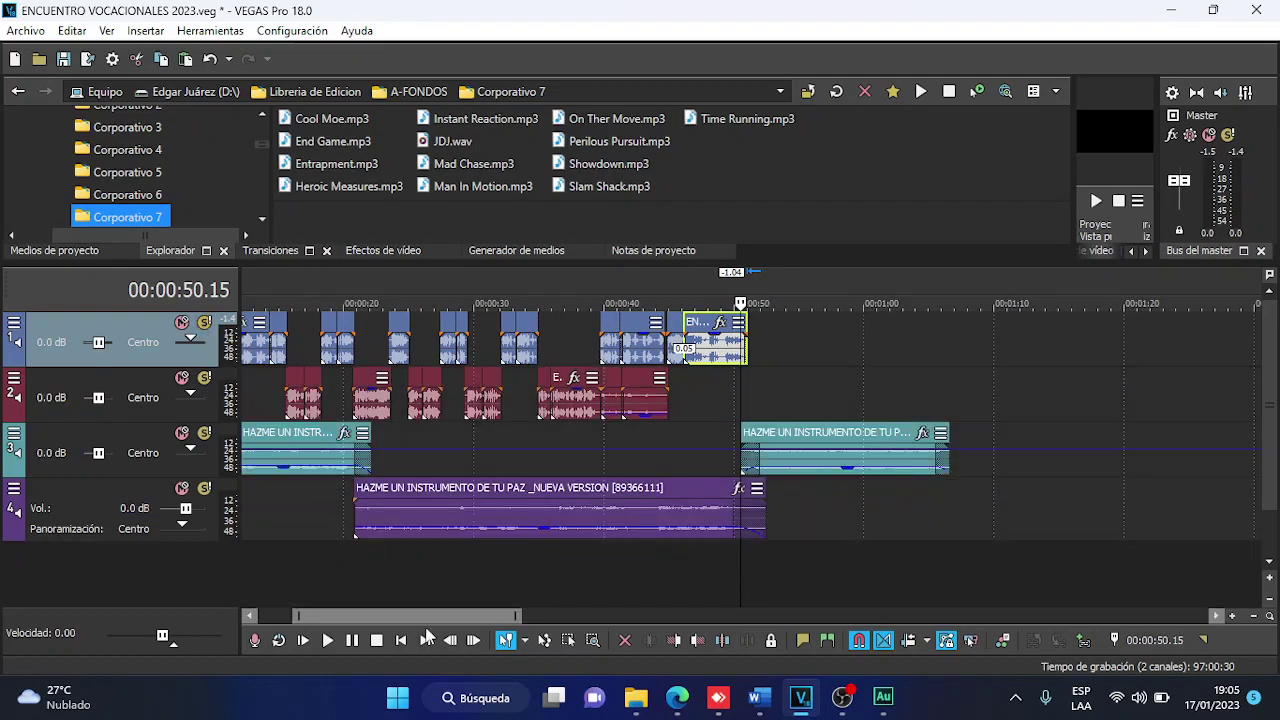
pyautogui.click(406, 644)
pyautogui.press('space')
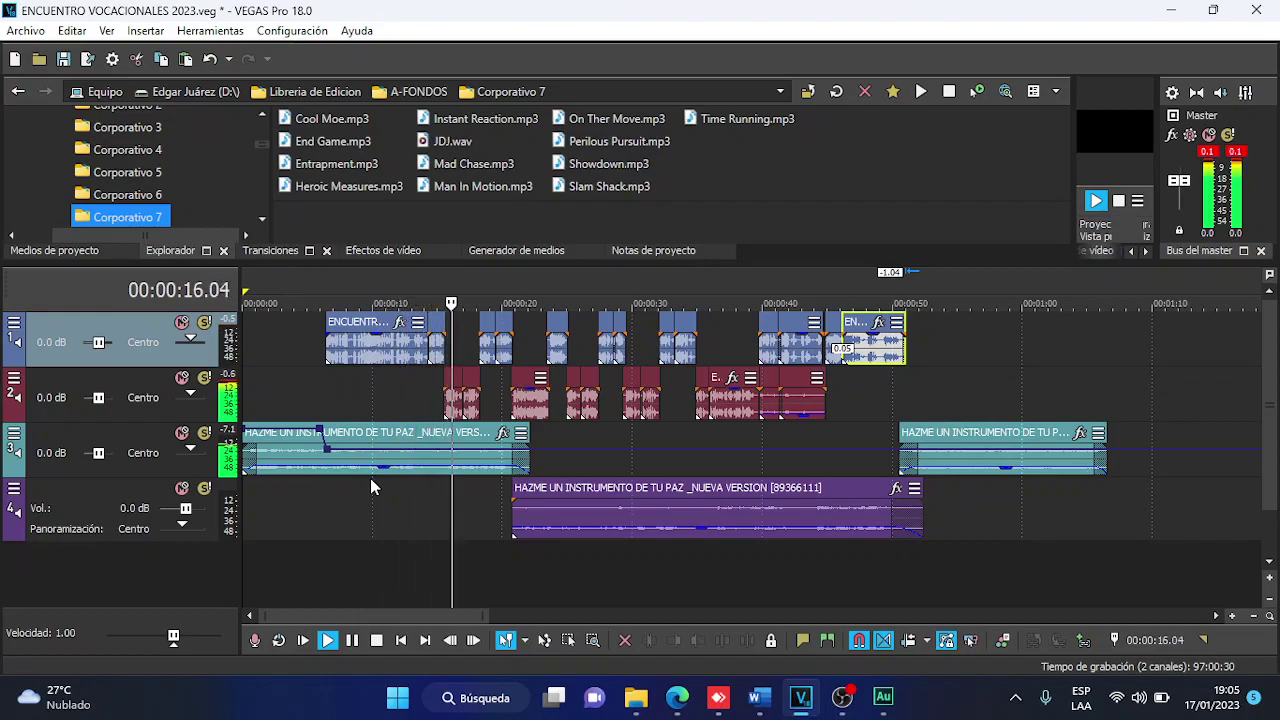
# Extend the end of the track 1 segment near 00:00:15.15 by 5 frames and play its overlap with track 2.
pyautogui.click(432, 386)
pyautogui.scroll(10, 432, 386)
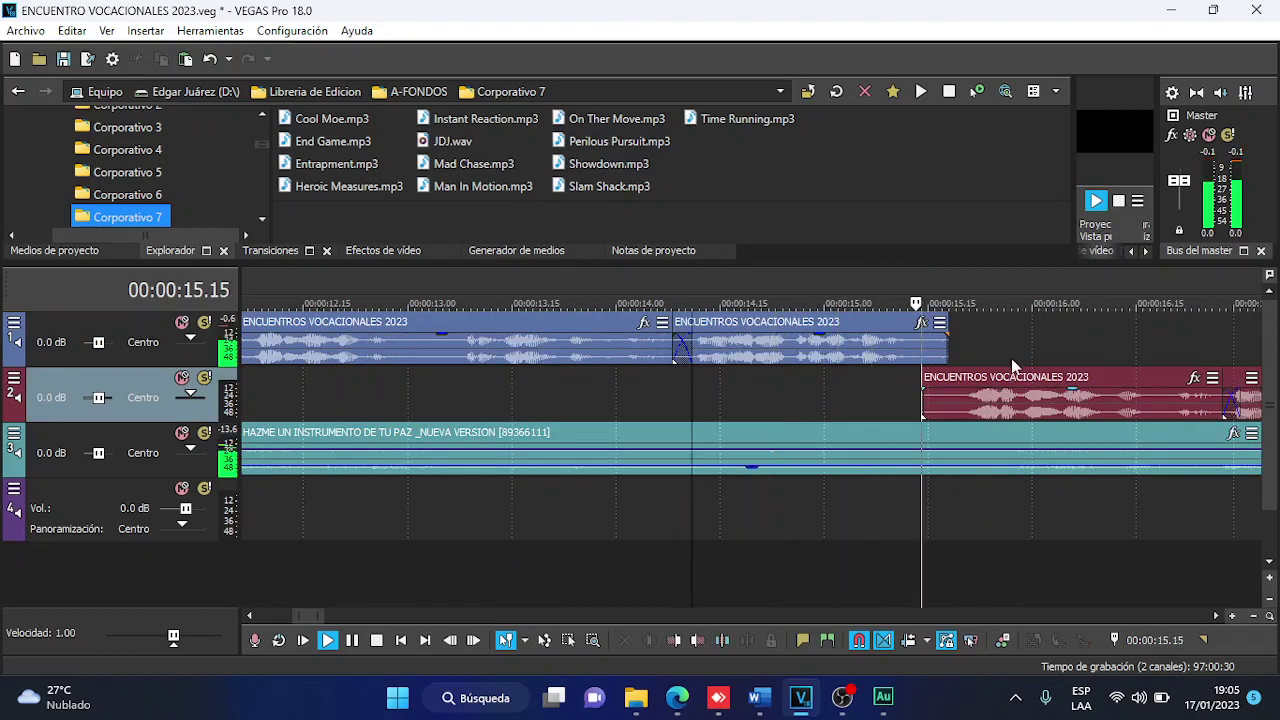
pyautogui.moveTo(947, 342); pyautogui.dragTo(983, 342)
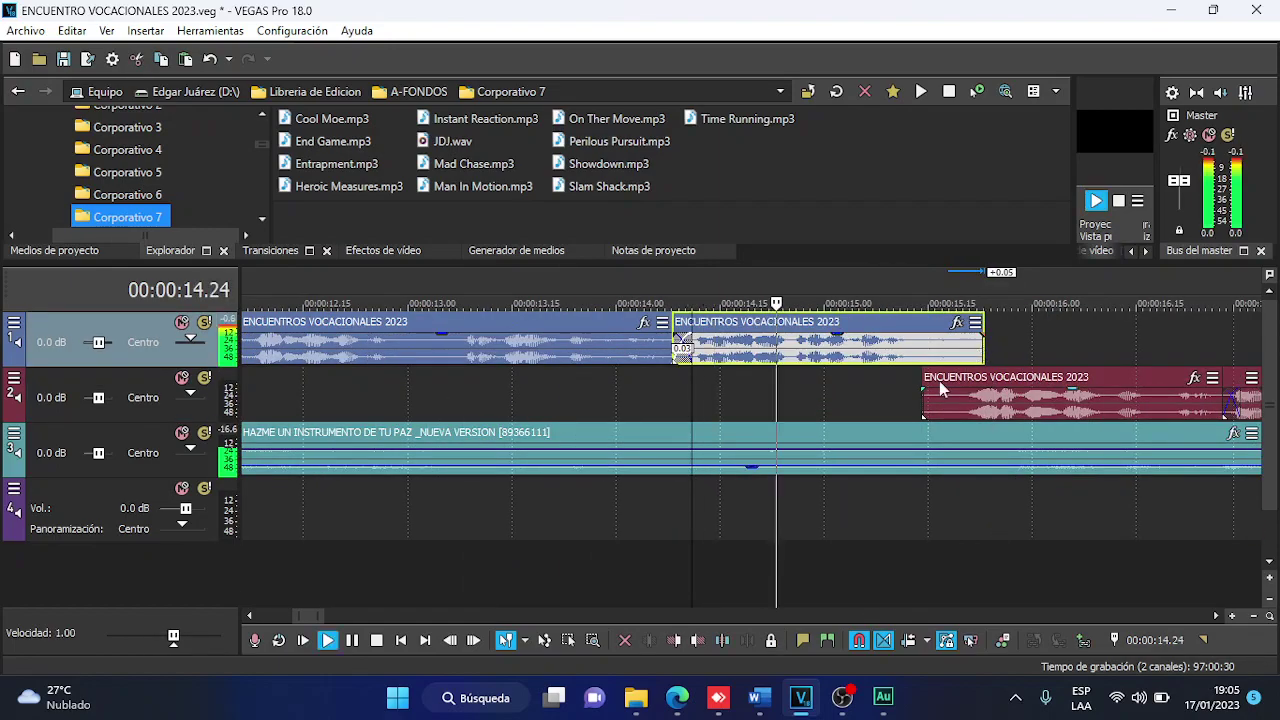
pyautogui.moveTo(922, 393); pyautogui.dragTo(921, 385)
pyautogui.scroll(-2, 921, 385)
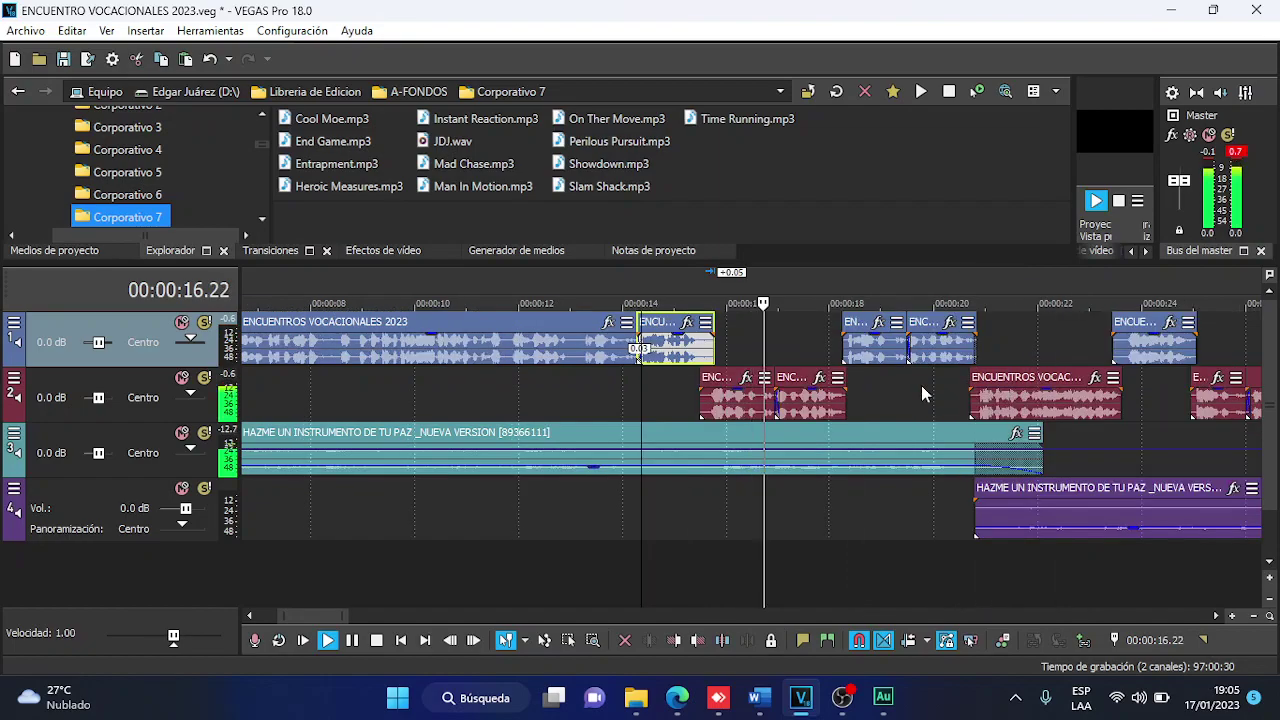
pyautogui.press('space')
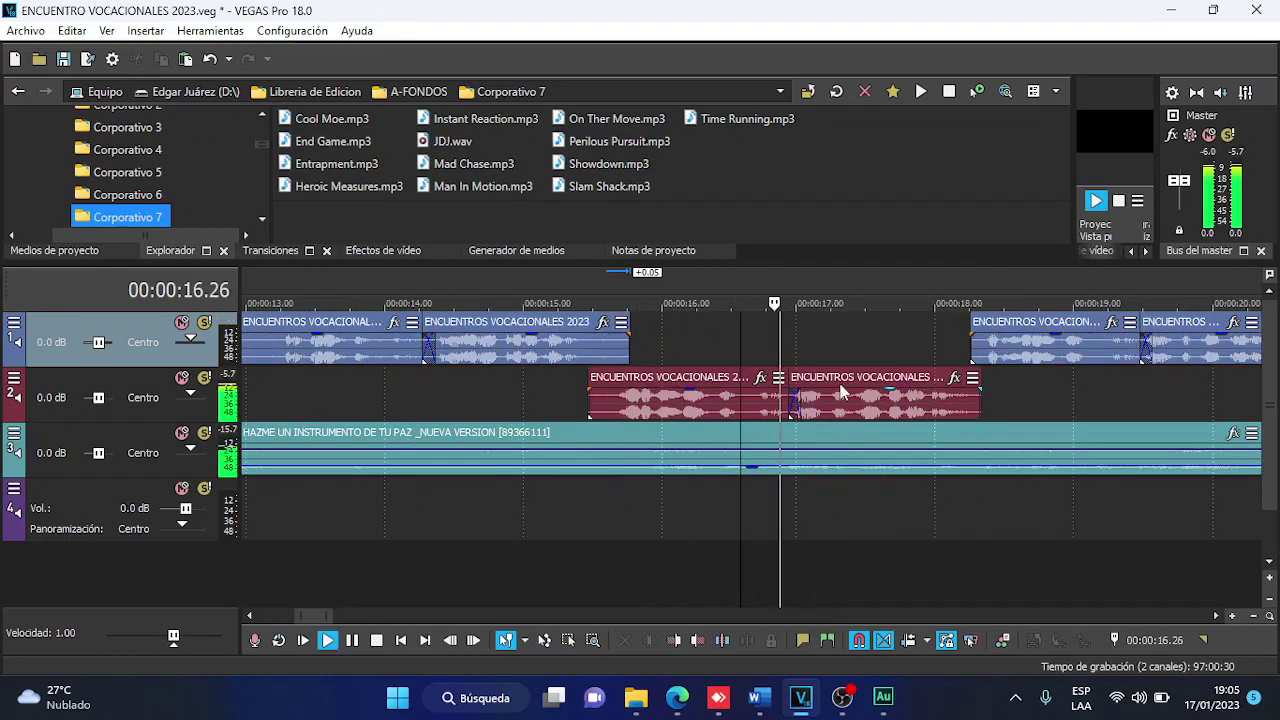
# Shift the track 2 segment near 00:00:16.29 one frame later and play the transition.
pyautogui.scroll(5, 819, 397)
pyautogui.click(978, 408)
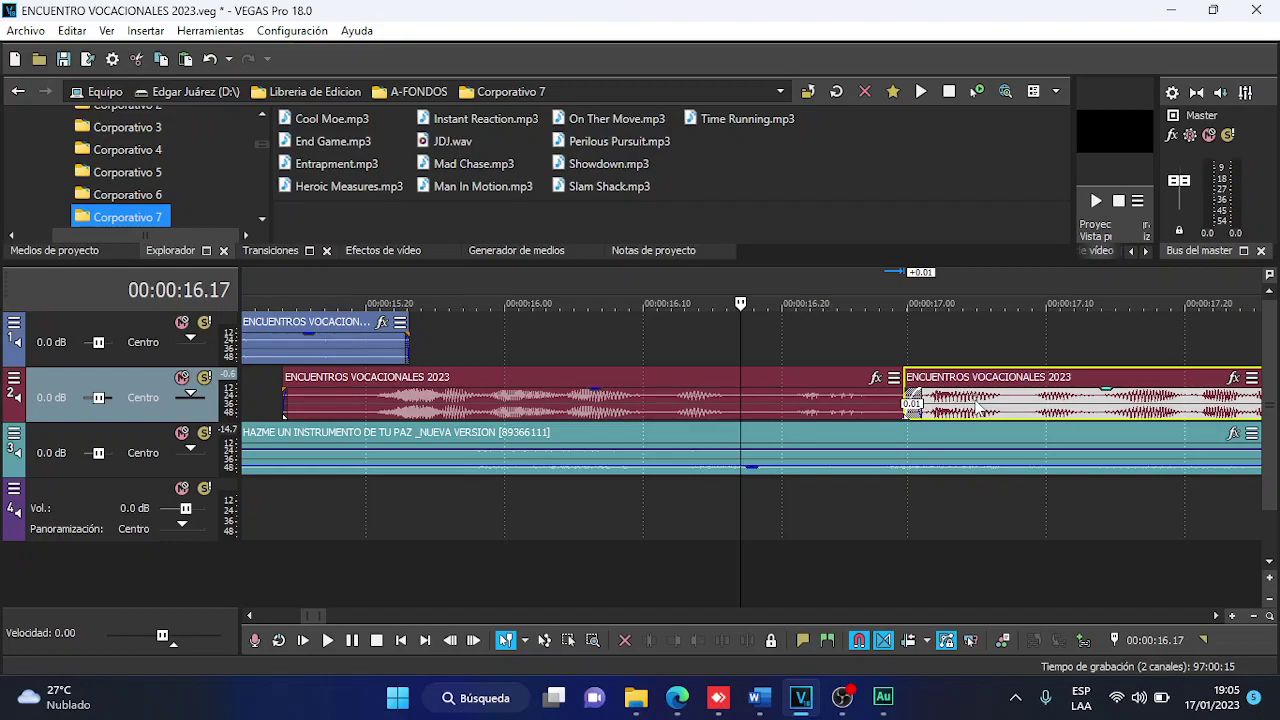
pyautogui.press('space')
pyautogui.scroll(-2, 913, 410)
pyautogui.press('space')
pyautogui.press('space')
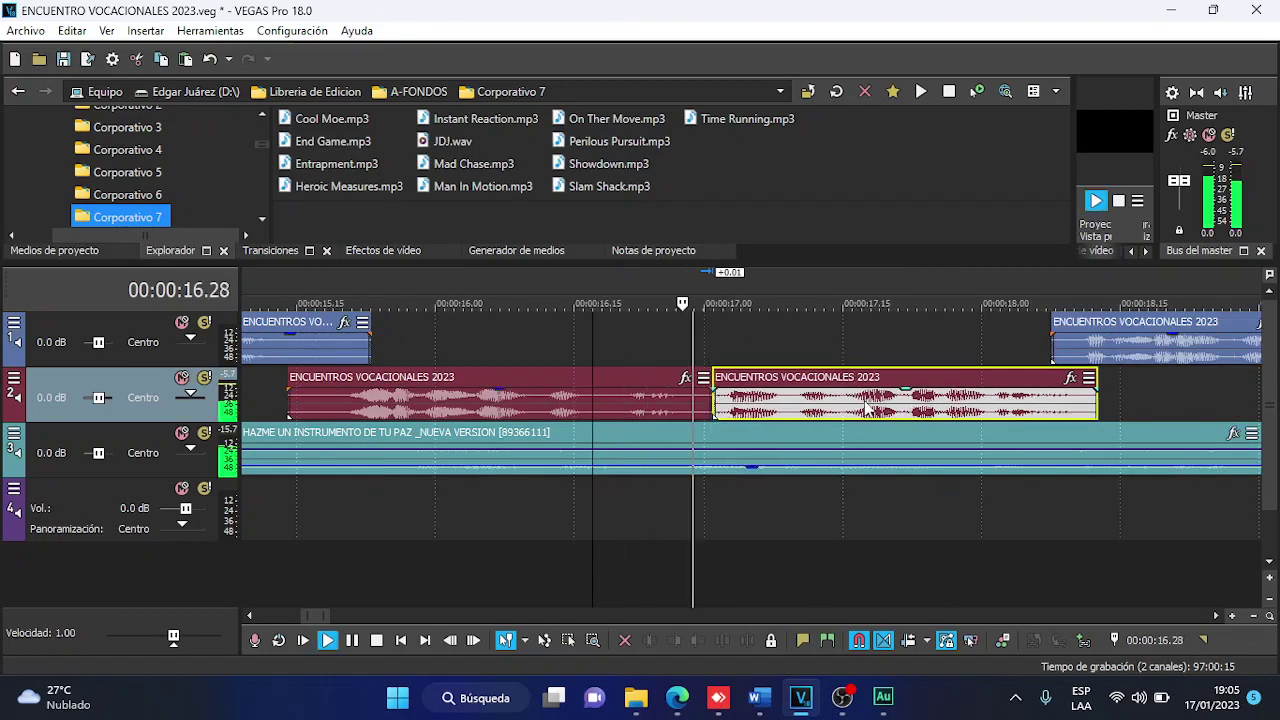
pyautogui.scroll(-3, 801, 384)
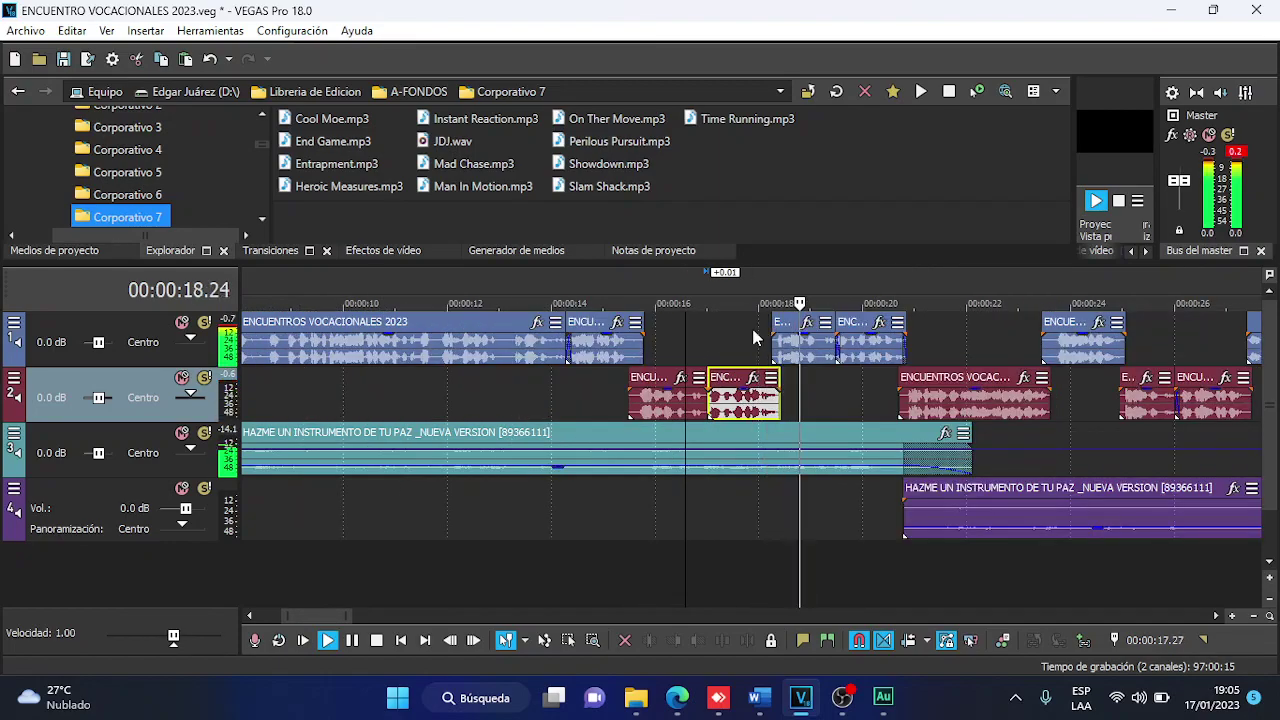
# Shift the track 1 segment near 00:00:18.08 one frame later and play the change from track 2.
pyautogui.scroll(3, 765, 343)
pyautogui.scroll(2, 758, 343)
pyautogui.scroll(-1, 757, 343)
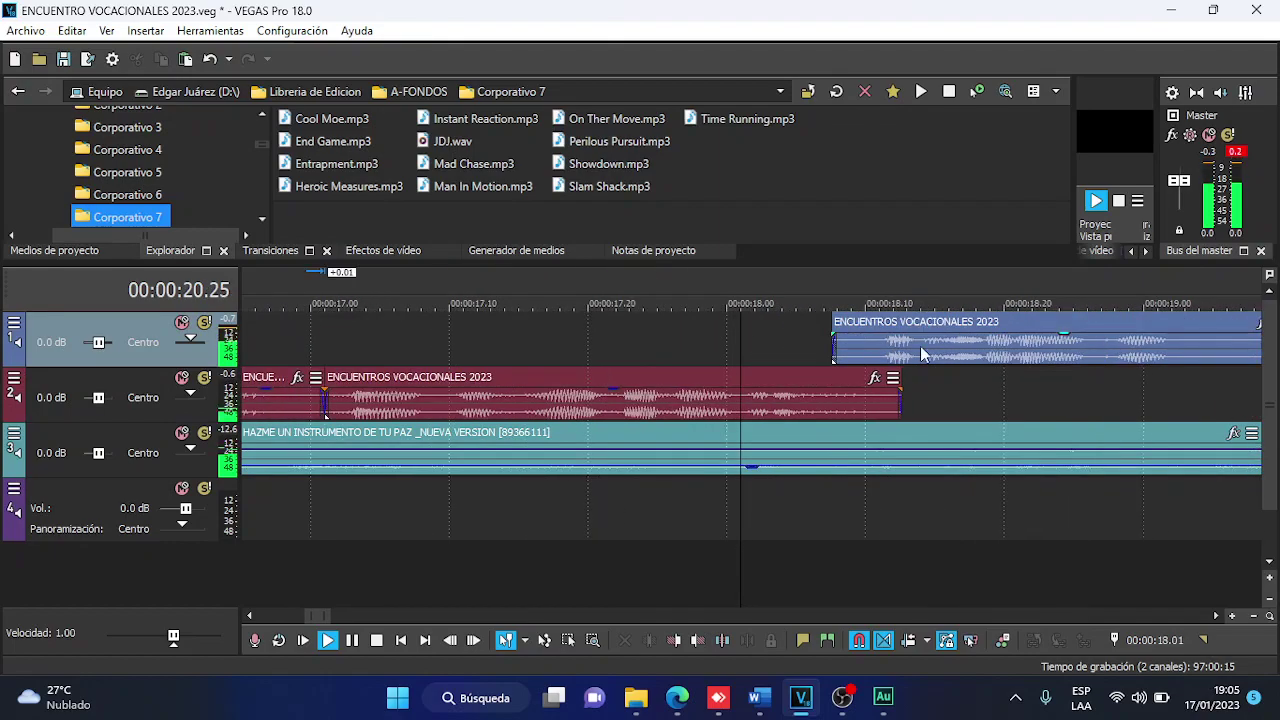
pyautogui.press('space')
pyautogui.press('space')
pyautogui.scroll(-3, 897, 350)
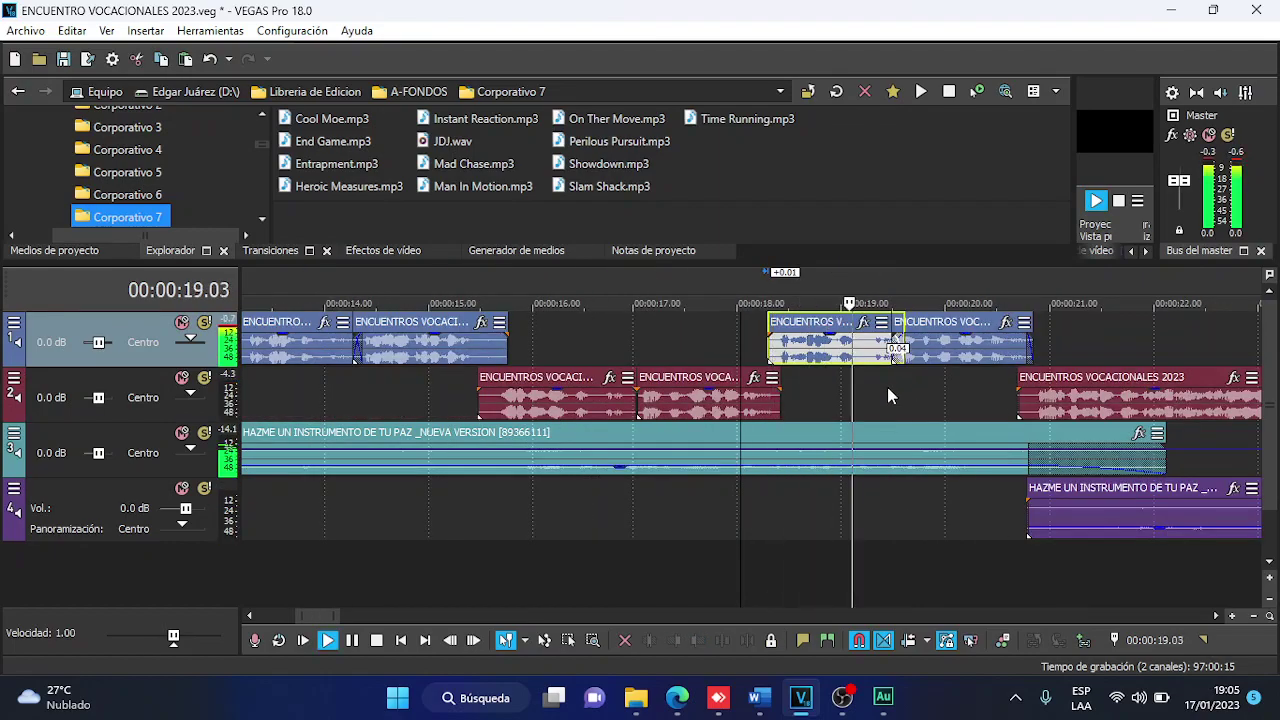
# Shift the following track 1 segment, near 00:00:19.15, 2 frames later to shorten its crossfade to 2 frames.
pyautogui.scroll(3, 880, 375)
pyautogui.moveTo(911, 361); pyautogui.dragTo(939, 361)
pyautogui.scroll(-3, 893, 408)
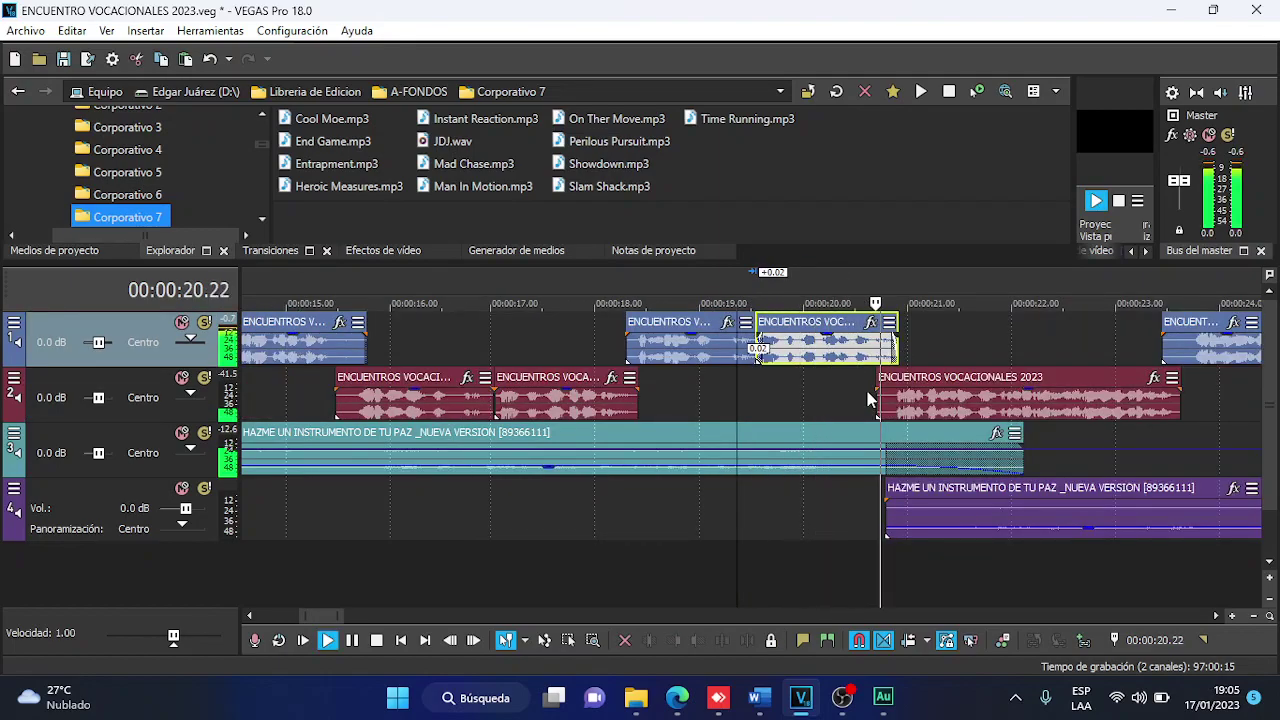
# Shift the track 2 segment near 00:00:20.20 one frame later and play through it.
pyautogui.scroll(-2, 867, 391)
pyautogui.click(737, 398)
pyautogui.scroll(4, 737, 398)
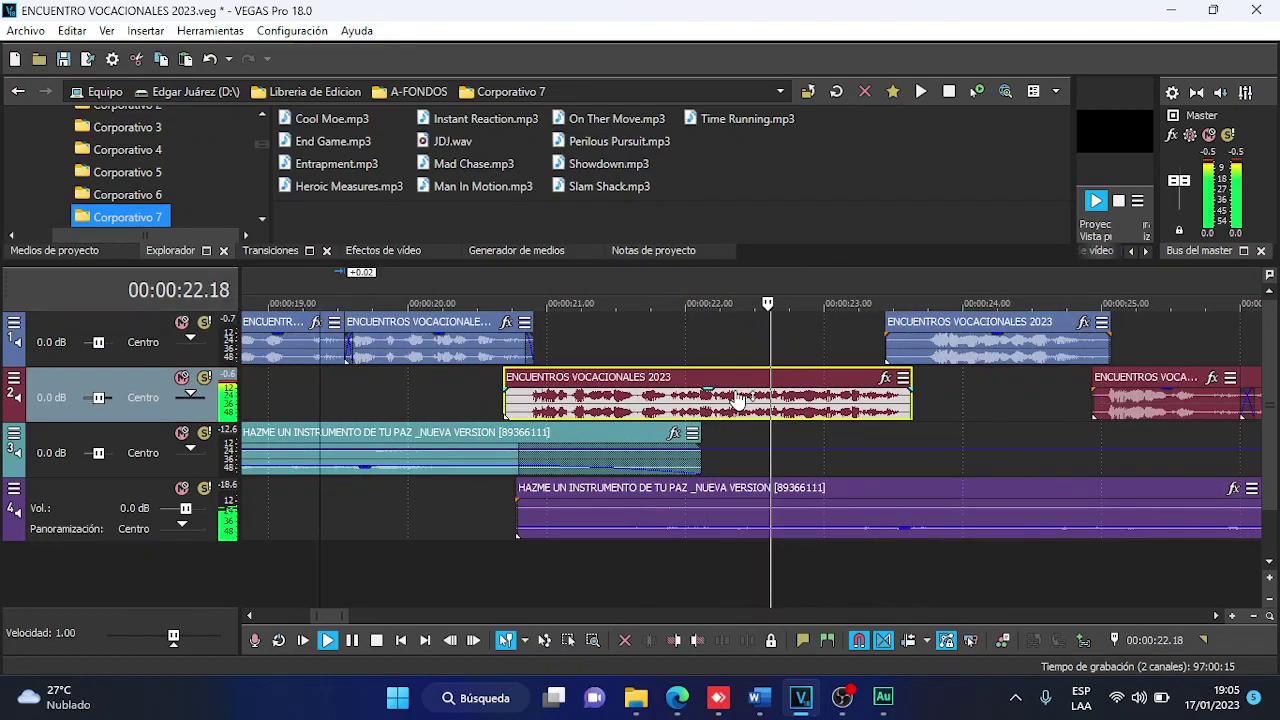
pyautogui.press('space')
pyautogui.press('space')
pyautogui.click(955, 402)
pyautogui.scroll(-5, 878, 407)
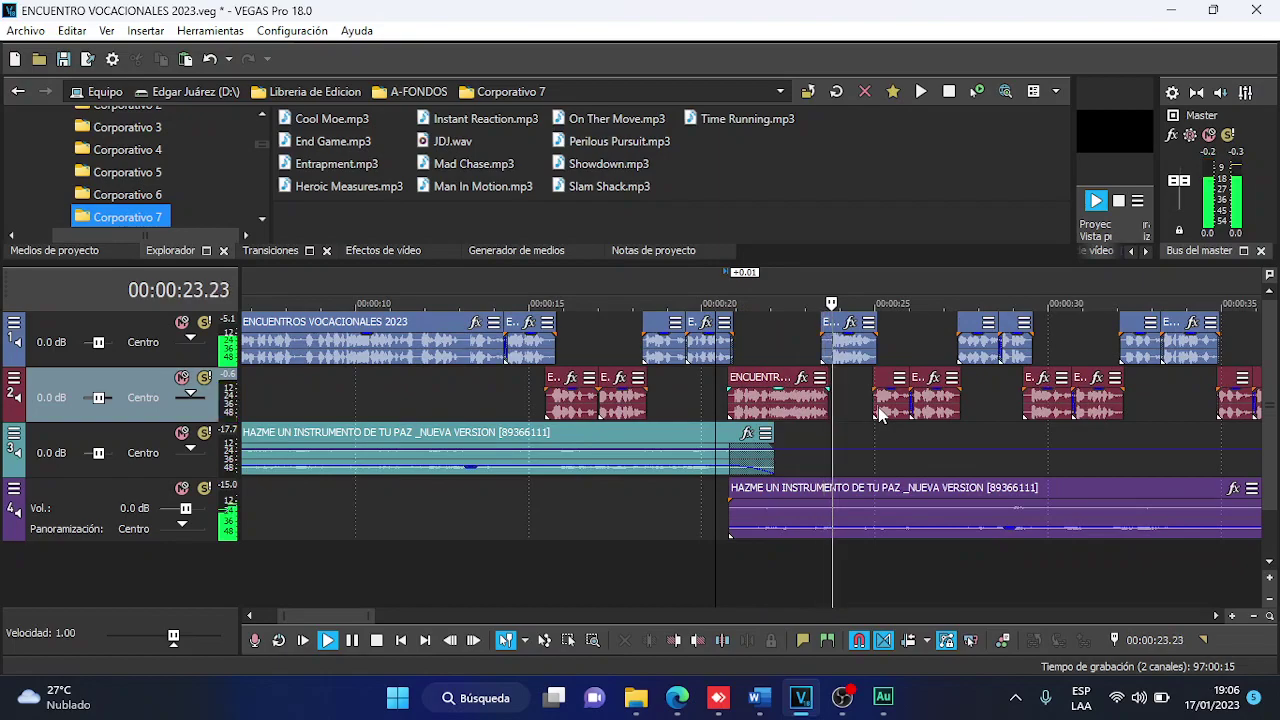
# Extend the end of the track 2 segment near 00:00:23.20 by about 5 frames and move the next track 1 segment to about 00:00:23.26.
pyautogui.click(824, 345)
pyautogui.scroll(3, 820, 348)
pyautogui.scroll(2, 820, 348)
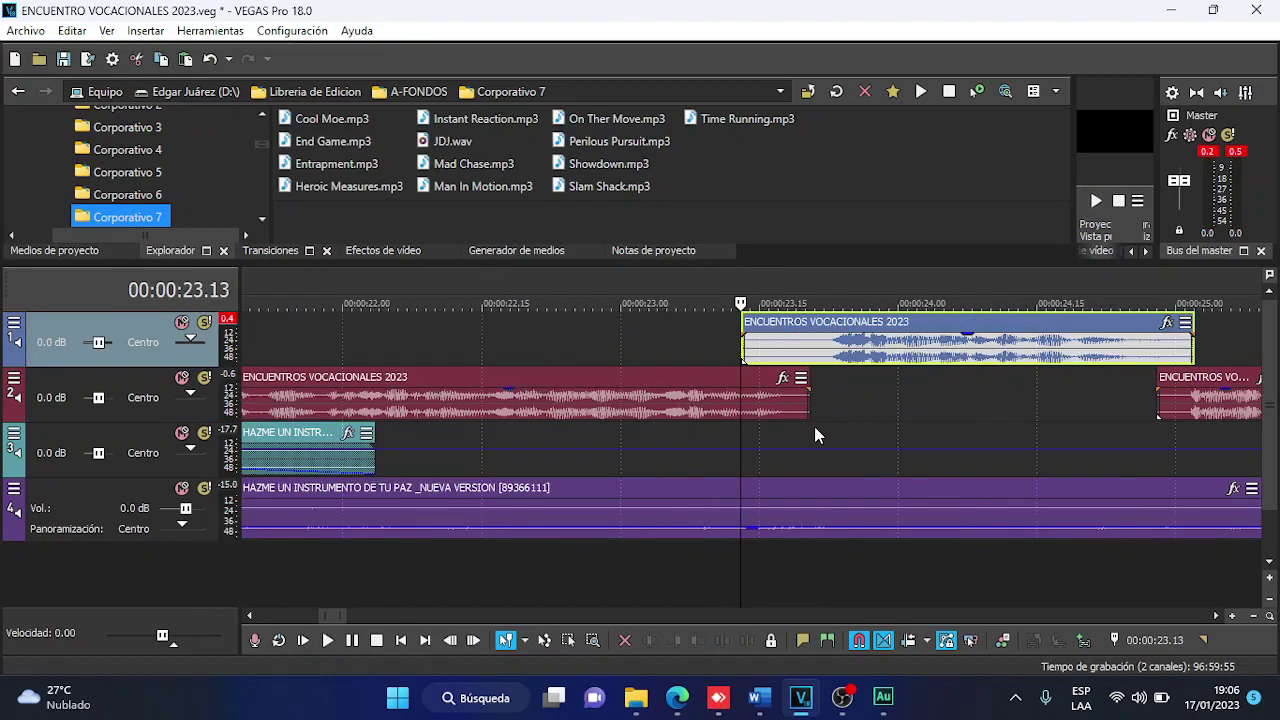
pyautogui.moveTo(809, 408); pyautogui.dragTo(855, 407)
pyautogui.moveTo(743, 348); pyautogui.dragTo(860, 348)
pyautogui.press('space')
# Extend the end of that track 2 segment by 2 more frames and play its overlap with the track 1 segment.
pyautogui.moveTo(858, 410); pyautogui.dragTo(872, 414)
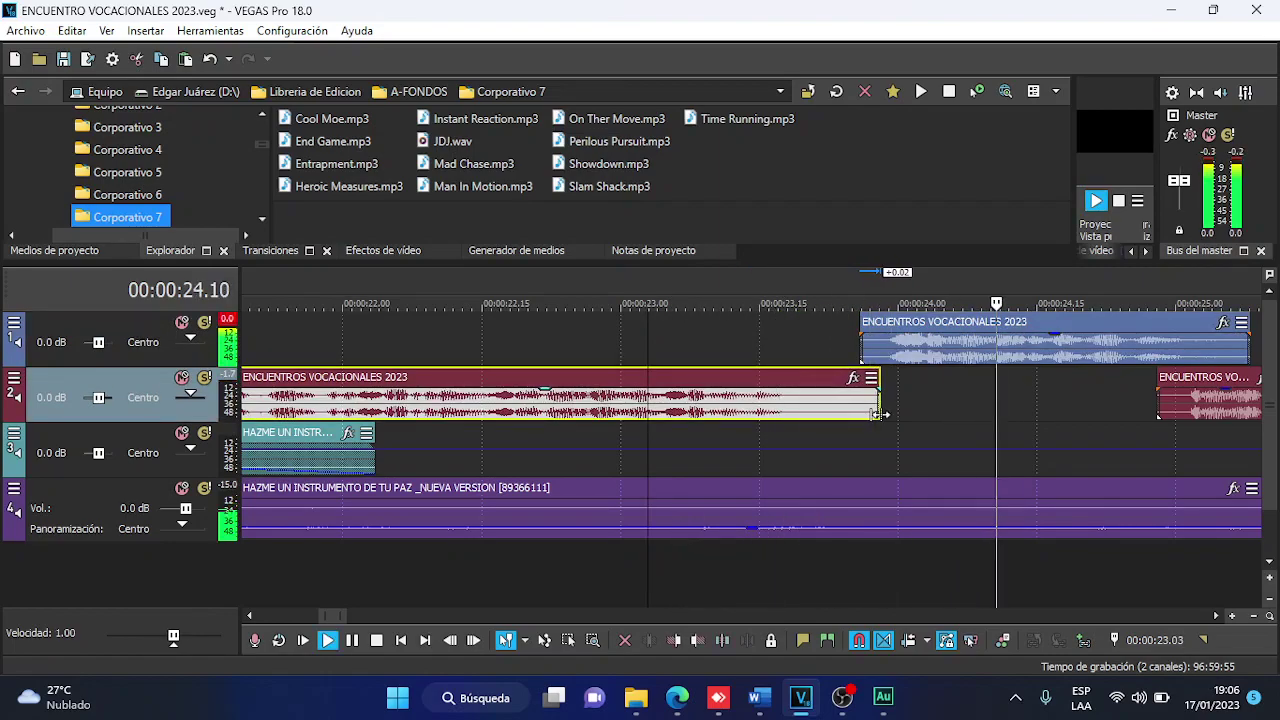
pyautogui.click(716, 350)
pyautogui.press('space')
pyautogui.scroll(-3, 716, 350)
pyautogui.press('space')
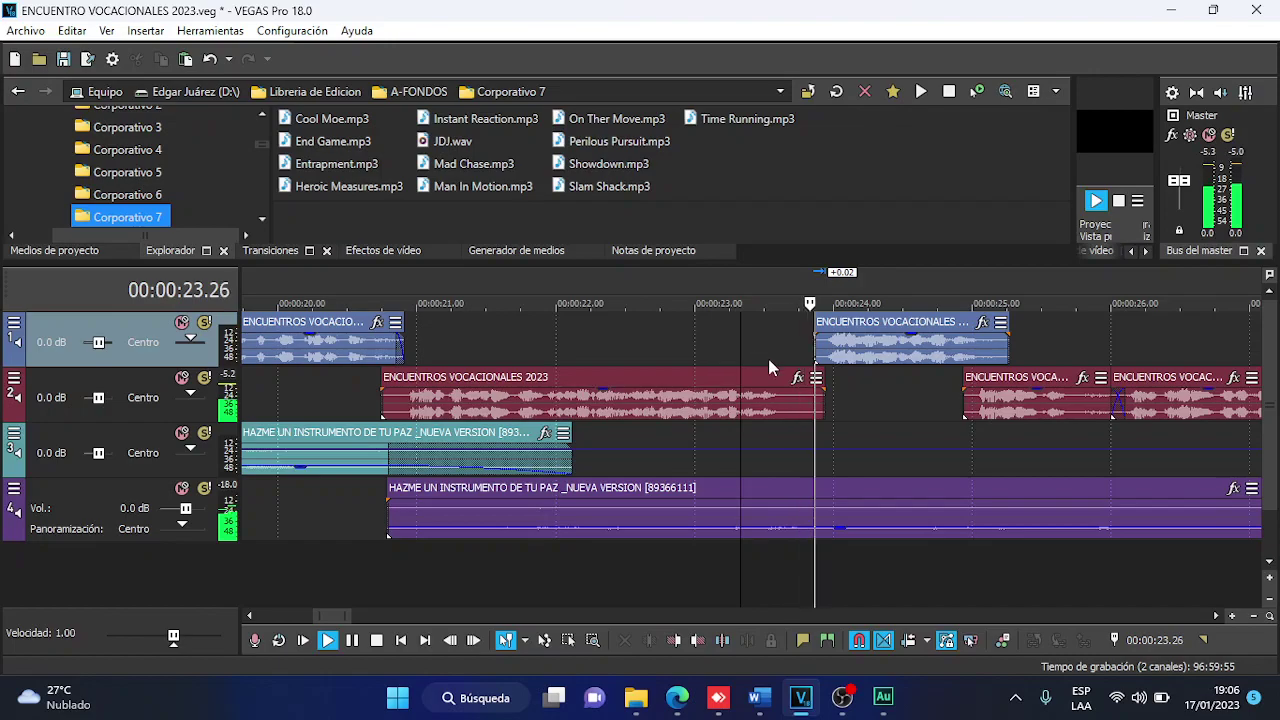
pyautogui.click(962, 420)
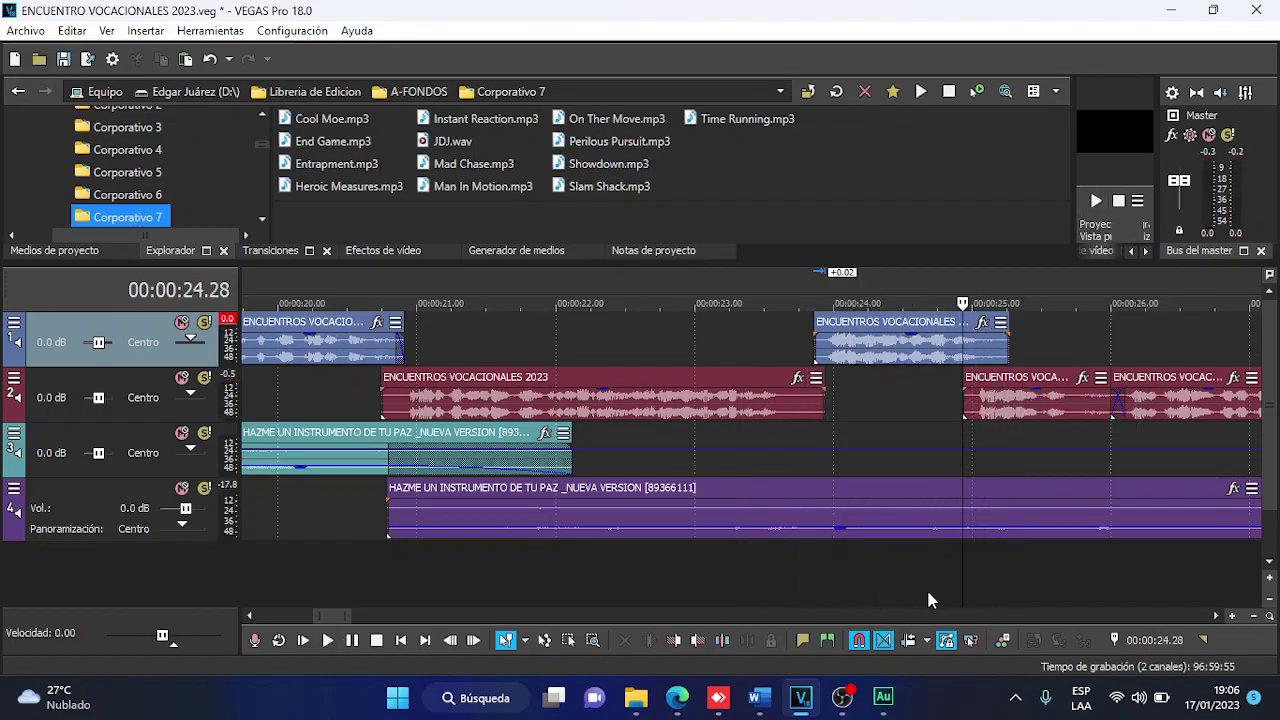
# Turn on auto ripple, shift the track 2 segment near 00:00:24.28 about 3 frames later, and play through it.
pyautogui.click(928, 640)
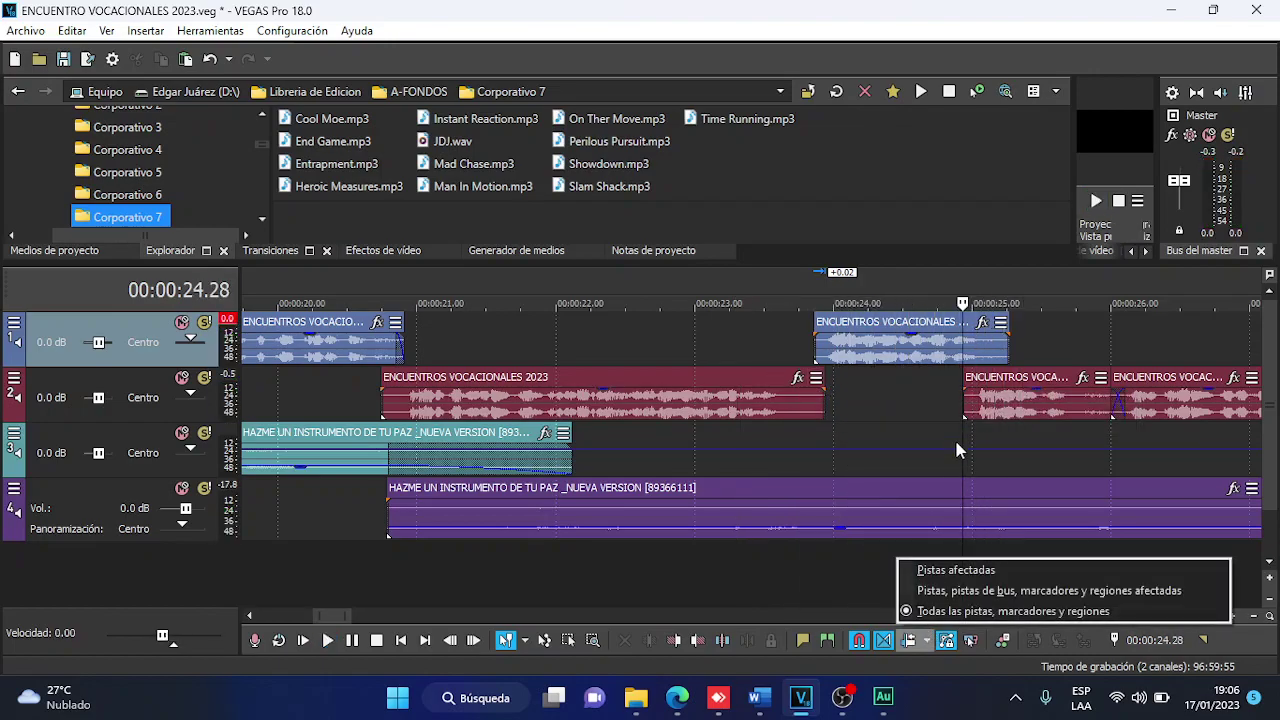
pyautogui.click(960, 396)
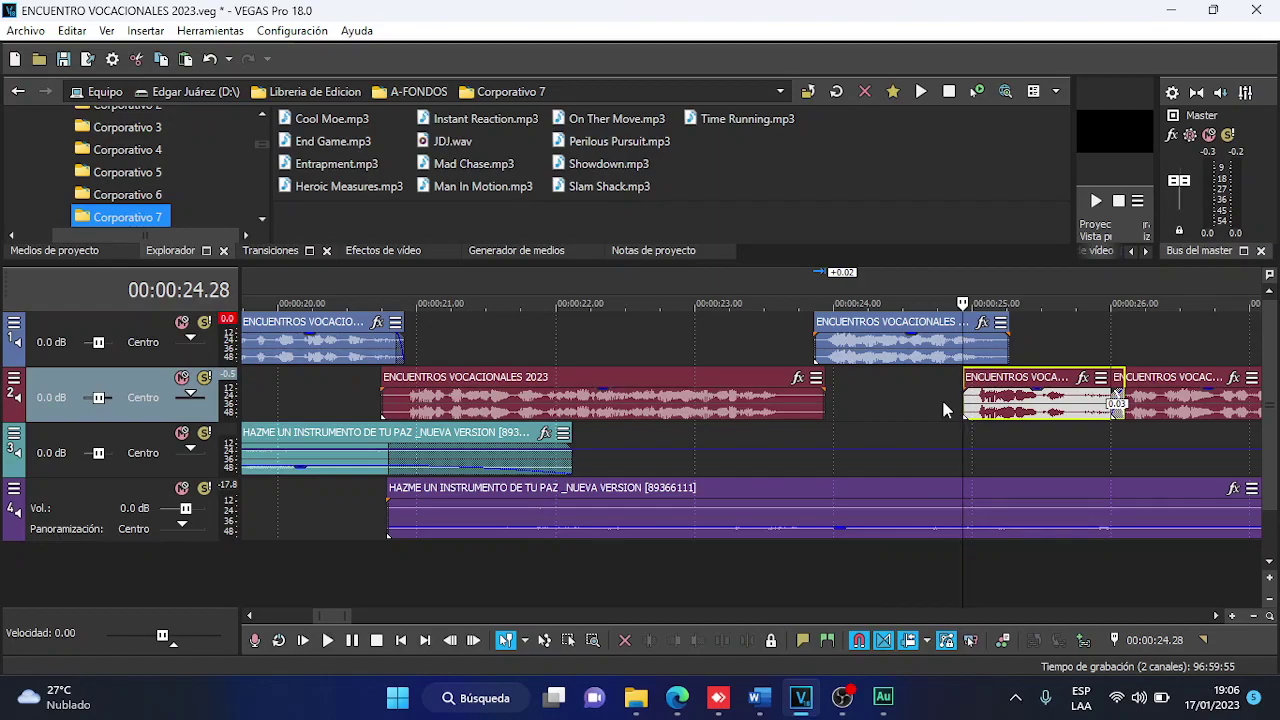
pyautogui.scroll(3, 947, 394)
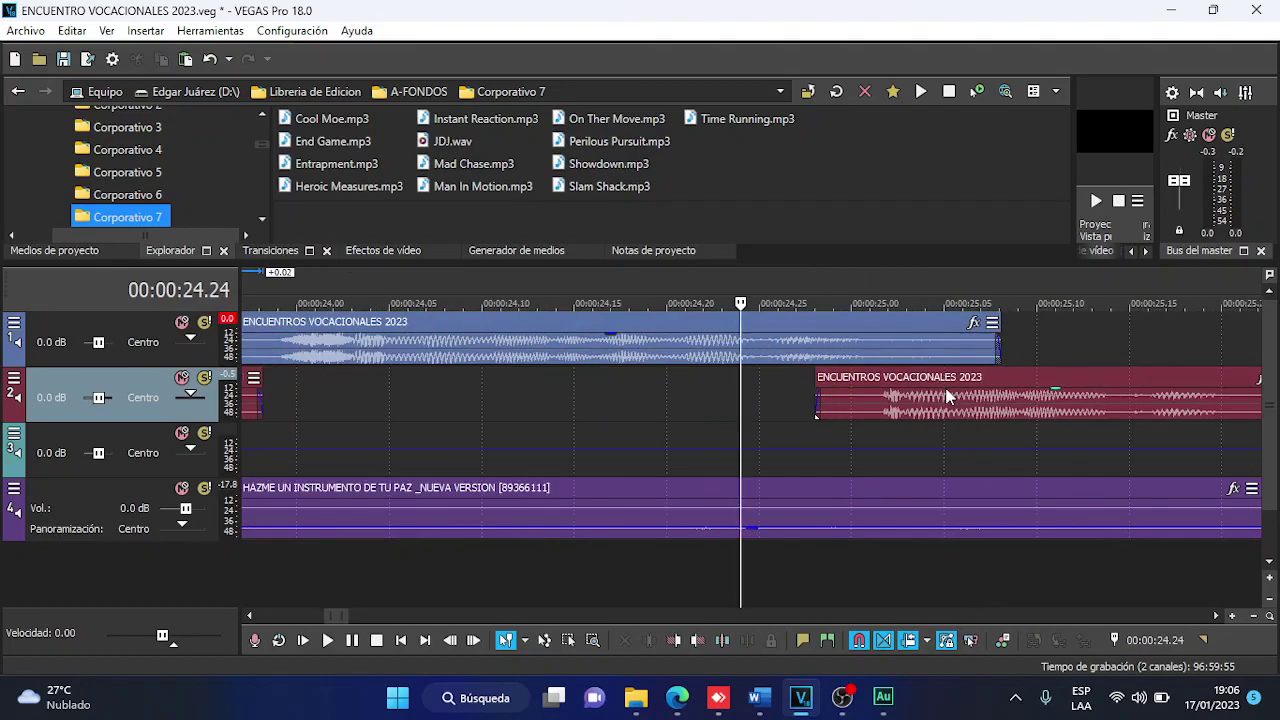
pyautogui.moveTo(955, 393); pyautogui.dragTo(968, 410)
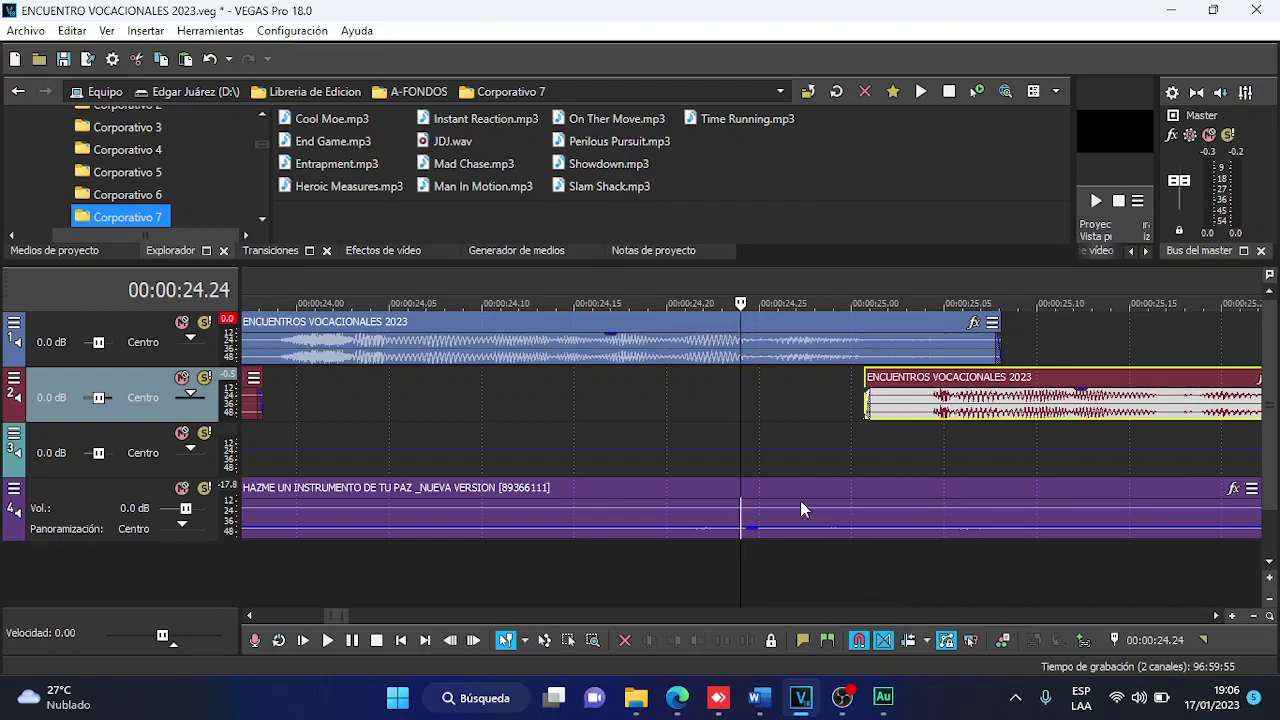
pyautogui.press('space')
pyautogui.scroll(-5, 562, 393)
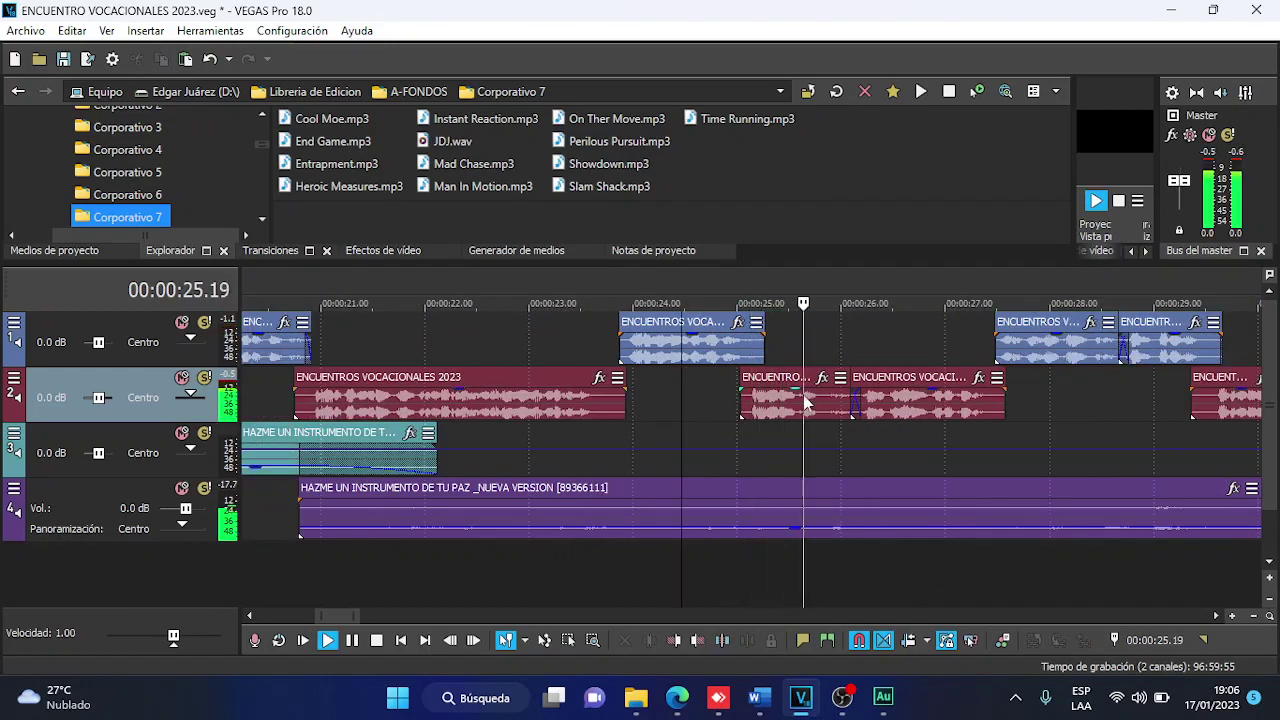
# Shift the track 1 segment near 00:00:27.14 by 2 frames later without rippling the next segment, and replay the join.
pyautogui.scroll(5, 960, 410)
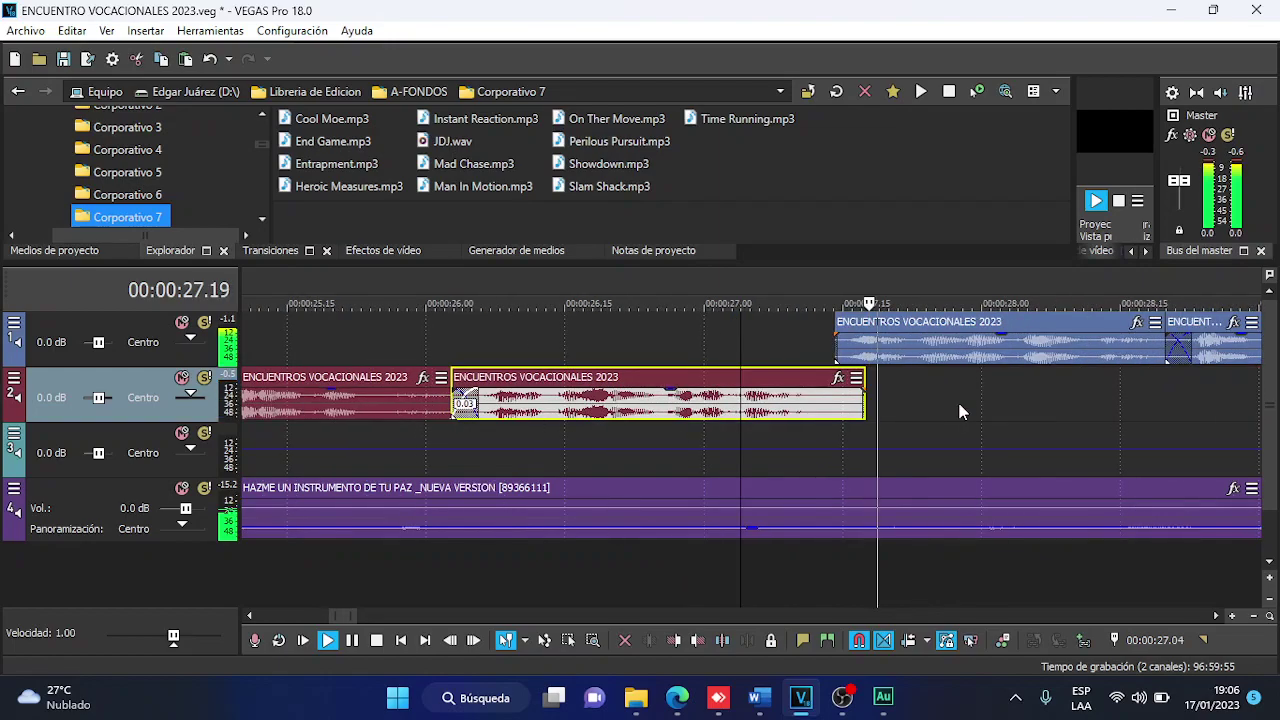
pyautogui.click(900, 340)
pyautogui.click(768, 357)
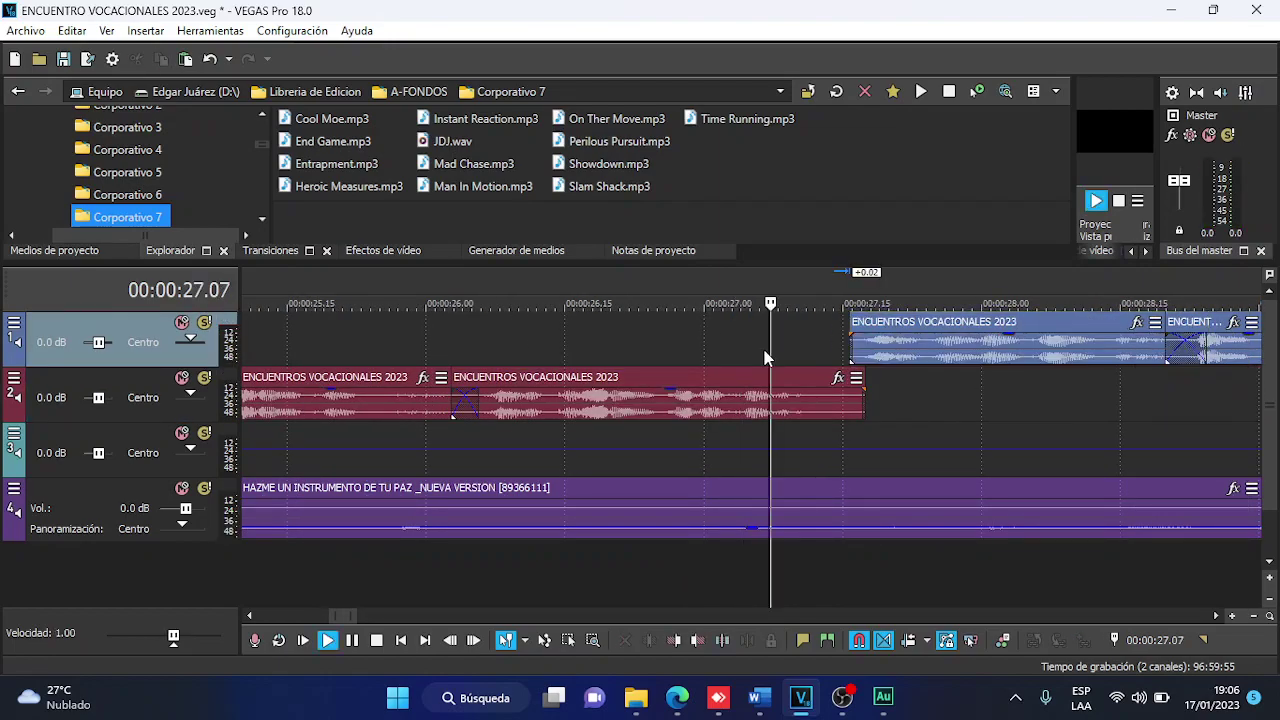
pyautogui.press('space')
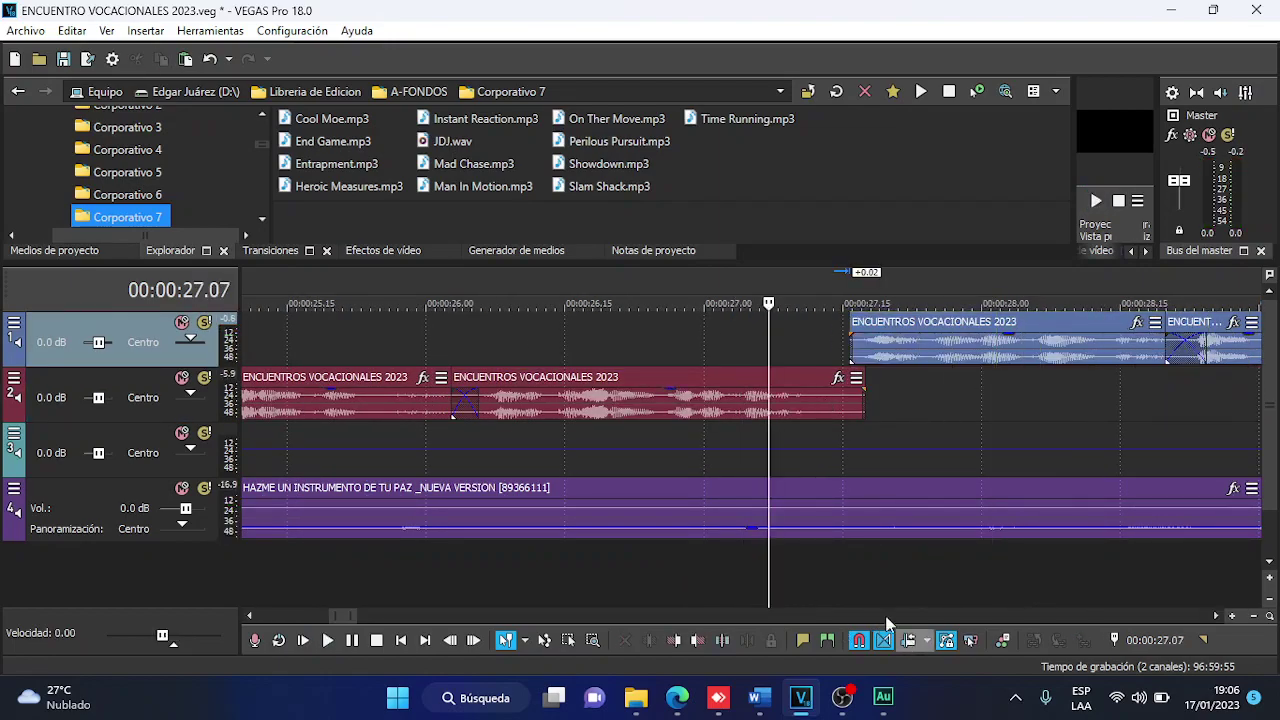
pyautogui.click(697, 303)
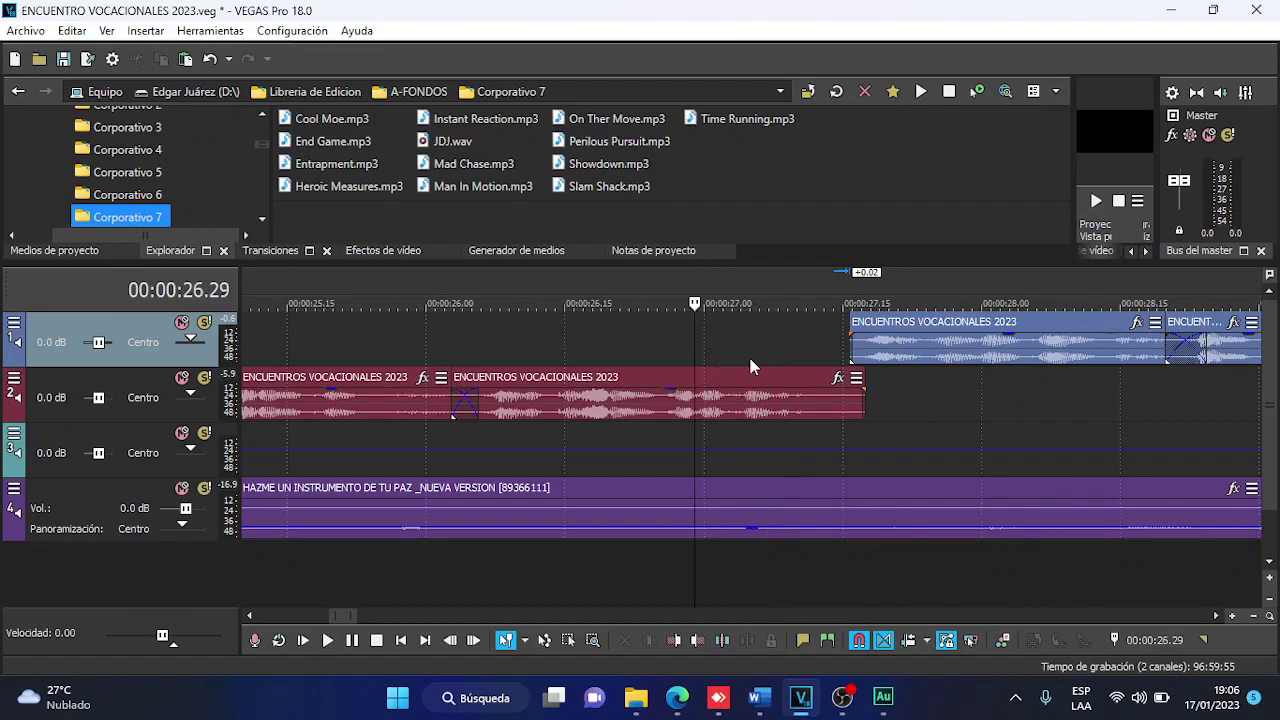
# Add a fade-out of about 3 frames to the track 2 segment ending near 00:00:27.17 and play on from it.
pyautogui.scroll(3, 797, 400)
pyautogui.click(939, 401)
pyautogui.moveTo(950, 401); pyautogui.dragTo(928, 420)
pyautogui.press('space')
pyautogui.scroll(-5, 920, 419)
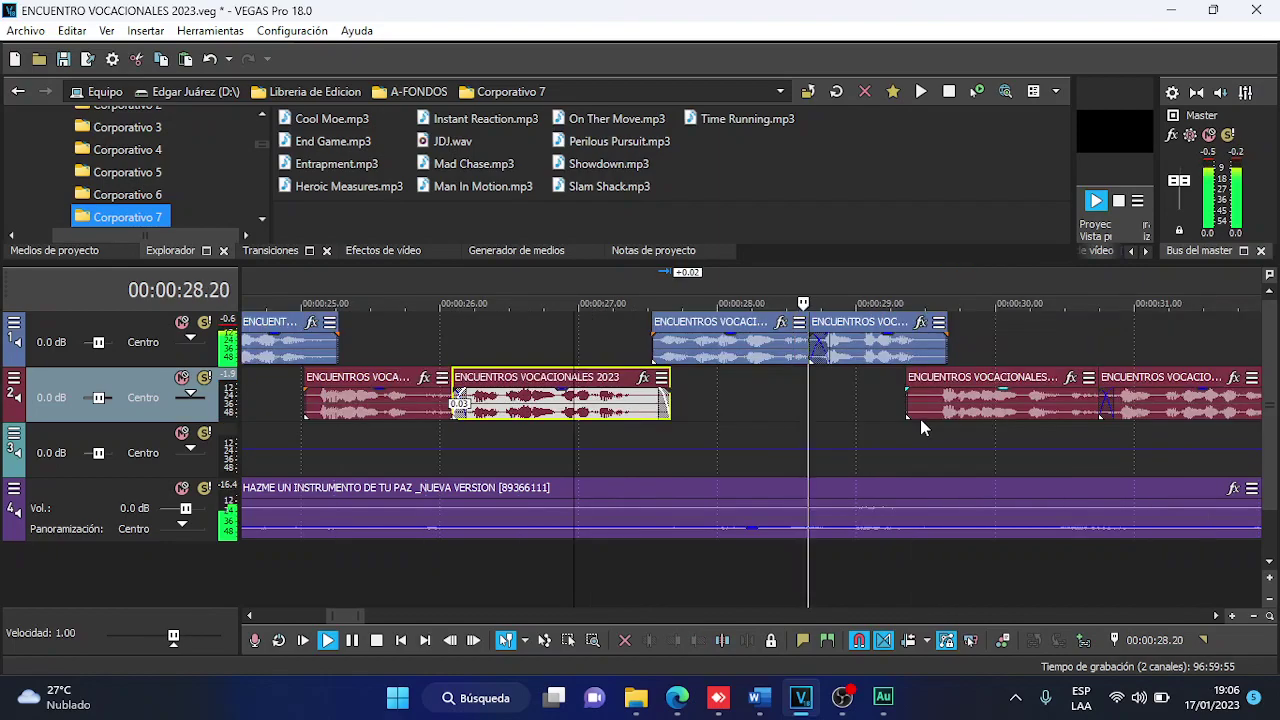
pyautogui.scroll(-2, 900, 416)
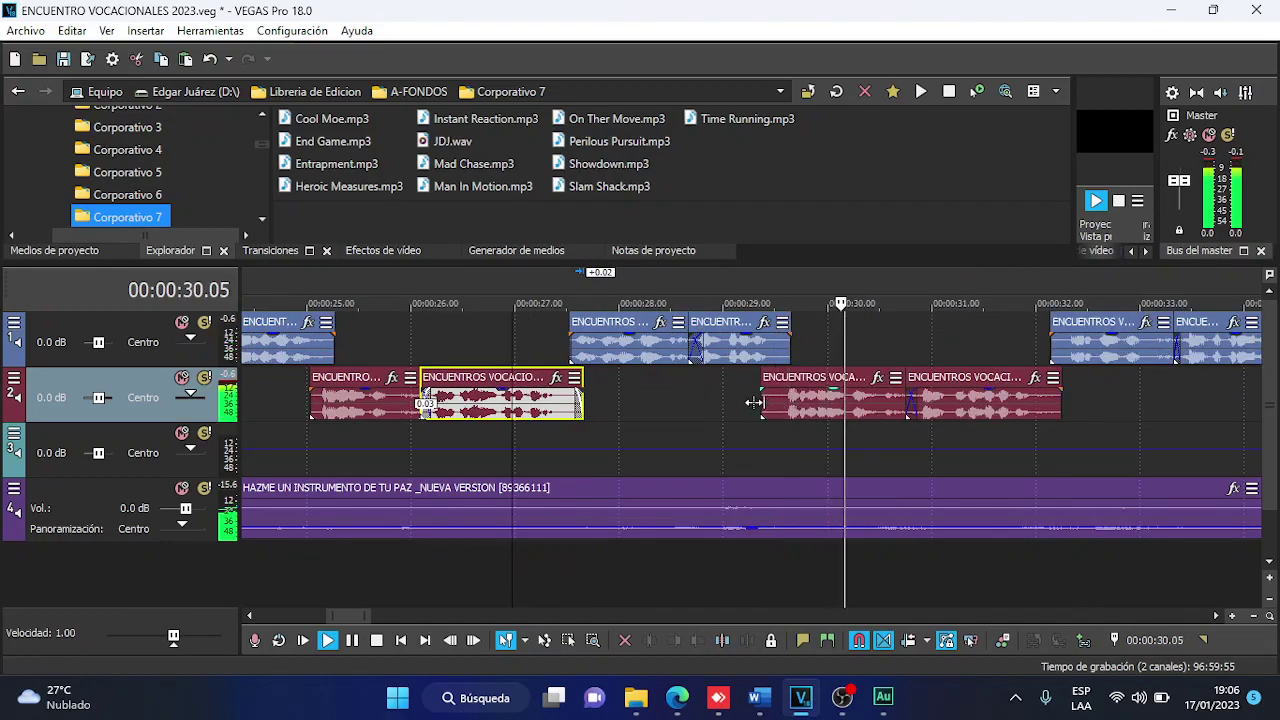
# Shift the track 2 segment near 00:00:29.11 about 3 frames later with auto ripple and preview the join.
pyautogui.press('space')
pyautogui.scroll(7, 797, 465)
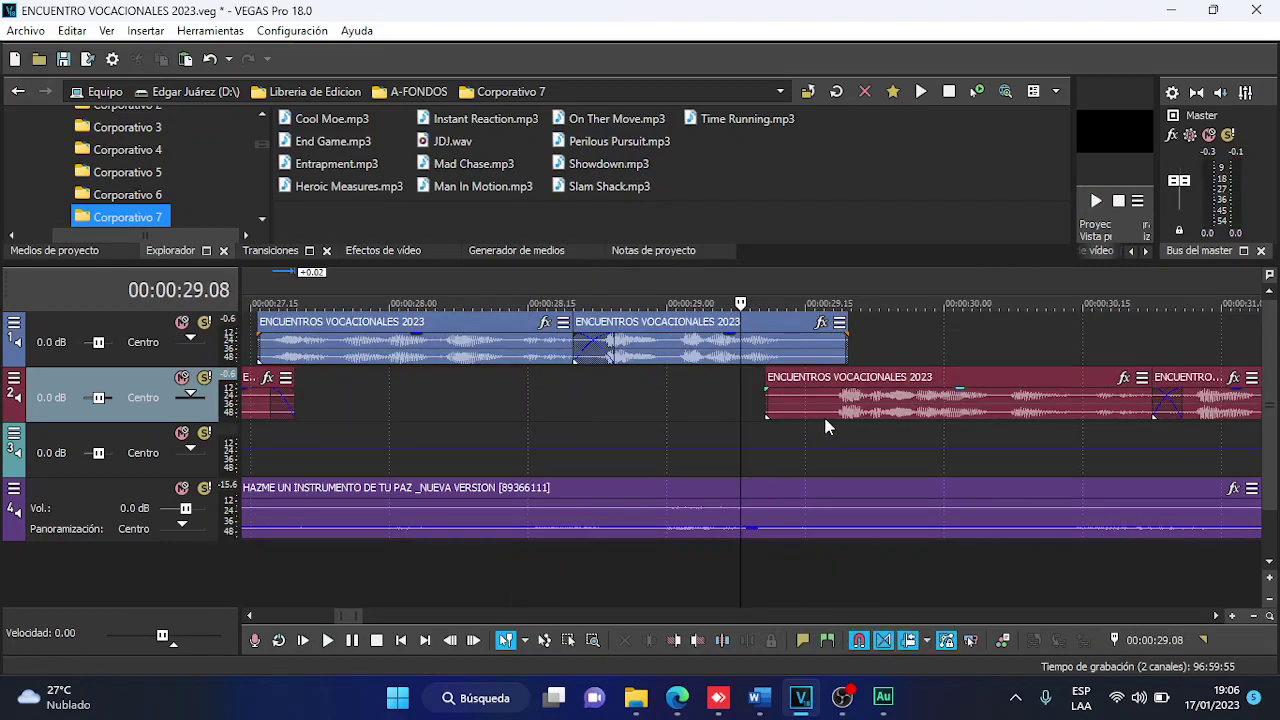
pyautogui.moveTo(826, 405); pyautogui.dragTo(856, 405)
pyautogui.press('space')
pyautogui.press('space')
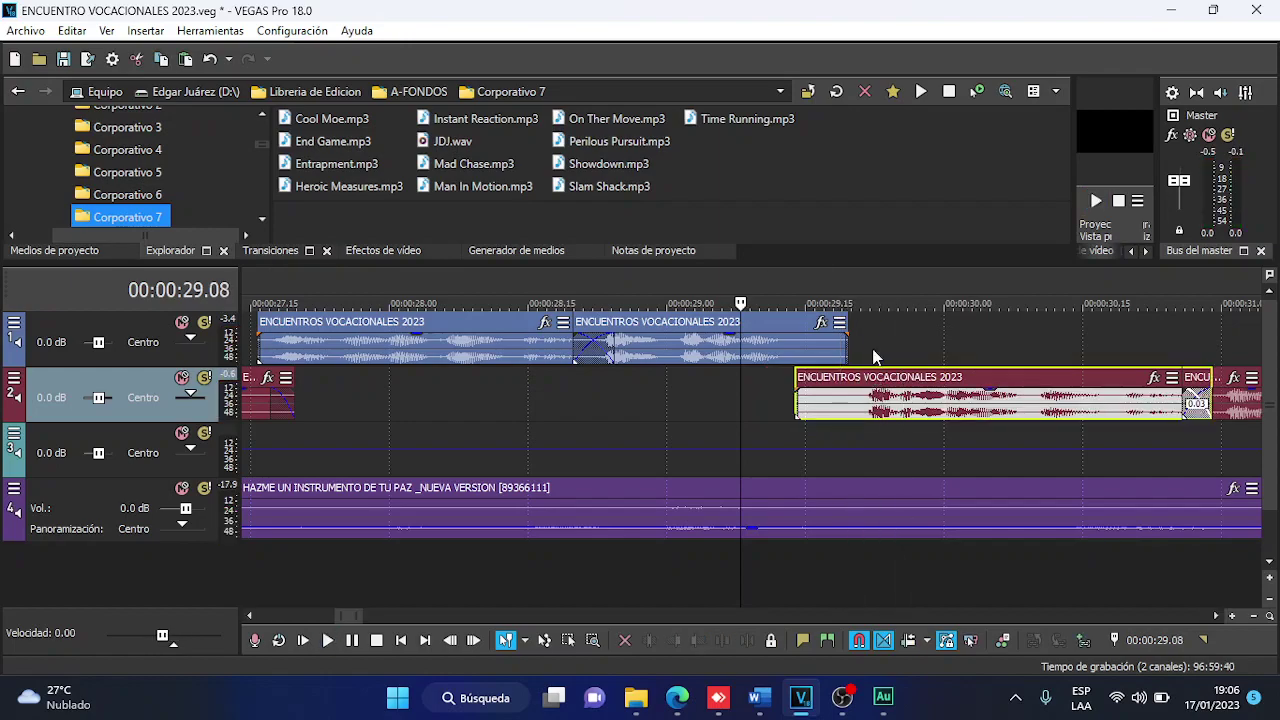
# Extend the end of the track 1 segment near 00:00:29.19 by 3 frames and play through the following segments to about 00:00:35.02.
pyautogui.click(873, 347)
pyautogui.press('space')
pyautogui.press('space')
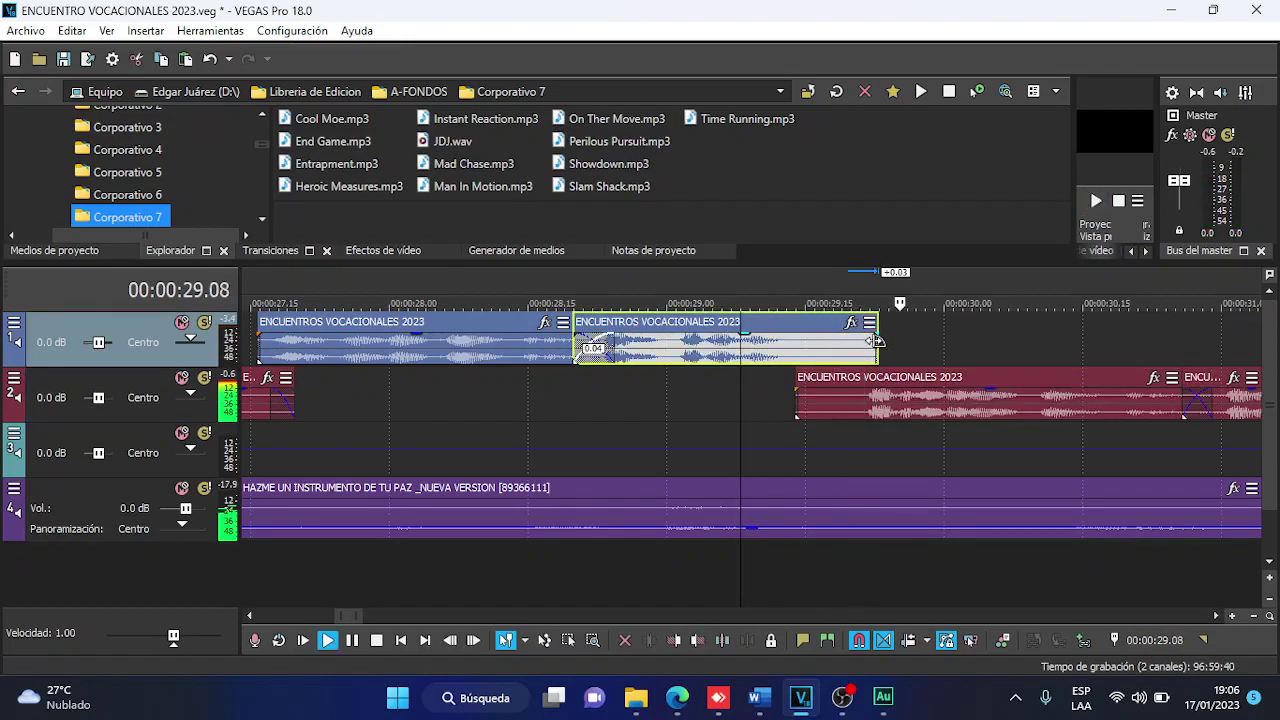
pyautogui.moveTo(873, 347); pyautogui.dragTo(862, 345)
pyautogui.press('space')
pyautogui.scroll(-7, 862, 345)
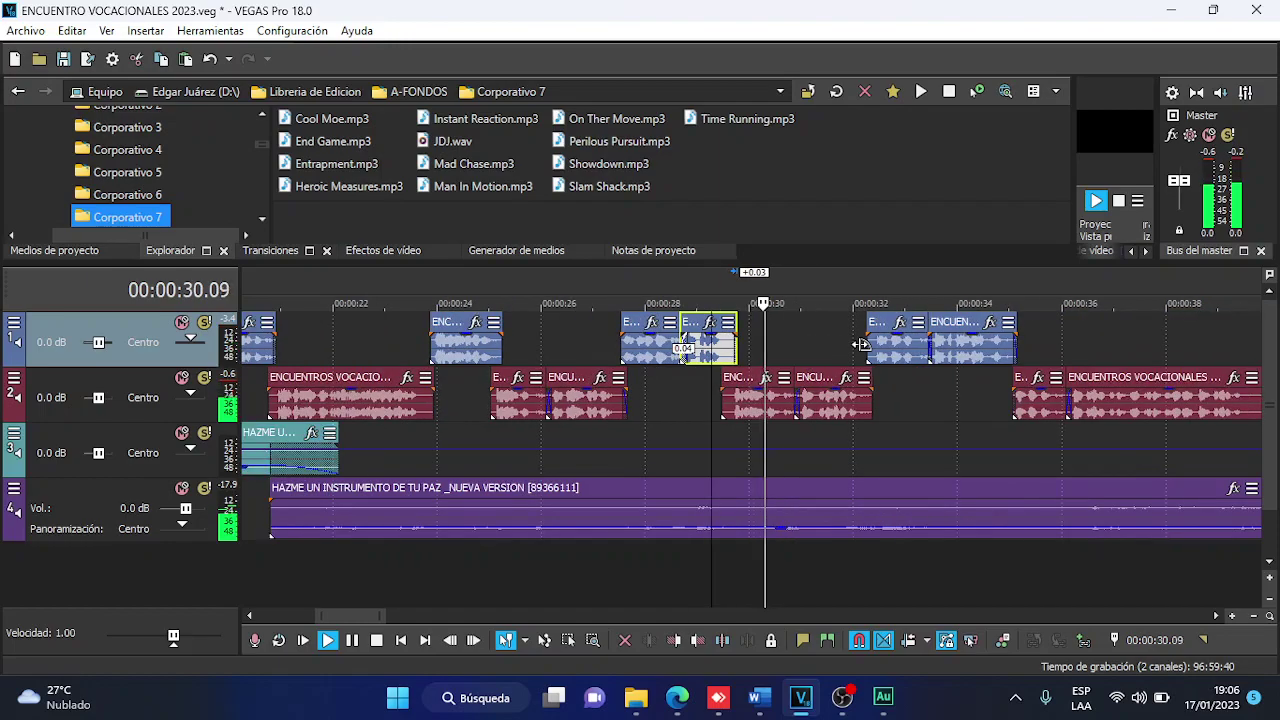
pyautogui.click(855, 410)
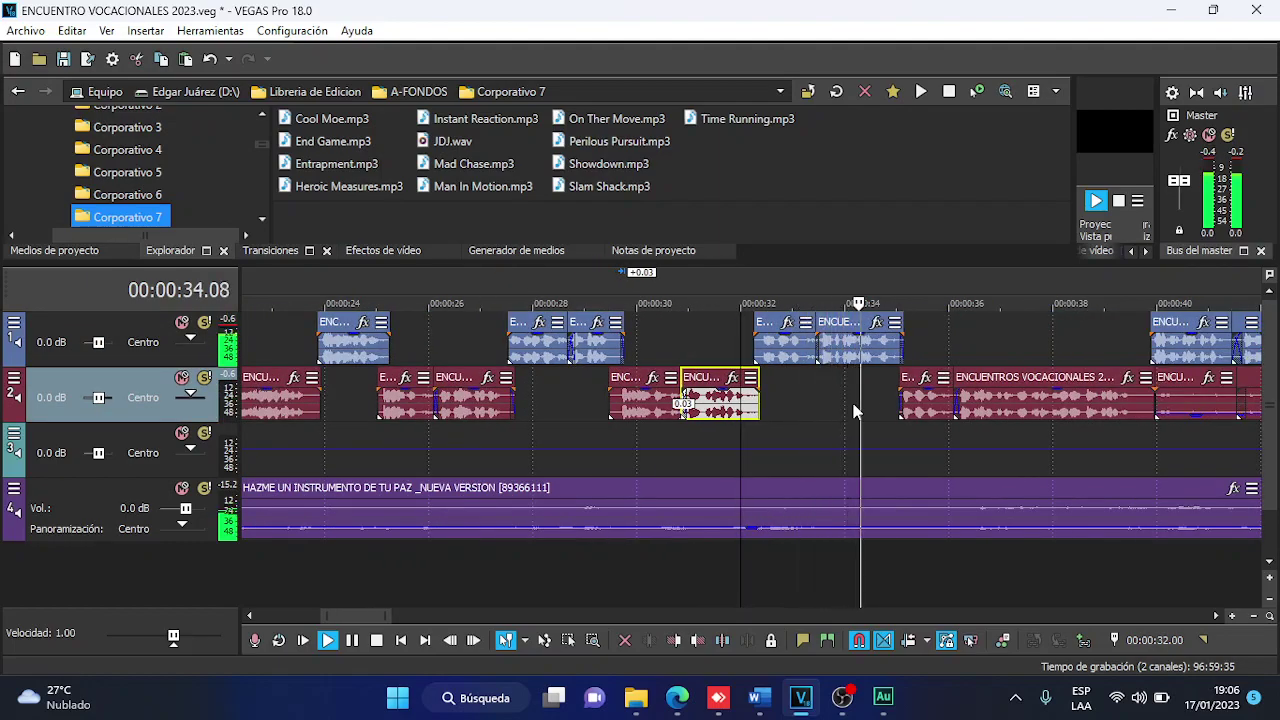
pyautogui.click(895, 398)
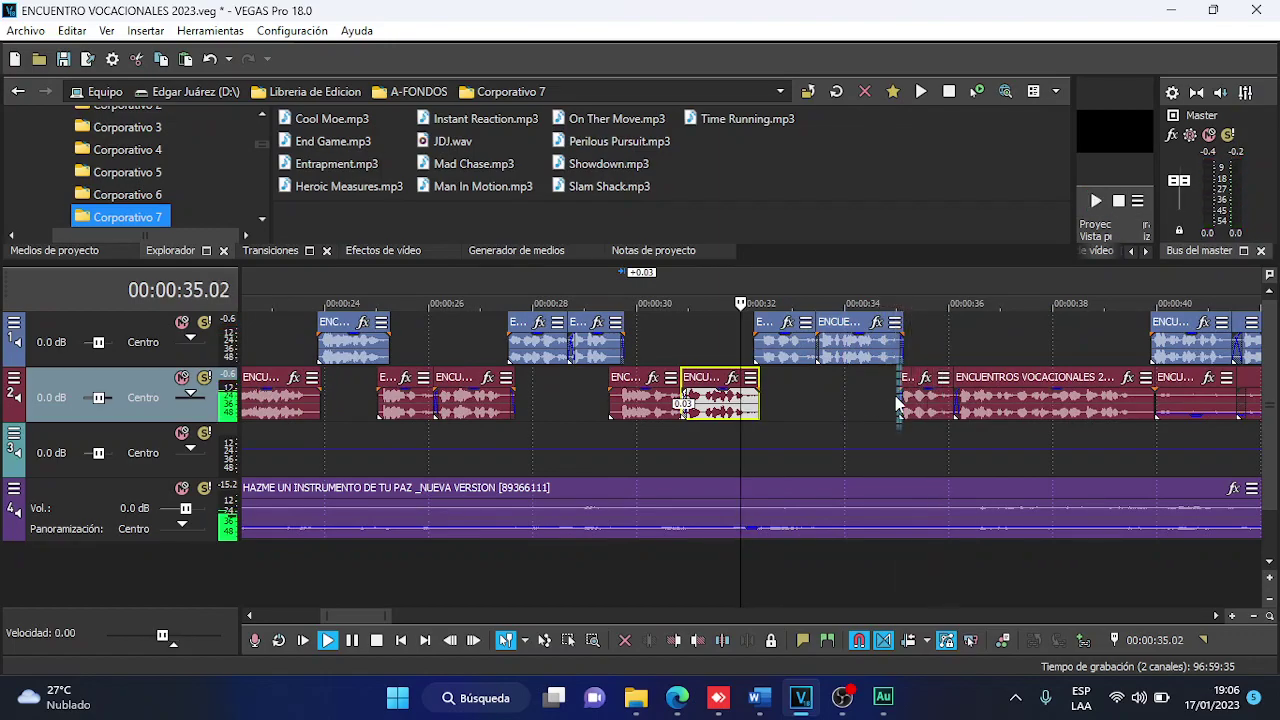
# Try the track 2 segment near 00:00:35.01 about one frame later, then return it to its earlier start.
pyautogui.scroll(6, 895, 396)
pyautogui.click(908, 643)
pyautogui.moveTo(793, 417); pyautogui.dragTo(815, 418)
pyautogui.click(909, 644)
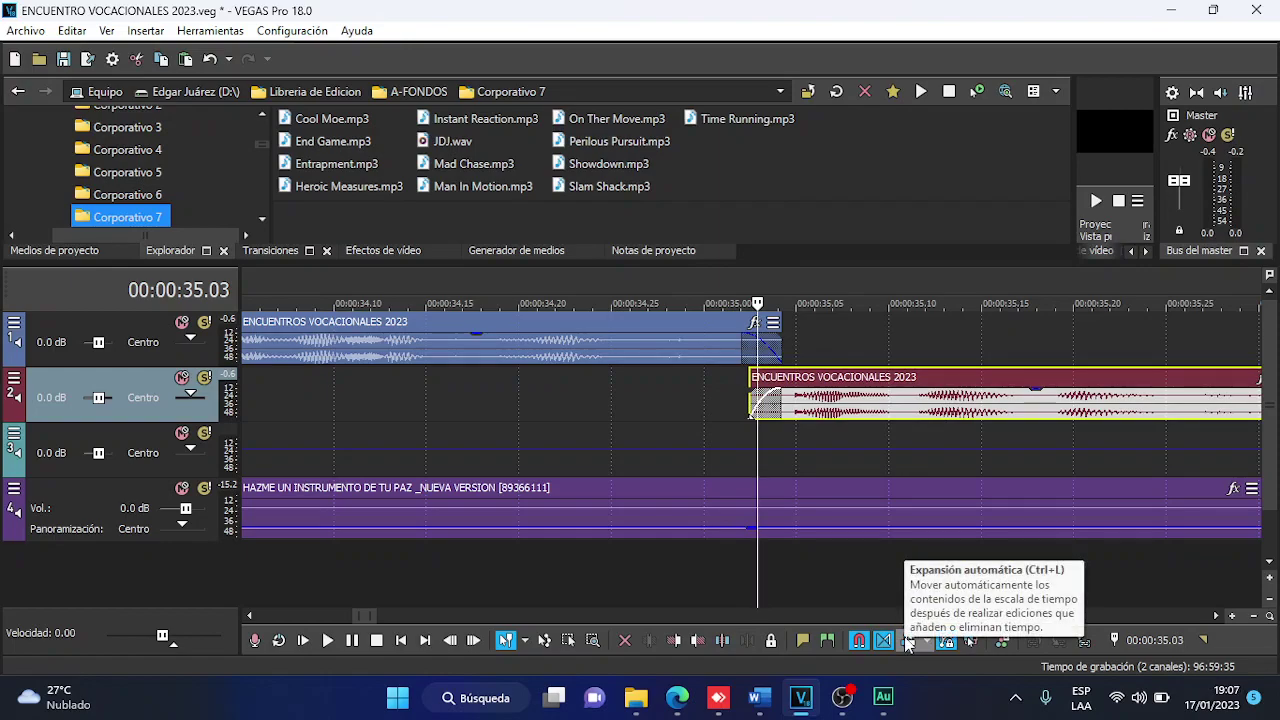
pyautogui.click(908, 643)
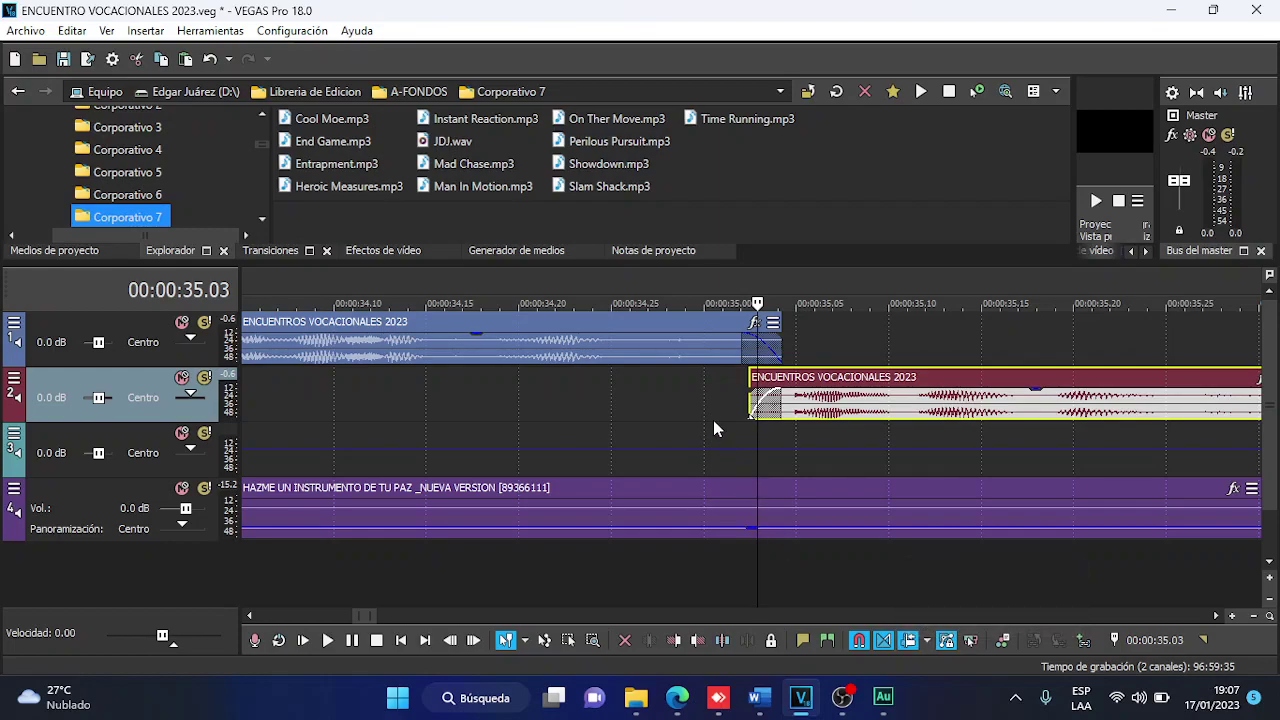
pyautogui.click(722, 412)
pyautogui.moveTo(807, 395)
pyautogui.mouseDown()
pyautogui.moveTo(819, 398)
pyautogui.moveTo(787, 405)
pyautogui.mouseUp()
pyautogui.scroll(-5, 800, 400)
pyautogui.scroll(4, 725, 401)
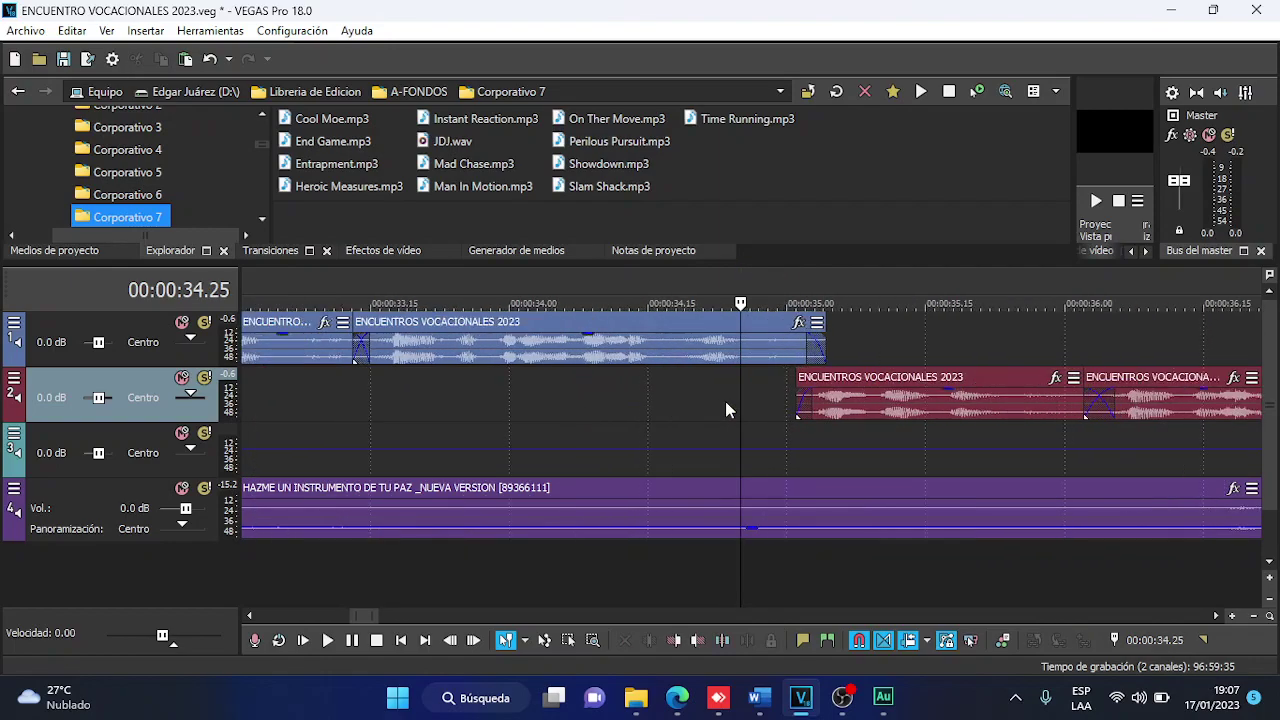
# Shift the track 2 segment near 00:00:35.01 by 2 frames later with auto ripple and play through to the closing song.
pyautogui.press('space')
pyautogui.press('space')
pyautogui.moveTo(888, 410); pyautogui.dragTo(911, 410)
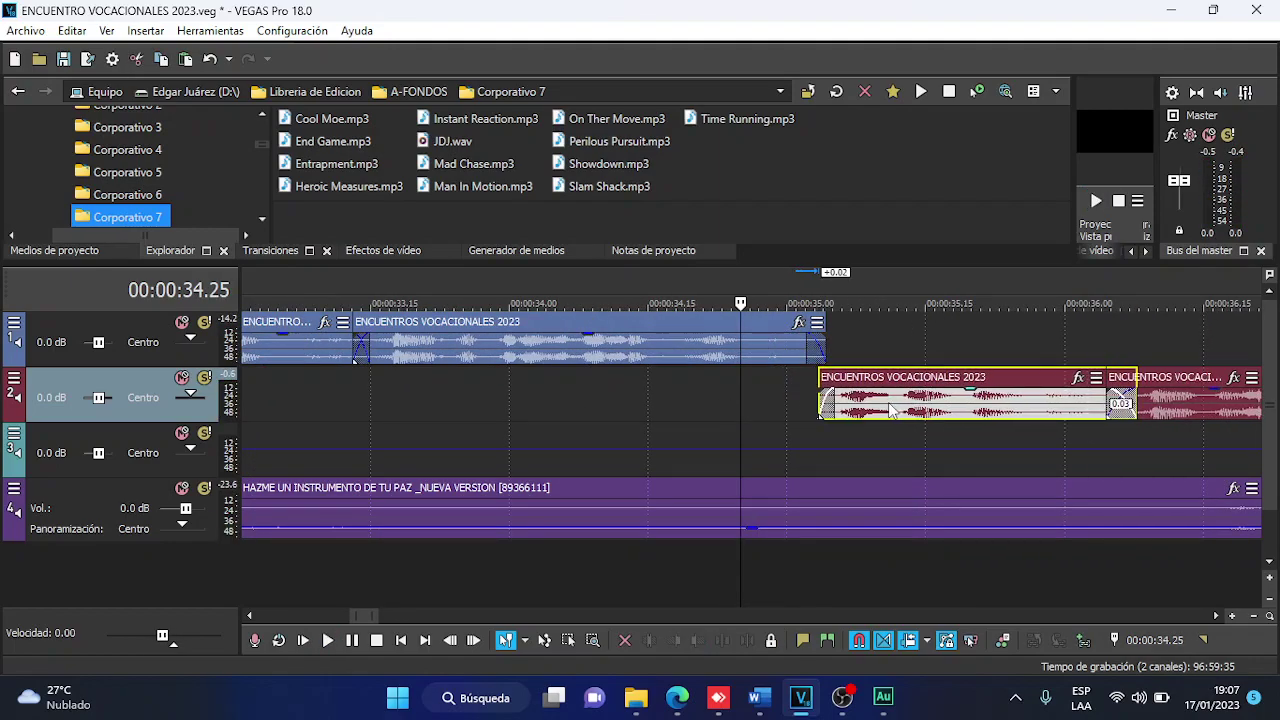
pyautogui.press('space')
pyautogui.scroll(-6, 737, 389)
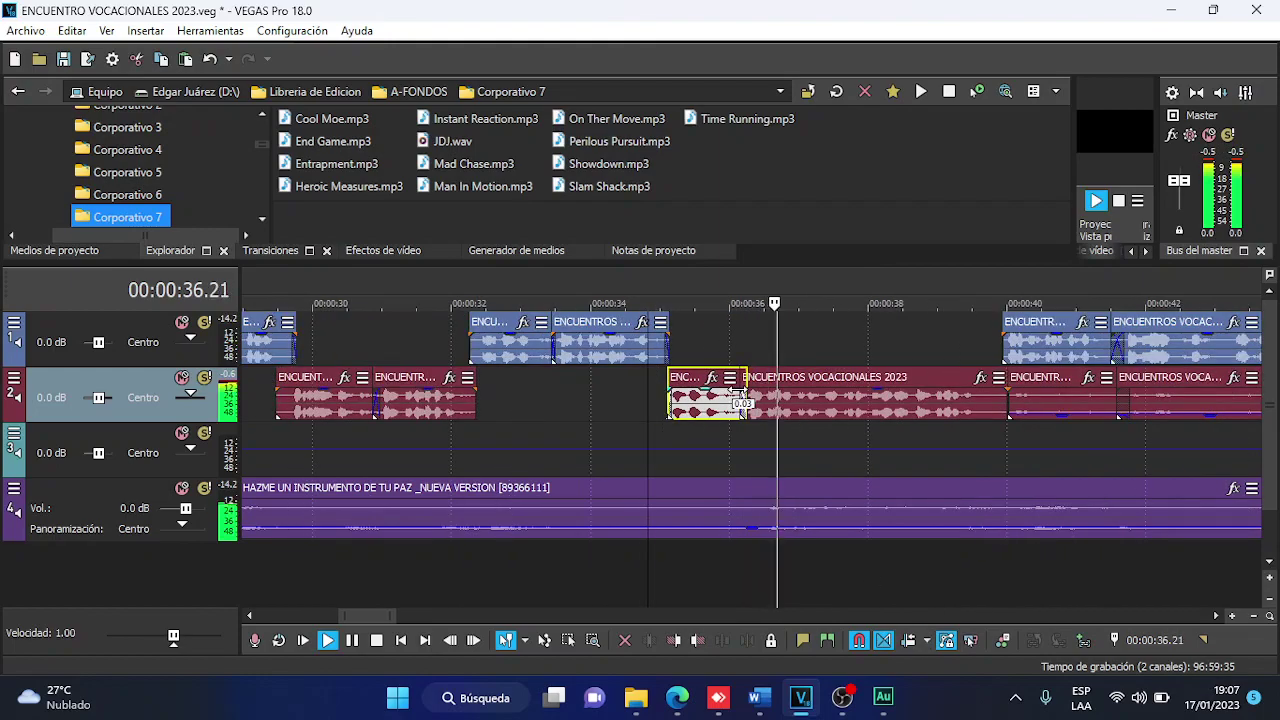
pyautogui.scroll(-2, 745, 530)
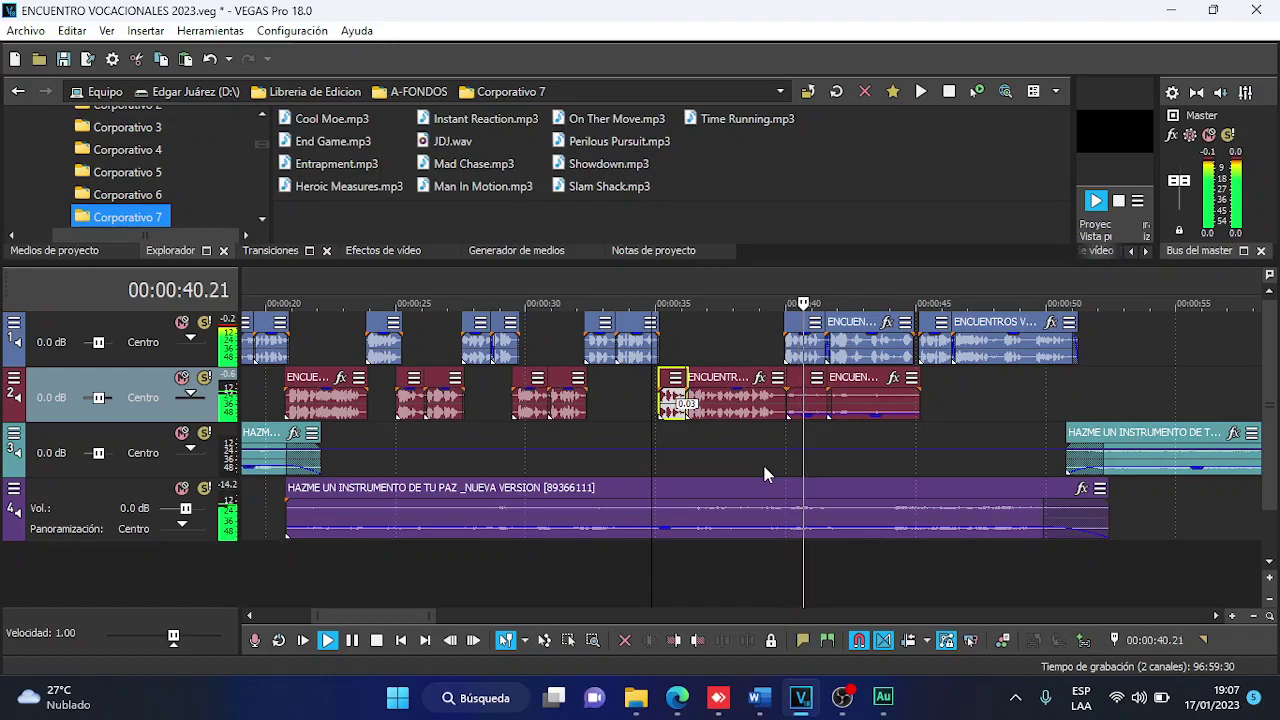
pyautogui.scroll(-2, 764, 466)
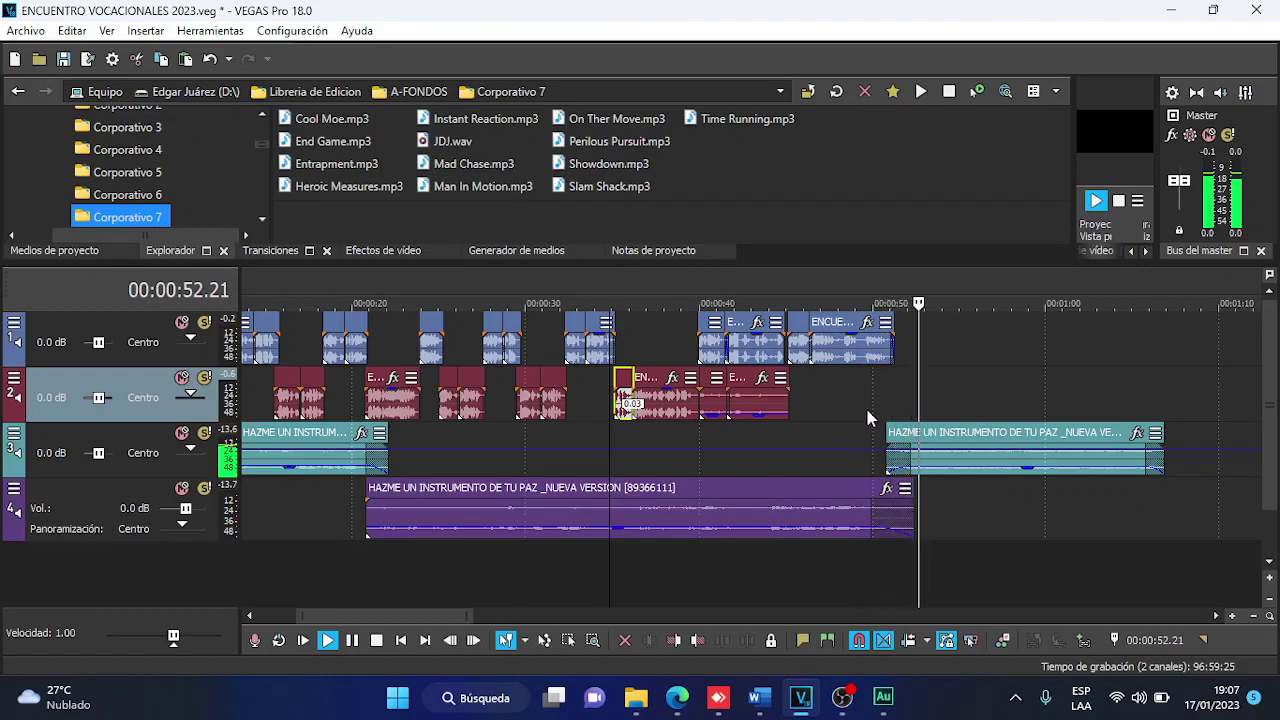
# Trim the end of the track 4 song clip by 1 second and 2 frames, to about 00:00:51.10.
pyautogui.click(865, 405)
pyautogui.scroll(5, 865, 405)
pyautogui.scroll(-3, 1045, 532)
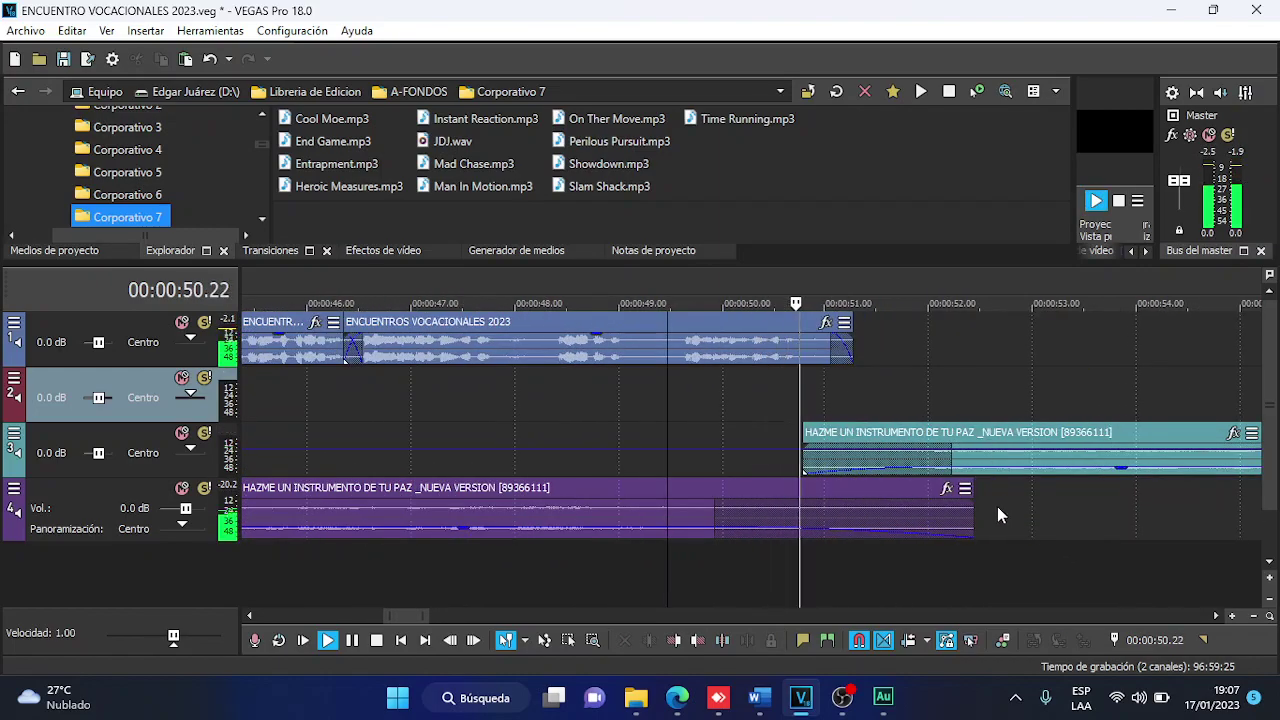
pyautogui.moveTo(973, 520); pyautogui.dragTo(860, 523)
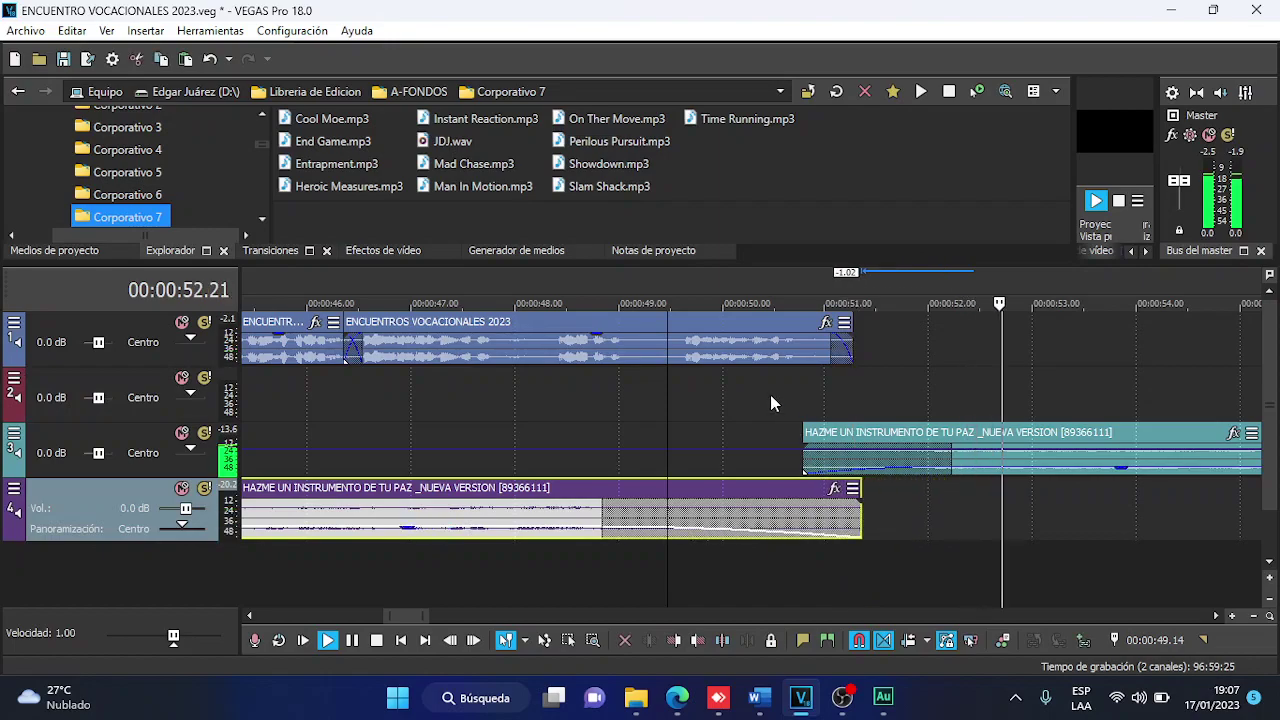
# Extend the start of the closing track 3 song clip 22 frames earlier and play the transition.
pyautogui.moveTo(855, 442); pyautogui.dragTo(784, 445)
pyautogui.click(668, 407)
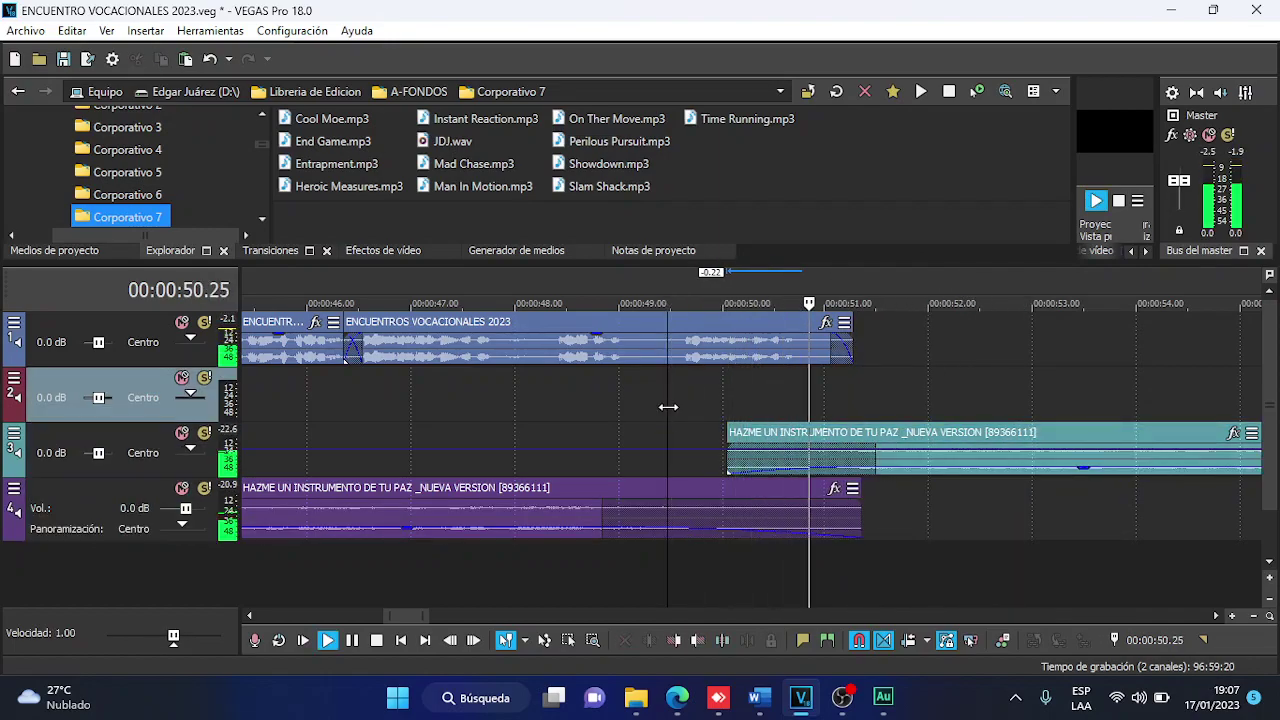
pyautogui.scroll(-4, 668, 407)
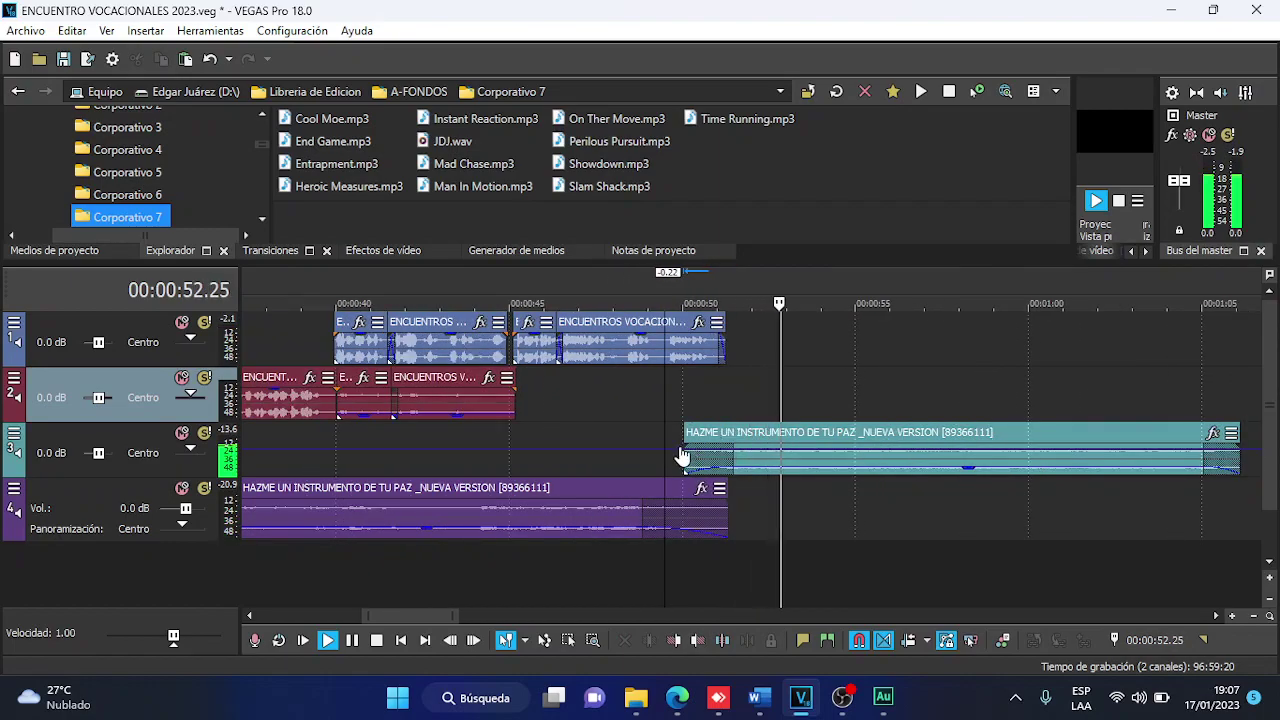
pyautogui.press('space')
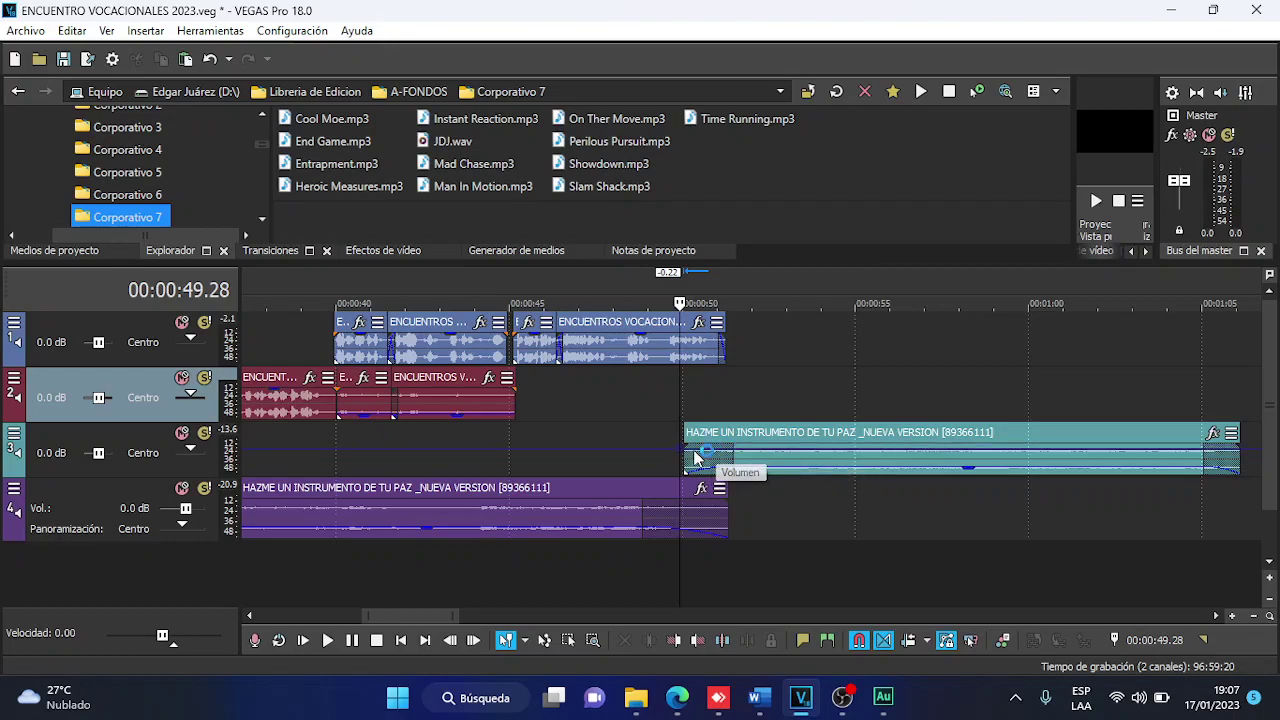
# Raise the track 3 volume envelope for the closing song, ramping up from about 00:00:49.14 to 00:00:50.19, and play the transition.
pyautogui.click(663, 455)
pyautogui.moveTo(735, 447); pyautogui.dragTo(730, 437)
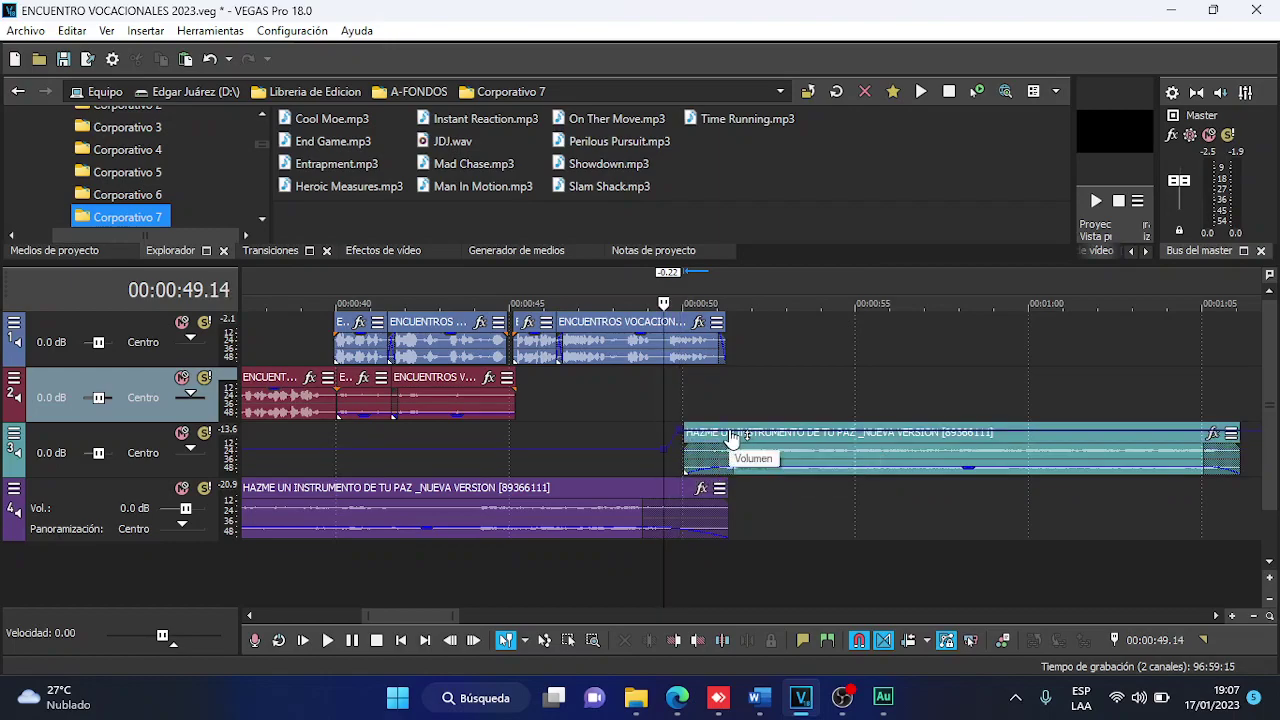
pyautogui.scroll(-2, 733, 440)
pyautogui.click(708, 400)
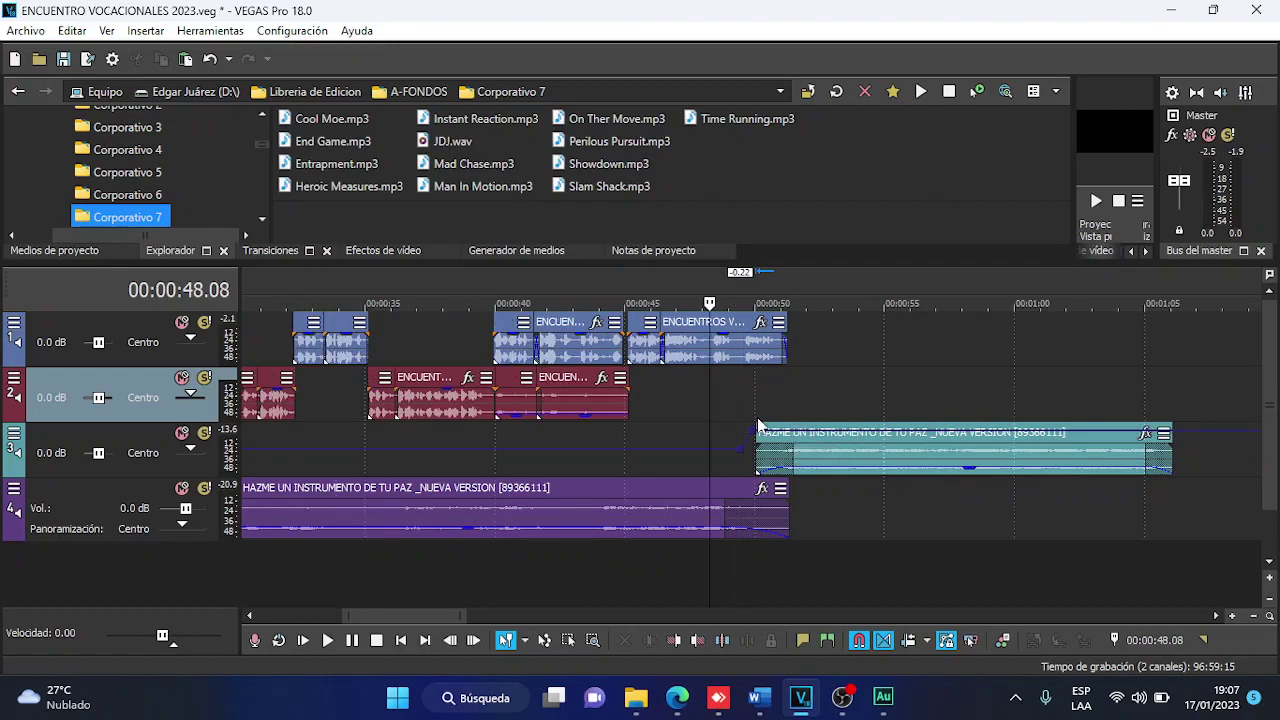
pyautogui.scroll(1, 828, 437)
pyautogui.press('space')
pyautogui.scroll(1, 830, 440)
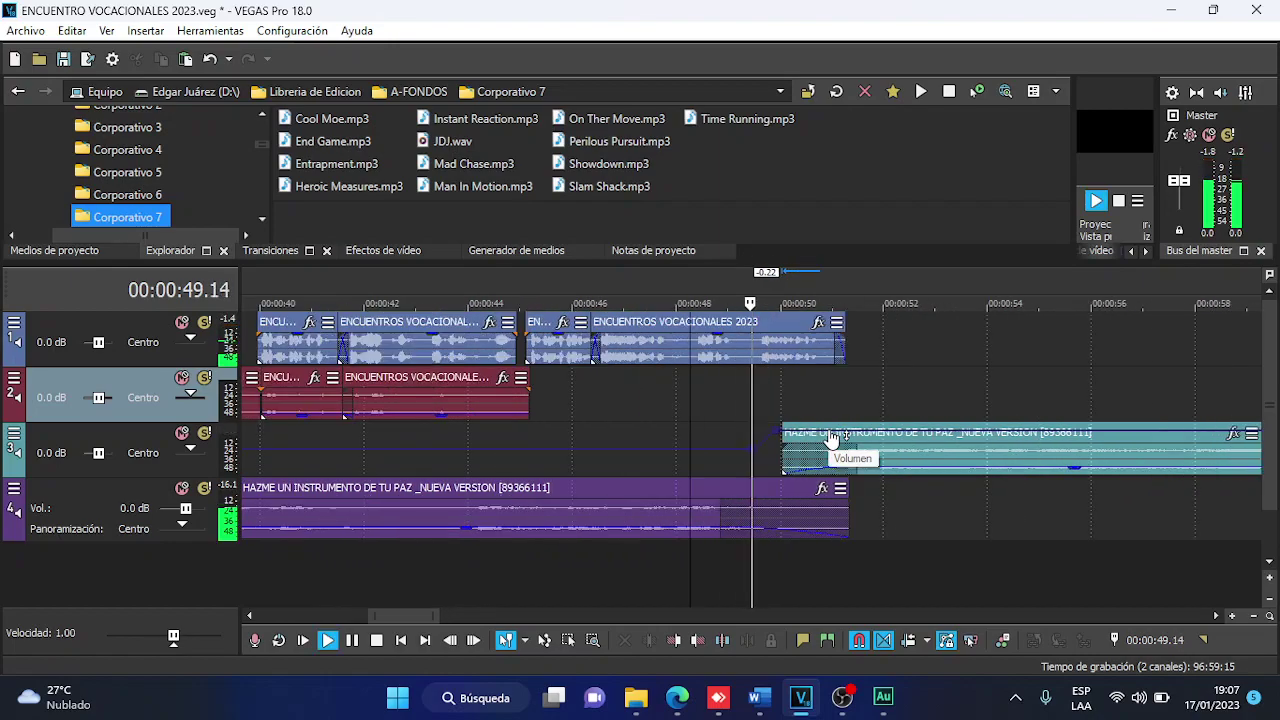
pyautogui.moveTo(790, 438); pyautogui.dragTo(818, 441)
pyautogui.click(739, 397)
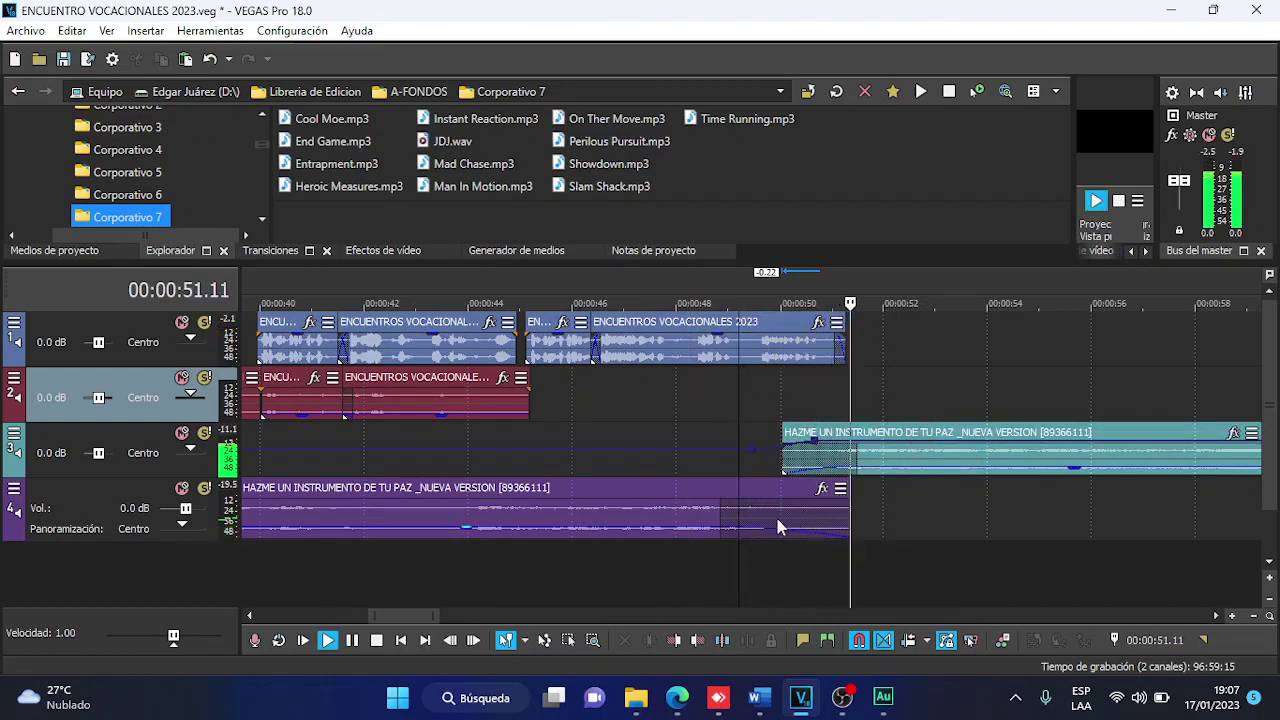
# Lengthen the track 4 song's fade-out by about half a second and the closing track 3 song's fade-in by about 5 frames.
pyautogui.moveTo(720, 498); pyautogui.dragTo(696, 506)
pyautogui.press('space')
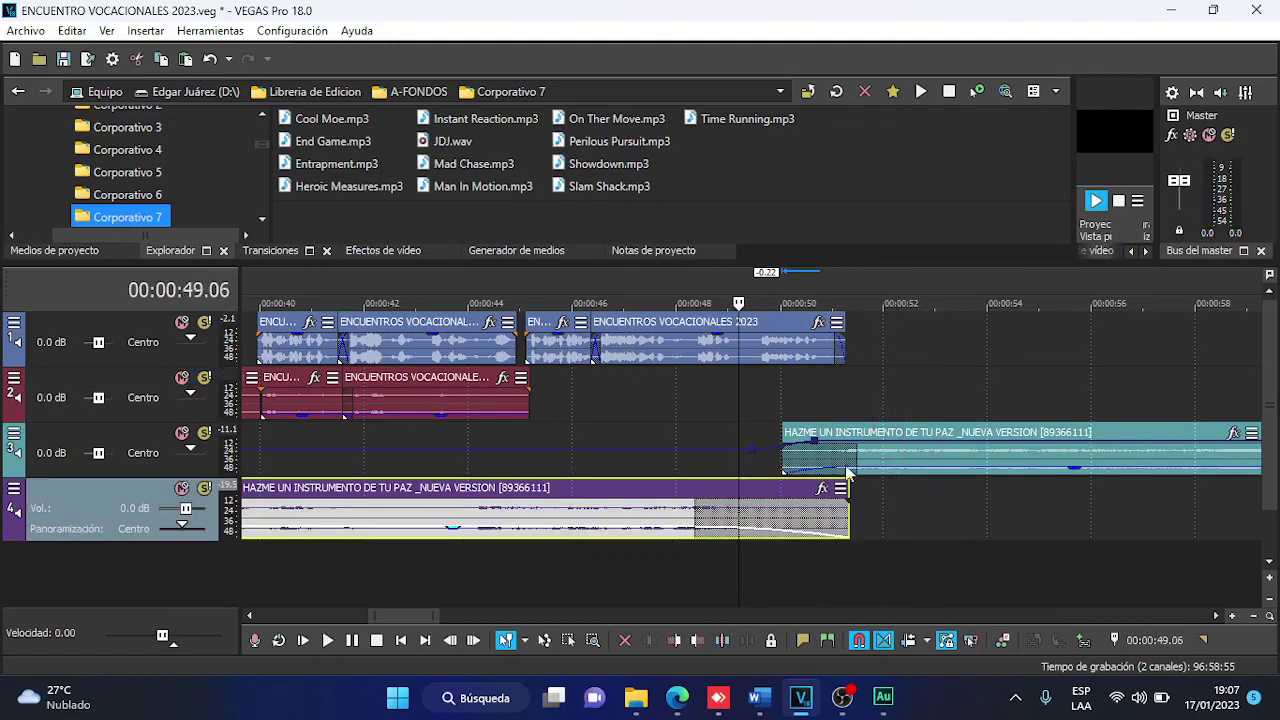
pyautogui.press('space')
pyautogui.moveTo(838, 476); pyautogui.dragTo(850, 472)
pyautogui.scroll(-2, 820, 468)
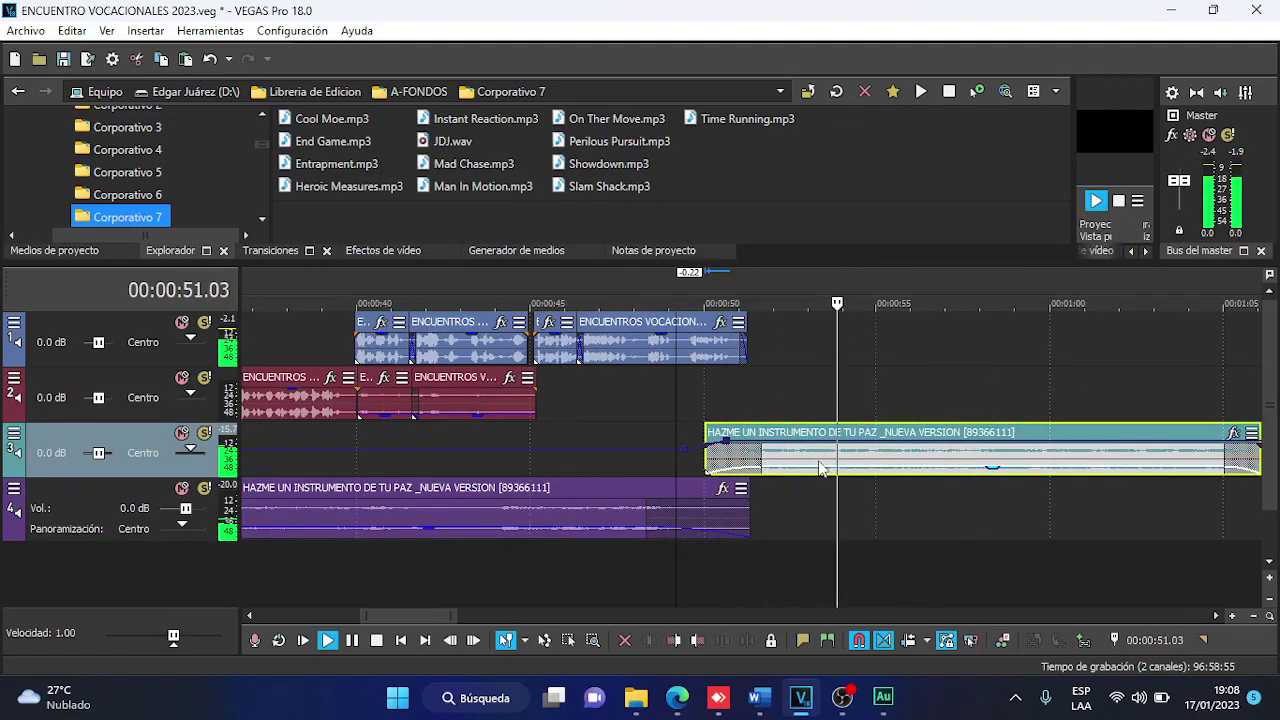
pyautogui.scroll(-3, 819, 466)
pyautogui.press('space')
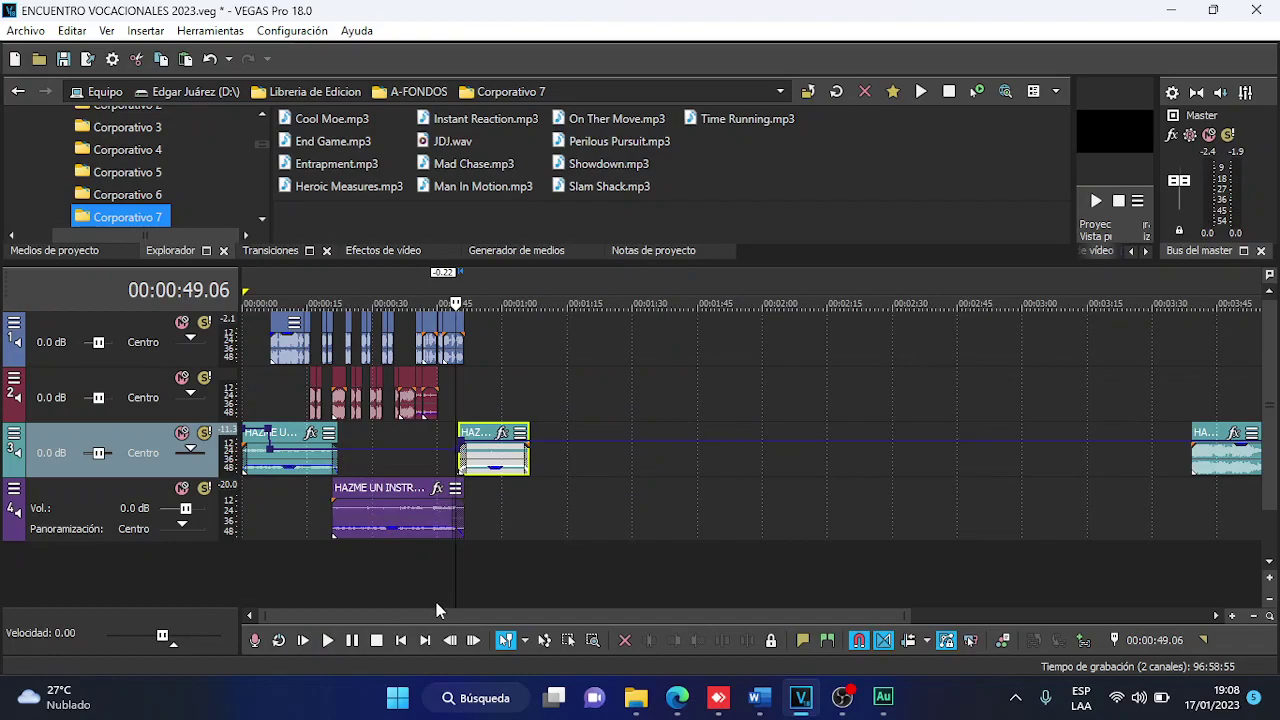
pyautogui.click(310, 433)
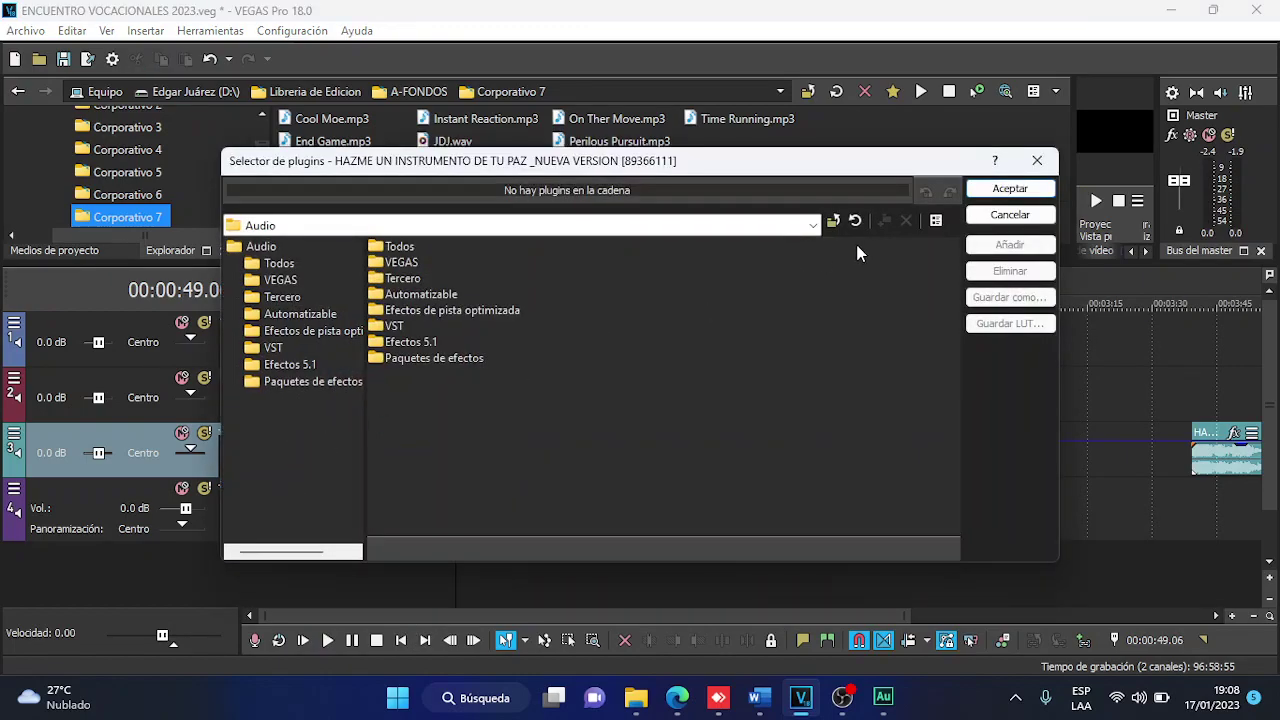
pyautogui.click(1010, 188)
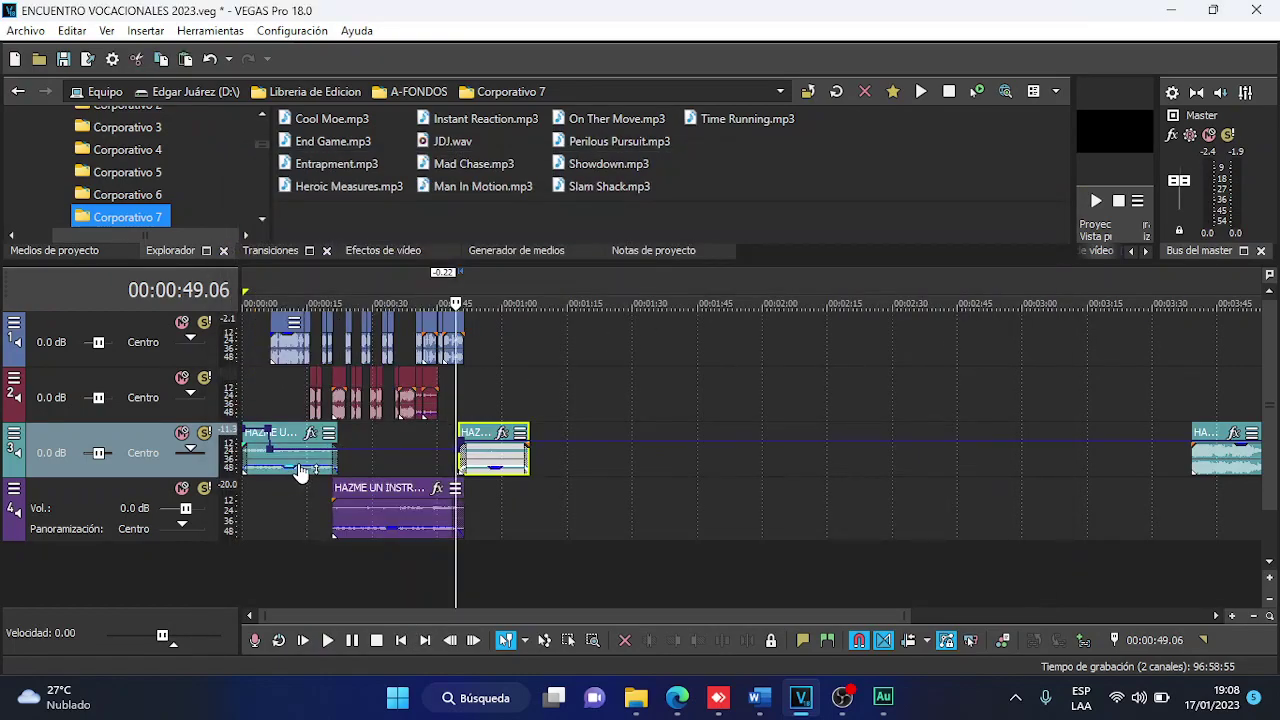
# Slightly lower the gain of all three song clips used in the spot on tracks 3 and 4, and play the spot from the start.
pyautogui.click(305, 462)
pyautogui.click(373, 496)
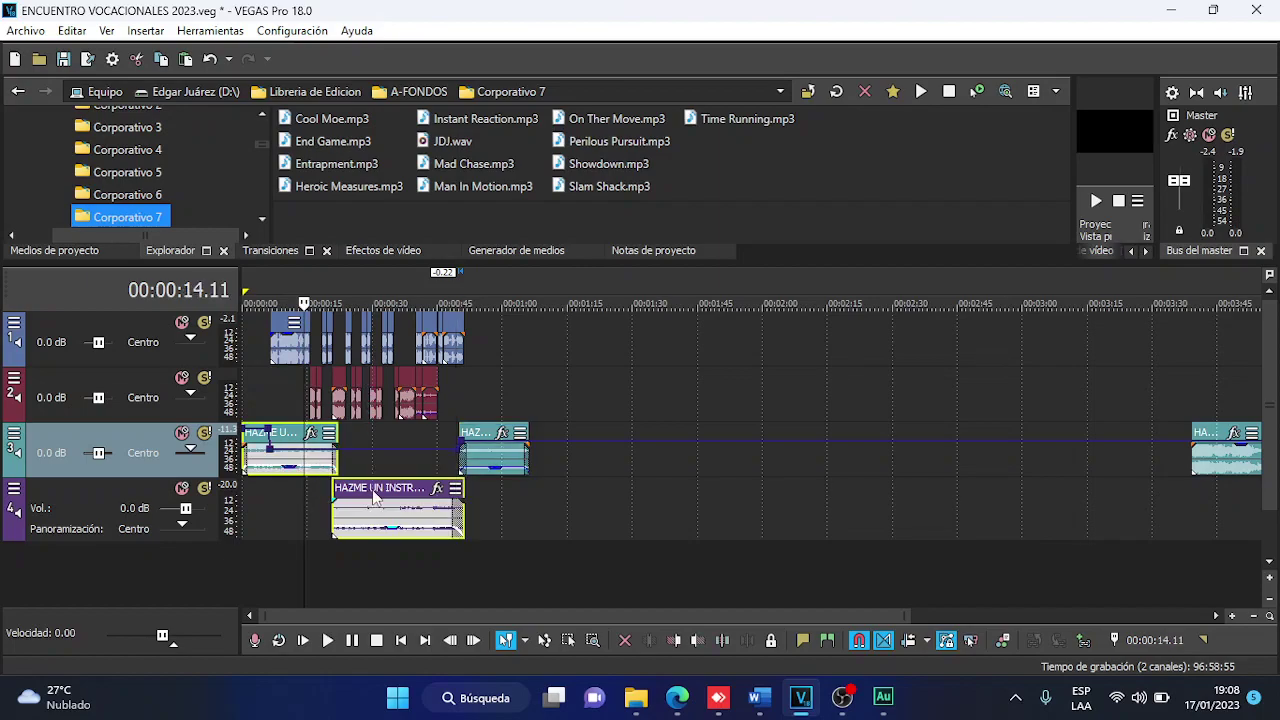
pyautogui.keyDown('ctrl'); pyautogui.click(506, 463); pyautogui.keyUp('ctrl')
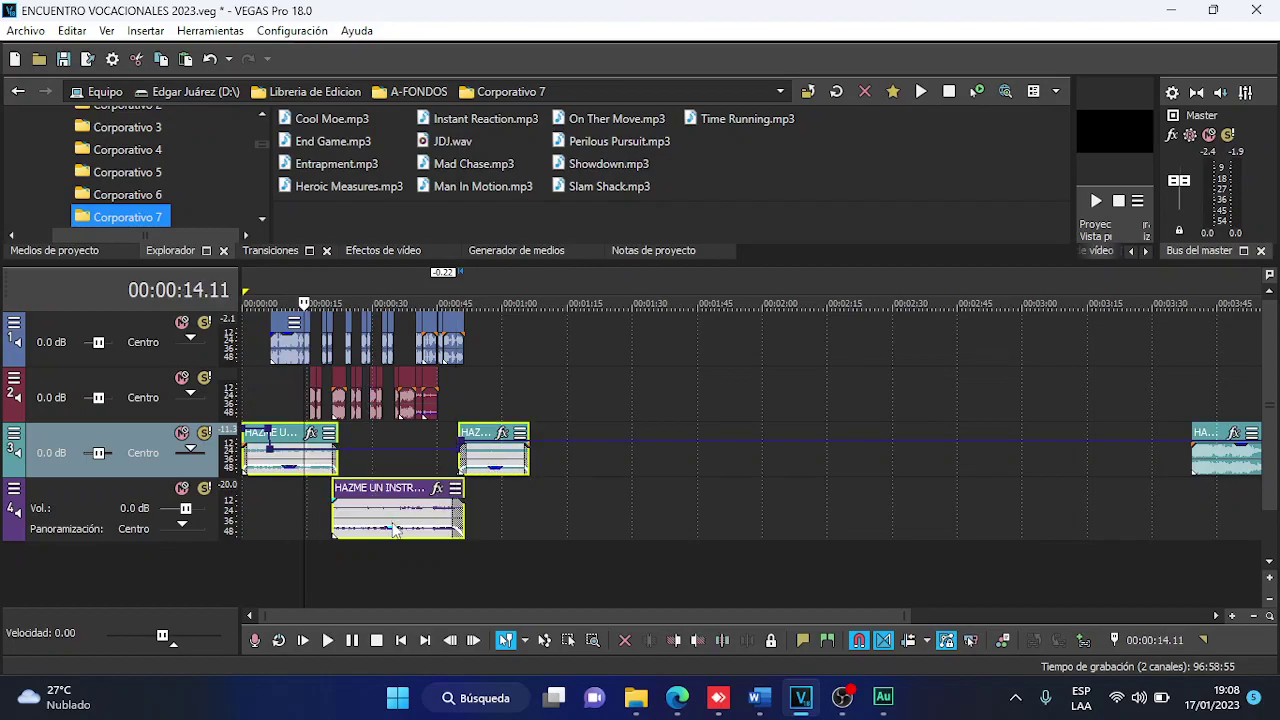
pyautogui.moveTo(400, 531); pyautogui.dragTo(402, 533)
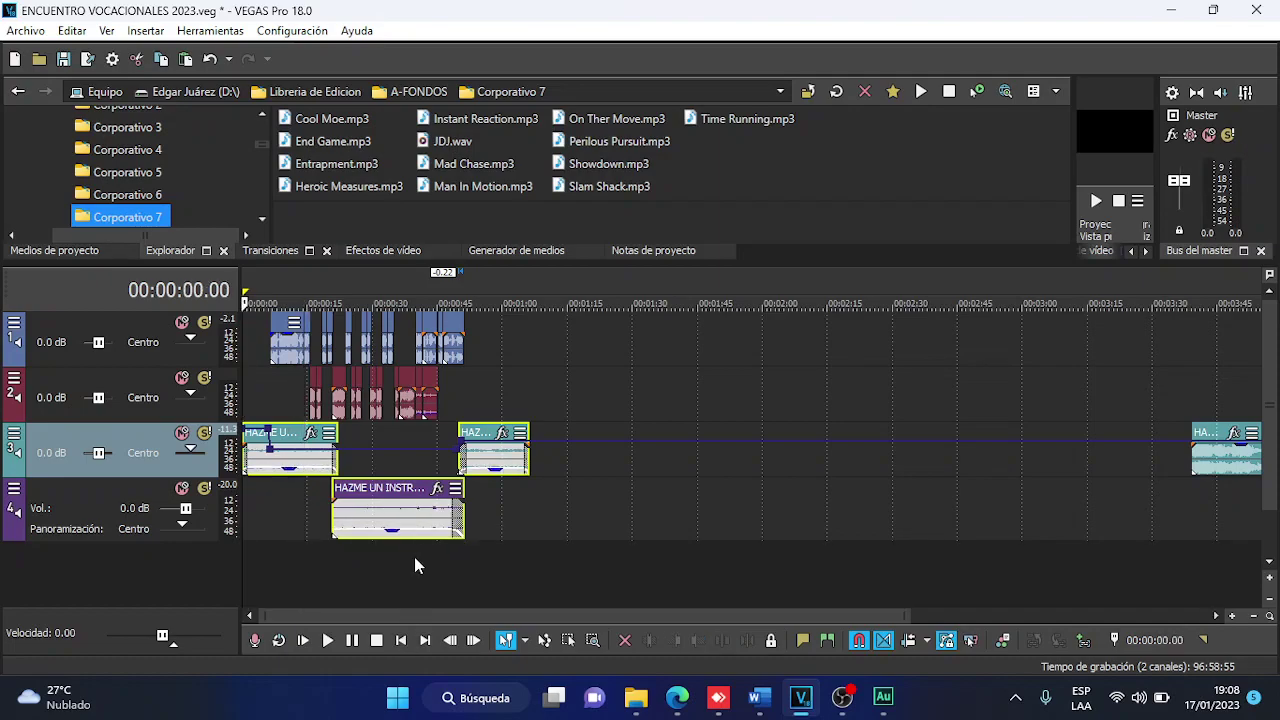
pyautogui.press('space')
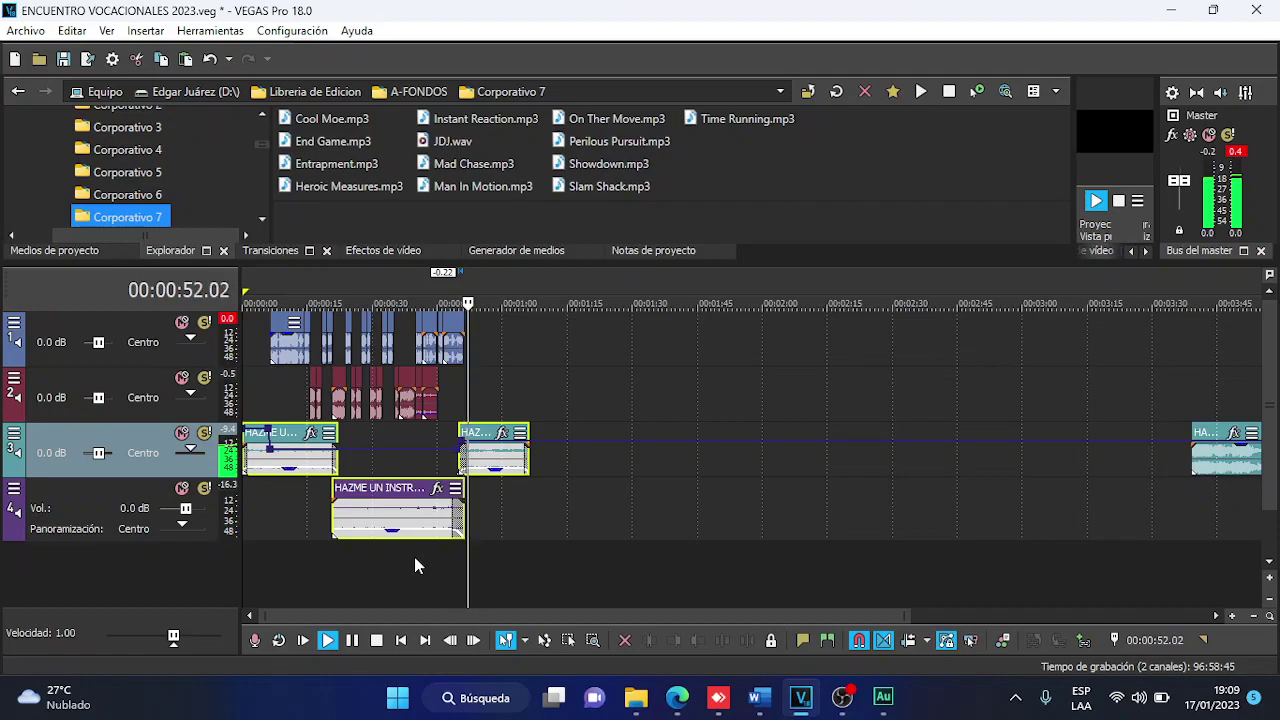
pyautogui.press('space')
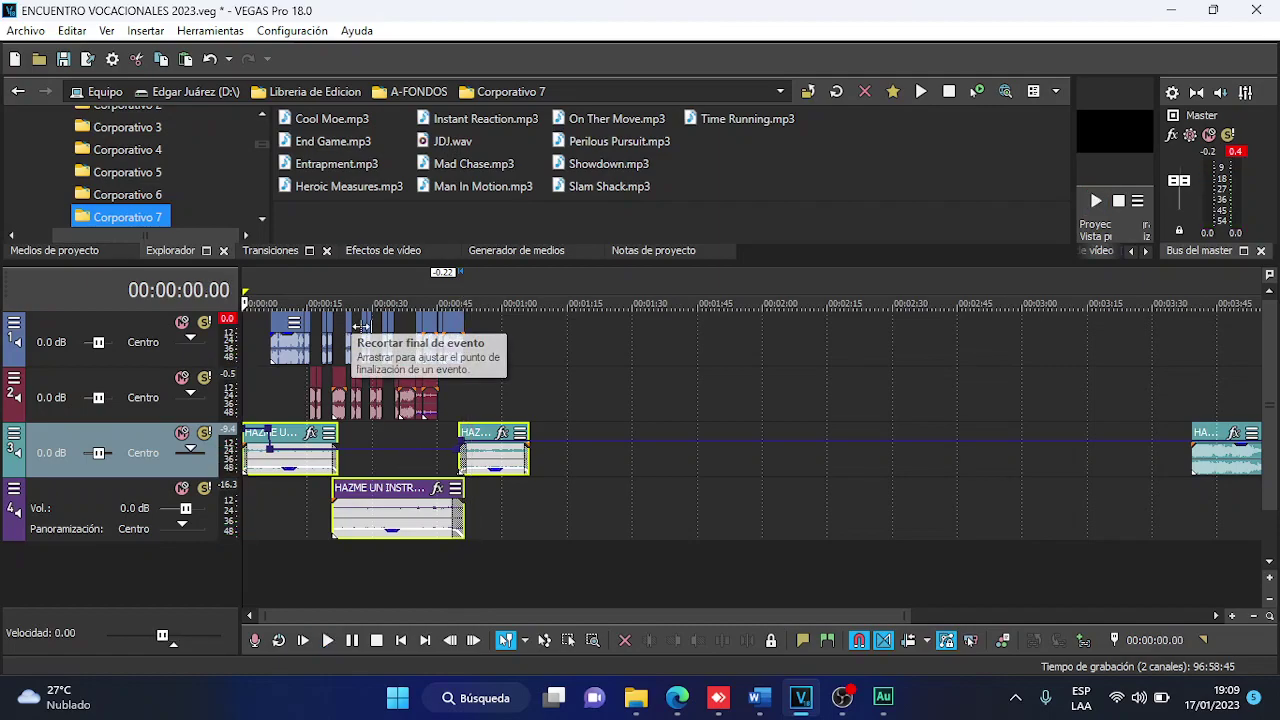
# Play the voice-over exchange from about 00:00:22.04 to check its pacing.
pyautogui.click(347, 328)
pyautogui.scroll(4, 345, 330)
pyautogui.click(641, 332)
pyautogui.click(626, 329)
pyautogui.scroll(3, 640, 336)
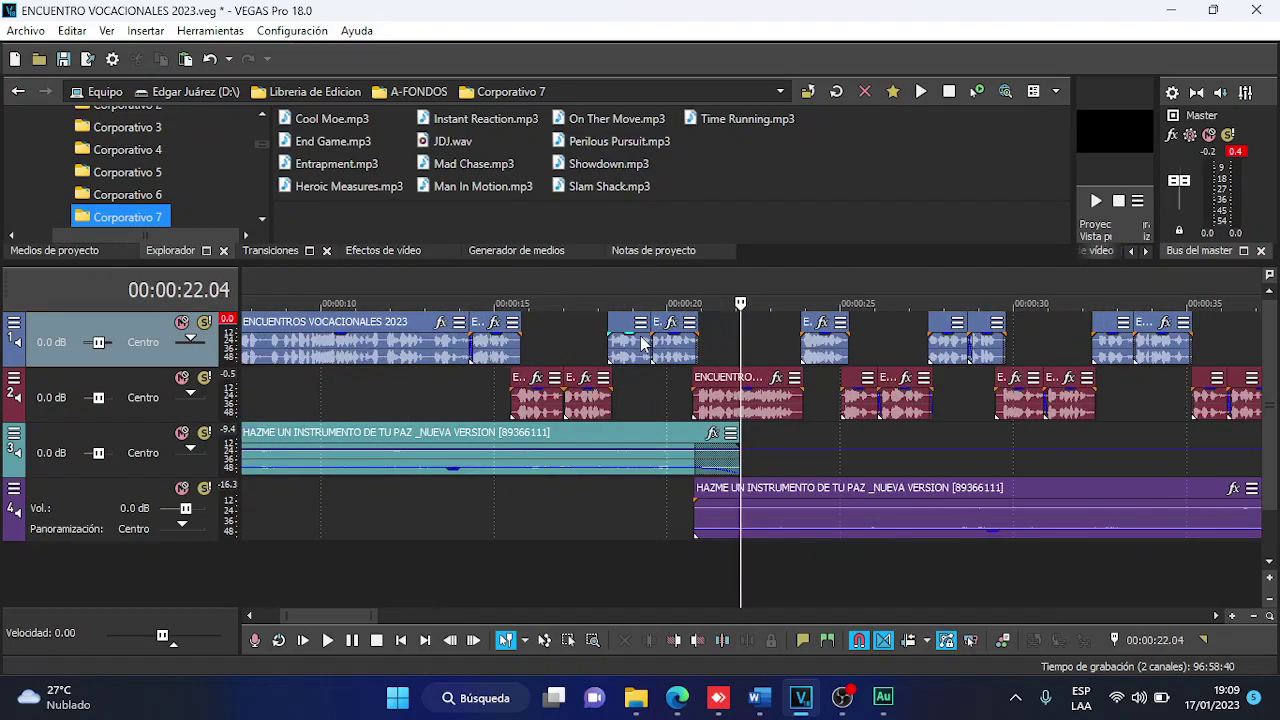
pyautogui.press('space')
pyautogui.scroll(-2, 641, 343)
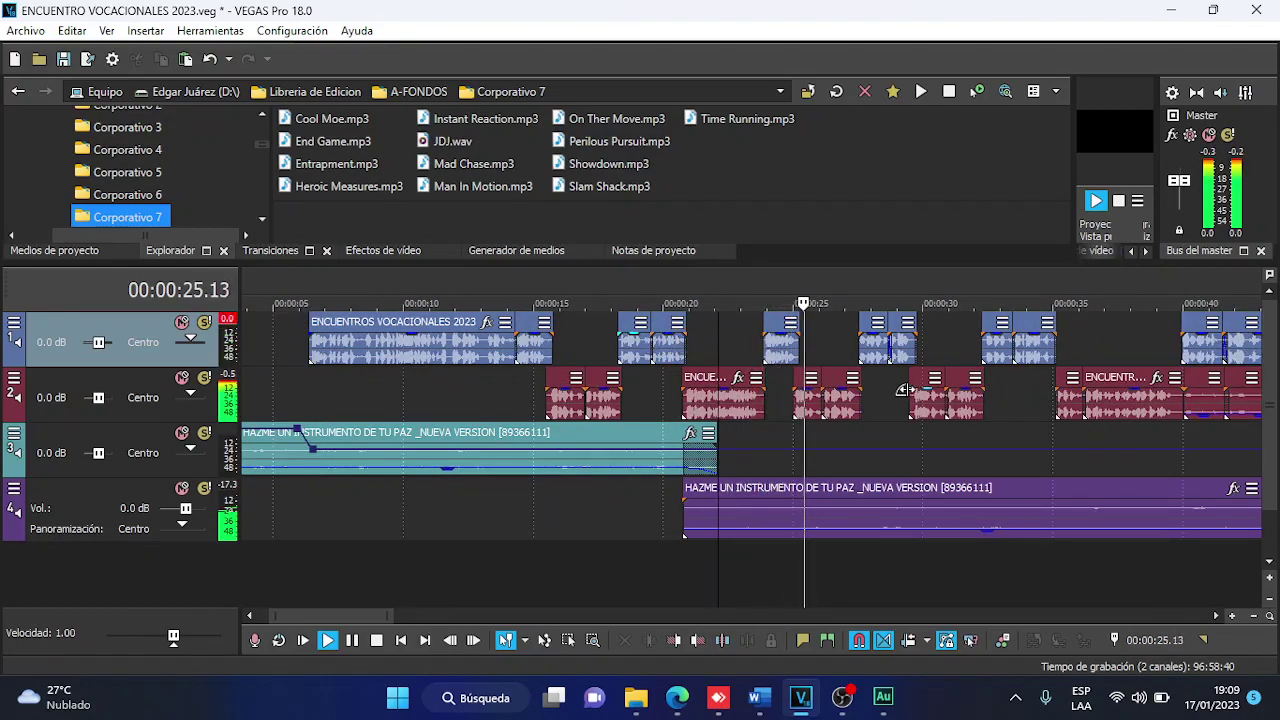
# With ripple editing on, shift the track 2 voice clip near 00:00:25 later by 2 frames and play the exchange.
pyautogui.click(784, 395)
pyautogui.scroll(4, 784, 395)
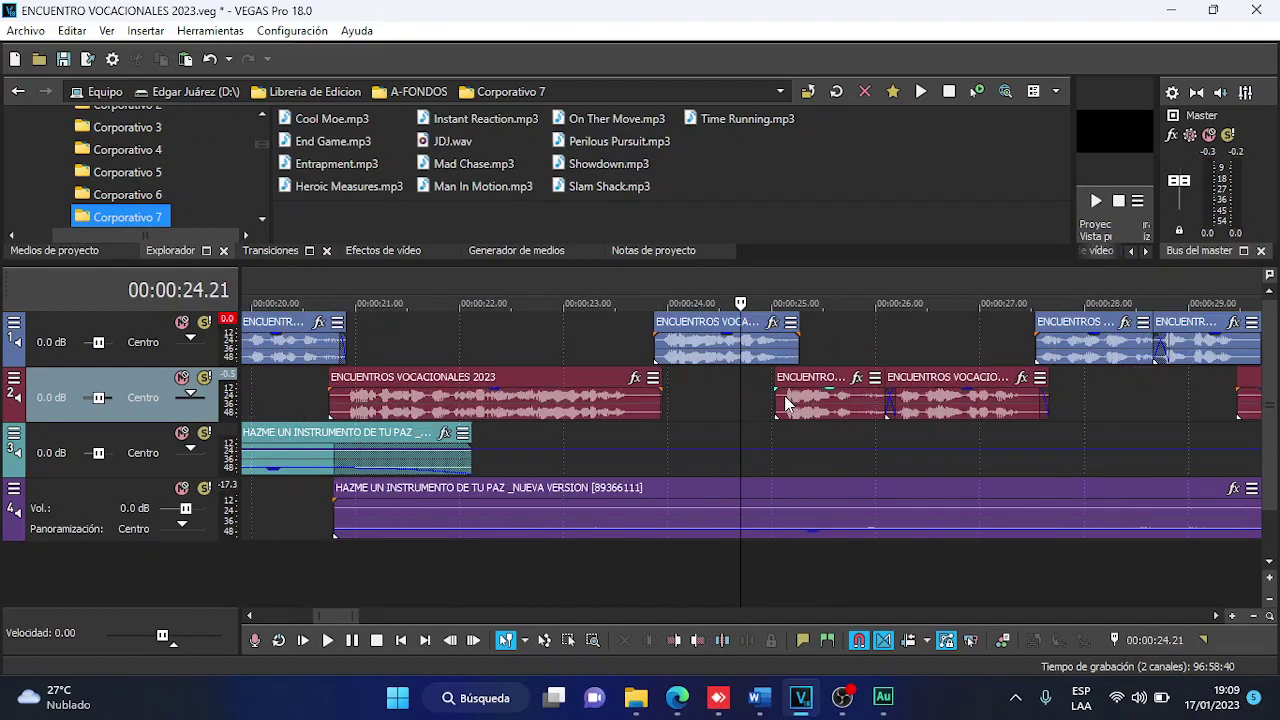
pyautogui.click(908, 641)
pyautogui.scroll(3, 854, 440)
pyautogui.moveTo(845, 415); pyautogui.dragTo(855, 415)
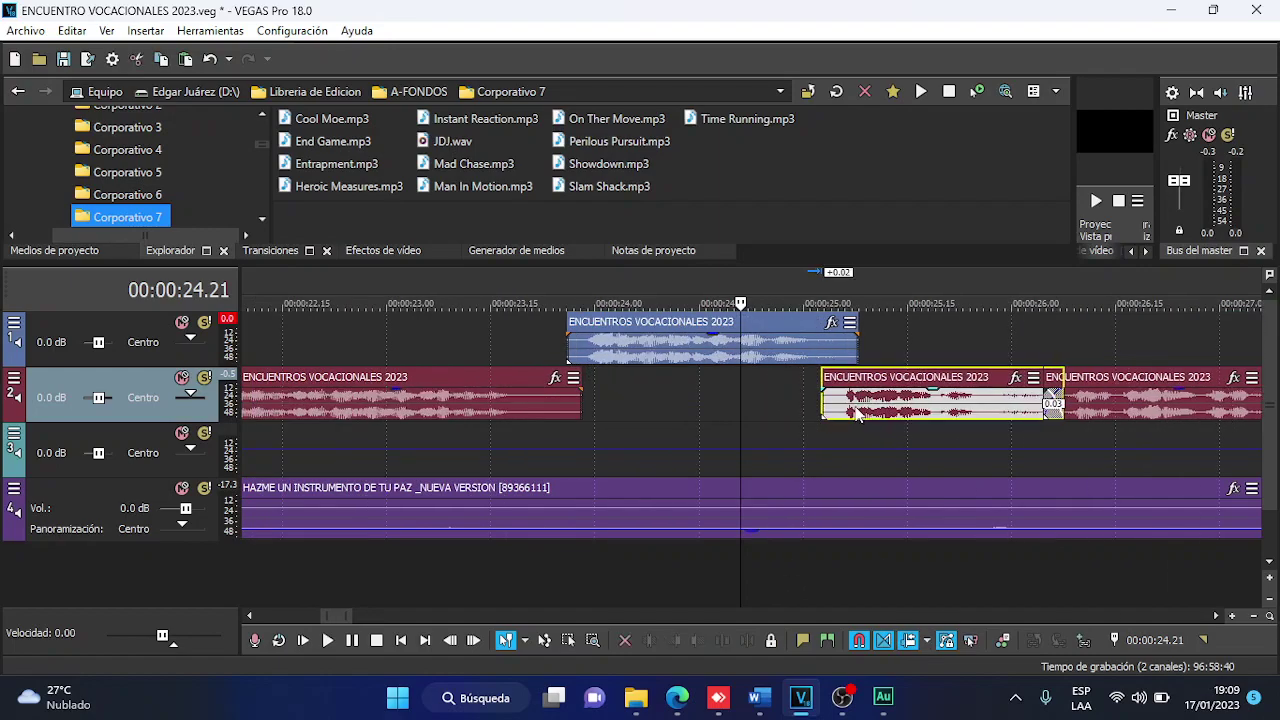
pyautogui.press('space')
pyautogui.scroll(-4, 855, 415)
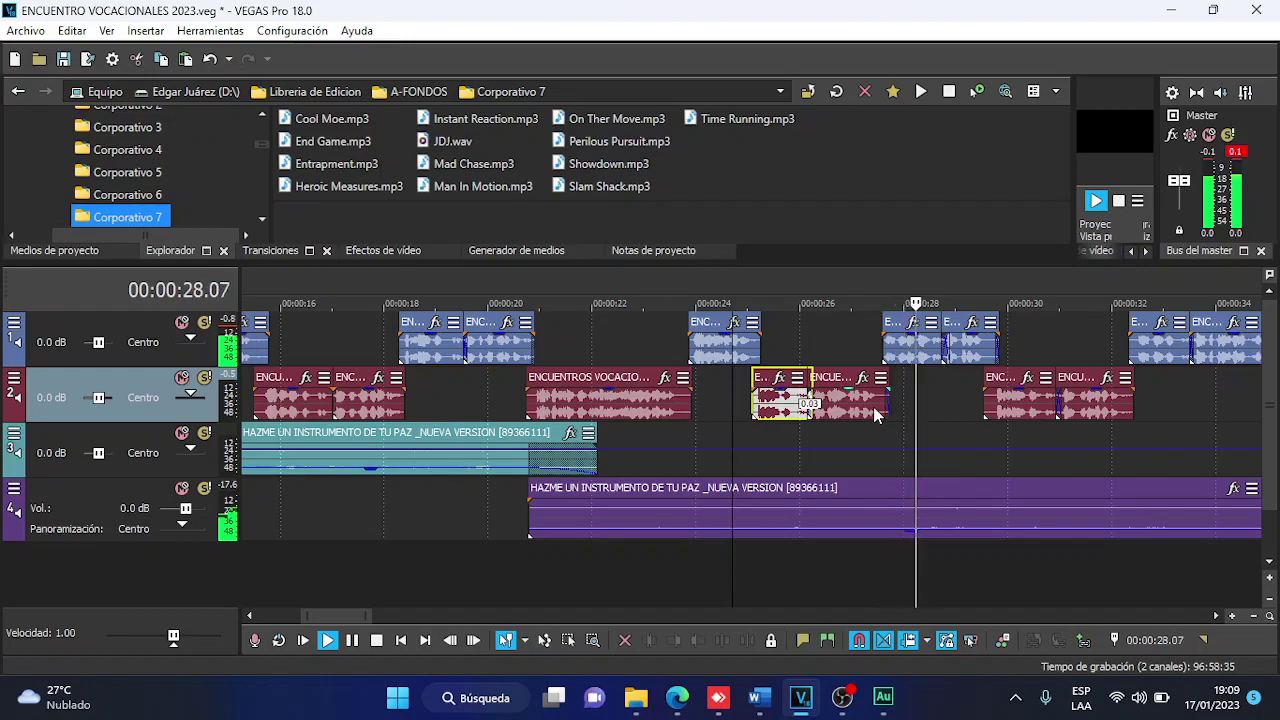
pyautogui.scroll(-2, 873, 406)
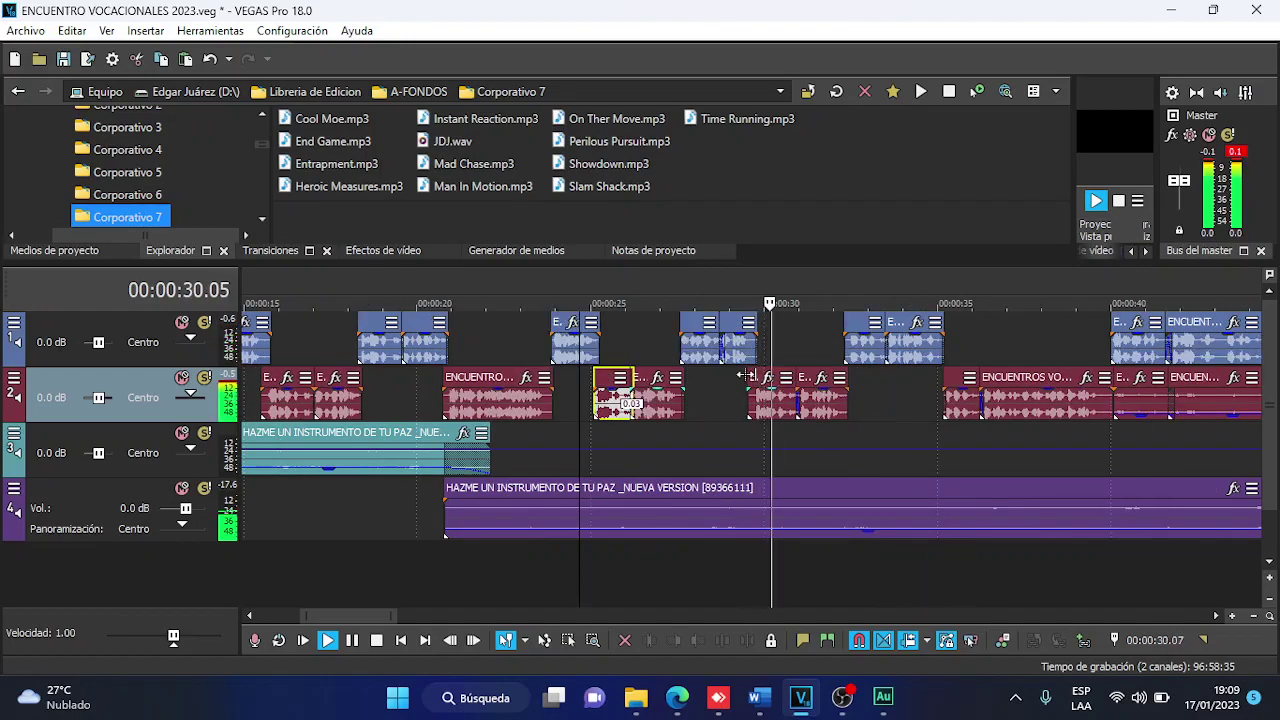
# Try to trim the end of the second track 1 voice clip near 00:00:29.24 and play the handover.
pyautogui.press('space')
pyautogui.scroll(3, 738, 395)
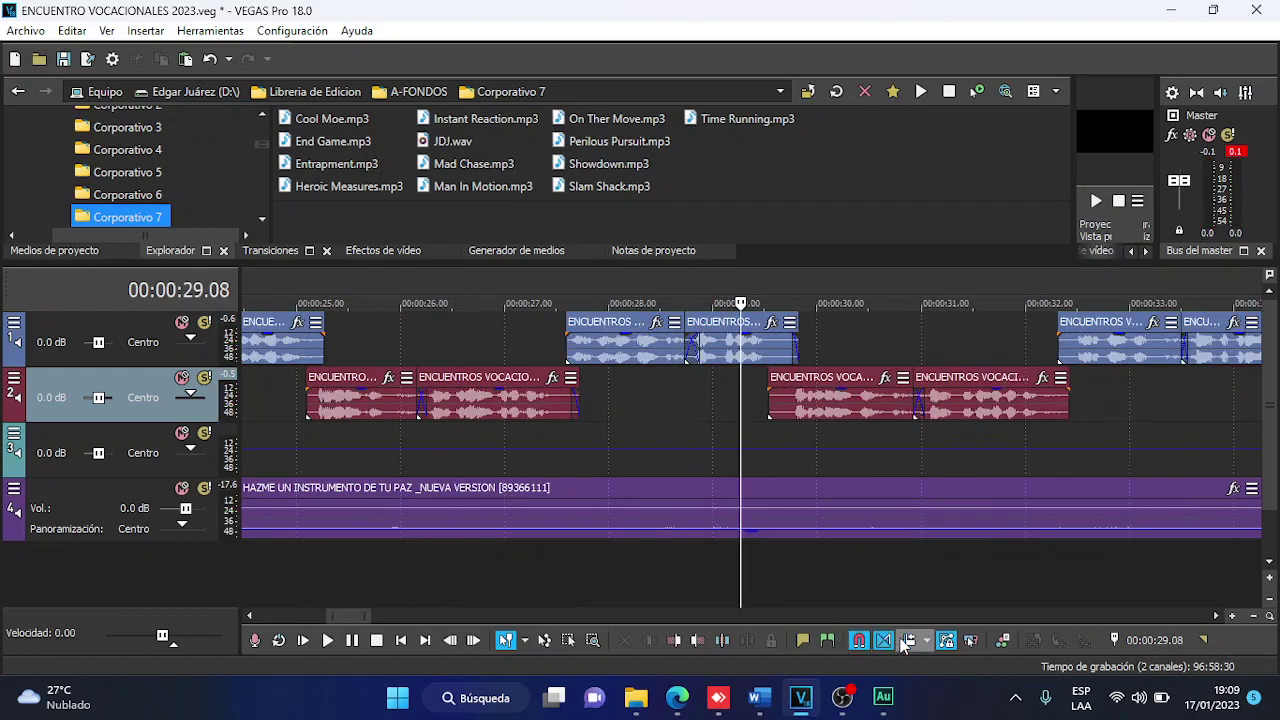
pyautogui.scroll(3, 797, 437)
pyautogui.moveTo(803, 357)
pyautogui.mouseDown()
pyautogui.moveTo(764, 362)
pyautogui.moveTo(800, 354)
pyautogui.mouseUp()
pyautogui.press('space')
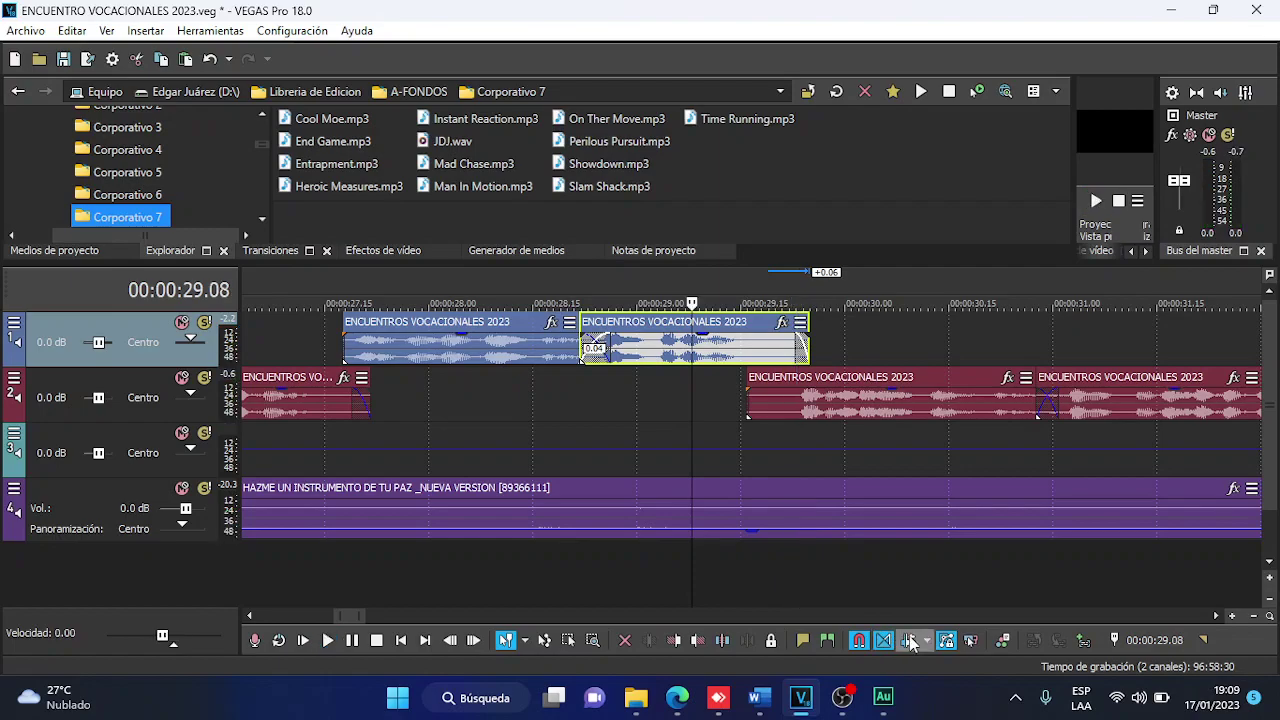
# Trim the start of the track 2 voice clip to about 00:00:29.23, shift its audio about 3 frames later and play from 00:00:28.20.
pyautogui.moveTo(773, 418); pyautogui.dragTo(798, 402)
pyautogui.press('space')
pyautogui.press('space')
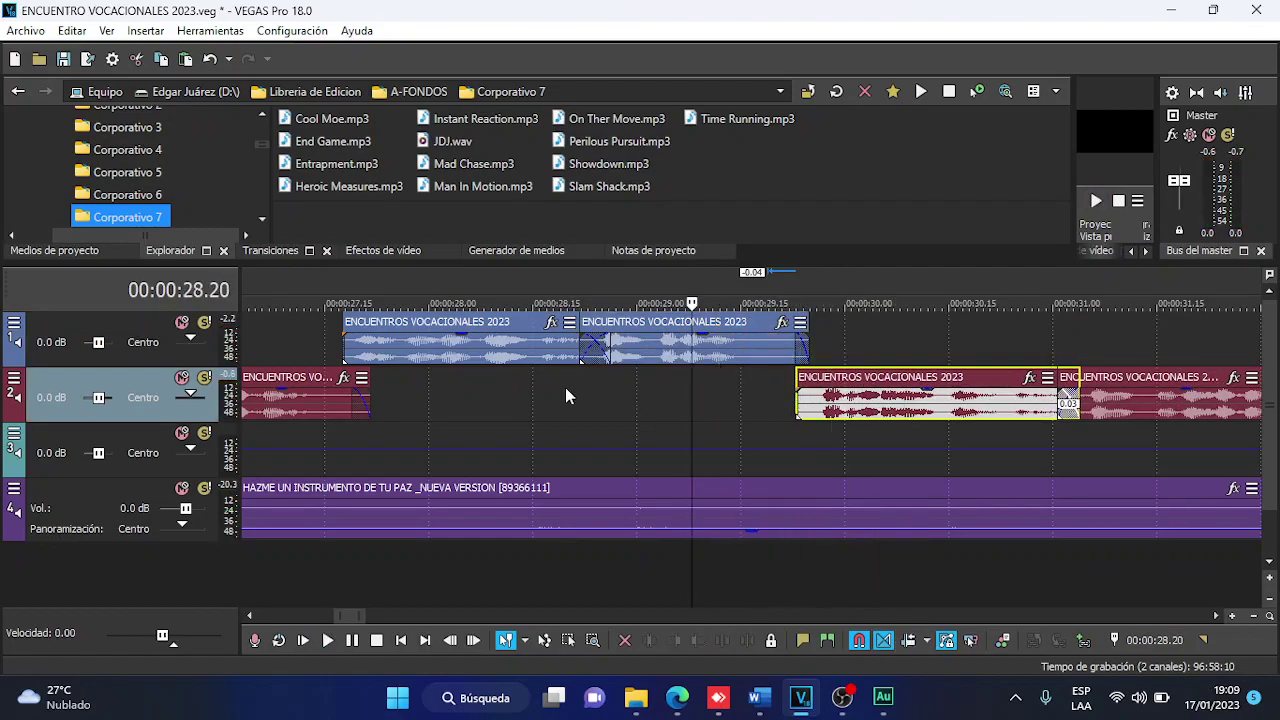
pyautogui.click(565, 397)
pyautogui.press('space')
# Lower the track 4 volume envelope from about 00:00:36.10 to 00:00:52.02, ramping down from about 00:00:35.17.
pyautogui.scroll(-2, 838, 397)
pyautogui.scroll(-2, 838, 397)
pyautogui.scroll(-2, 837, 397)
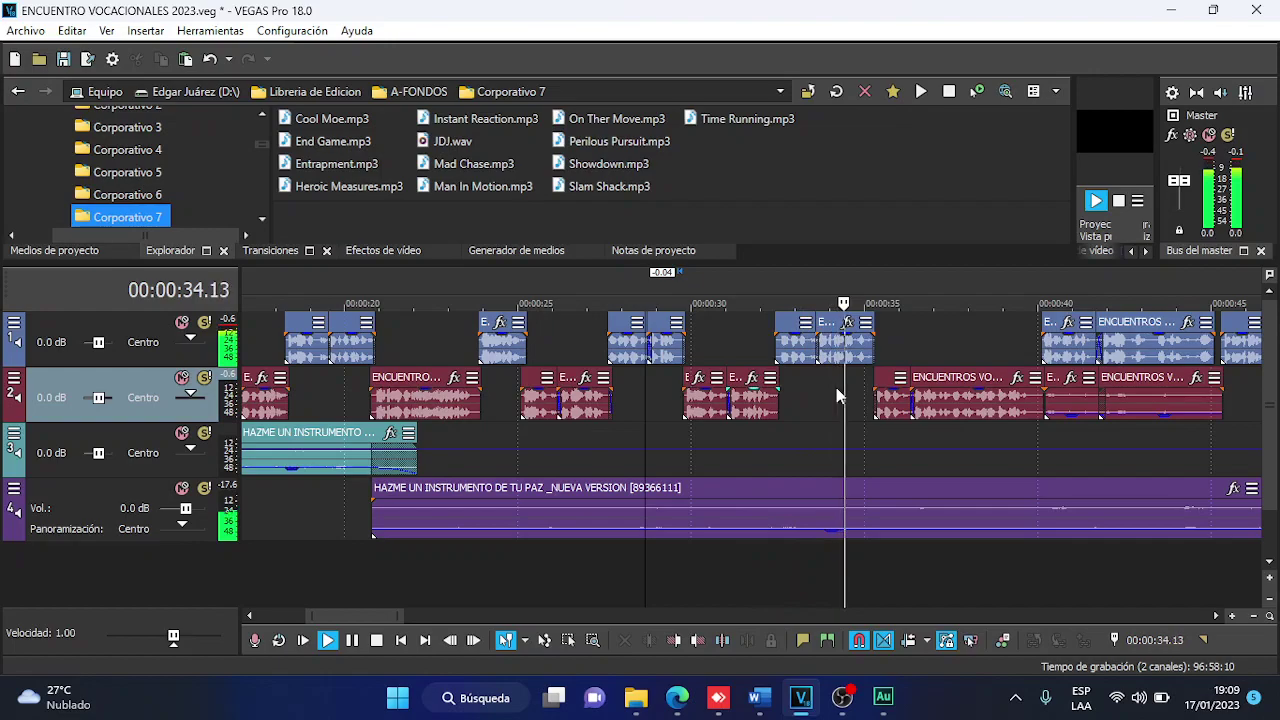
pyautogui.scroll(-2, 838, 395)
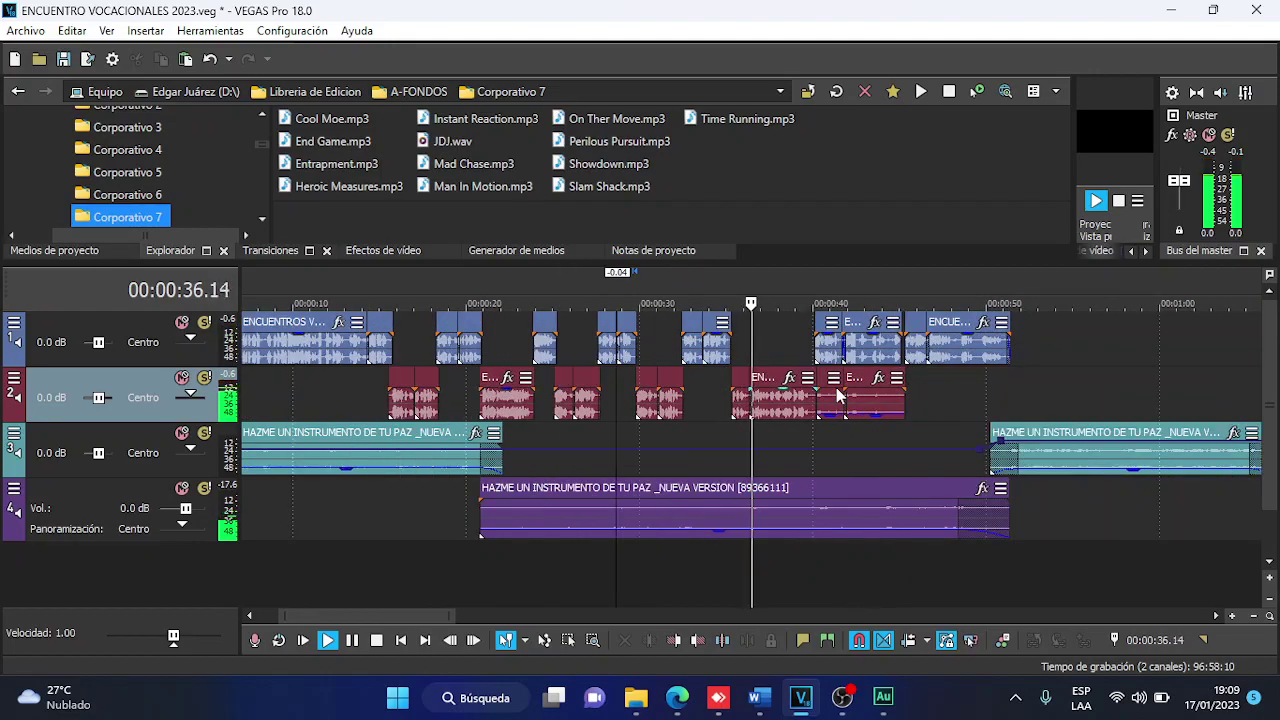
pyautogui.click(758, 504)
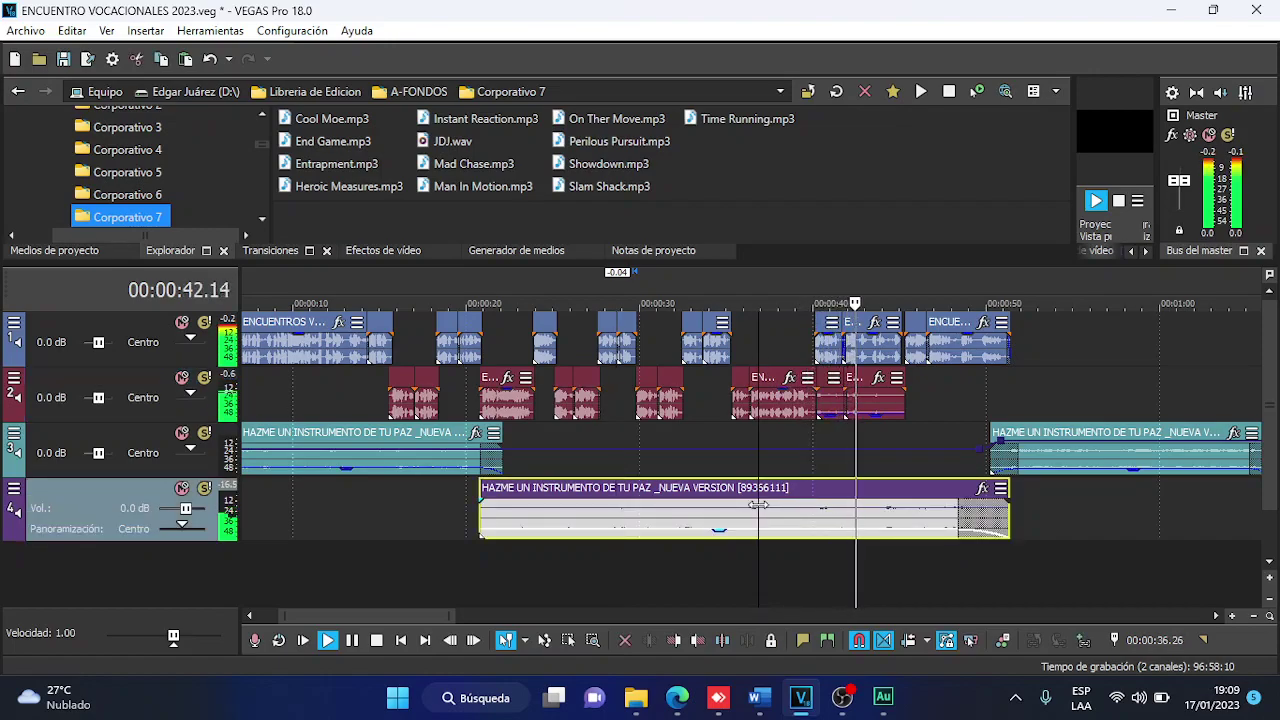
pyautogui.doubleClick(749, 509)
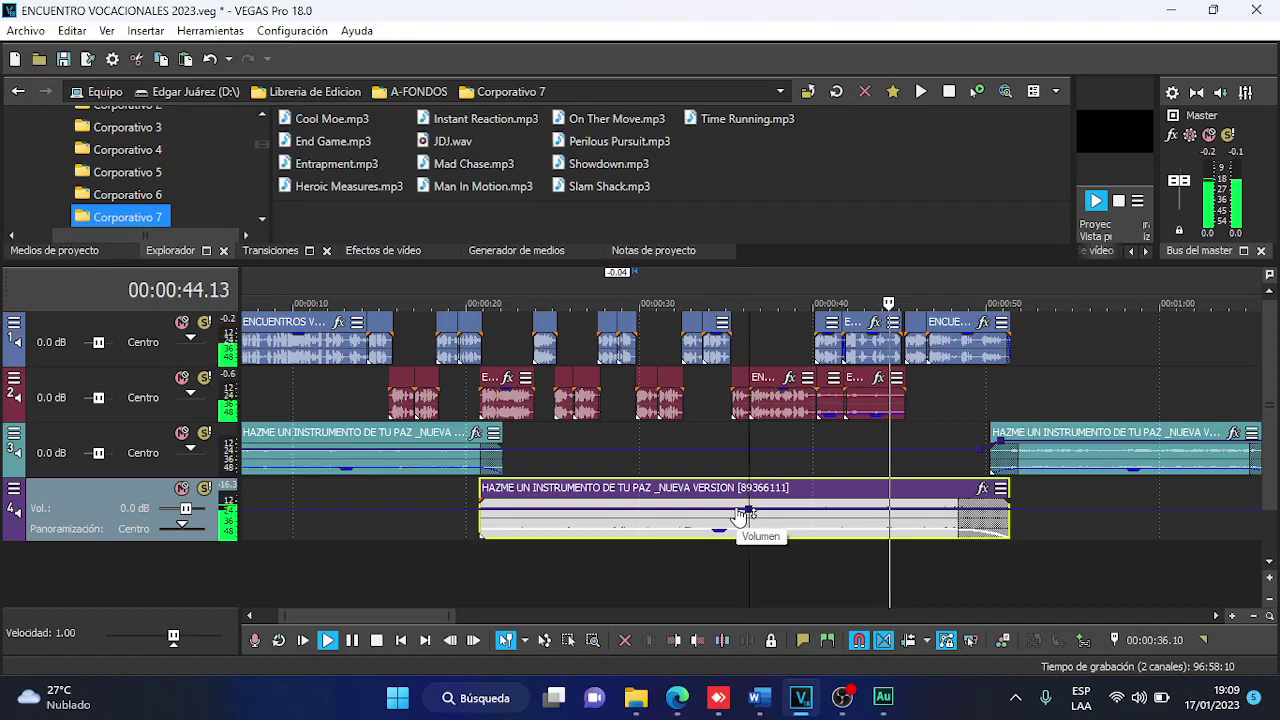
pyautogui.click(1022, 515)
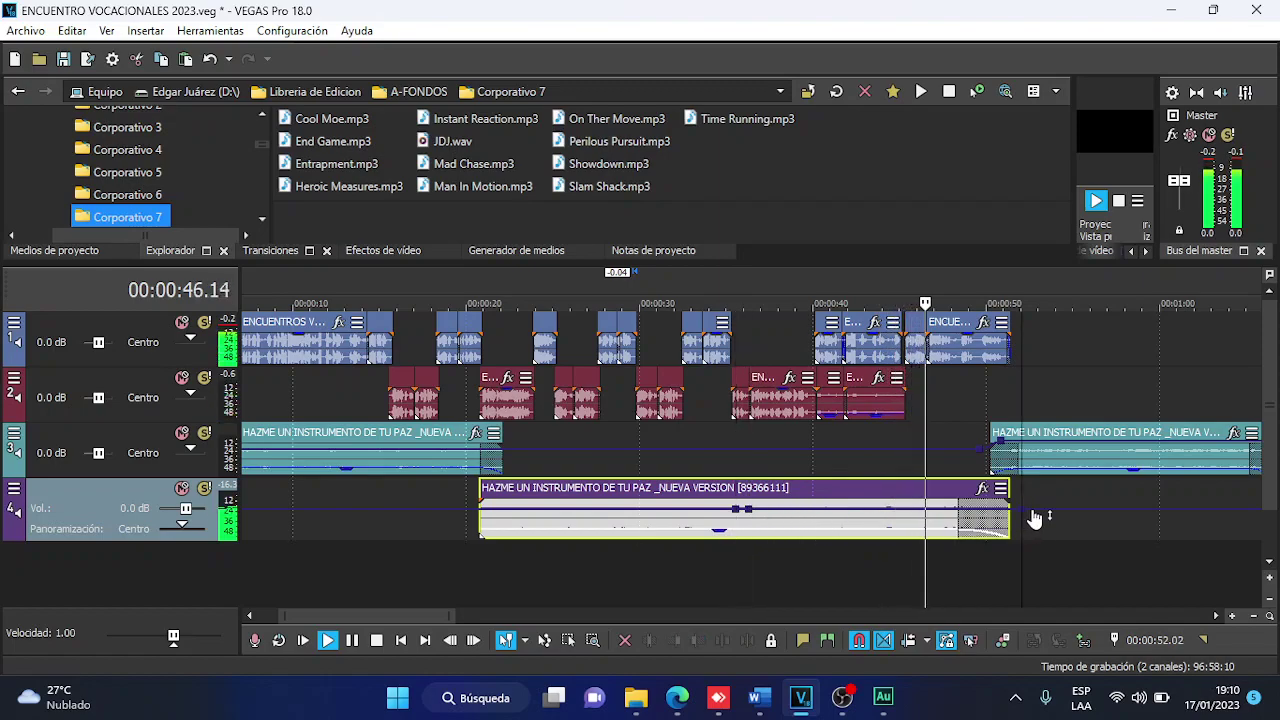
pyautogui.moveTo(970, 510); pyautogui.dragTo(968, 527)
pyautogui.press('space')
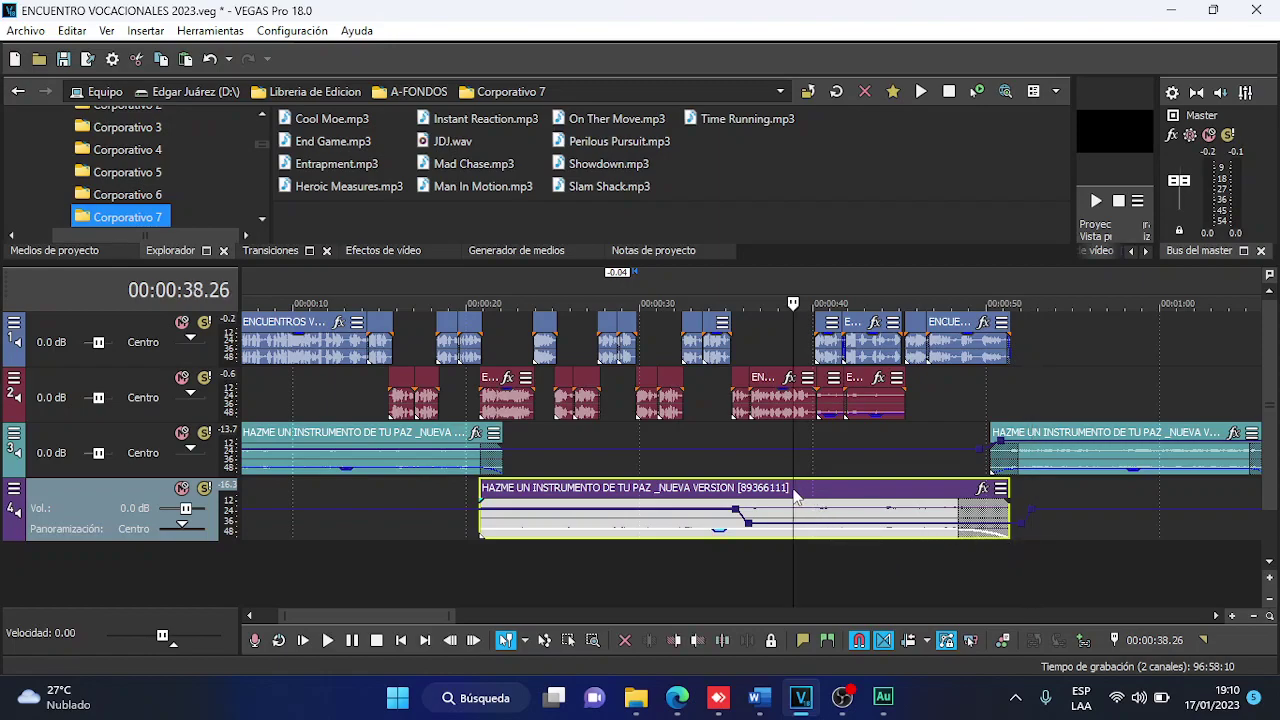
# Play the song dip from 00:00:34.03 and lower the reduced section of the track 4 volume envelope slightly further.
pyautogui.click(710, 411)
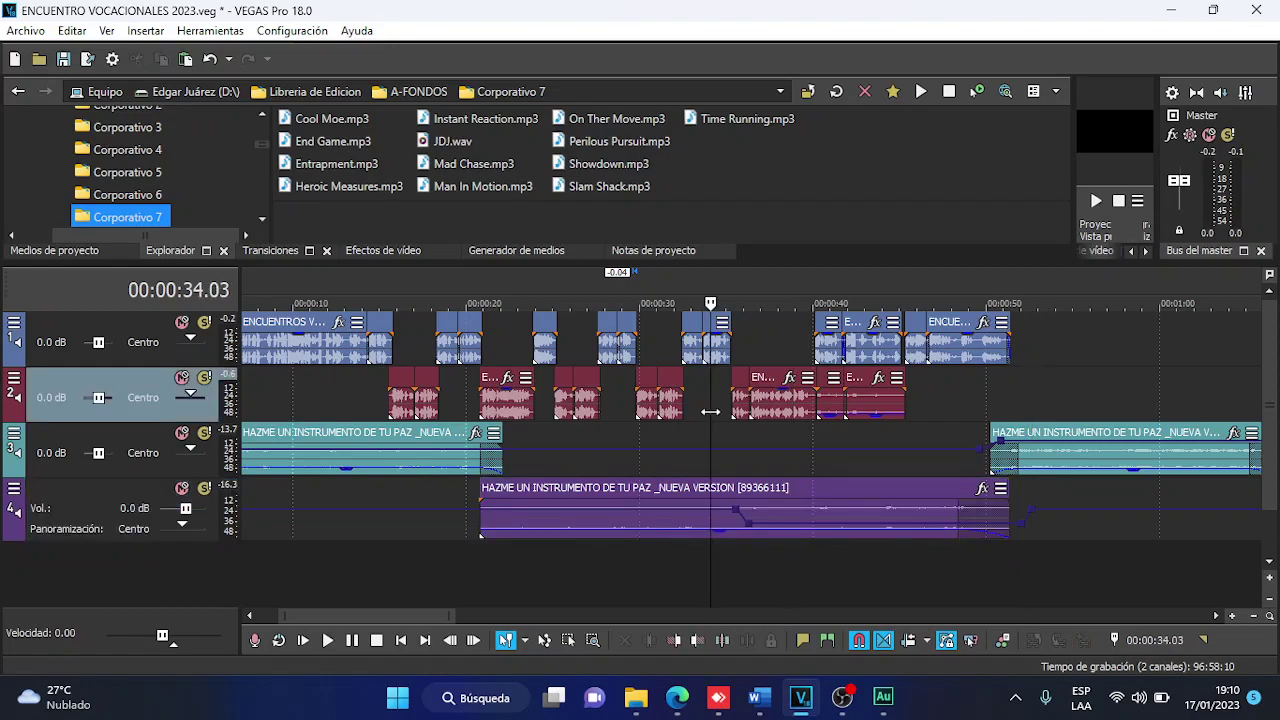
pyautogui.scroll(4, 710, 411)
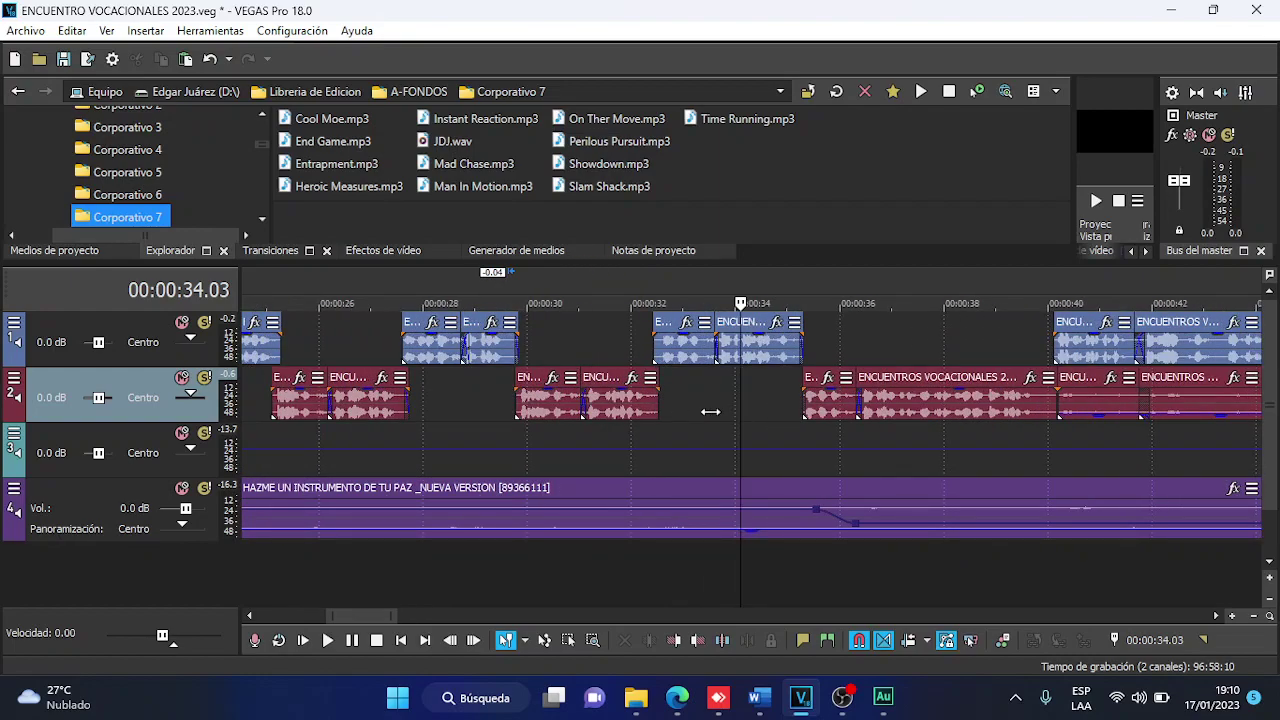
pyautogui.press('space')
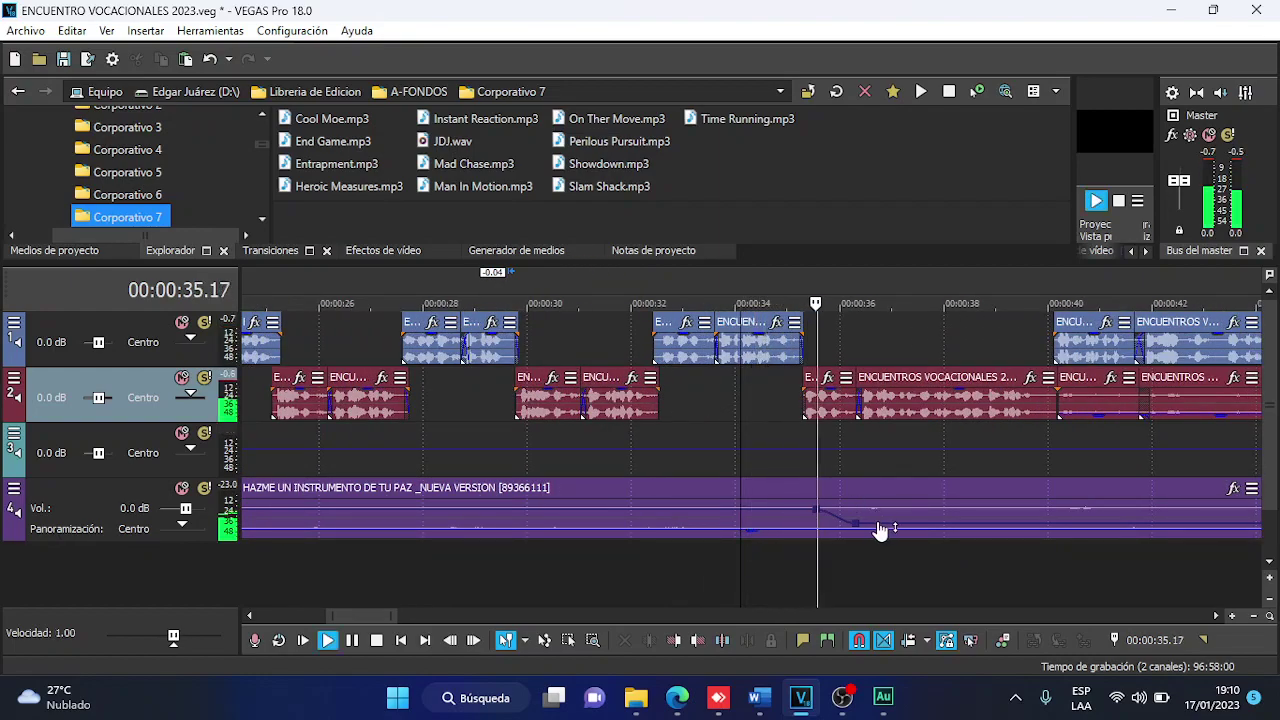
pyautogui.scroll(-5, 883, 530)
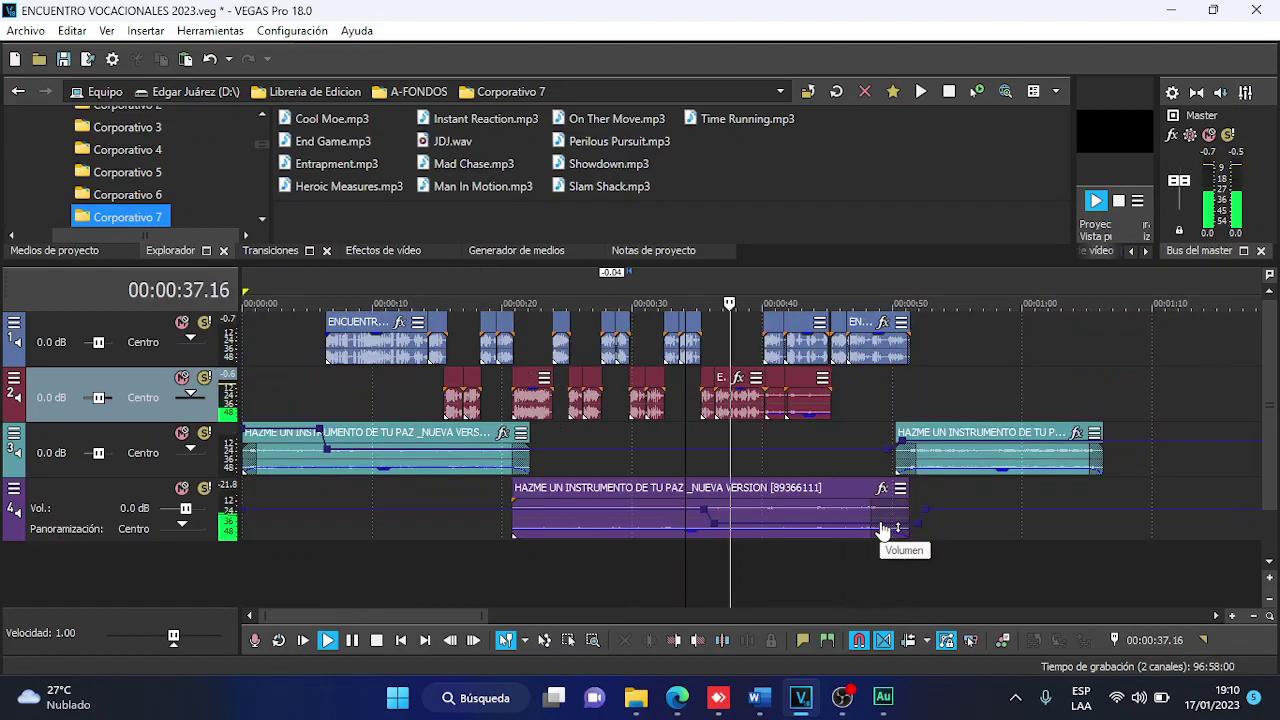
pyautogui.press('space')
pyautogui.moveTo(846, 536); pyautogui.dragTo(843, 532)
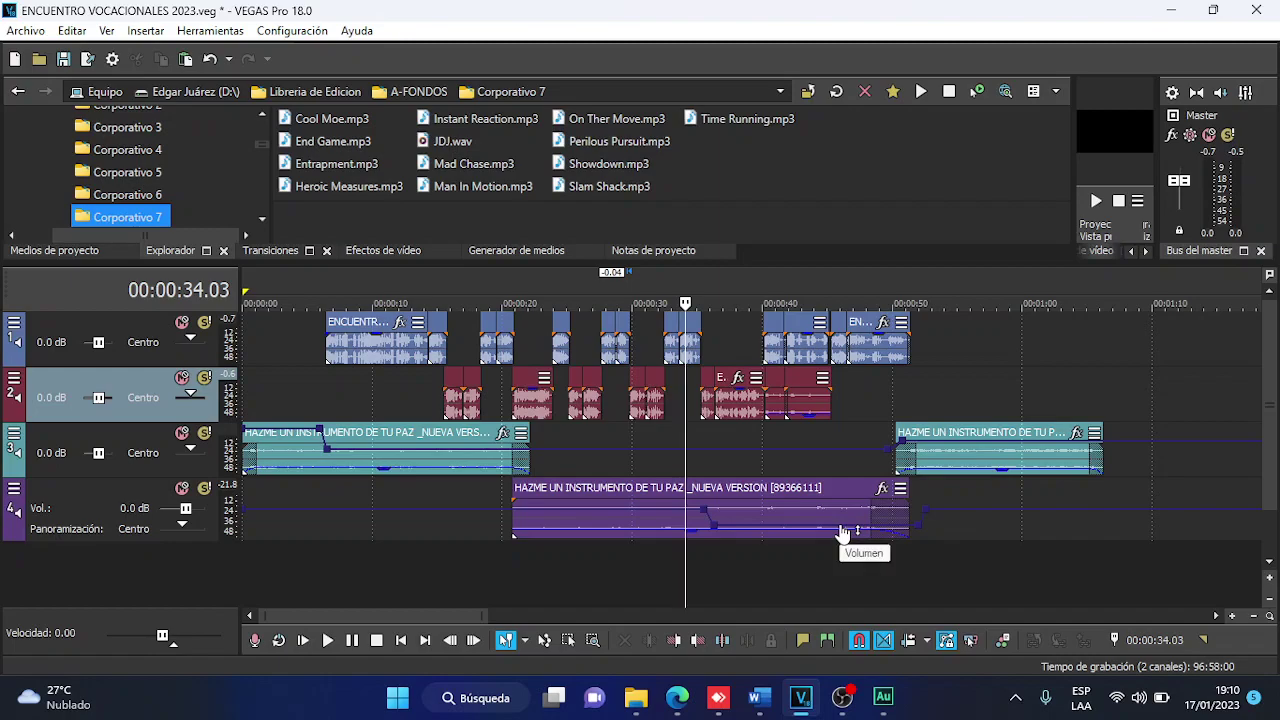
# Insert an unnamed marker at 00:01:07.08, just past the end of the closing song clip.
pyautogui.scroll(-3, 840, 532)
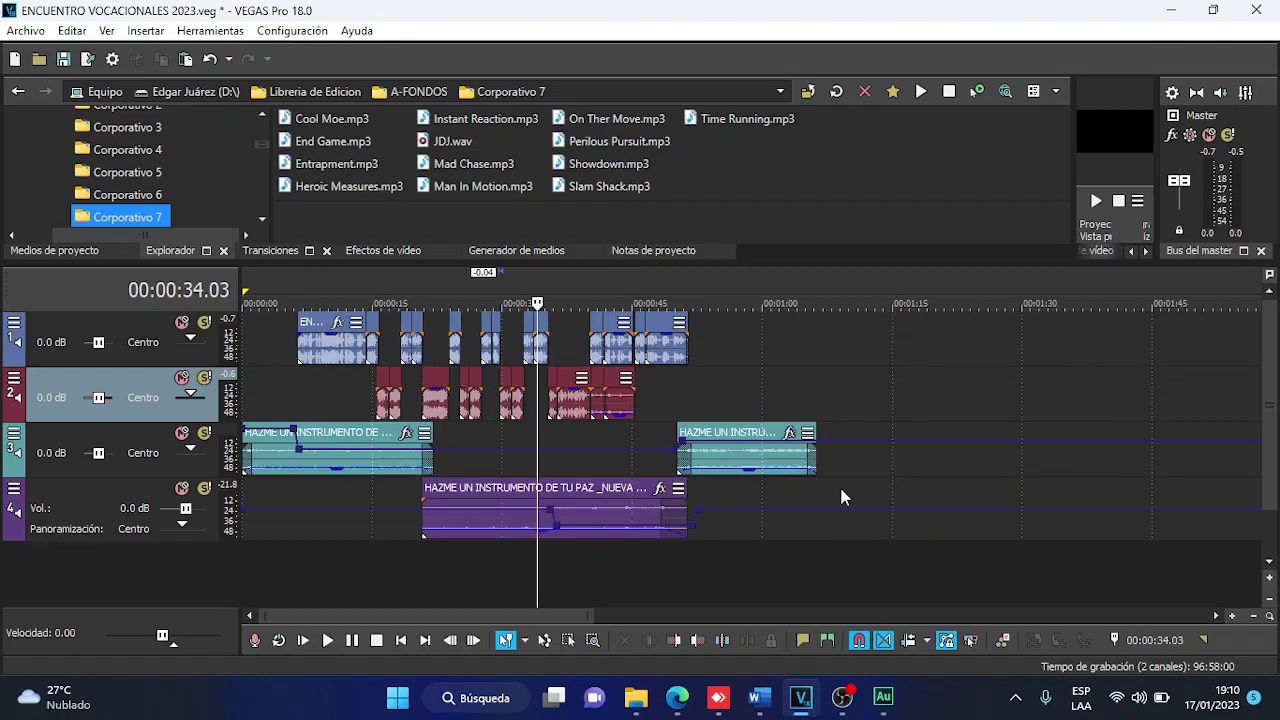
pyautogui.click(826, 480)
pyautogui.doubleClick(826, 482)
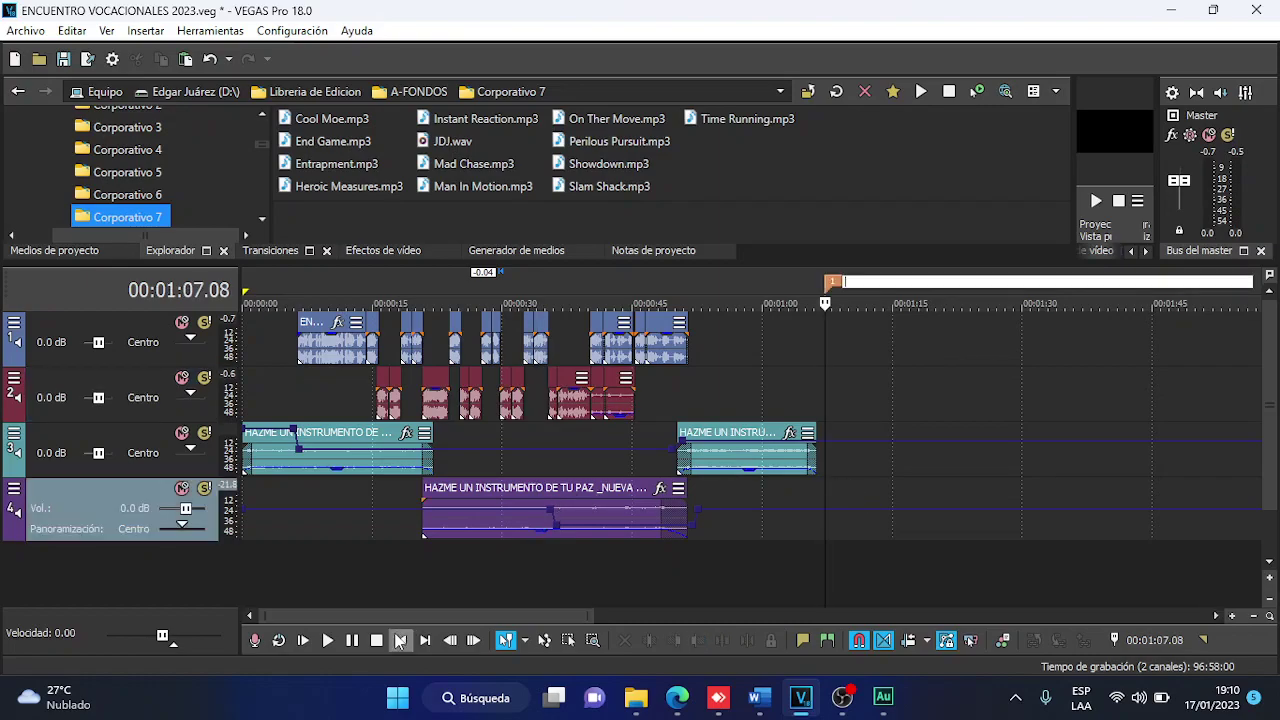
# Lengthen the opening track 3 song's fade-in to about 1.5 seconds, with the clip starting at 00:00:00.00, and play the spot.
pyautogui.scroll(5, 362, 595)
pyautogui.press('space')
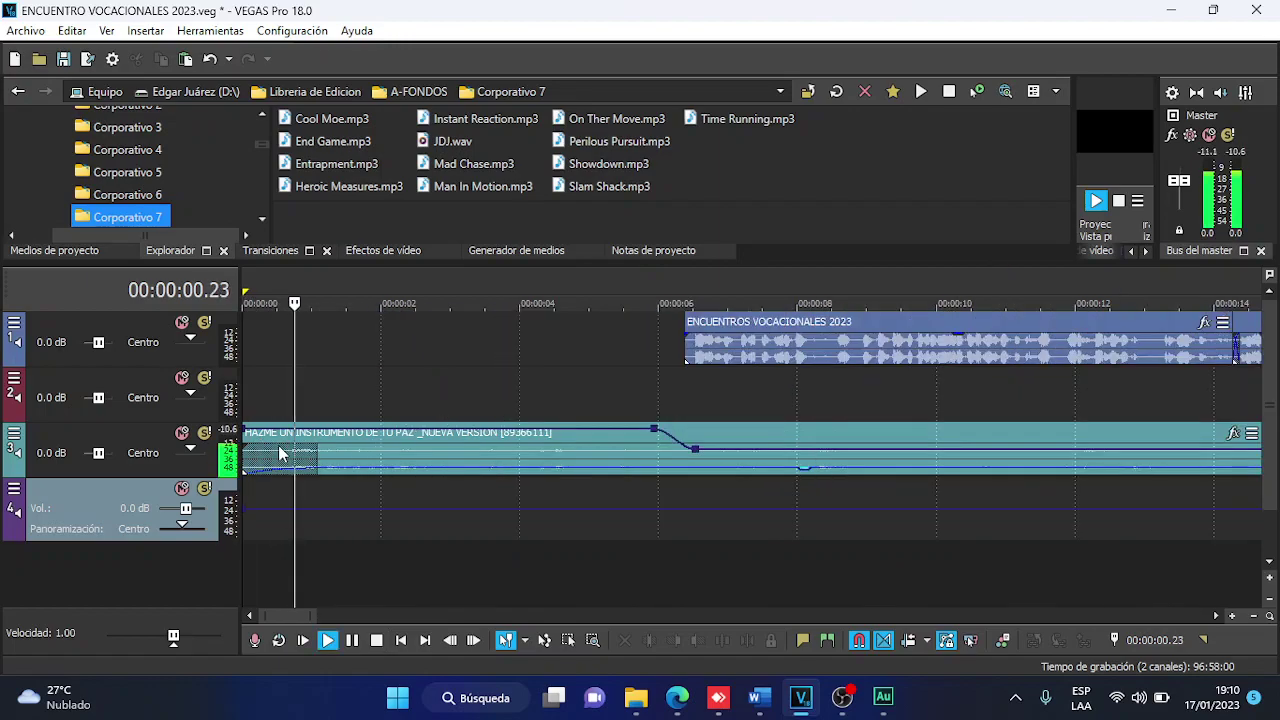
pyautogui.moveTo(247, 463); pyautogui.dragTo(366, 477)
pyautogui.press('space')
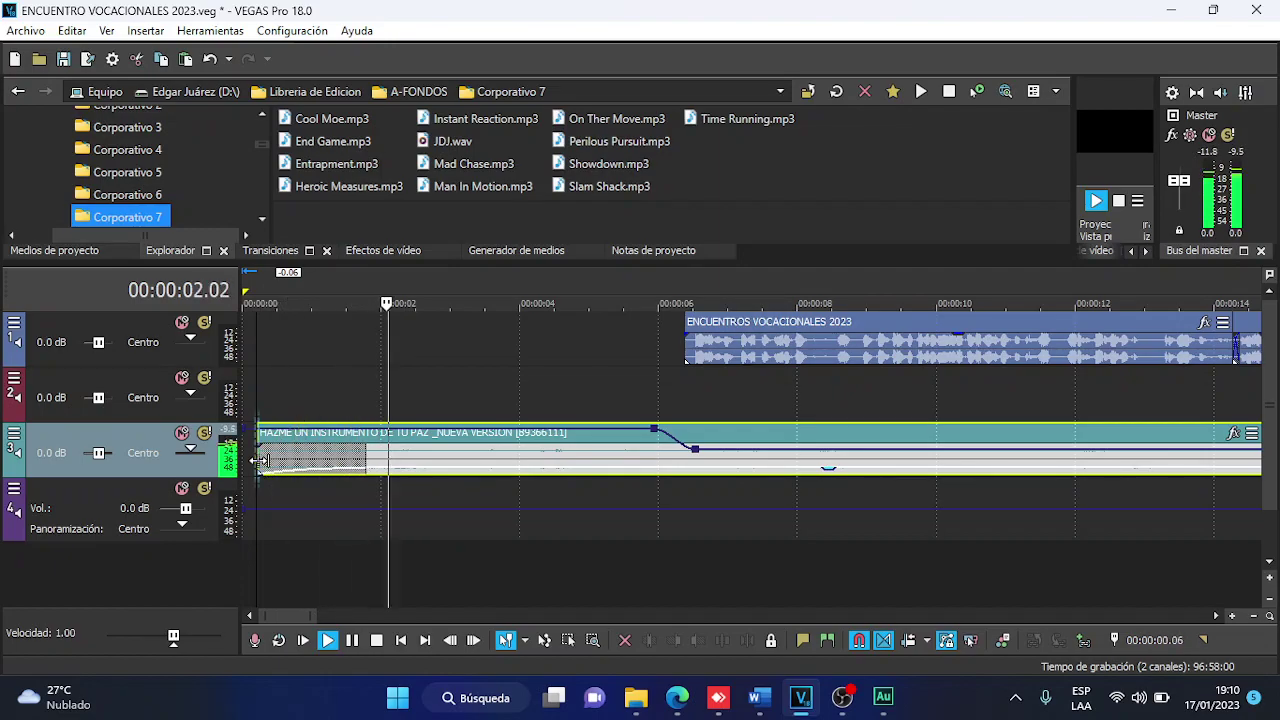
pyautogui.moveTo(258, 461); pyautogui.dragTo(245, 460)
pyautogui.scroll(-5, 373, 475)
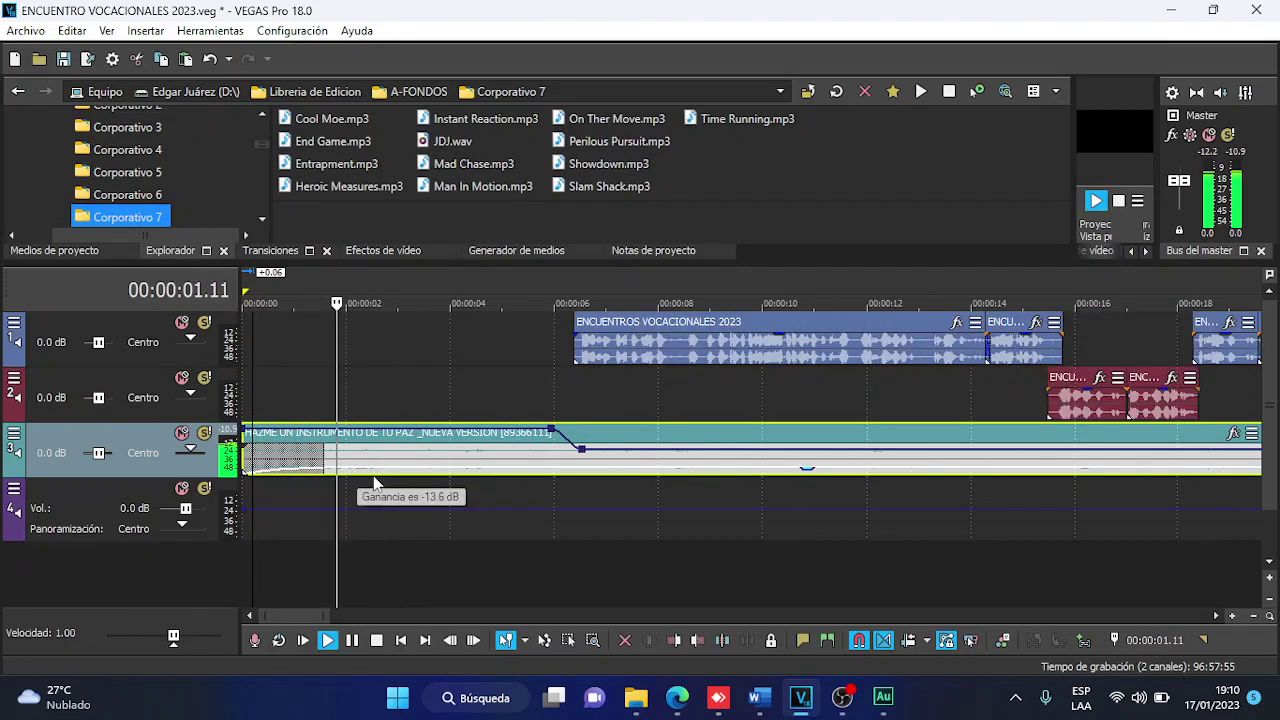
pyautogui.scroll(-3, 373, 475)
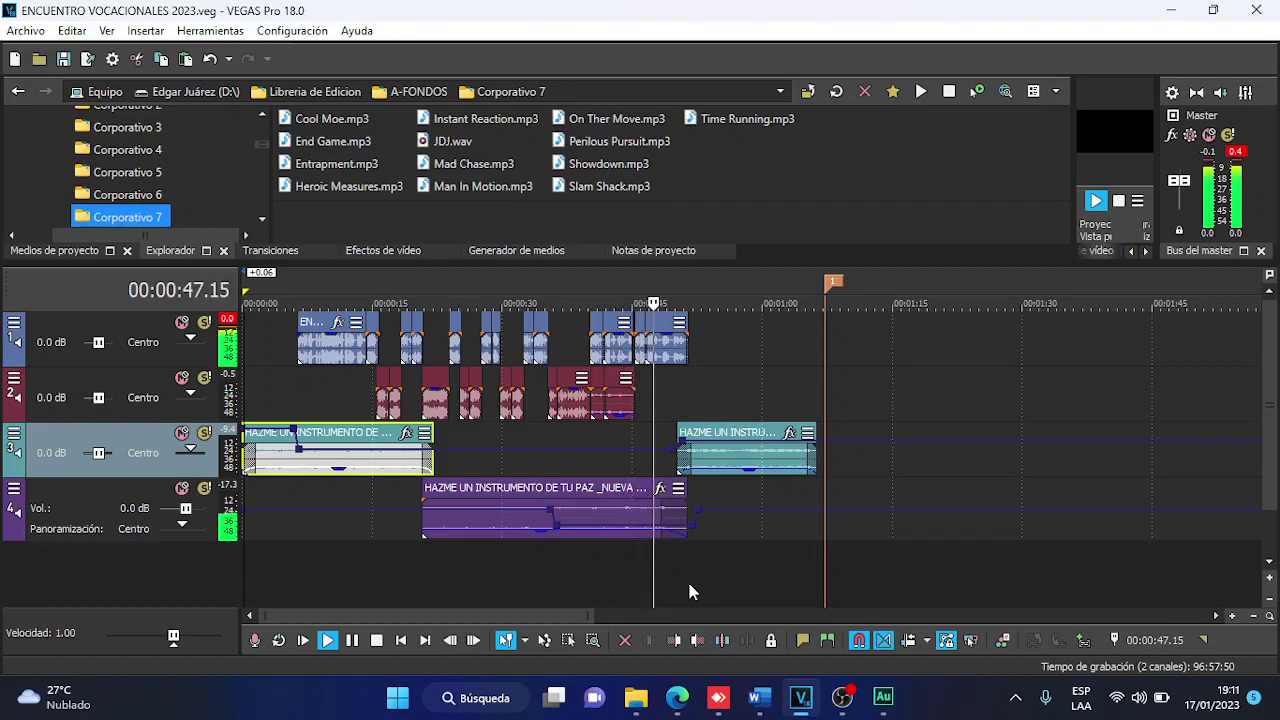
# Play the spot from 00:00:44.00 through the closing song to check the volume balance and ending.
pyautogui.click(624, 506)
pyautogui.scroll(5, 627, 511)
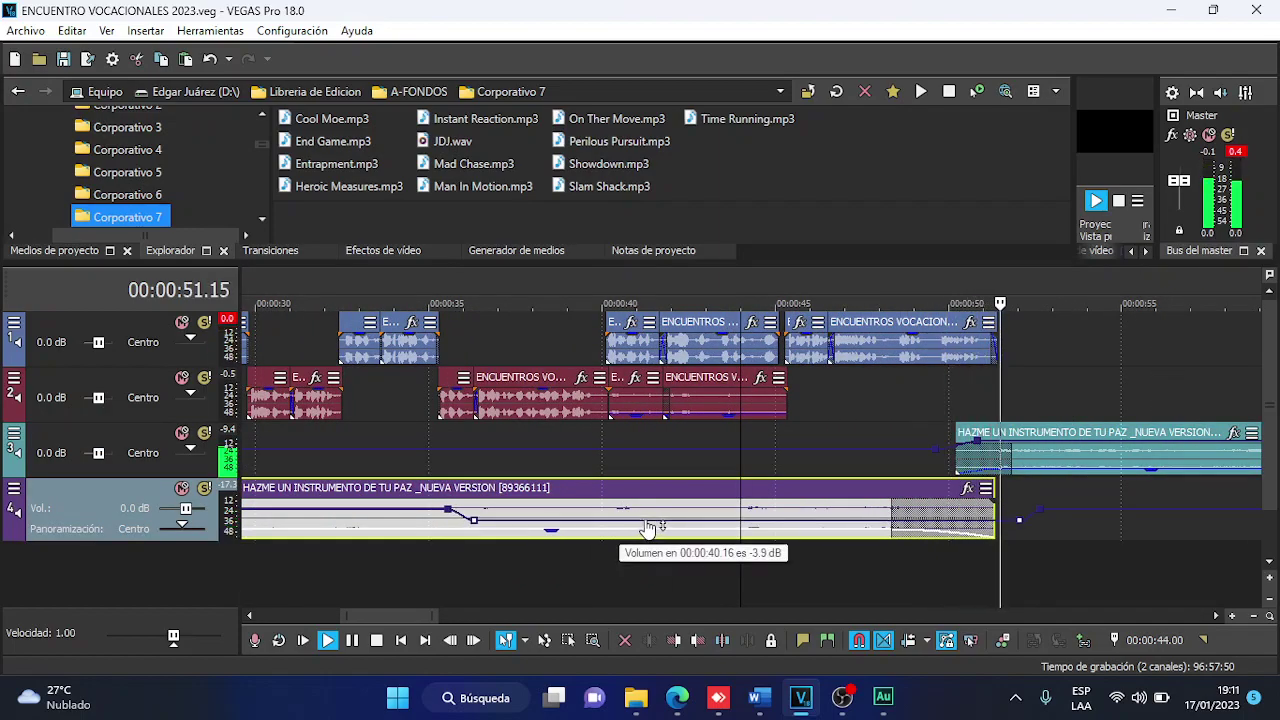
pyautogui.scroll(-4, 642, 527)
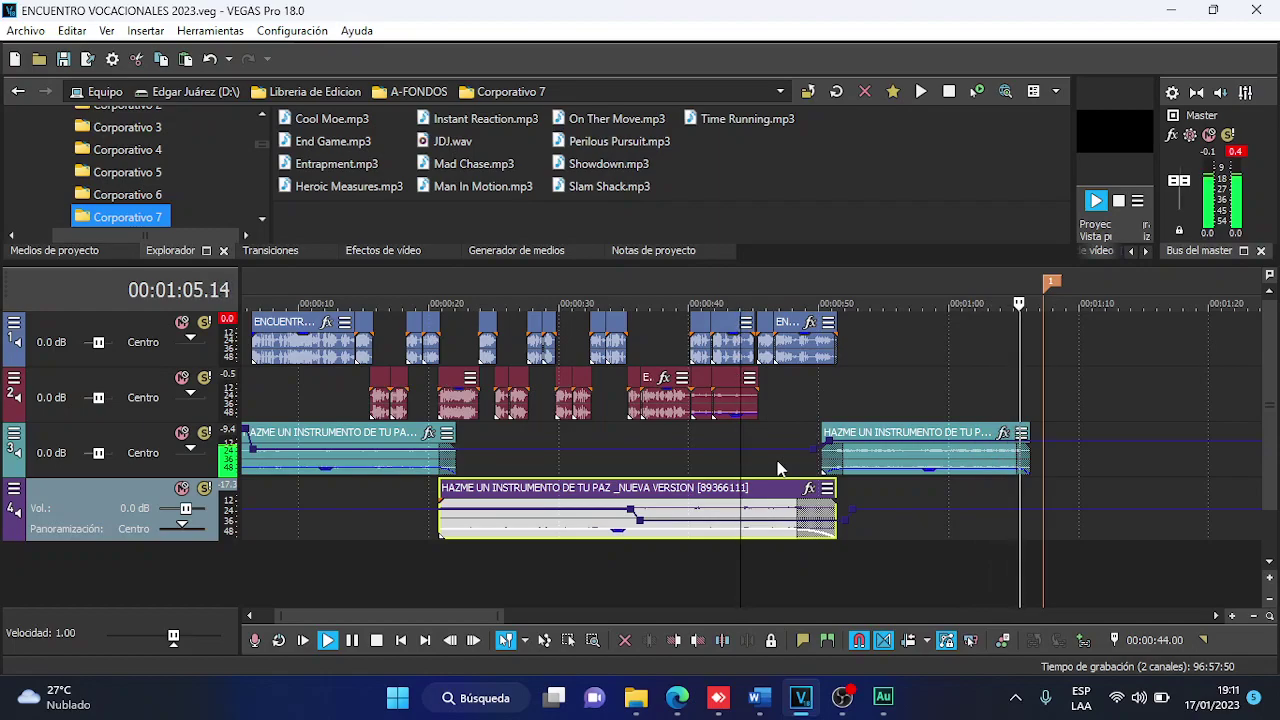
pyautogui.scroll(-3, 883, 458)
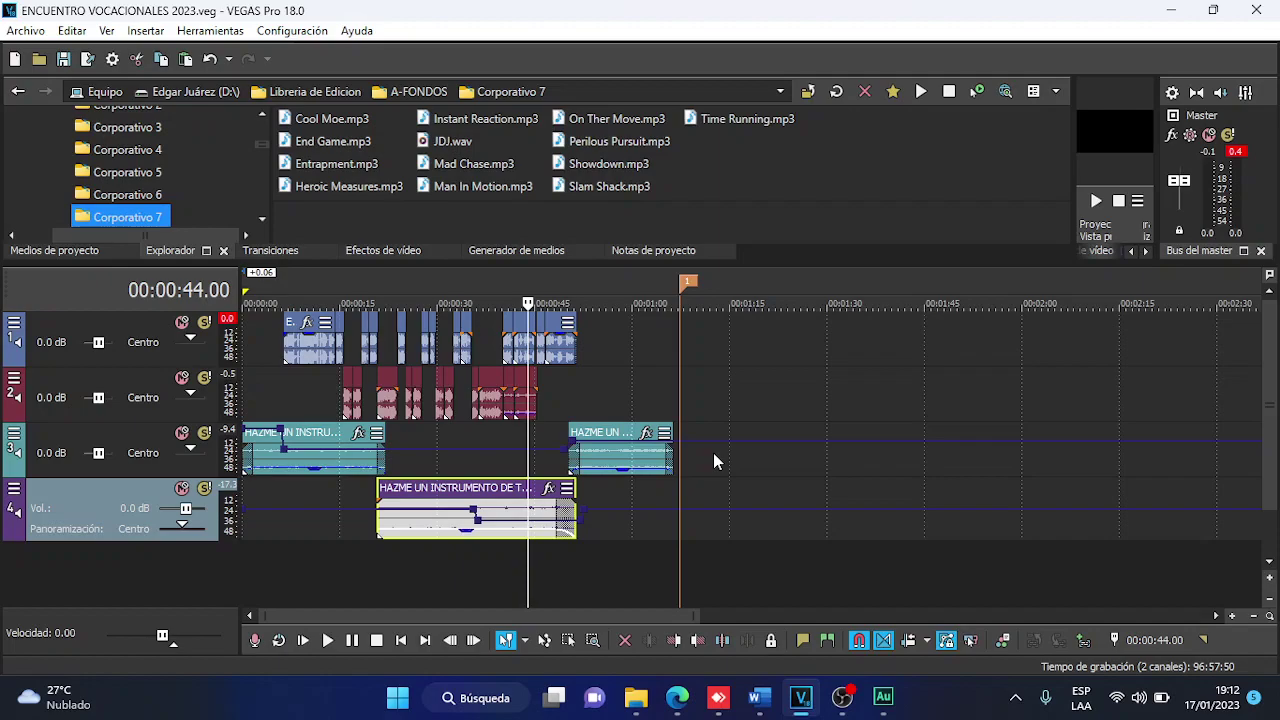
# Select the timeline from 00:00:00.00 to 00:01:09.02 and render it to Downloads as a 320 Kbps MP3 named ENCUENTRO VOCACIONALES 2023 FINAL.
pyautogui.click(680, 548)
pyautogui.moveTo(689, 560); pyautogui.dragTo(222, 497)
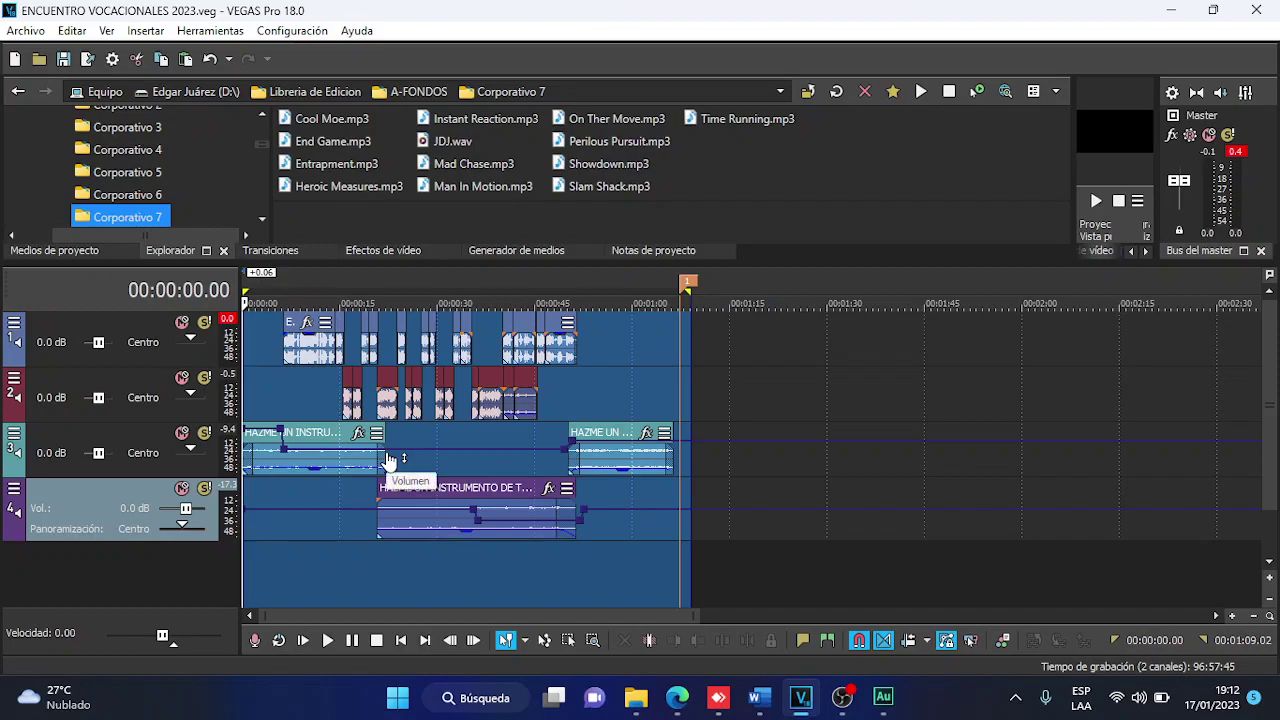
pyautogui.click(88, 60)
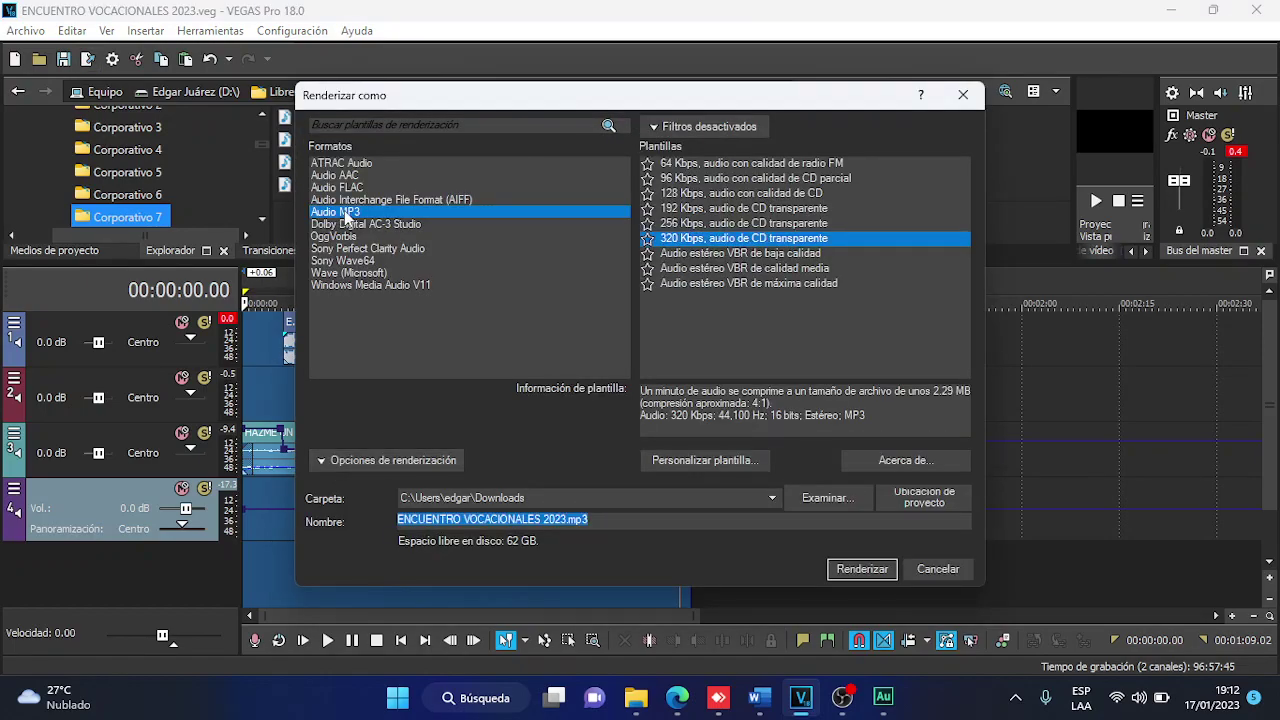
pyautogui.click(545, 521)
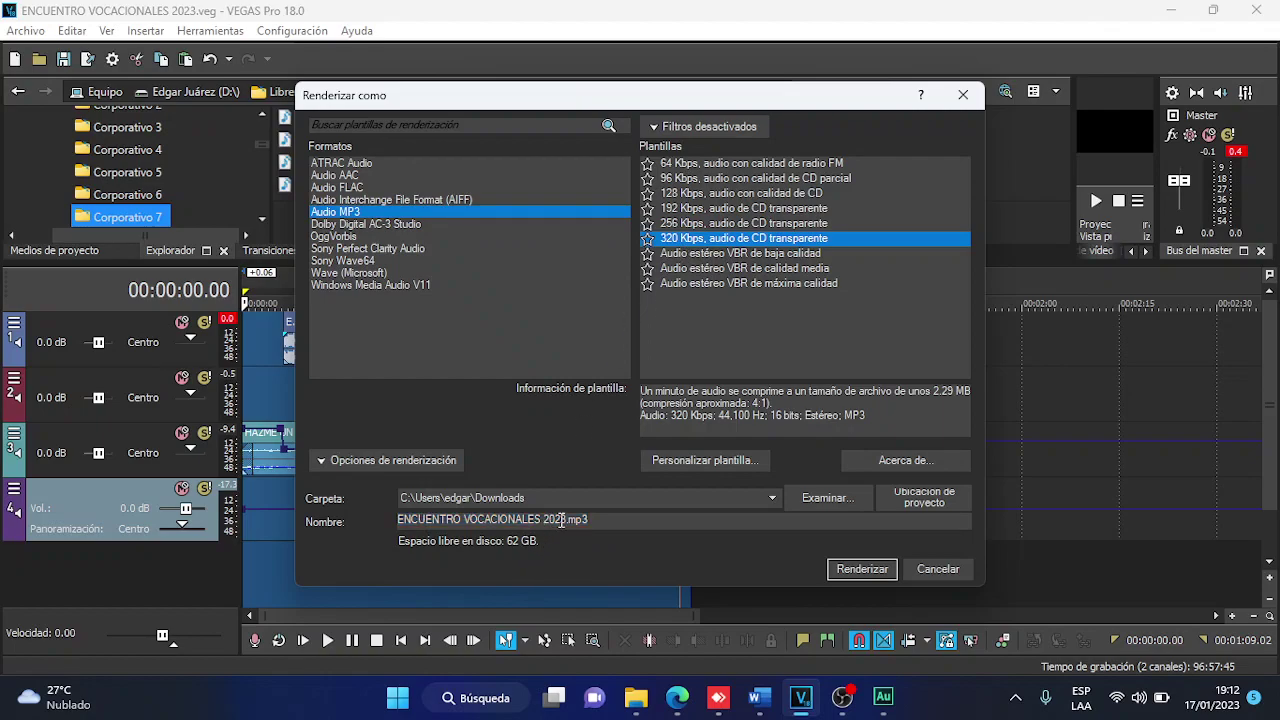
pyautogui.write('FINAL')
pyautogui.click(862, 569)
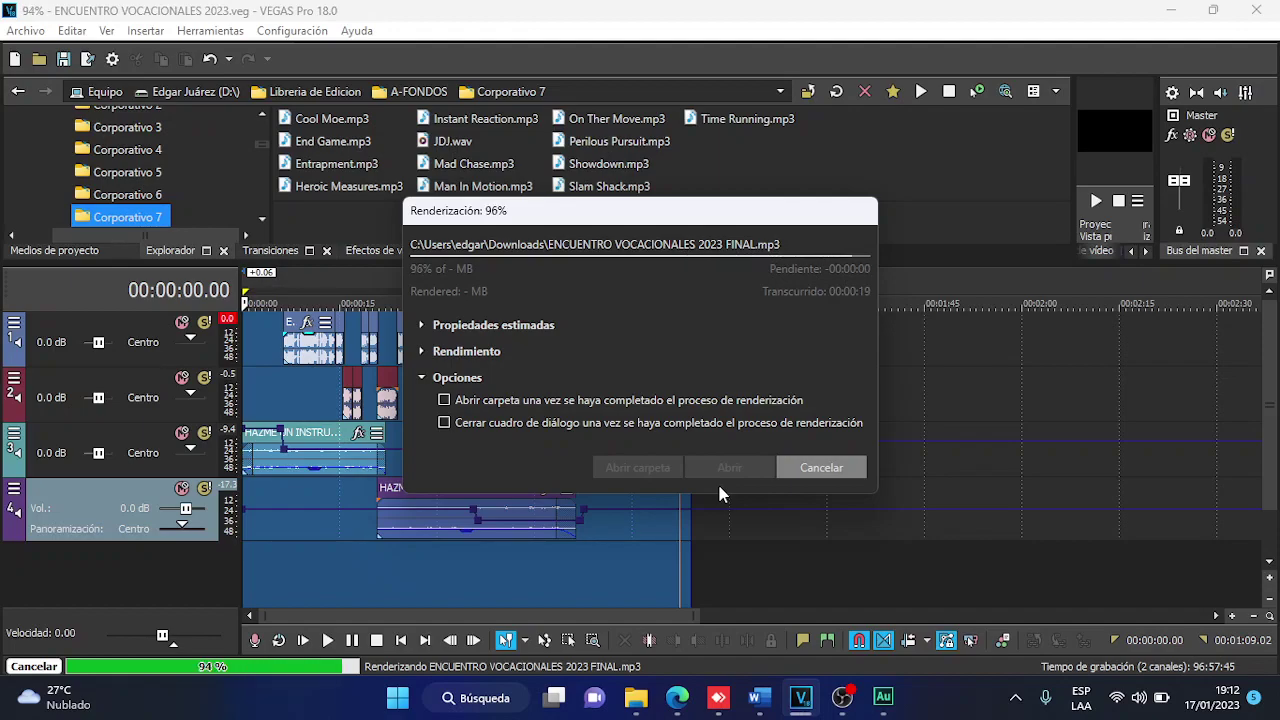
pyautogui.click(846, 469)
# Switch to Adobe Audition and open ENCUENTRO VOCACIONALES 2023 FINAL.mp3 from the Descargas folder.
pyautogui.click(882, 699)
pyautogui.click(16, 99)
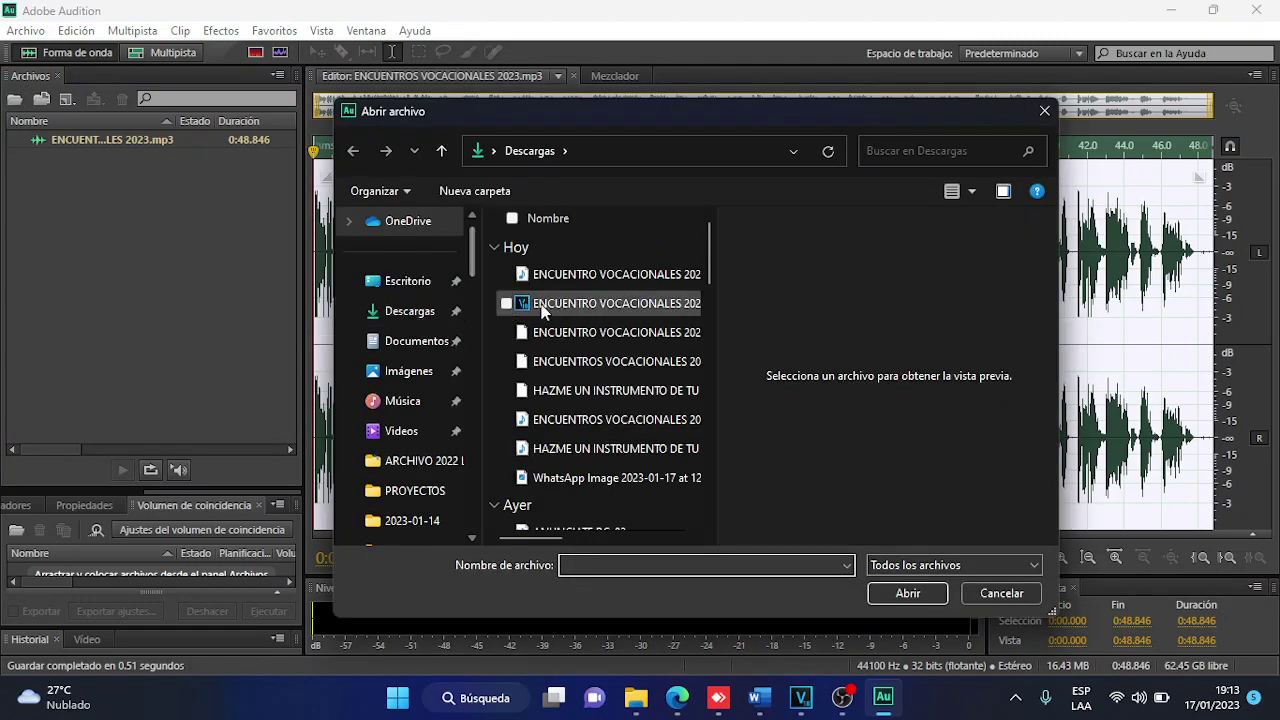
pyautogui.click(575, 274)
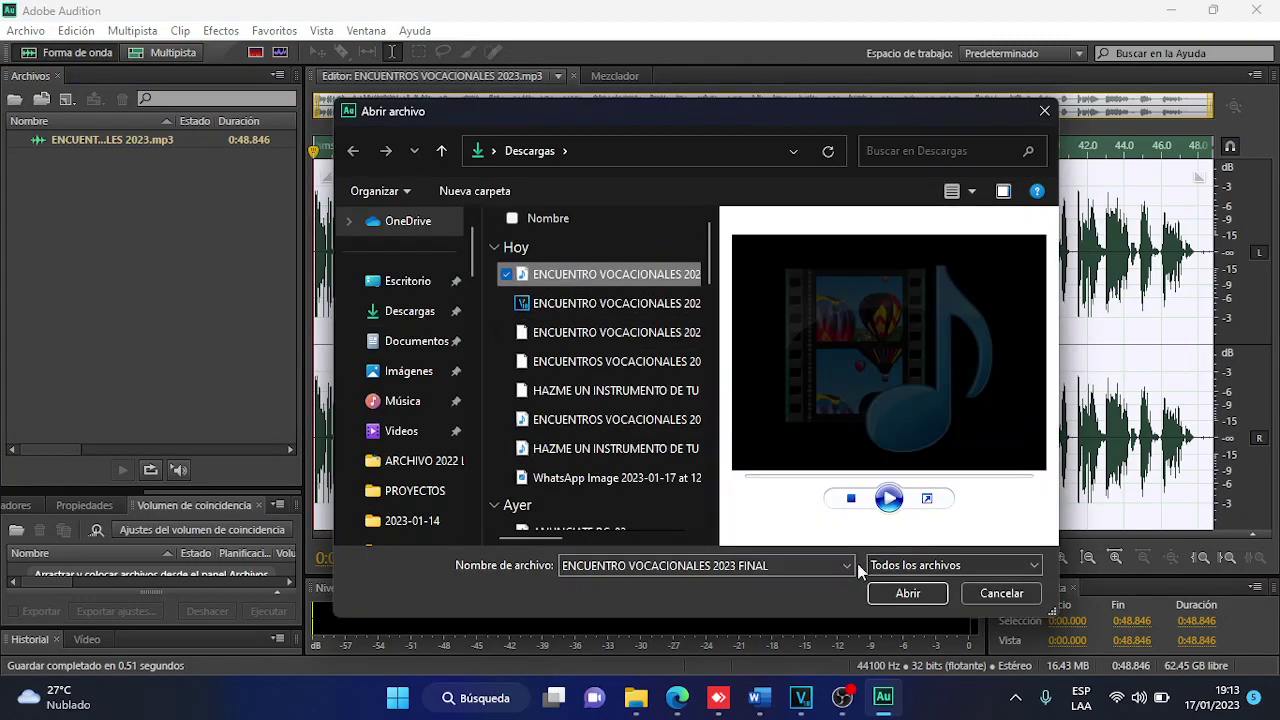
pyautogui.click(905, 593)
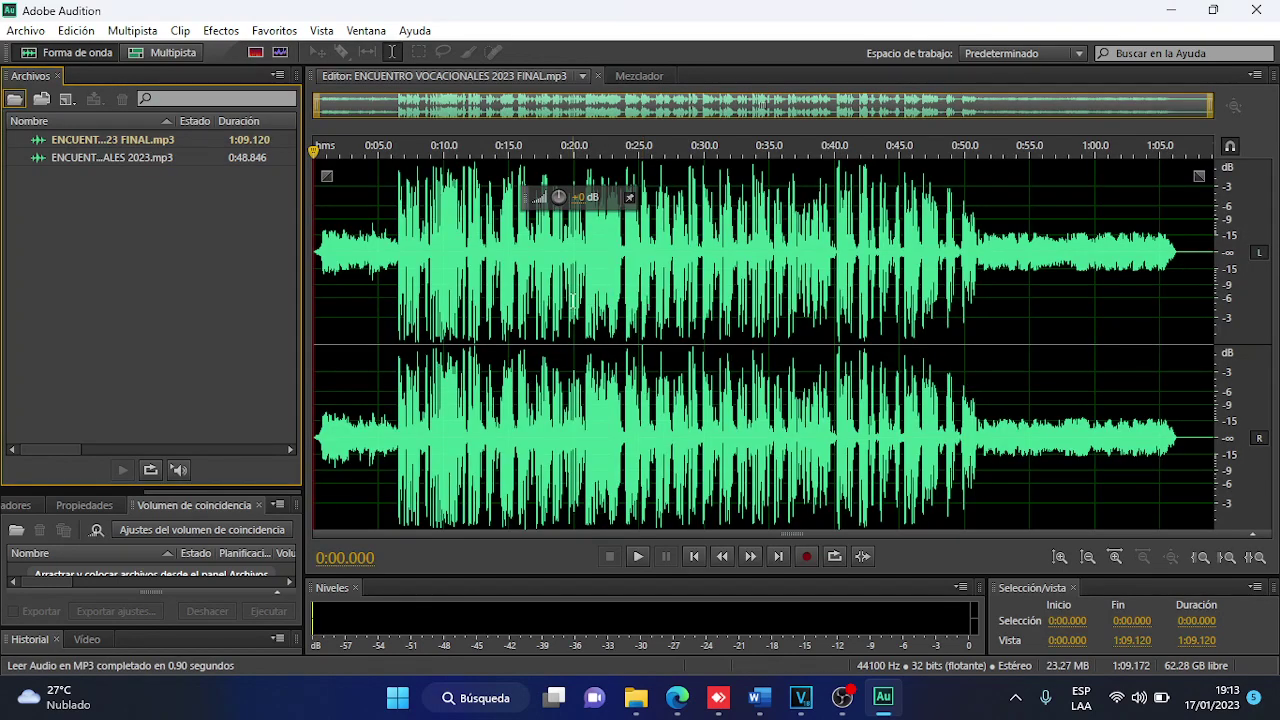
# Compare the waveform of the final mix with that of ENCUENTROS VOCACIONALES 2023.mp3, returning to the final mix.
pyautogui.click(573, 299)
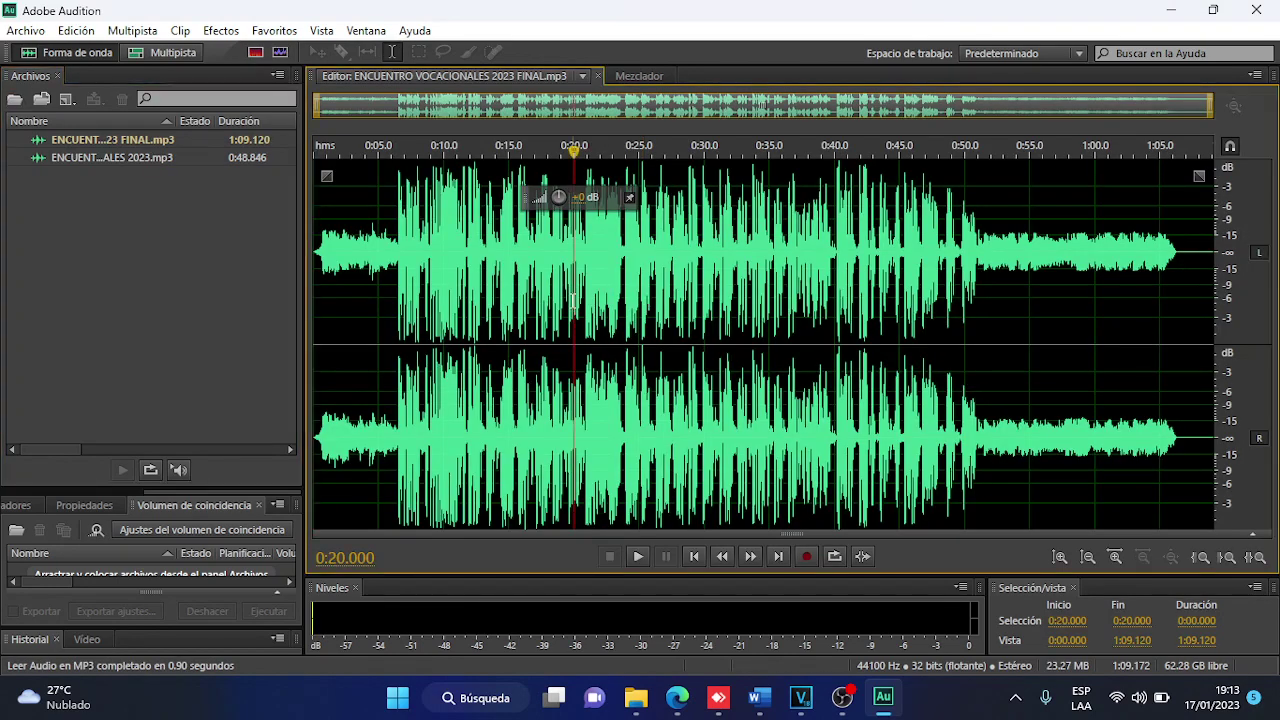
pyautogui.click(498, 311)
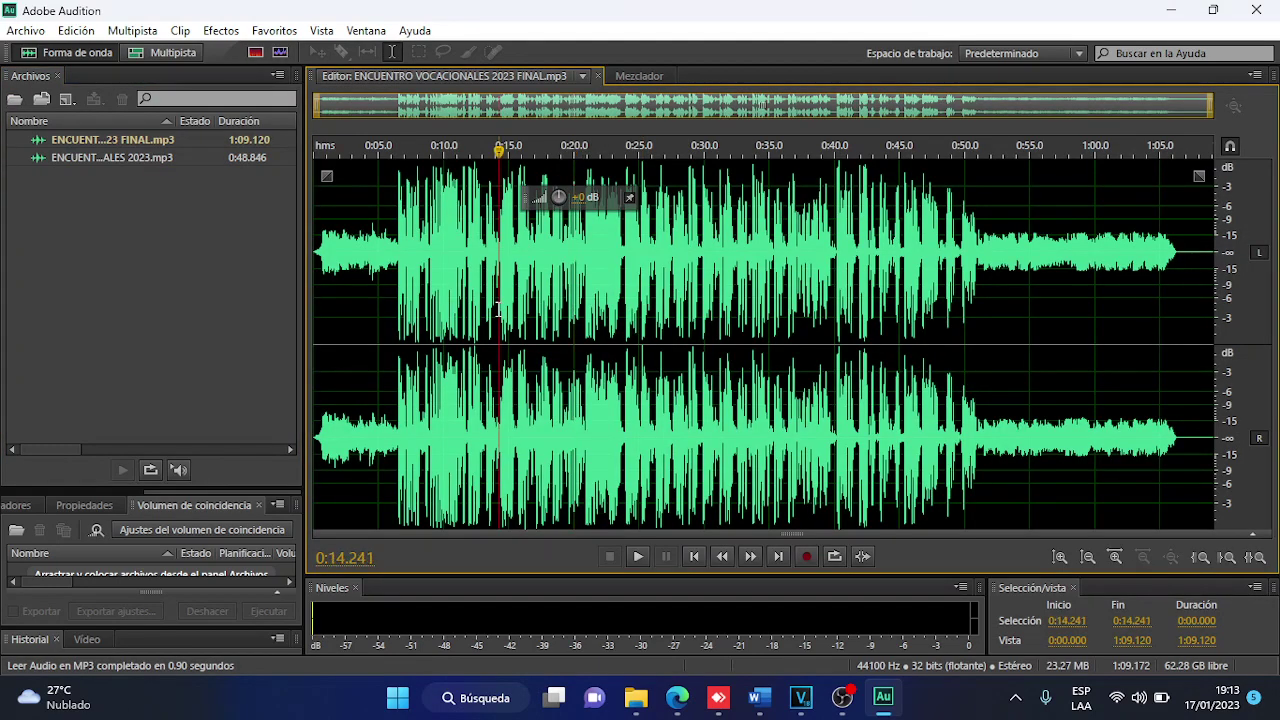
pyautogui.doubleClick(129, 158)
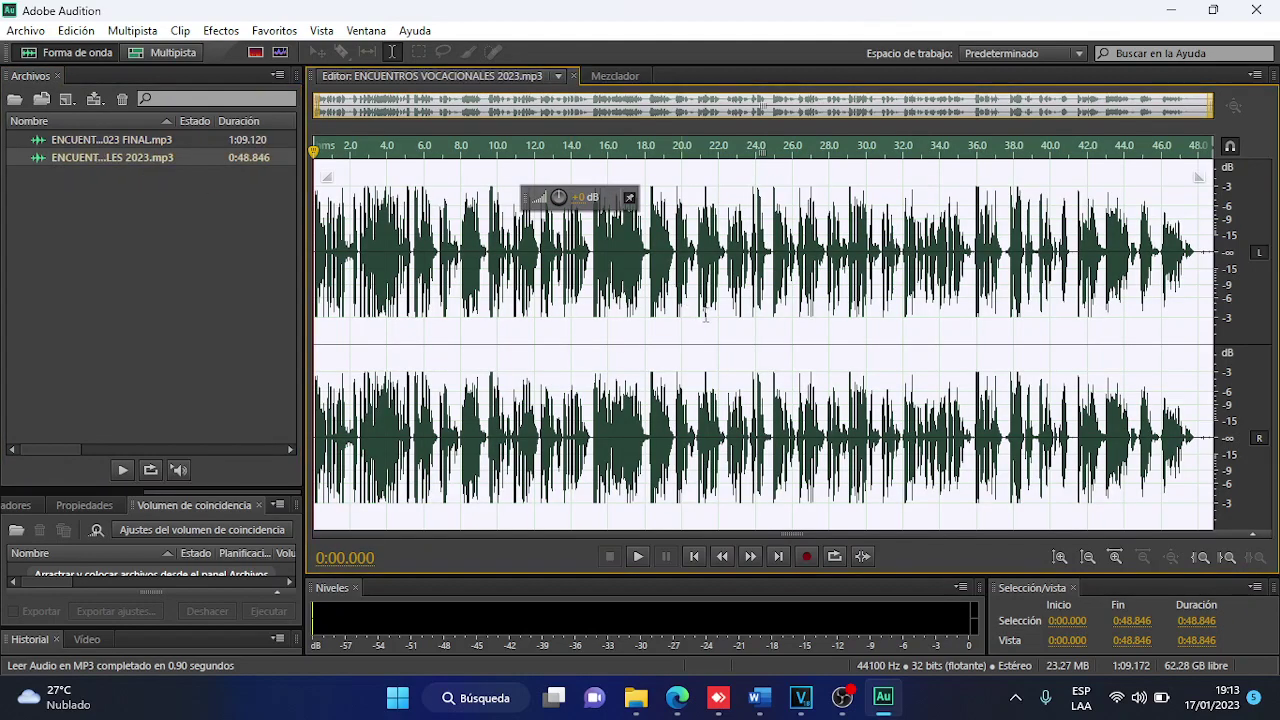
pyautogui.click(948, 295)
pyautogui.click(901, 281)
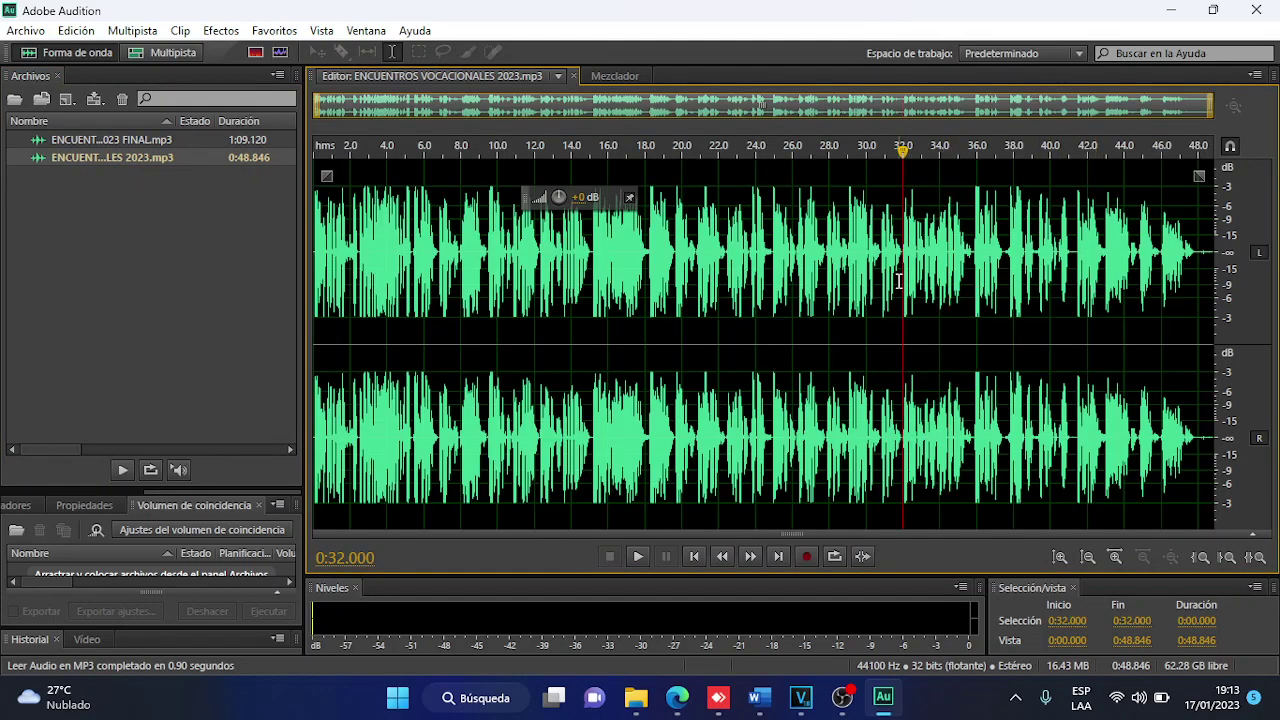
pyautogui.doubleClick(133, 144)
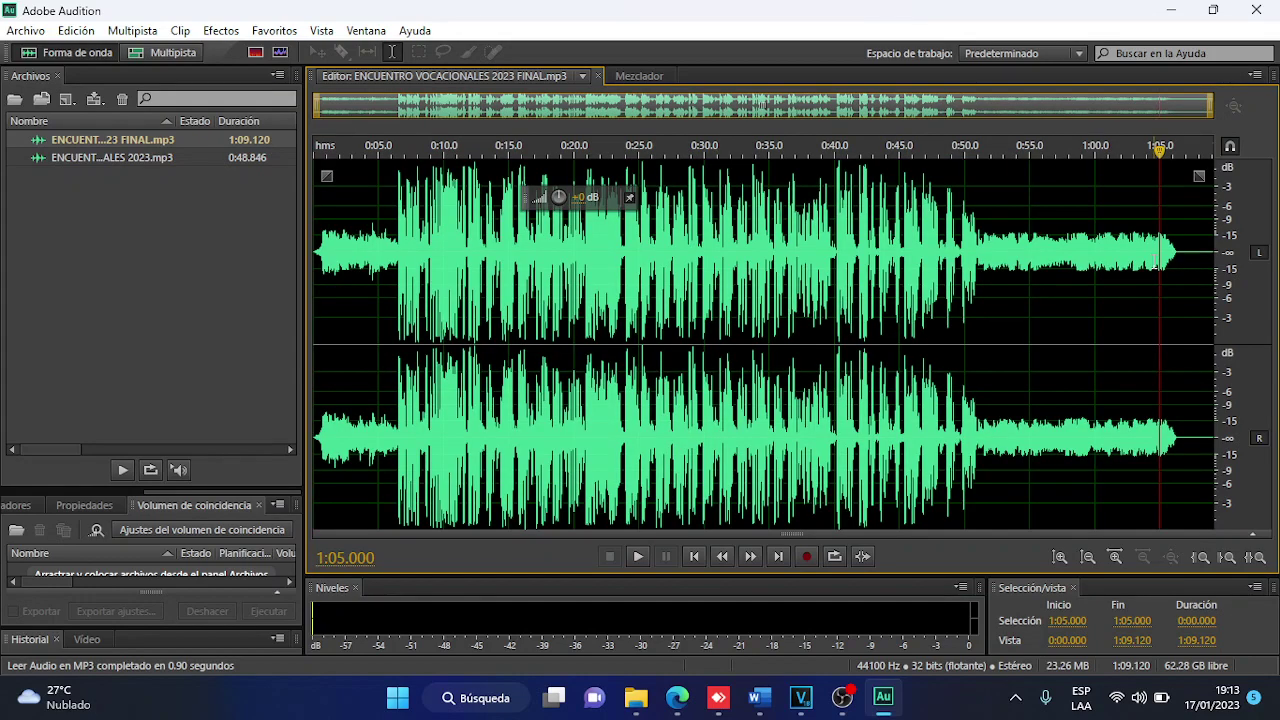
# Apply Reverberación de estudio with the Reverberación de voz (amplia) preset to the final mix's ending, from about 1:05.237 to 1:07.784.
pyautogui.scroll(4, 1153, 260)
pyautogui.moveTo(1155, 260); pyautogui.dragTo(1276, 258)
pyautogui.click(1152, 262)
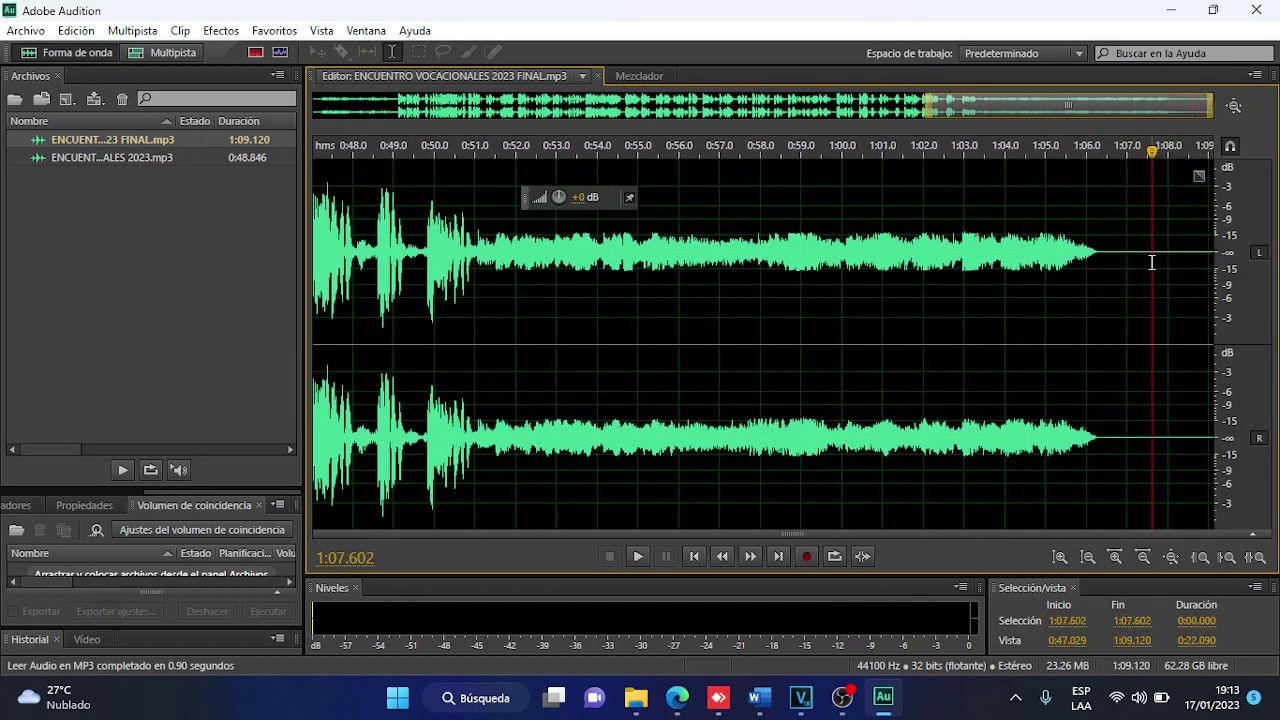
pyautogui.scroll(2, 1152, 262)
pyautogui.moveTo(985, 262); pyautogui.dragTo(1165, 260)
pyautogui.click(221, 30)
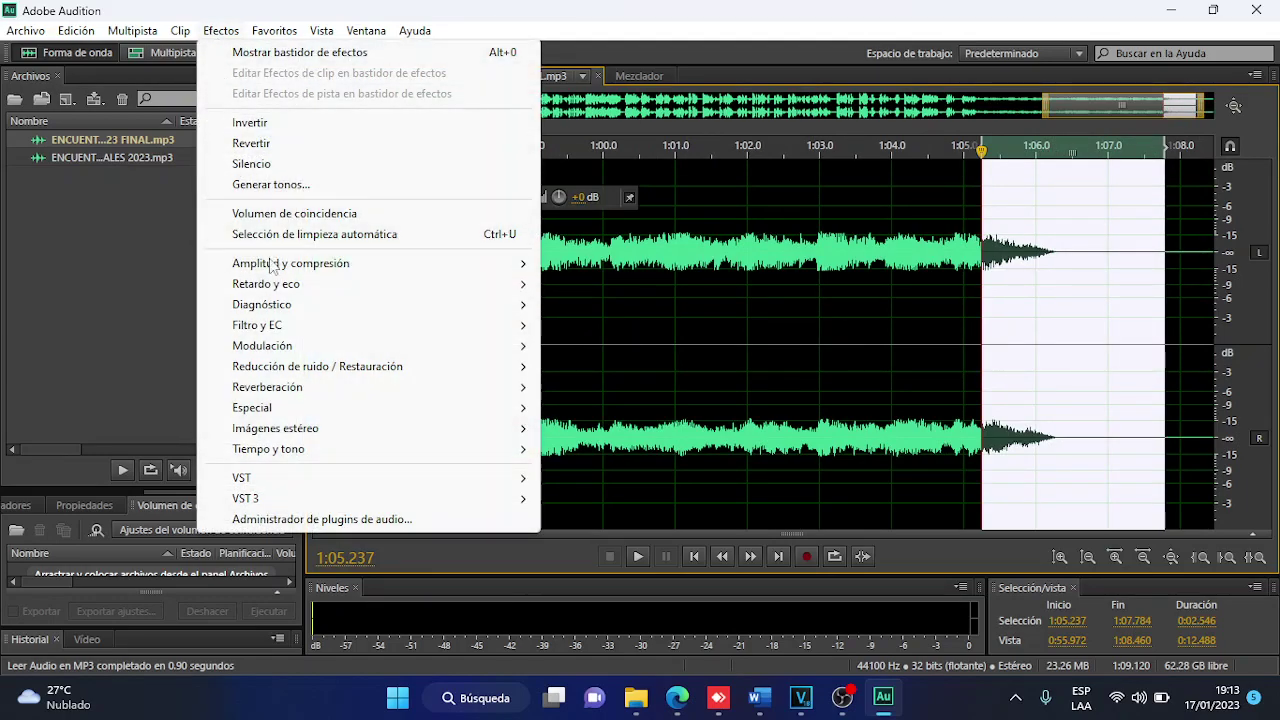
pyautogui.moveTo(296, 287)
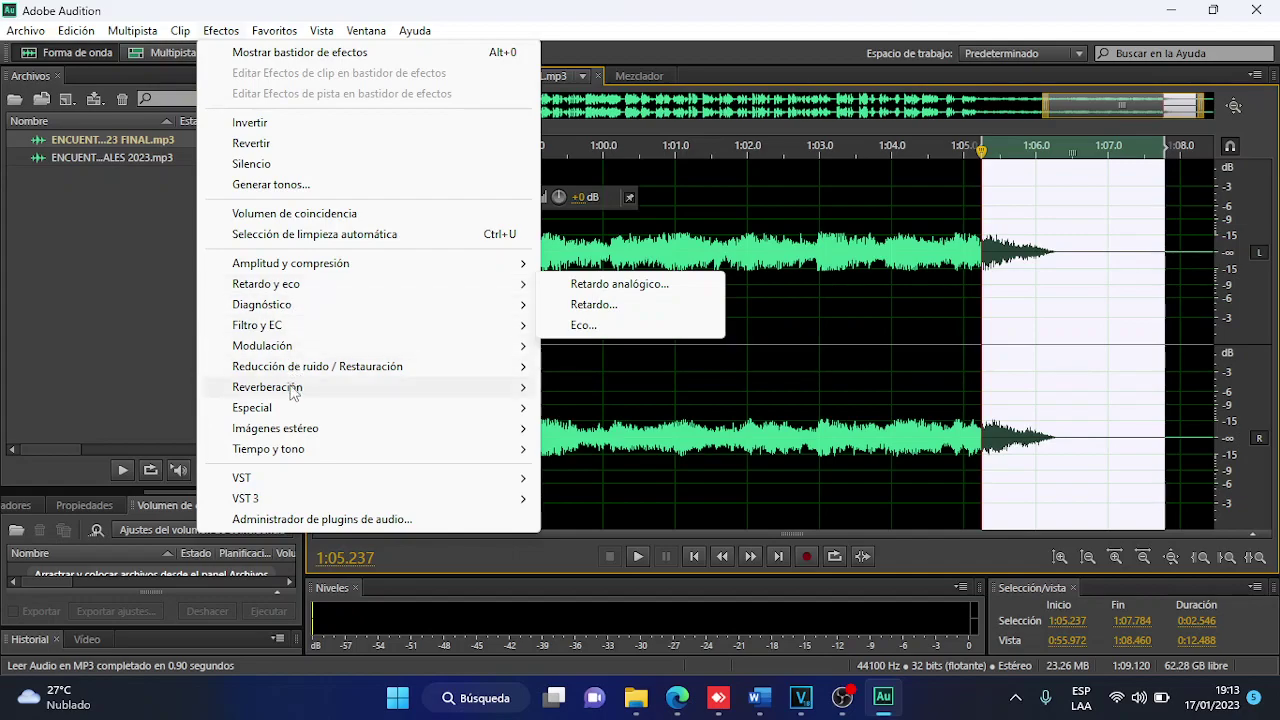
pyautogui.moveTo(292, 390)
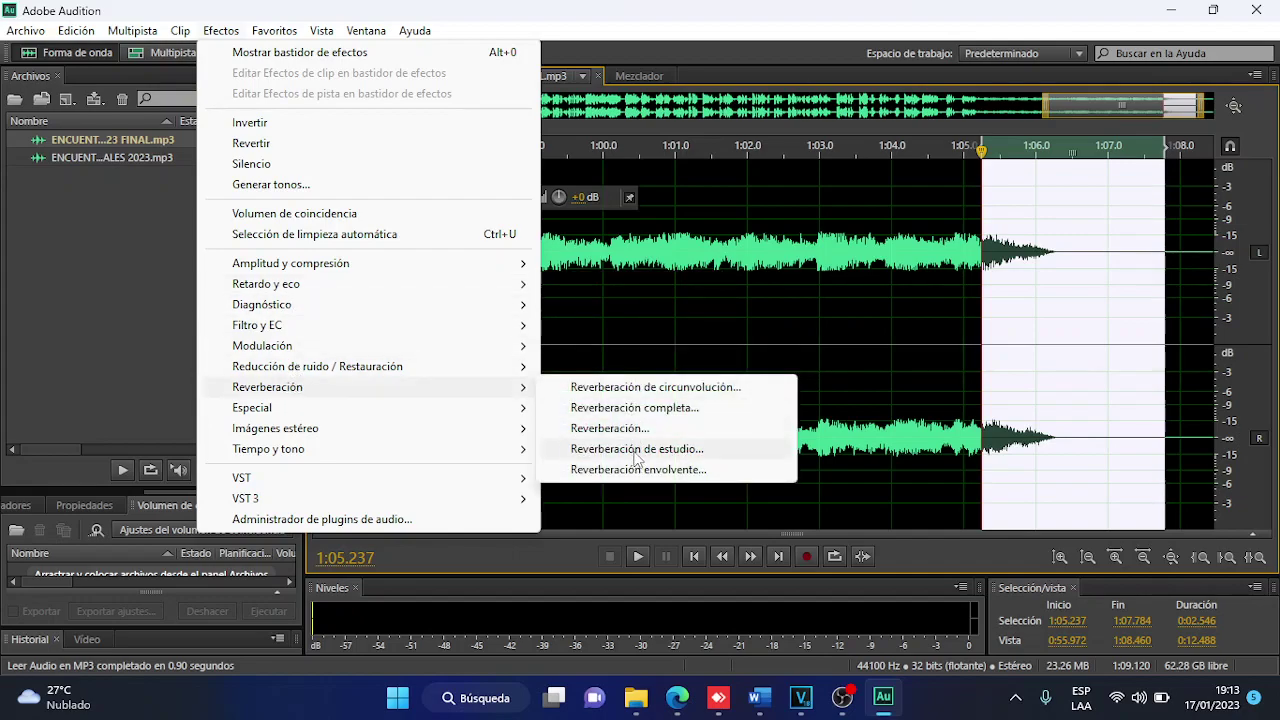
pyautogui.click(636, 452)
pyautogui.click(717, 161)
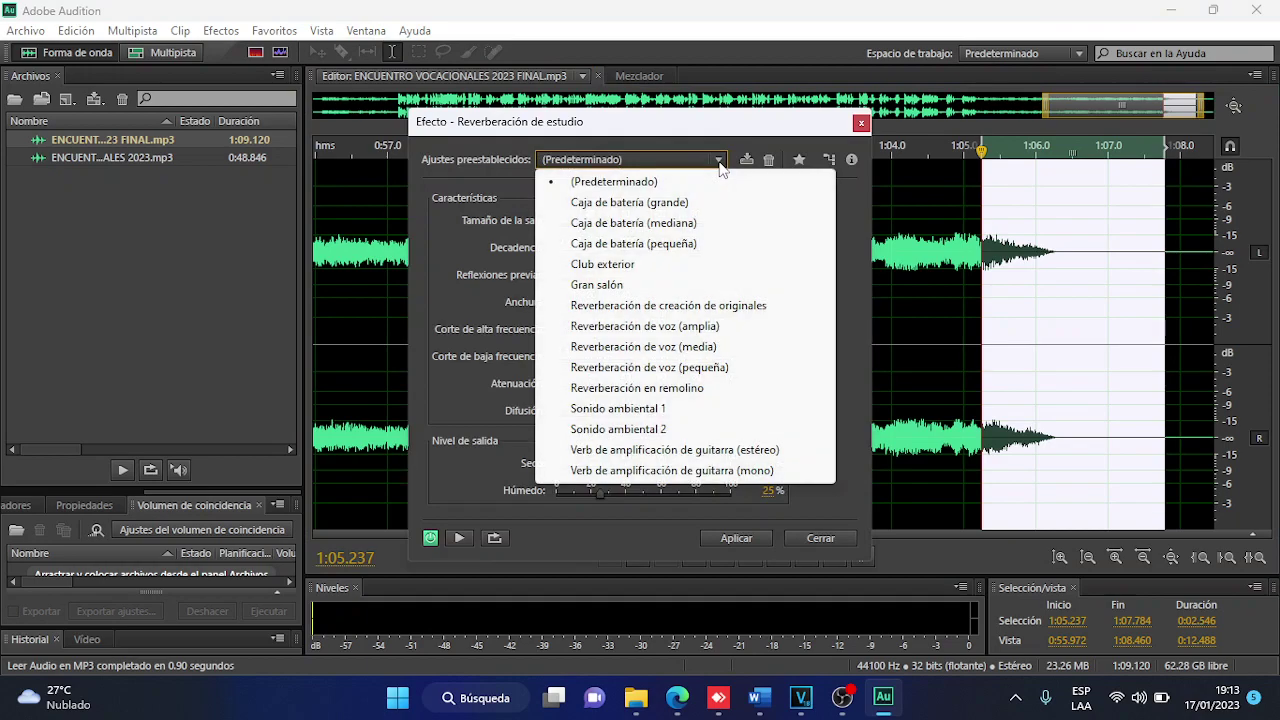
pyautogui.click(701, 327)
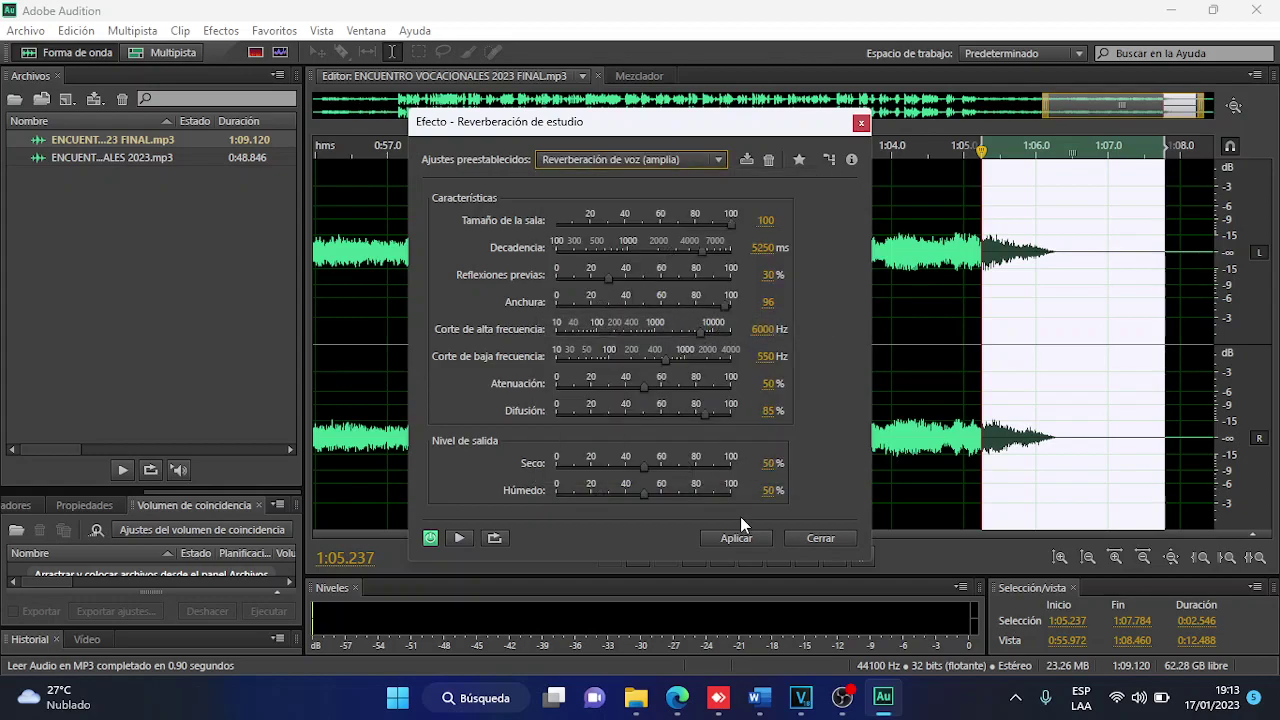
pyautogui.click(742, 537)
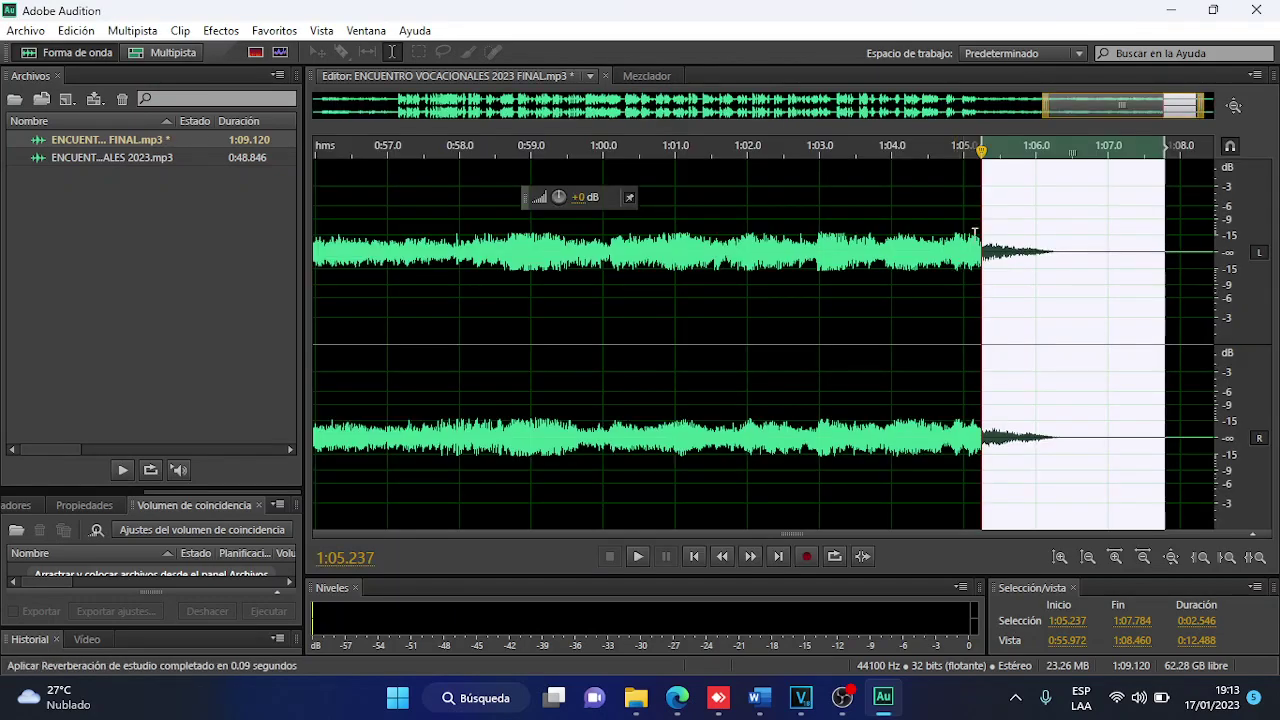
# Raise the selected ending's volume by about 5.1 dB and play it from about 1:04.835.
pyautogui.moveTo(570, 199); pyautogui.dragTo(553, 198)
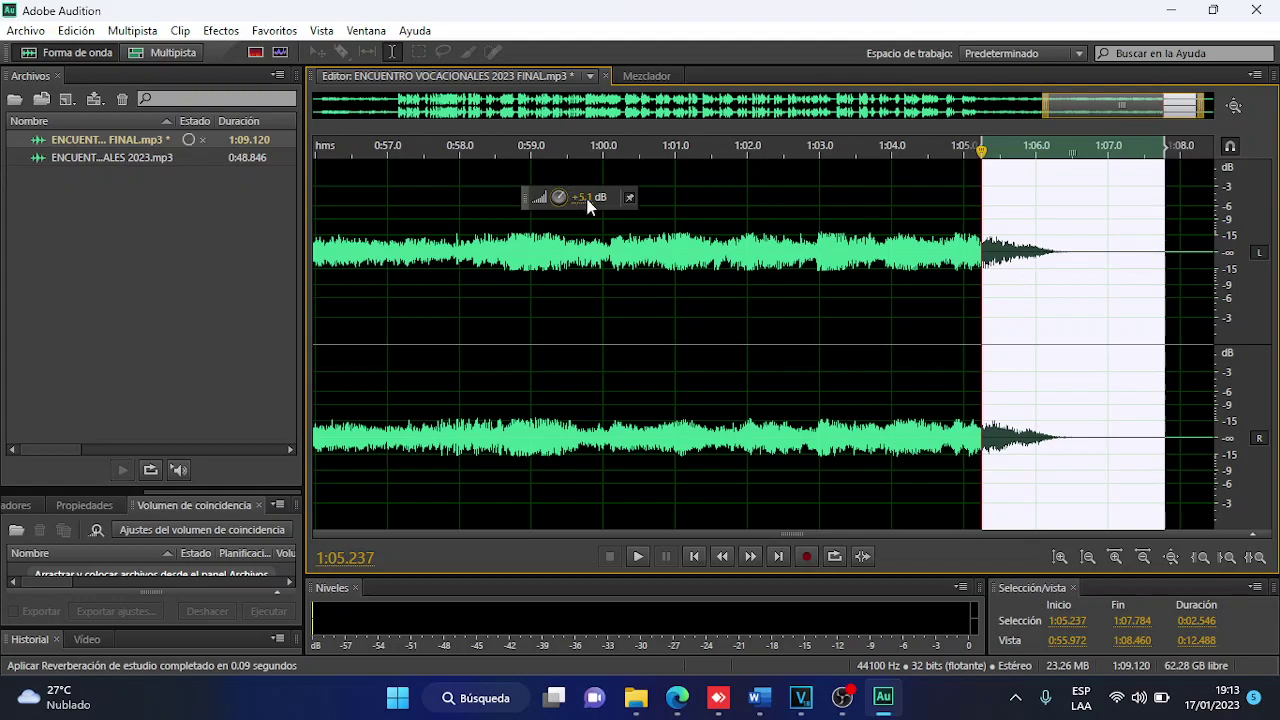
pyautogui.click(952, 285)
pyautogui.press('space')
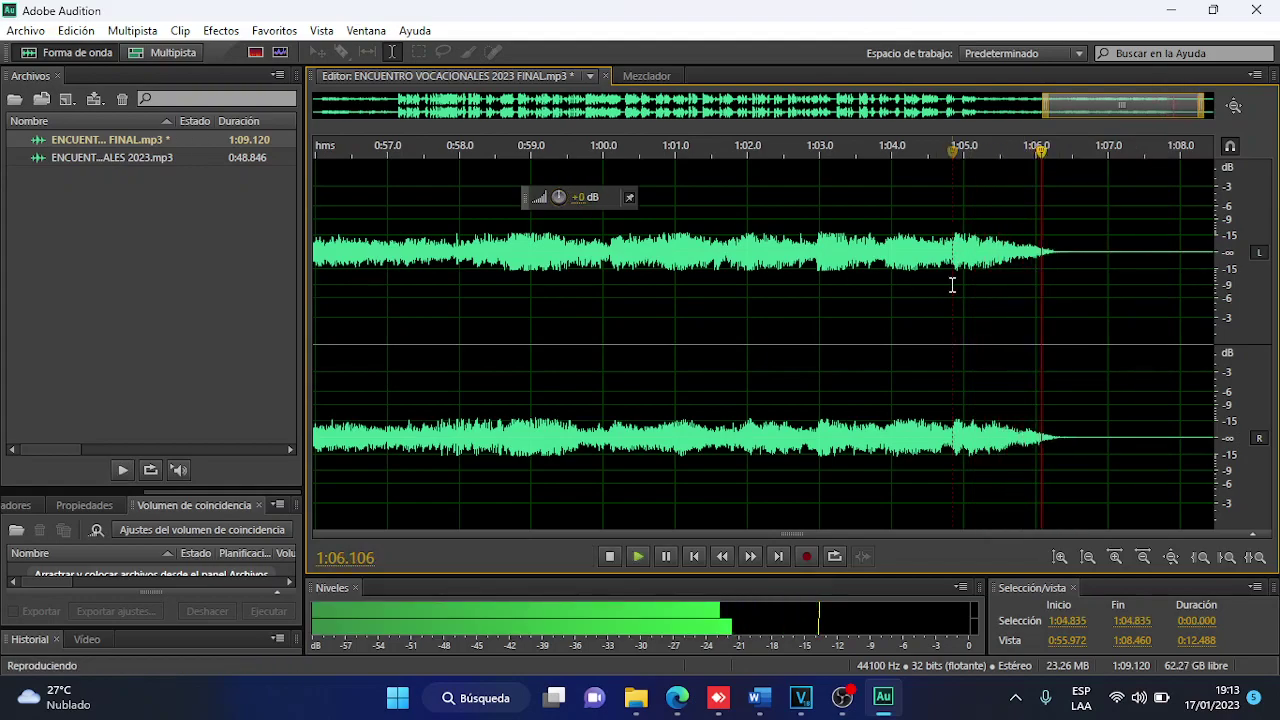
pyautogui.press('space')
# Select the entire final mix and briefly play its beginning.
pyautogui.scroll(-3, 952, 285)
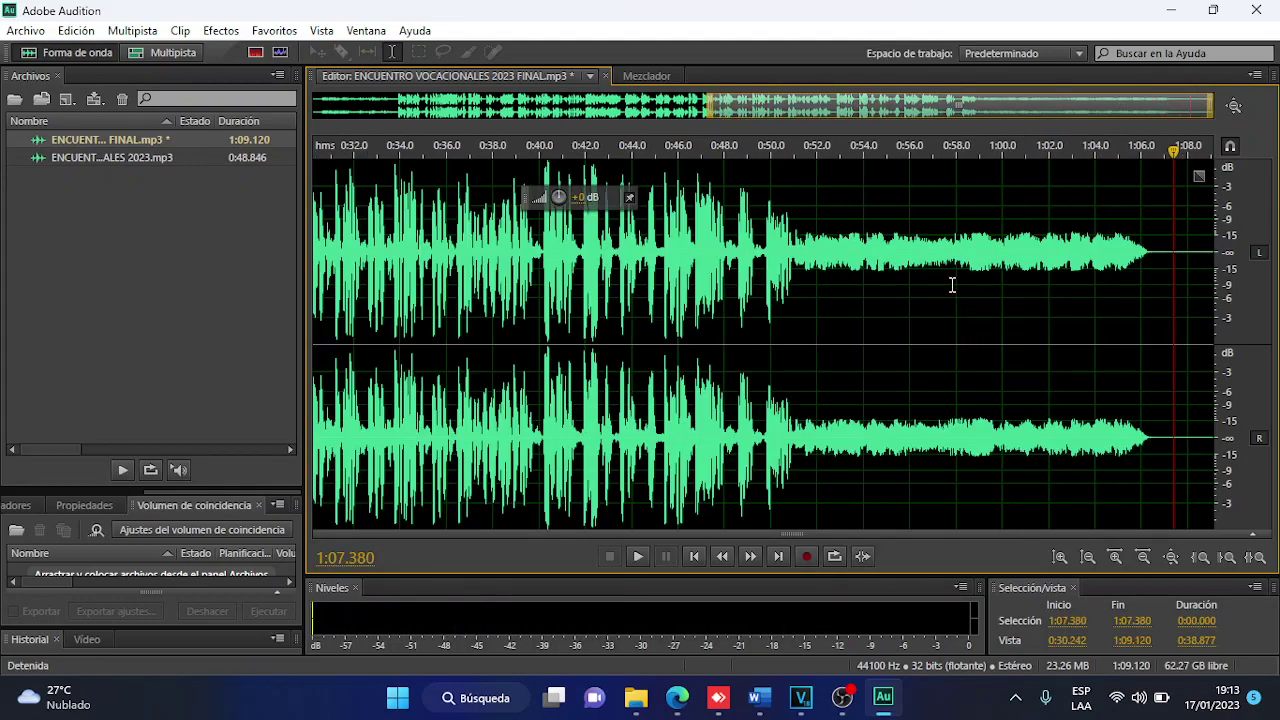
pyautogui.scroll(-2, 952, 285)
pyautogui.doubleClick(446, 272)
pyautogui.press('space')
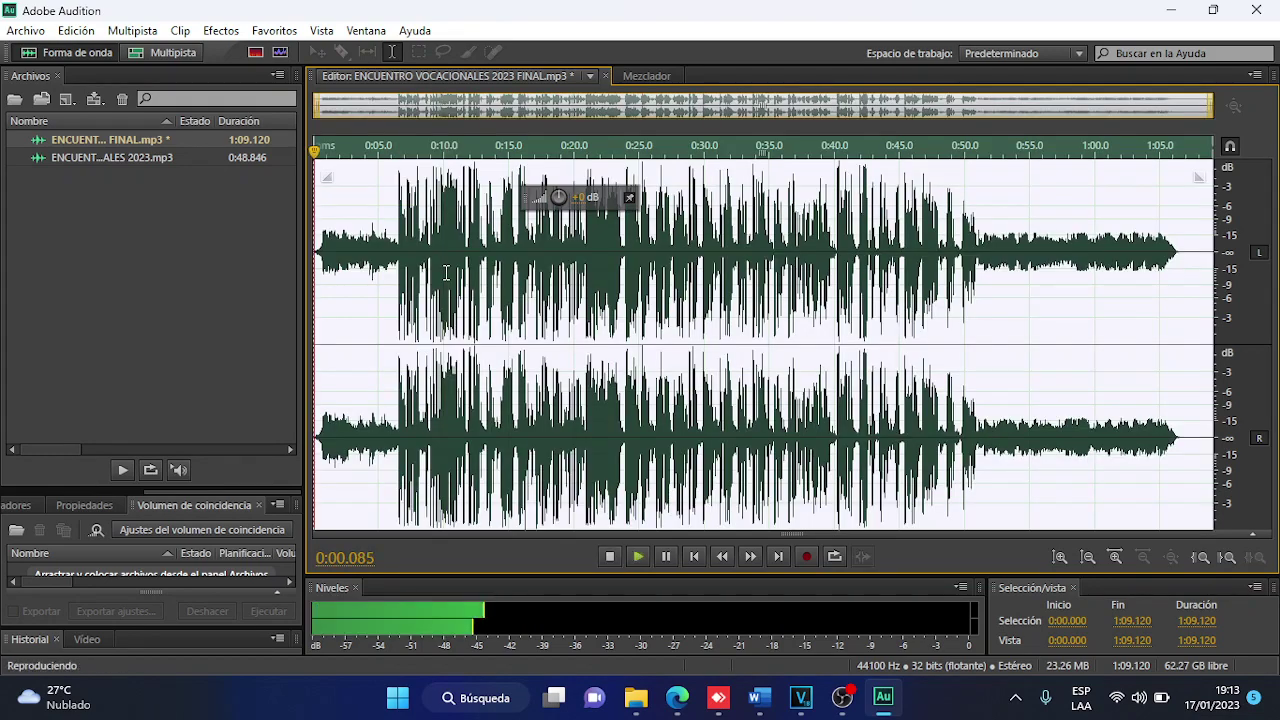
pyautogui.press('space')
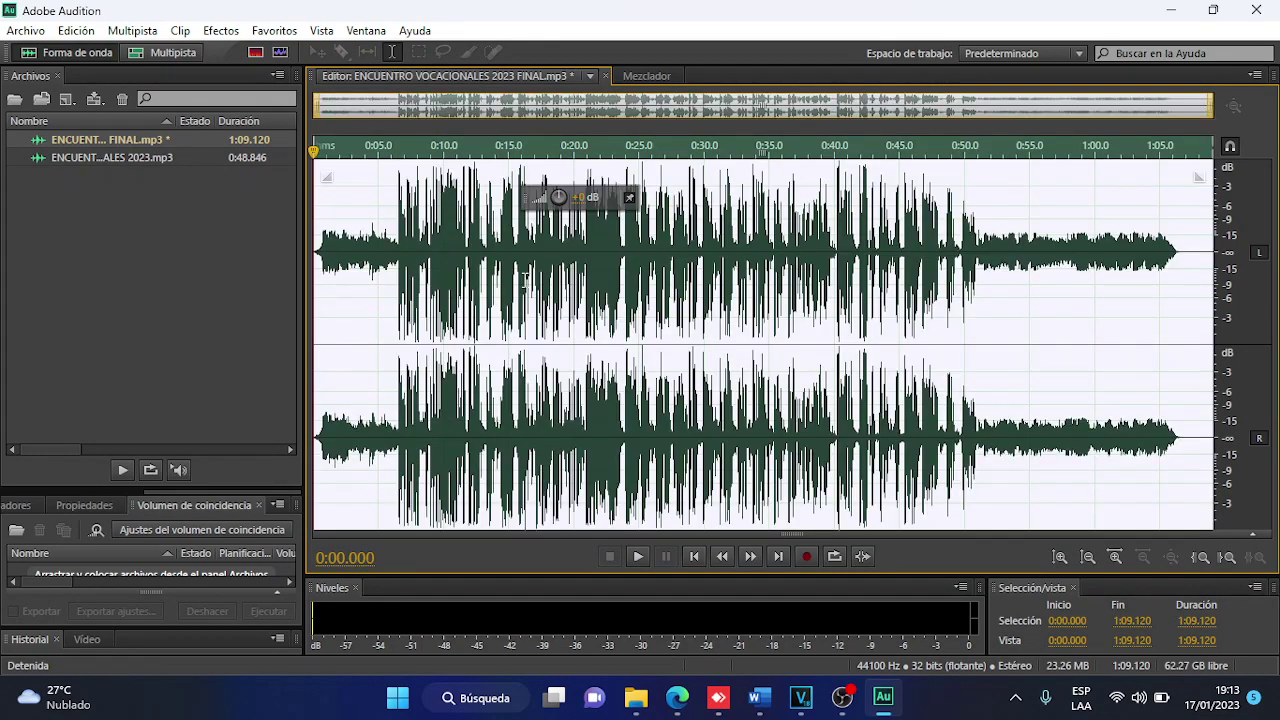
# Try applying Compresor modelado en tubo with the Más garra preset to the entire final mix.
pyautogui.click(221, 31)
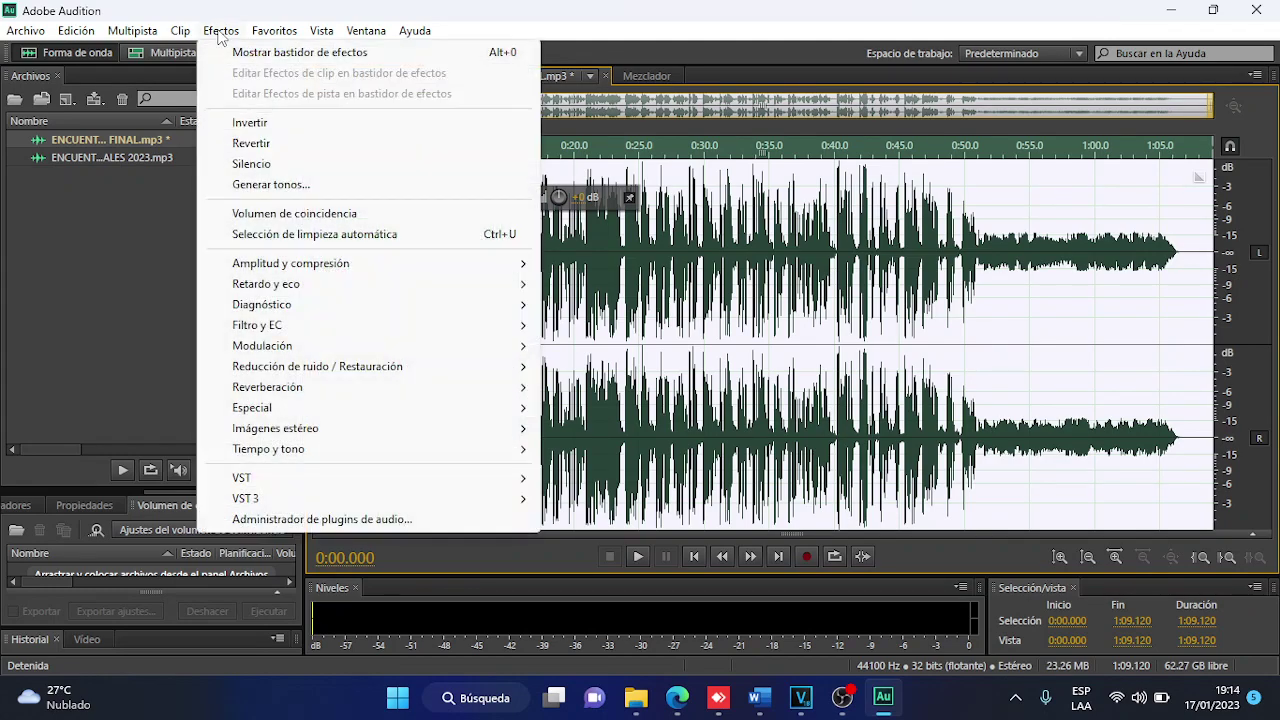
pyautogui.moveTo(329, 266)
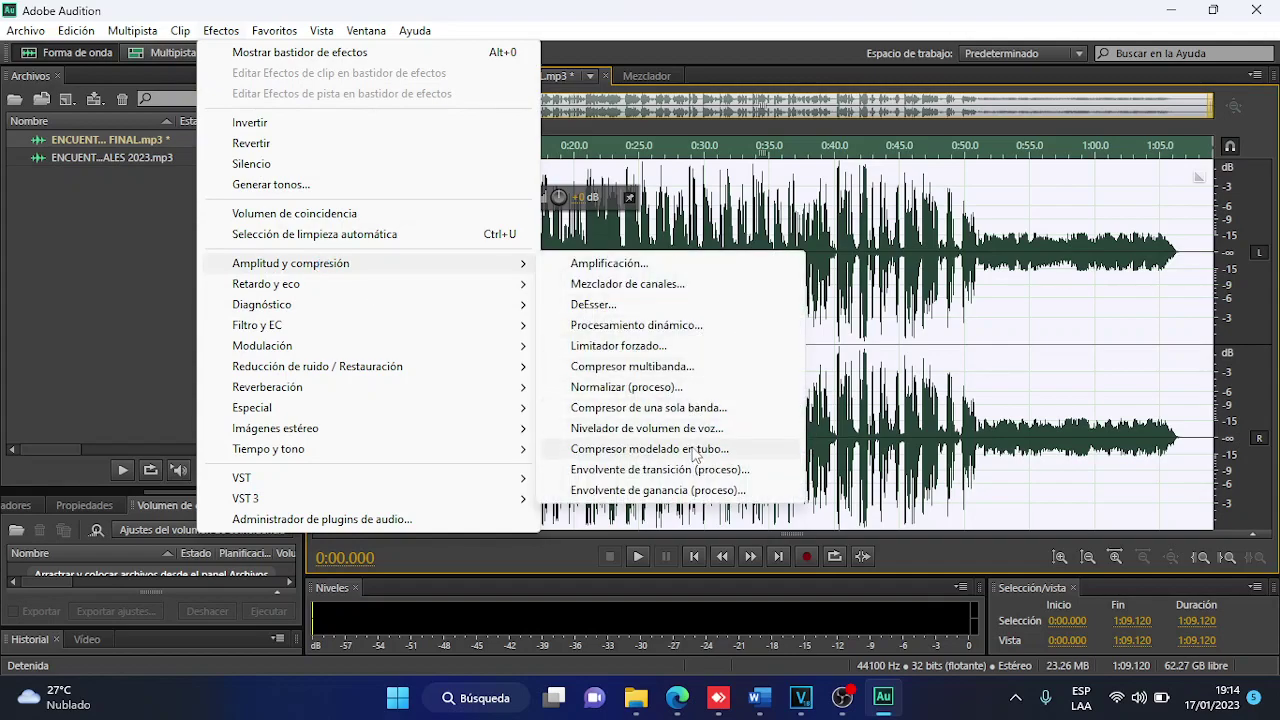
pyautogui.click(696, 452)
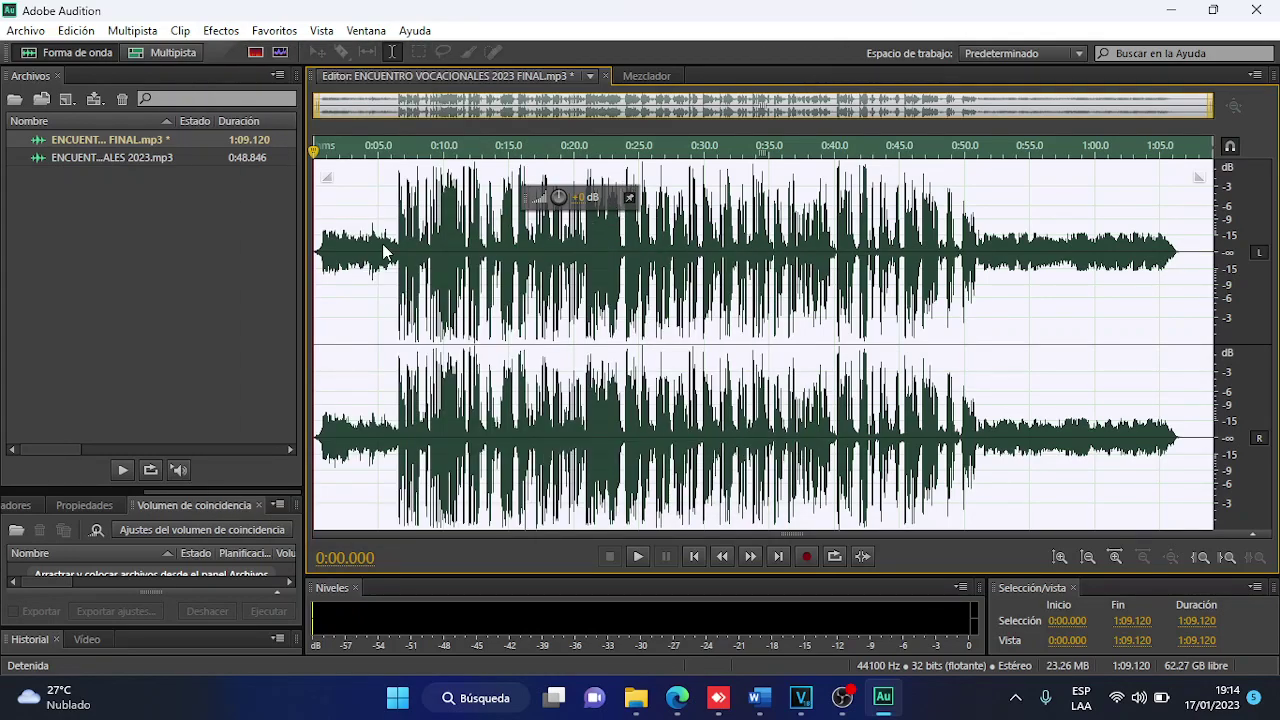
pyautogui.click(717, 195)
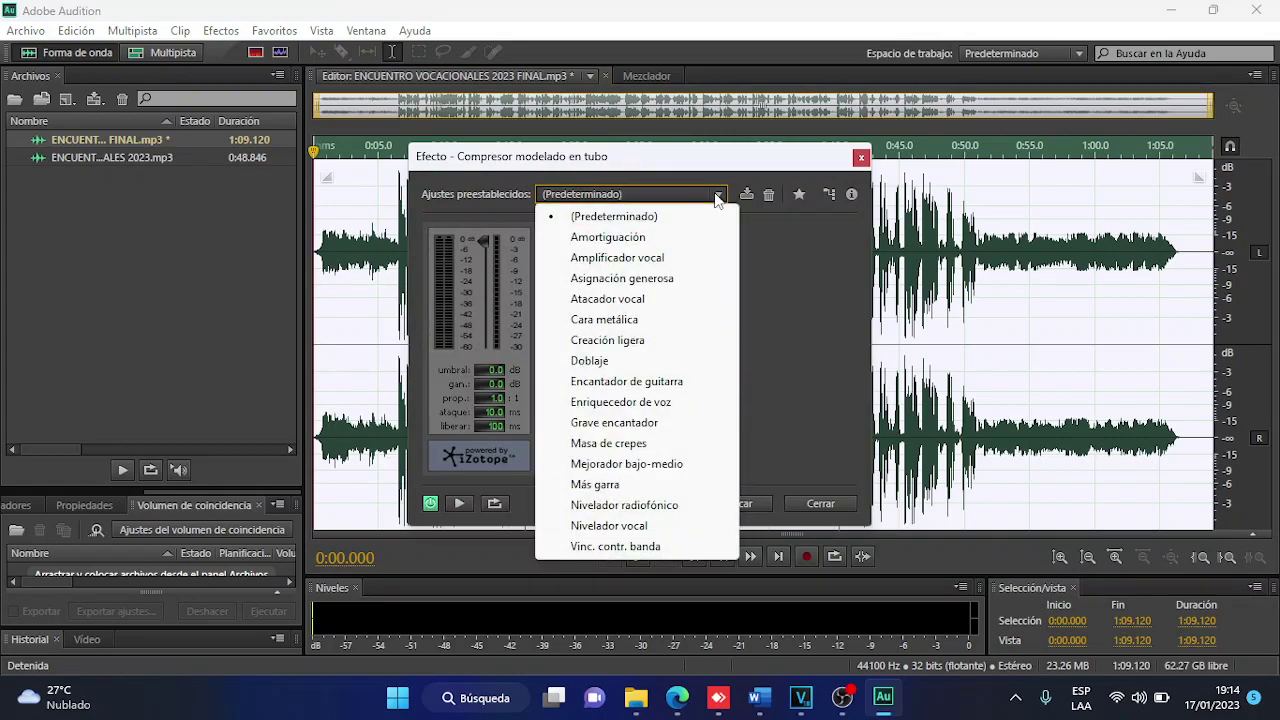
pyautogui.click(646, 485)
pyautogui.click(738, 505)
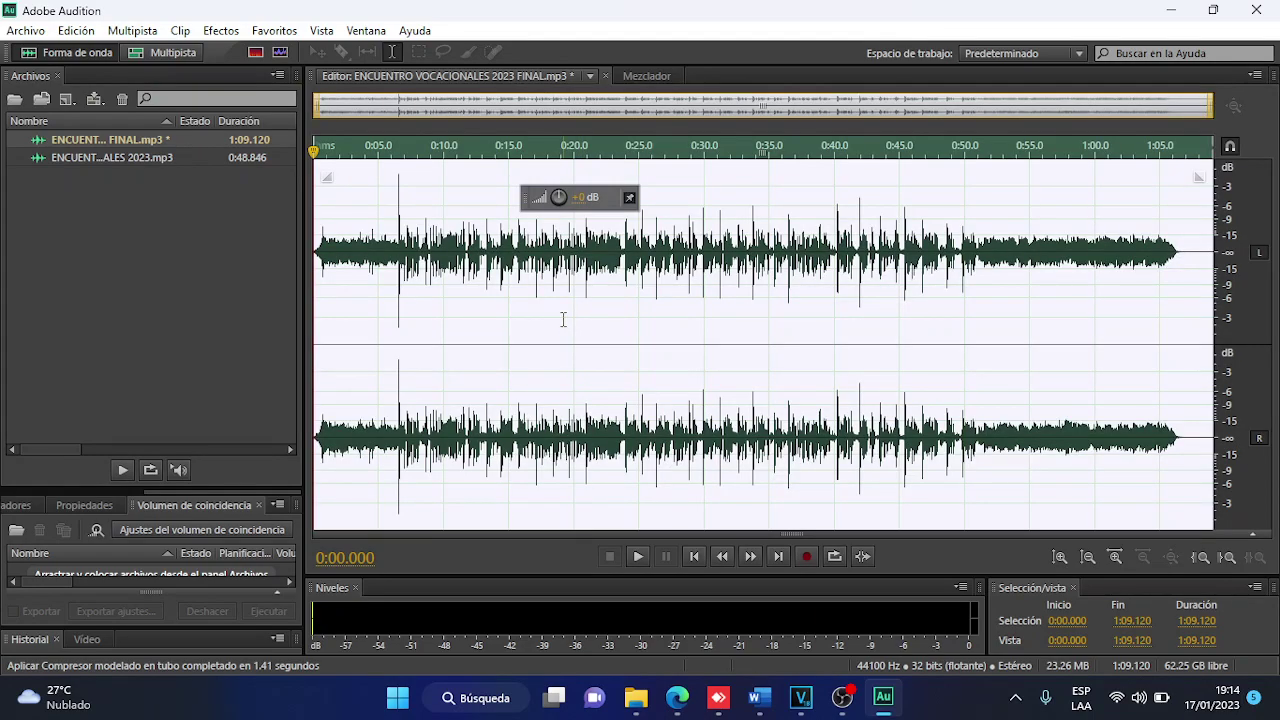
# Apply Compresor multibanda with the Maestro pop preset and output gain raised to about 1.9 dB to the entire final mix.
pyautogui.click(218, 31)
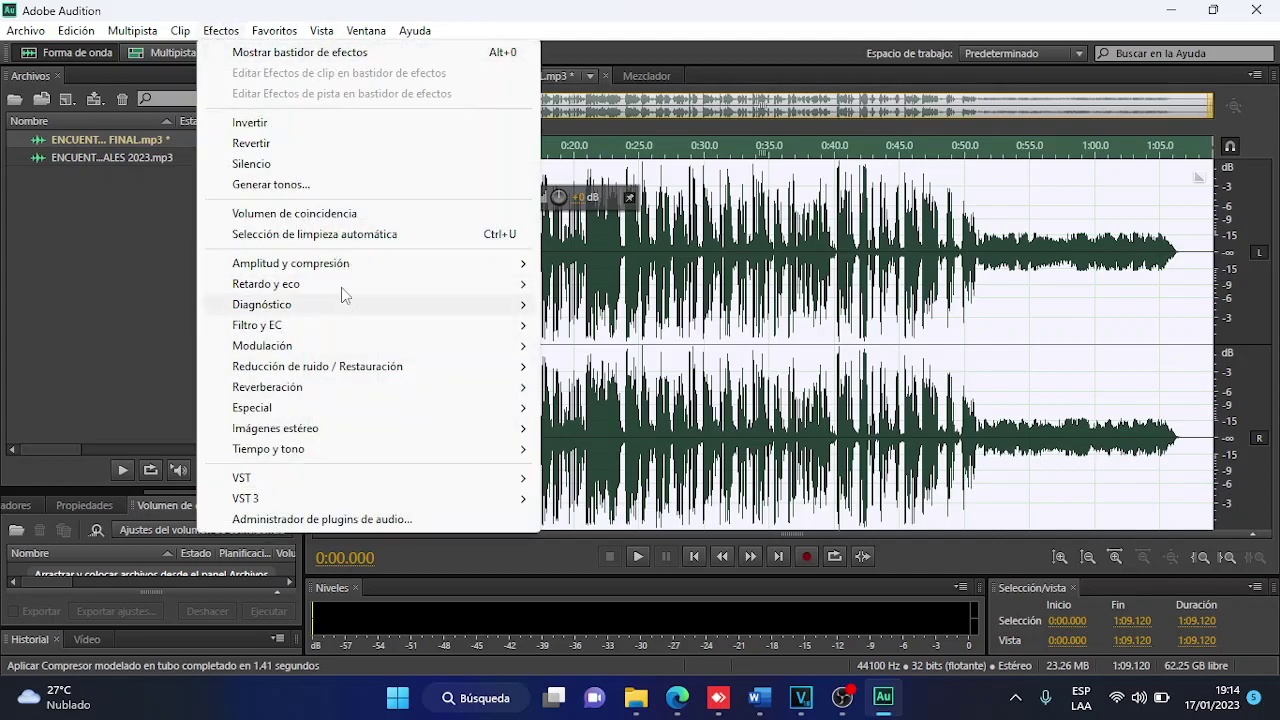
pyautogui.moveTo(391, 268)
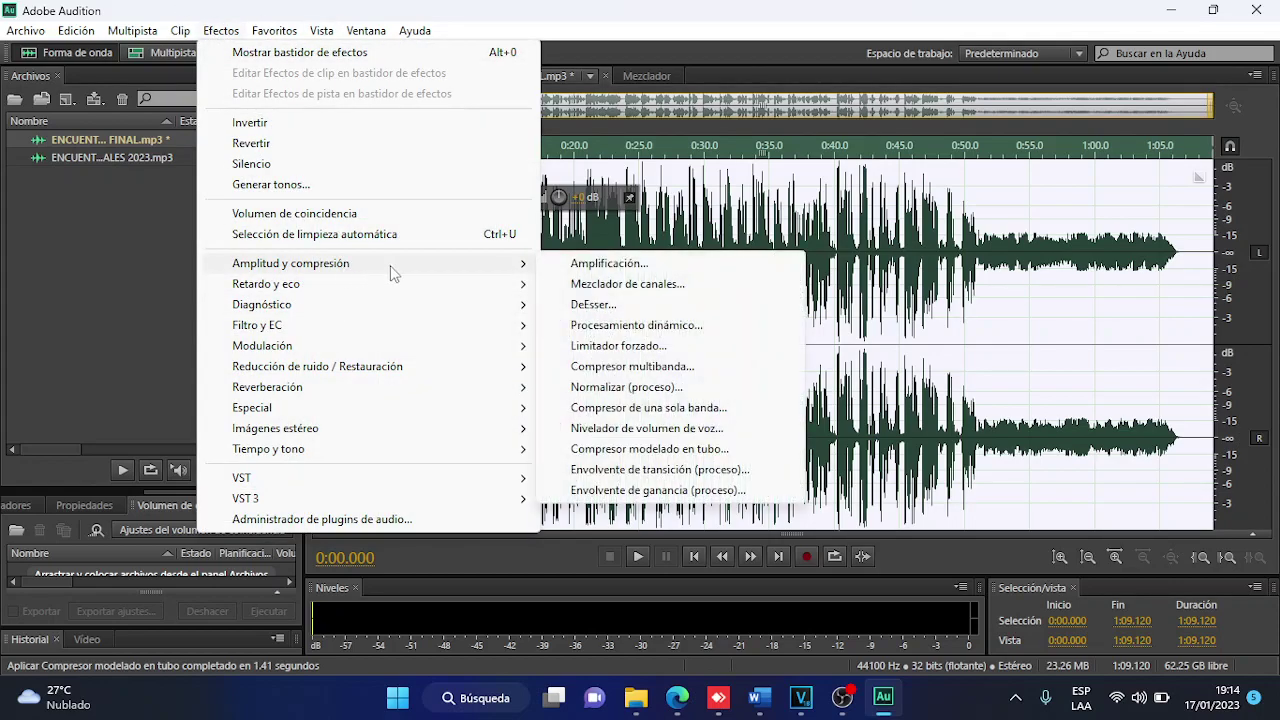
pyautogui.click(677, 369)
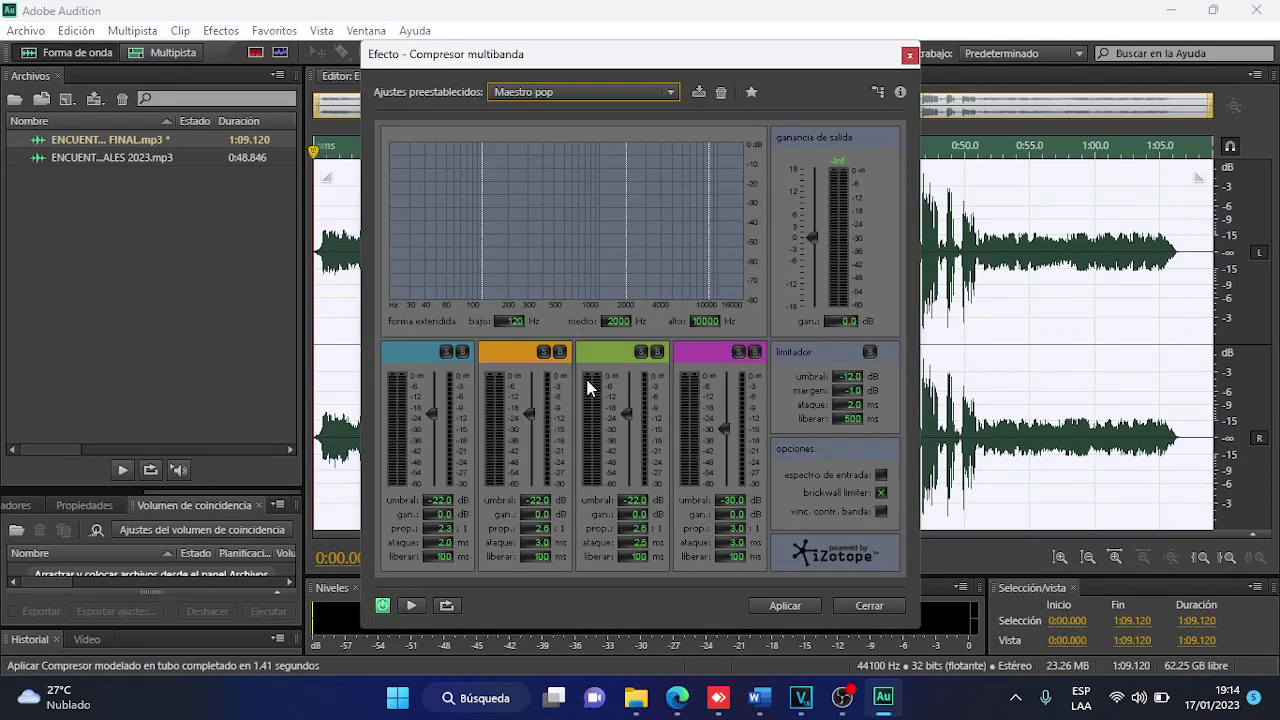
pyautogui.click(669, 93)
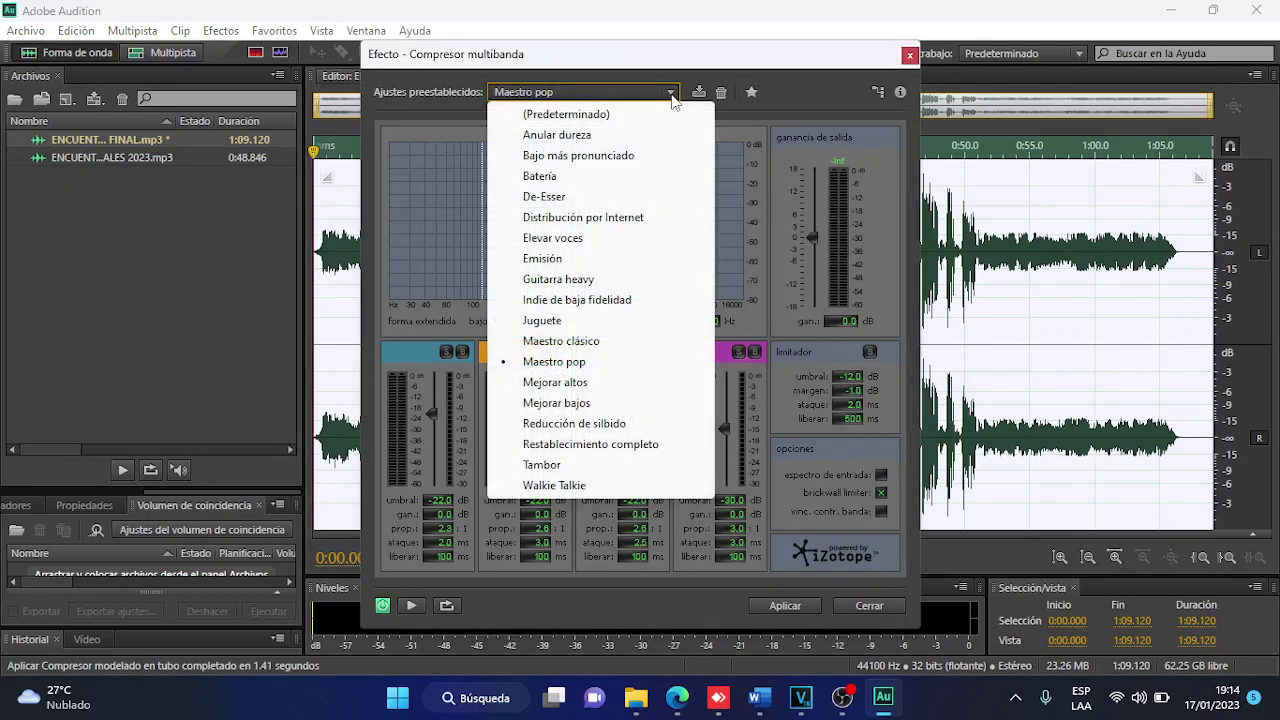
pyautogui.click(578, 361)
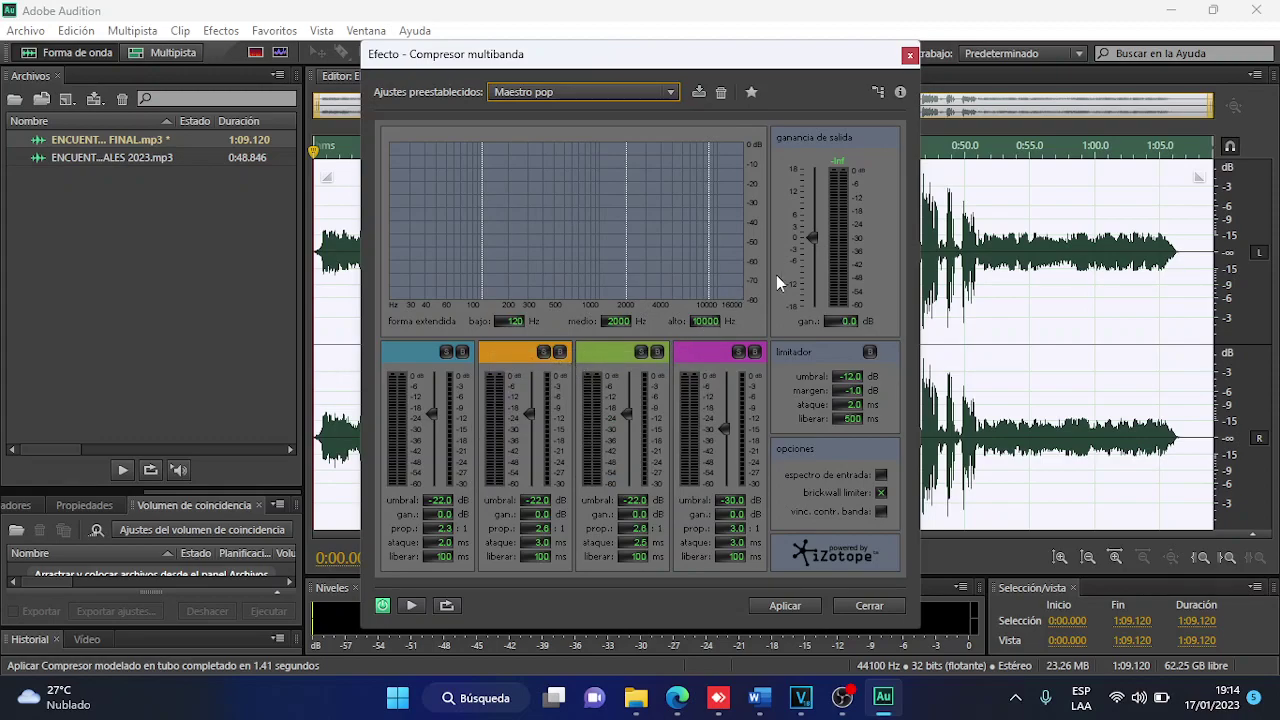
pyautogui.moveTo(814, 236); pyautogui.dragTo(812, 232)
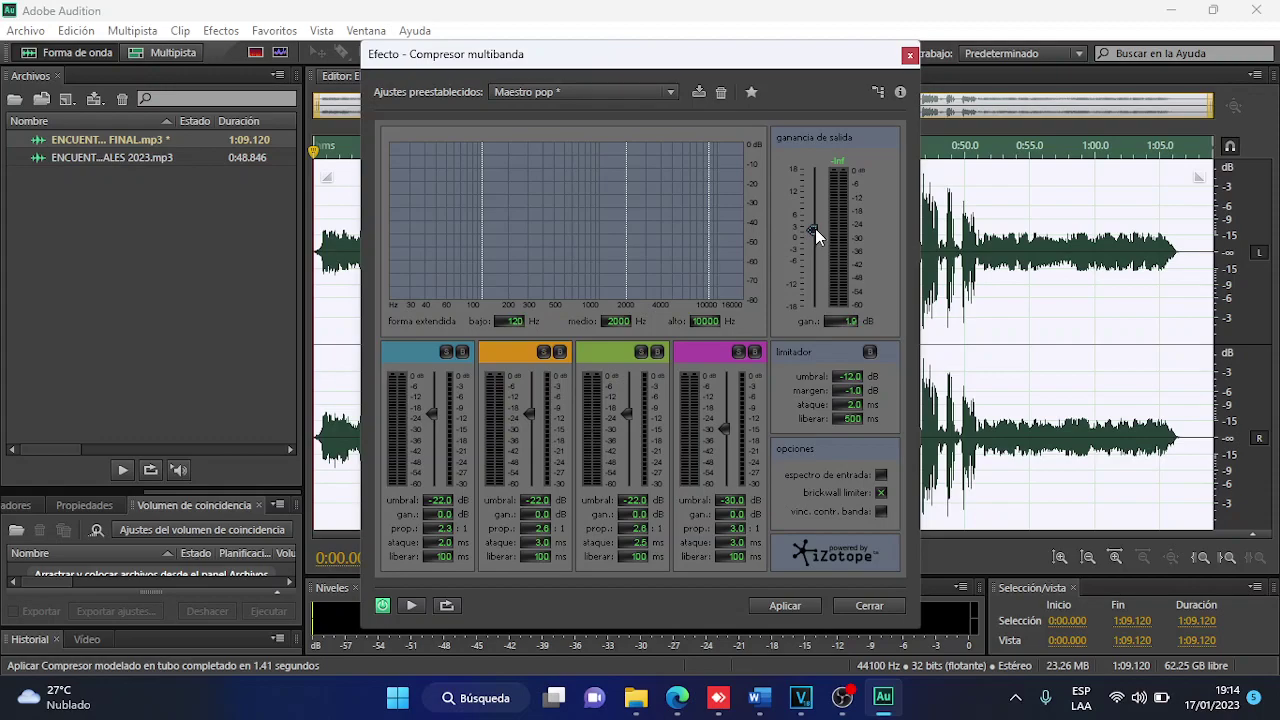
pyautogui.moveTo(818, 229); pyautogui.dragTo(823, 227)
pyautogui.click(785, 605)
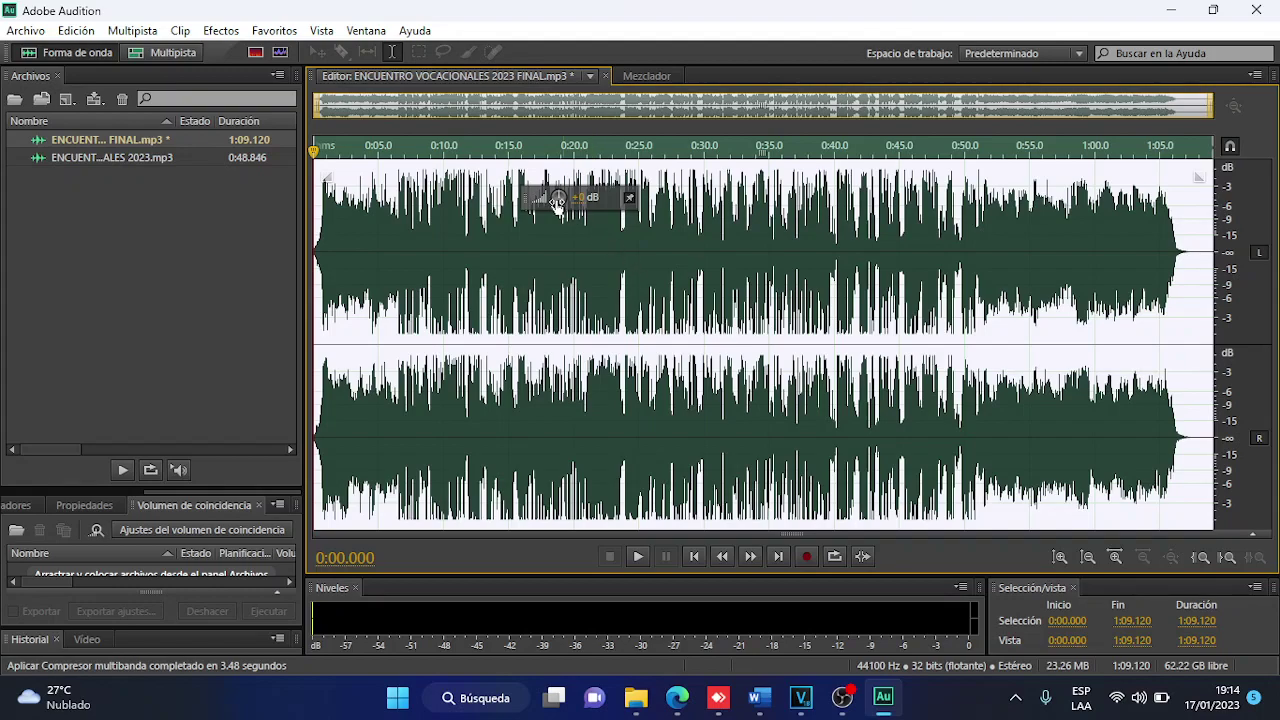
# Raise the entire compressed mix's volume slightly and play it from the beginning to the end.
pyautogui.moveTo(558, 197); pyautogui.dragTo(566, 185)
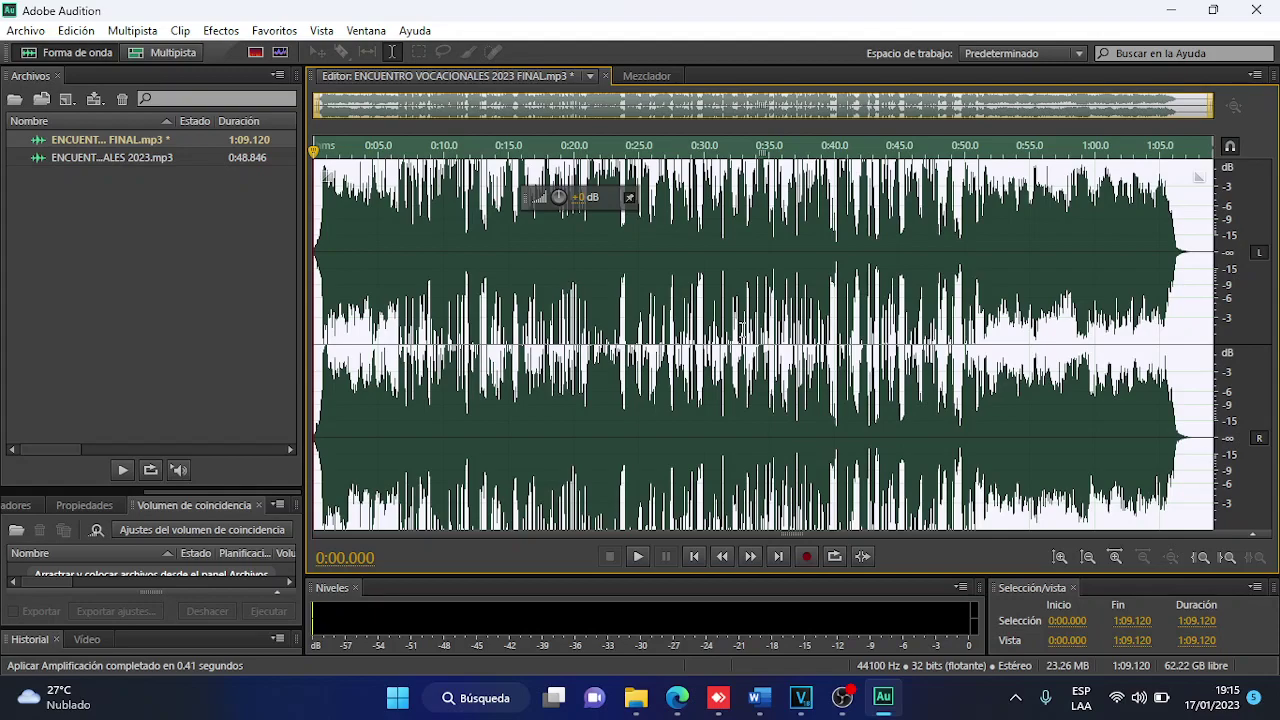
pyautogui.press('space')
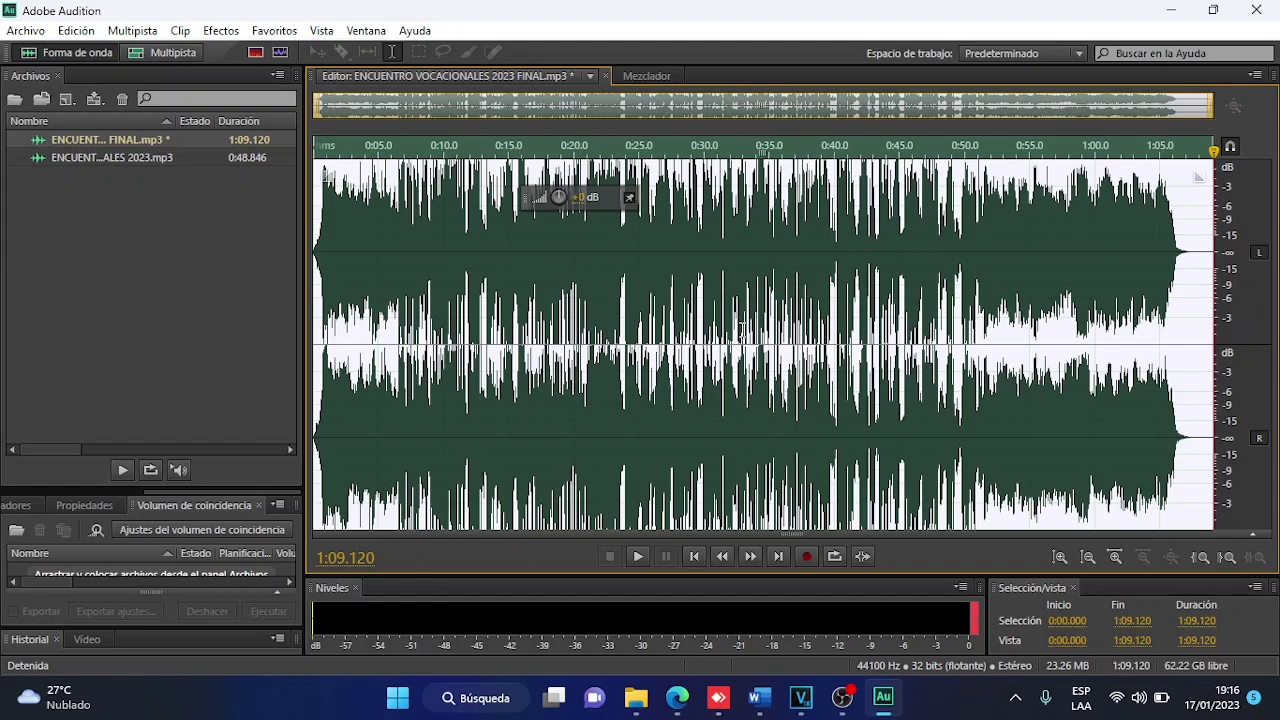
# Save the mastered final MP3 and examine its waveform more closely around 0:23.735.
pyautogui.hotkey('ctrl', 's')
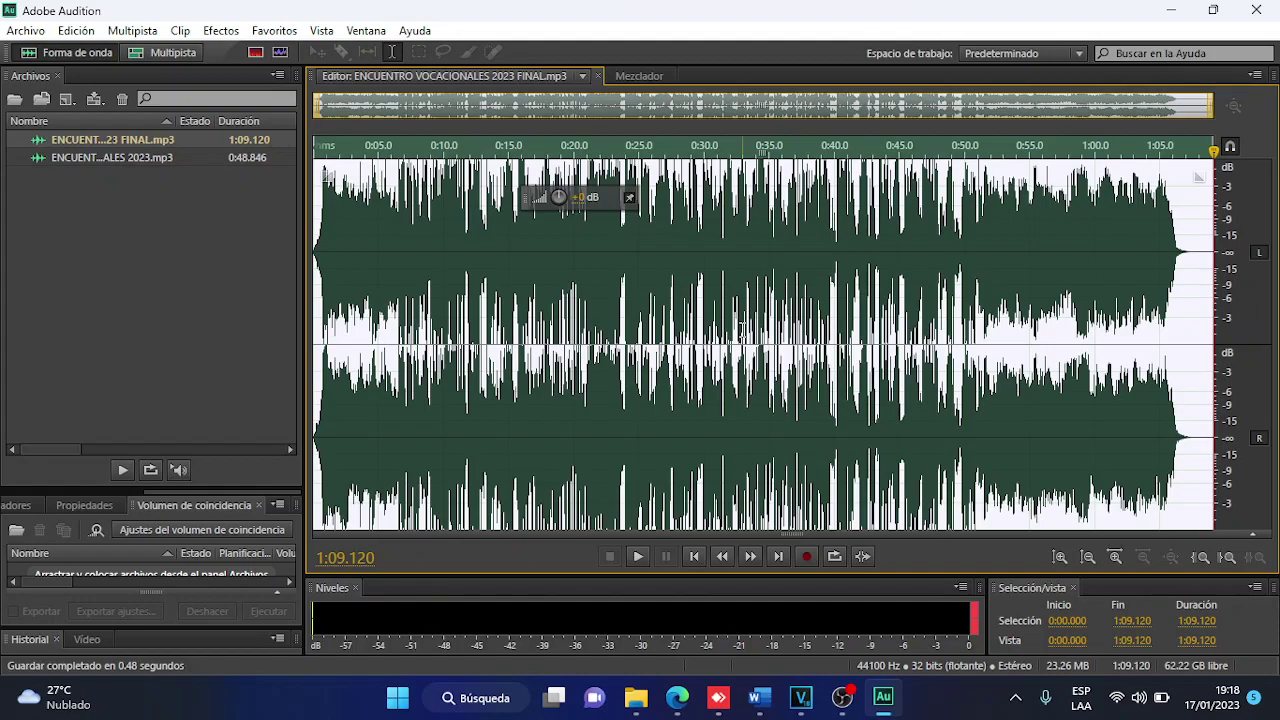
pyautogui.click(622, 310)
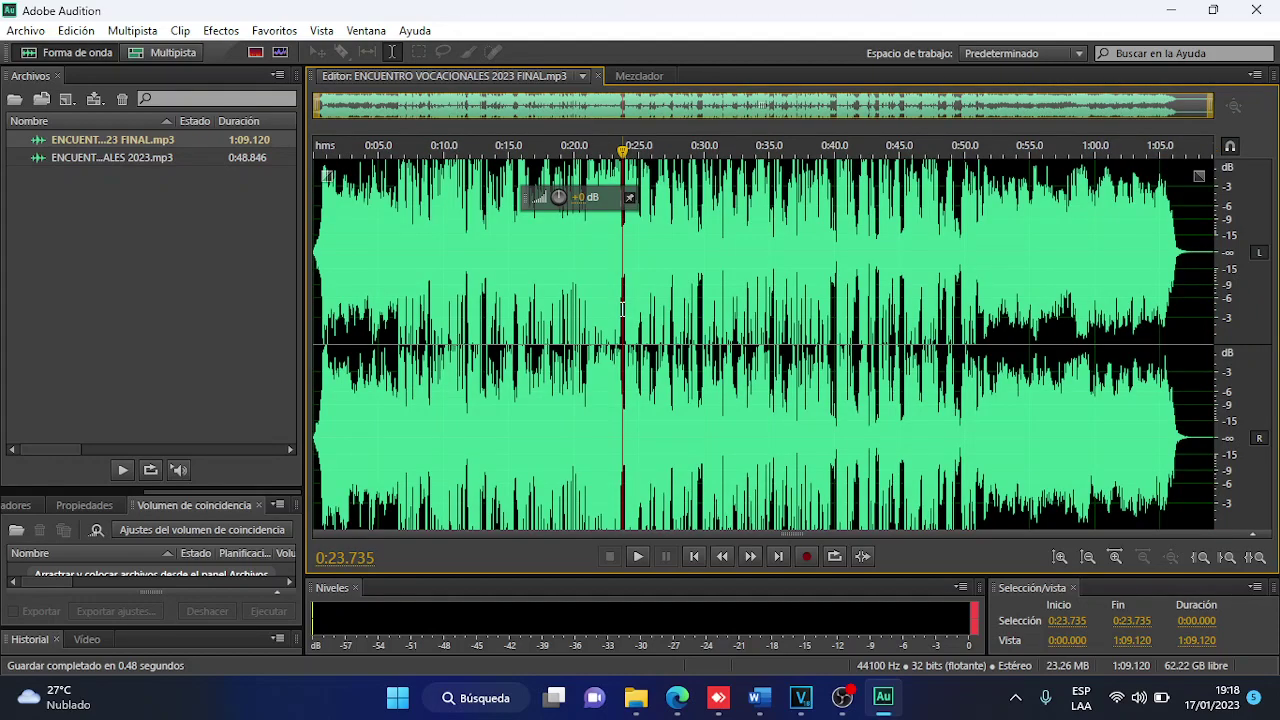
pyautogui.scroll(1, 622, 310)
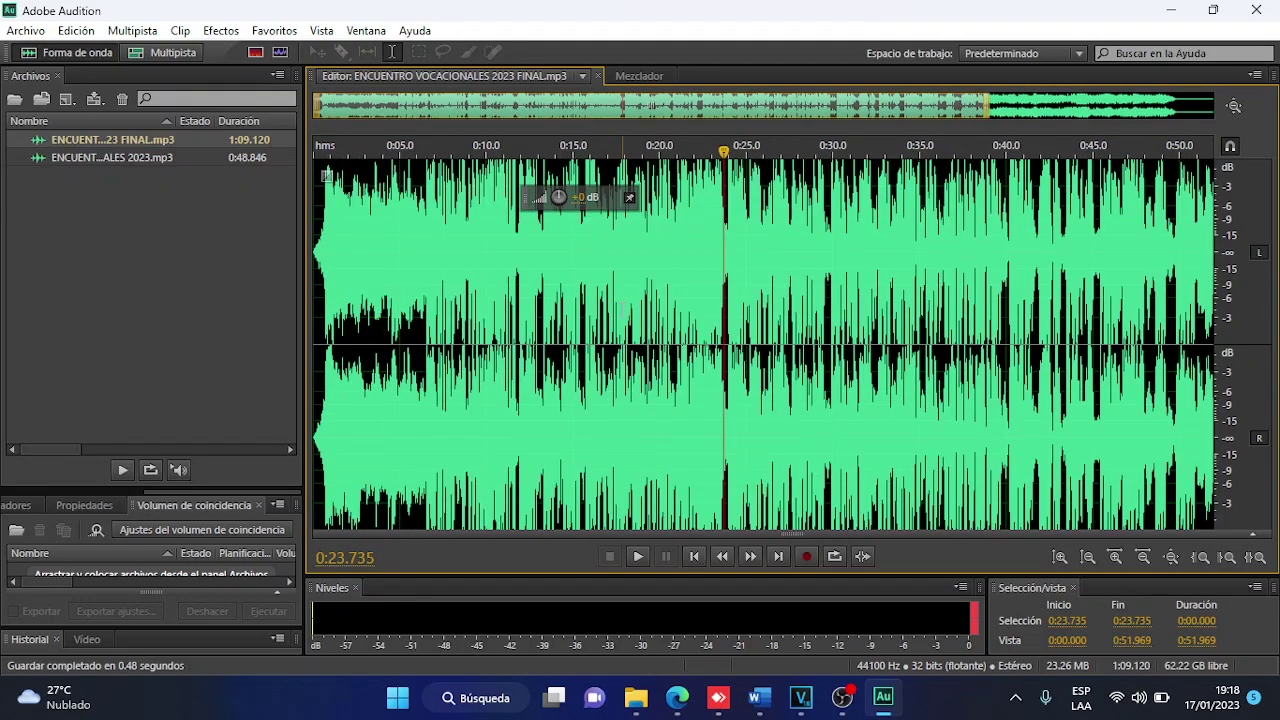
pyautogui.scroll(1, 622, 310)
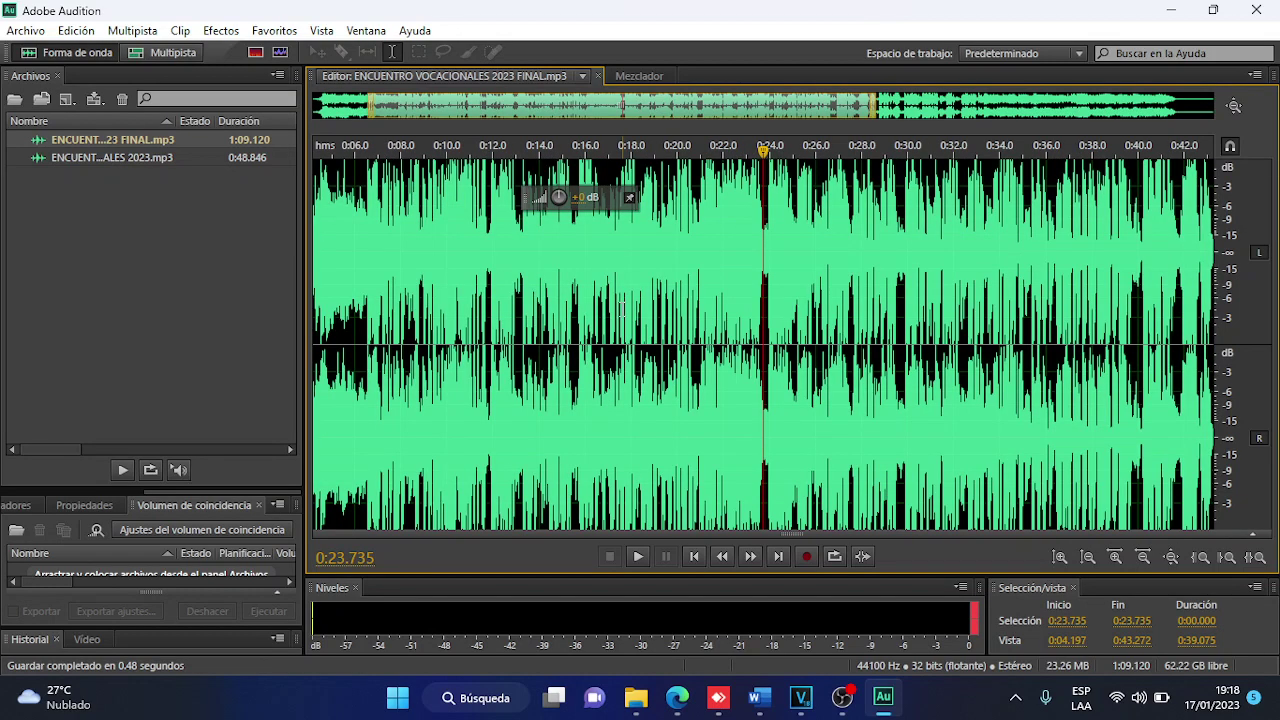